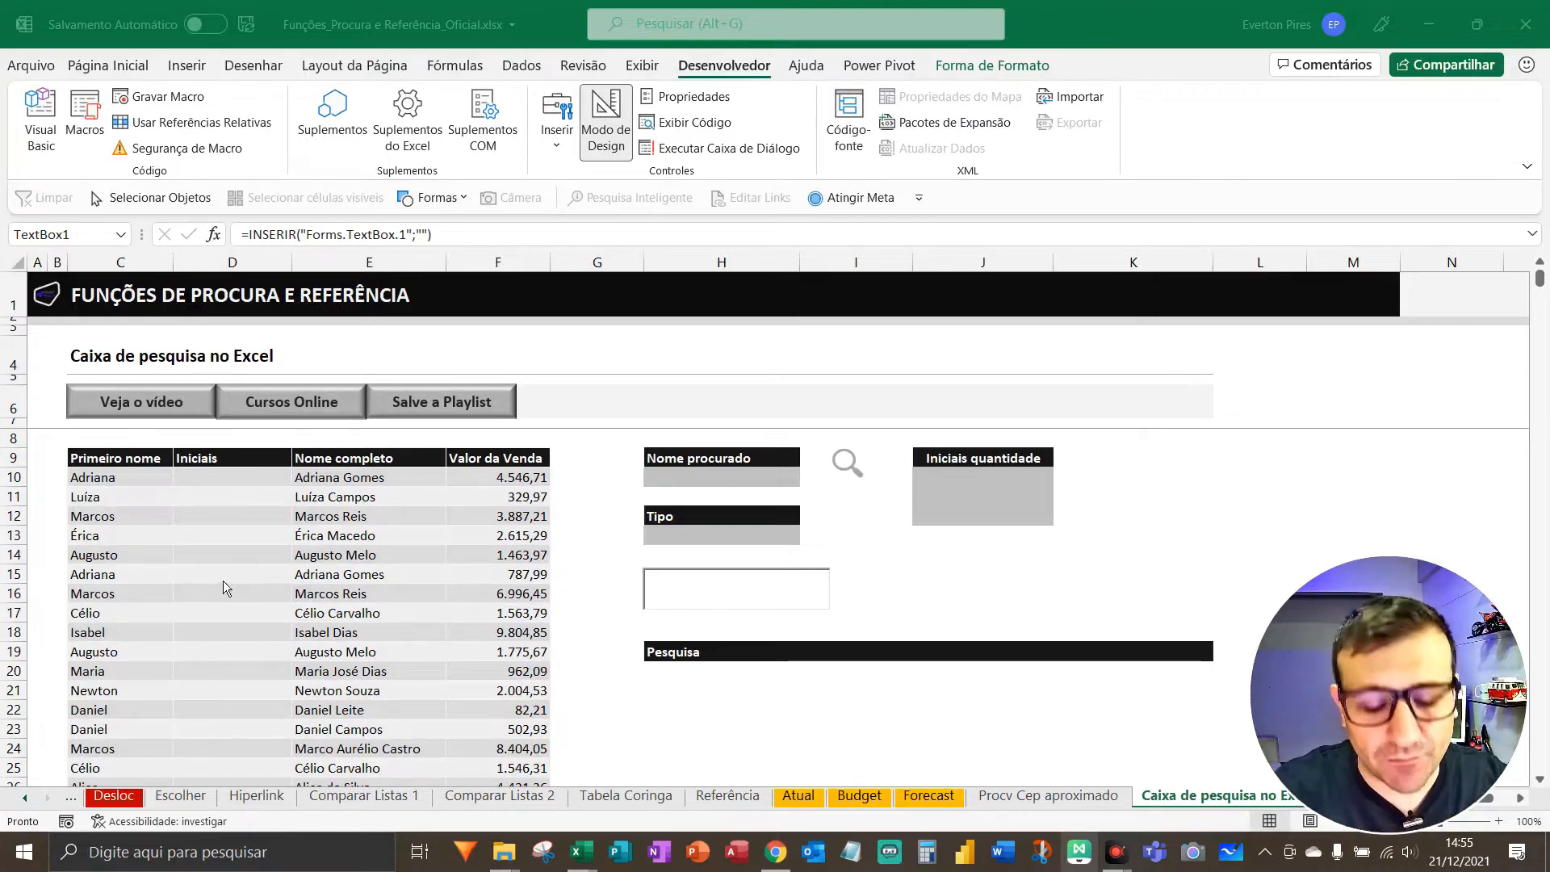
key("F5")
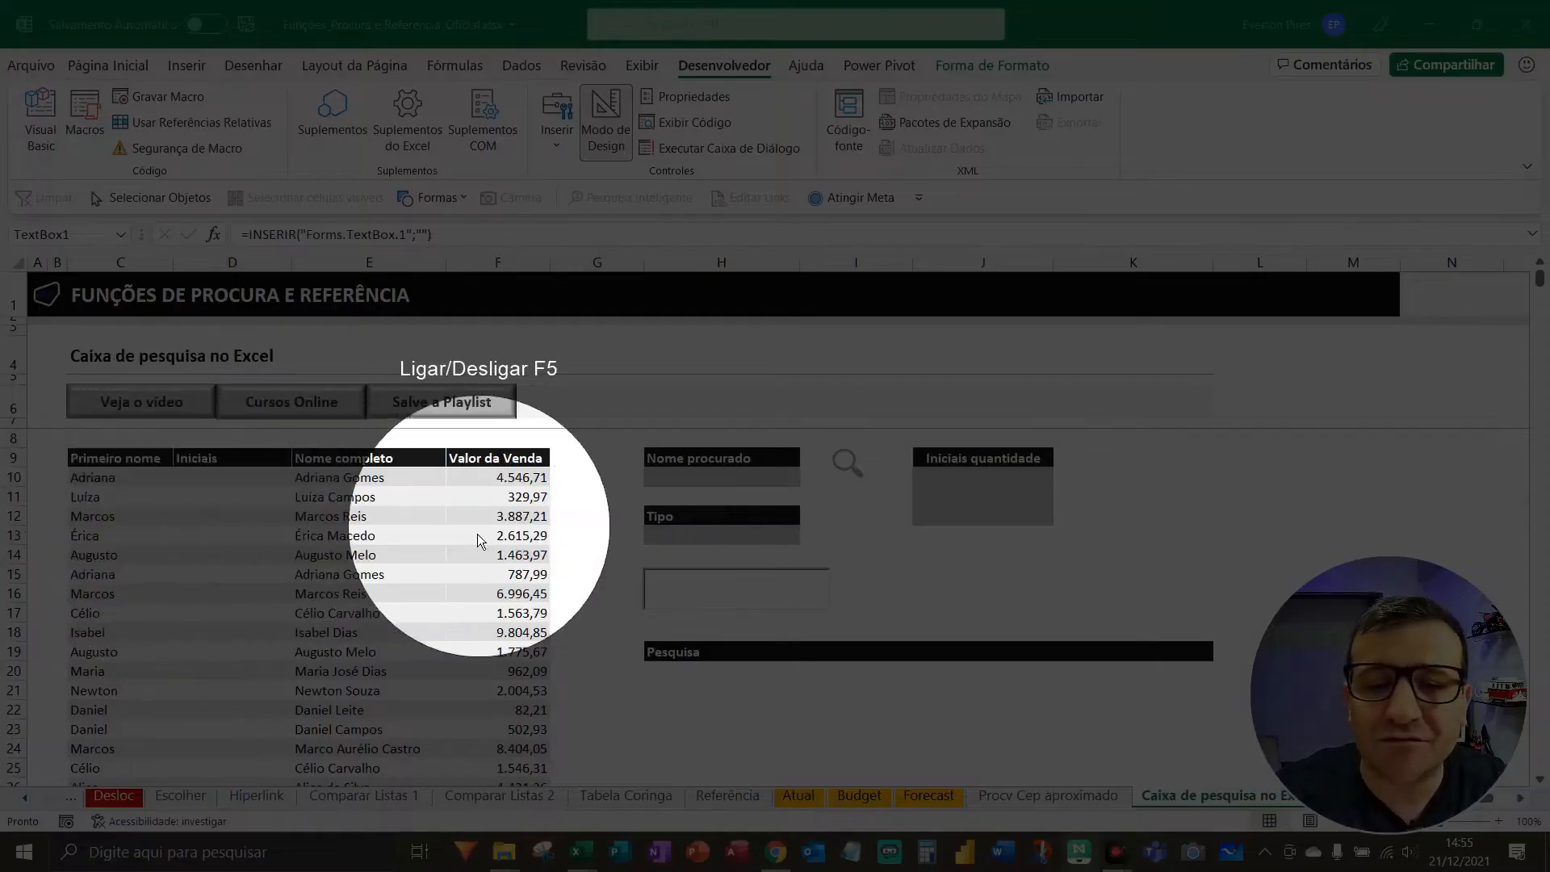
key("F5")
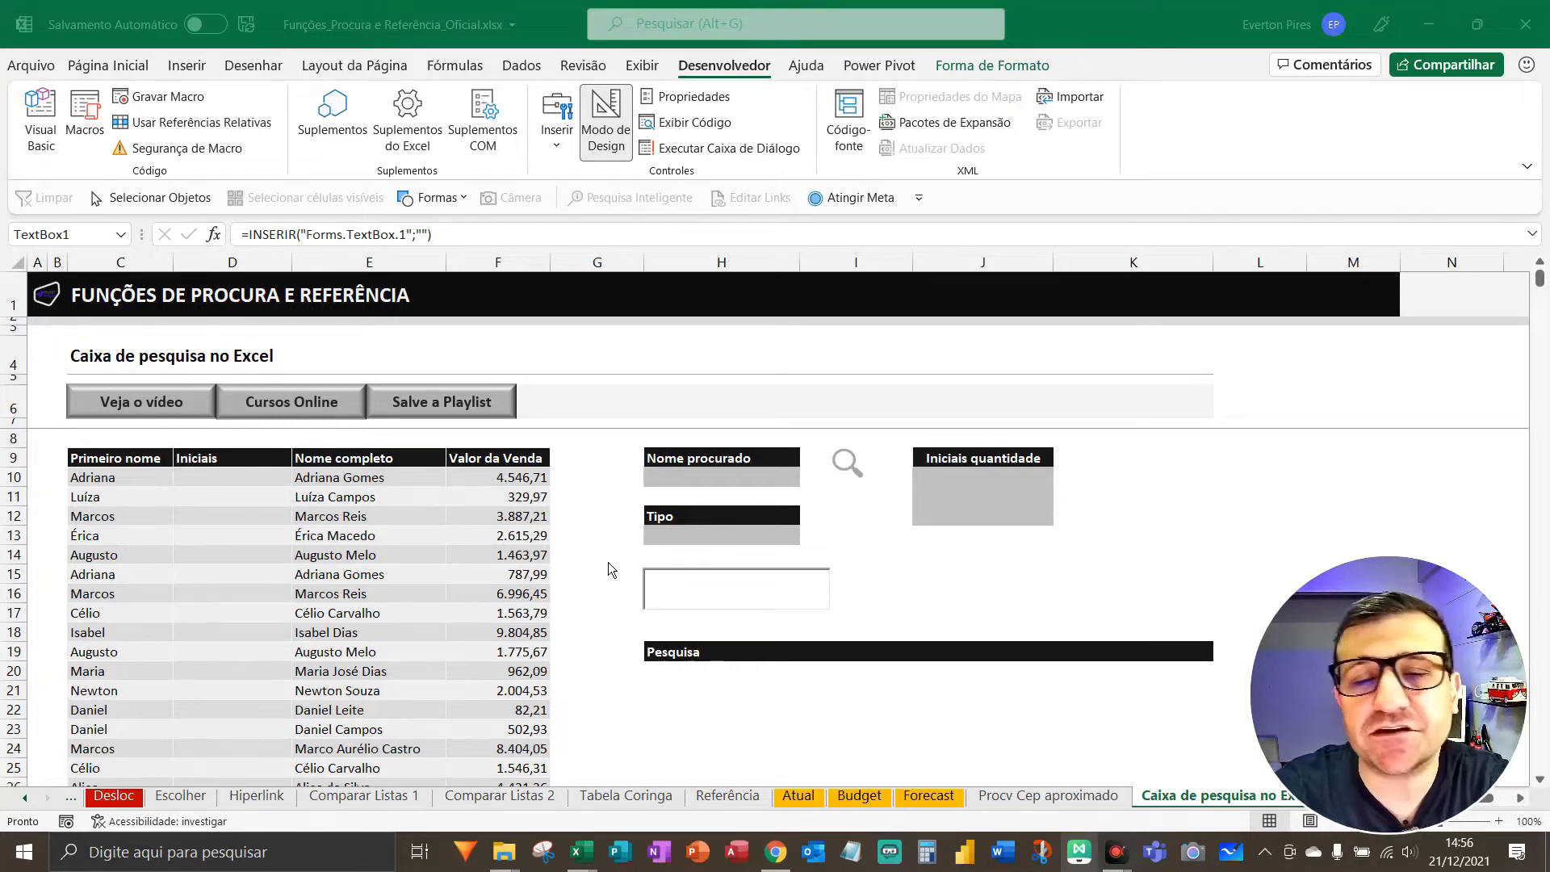
key("F5")
key("F5")
- Delete the empty text box control above the Pesquisa header
left_click(713, 598)
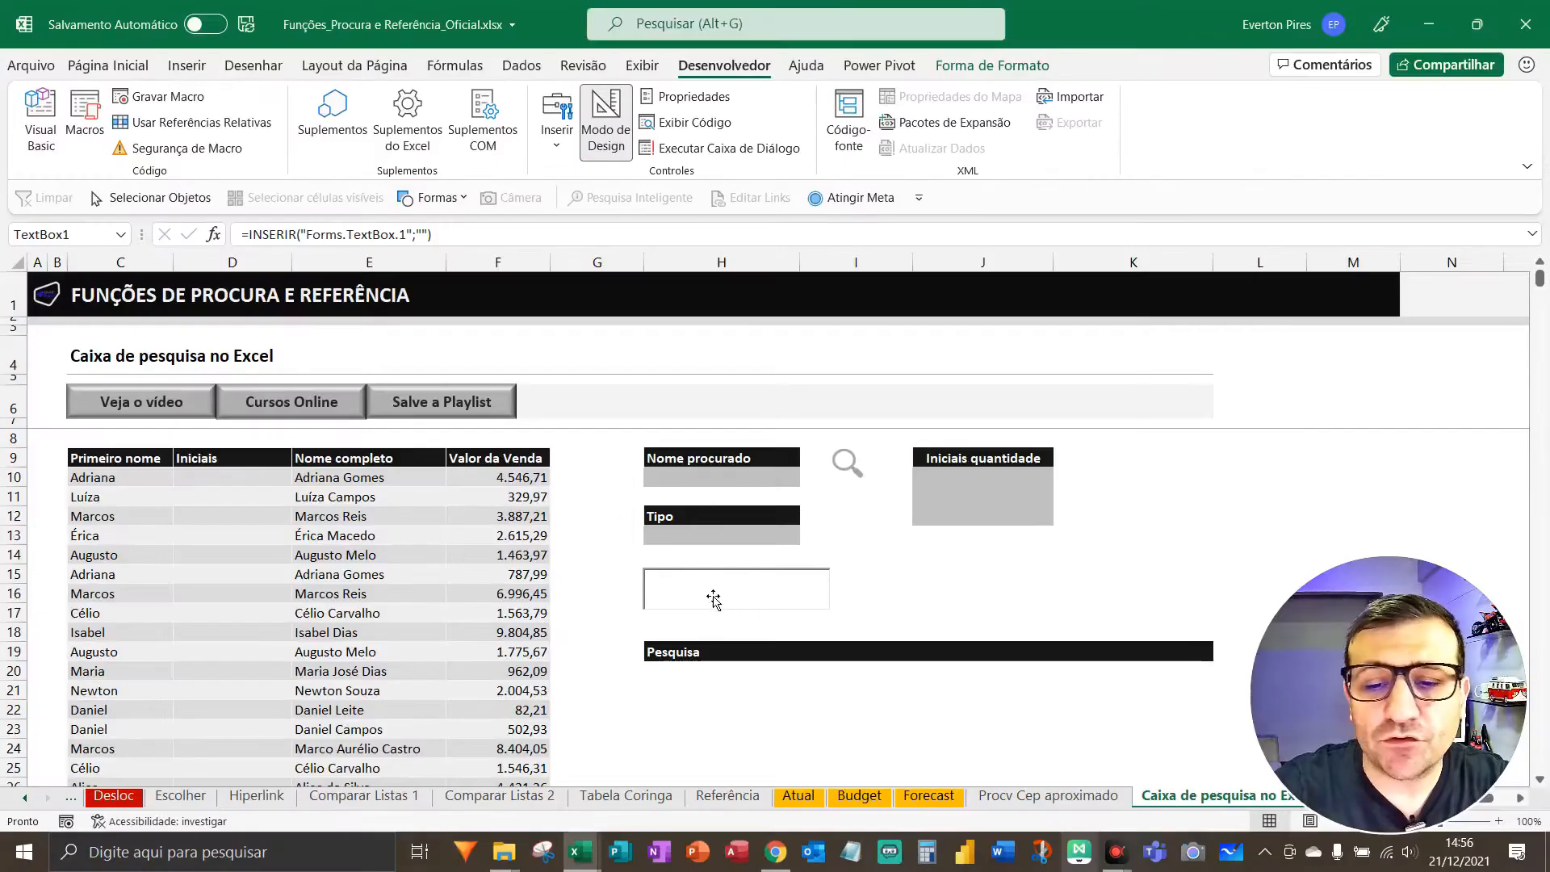
left_click(713, 599)
left_click_drag(710, 577, 710, 575)
key("Delete")
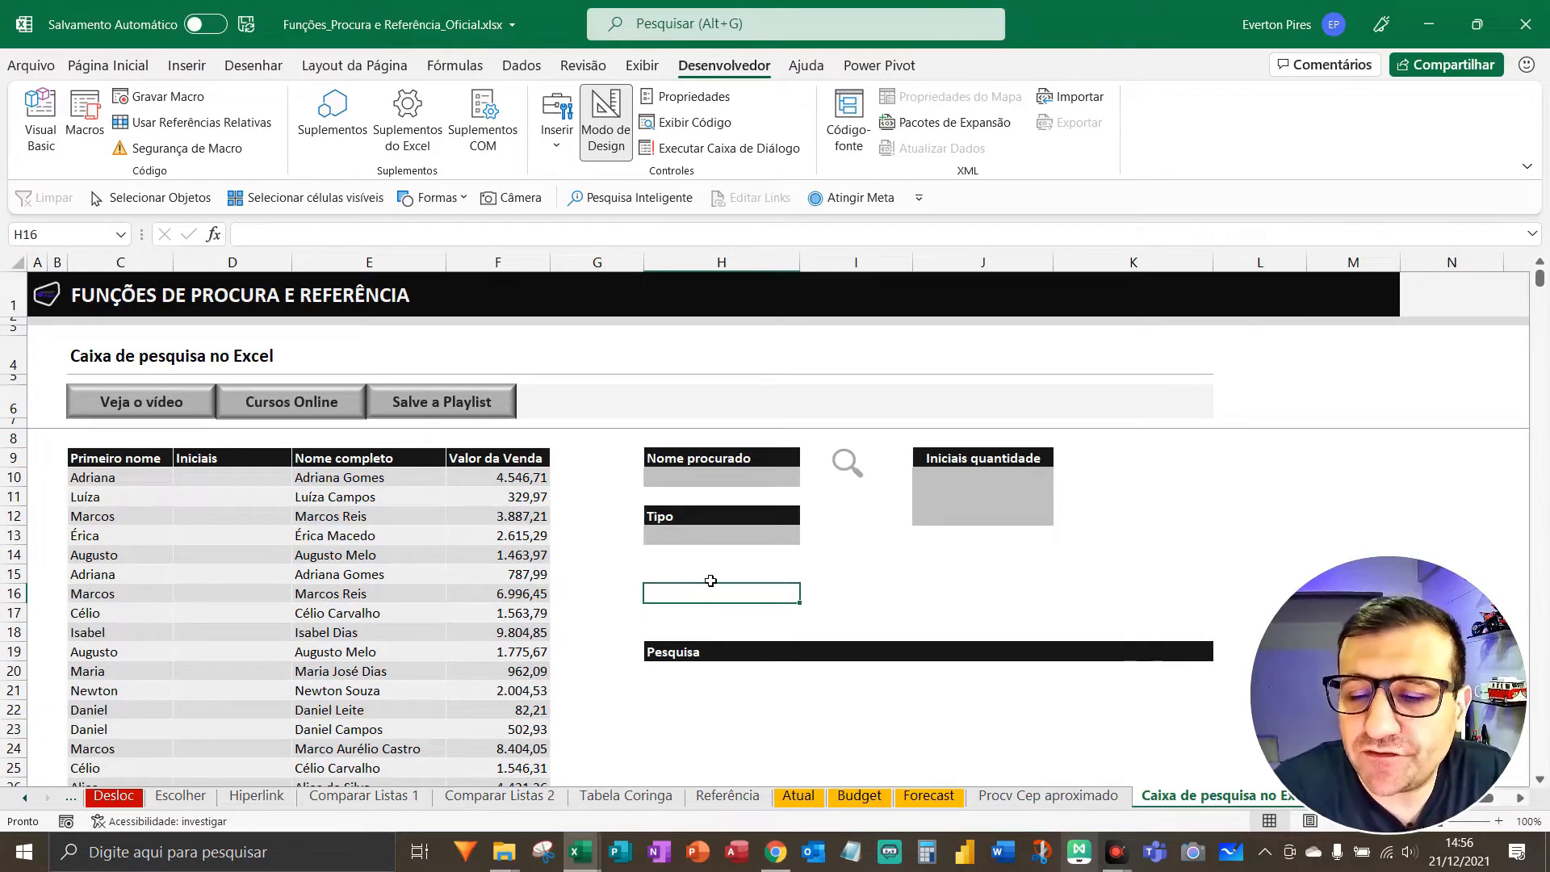
key("F5")
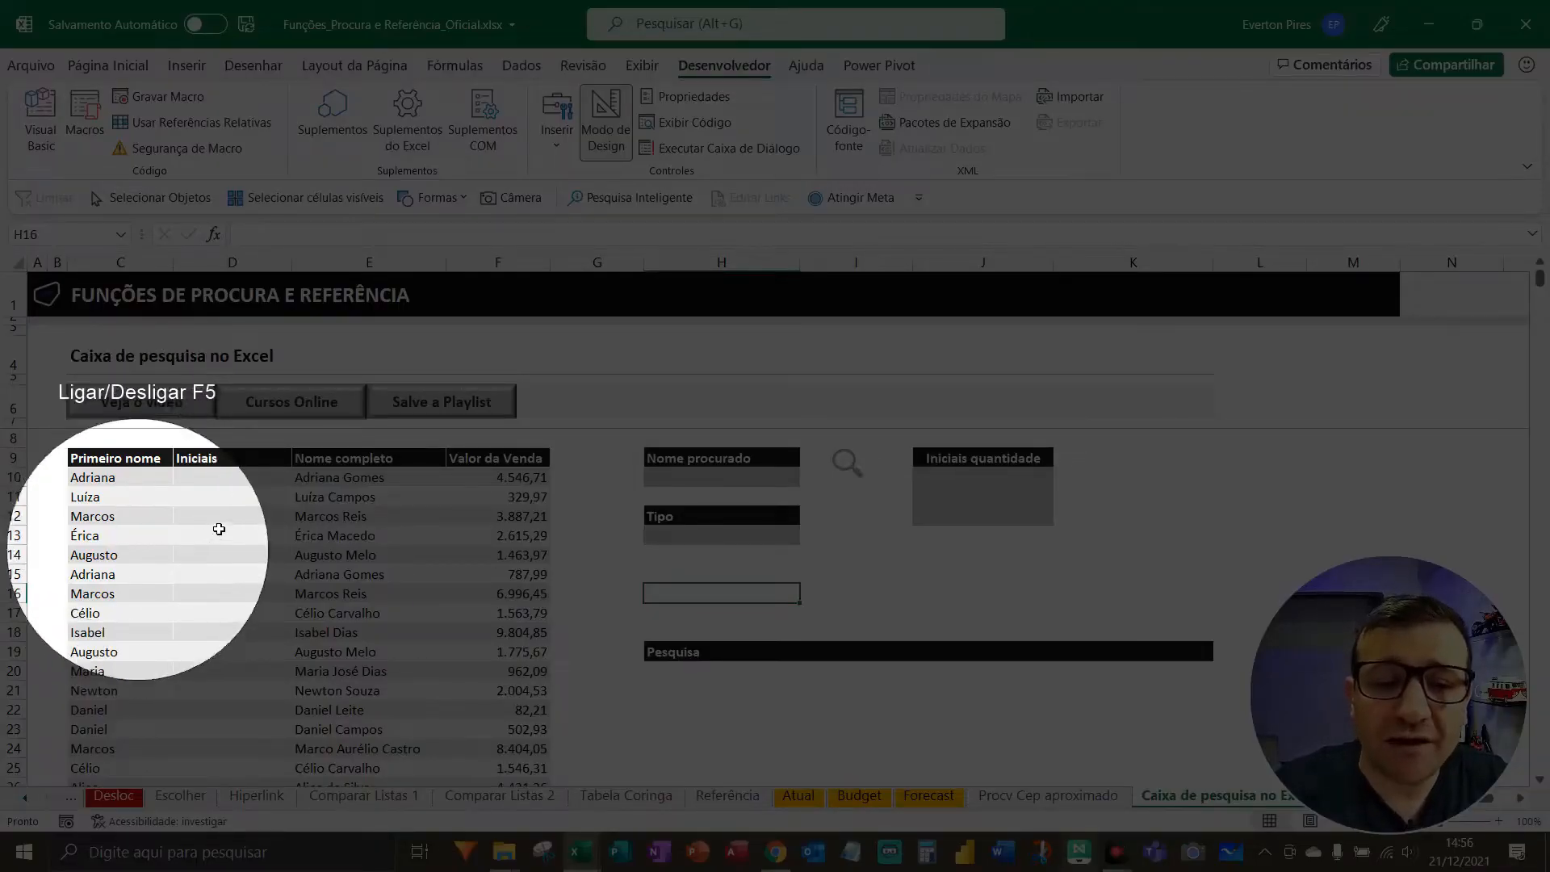
key("F5")
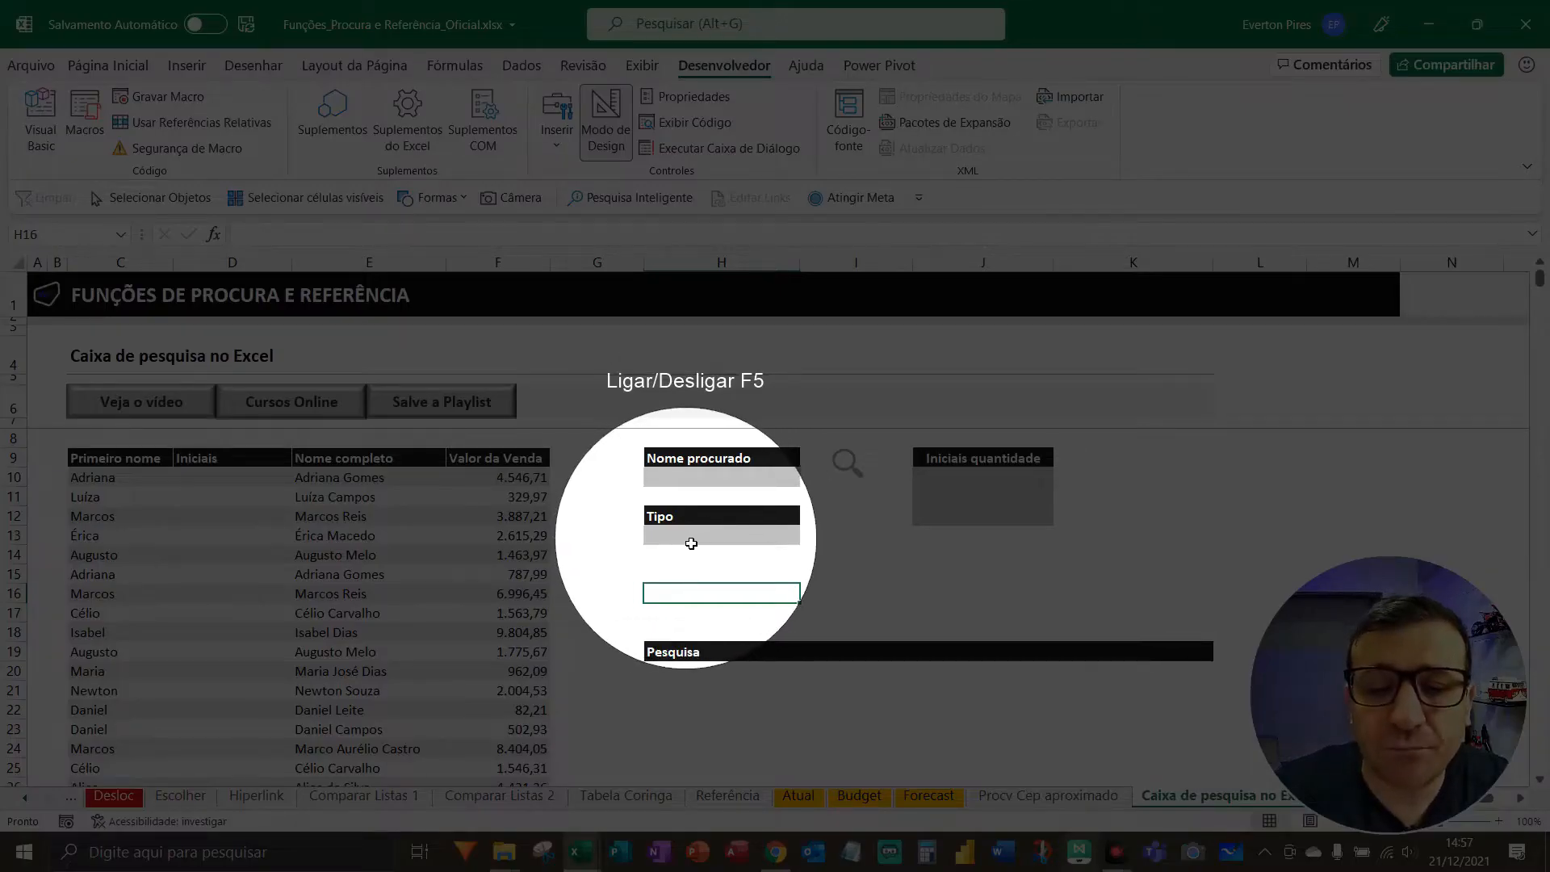
key("F5")
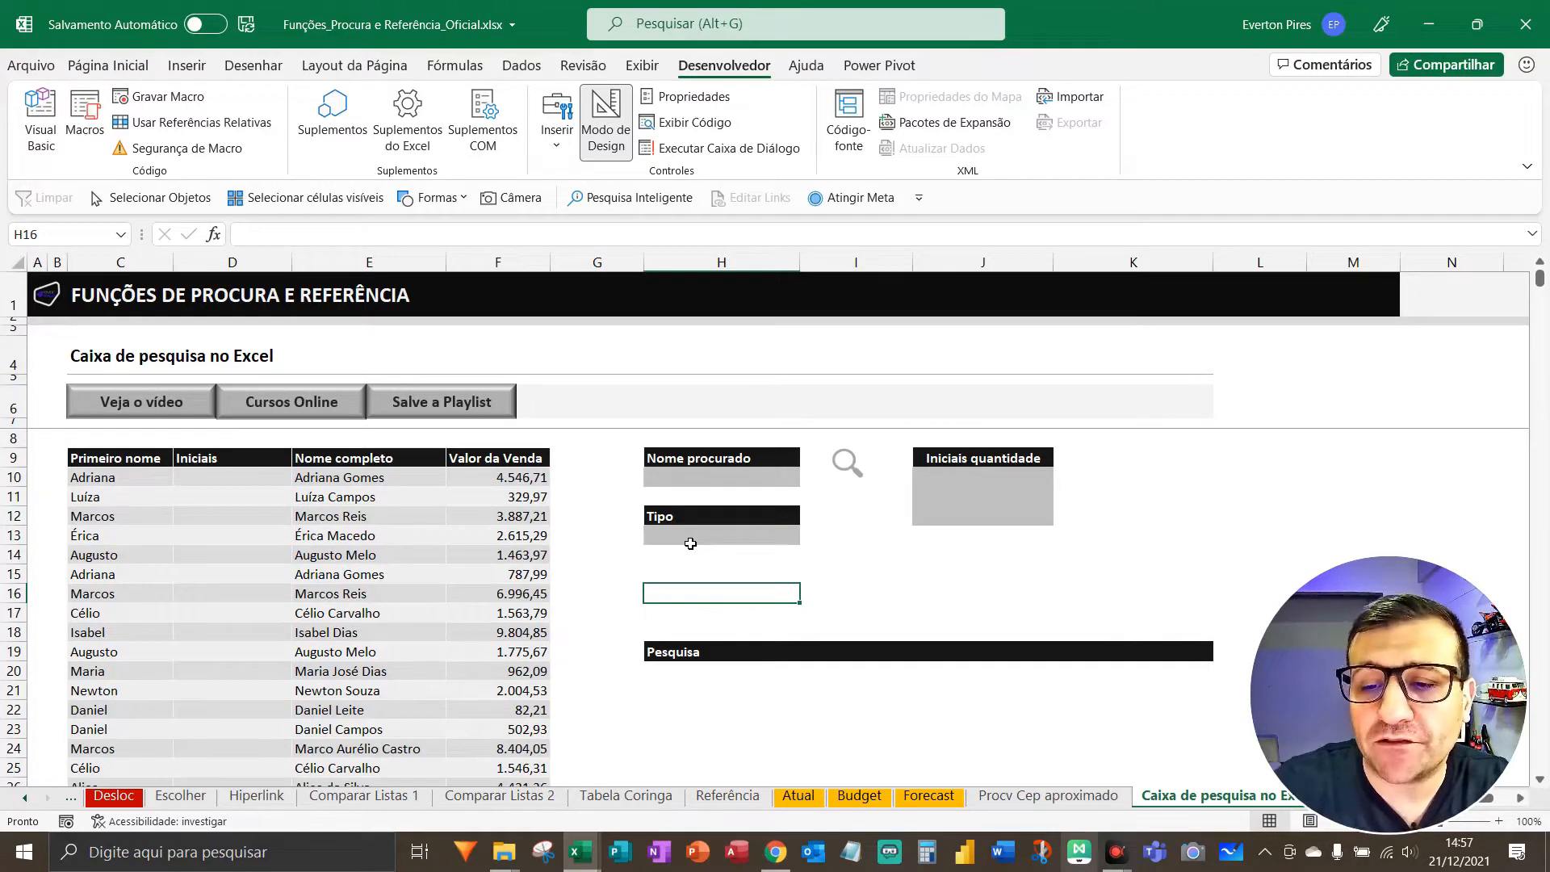
key("F5")
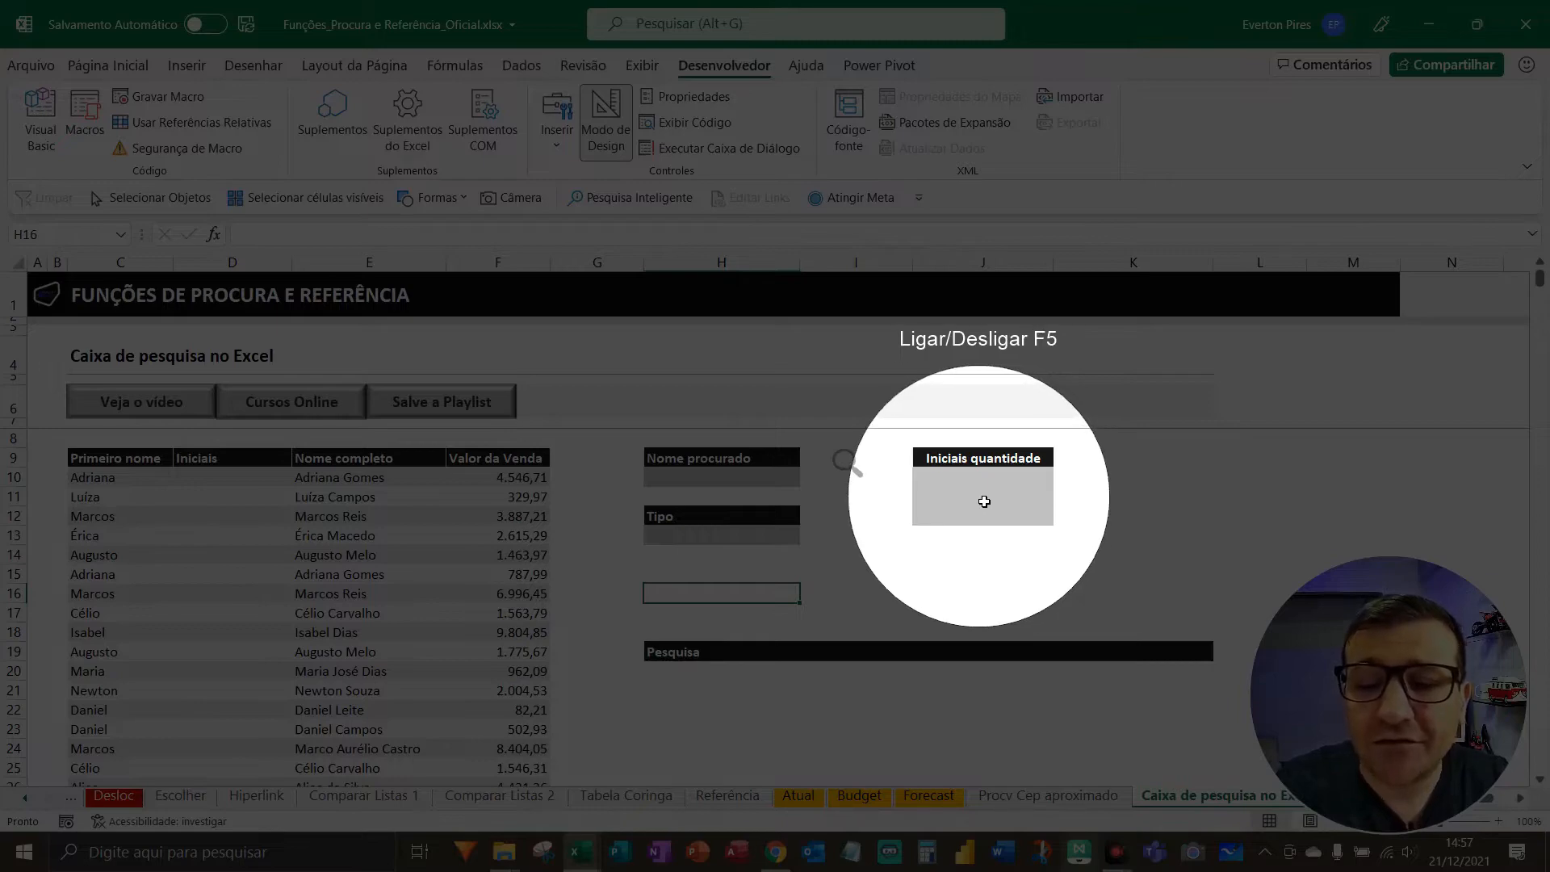
key("F5")
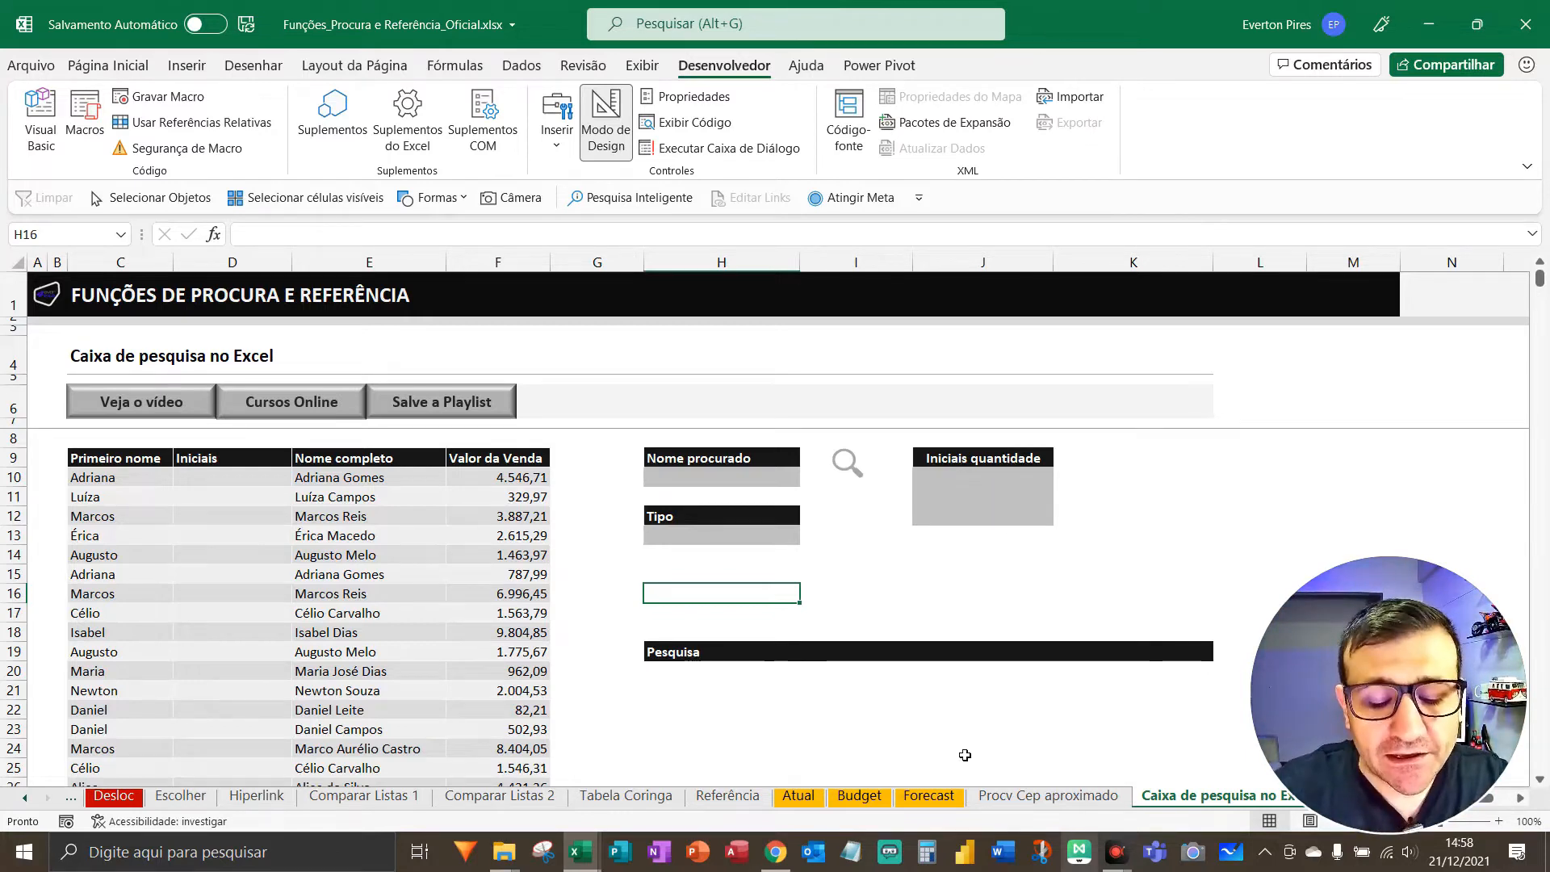
key("F5")
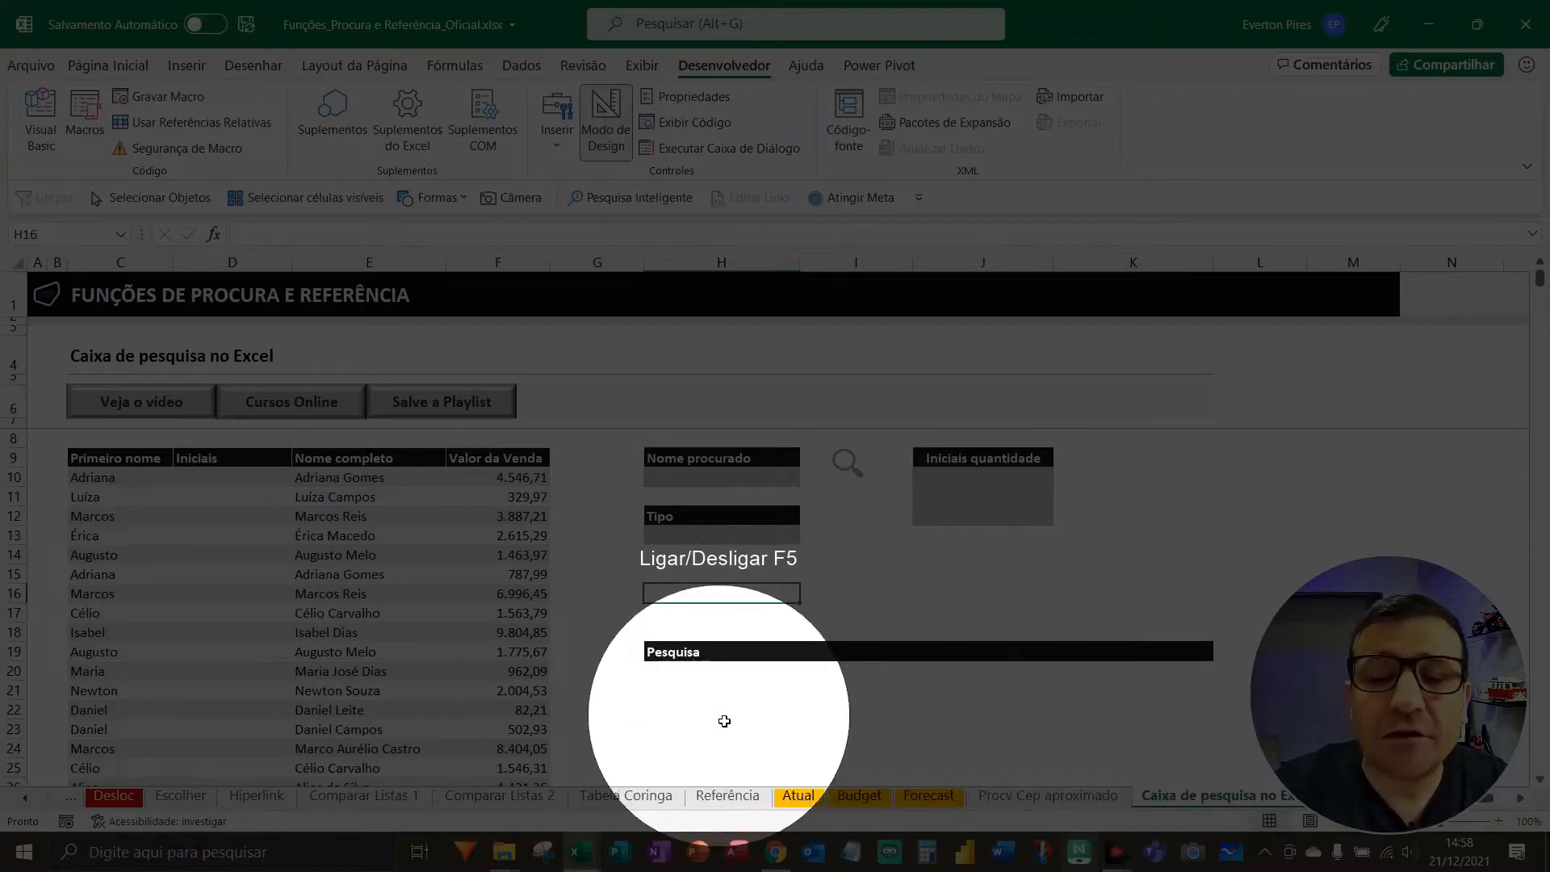
key("F5")
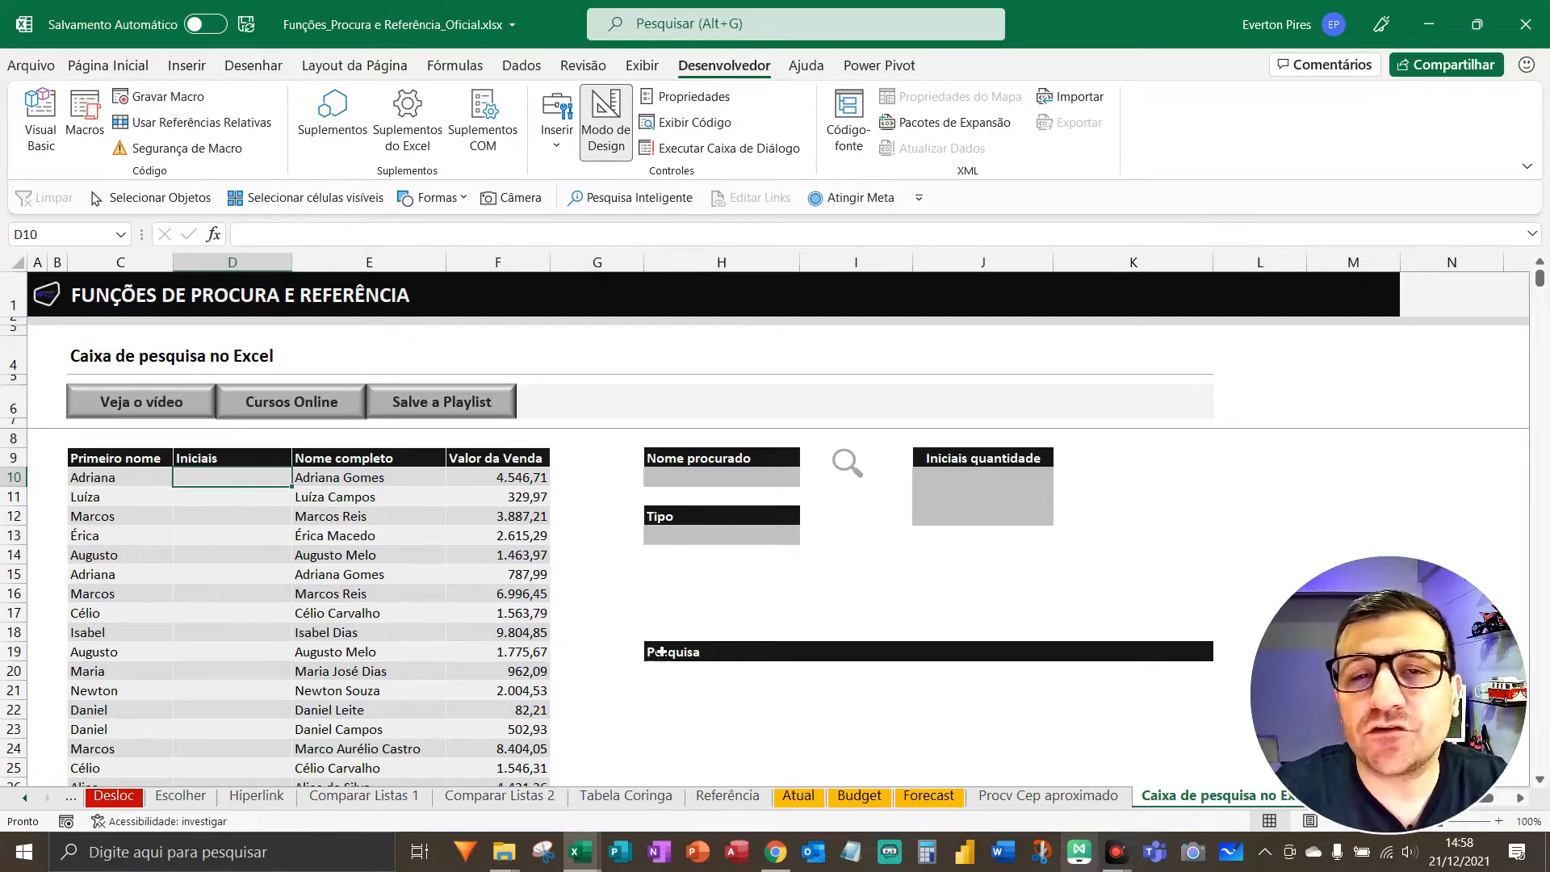
key("F5")
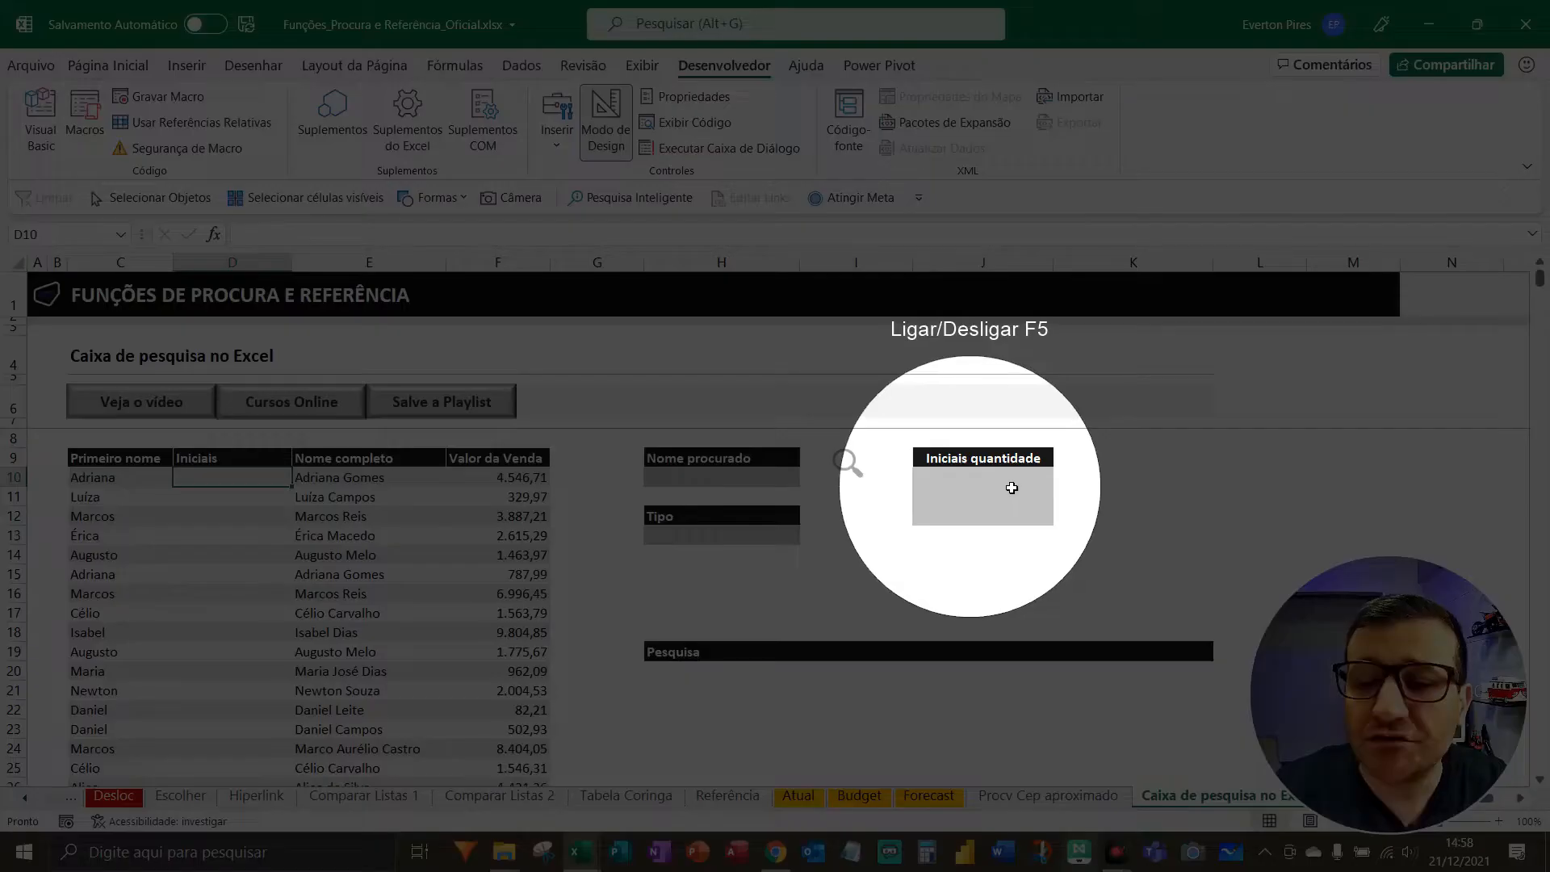
key("F5")
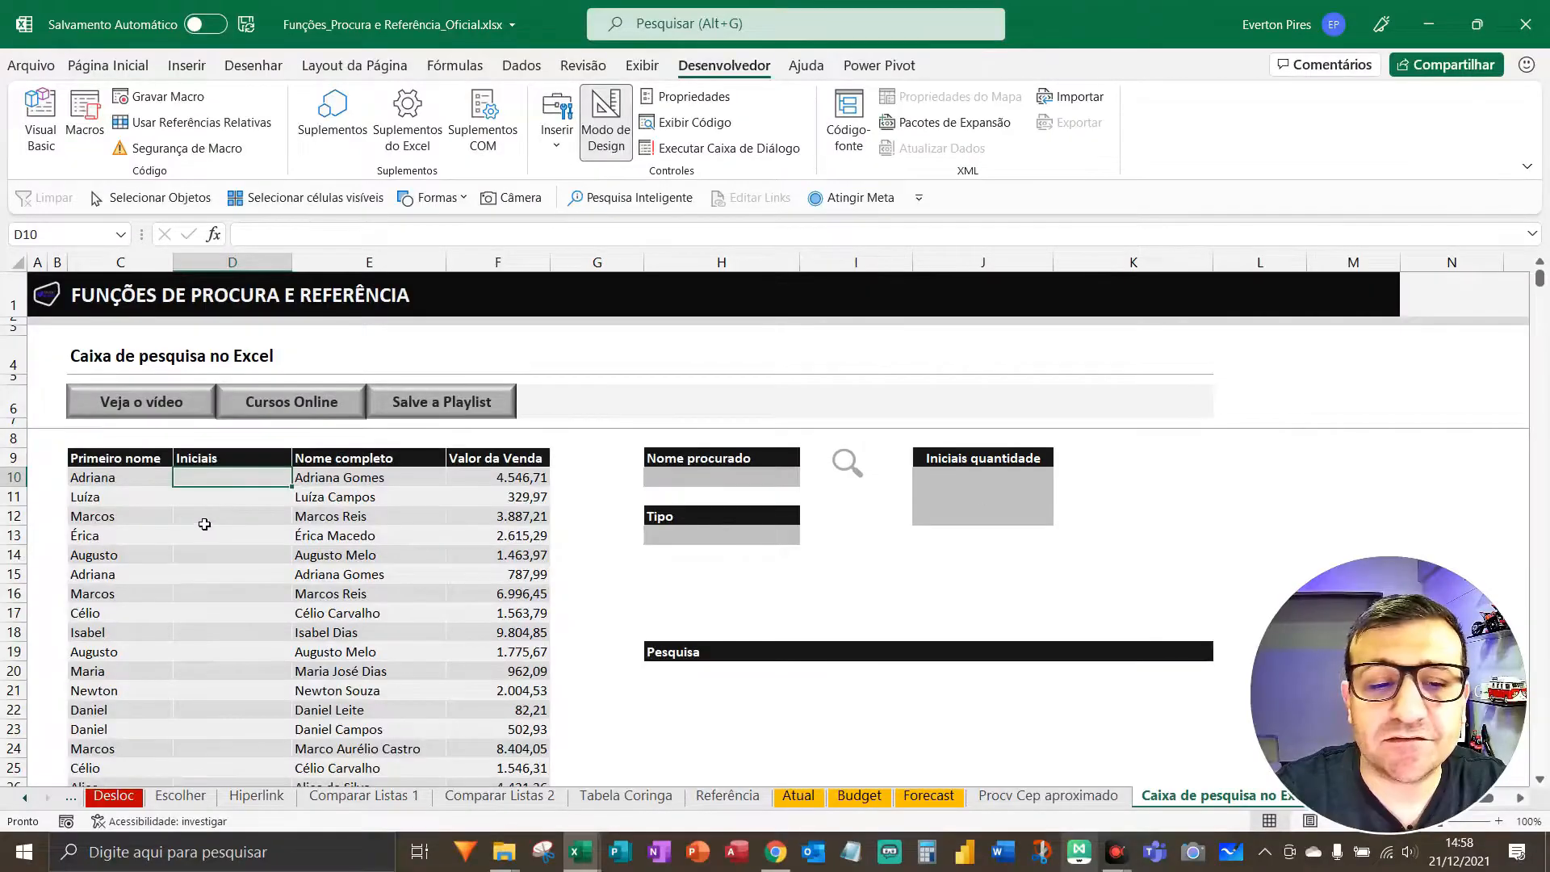
key("F5")
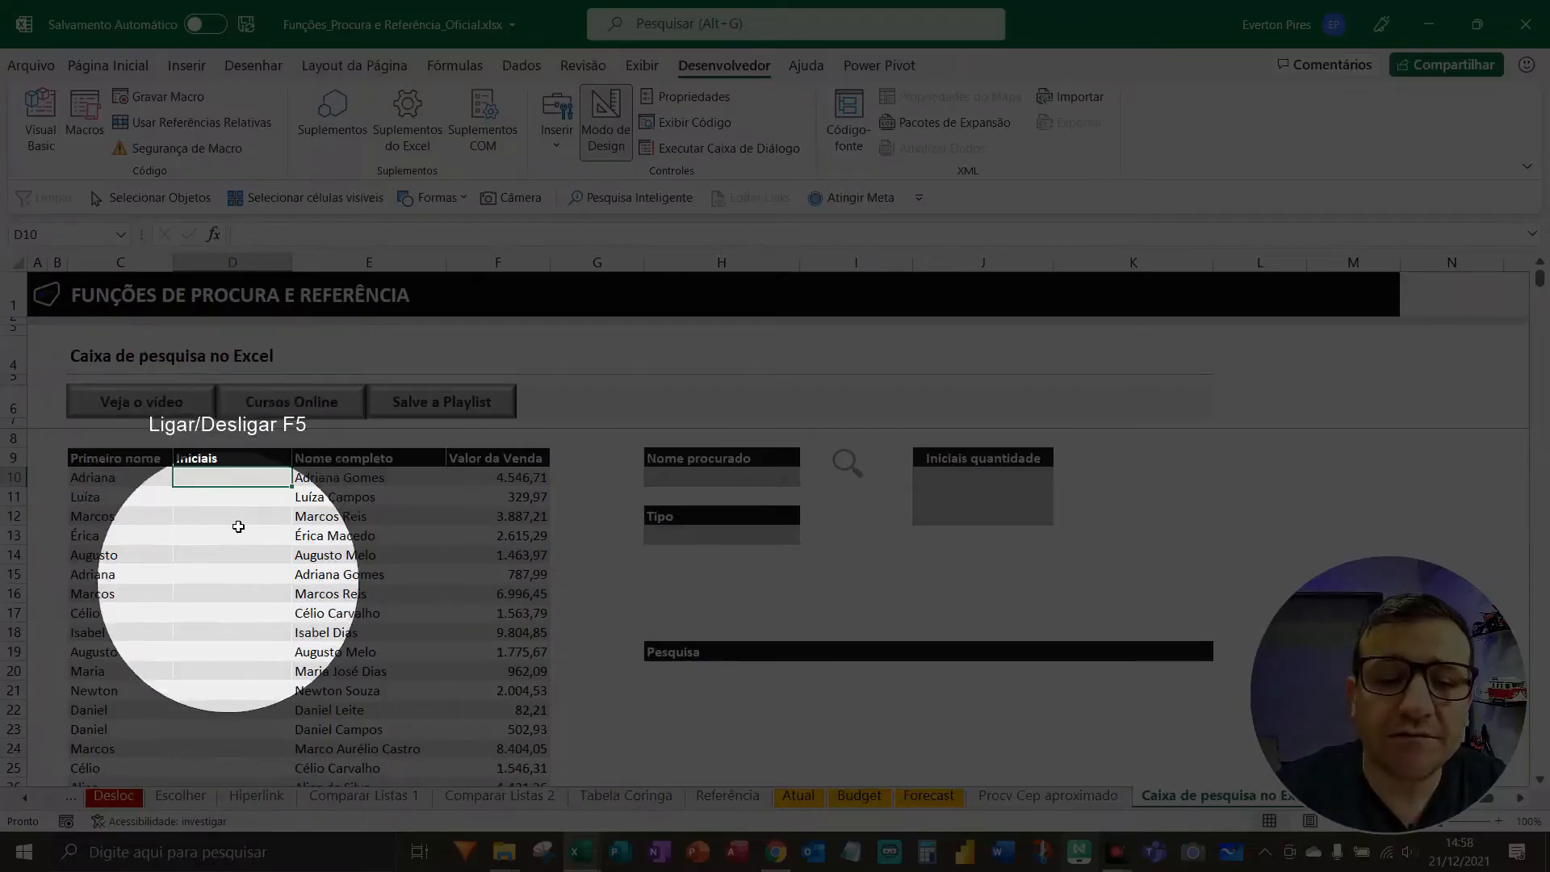
key("F5")
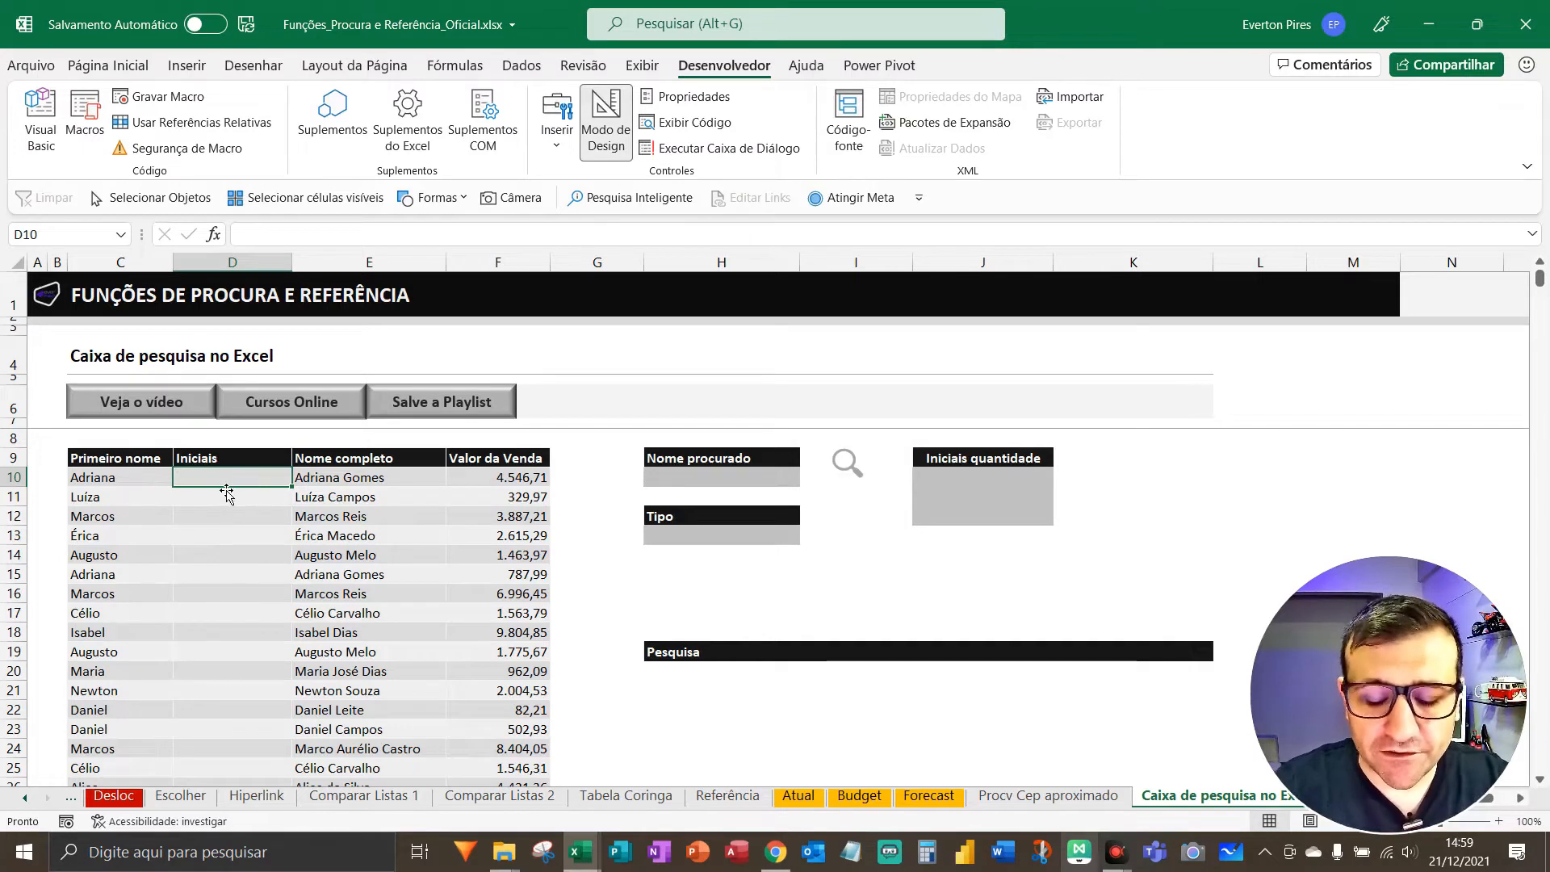
- Enter the formula =esquerda(E10;3) in cell D10 to extract the first three characters of the full name
type("=es")
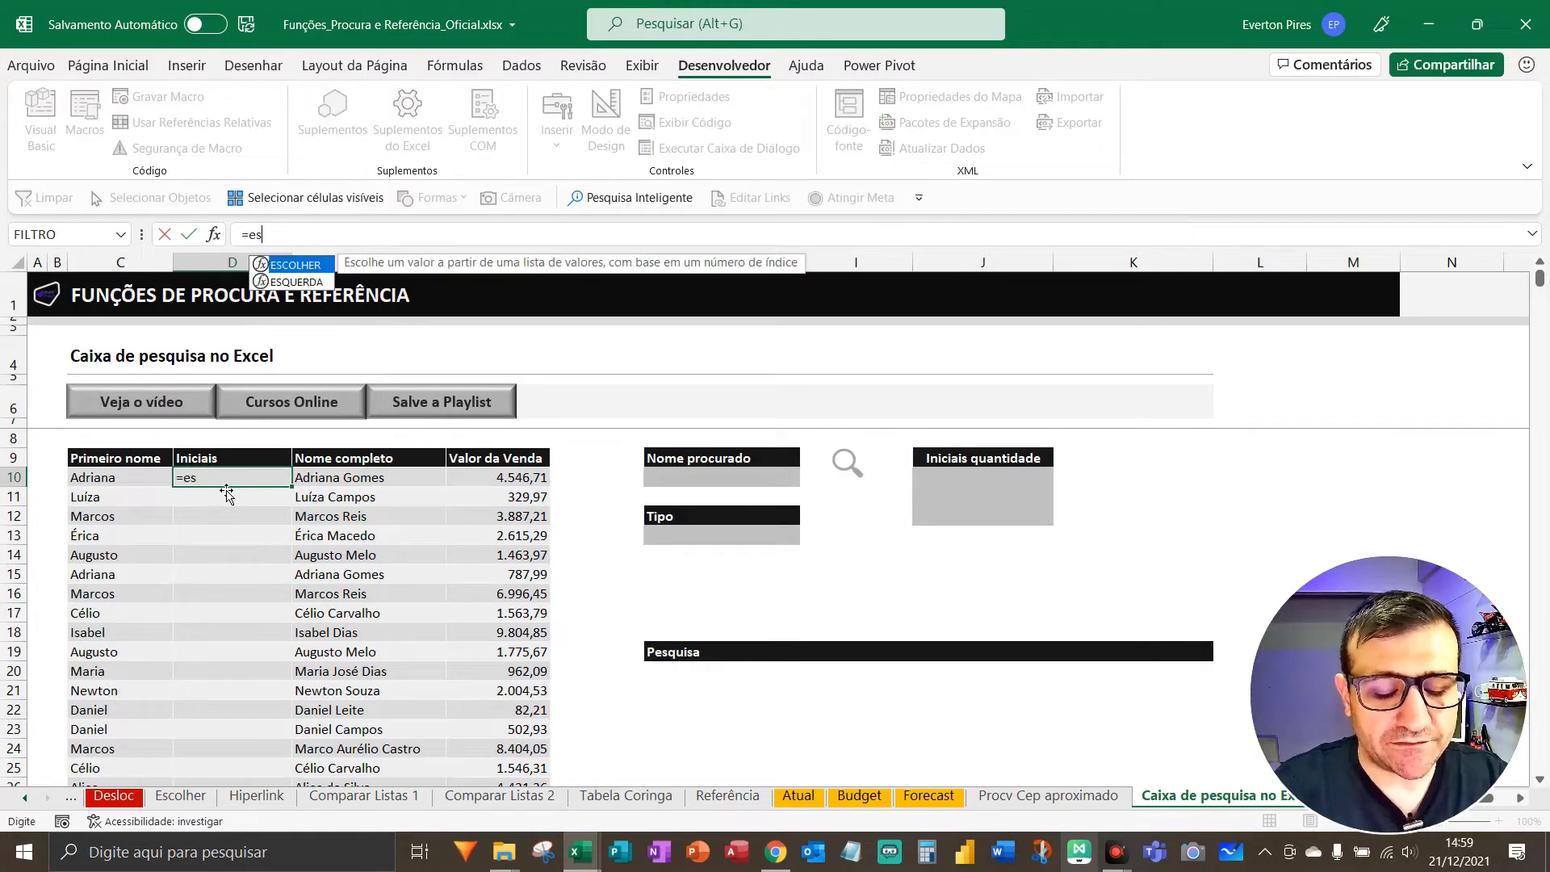
type("querda(")
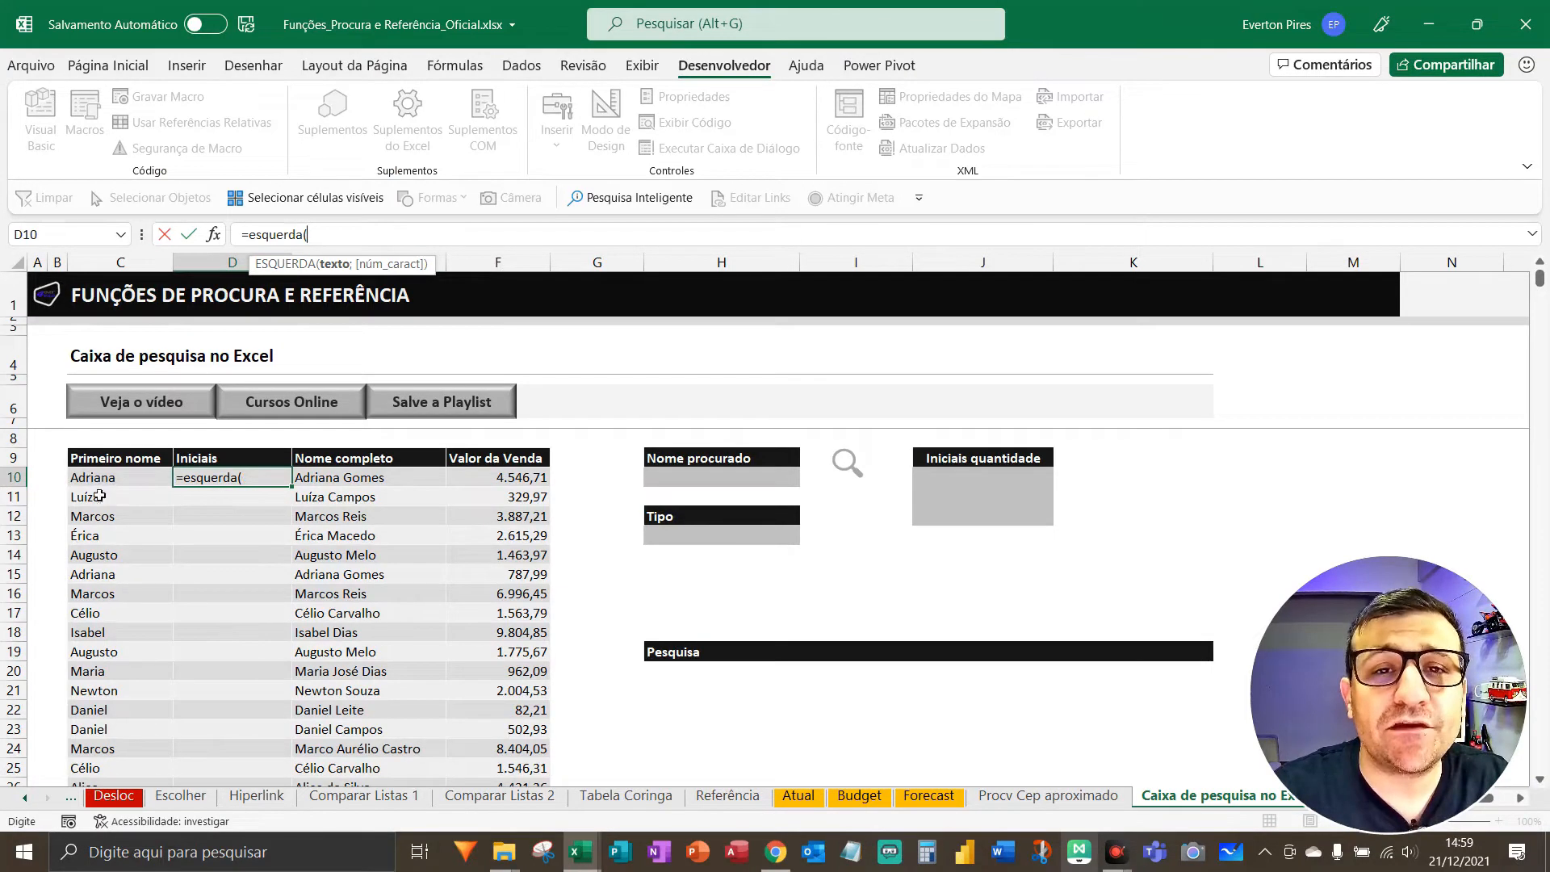
key("F5")
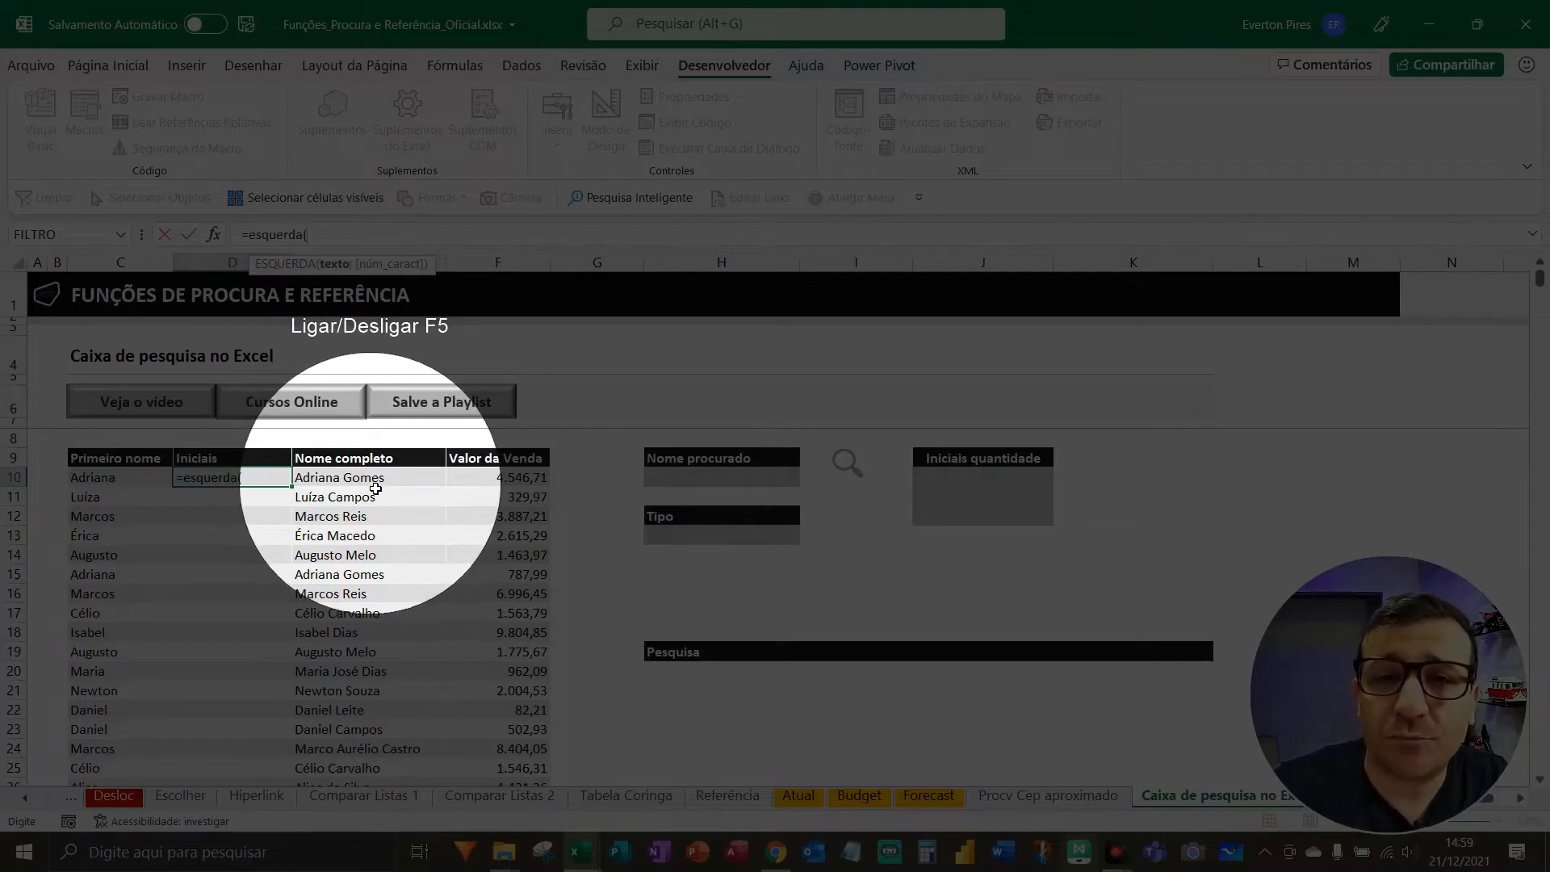
key("F5")
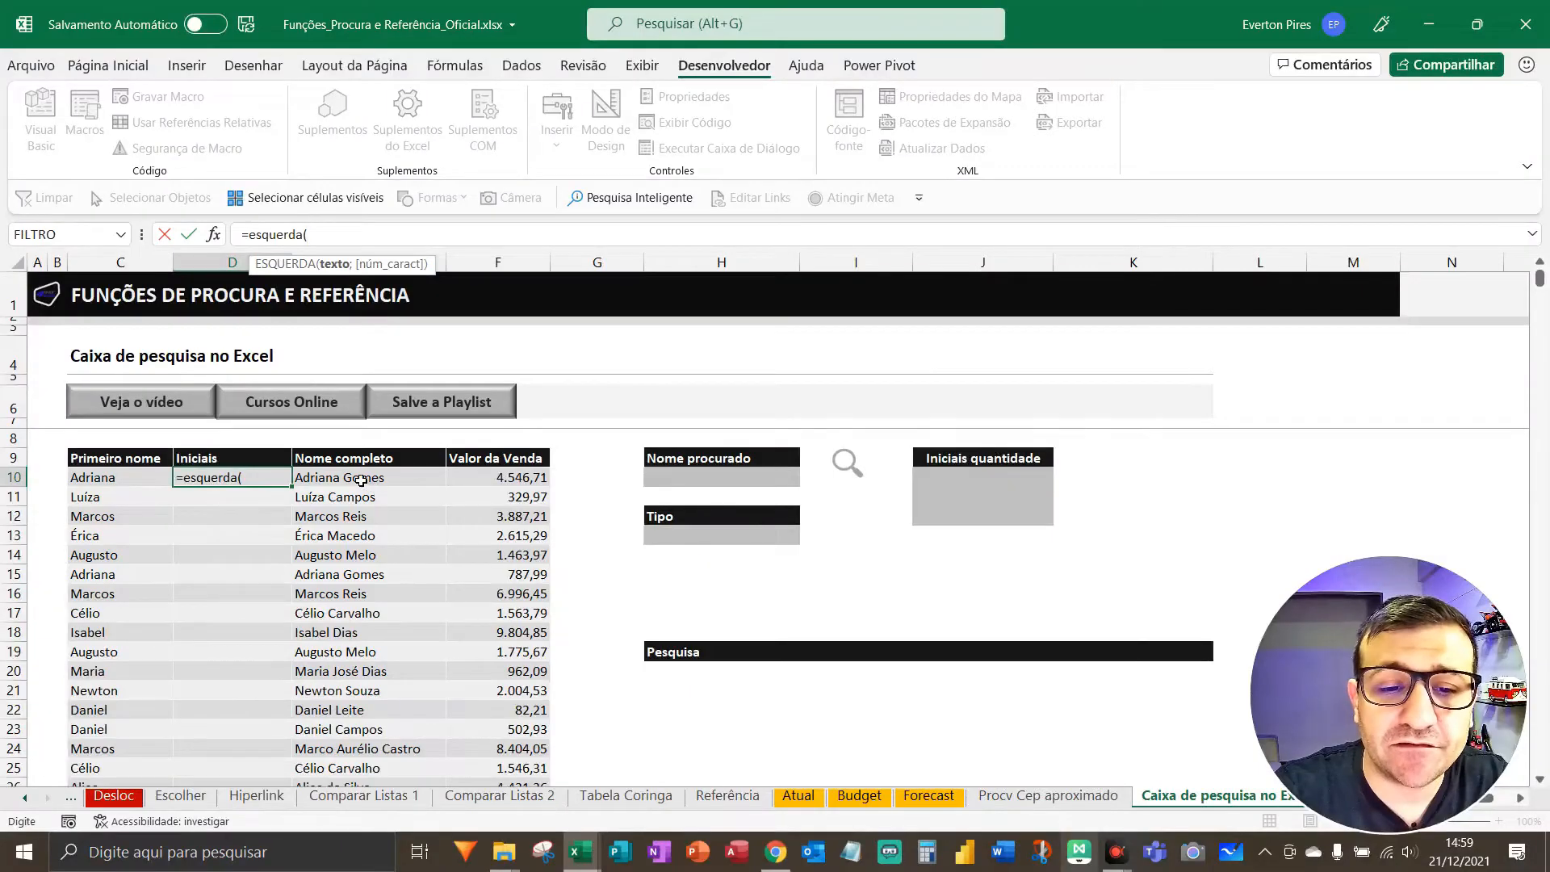
left_click(361, 480)
type(";")
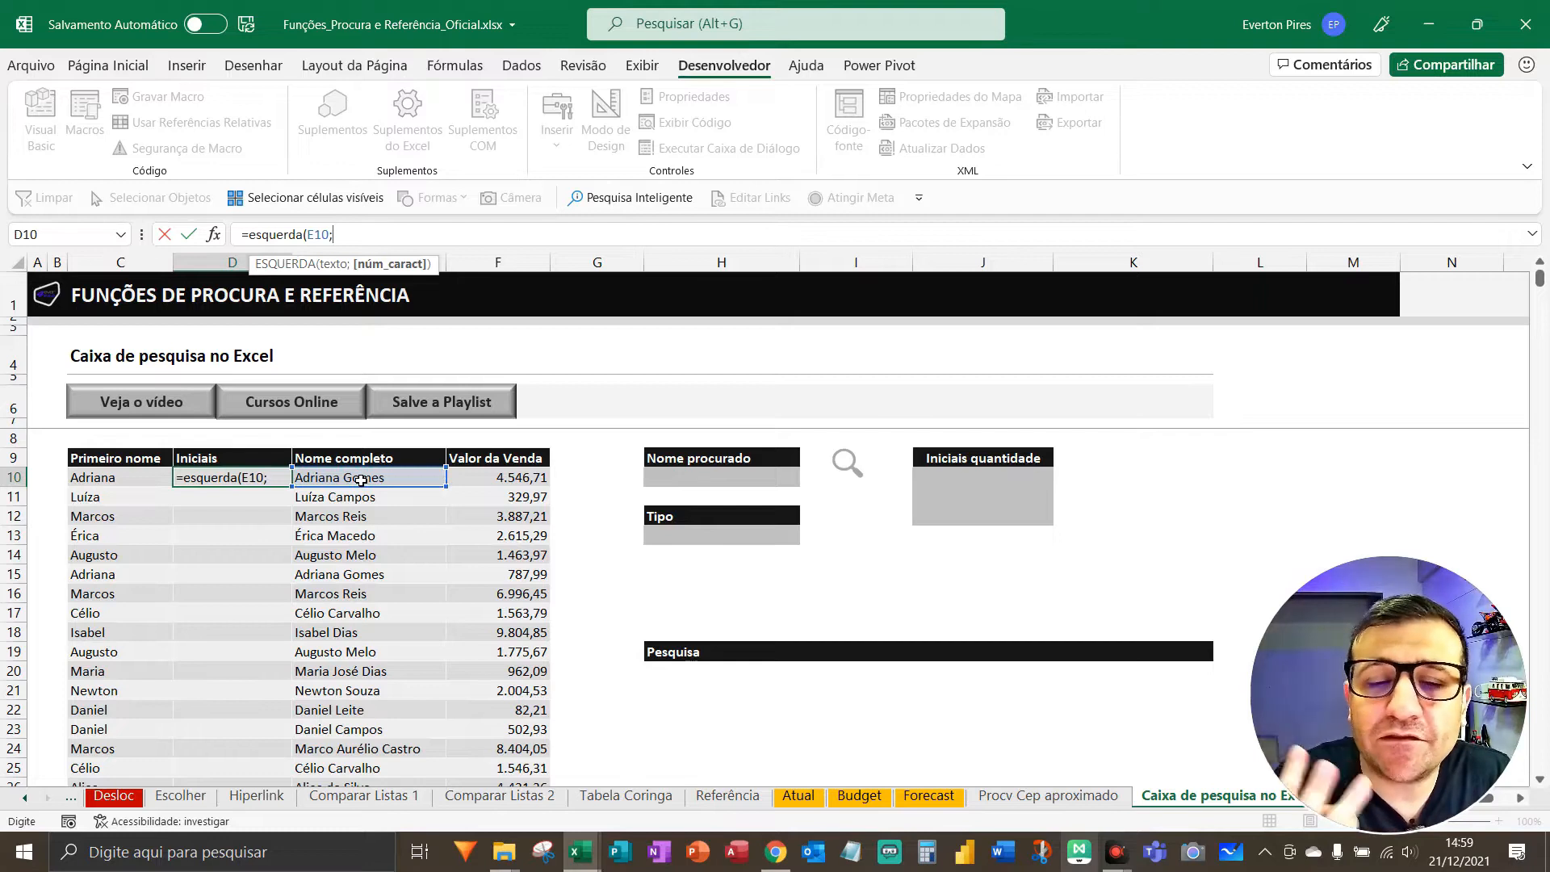
type("3")
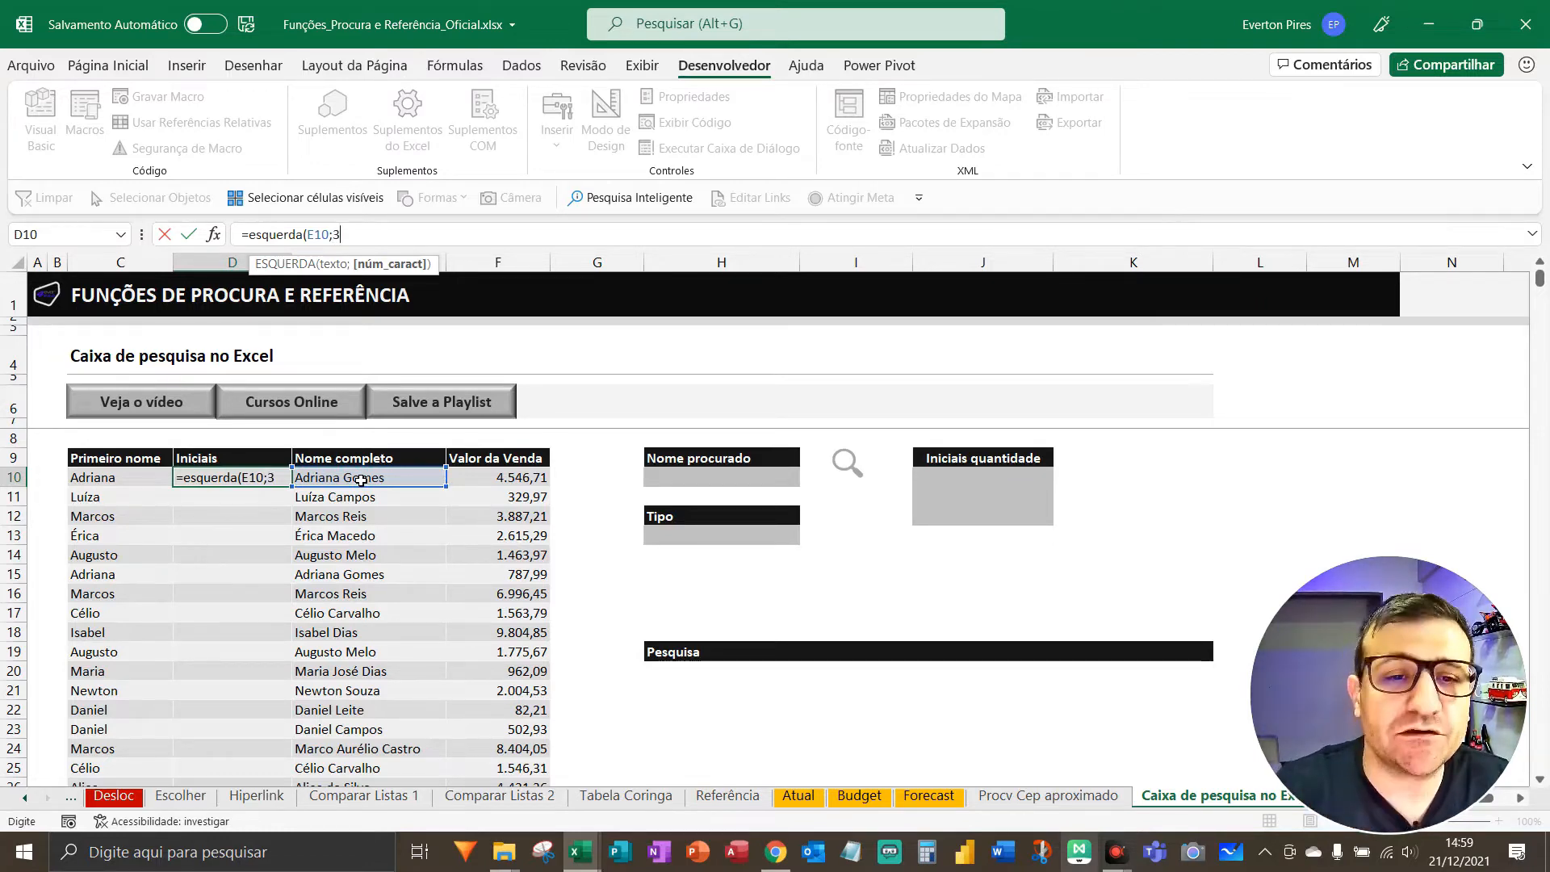
type(")")
key("Return")
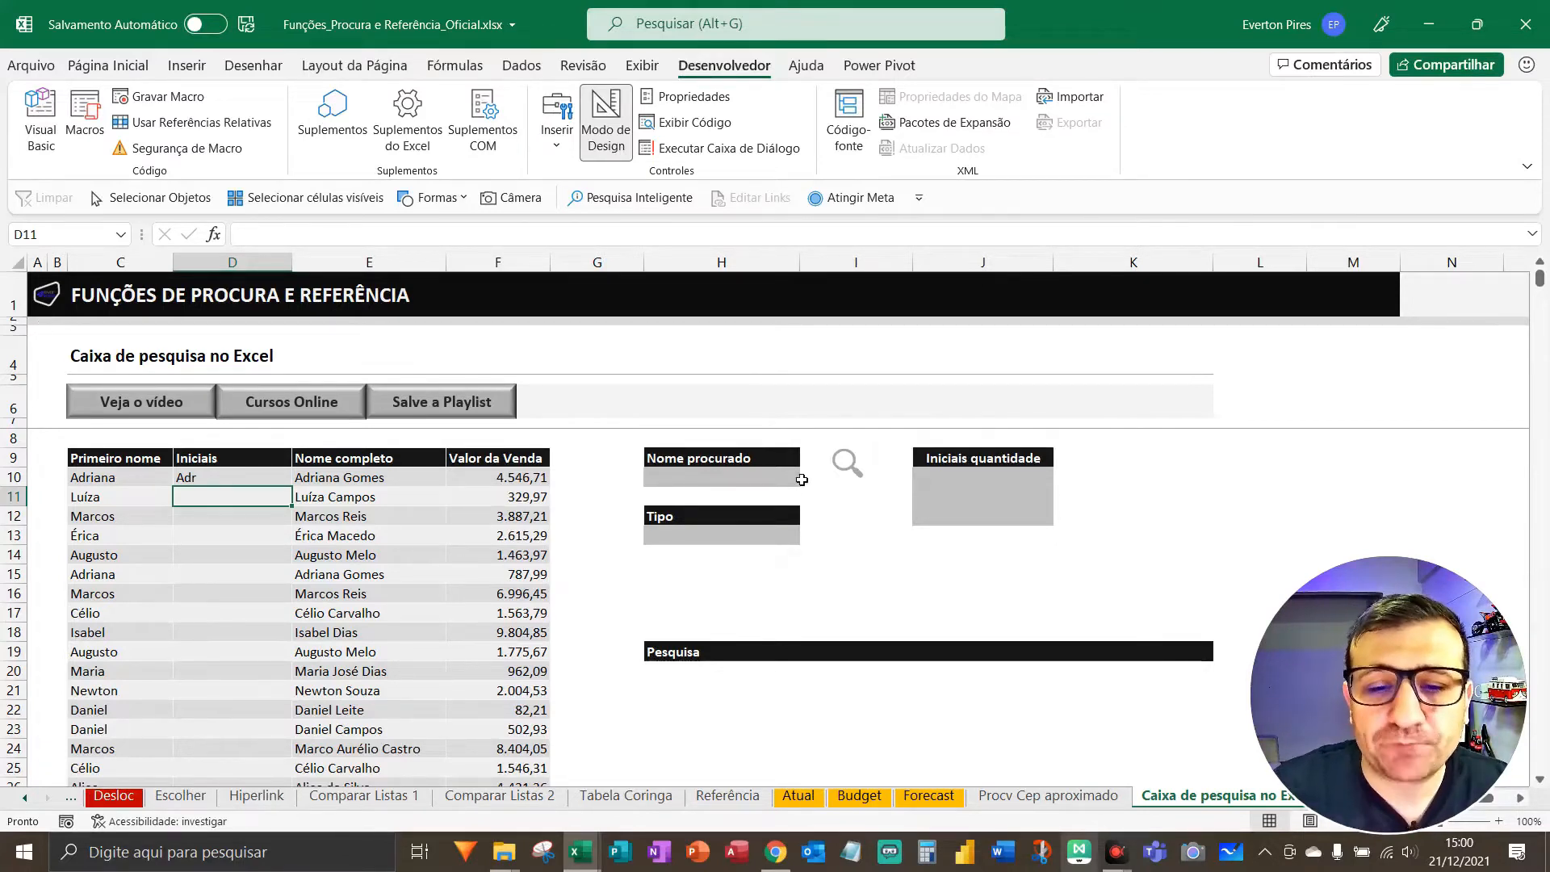
key("F5")
key("F5")
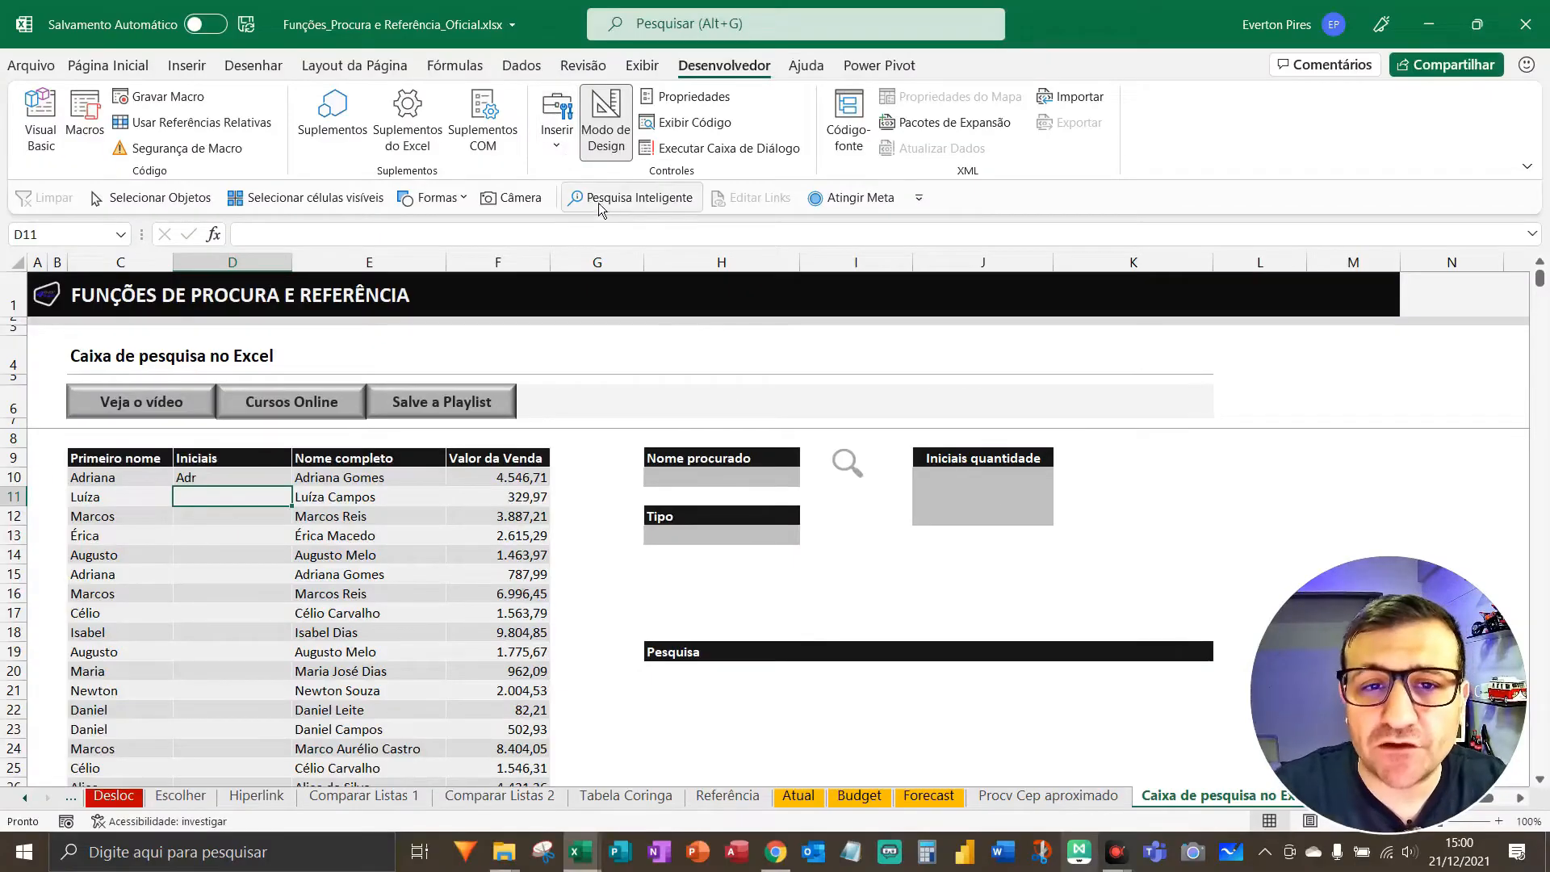
key("F5")
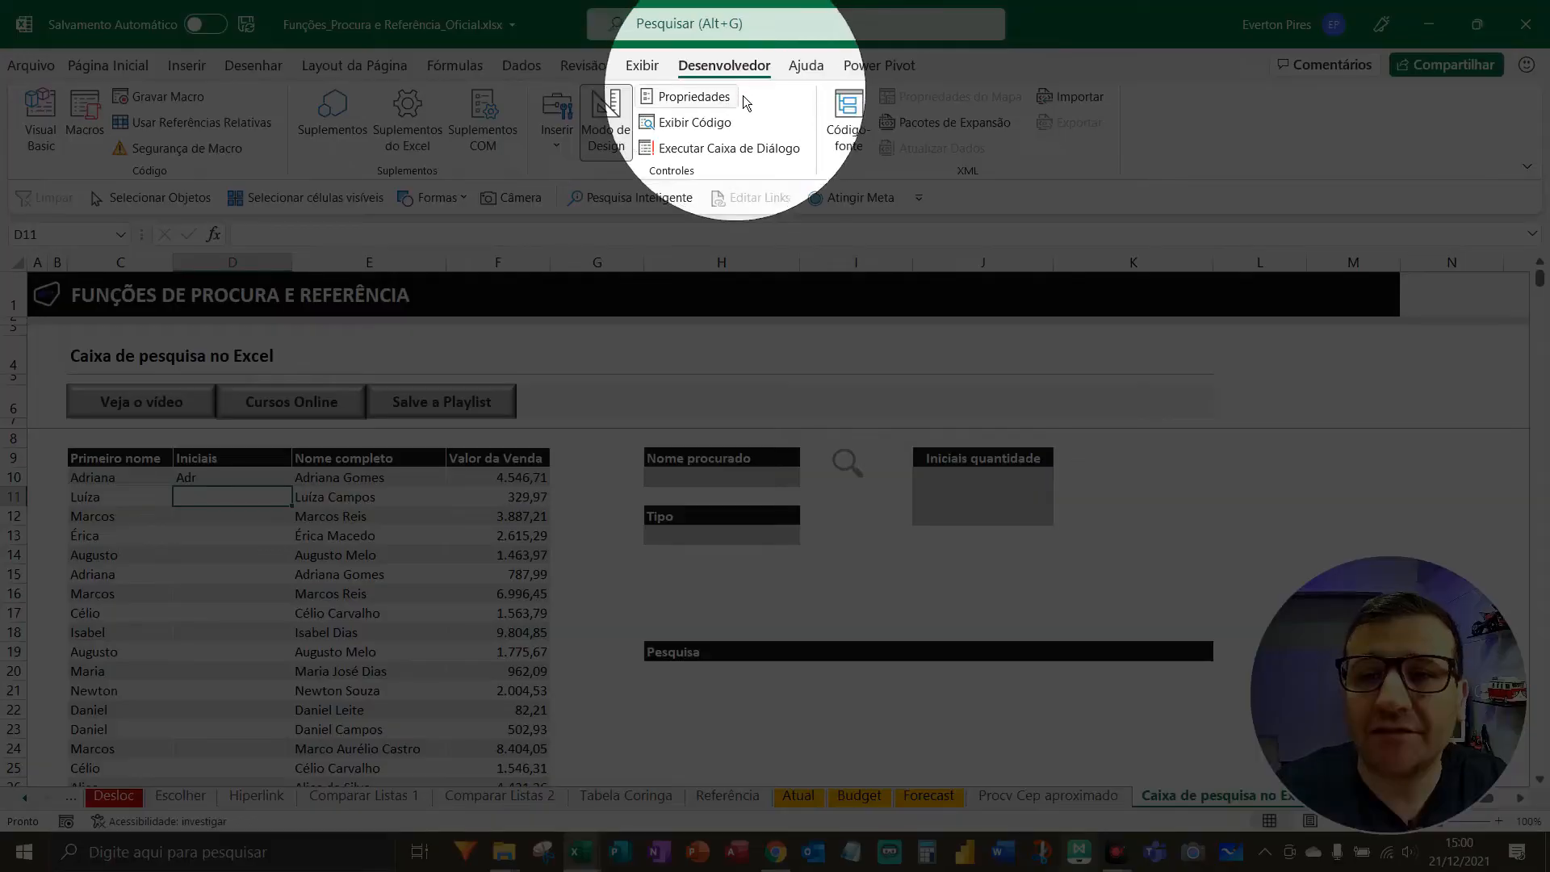
key("F5")
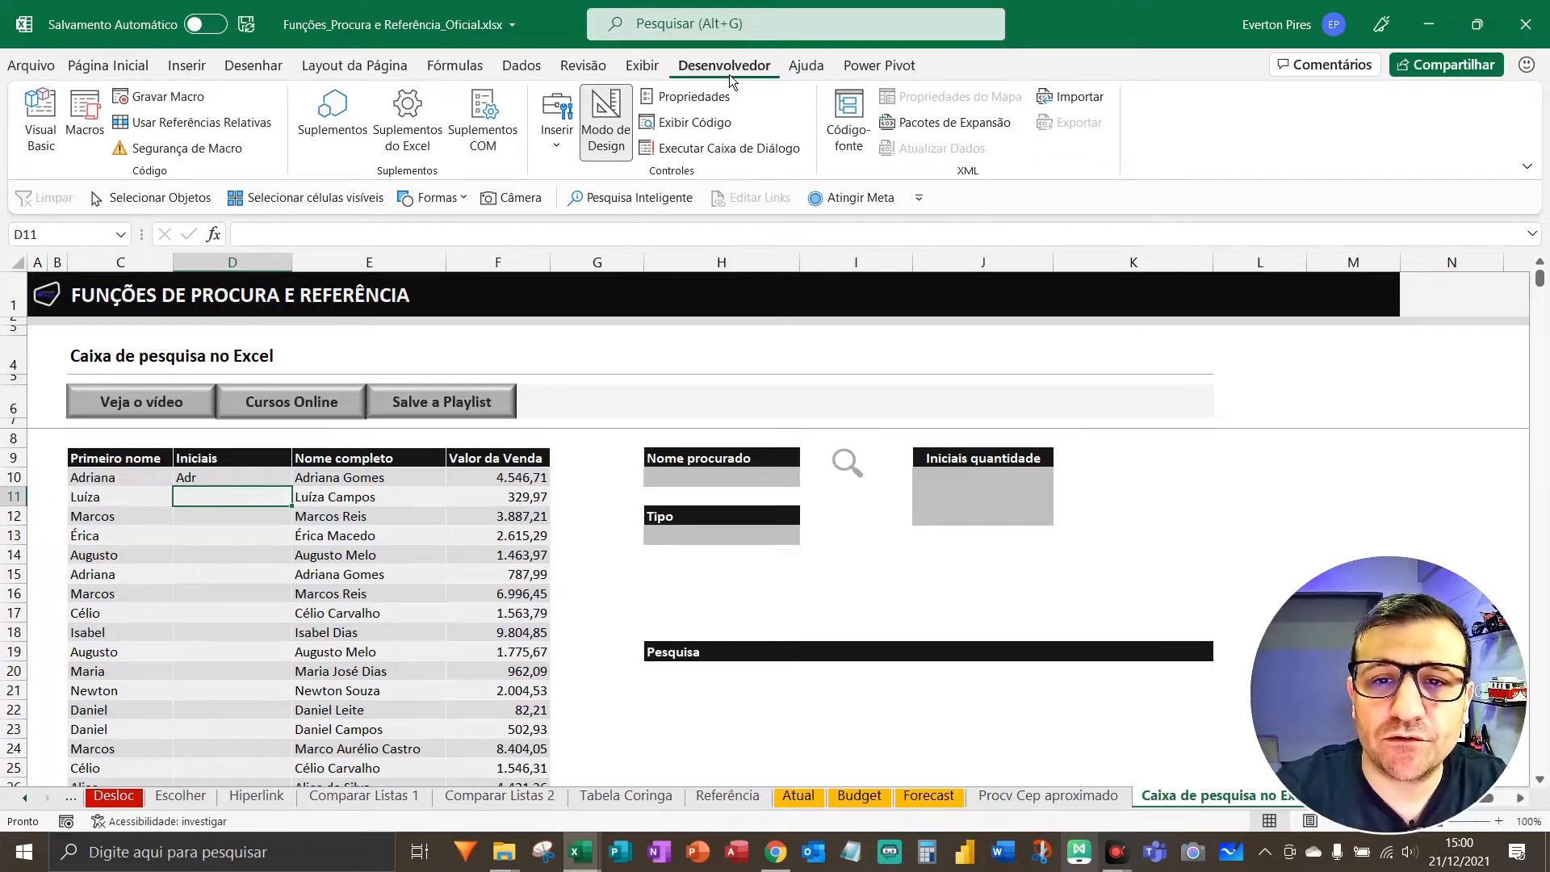
key("F5")
- Insert a spin button form control directly below the Iniciais quantidade cell and fit it to the width of column J
left_click(565, 149)
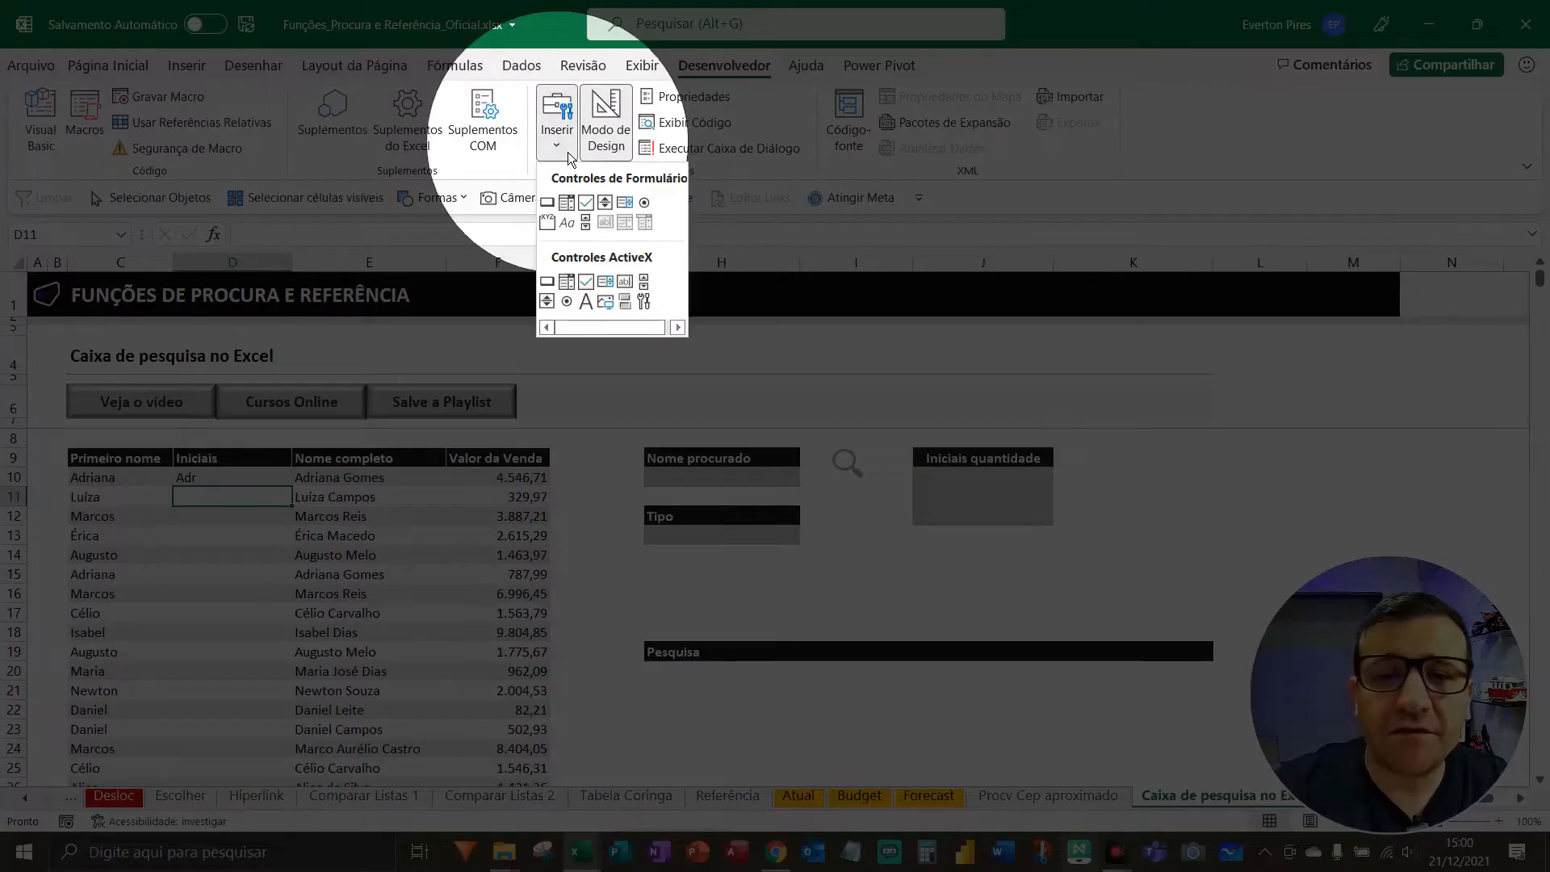
left_click(613, 211)
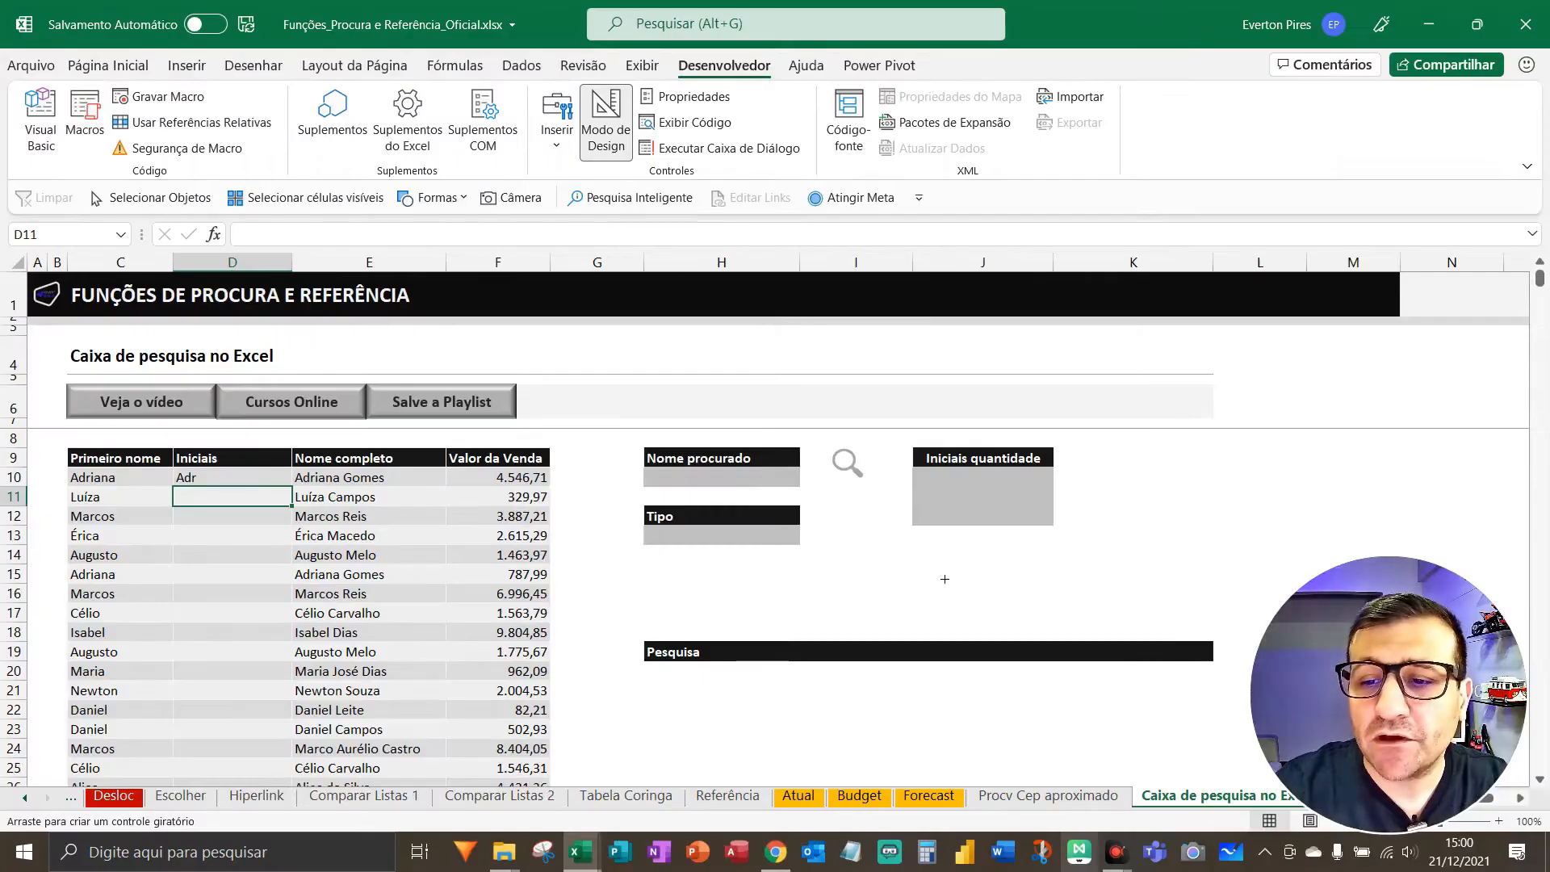
left_click(944, 579)
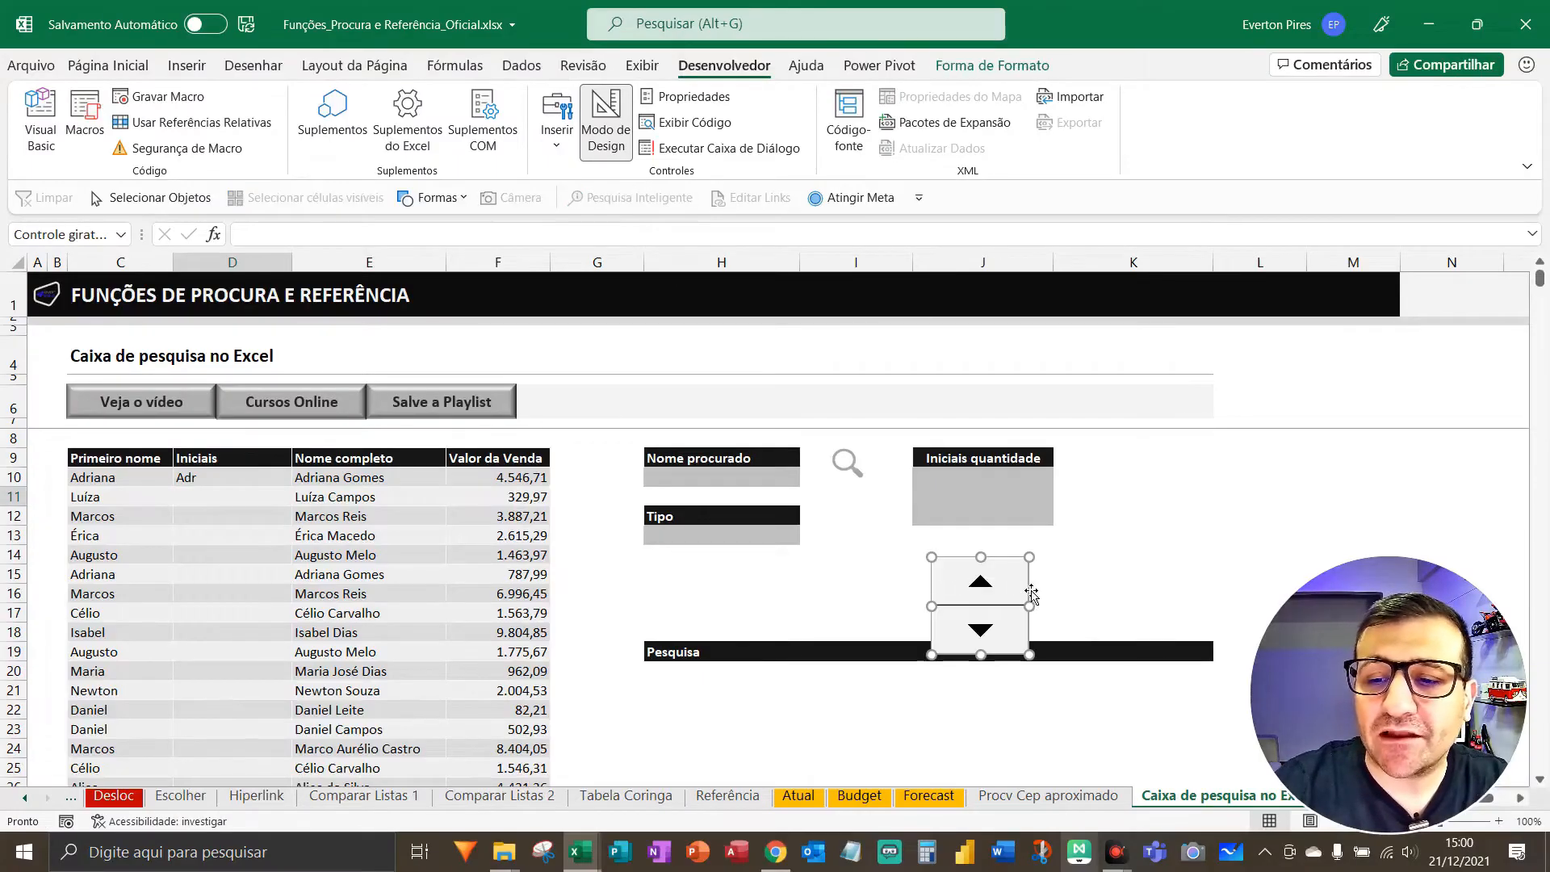
left_click_drag(1032, 595, 1062, 589)
left_click(1136, 521)
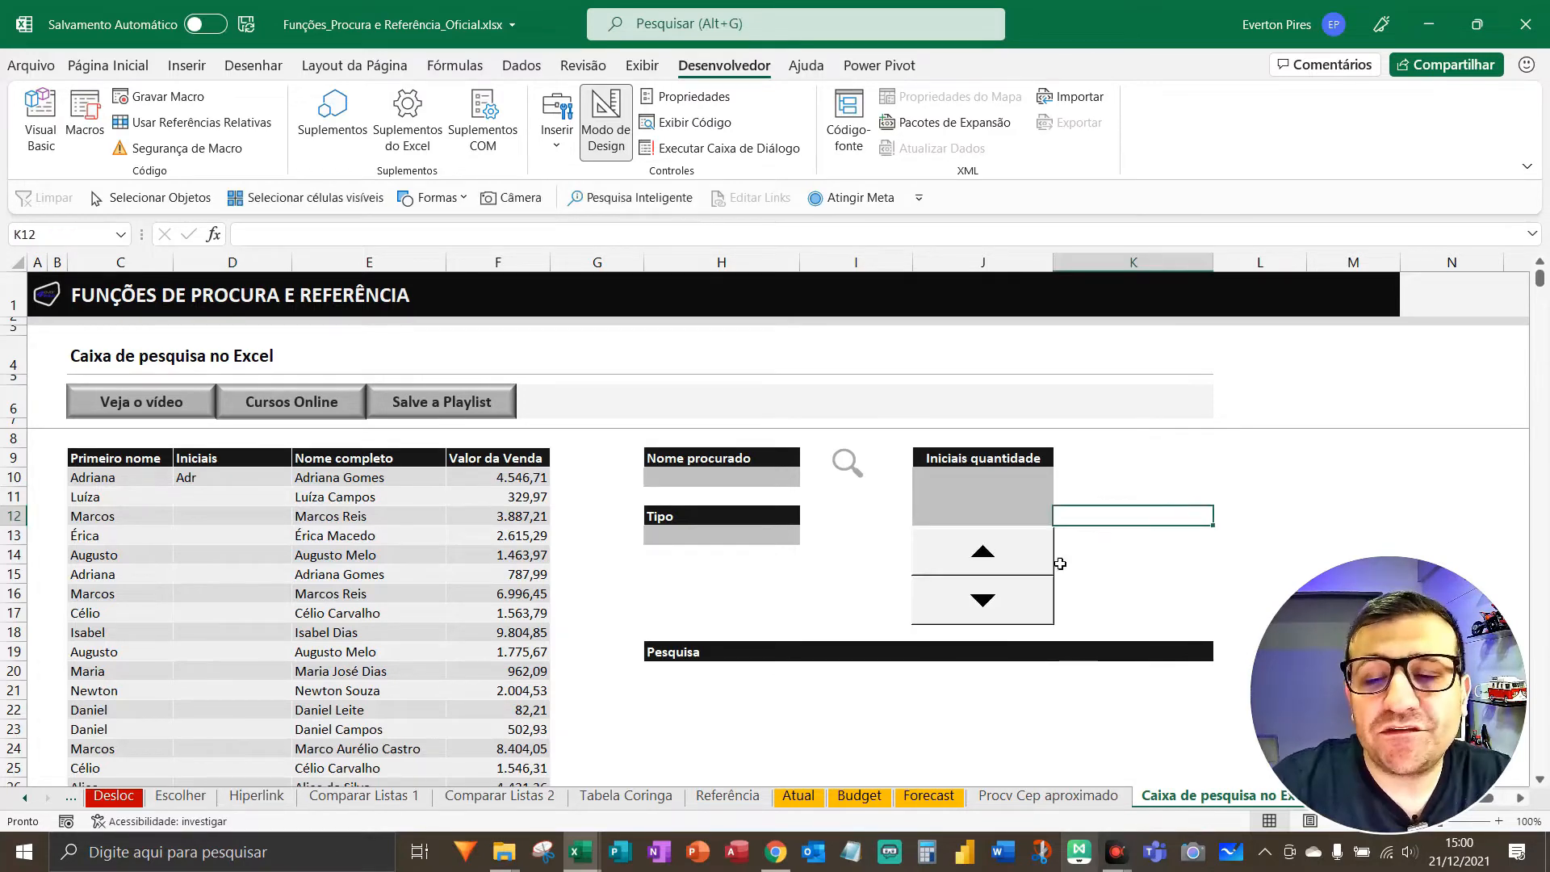
- Try out the up and down arrows of the spin button below Iniciais quantidade
left_click(988, 568)
left_click(1005, 617)
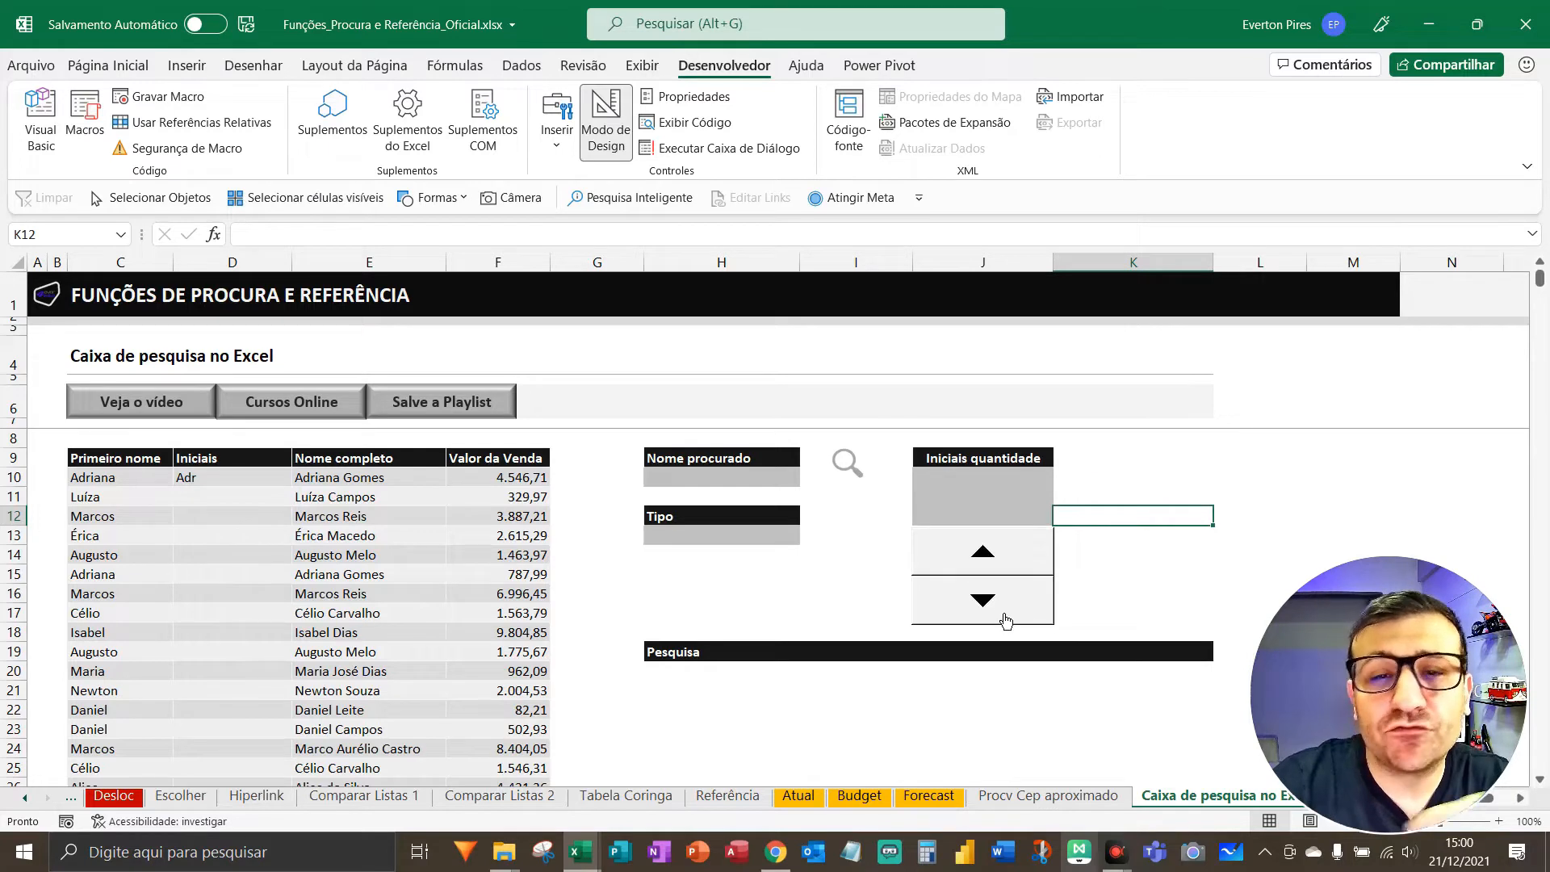
left_click(1005, 619)
left_click(987, 555)
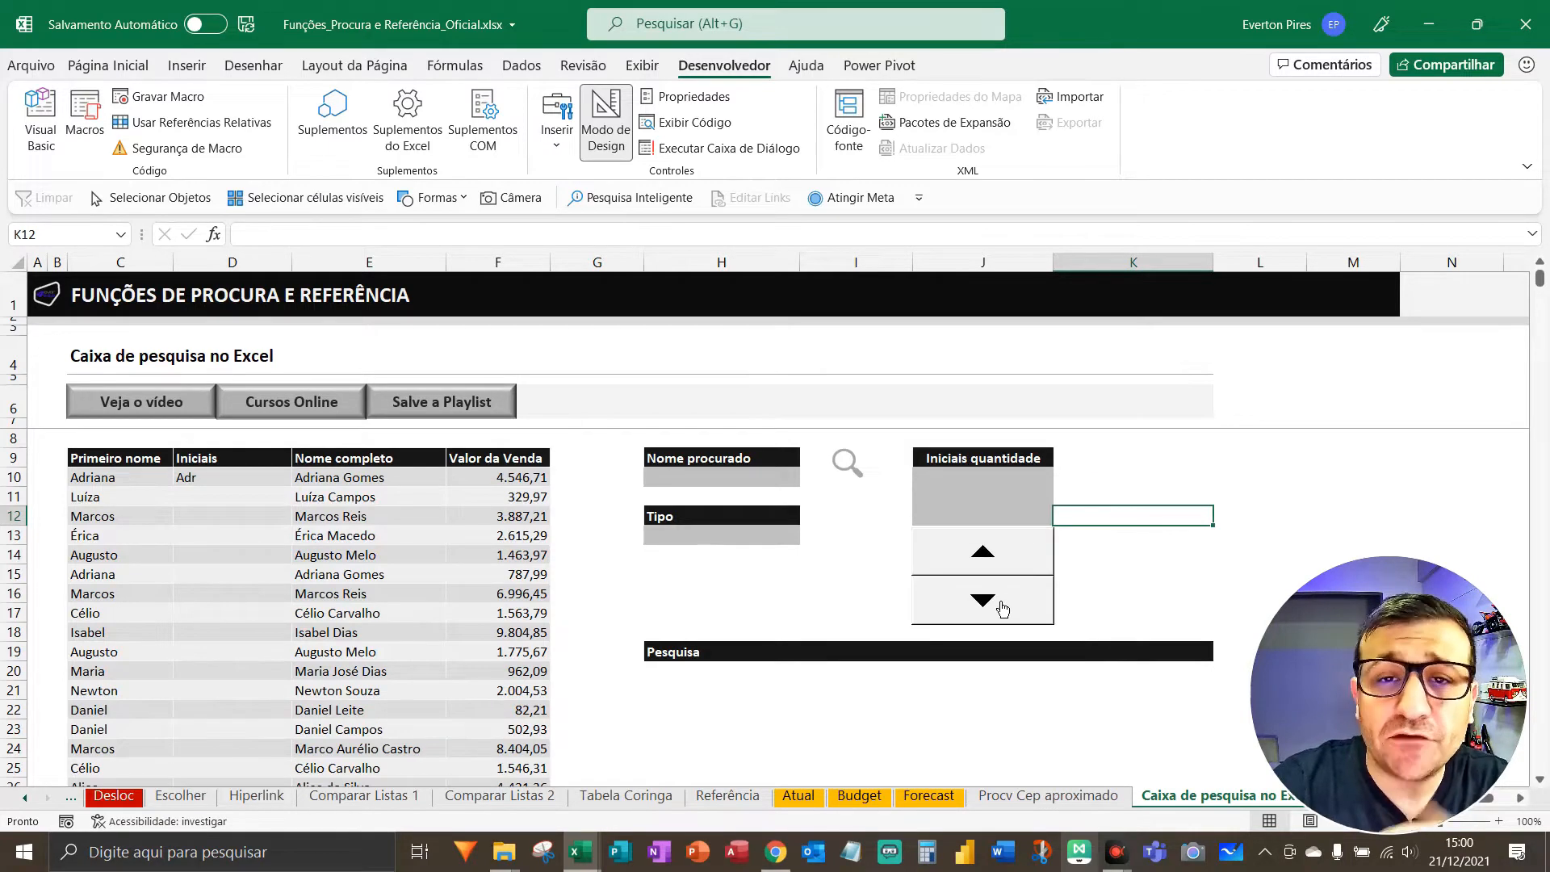
left_click(1001, 605)
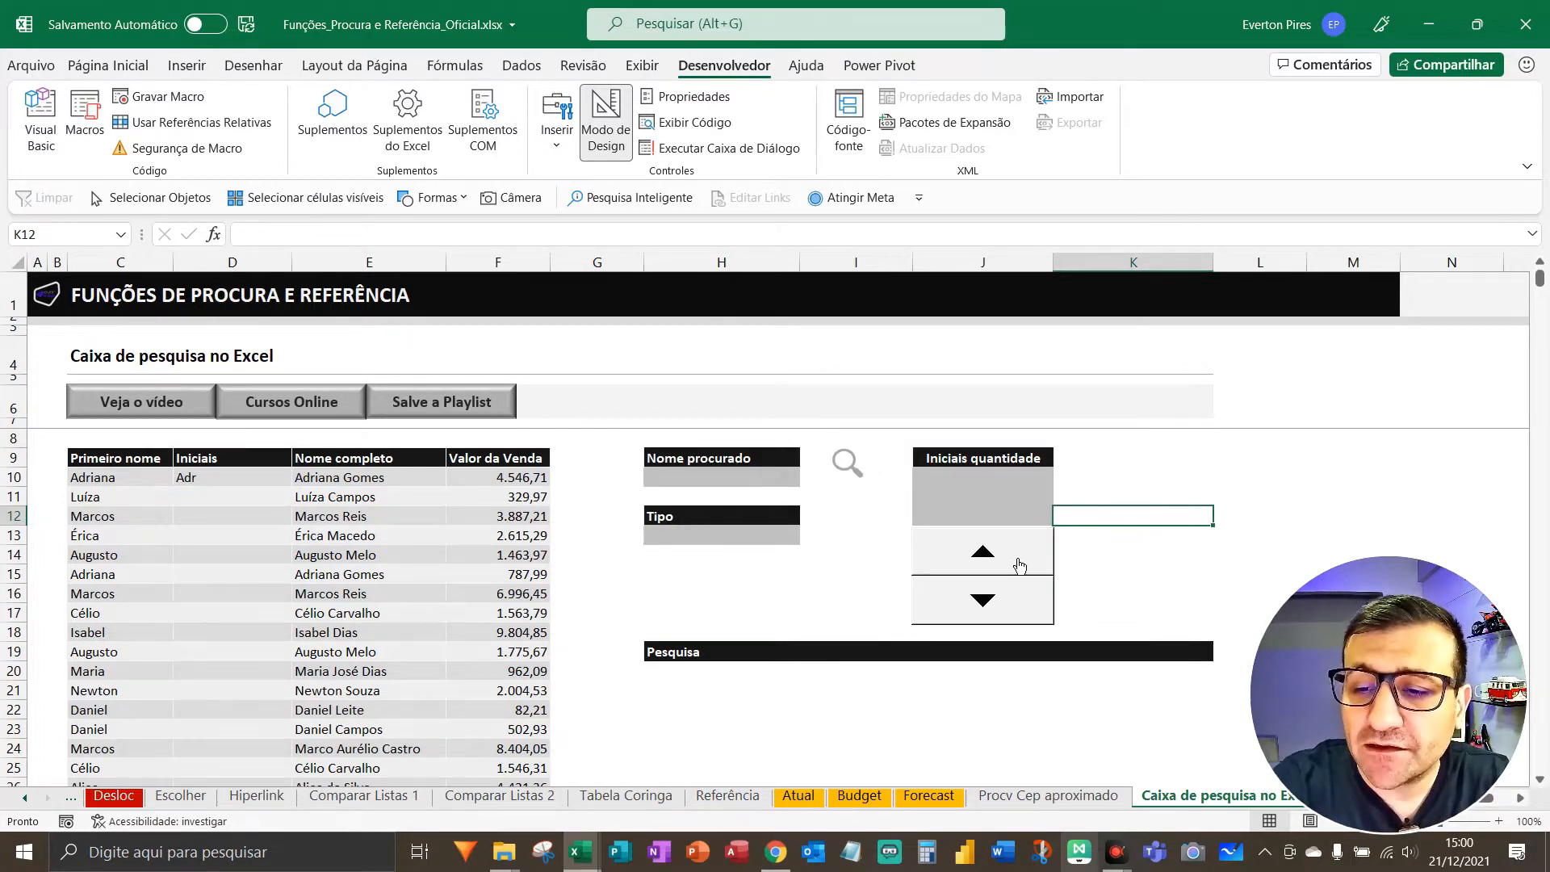
- Select the merged cell under the Iniciais quantidade header to check its address
left_click(1013, 499)
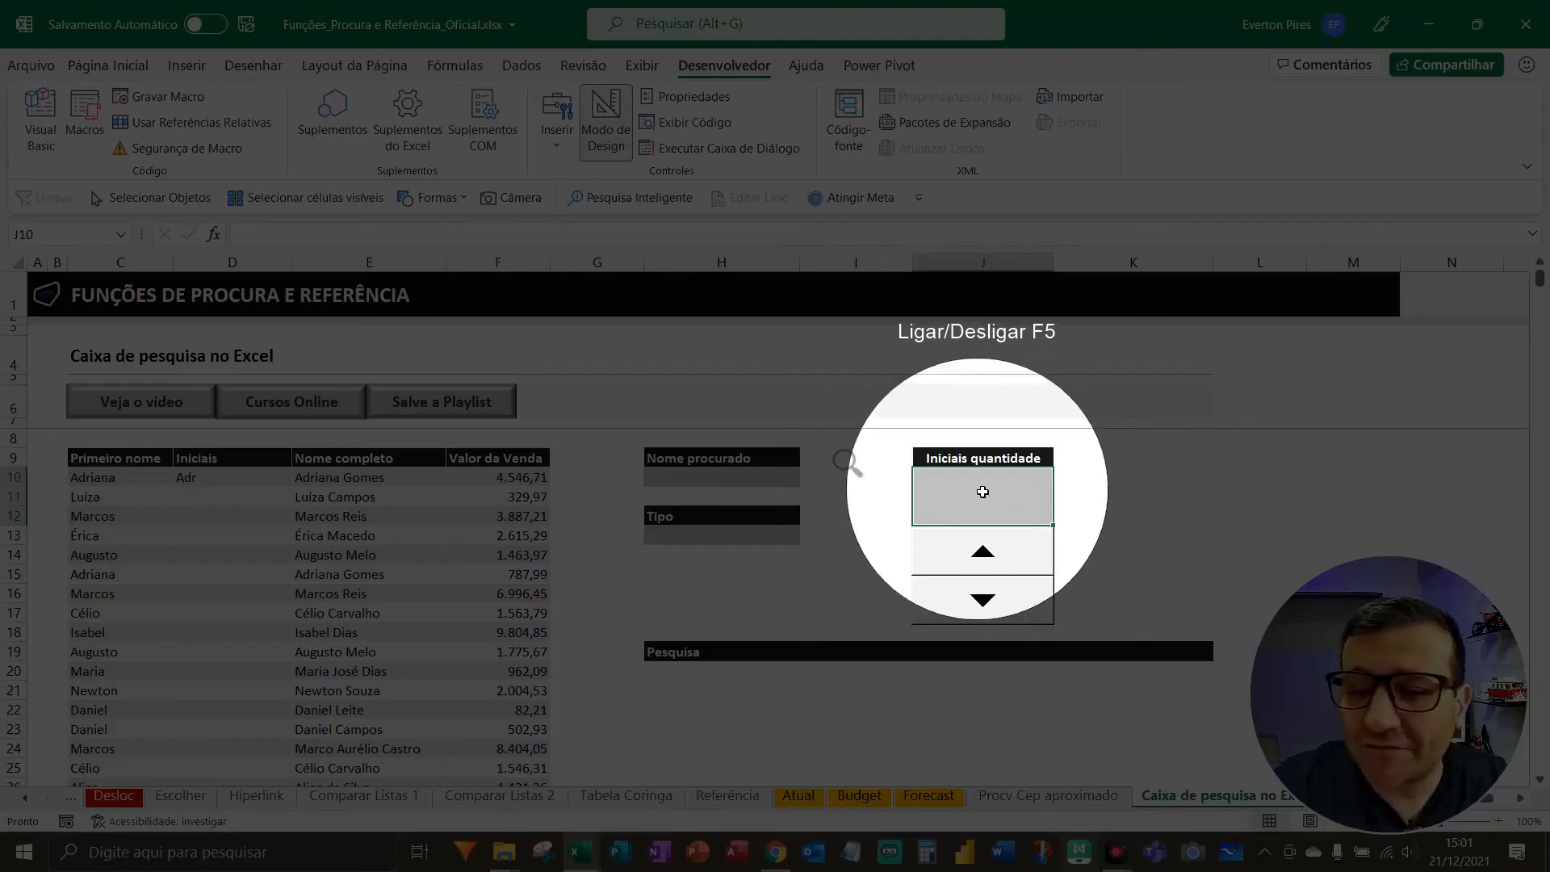
key("F5")
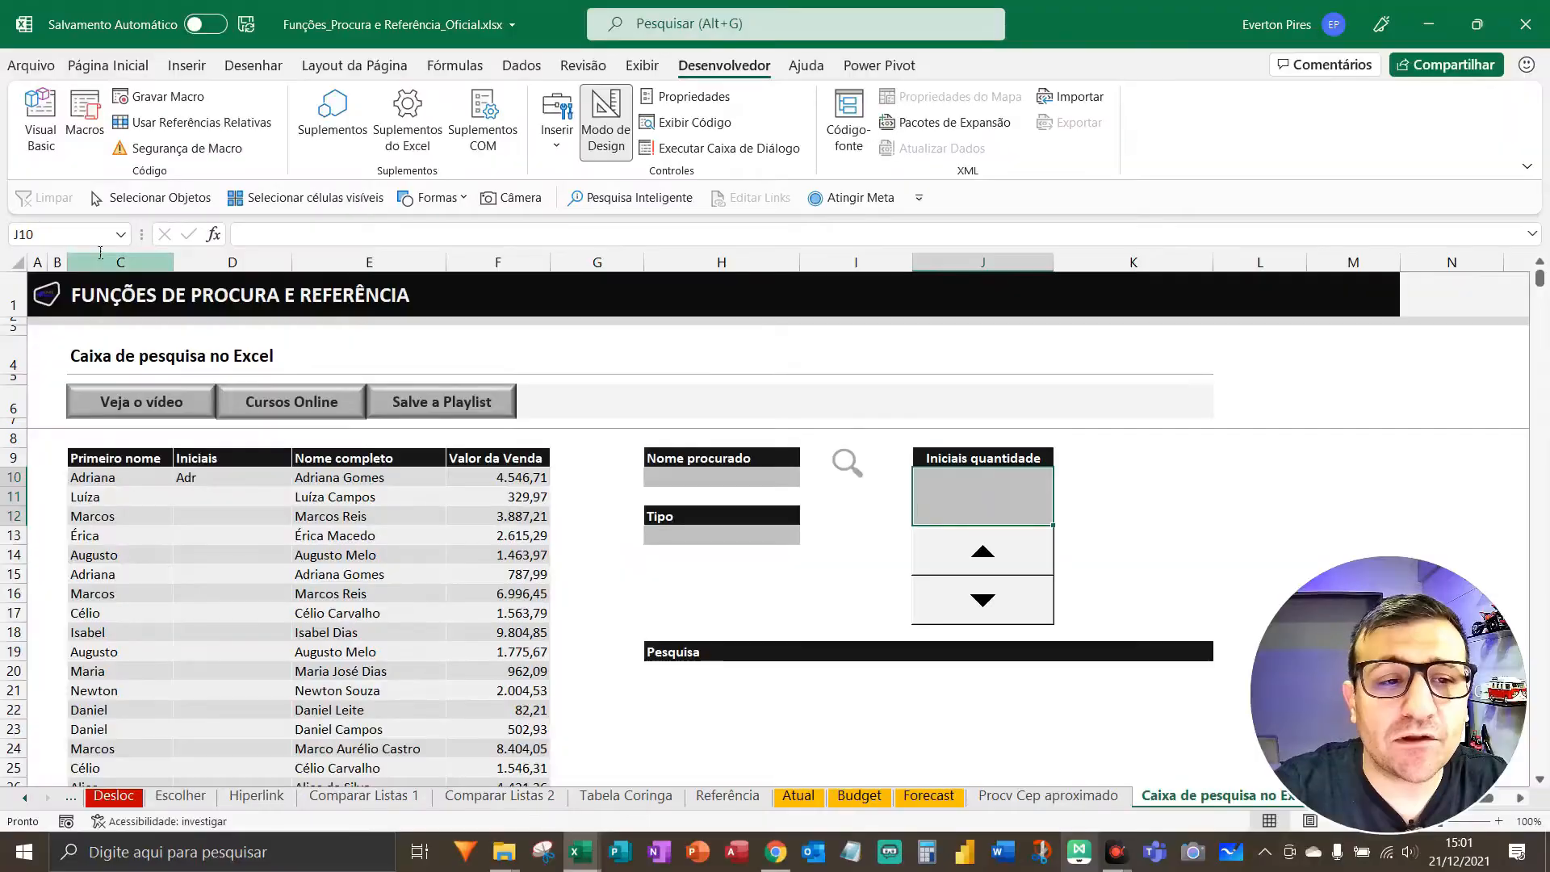
key("F5")
key("F5")
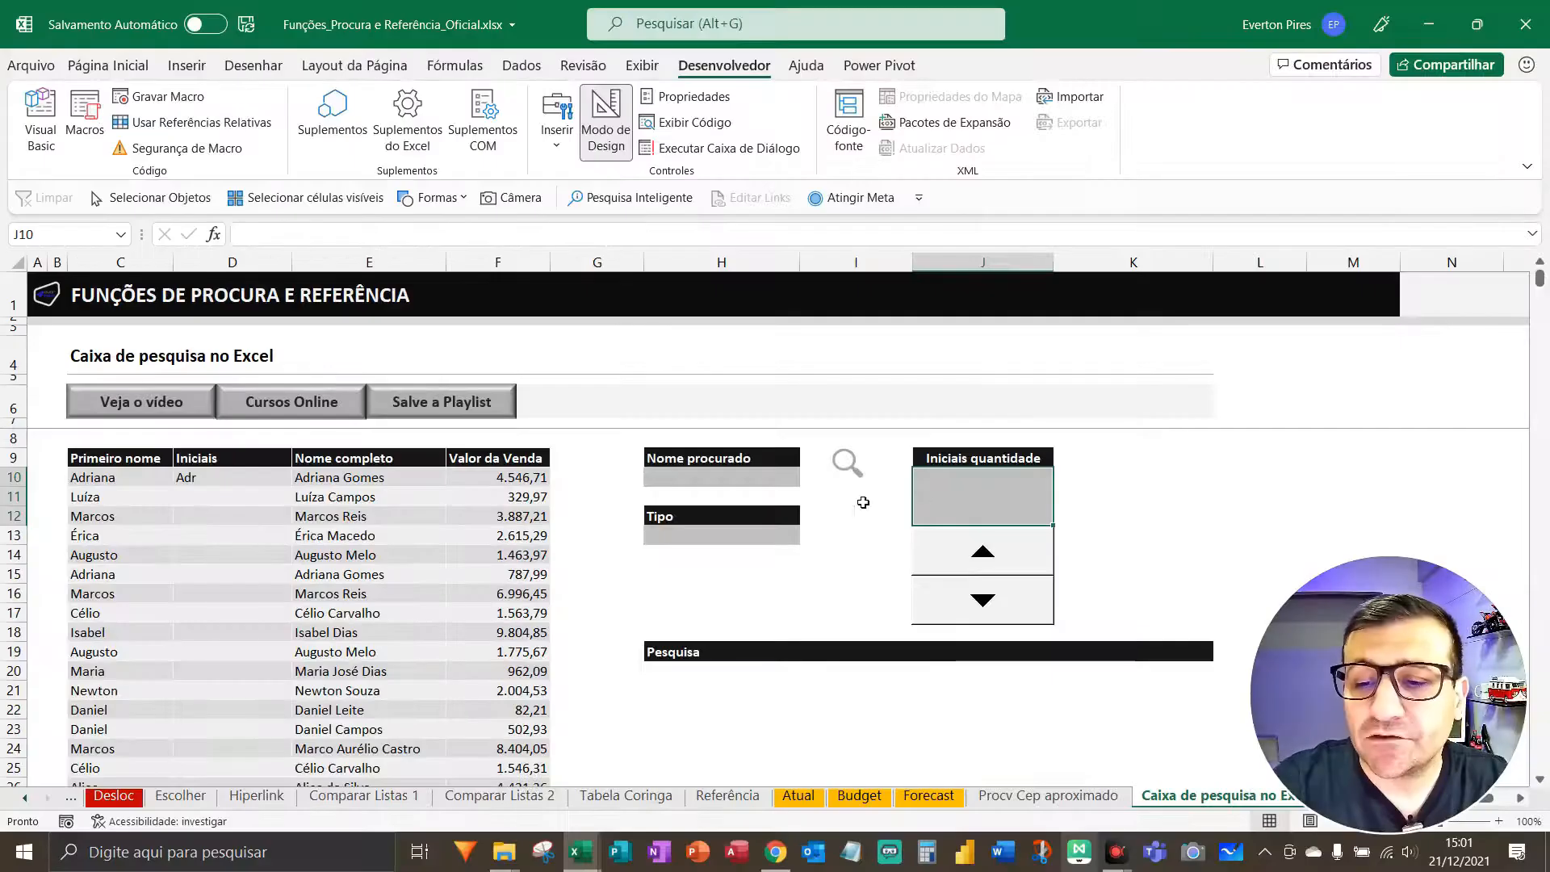
- In the spin button's control settings, set the minimum value to 1 and the maximum value to 30
right_click(968, 565)
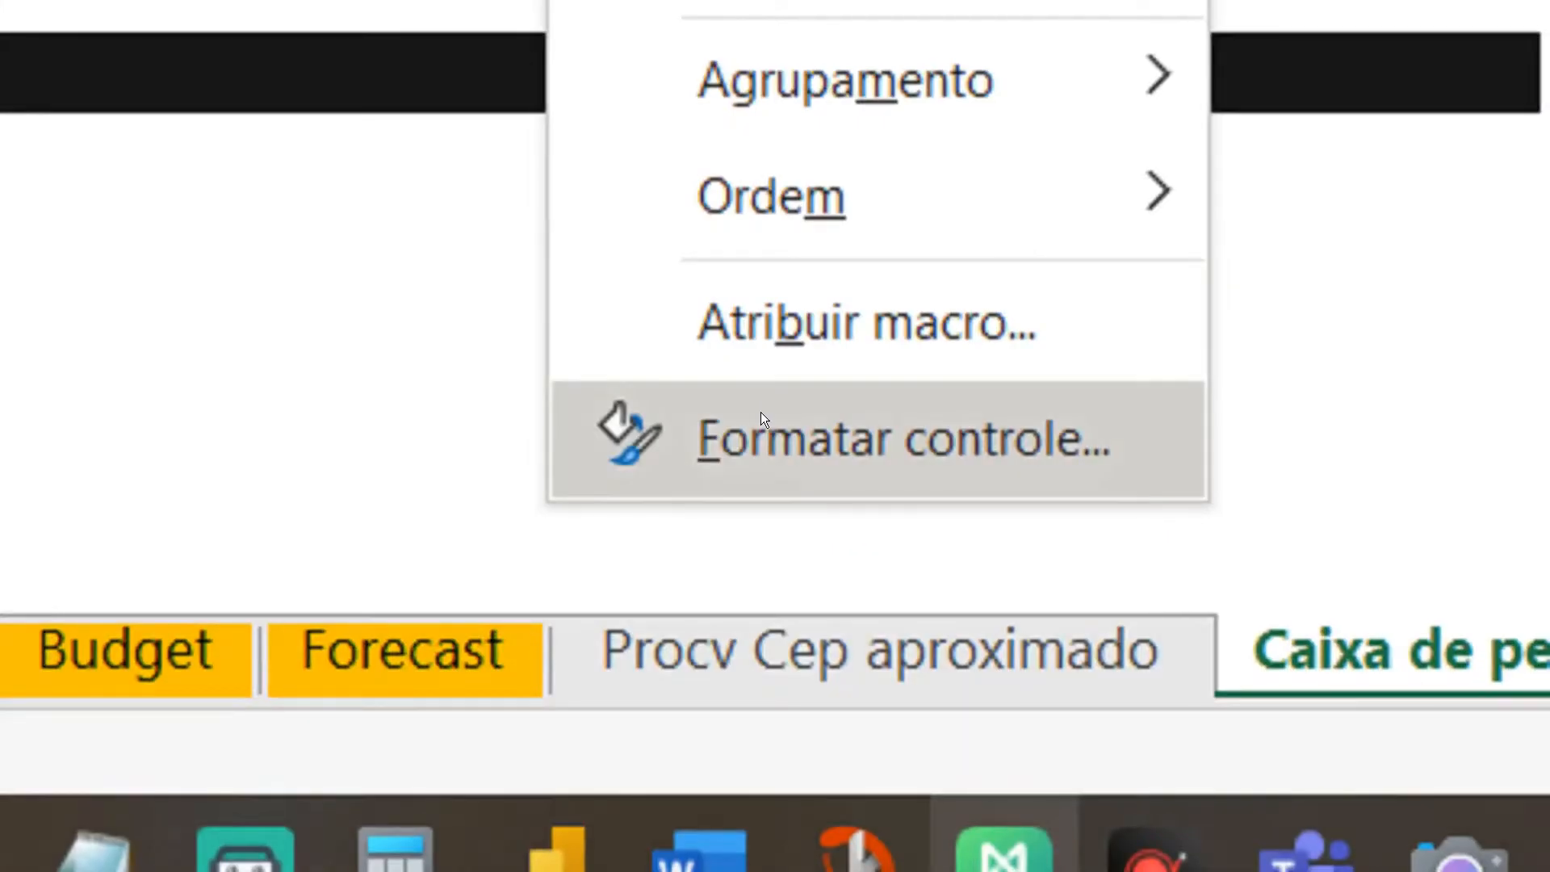
left_click(762, 415)
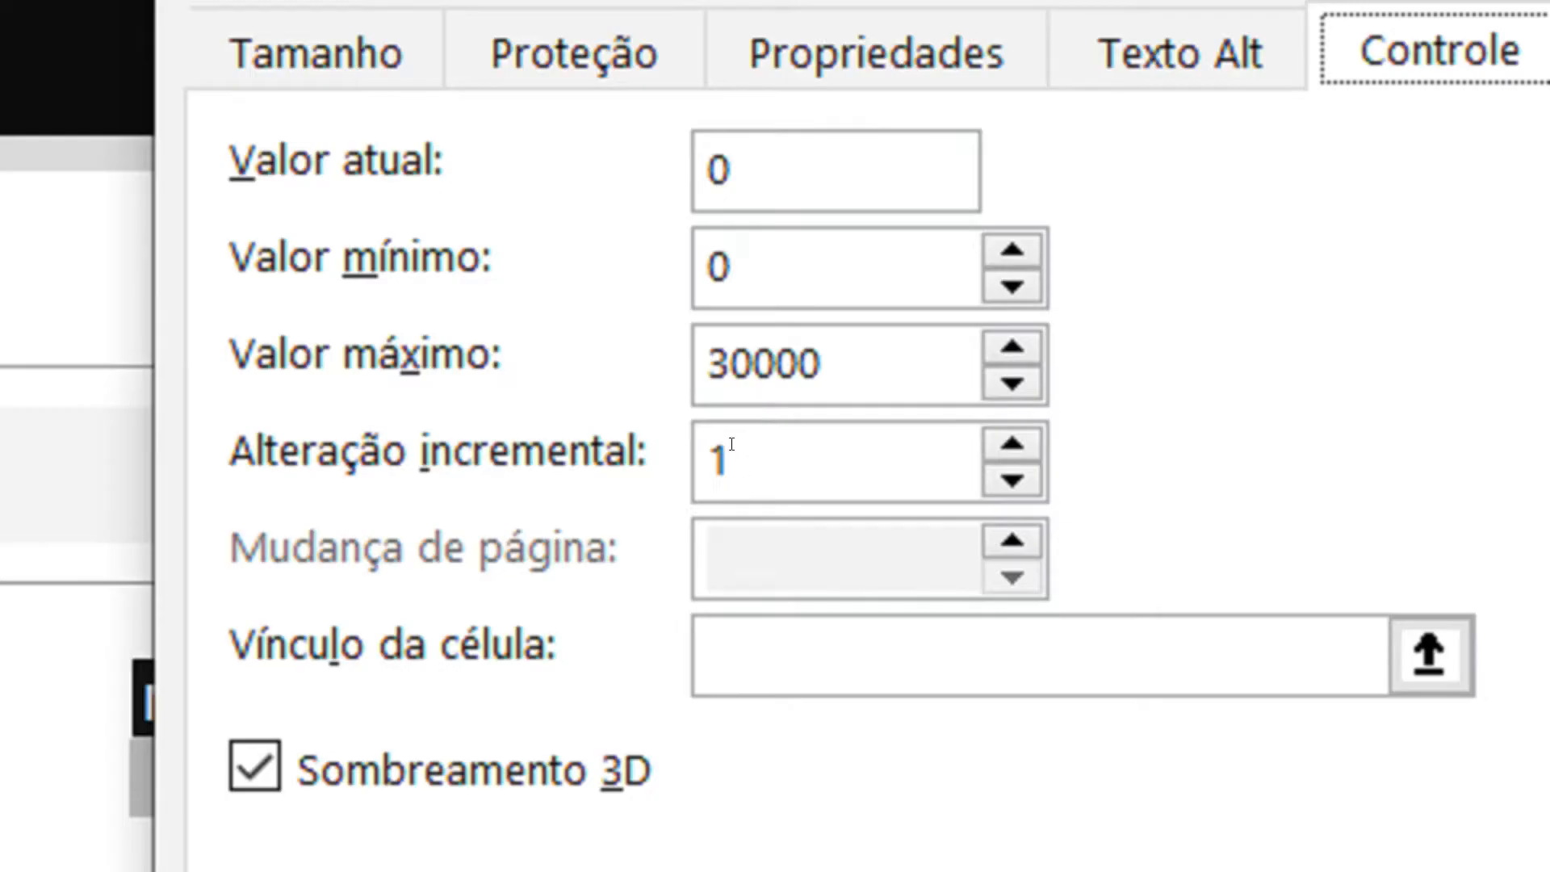
left_click_drag(728, 424, 663, 418)
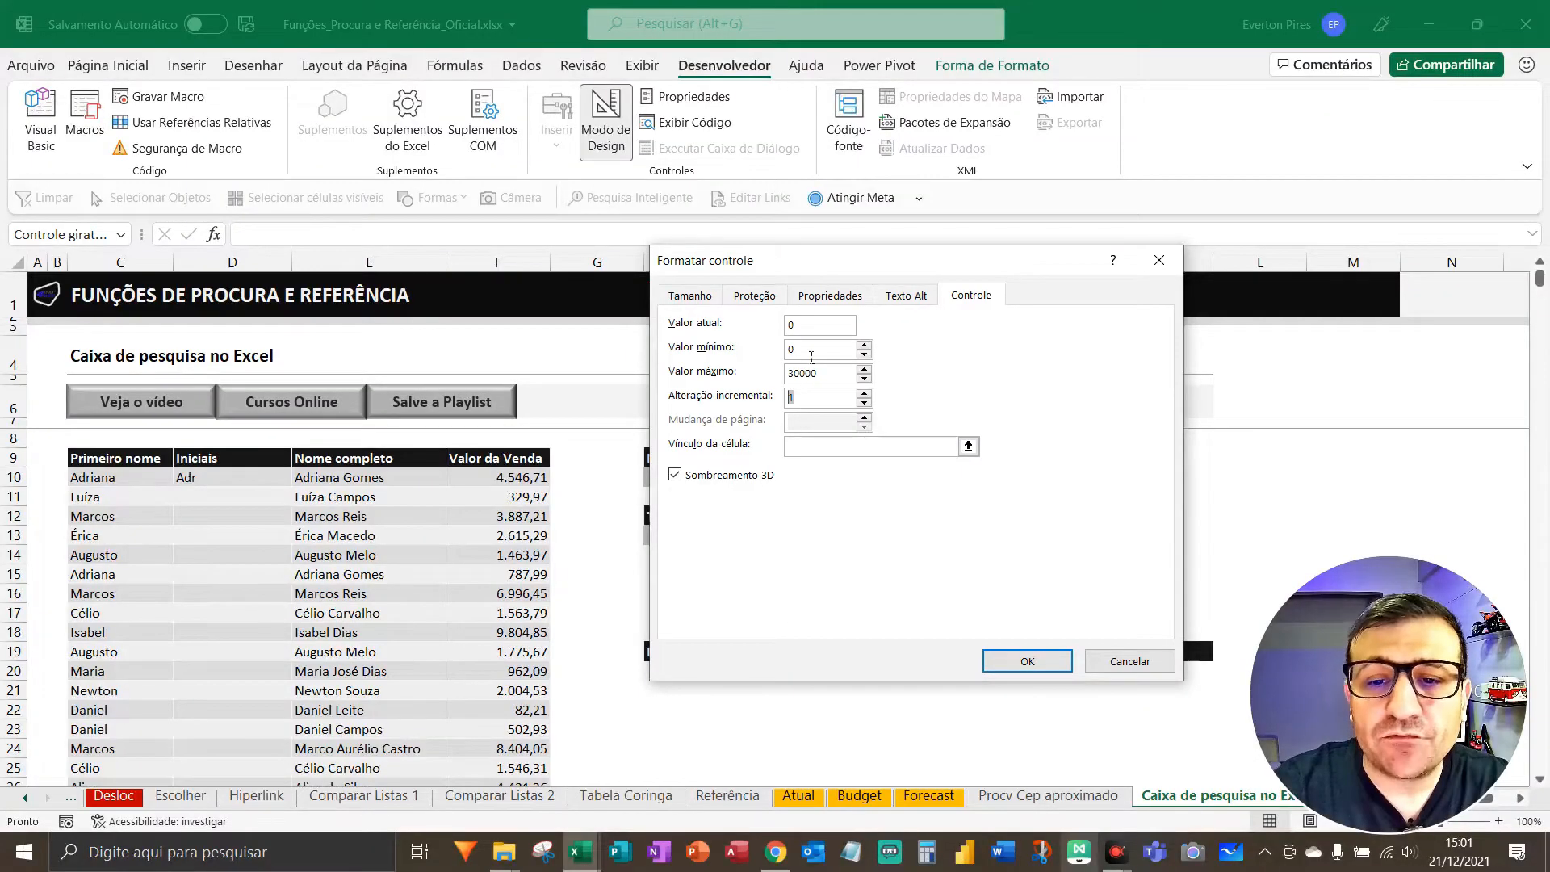
left_click(811, 355)
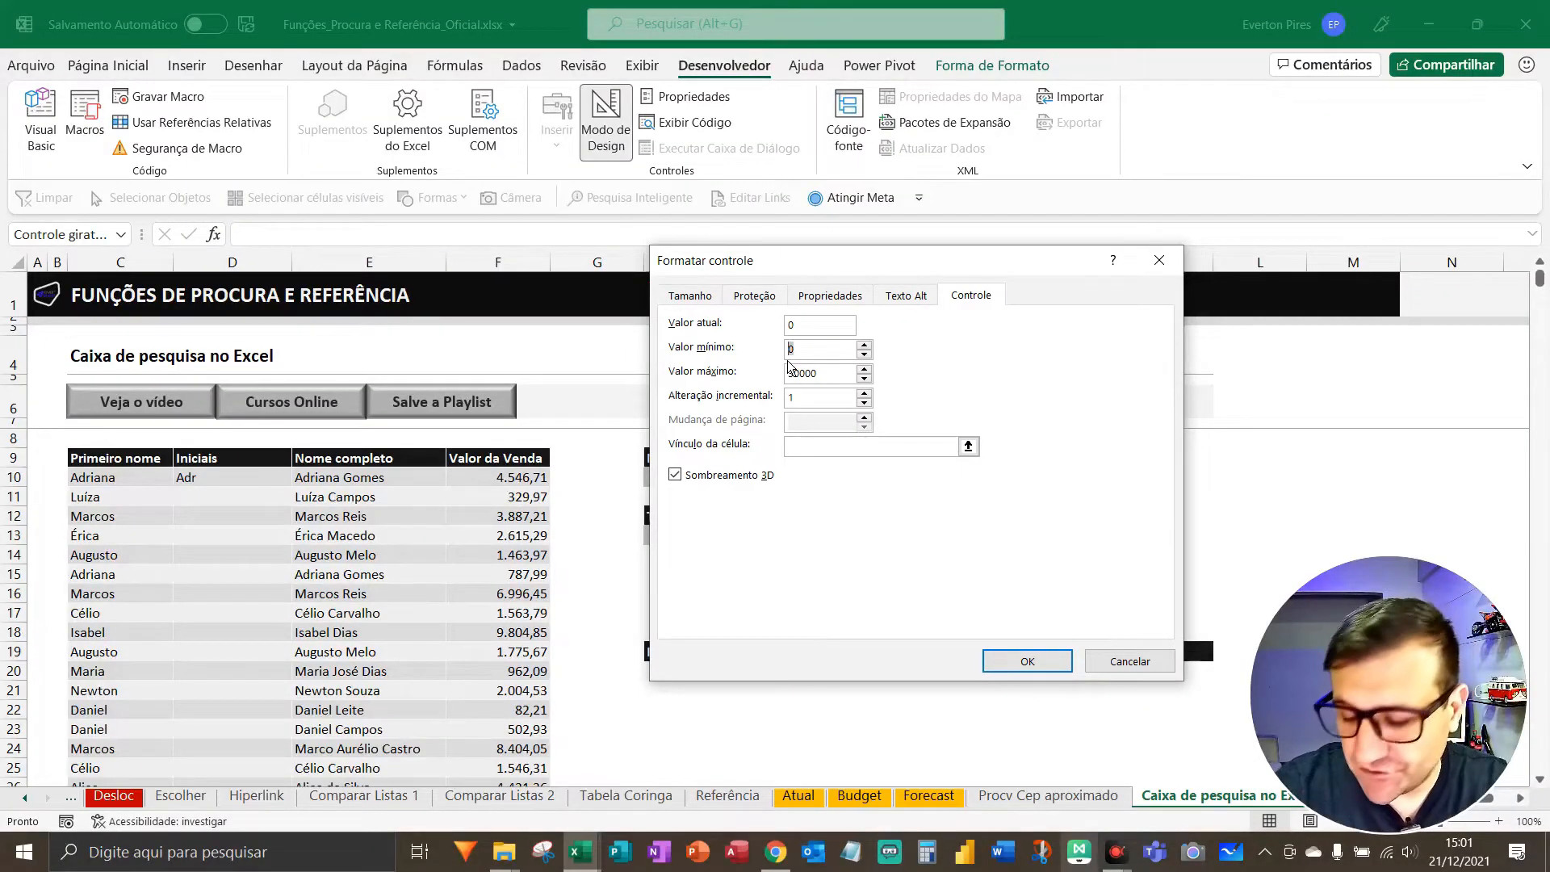
double_click(829, 376)
type("30")
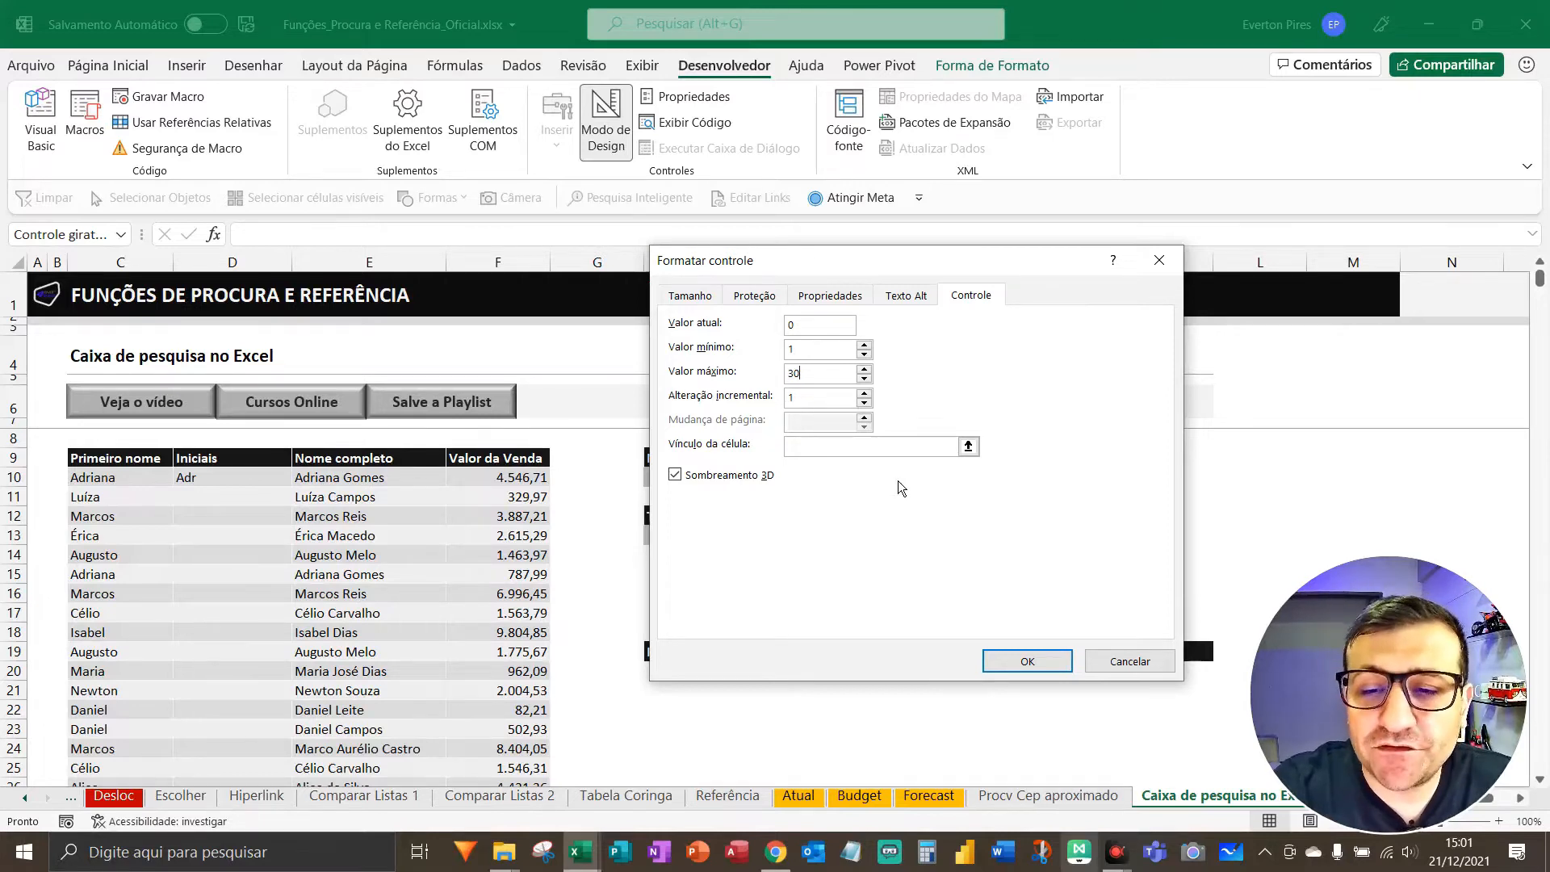
- Link the spin button to cell J10, apply the control settings and deselect the control
left_click(795, 448)
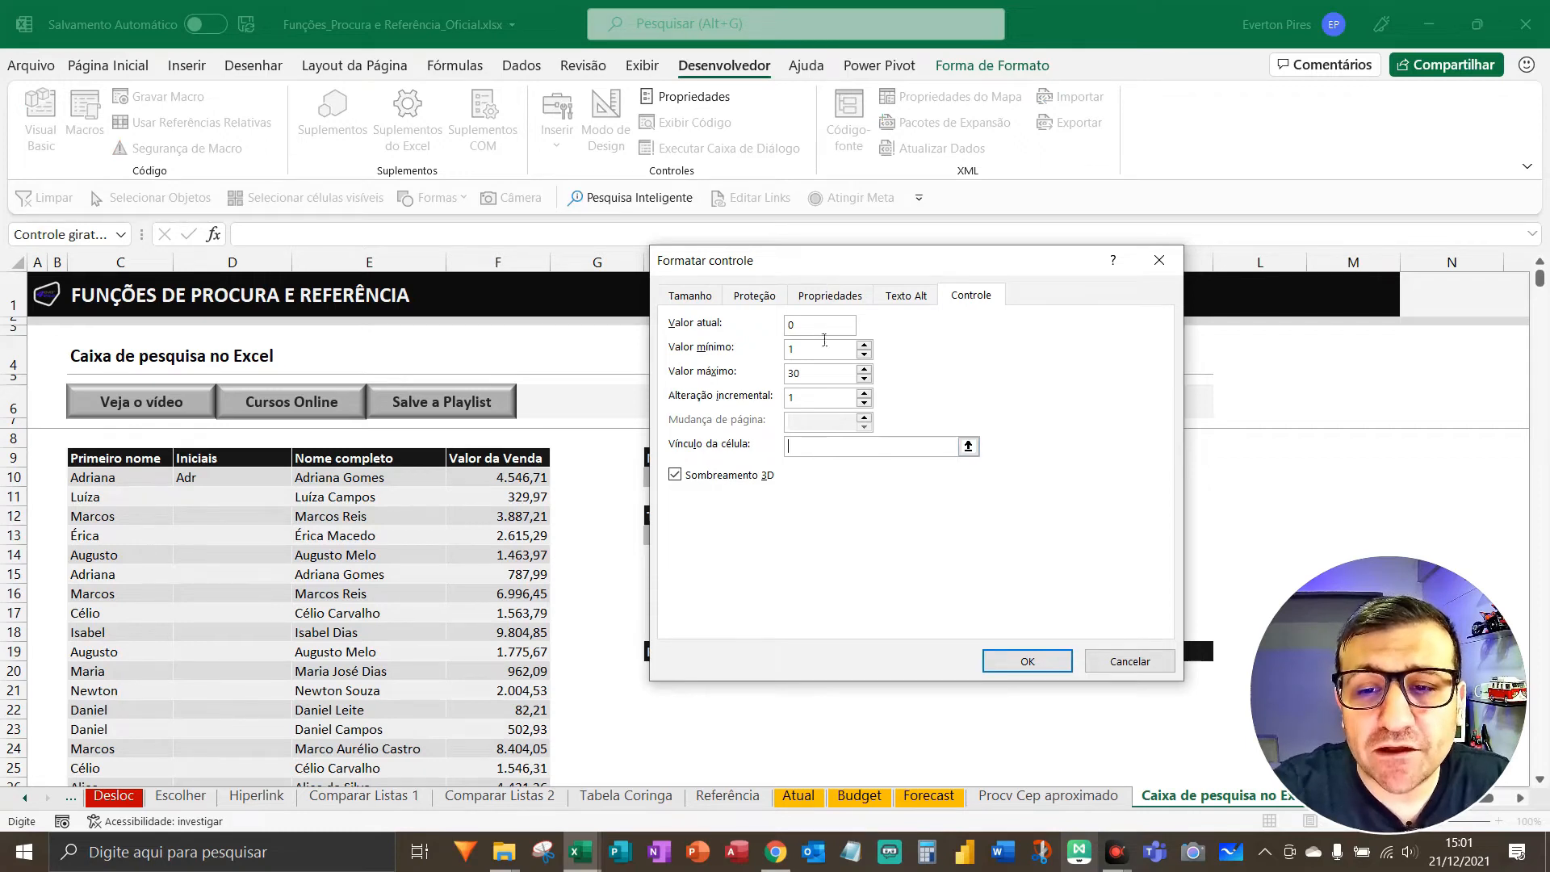
left_click_drag(839, 281, 867, 308)
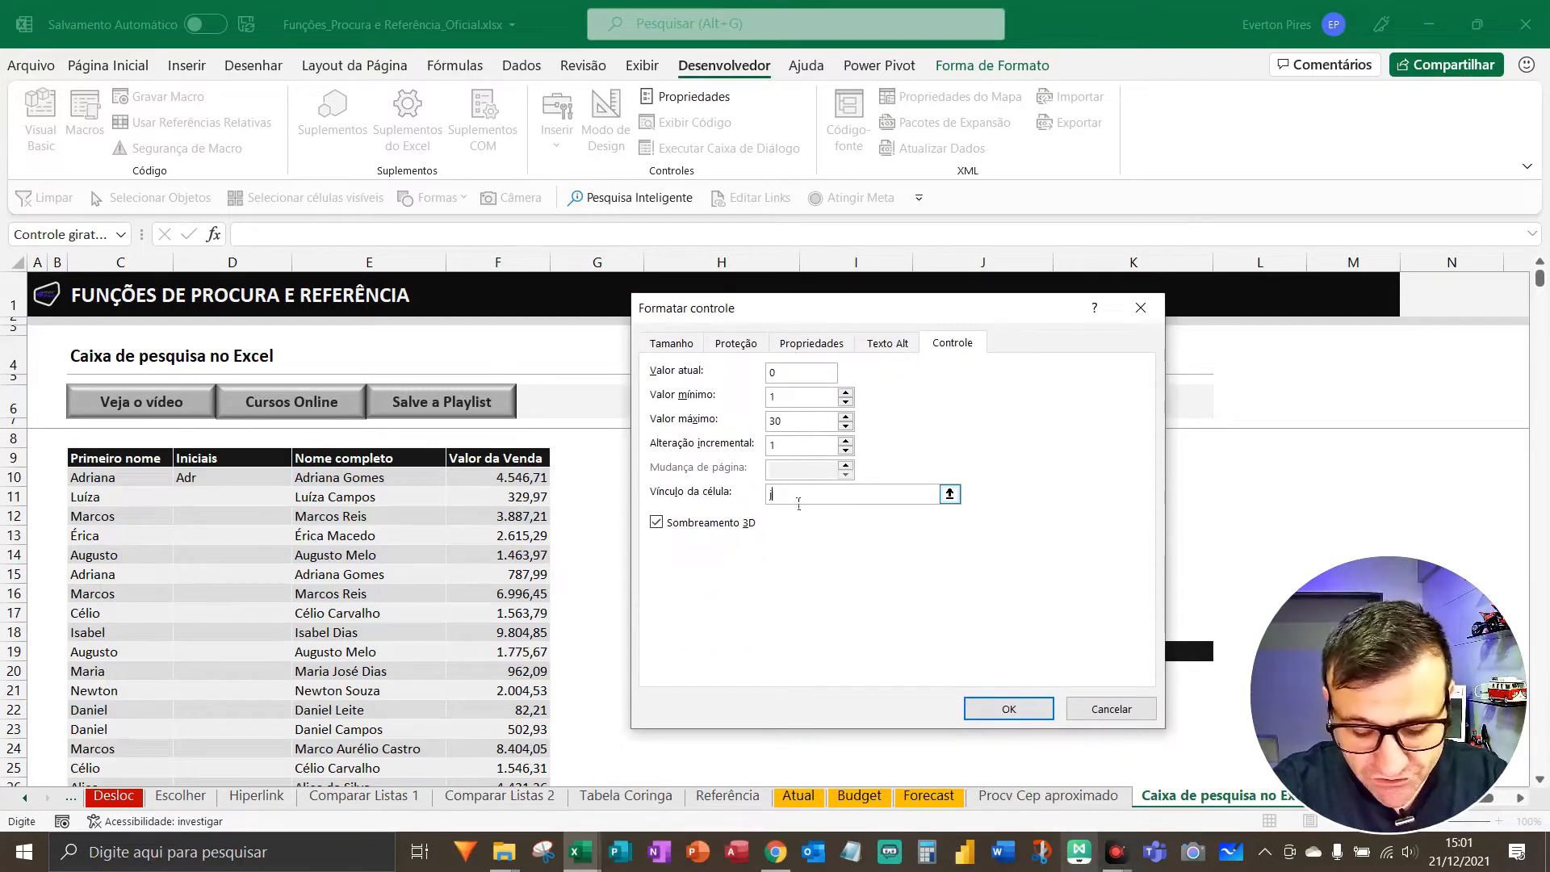
type("10")
left_click(1002, 714)
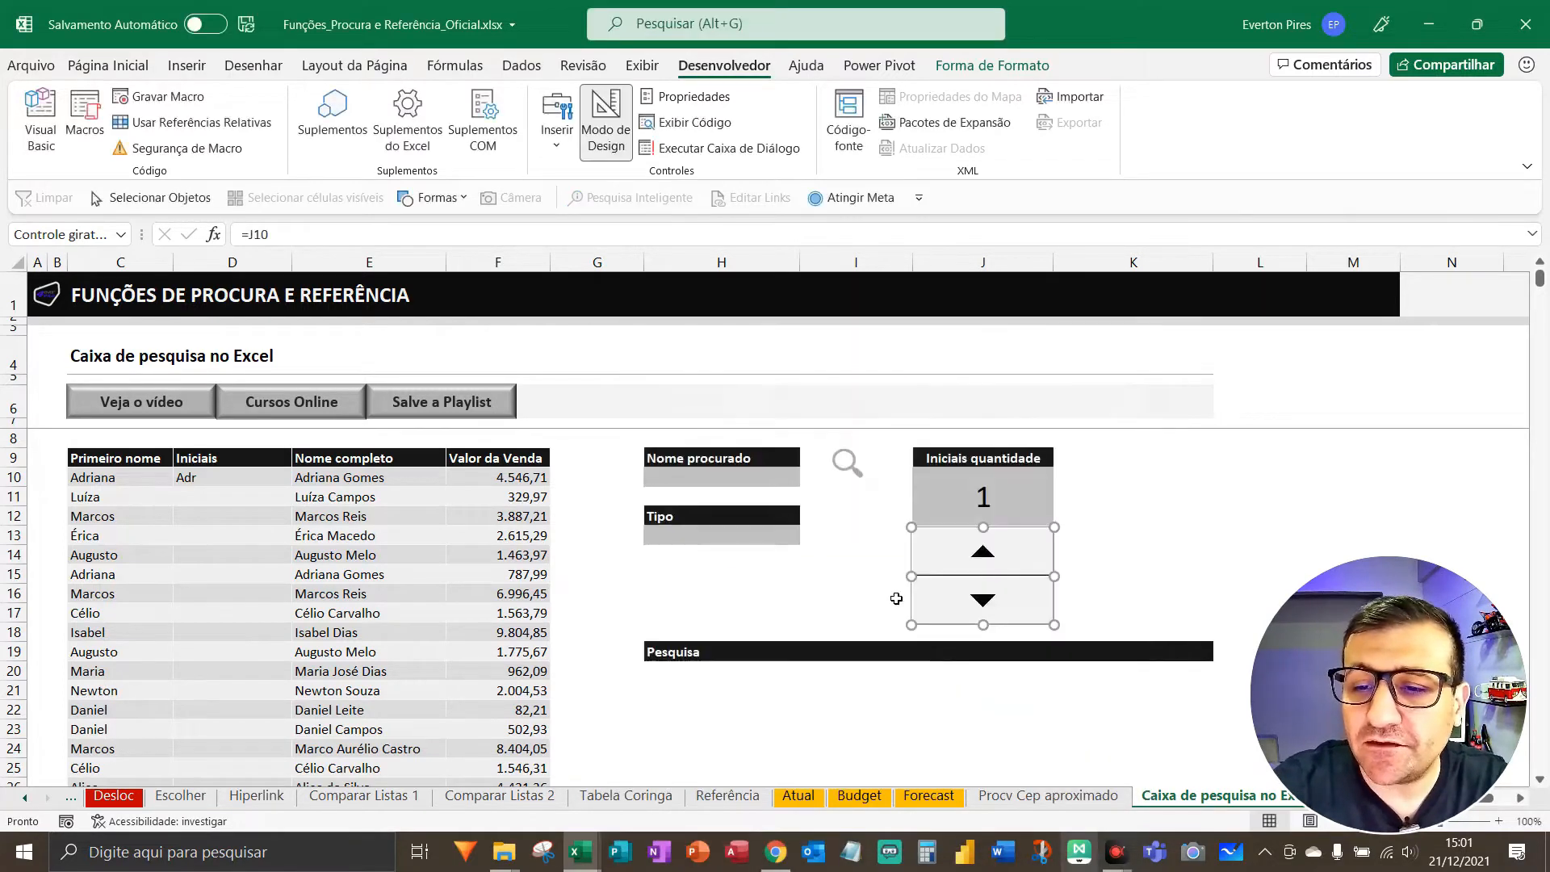
left_click(1235, 496)
left_click(1124, 499)
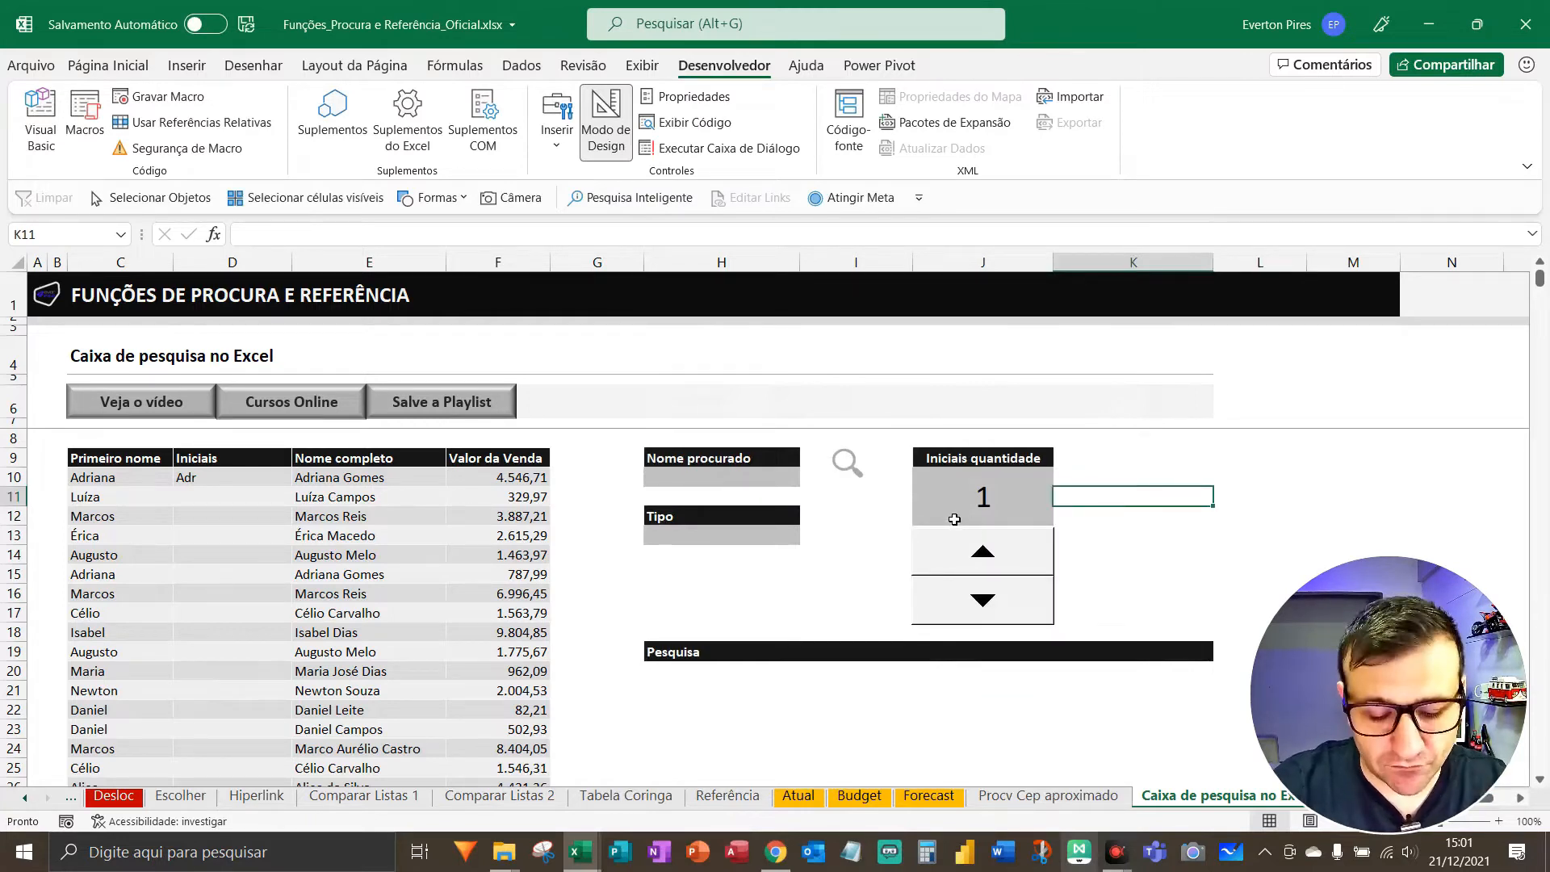
- Test the spin button by stepping the Iniciais quantidade value up and down, finishing at 3
key("F5")
key("F5")
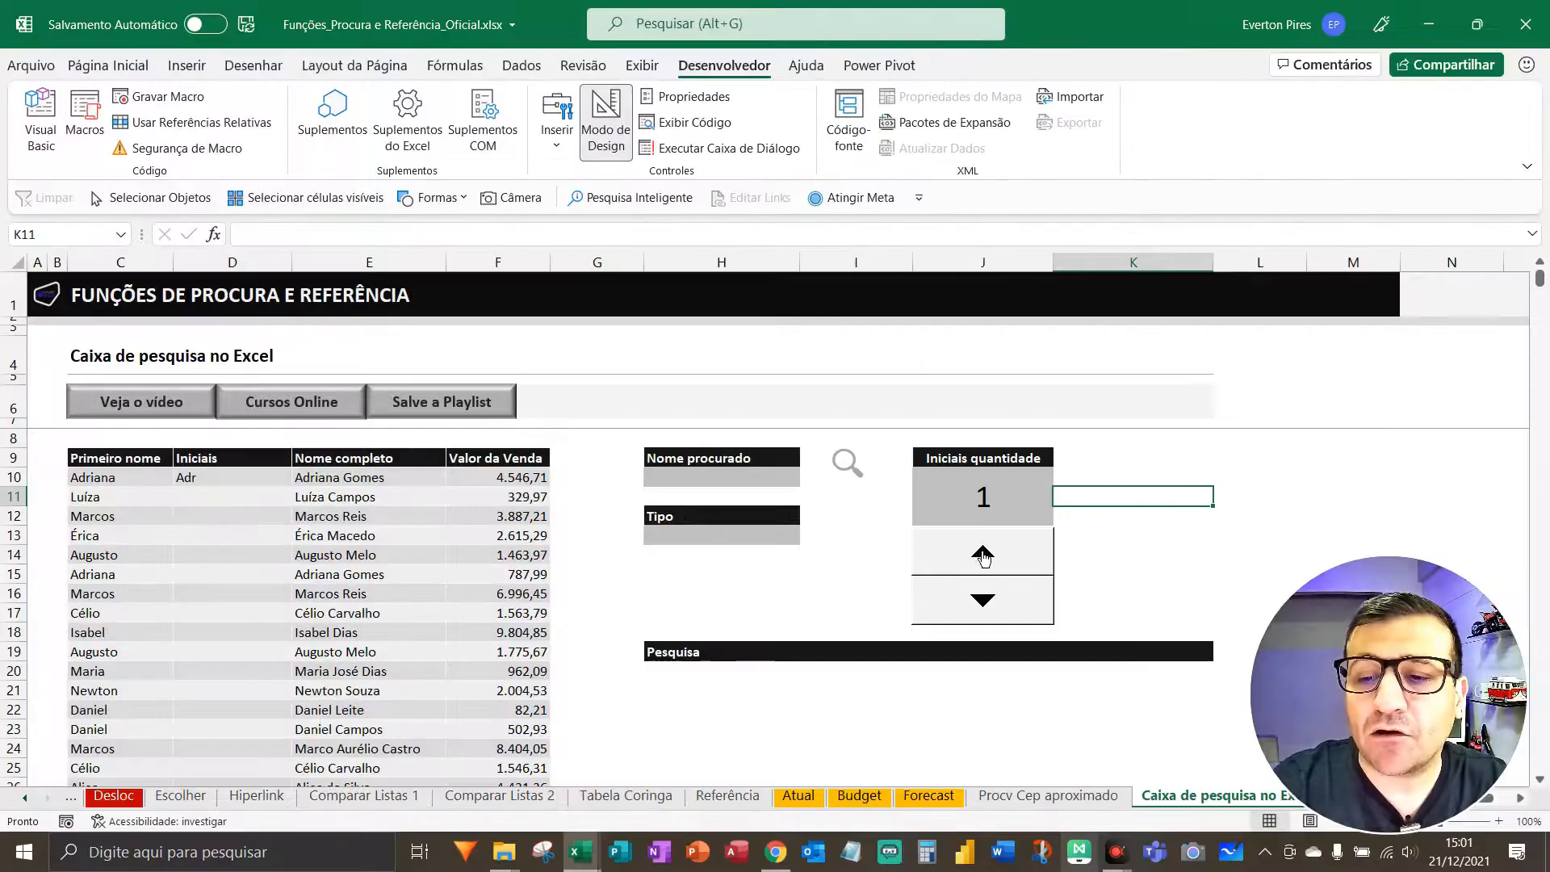
left_click(983, 557)
left_click(982, 557)
left_click(983, 557)
left_click(983, 557)
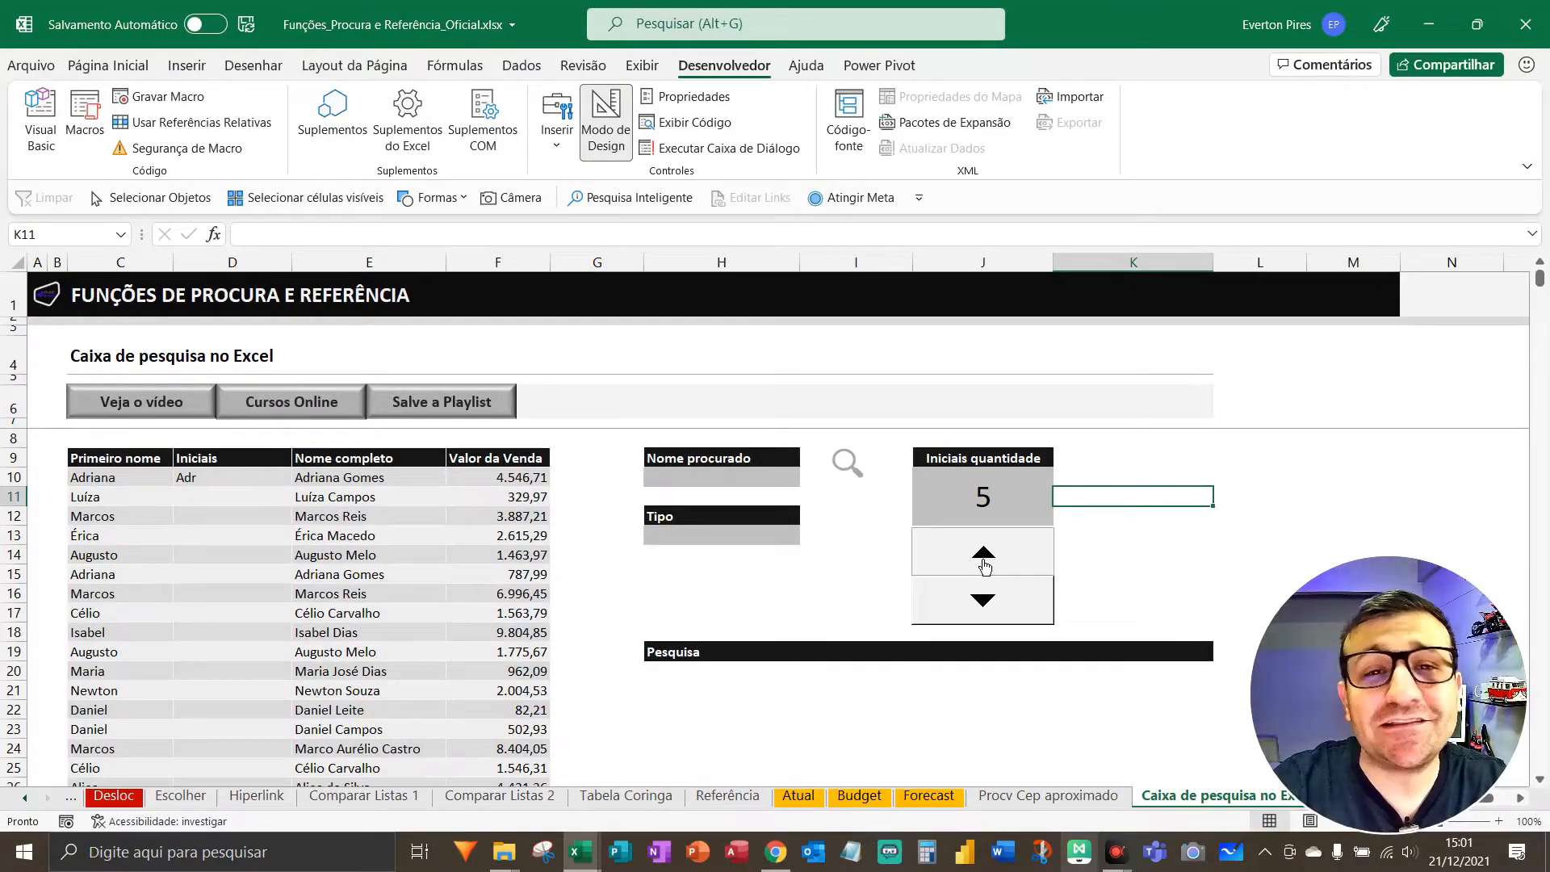
left_click(985, 616)
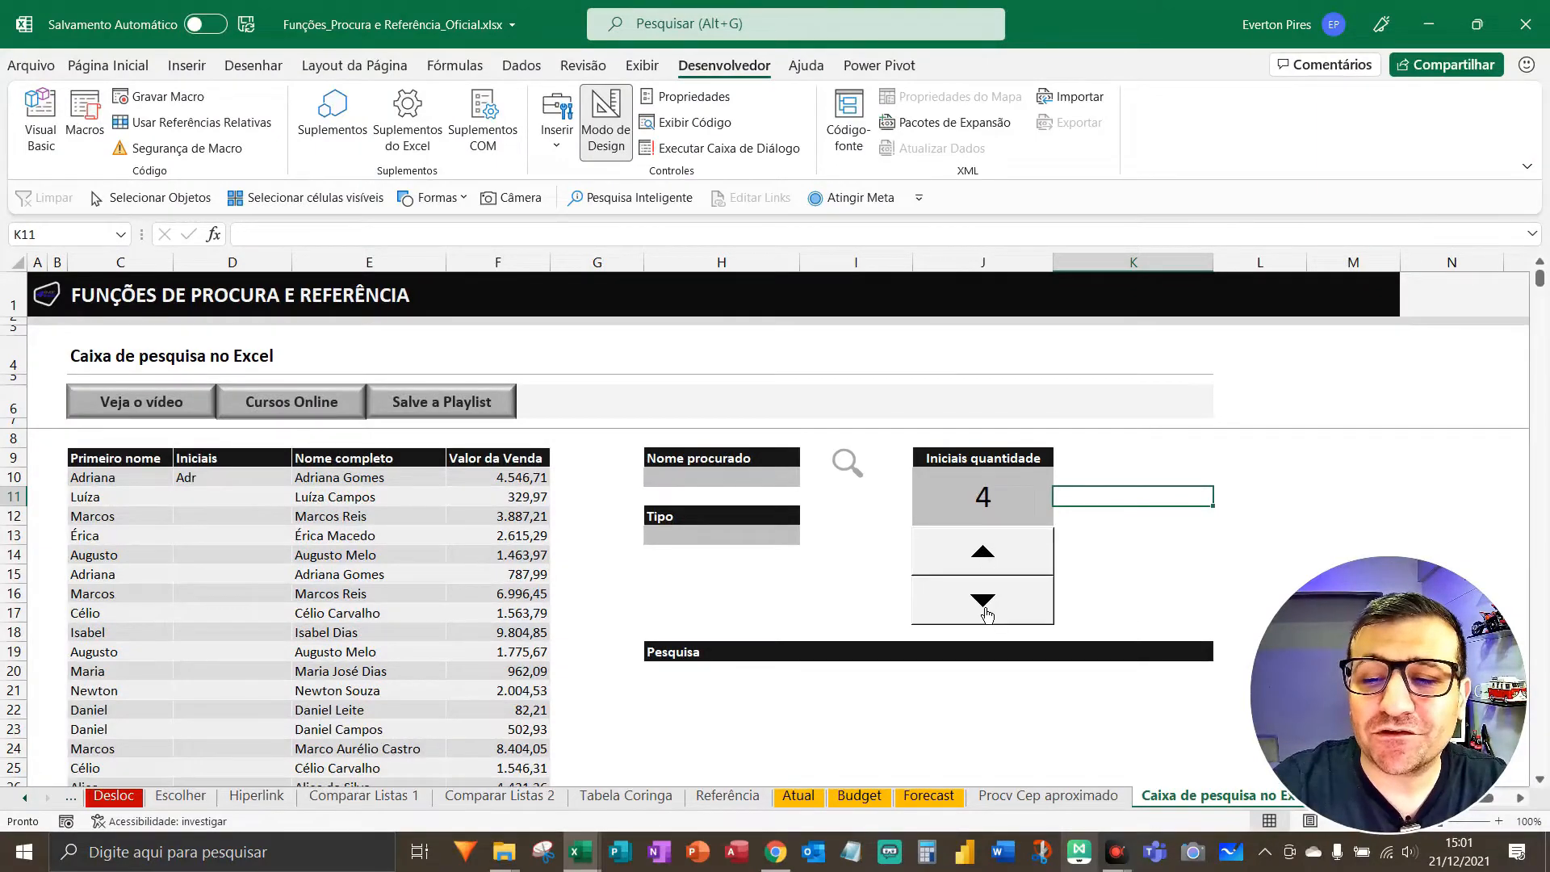
left_click(985, 617)
left_click(985, 617)
left_click(980, 560)
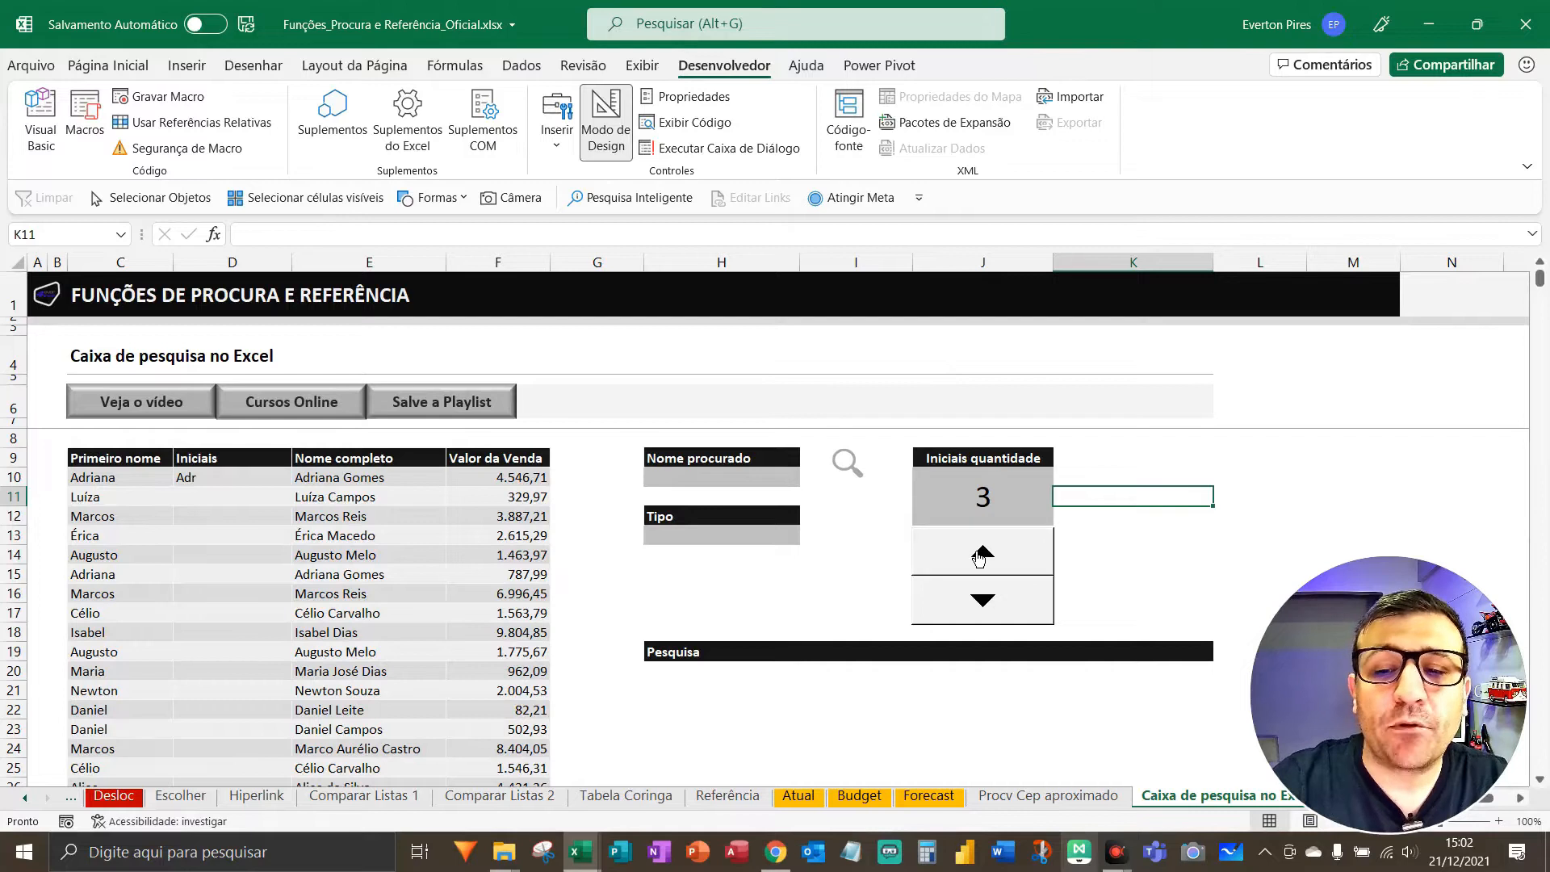
left_click(980, 560)
left_click(980, 560)
left_click(982, 604)
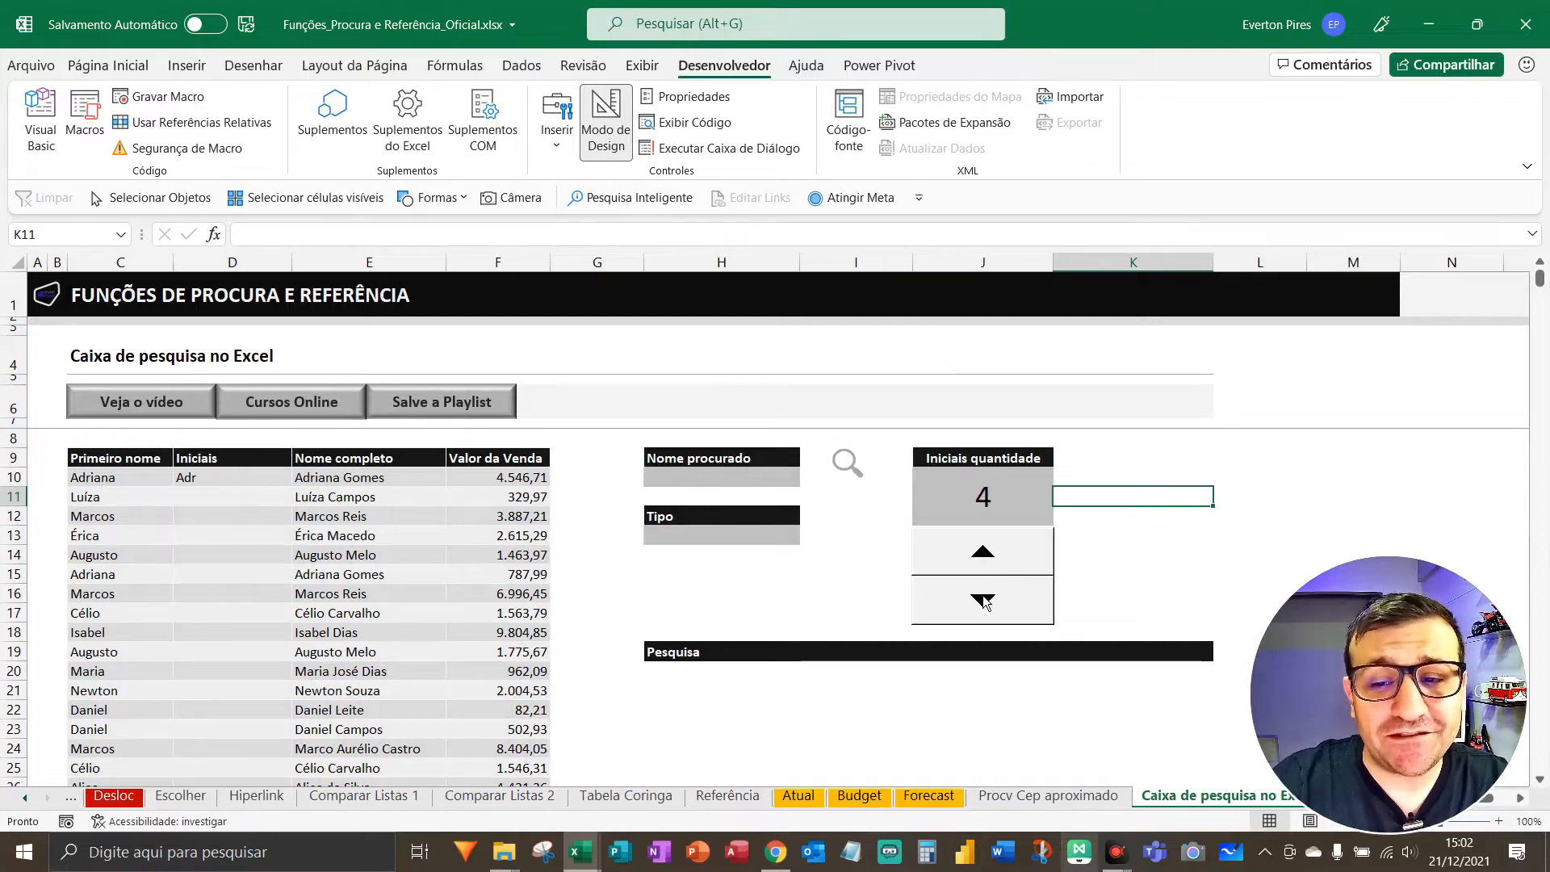
left_click(984, 603)
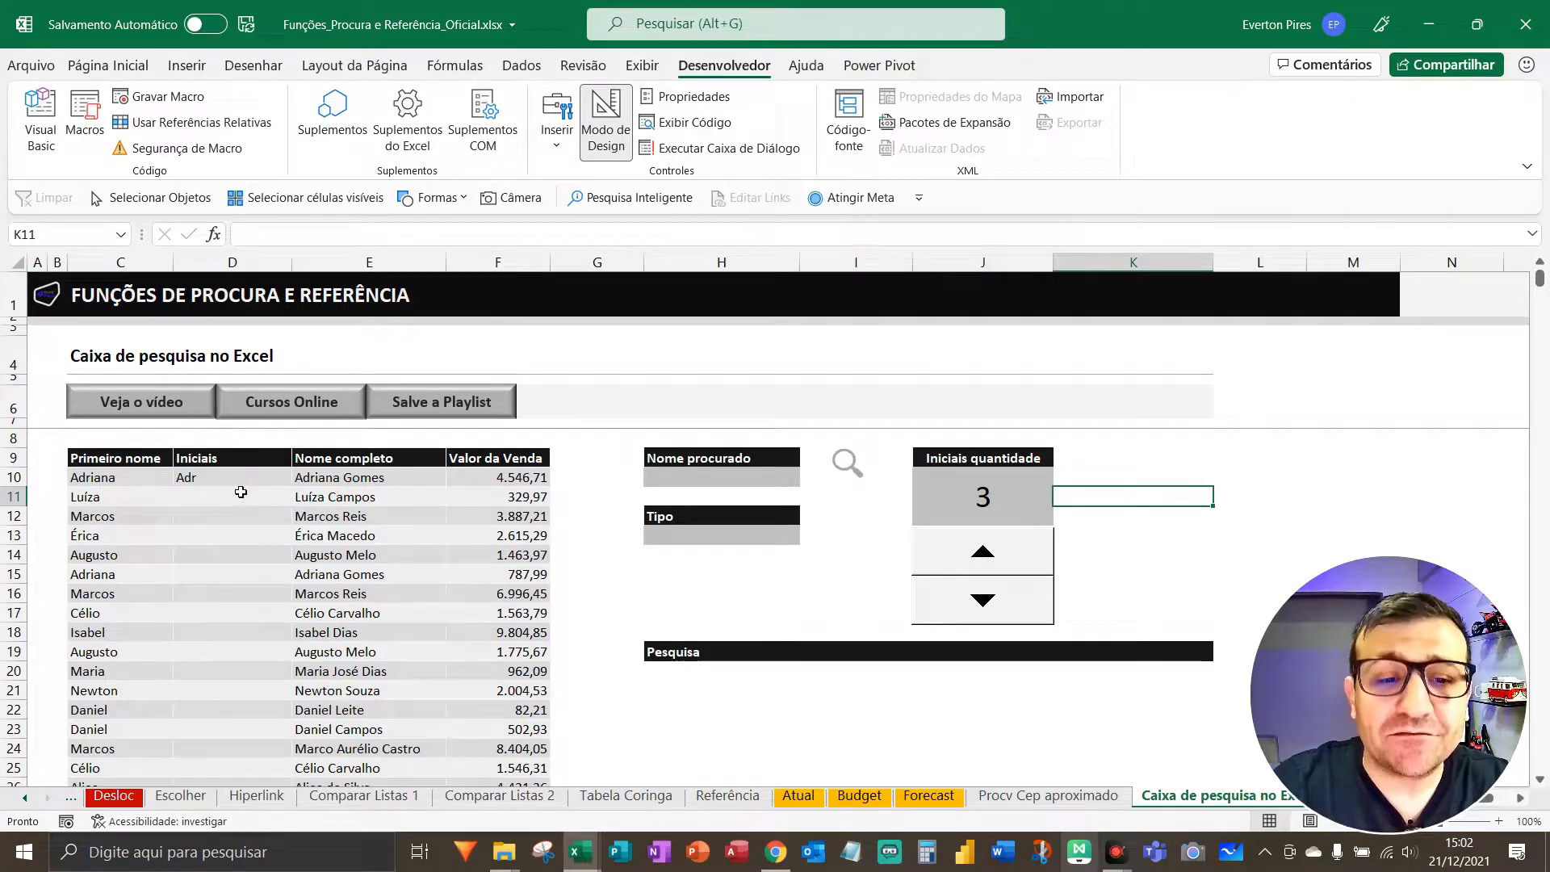
- Replace the fixed character count in D10's formula with the linked cell, making it =ESQUERDA(E10;J10)
key("F5")
key("F5")
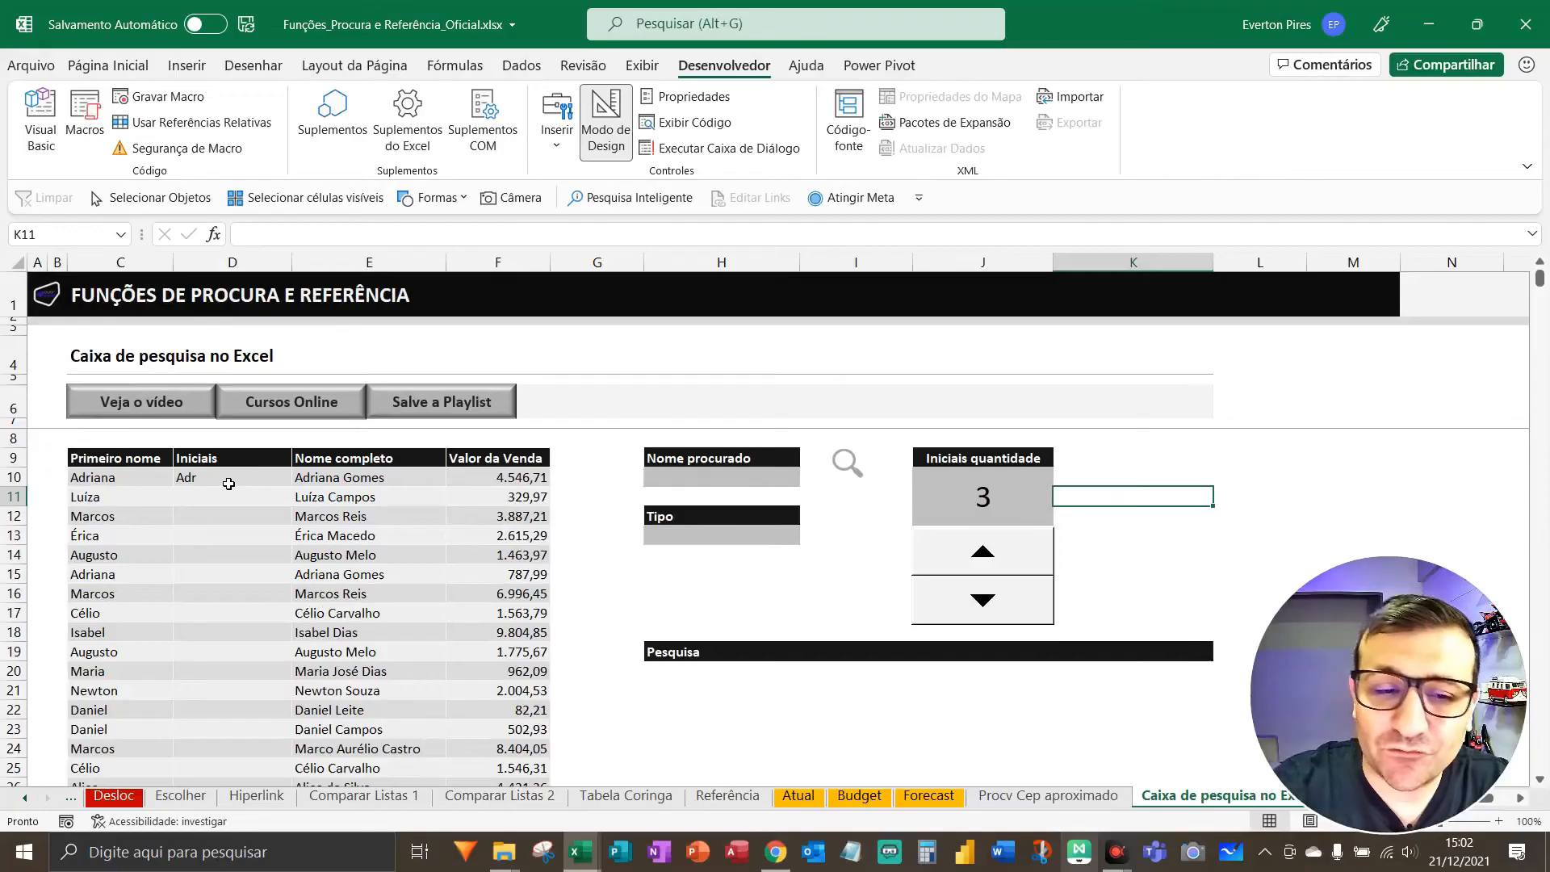
left_click(226, 481)
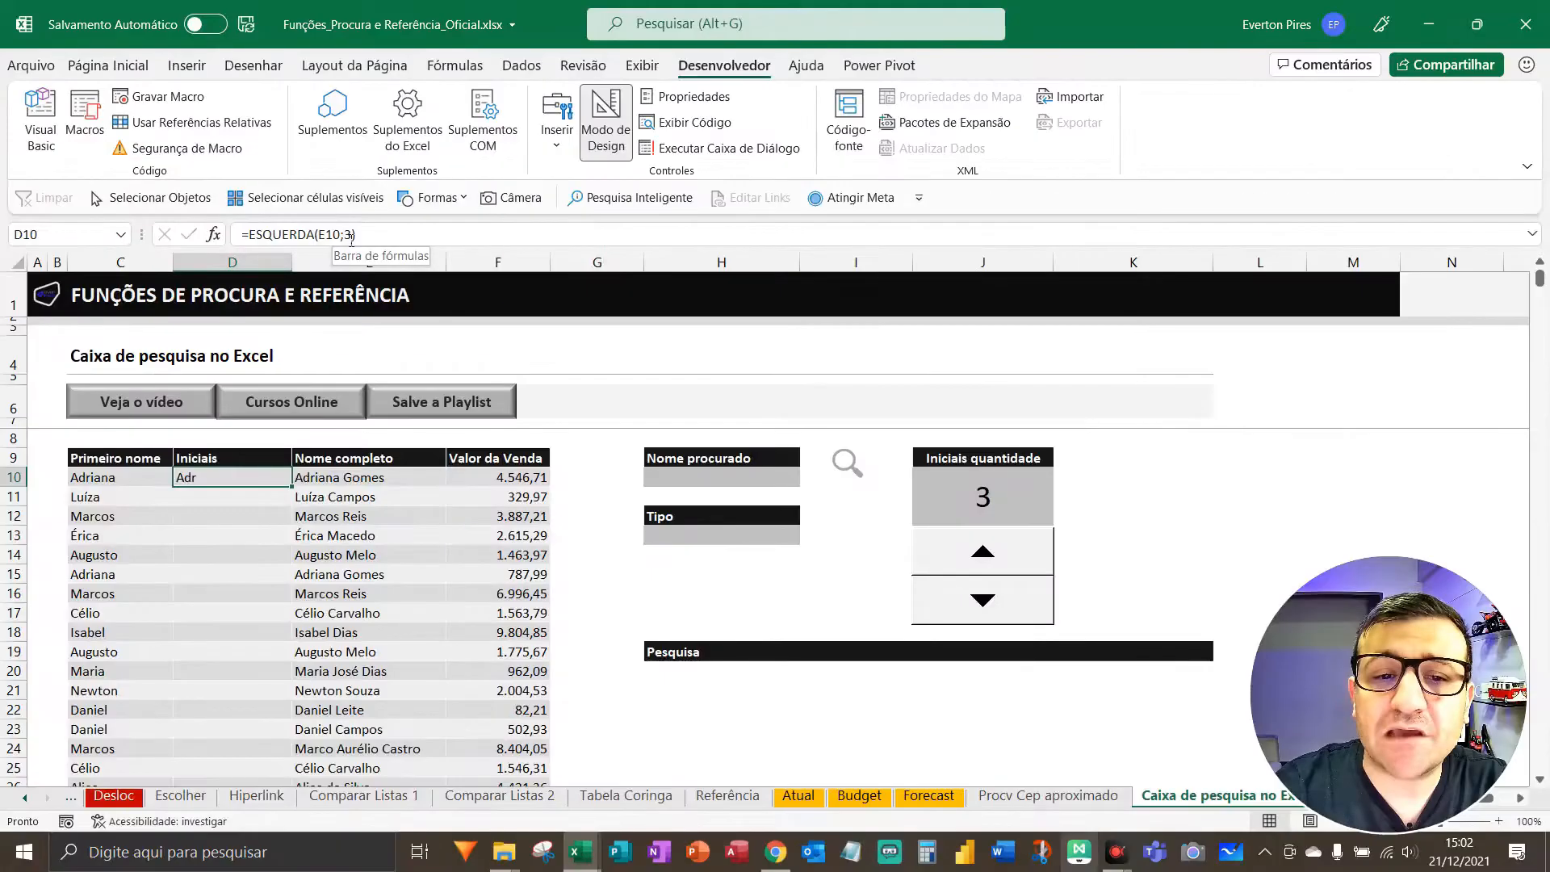
left_click(877, 325)
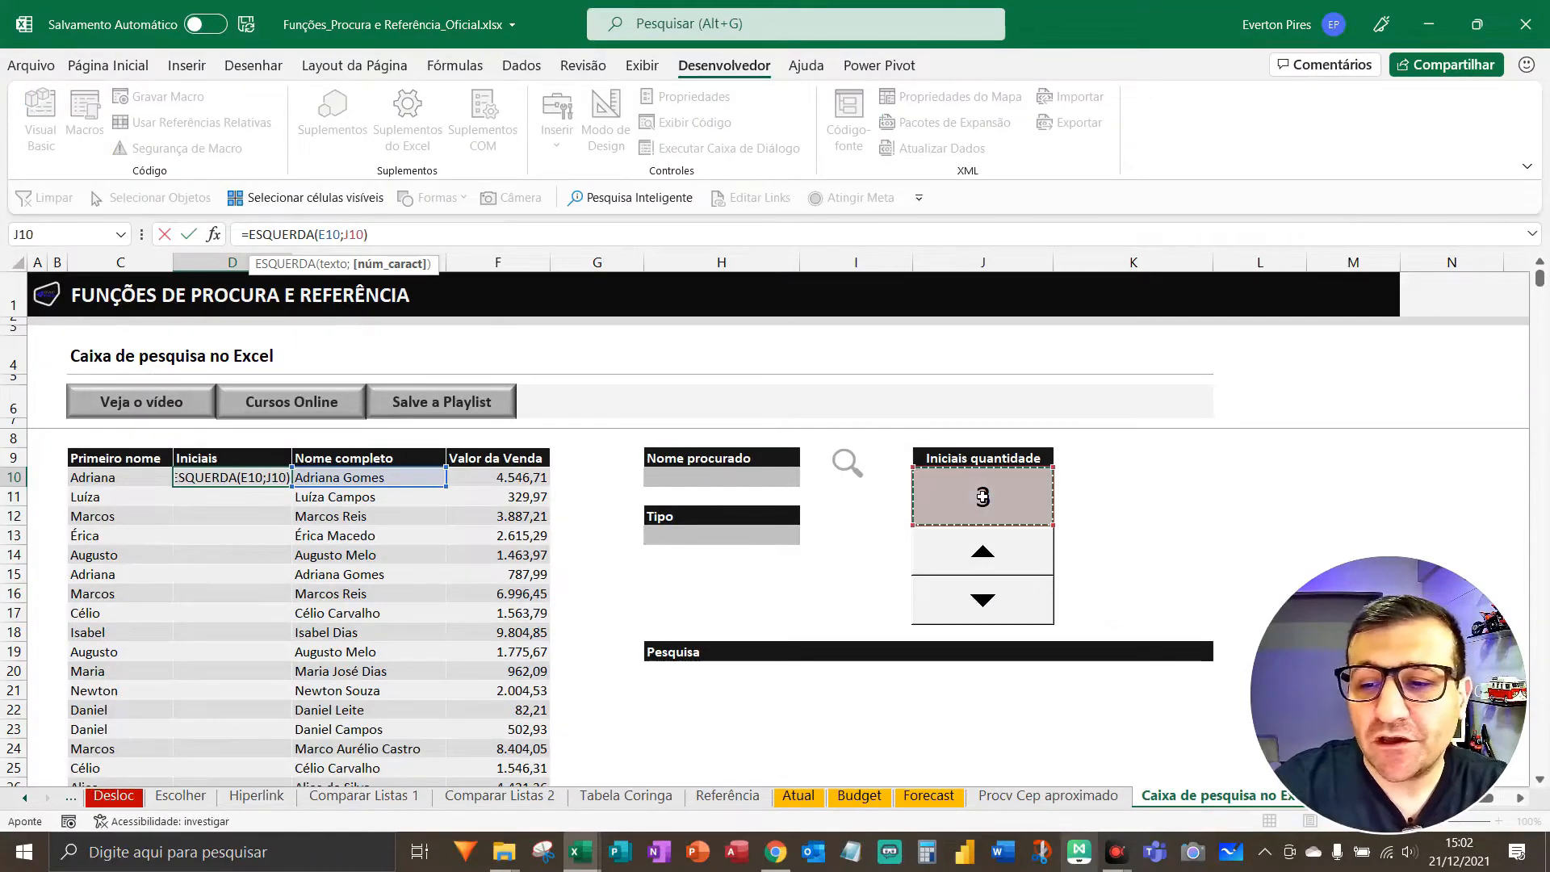
left_click(974, 496)
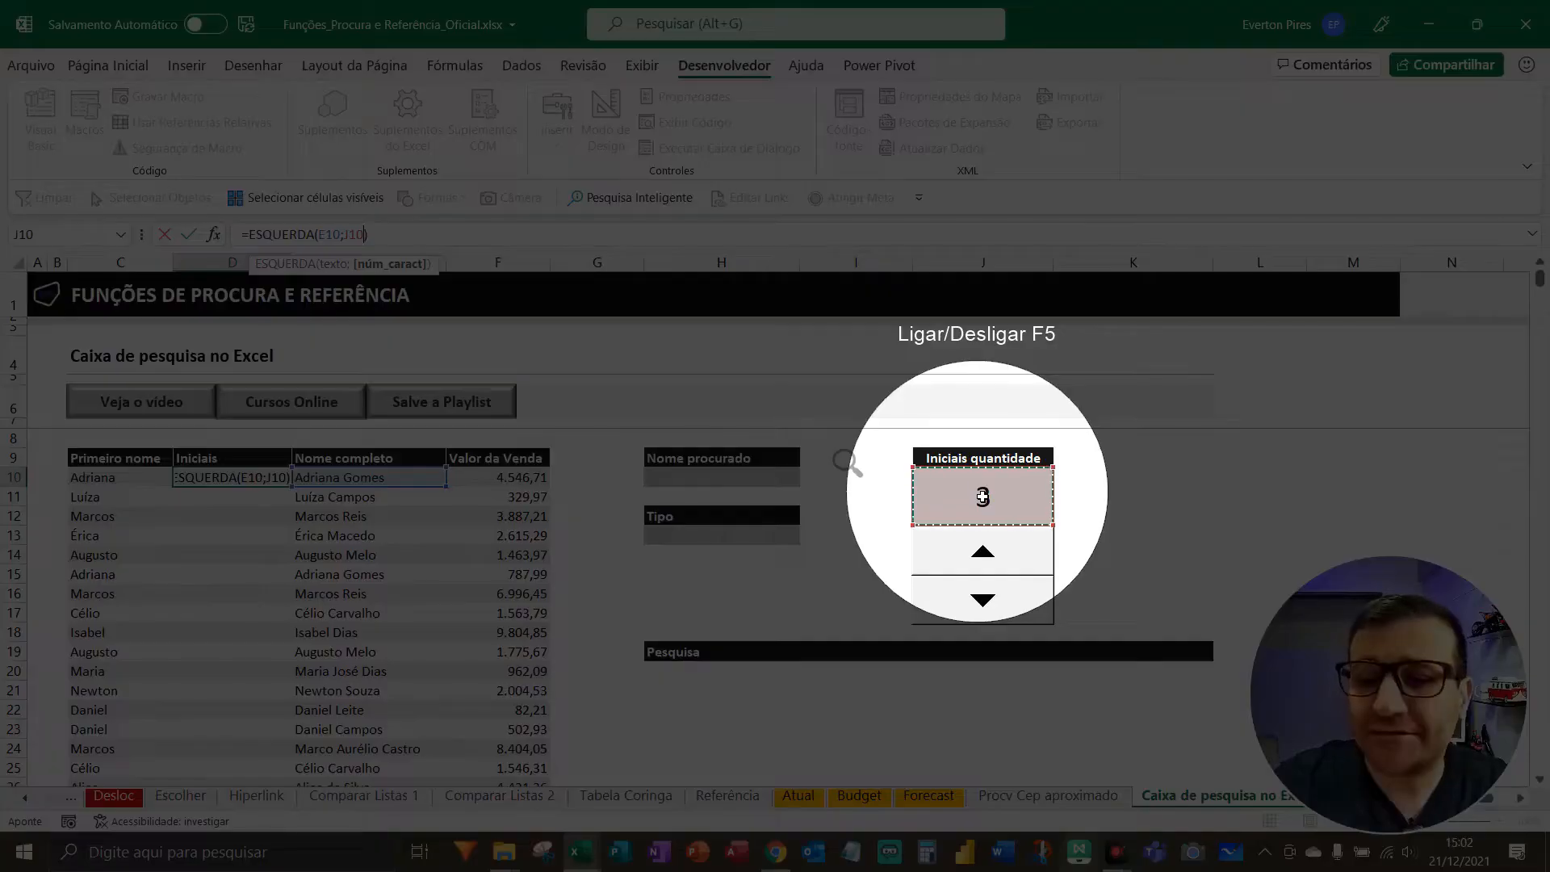
key("Return")
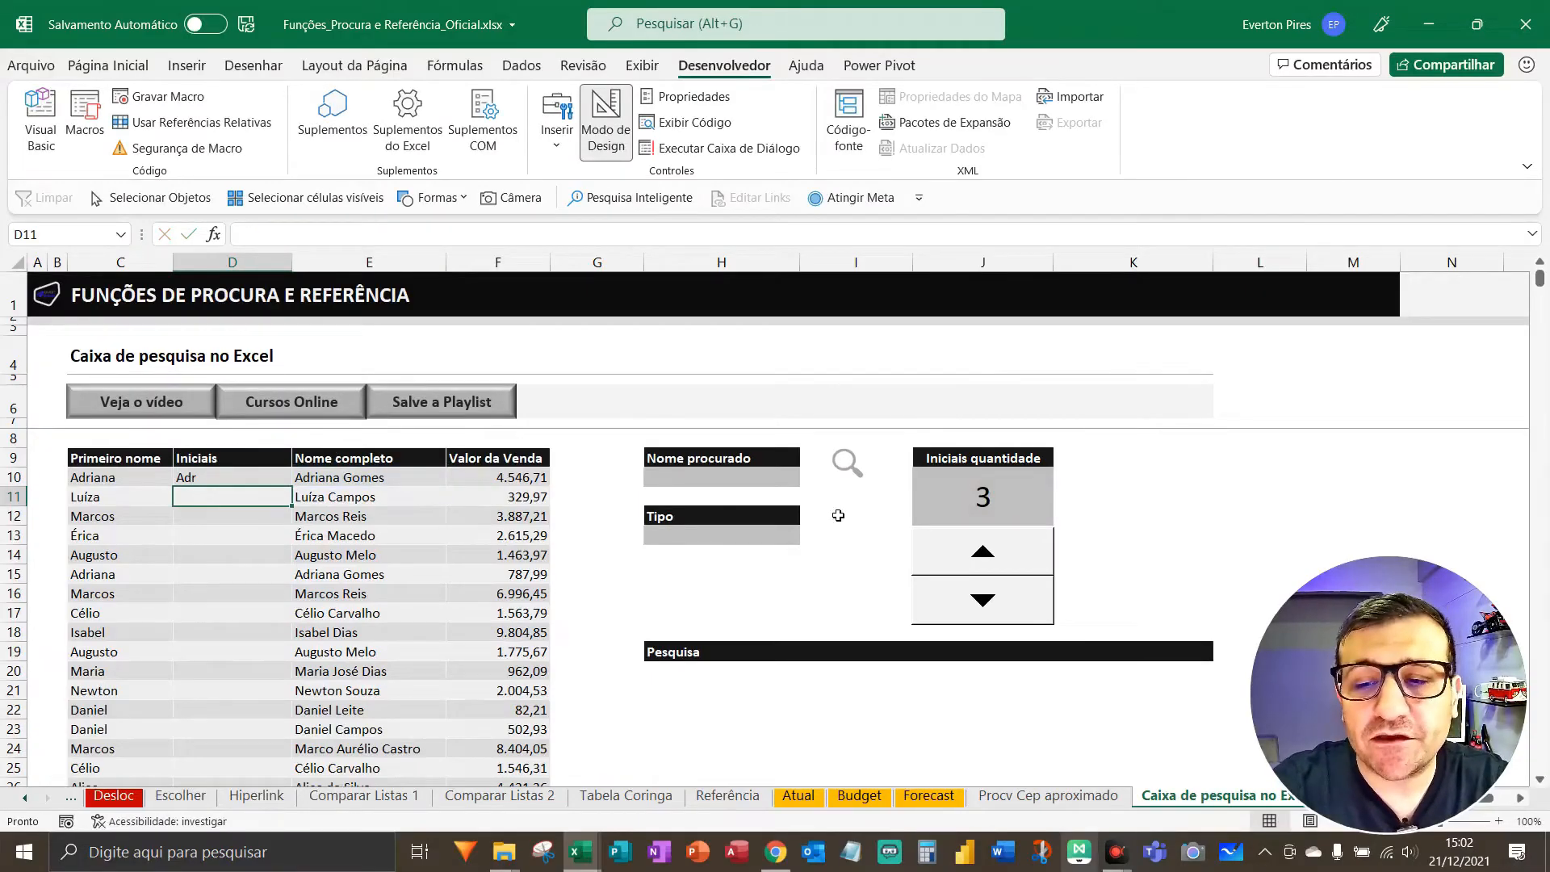
- Raise the Iniciais quantidade value to 5 with the spin button
left_click(992, 566)
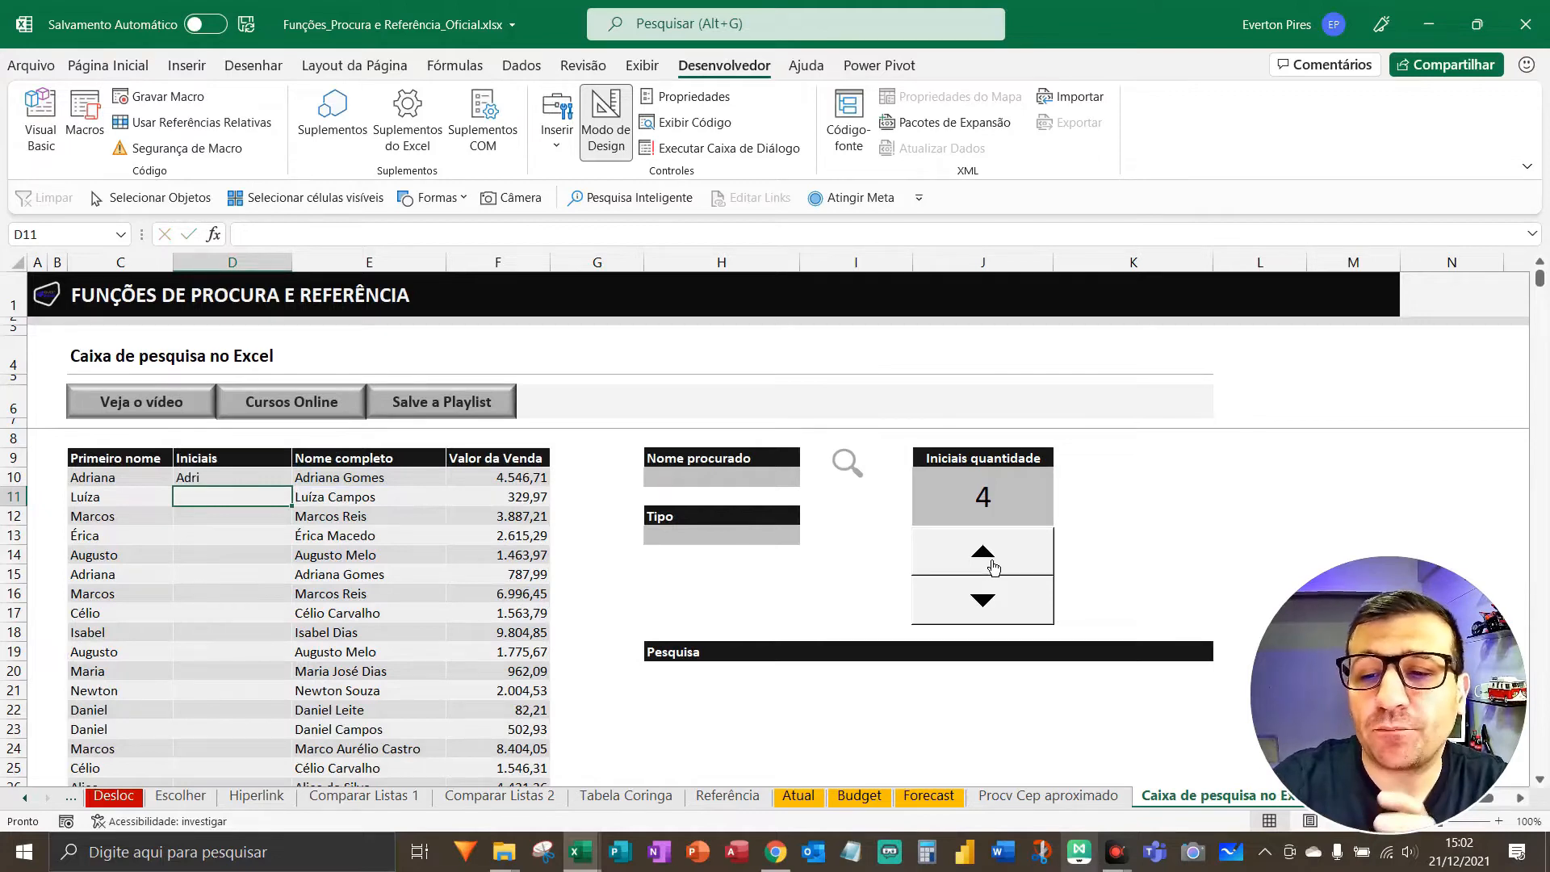
left_click(993, 566)
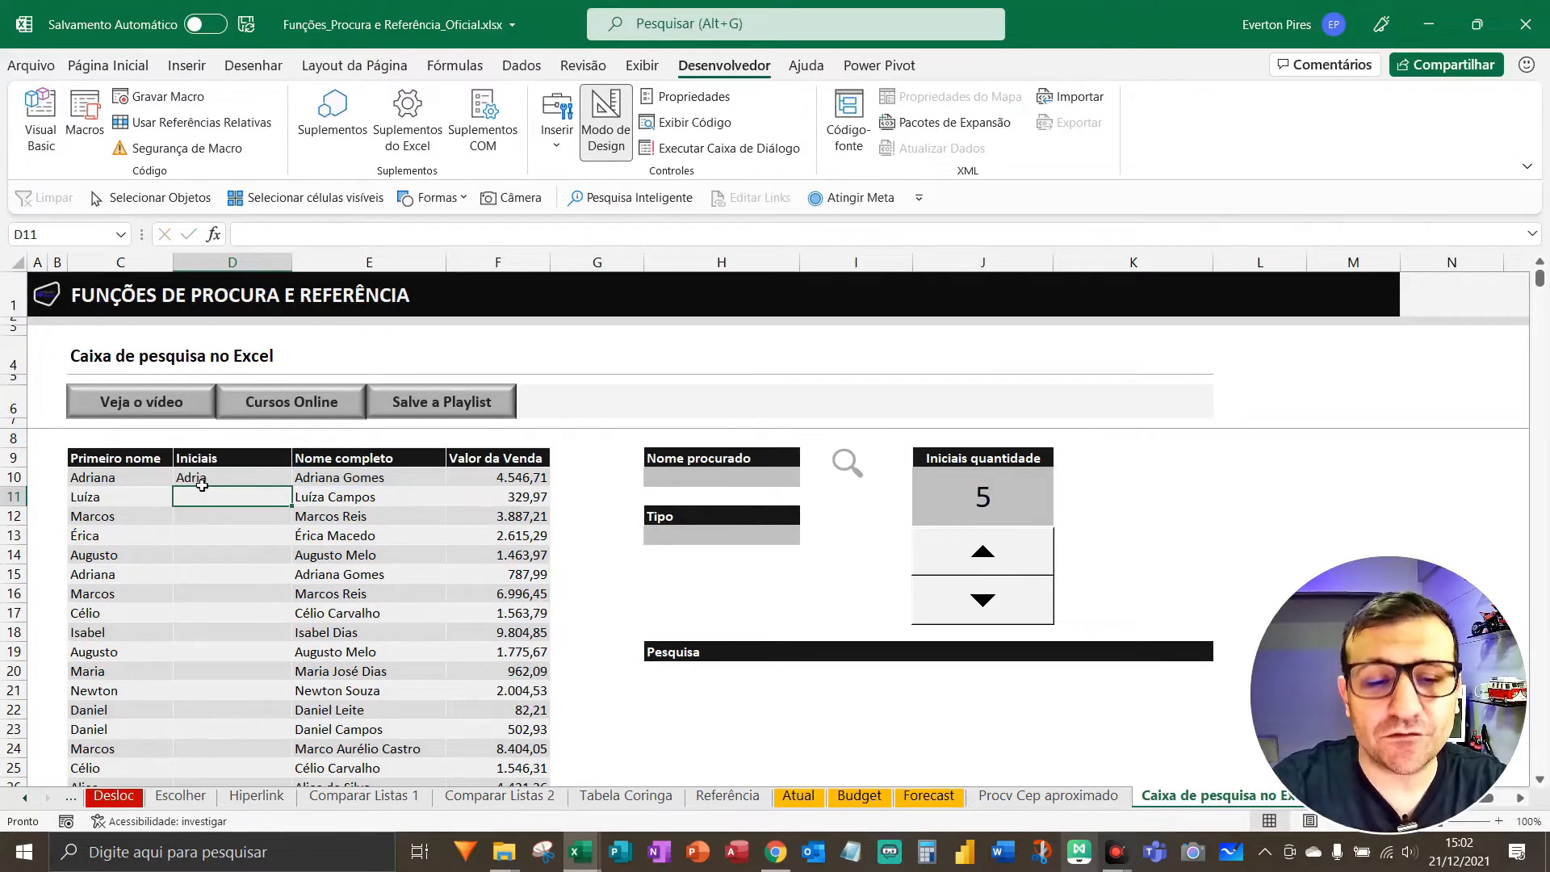
key("F5")
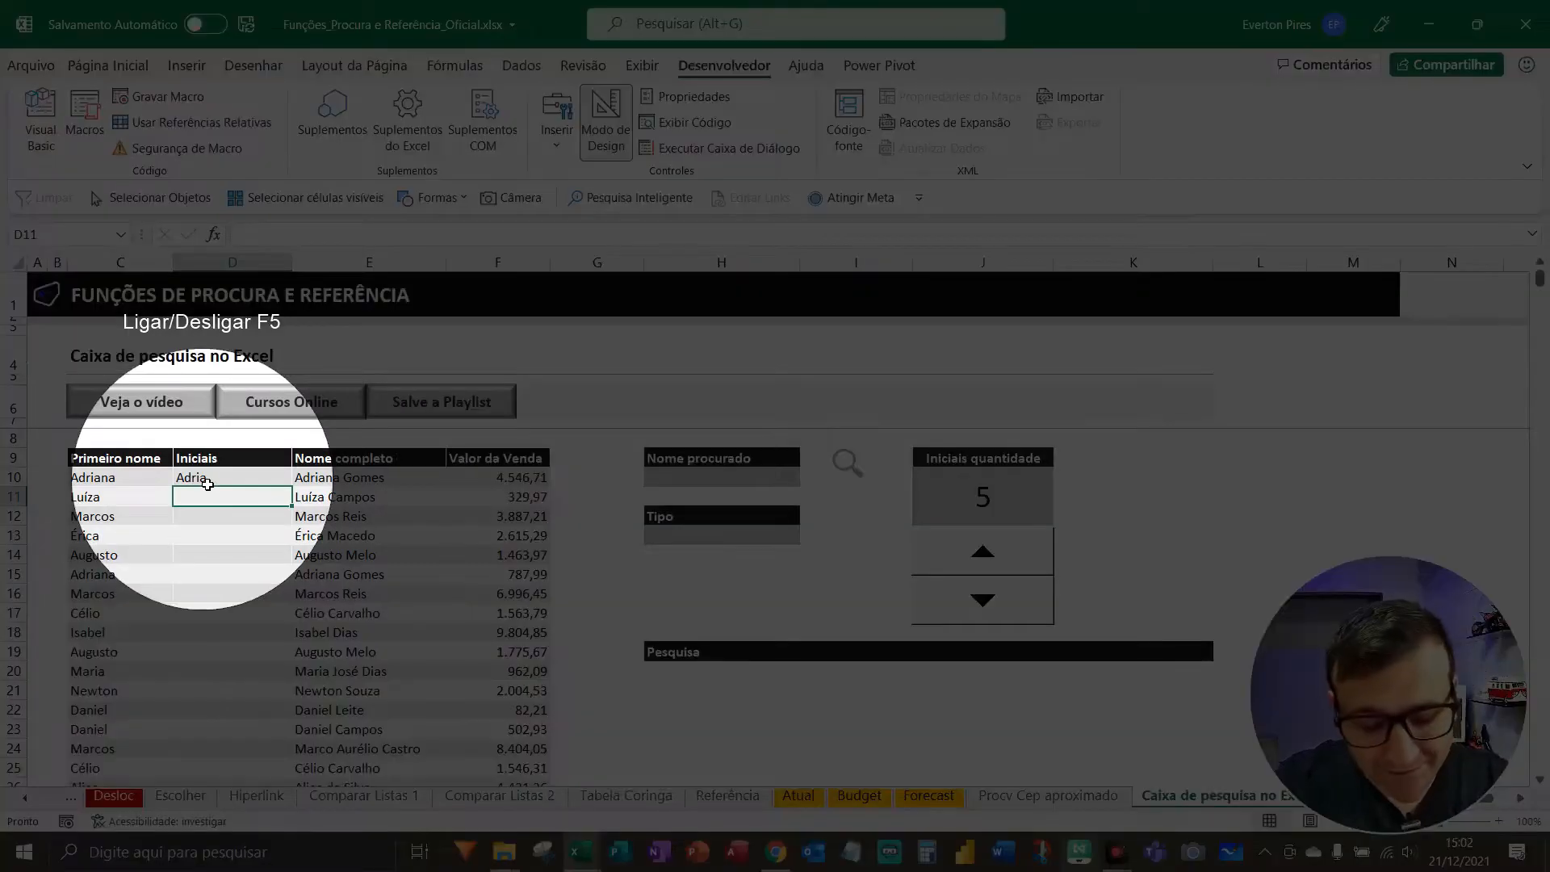
key("F5")
- Make the J10 reference in D10's formula absolute, giving =ESQUERDA(E10;$J$10)
left_click(212, 483)
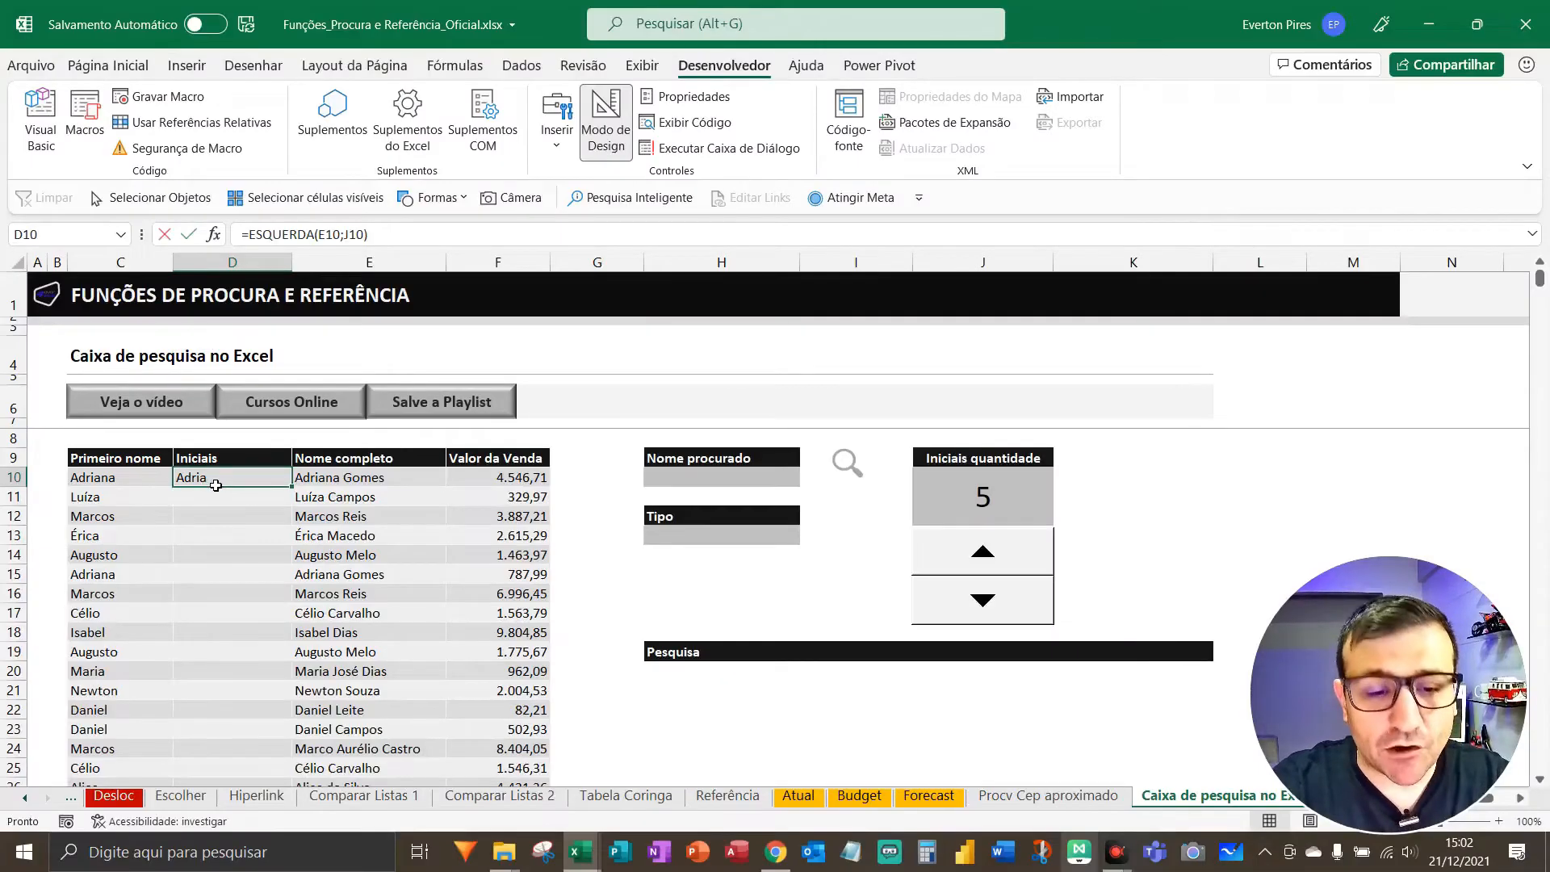
double_click(215, 485)
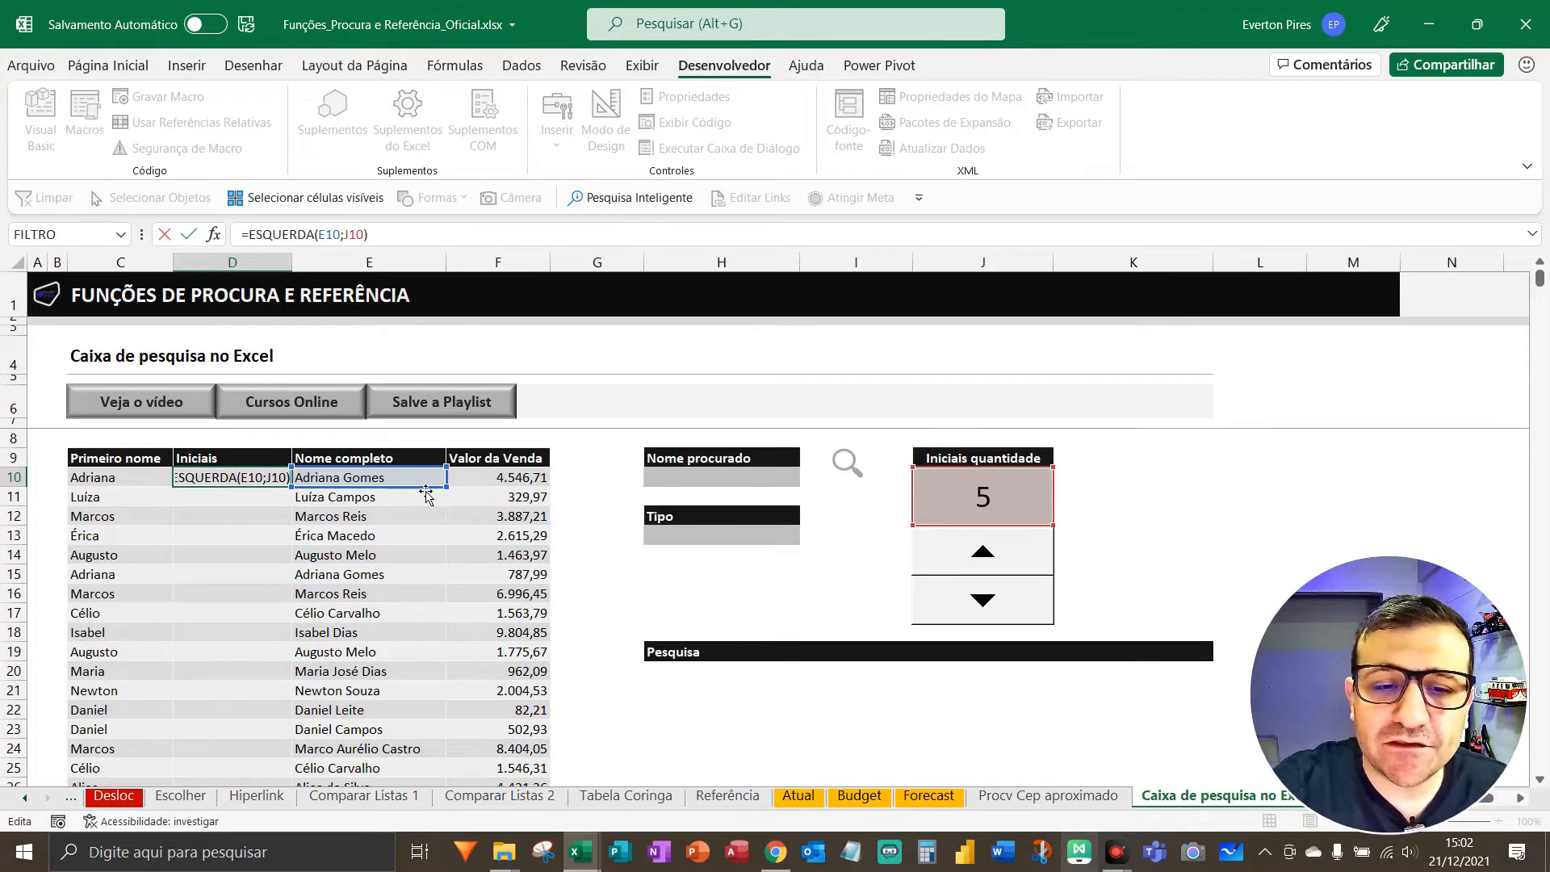
left_click(357, 236)
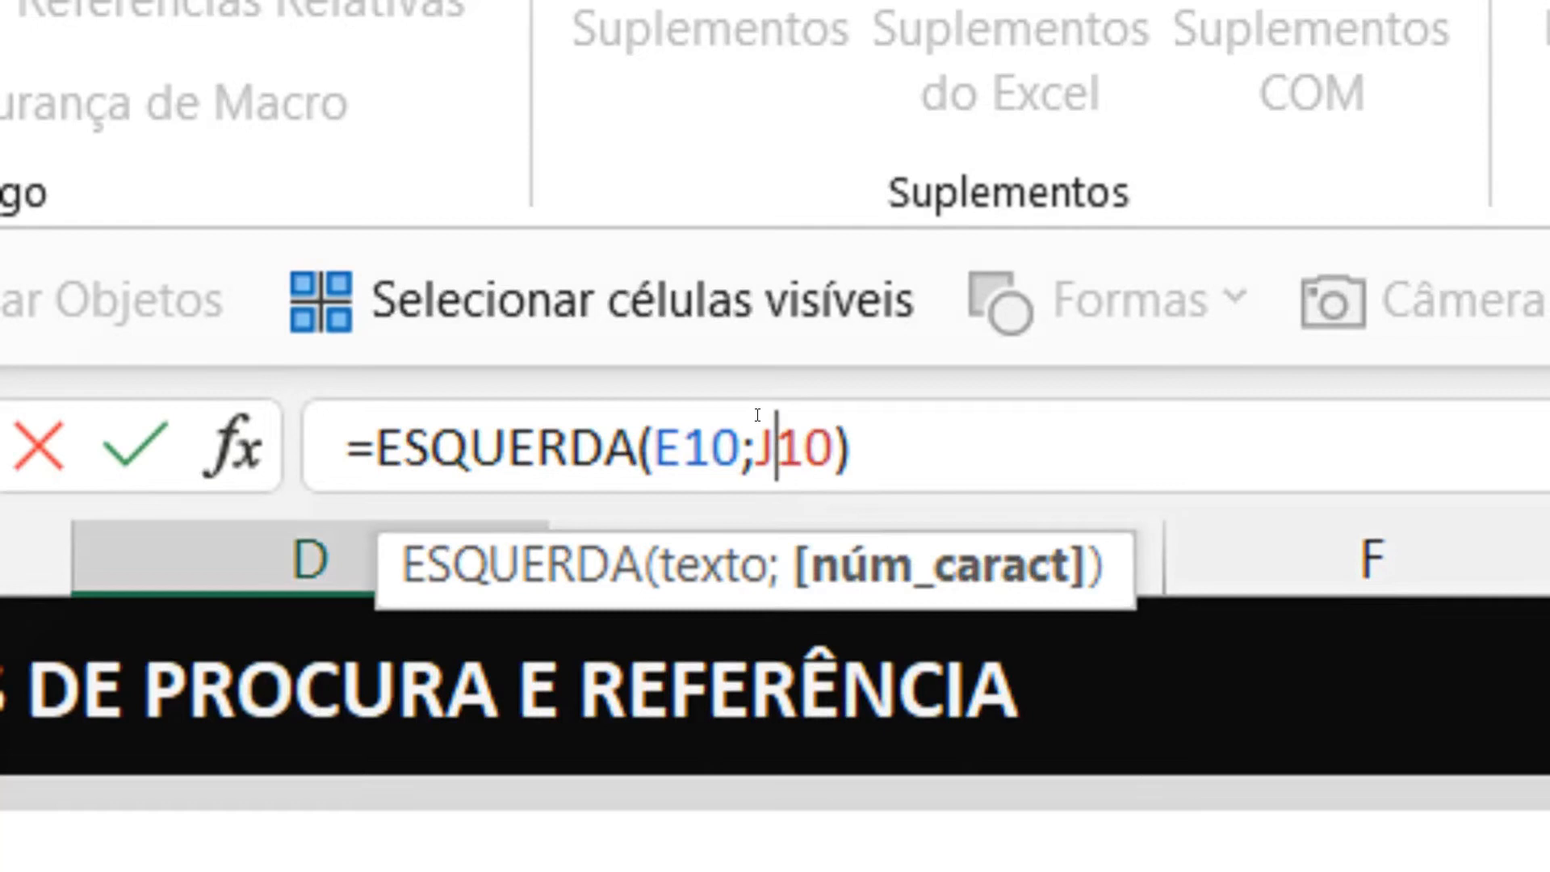
key("F4")
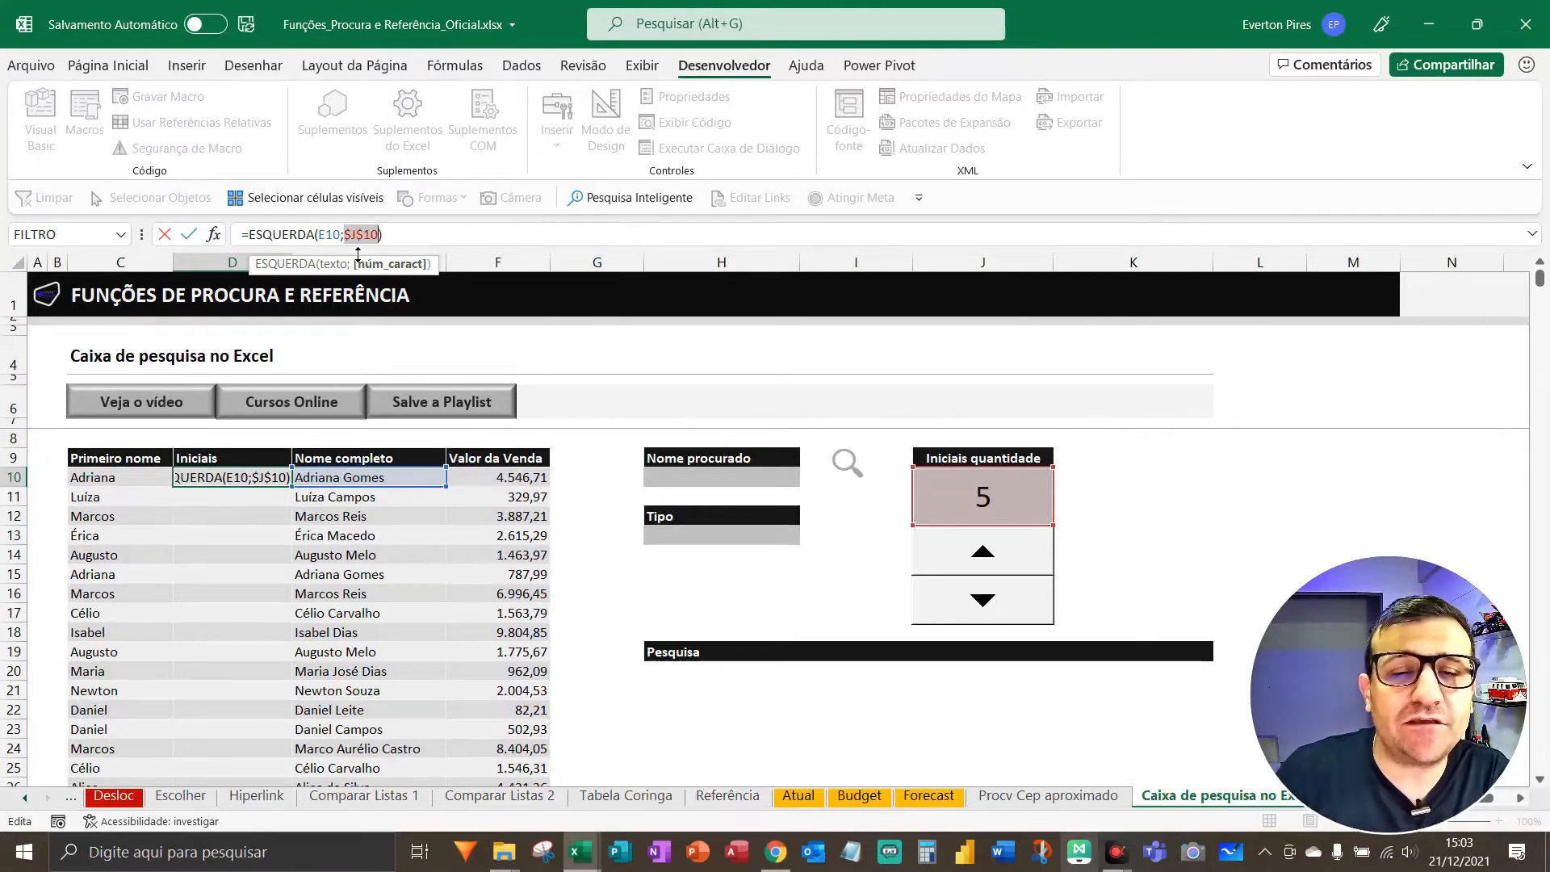
key("Return")
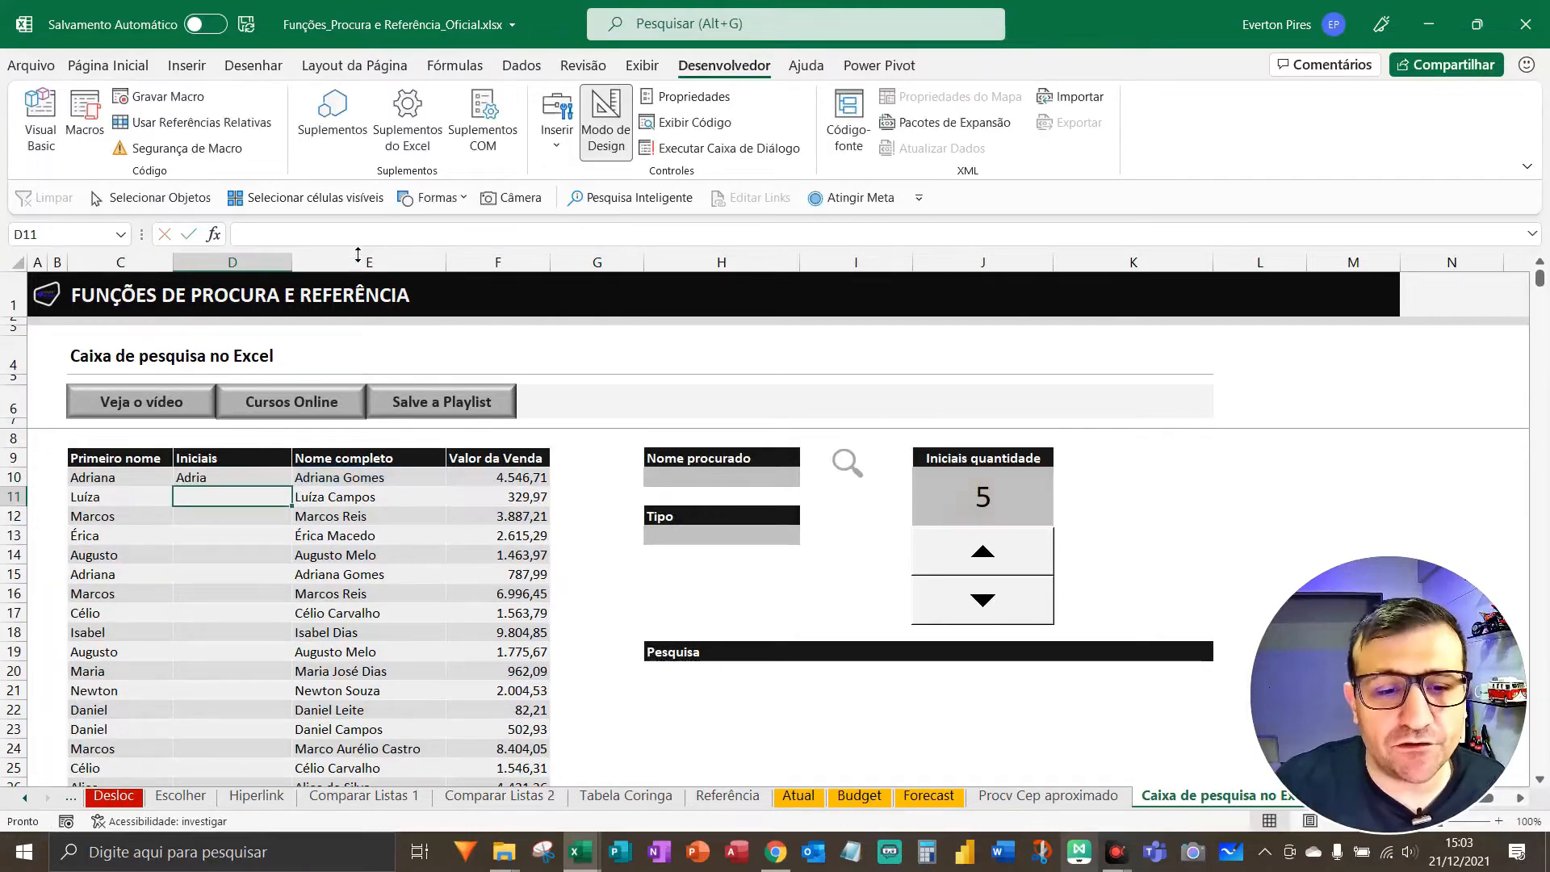
- Copy D10's formula down the whole Iniciais column to row 5352, pasting only formulas so the banded formatting is kept
left_click(244, 479)
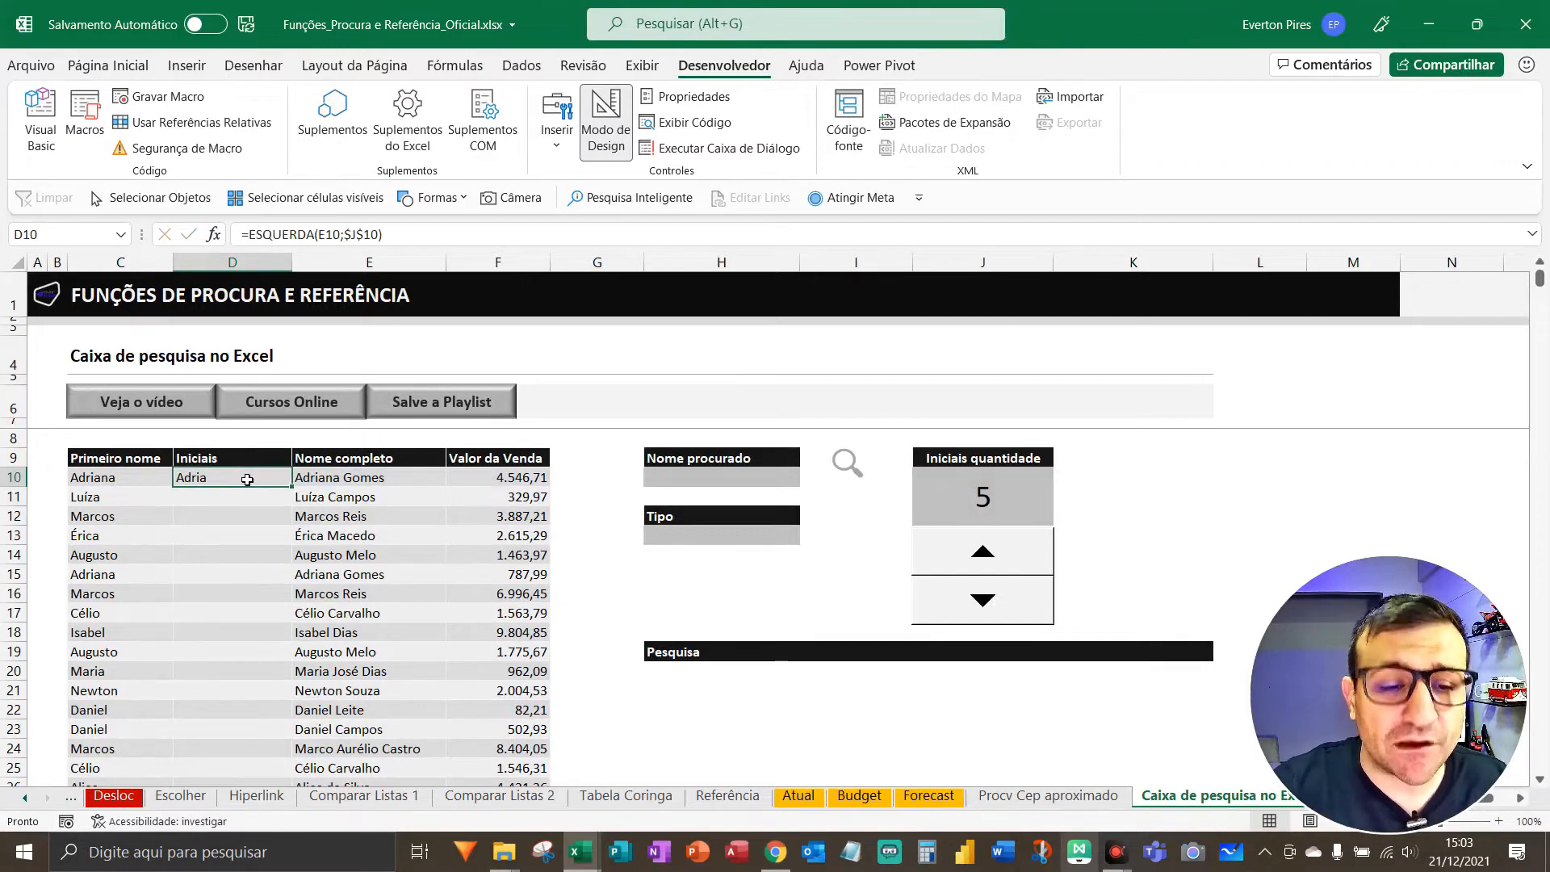
key("ctrl+c")
key("Down")
key("Left")
key("Down")
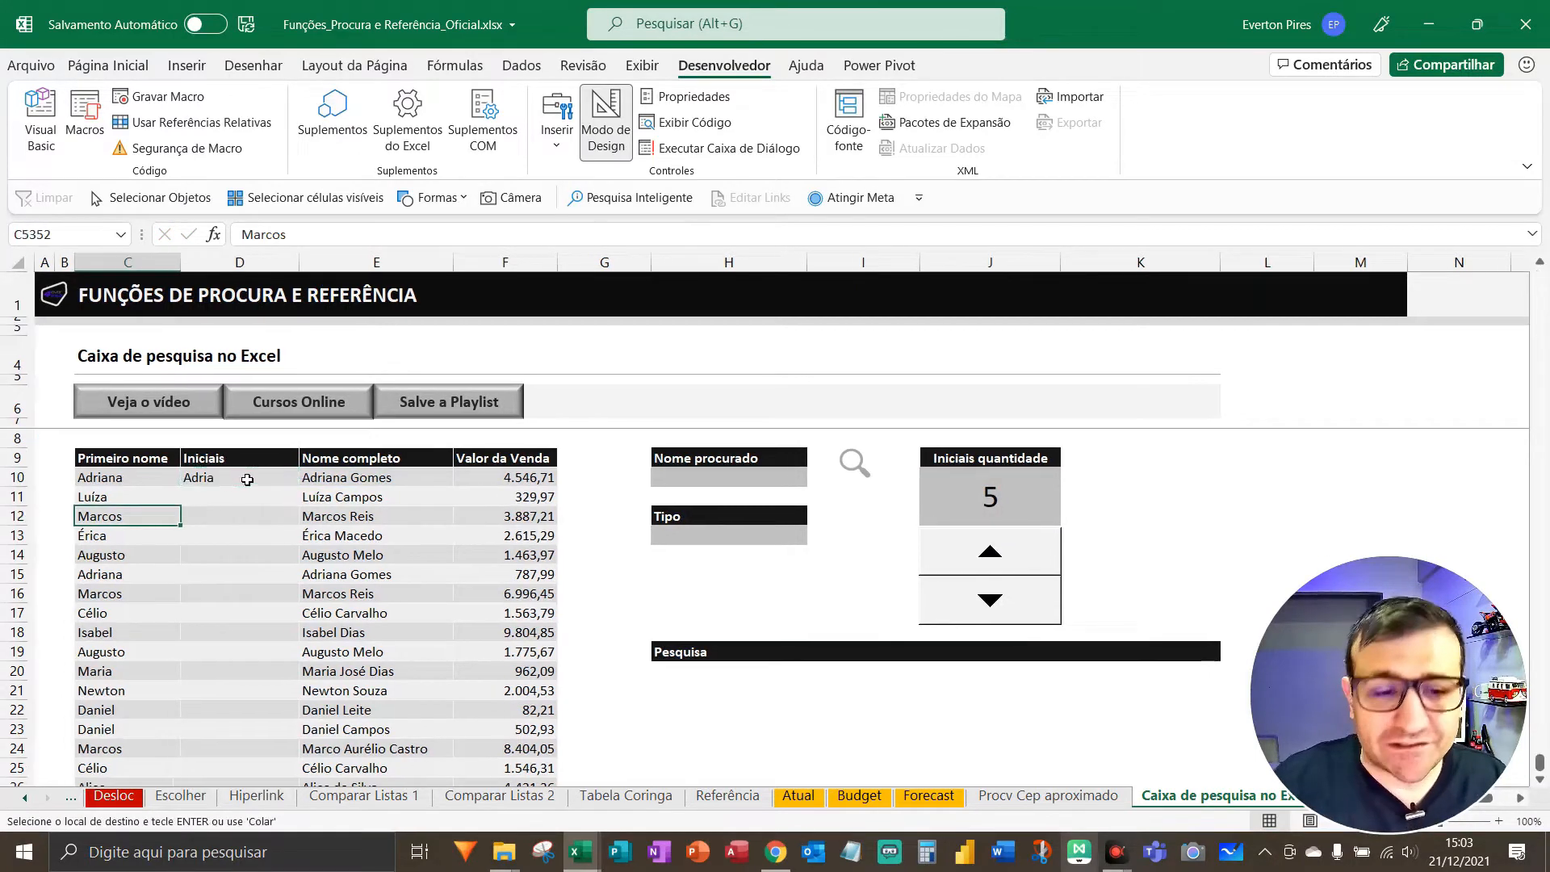
key("ctrl+Down")
key("Down")
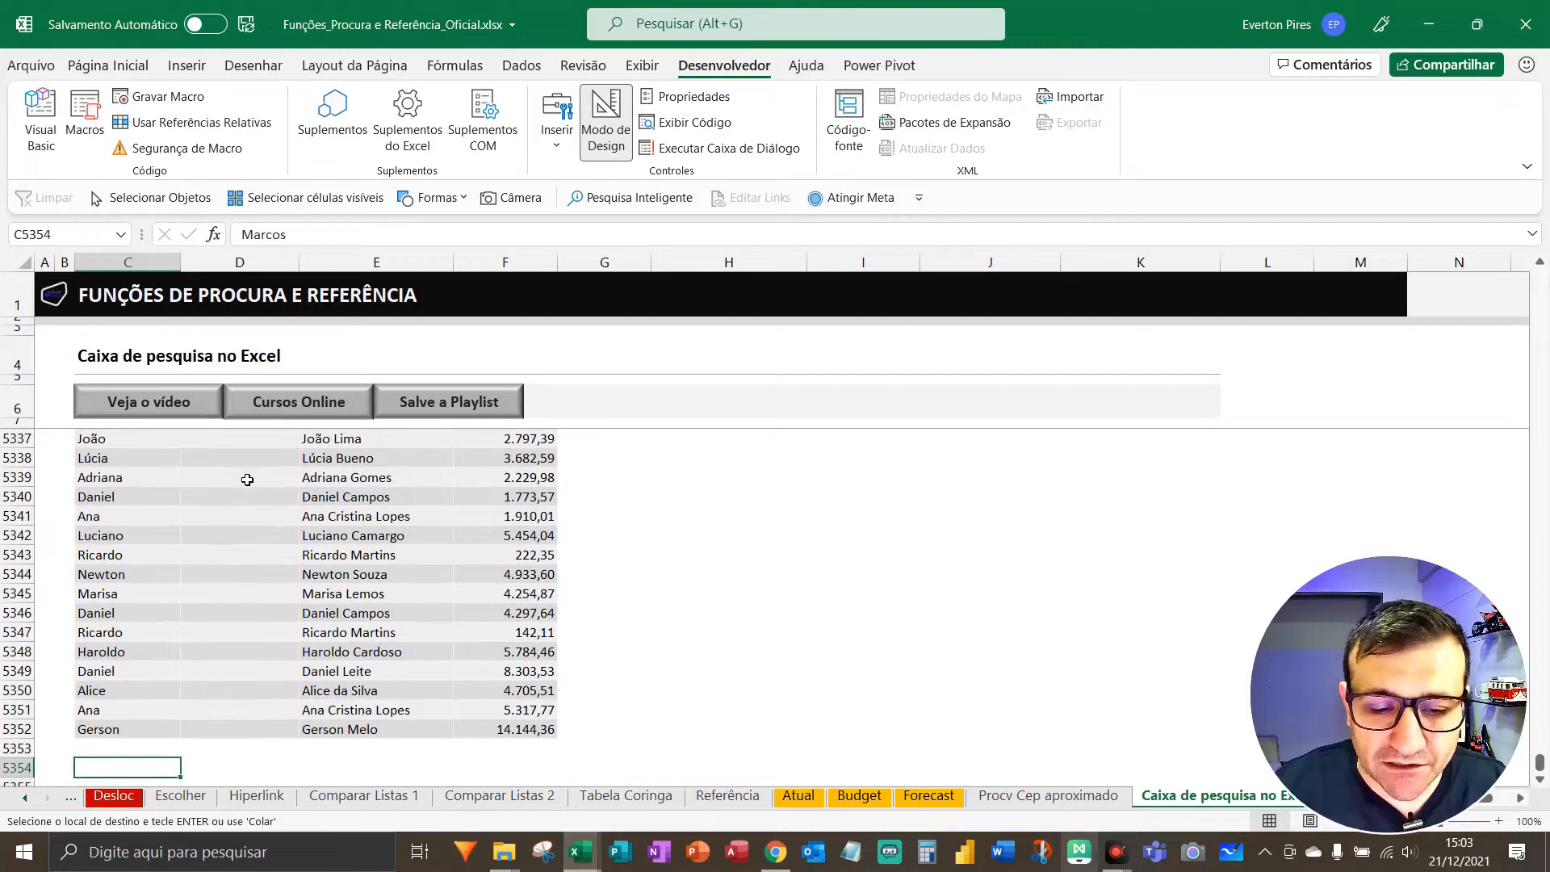
key("Up")
key("Right")
key("ctrl+shift+Up")
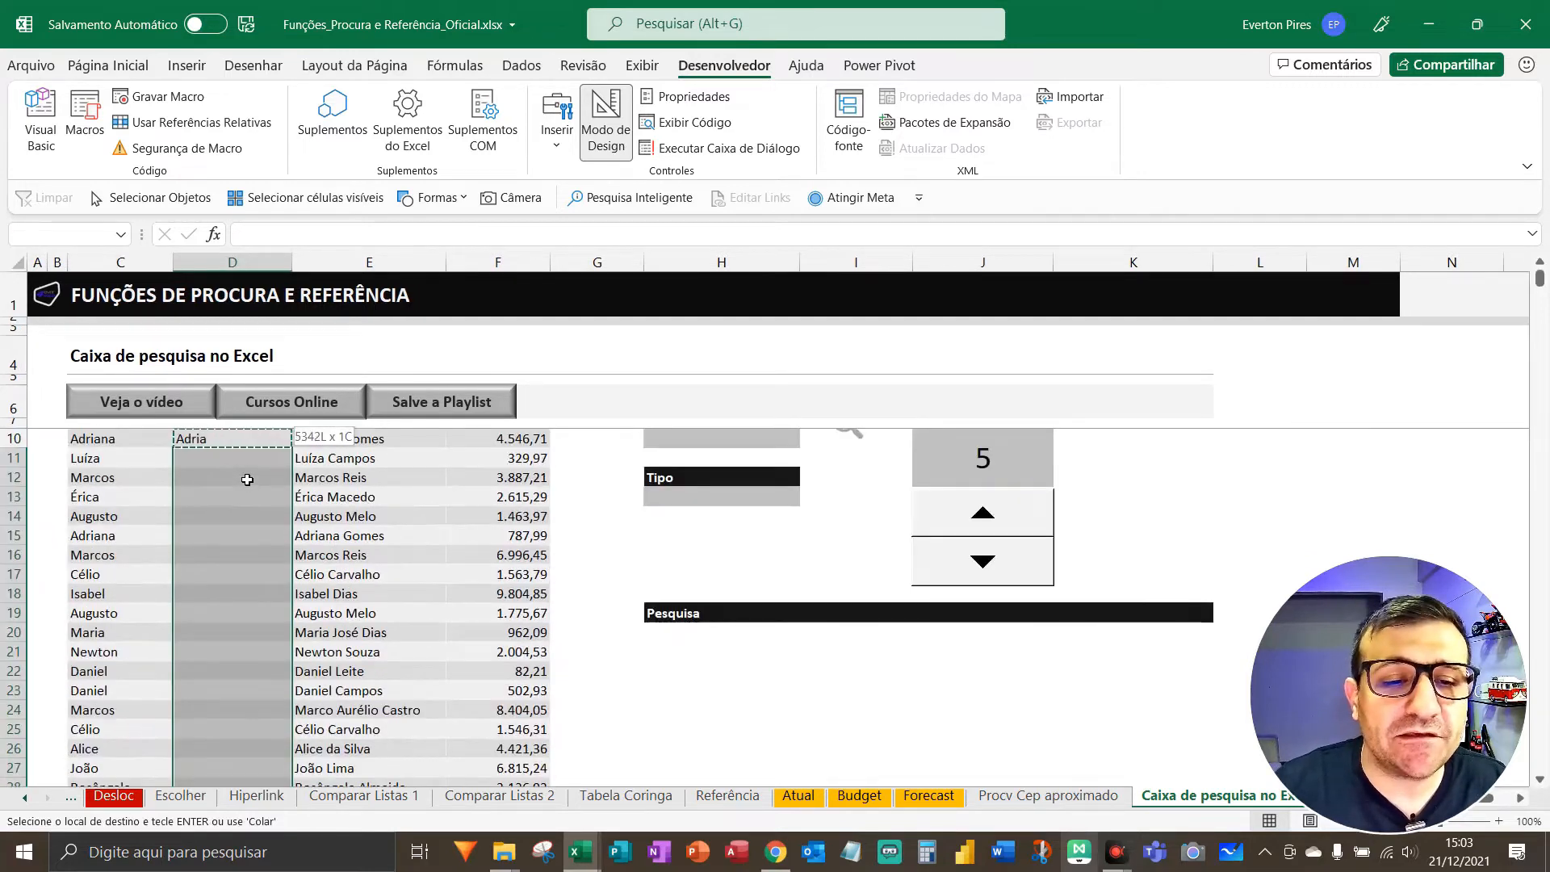
key("ctrl+alt+v")
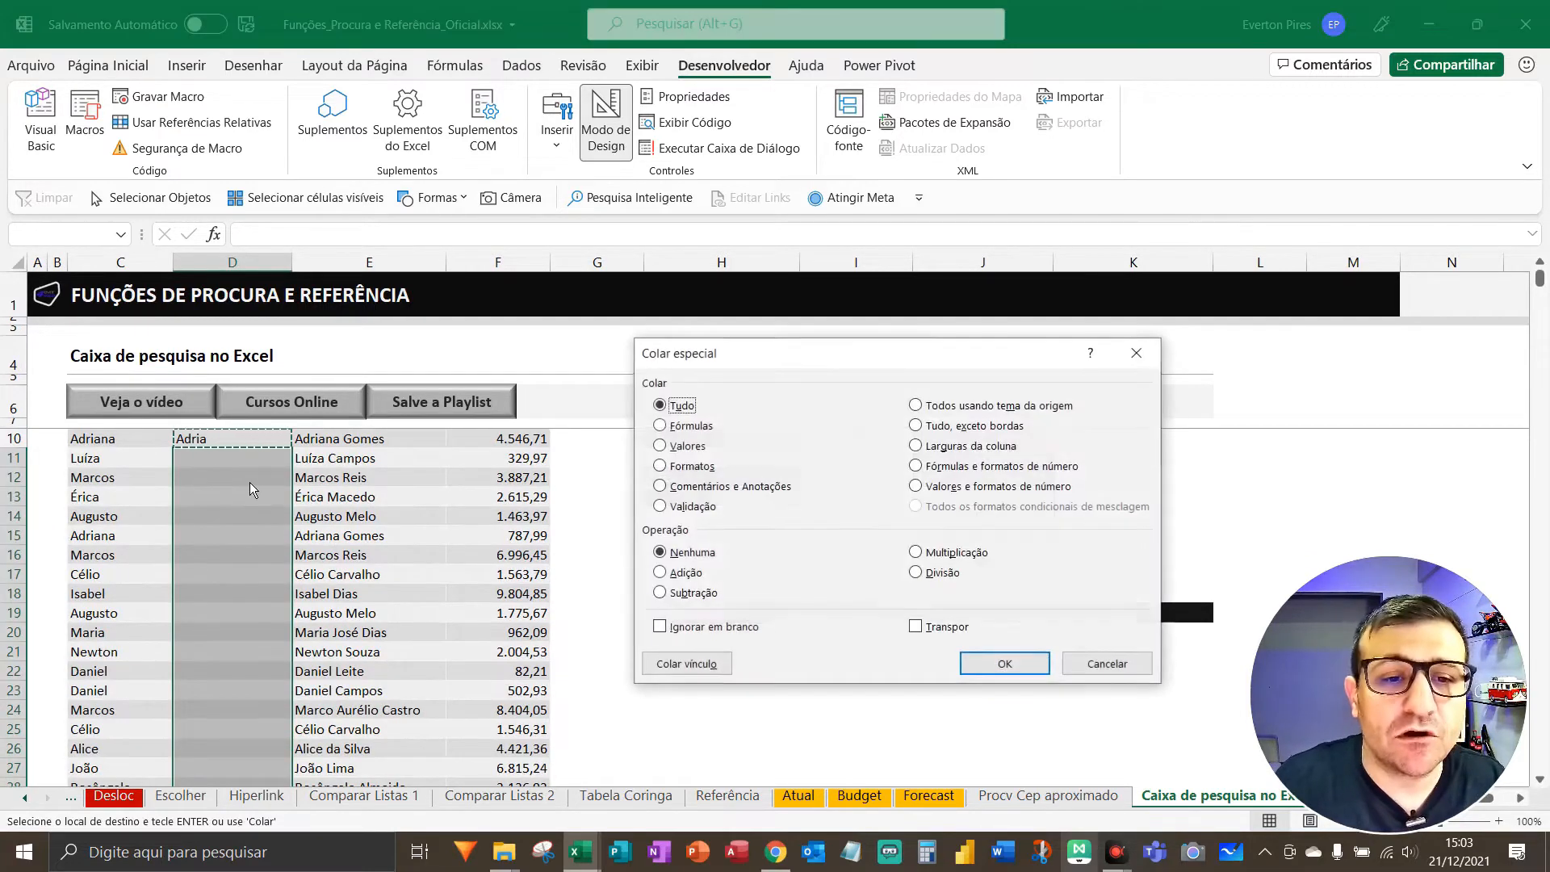
key("f")
key("Return")
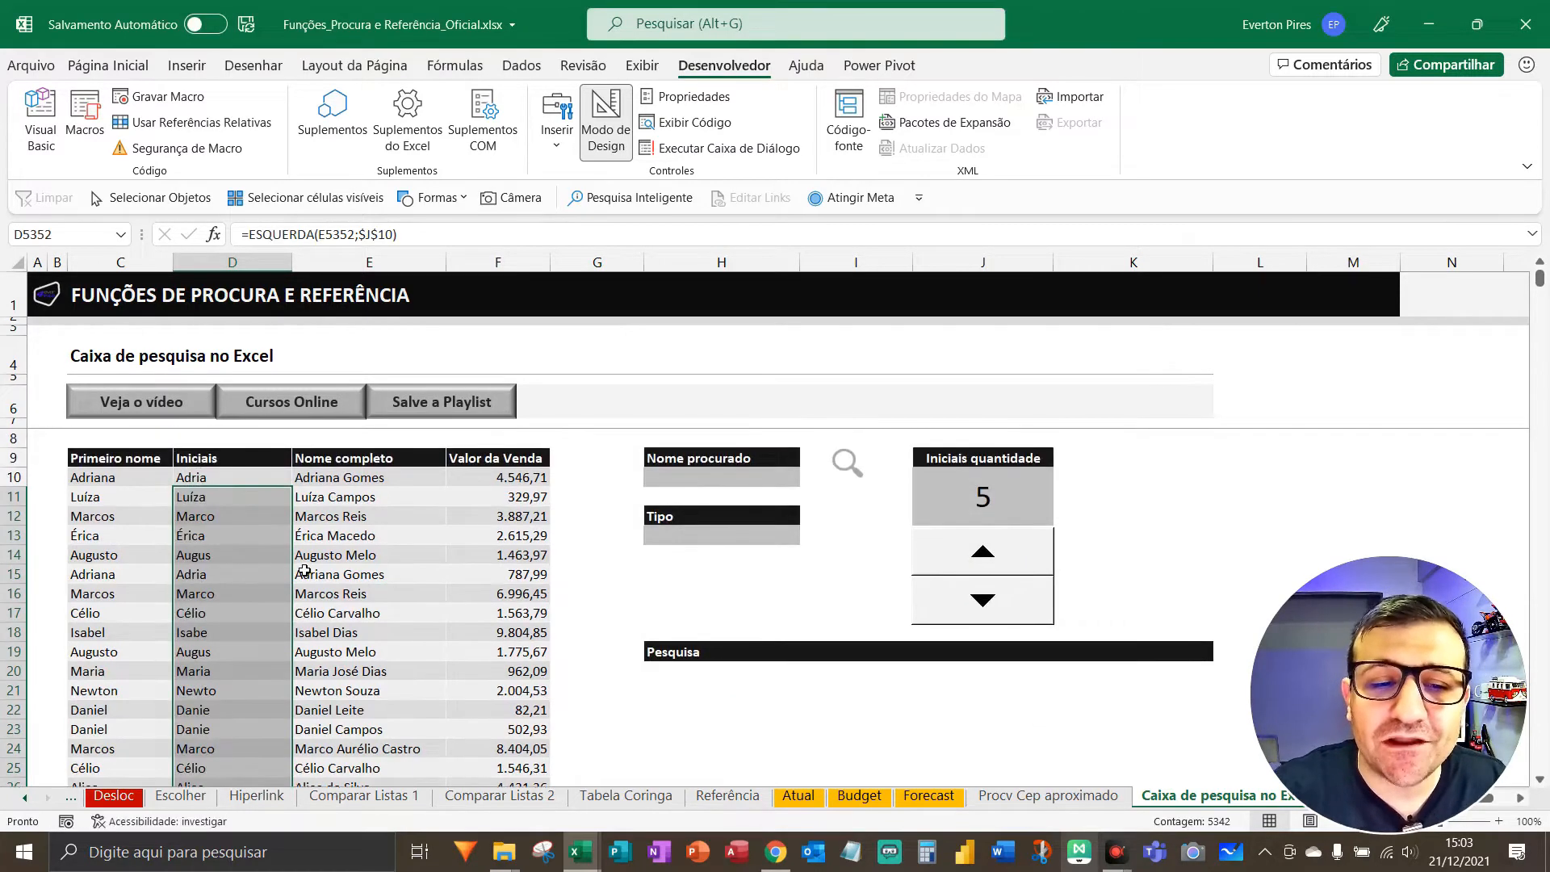
left_click(246, 554)
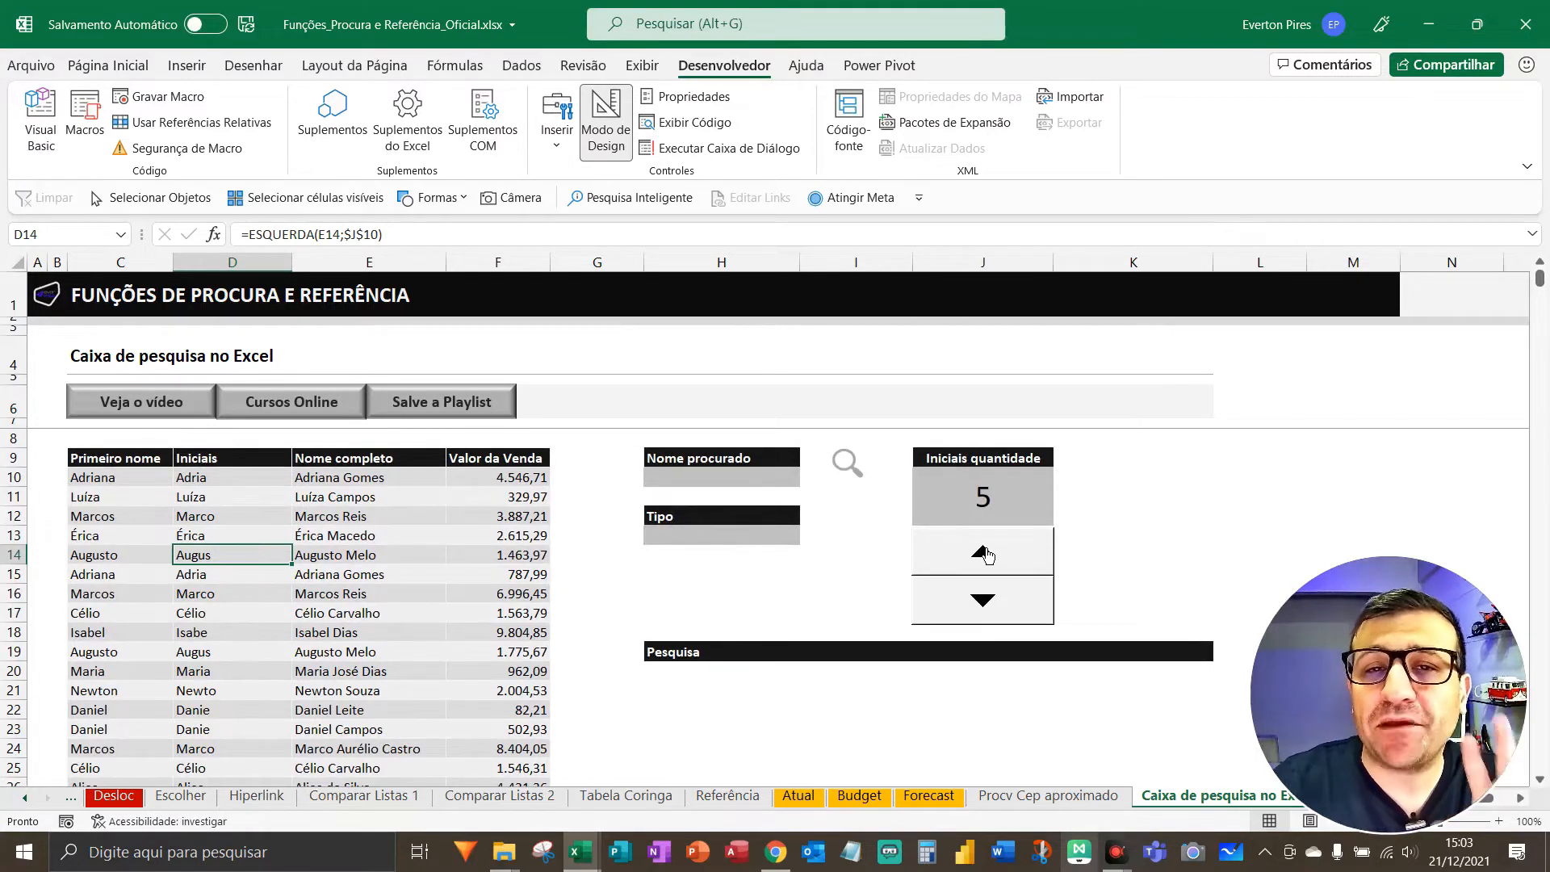
- Lower the Iniciais quantidade value to 2 with the spin button and raise it back to 3
left_click(1001, 617)
key("F5")
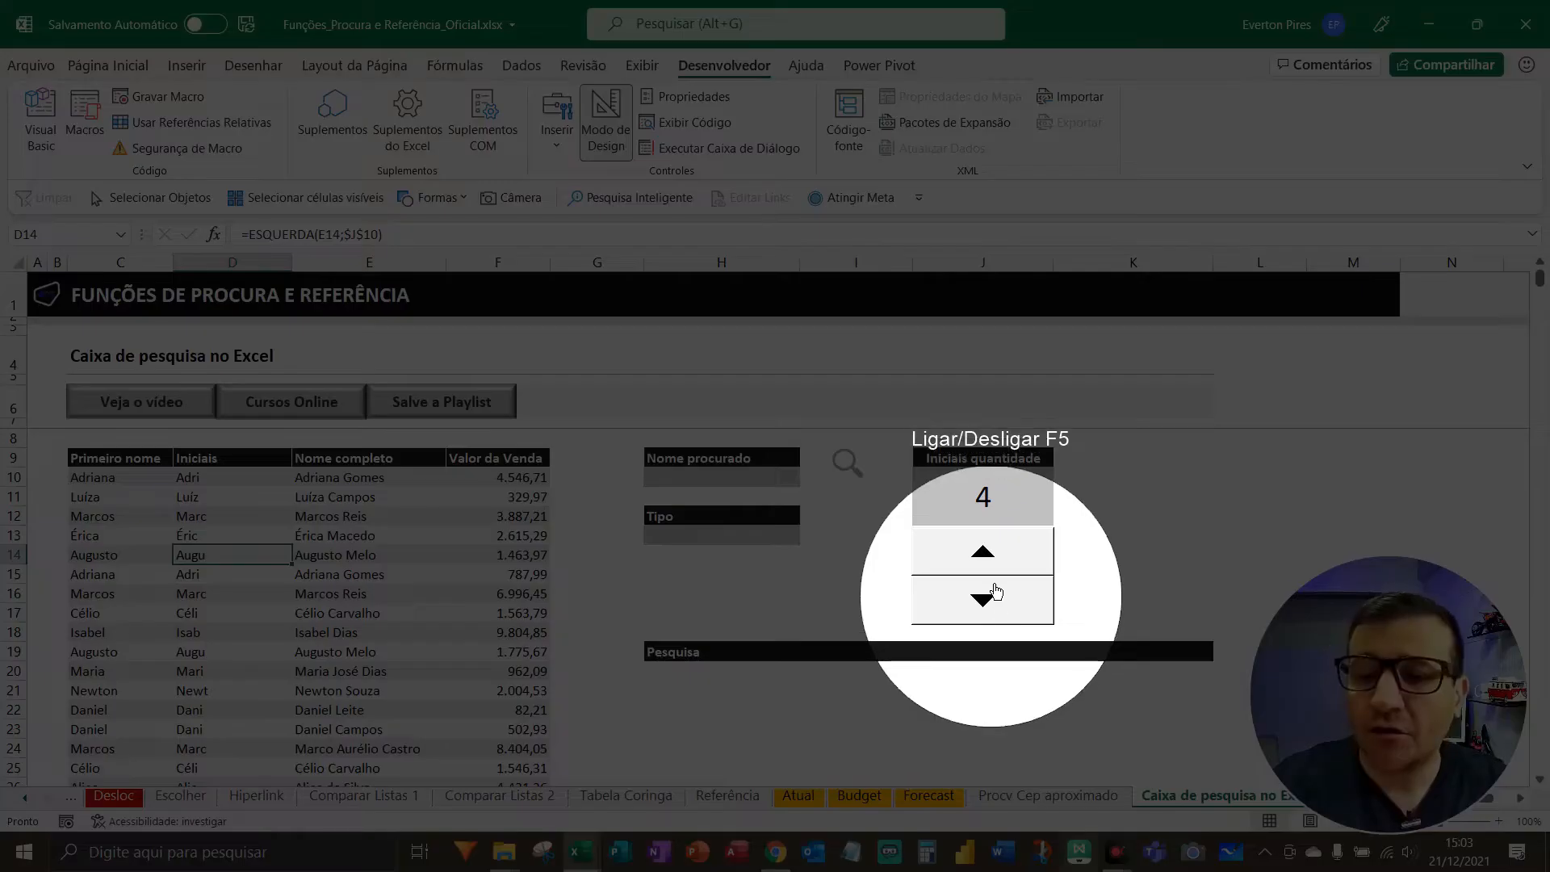
left_click(997, 594)
left_click(998, 599)
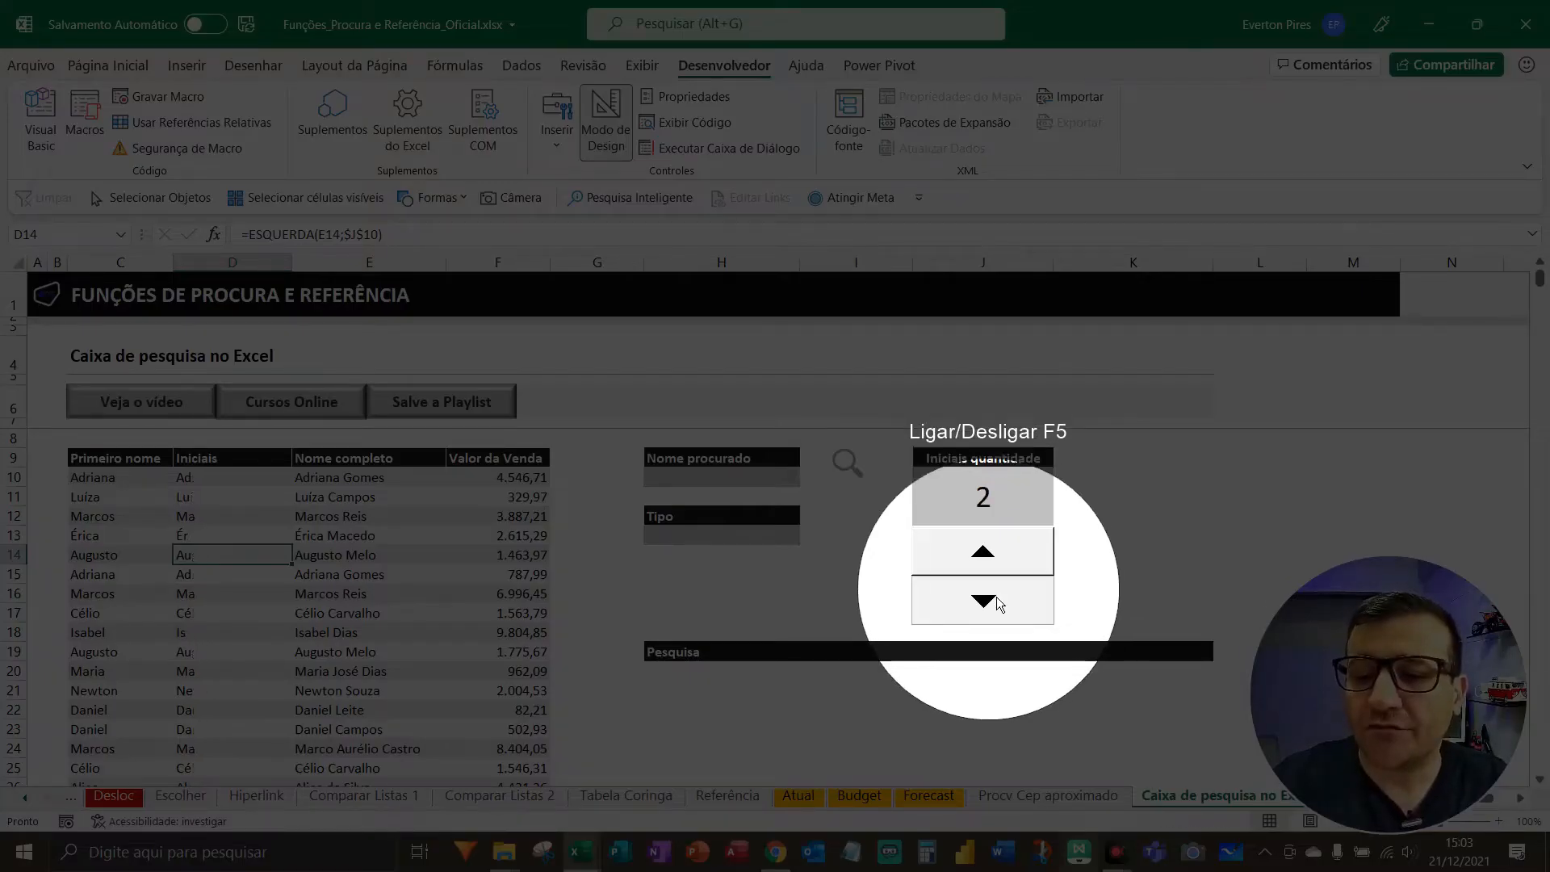
key("F5")
key("F5")
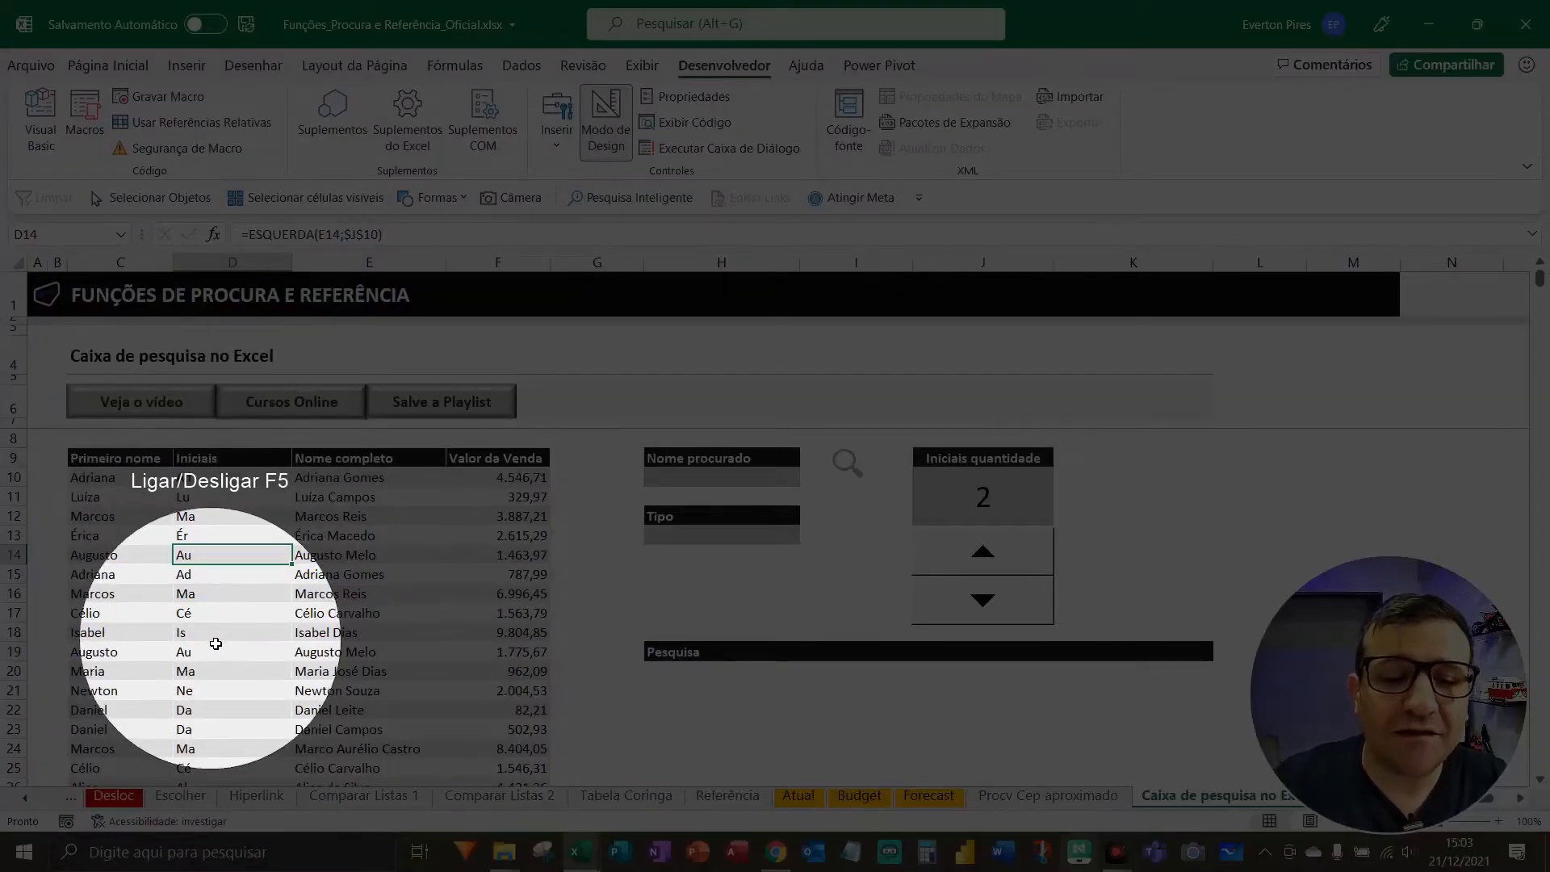
key("F5")
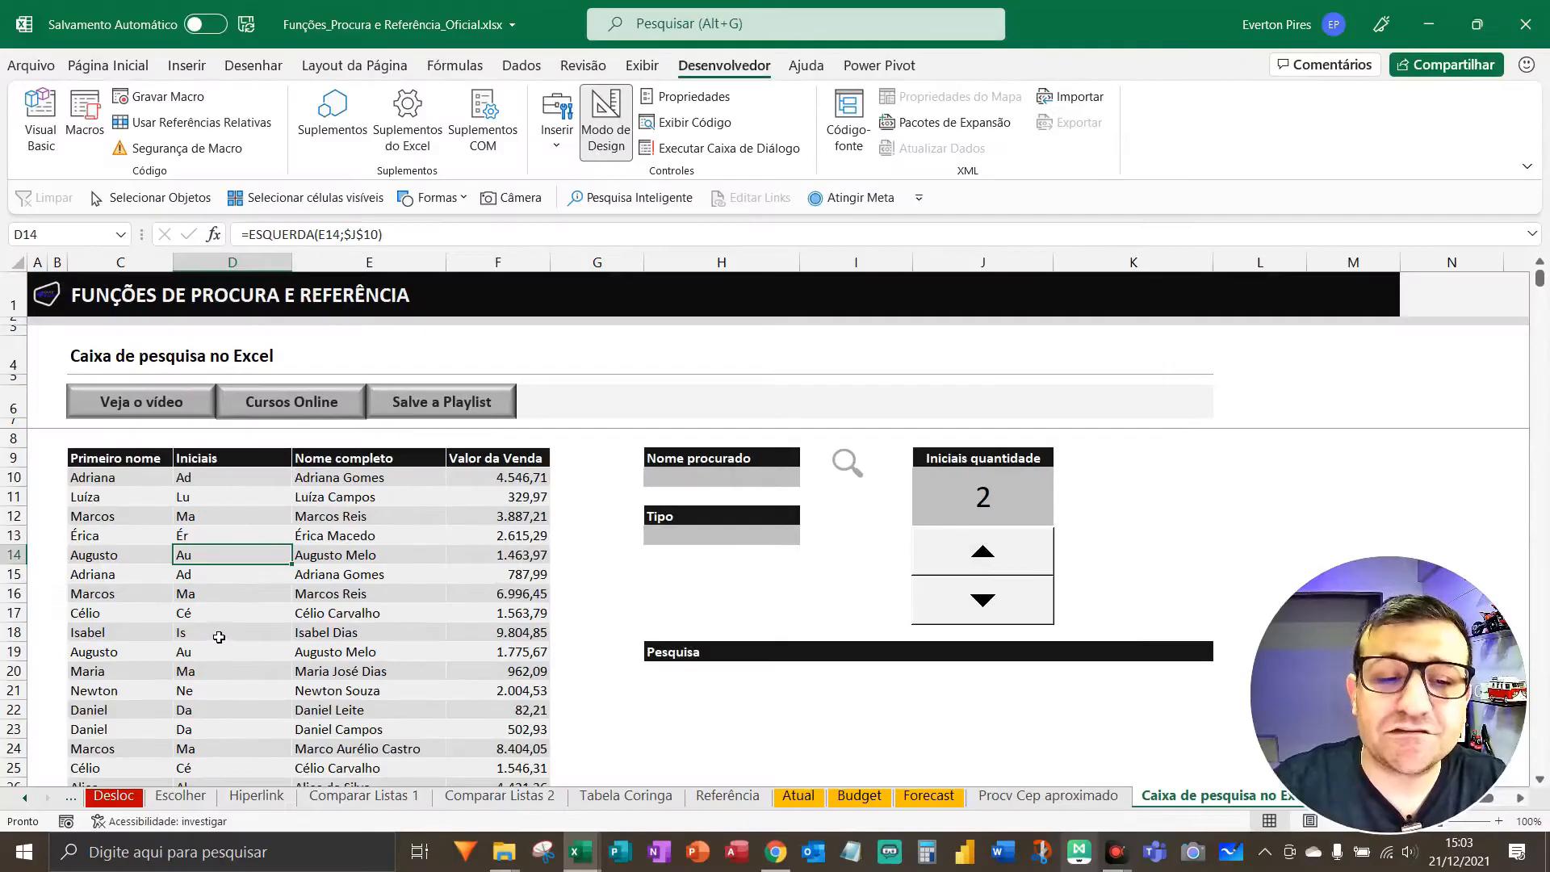
left_click(954, 570)
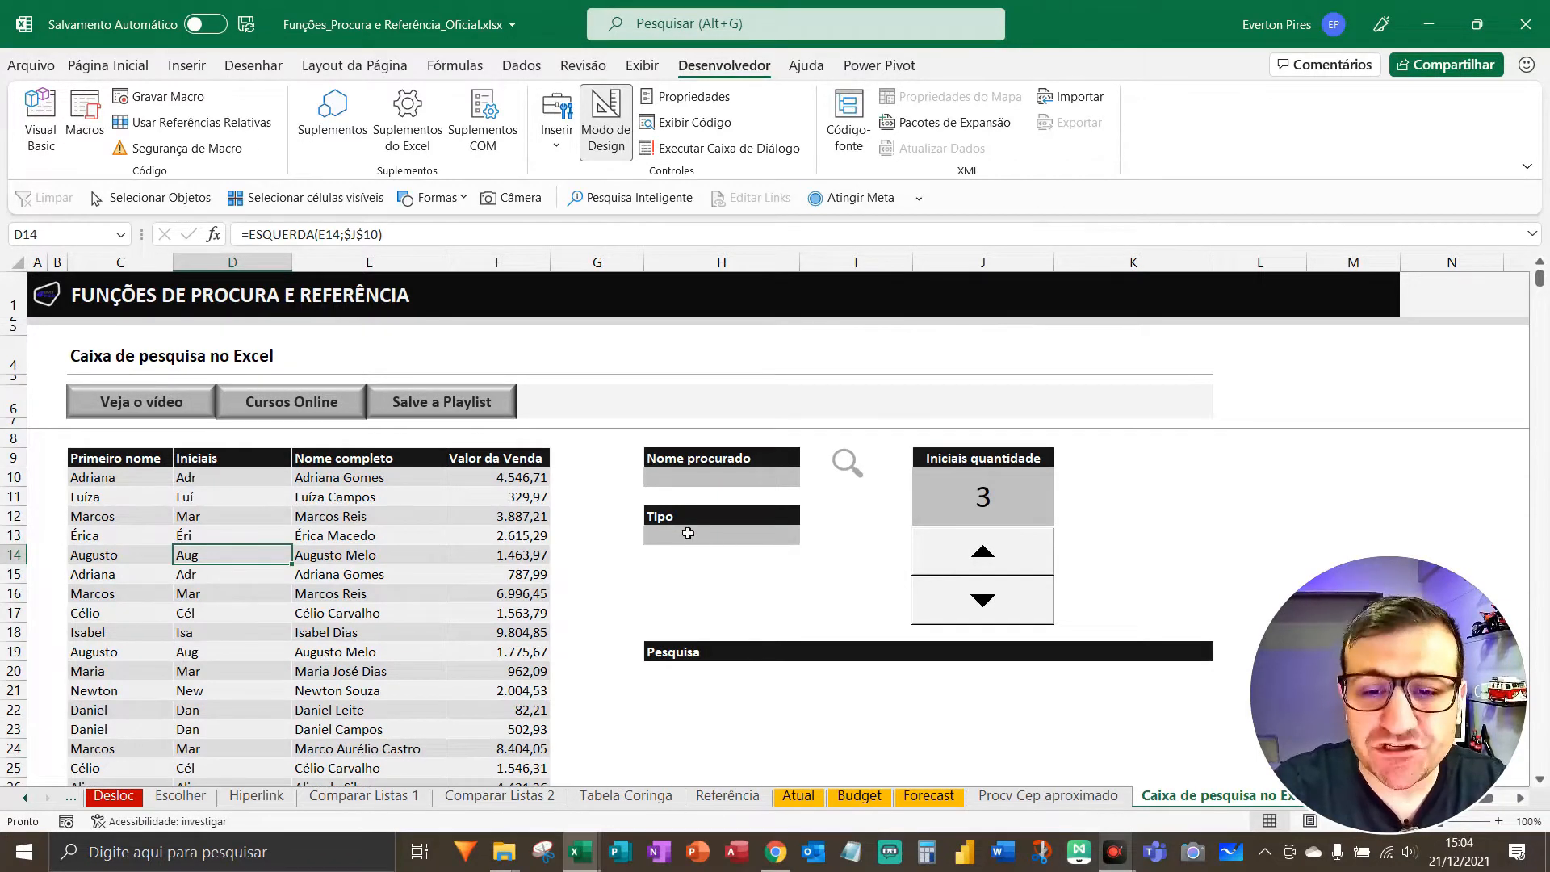
key("F5")
key("F5")
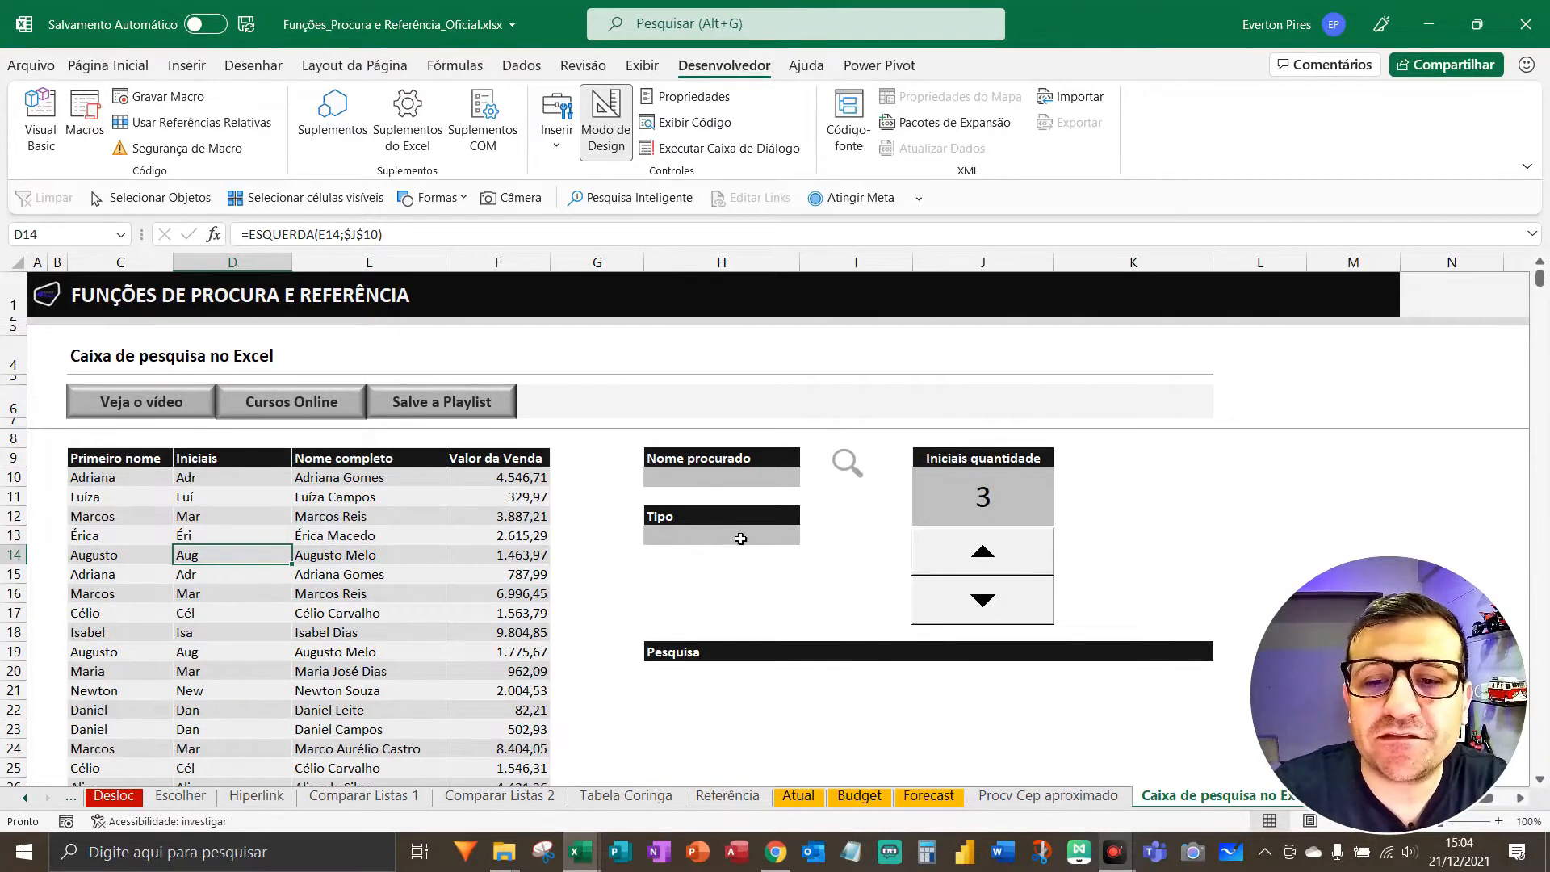
- Start a data validation rule for the Tipo cell H13 that allows a list (Lista)
left_click(740, 539)
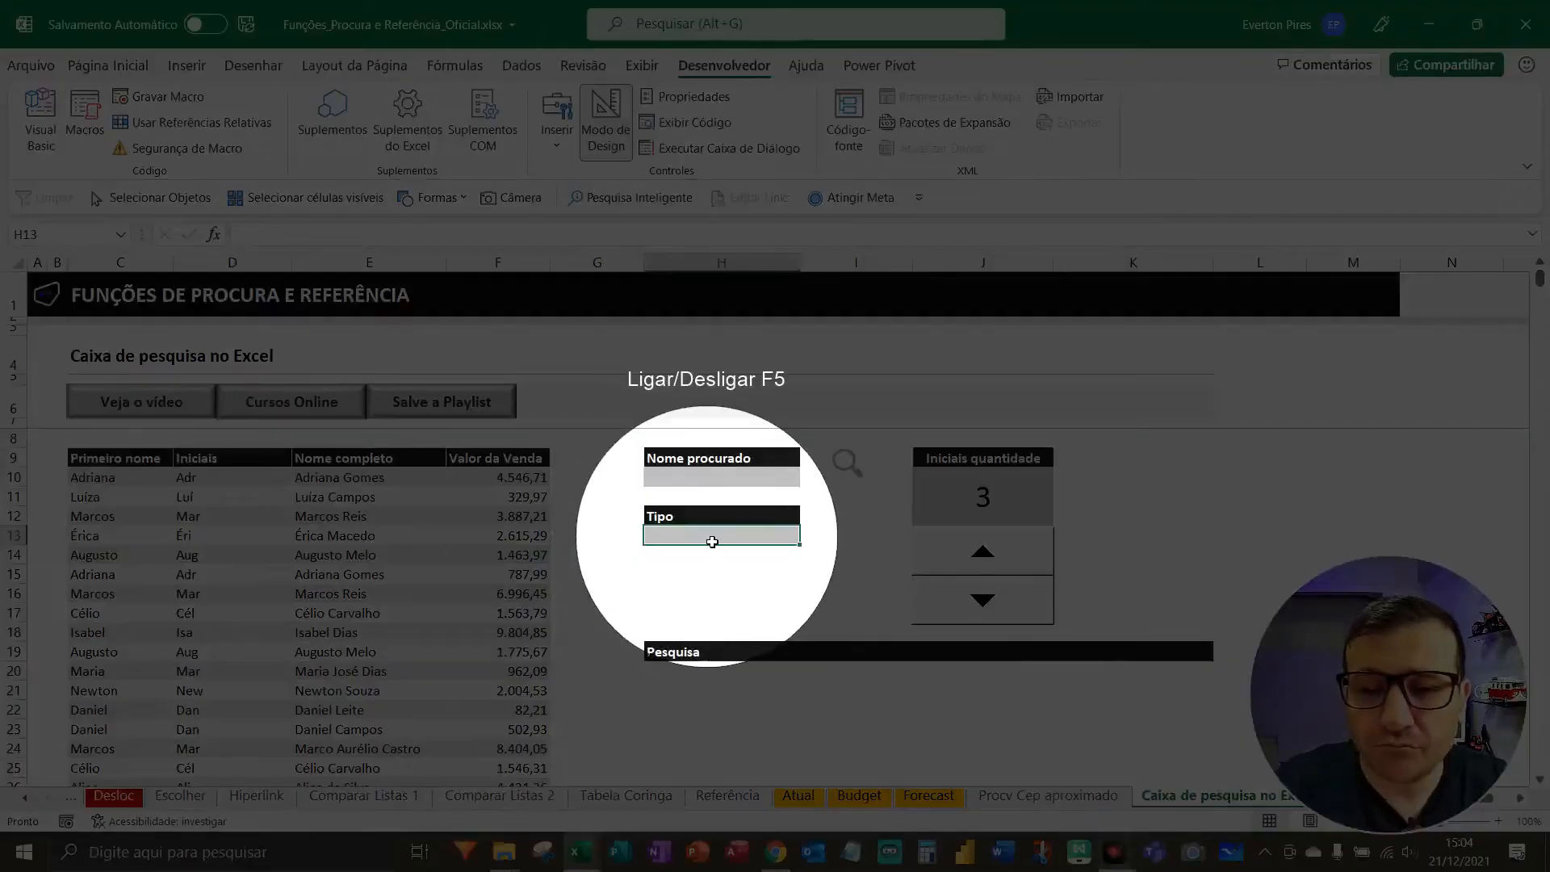
key("F5")
left_click(522, 65)
left_click(1060, 148)
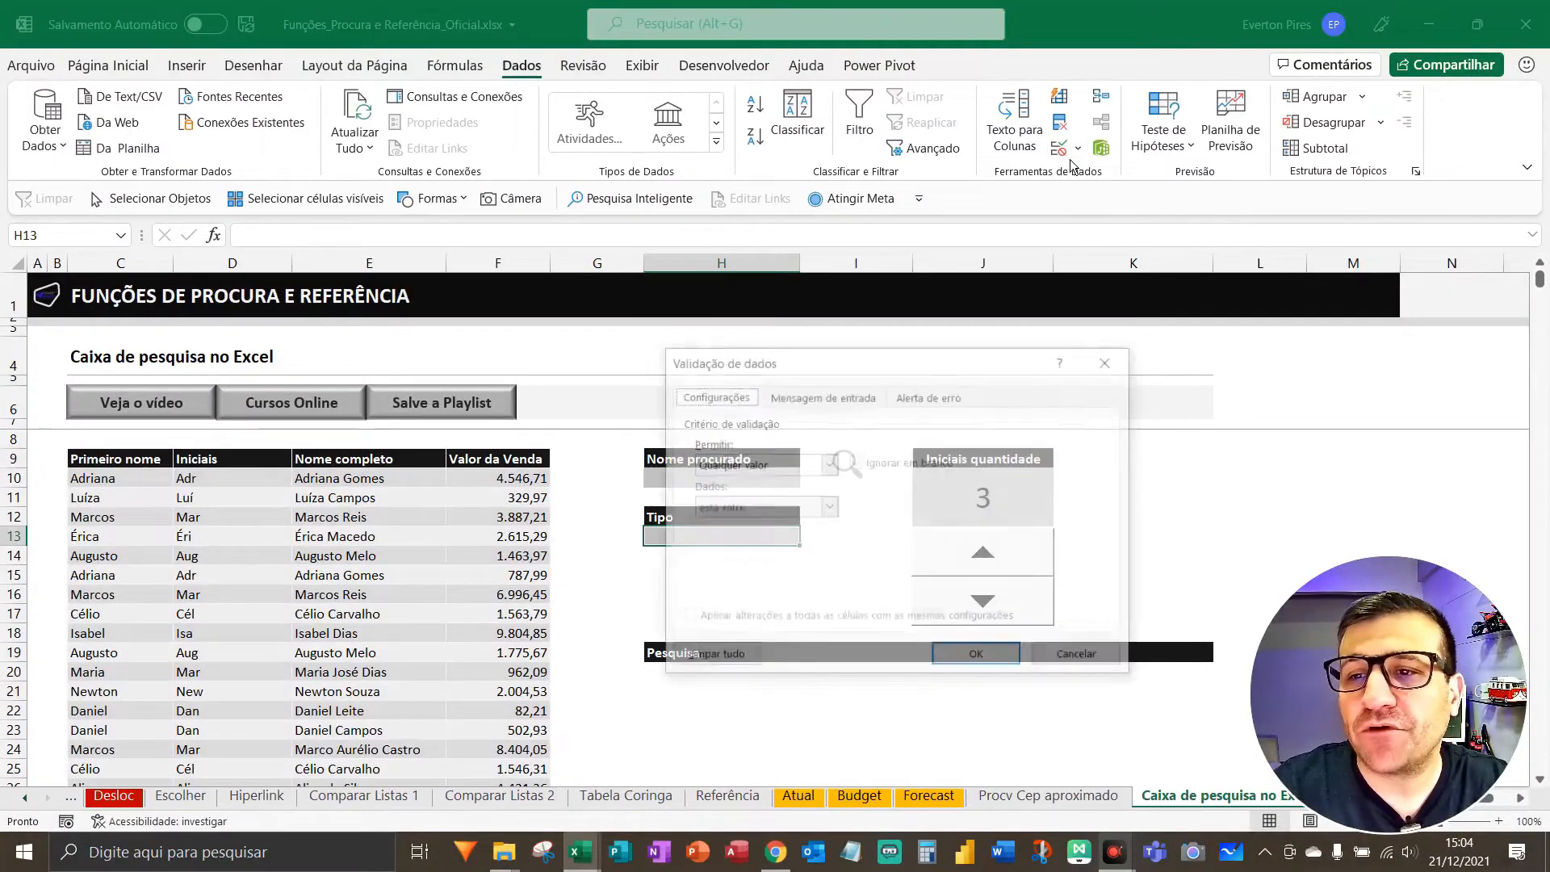
left_click(782, 471)
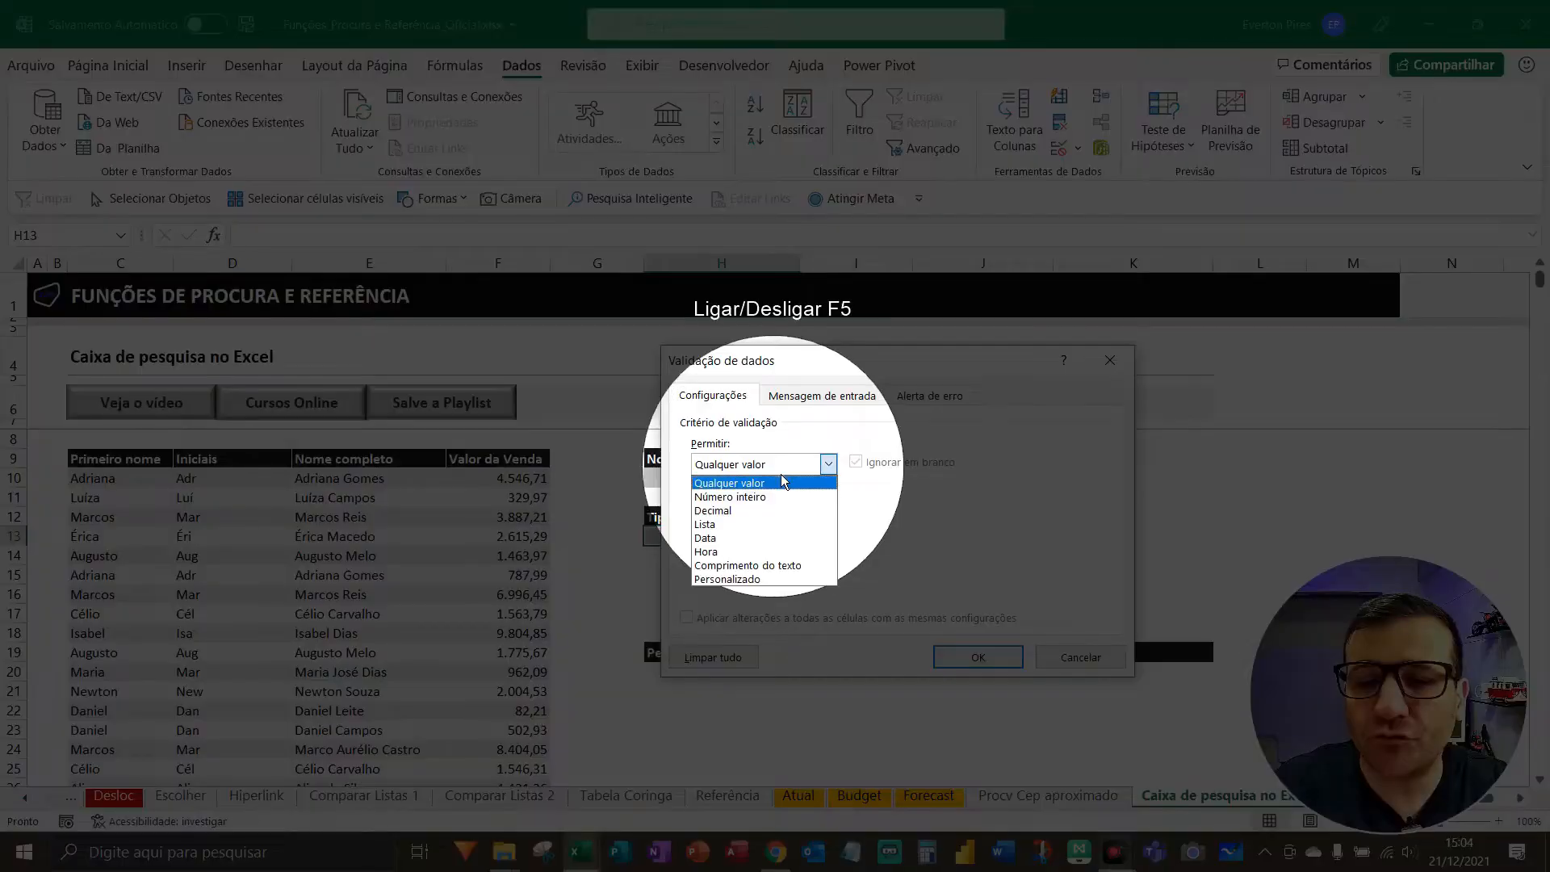
left_click(754, 526)
key("F5")
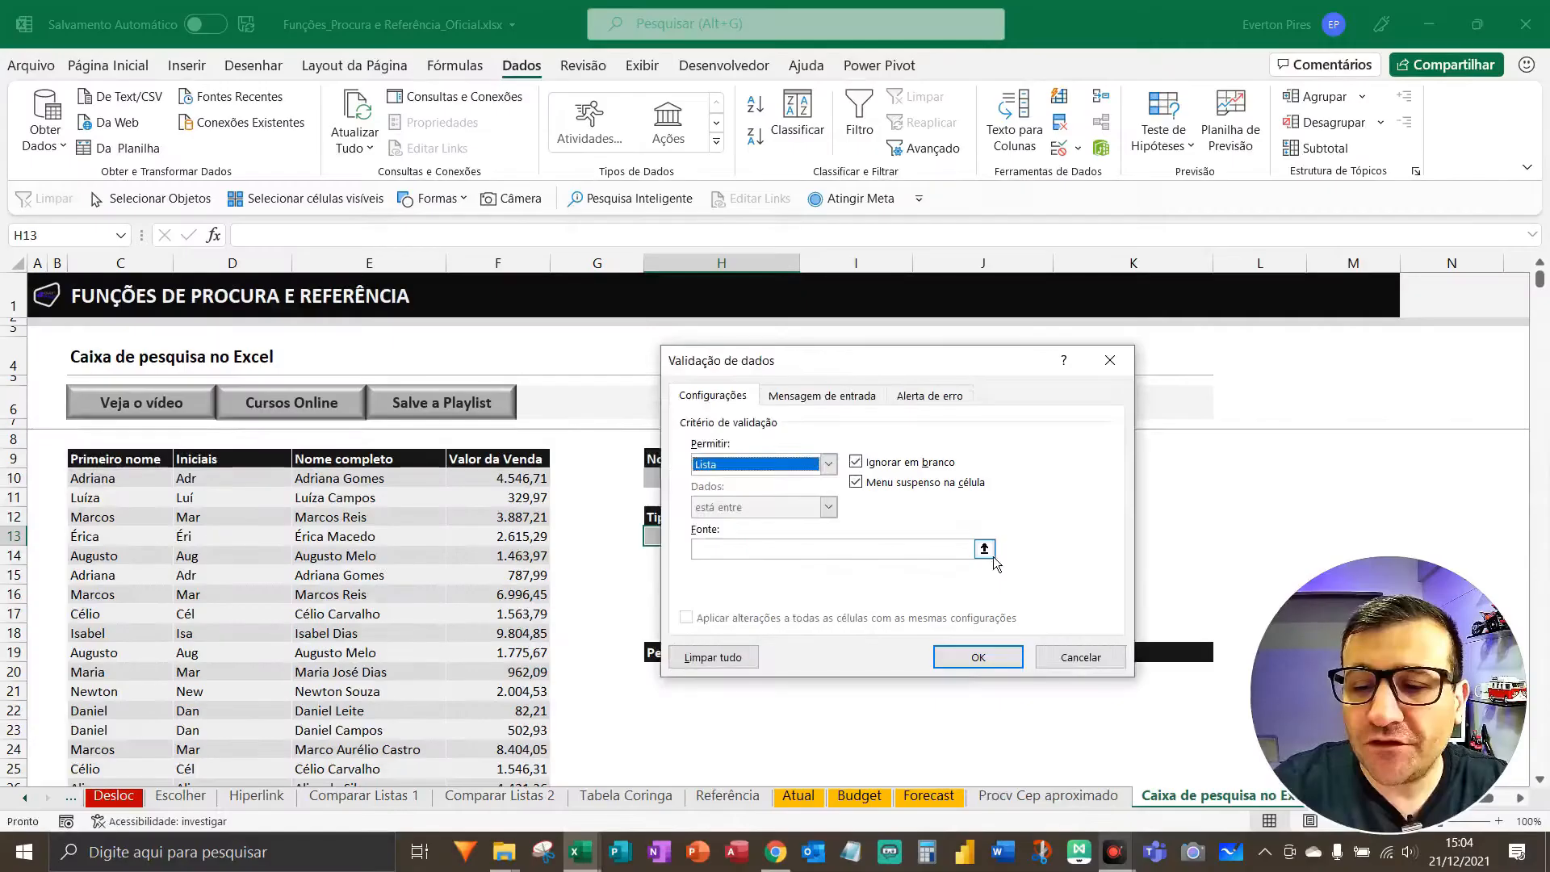
- Use the table headers Primeiro nome to Nome completo, =$C$9:$E$9, as the list source and apply the validation
left_click(984, 549)
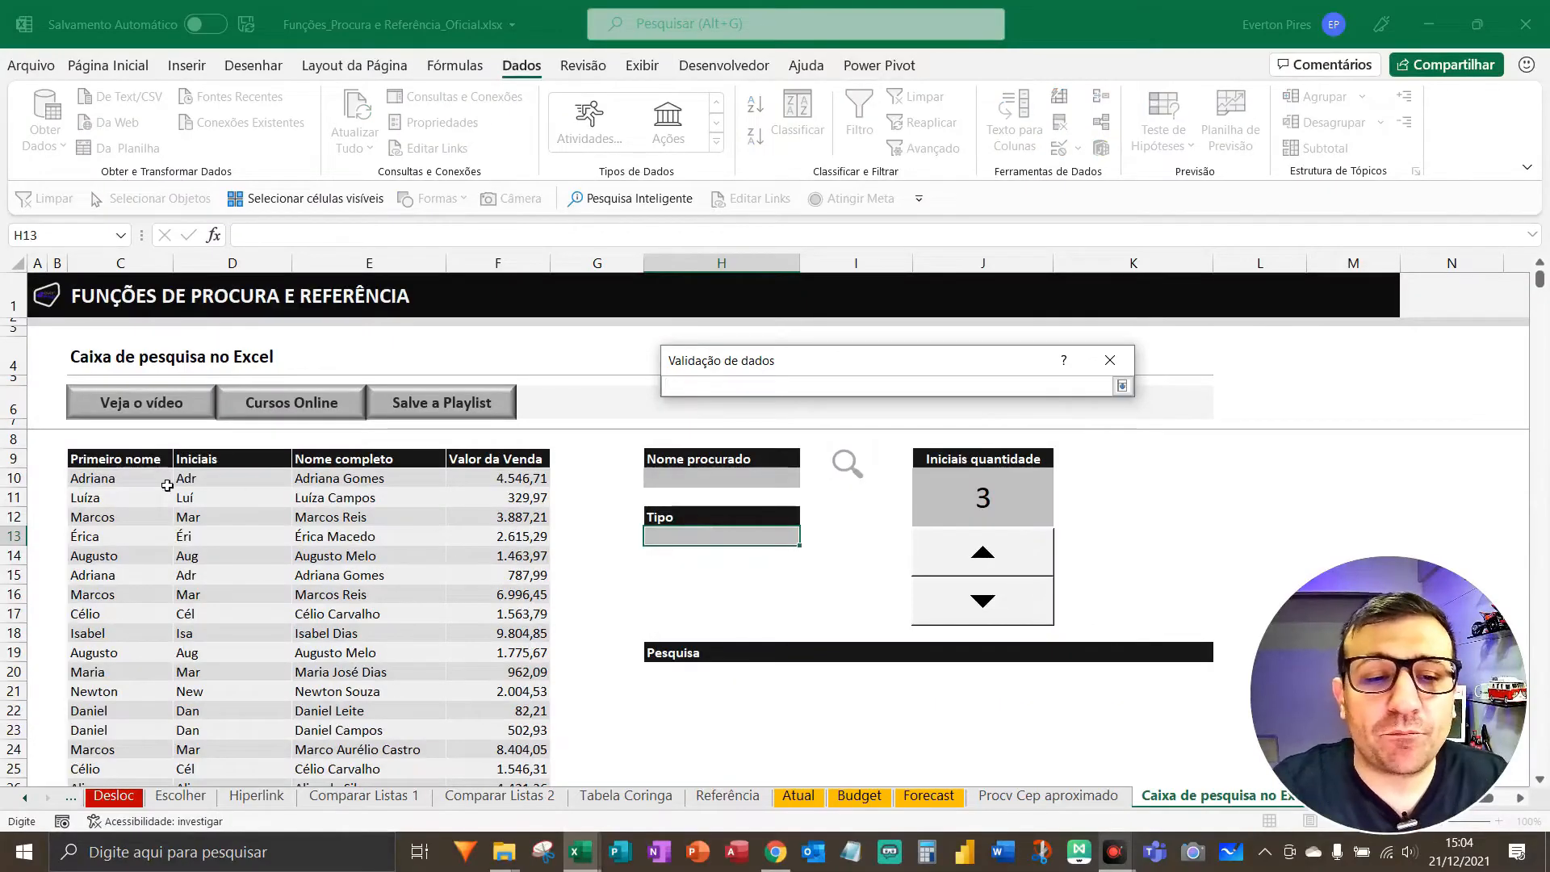
key("F5")
left_click(127, 458)
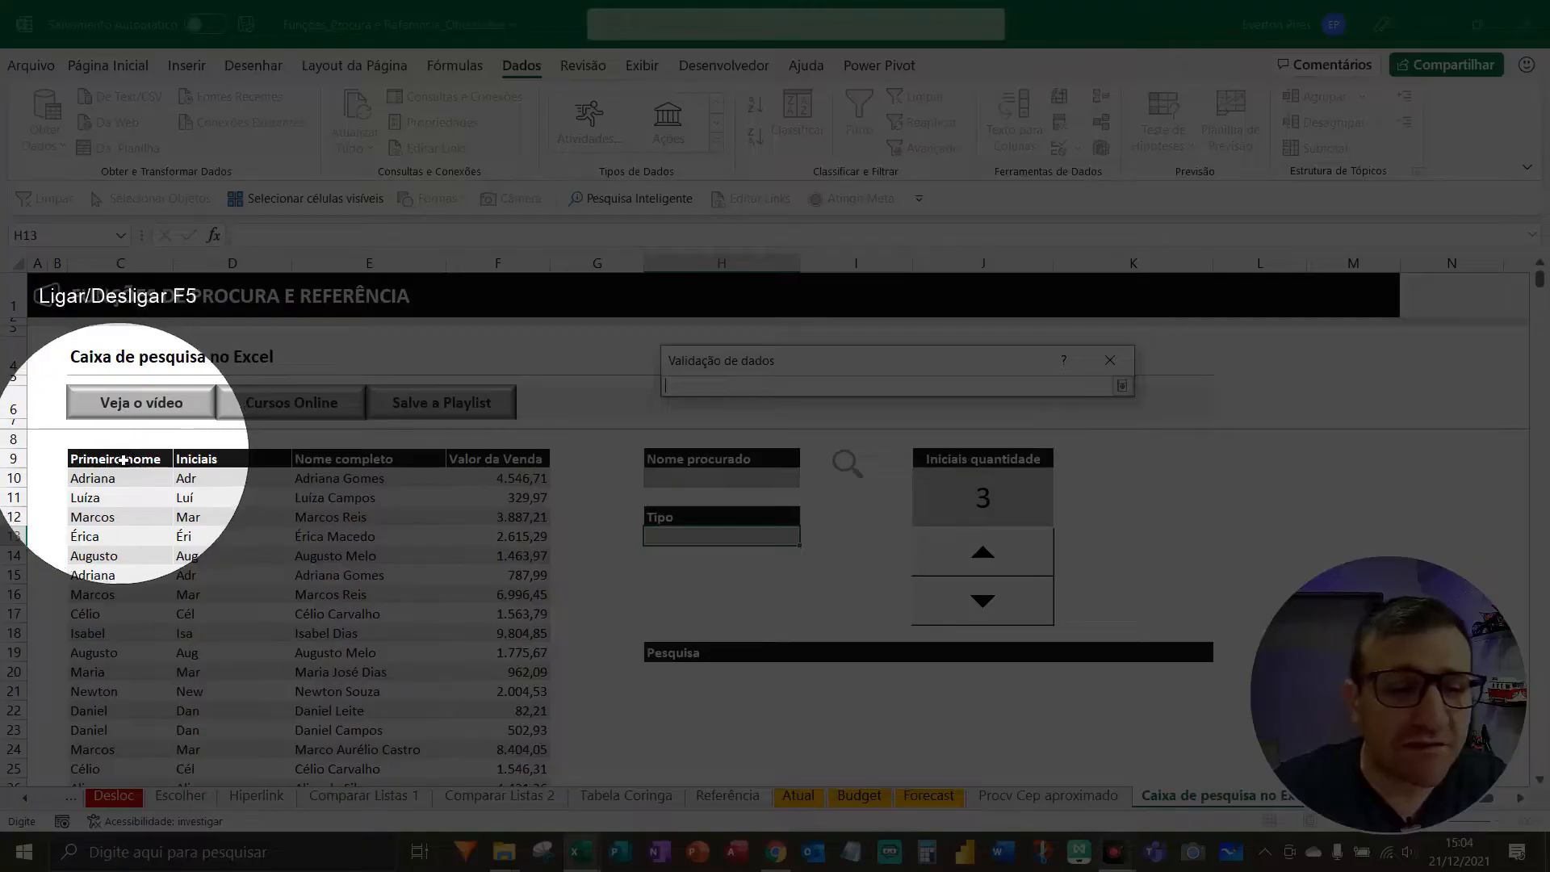
left_click_drag(130, 469, 358, 462)
key("F5")
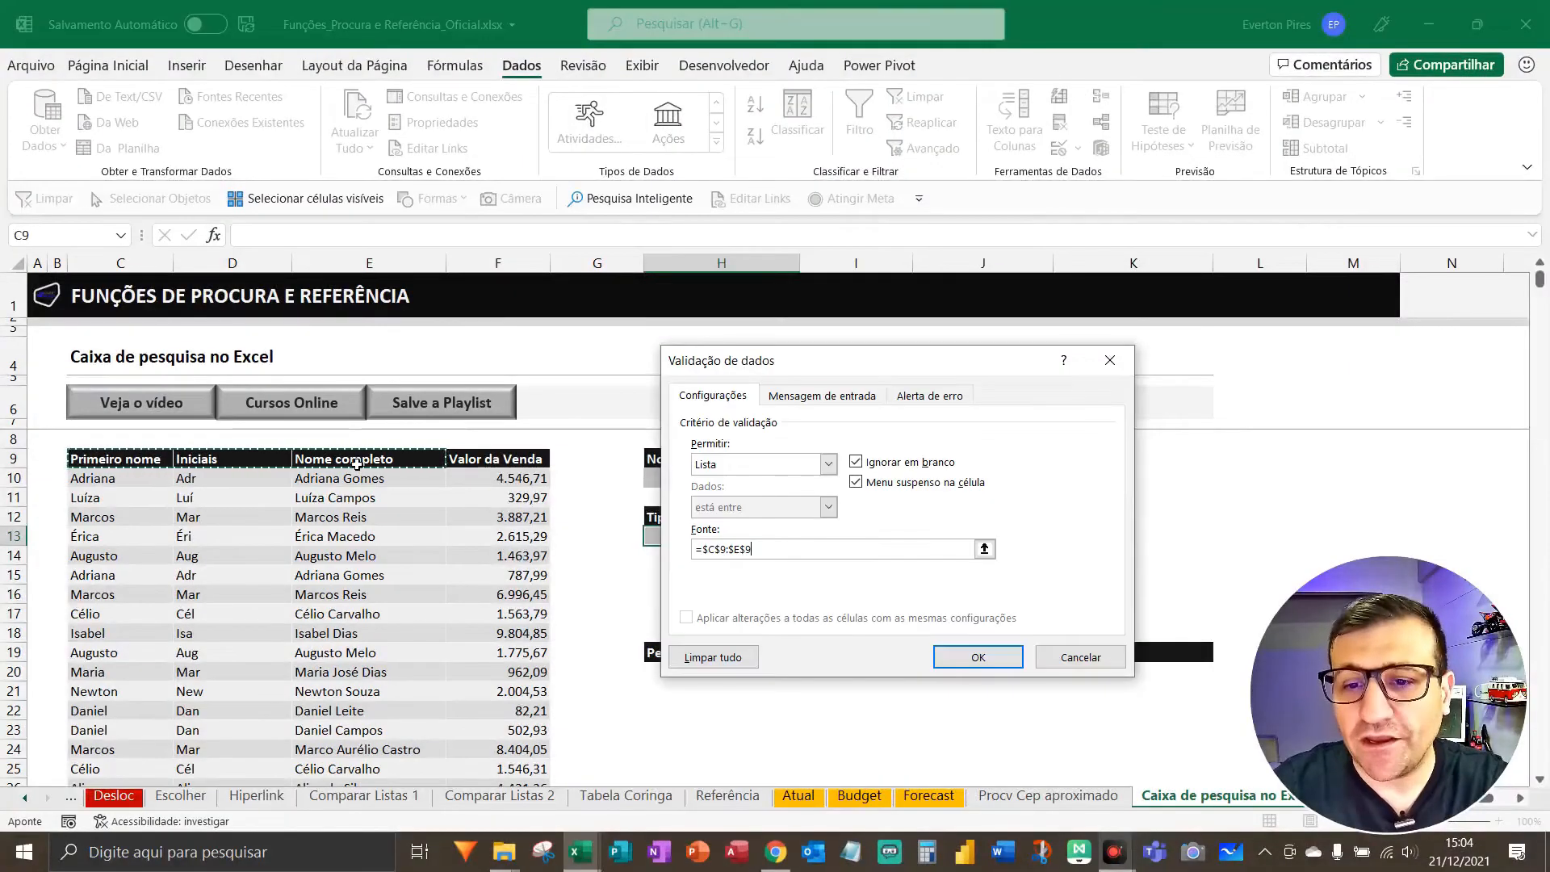
left_click(985, 652)
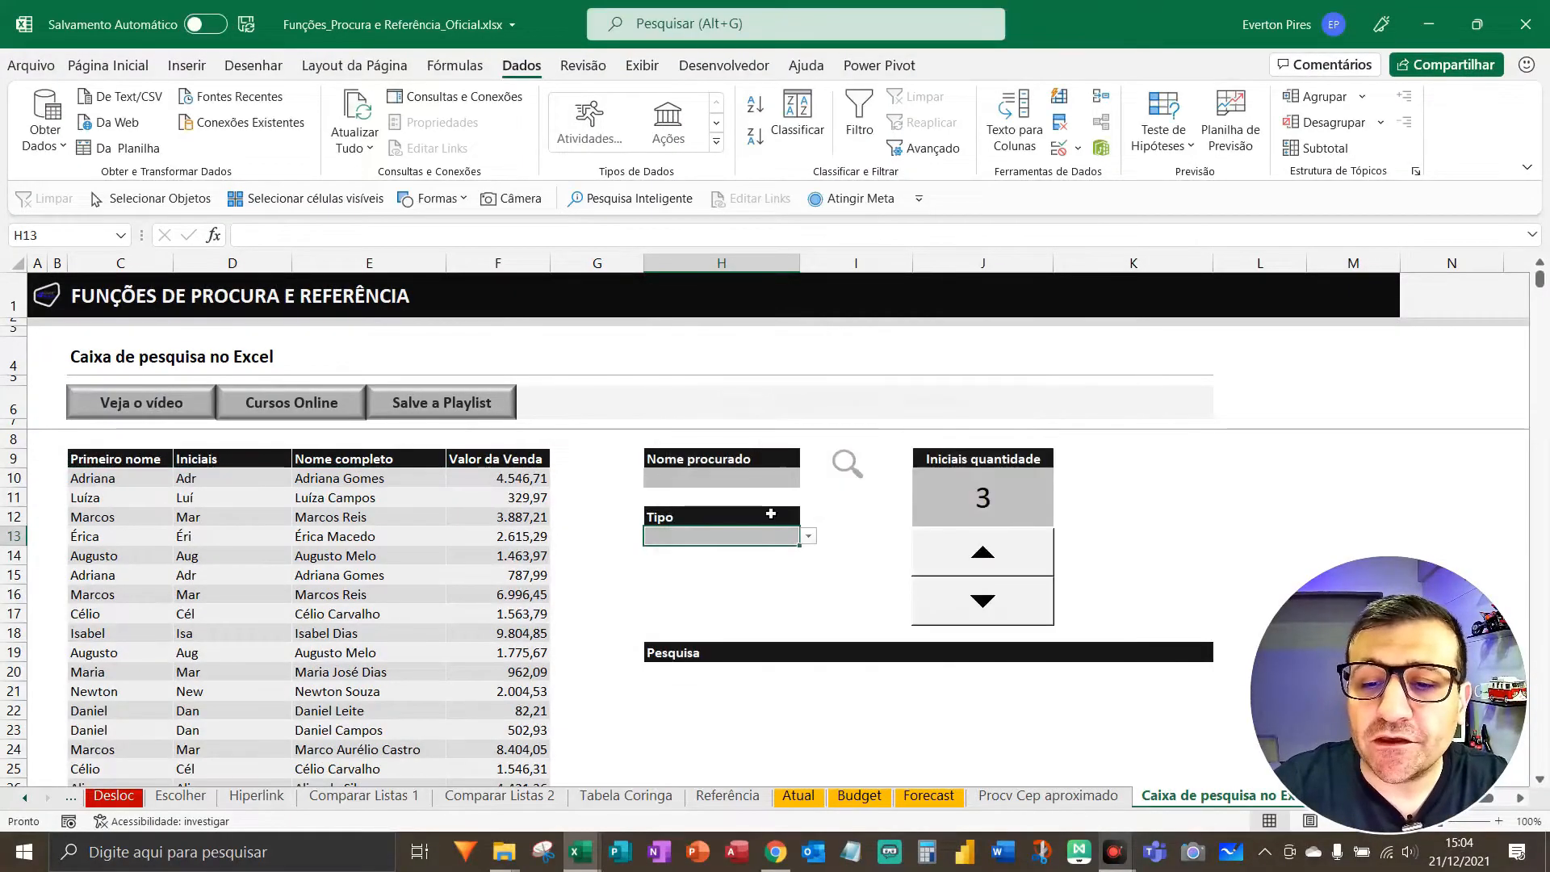
- Try Primeiro nome, Iniciais and Nome completo in the Tipo list of H13, and leave it set to Primeiro nome
left_click(814, 544)
key("F5")
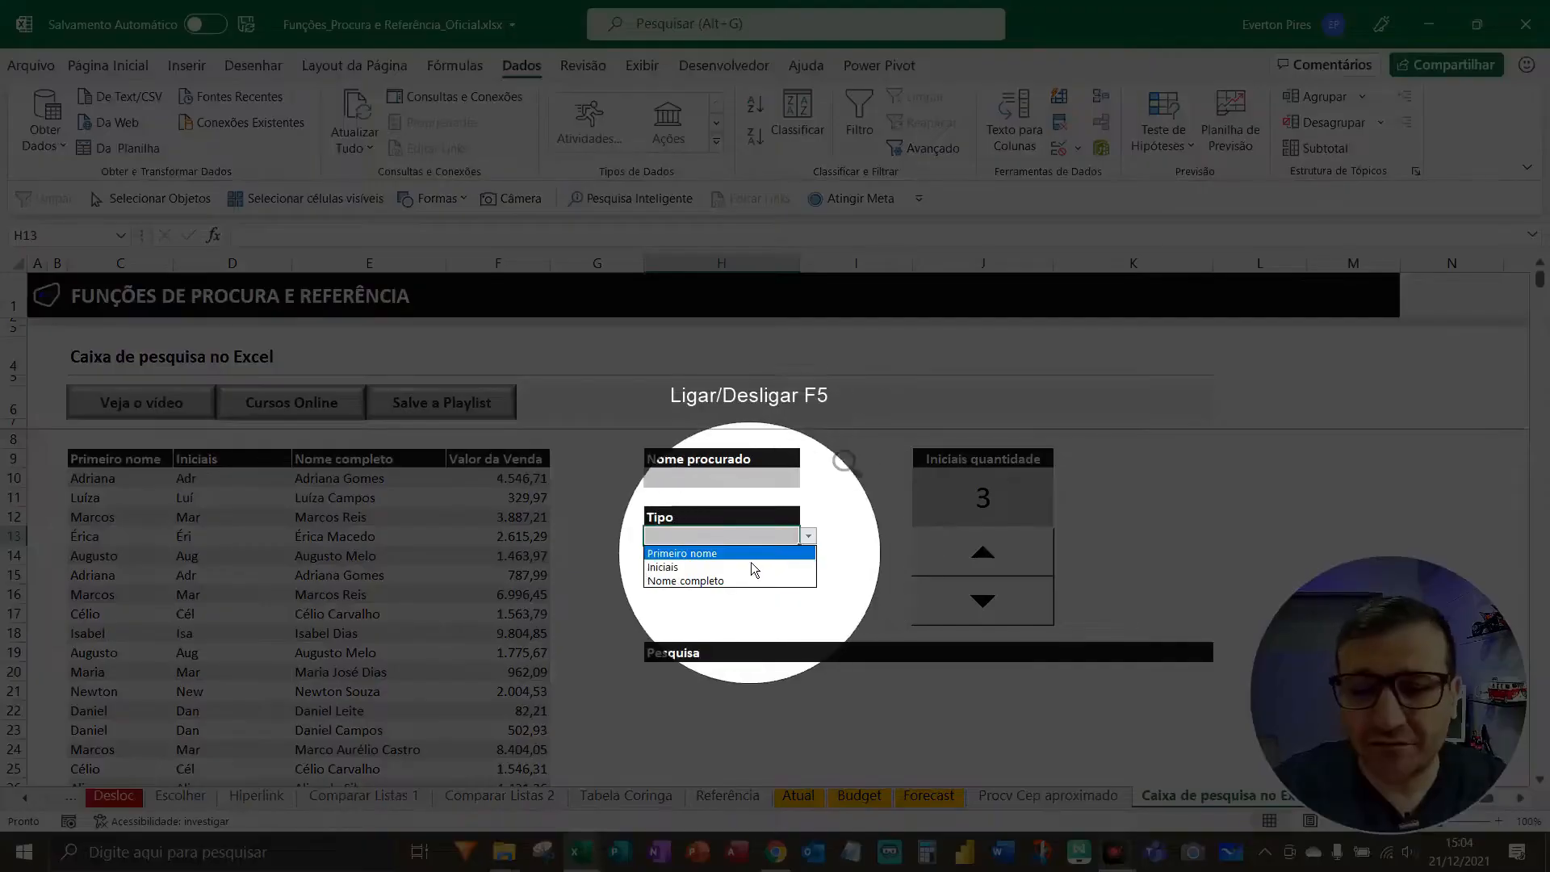
left_click(711, 554)
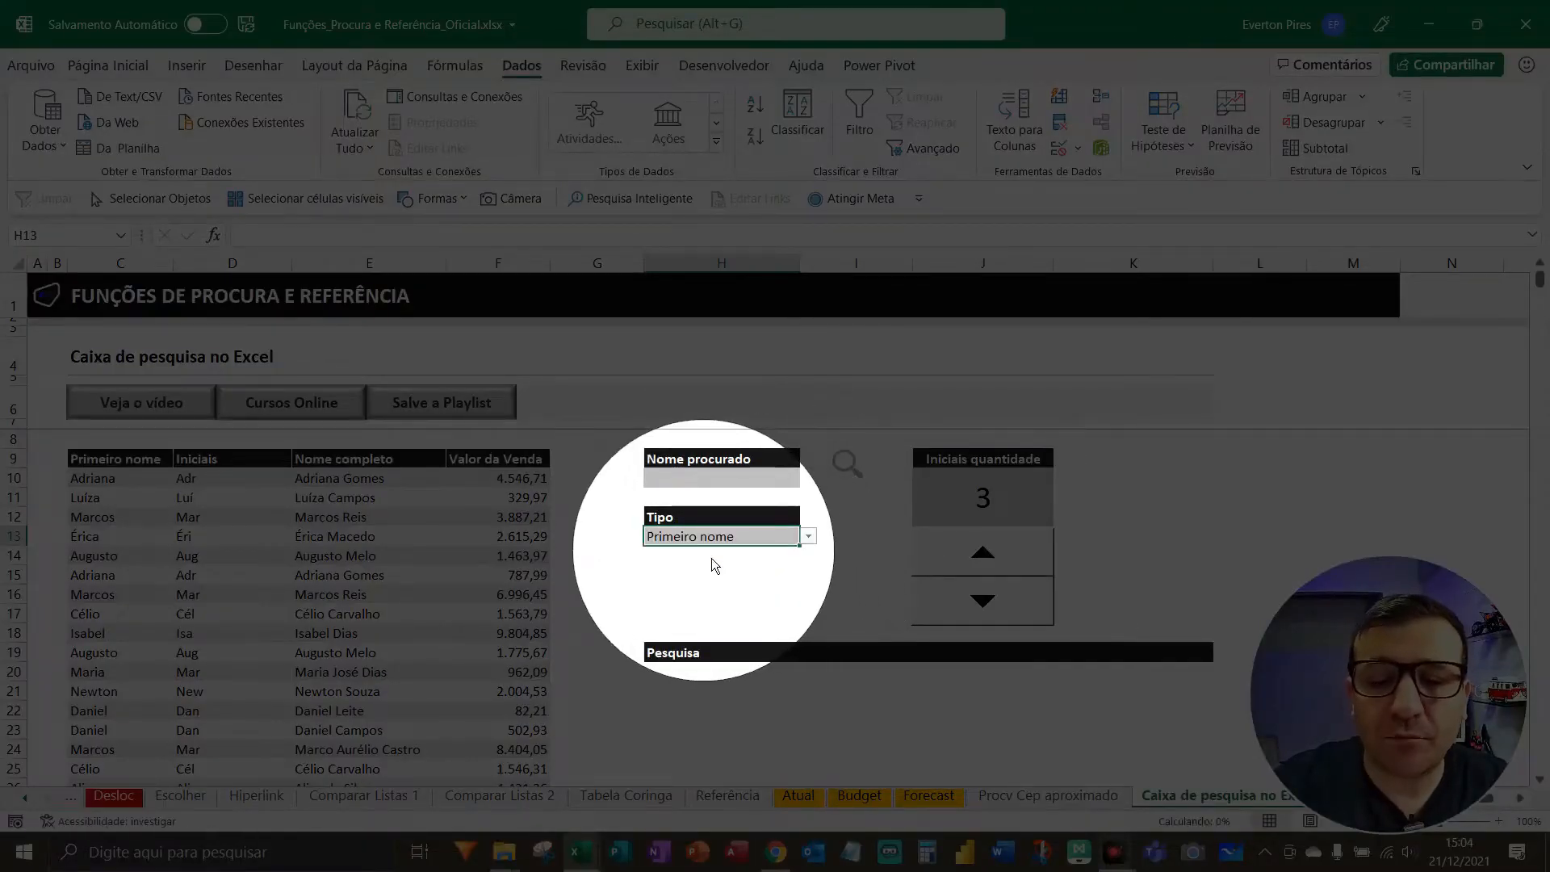
left_click(808, 536)
left_click(716, 570)
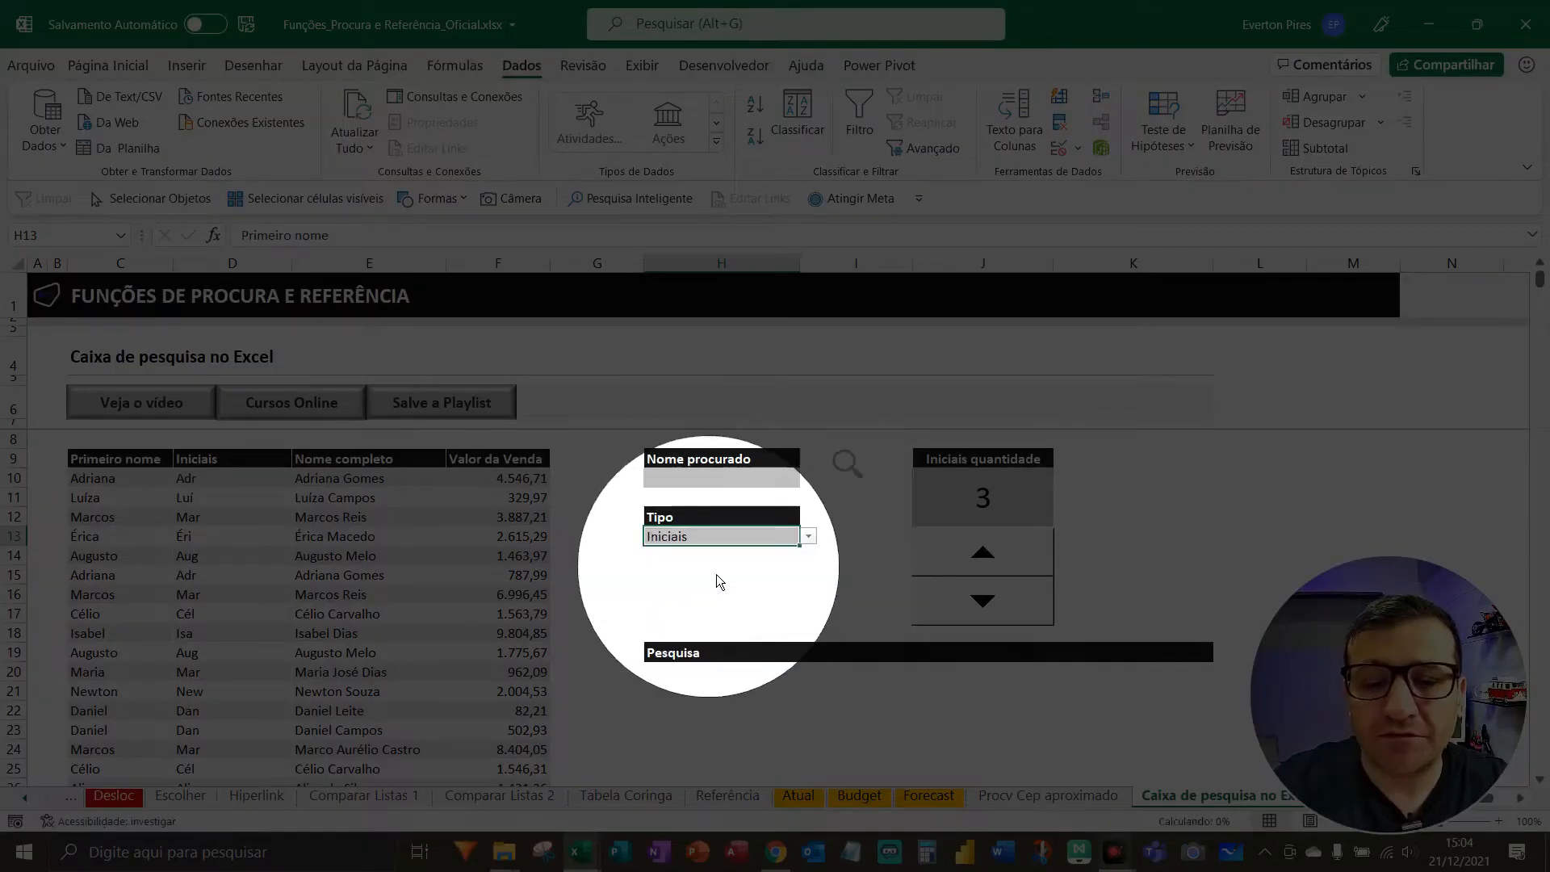
left_click(809, 538)
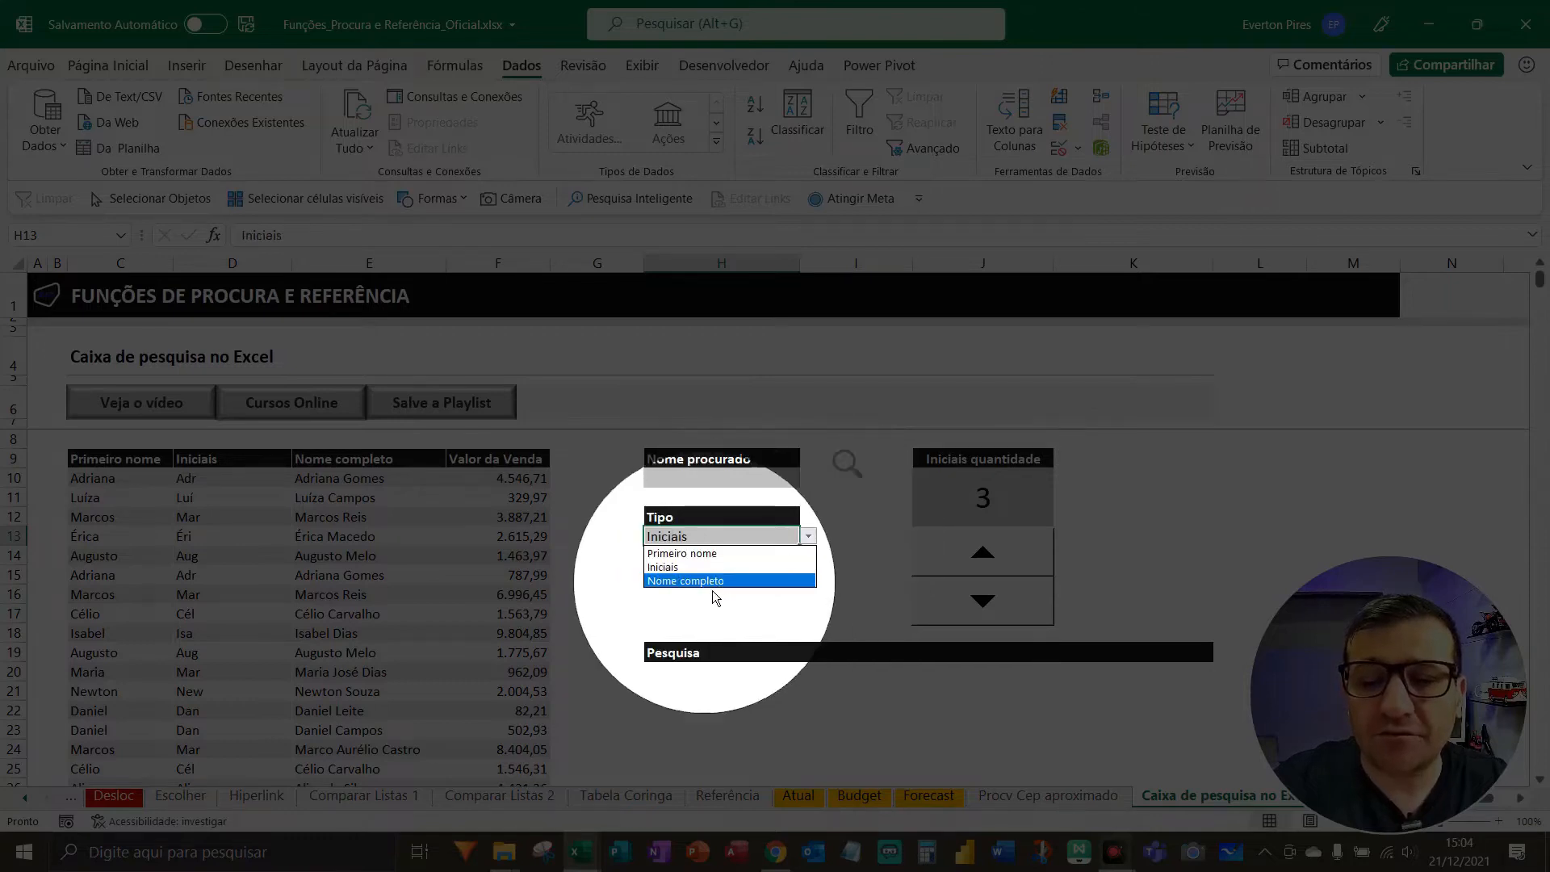
left_click(710, 588)
left_click(808, 537)
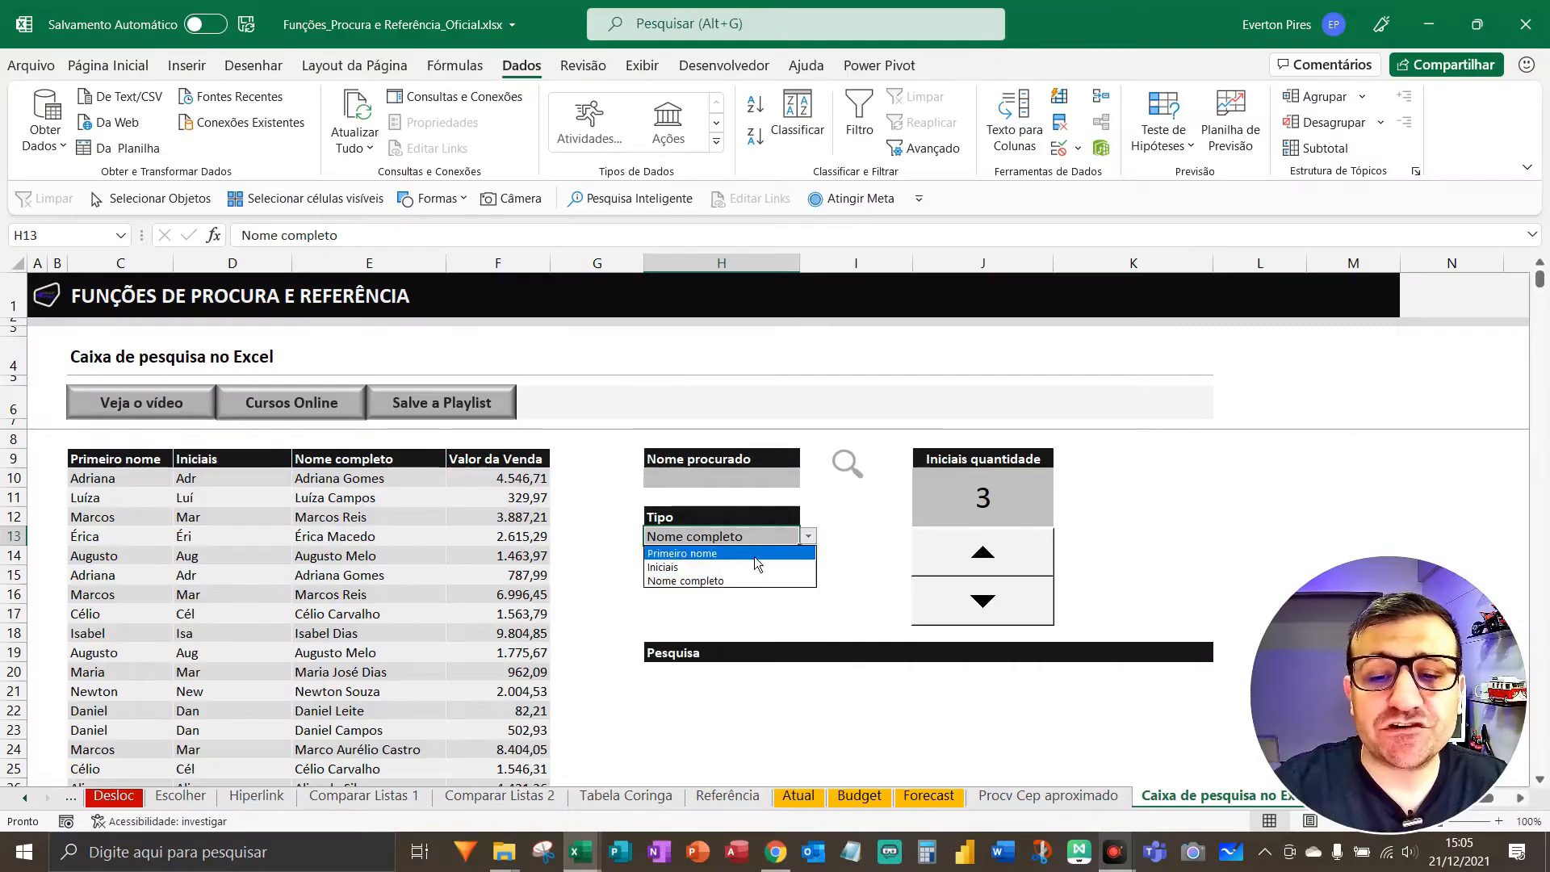
left_click(730, 556)
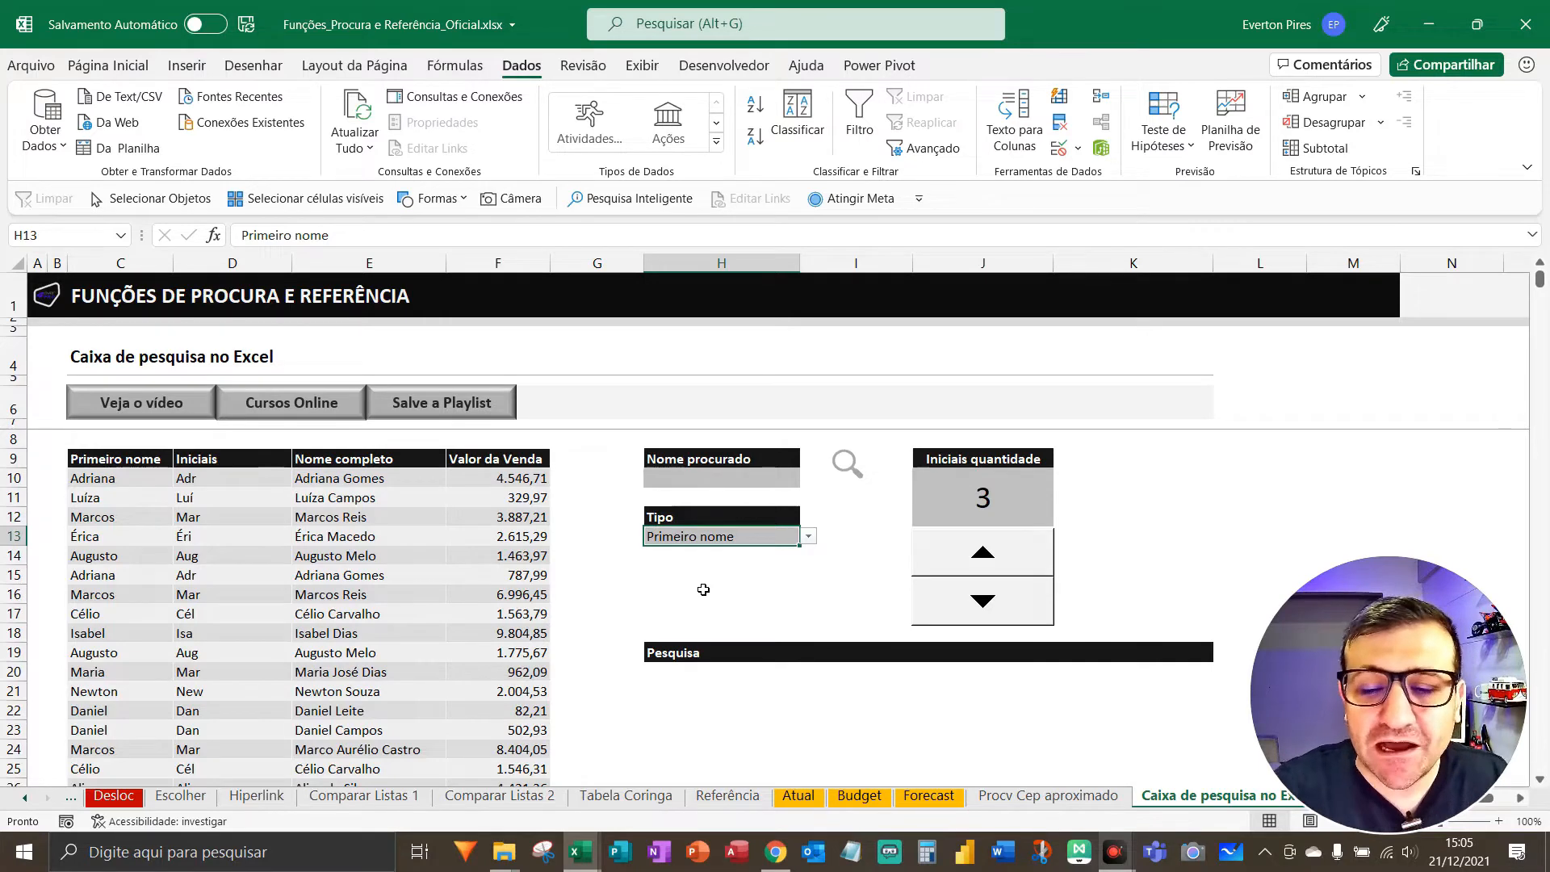
- Insert an ActiveX text box (Caixa de Texto) below the Tipo cell, about 139 wide and 33 high
left_click(703, 580)
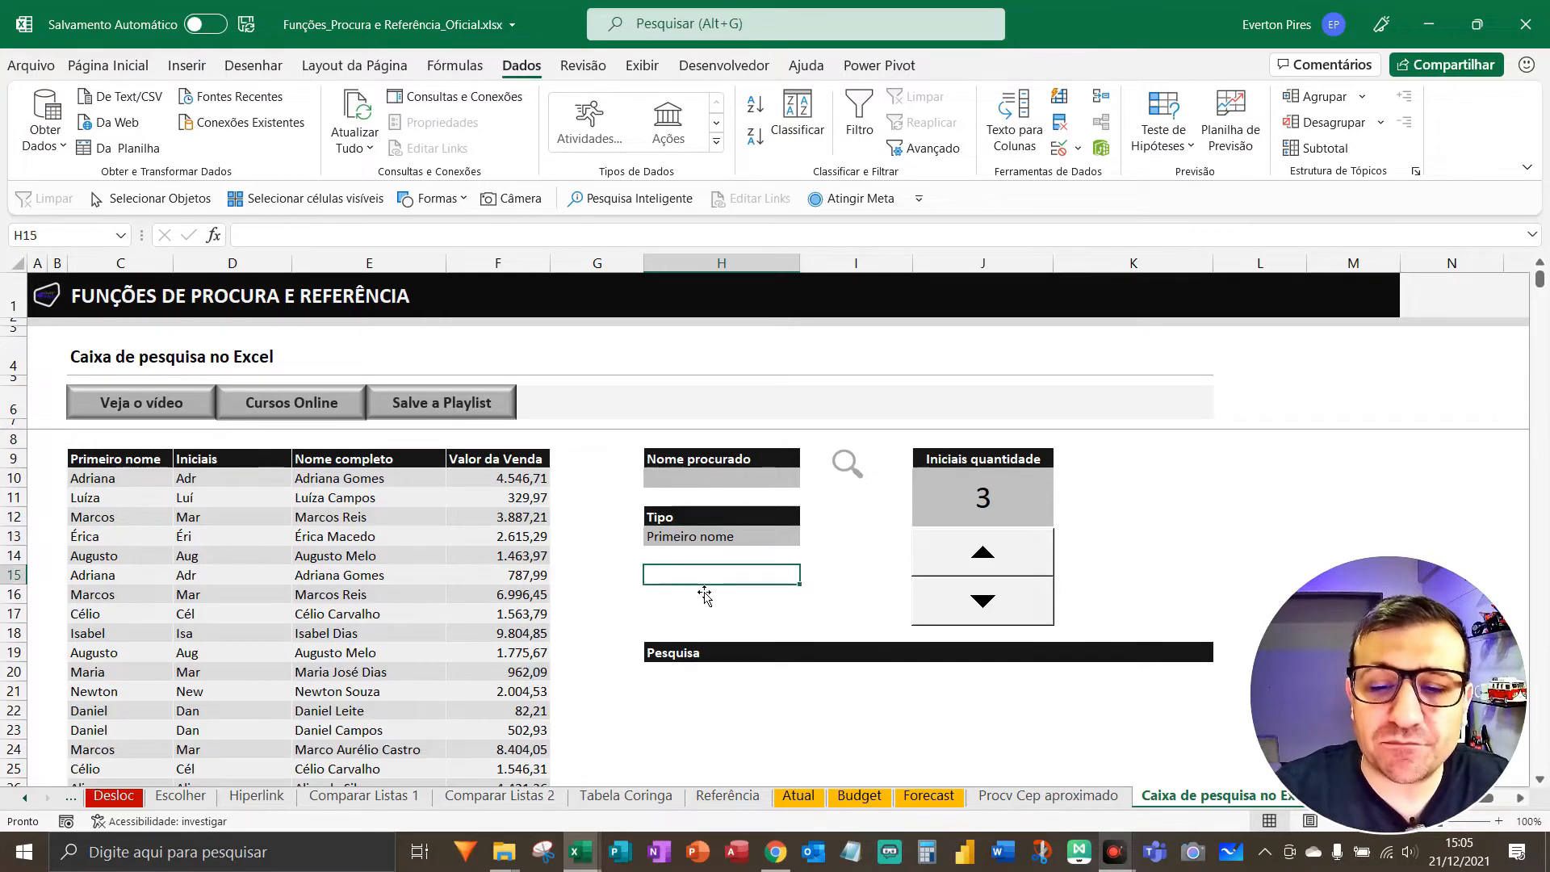
left_click(759, 77)
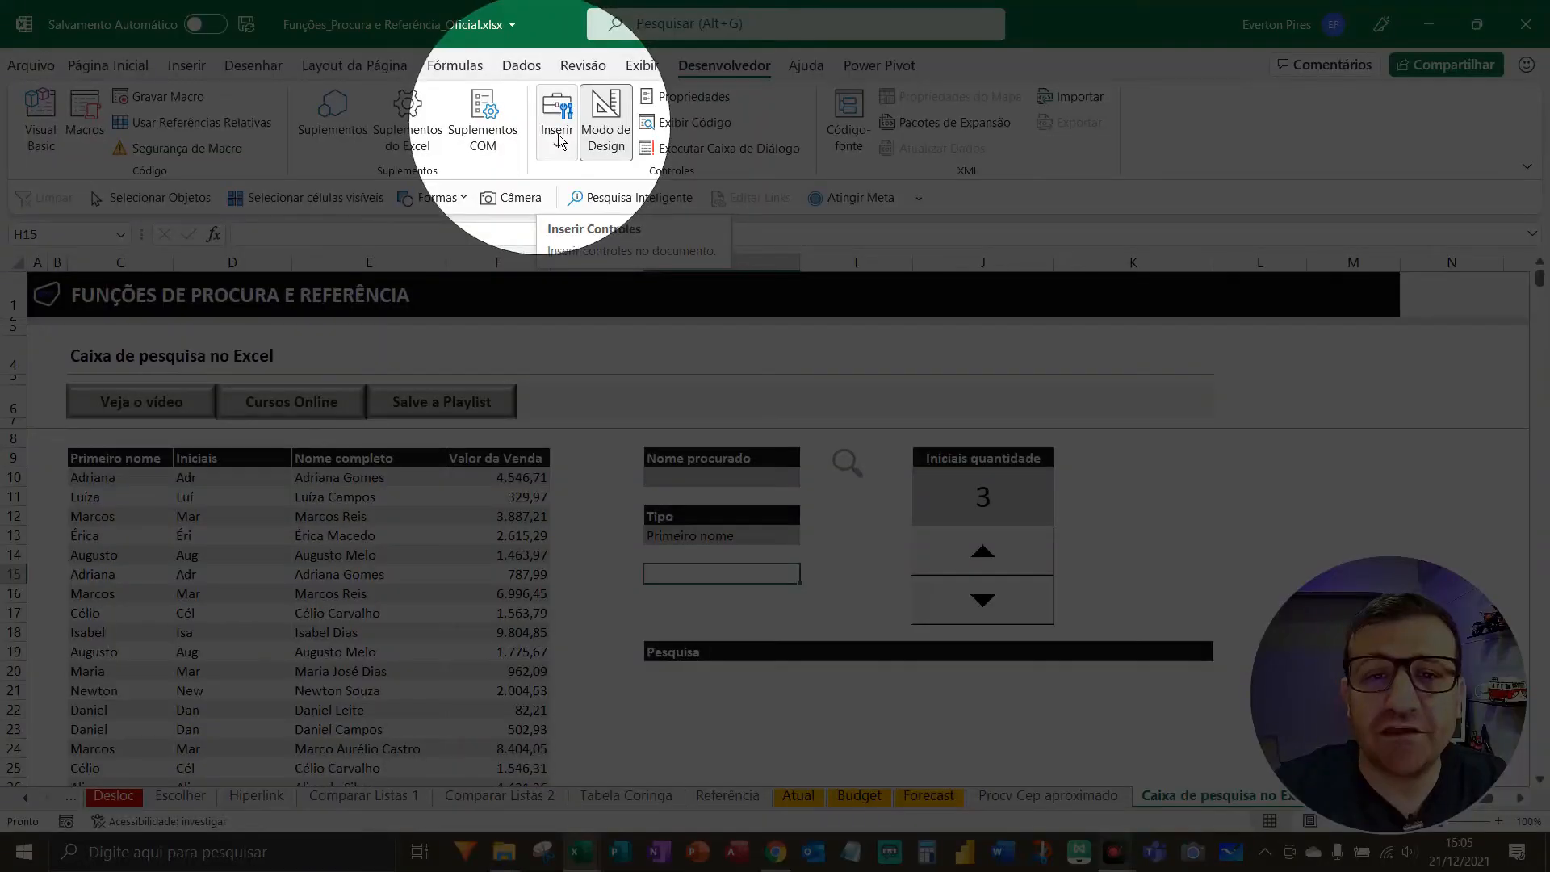
left_click(551, 136)
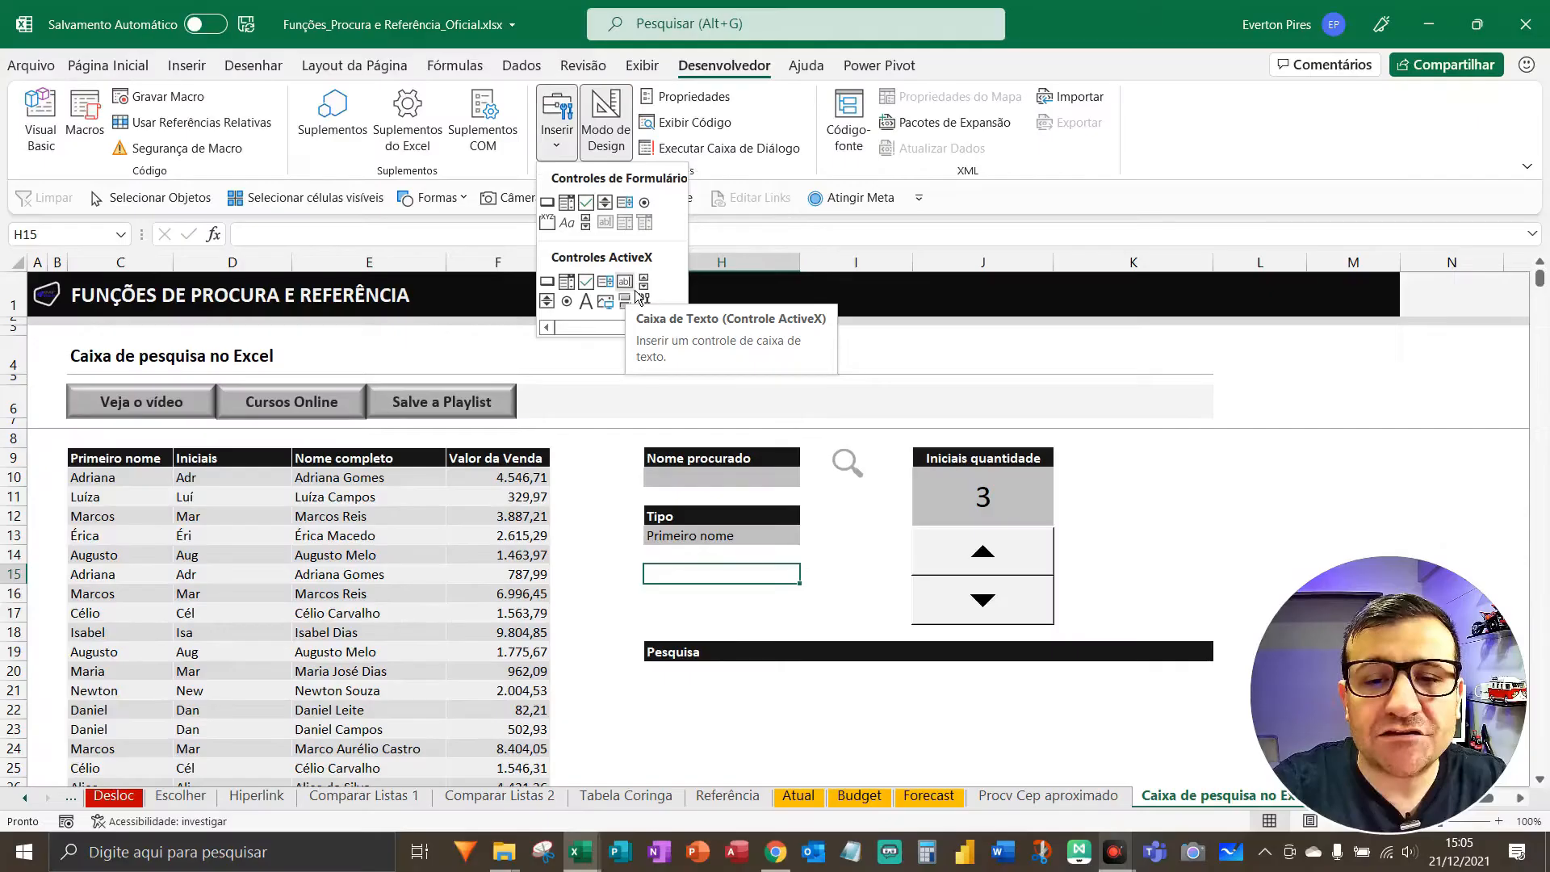
left_click(636, 292)
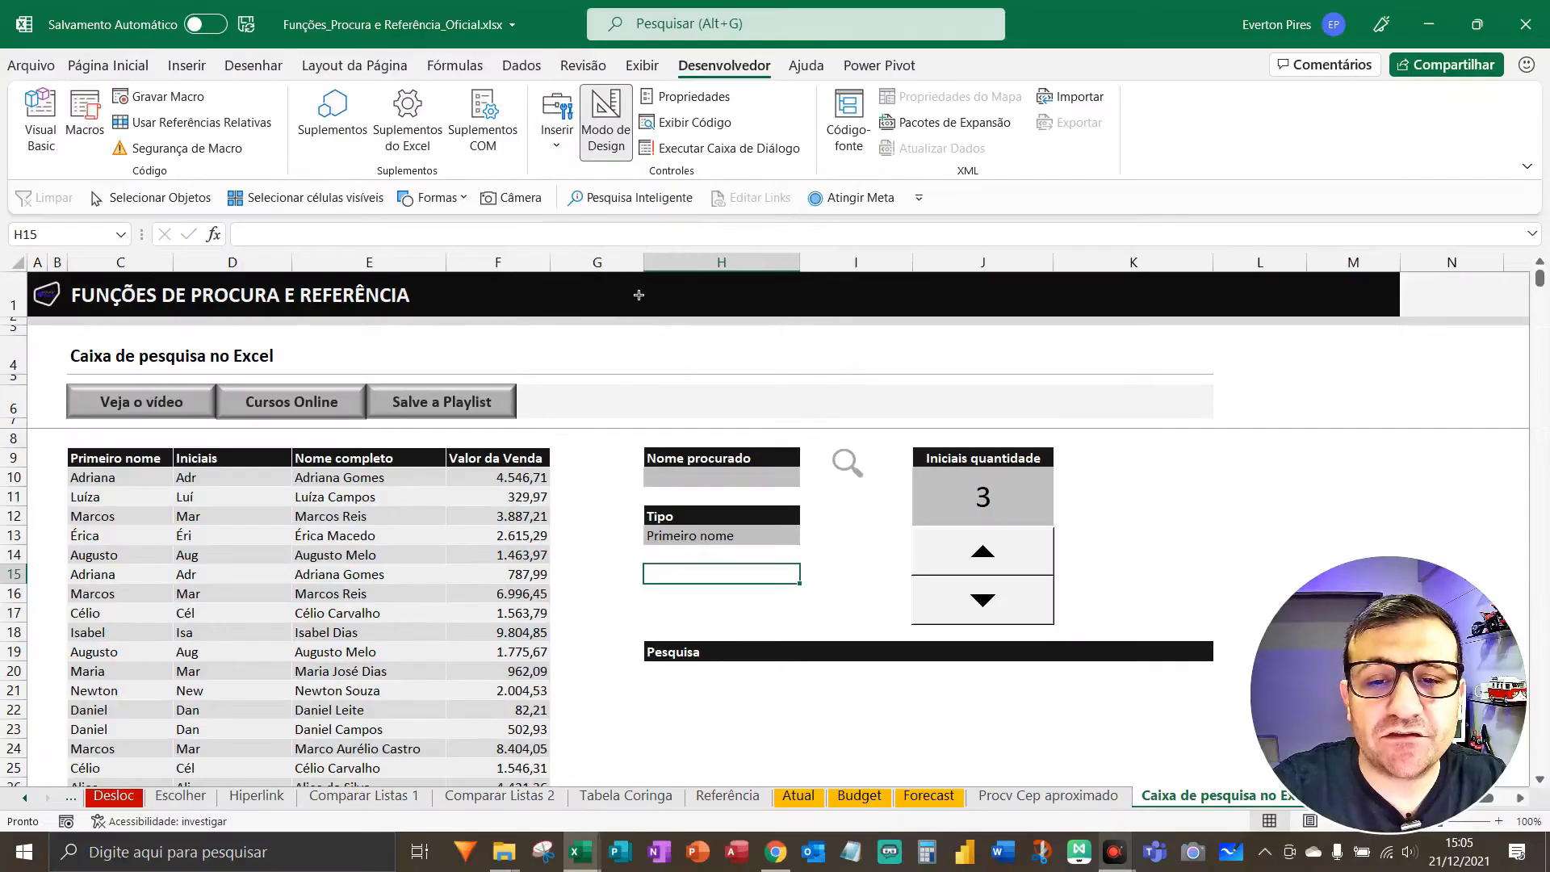
left_click_drag(656, 578, 830, 622)
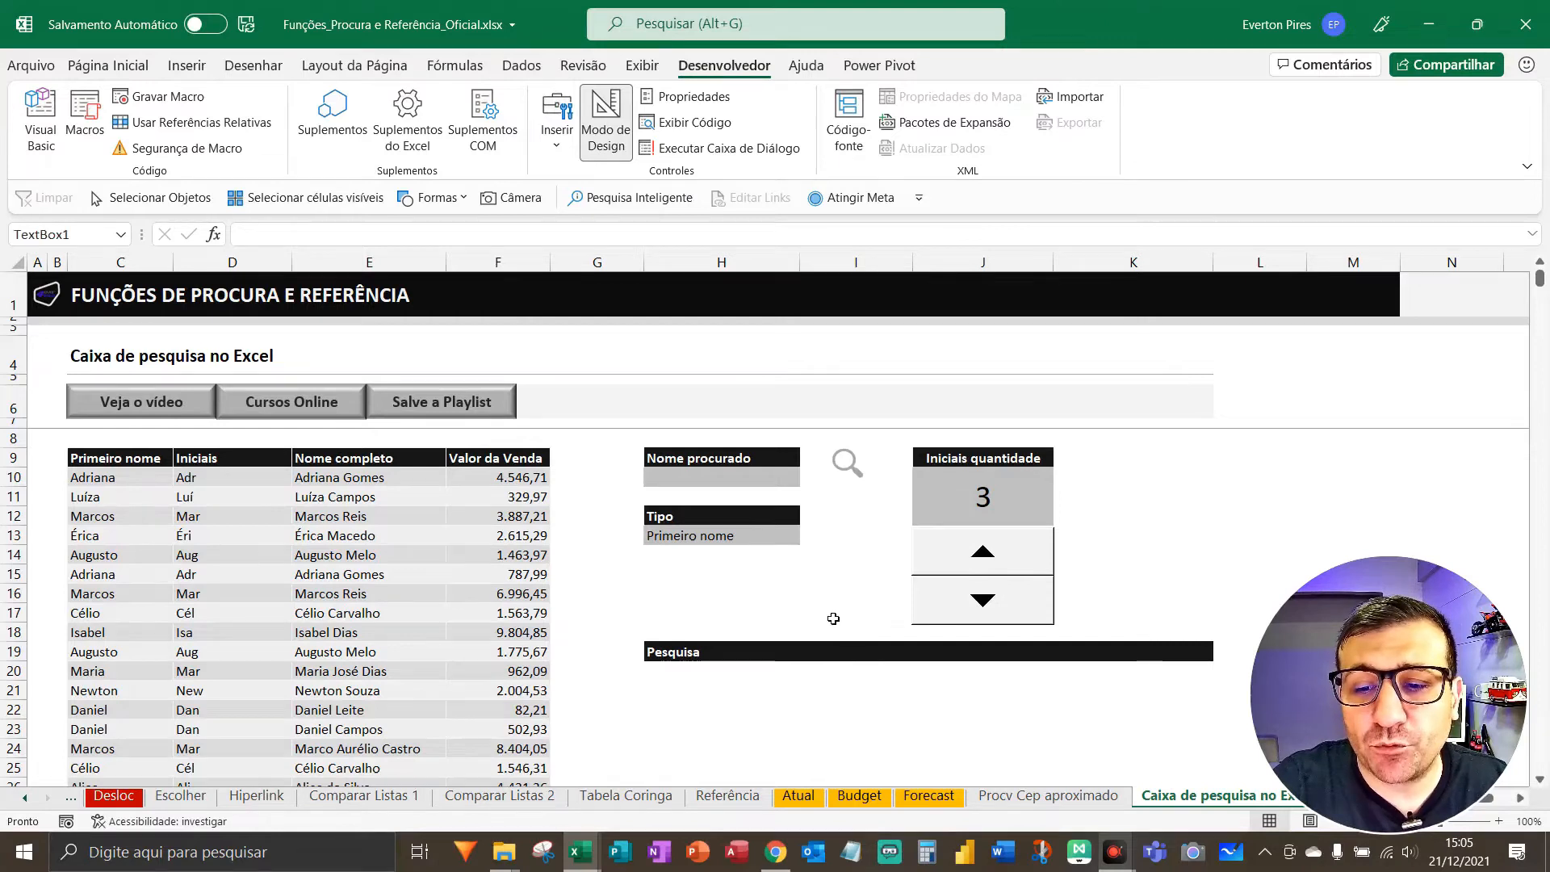
left_click_drag(766, 572, 766, 578)
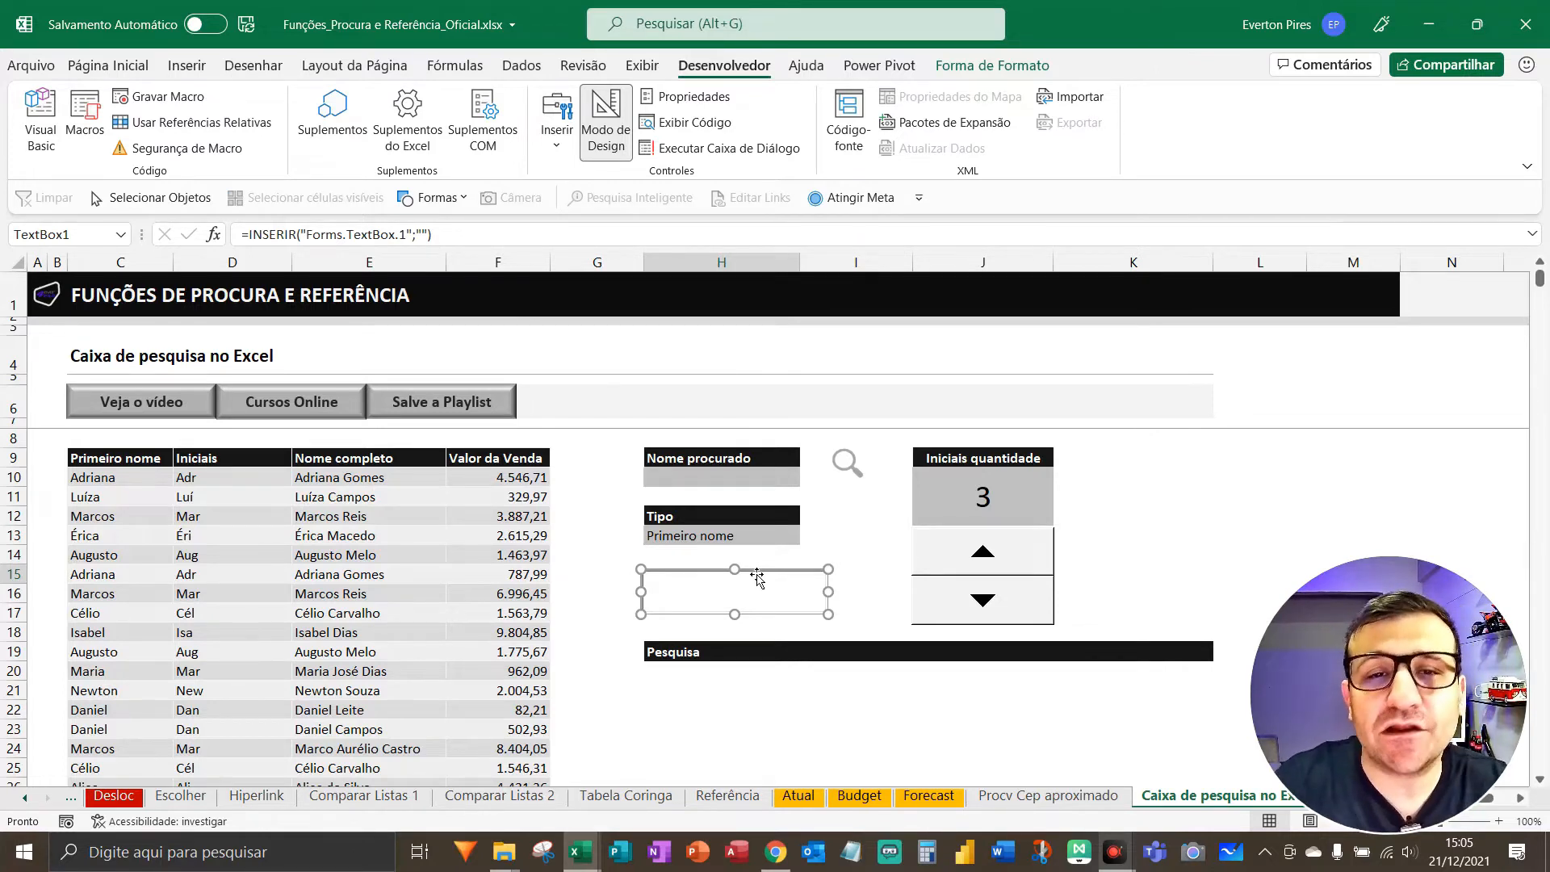
left_click(843, 544)
left_click(798, 582)
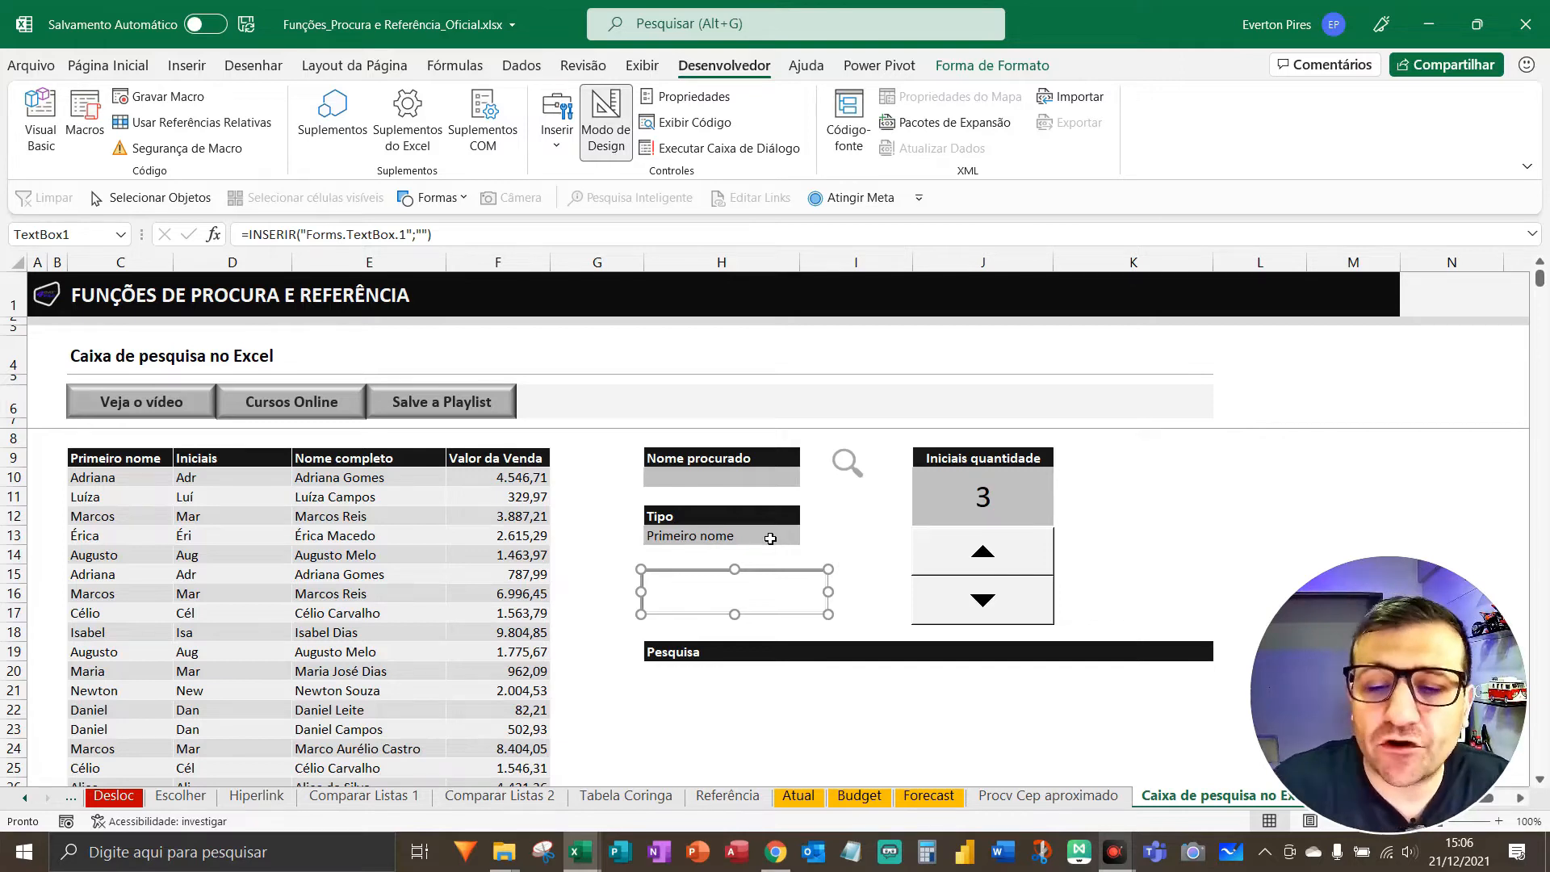
left_click(871, 559)
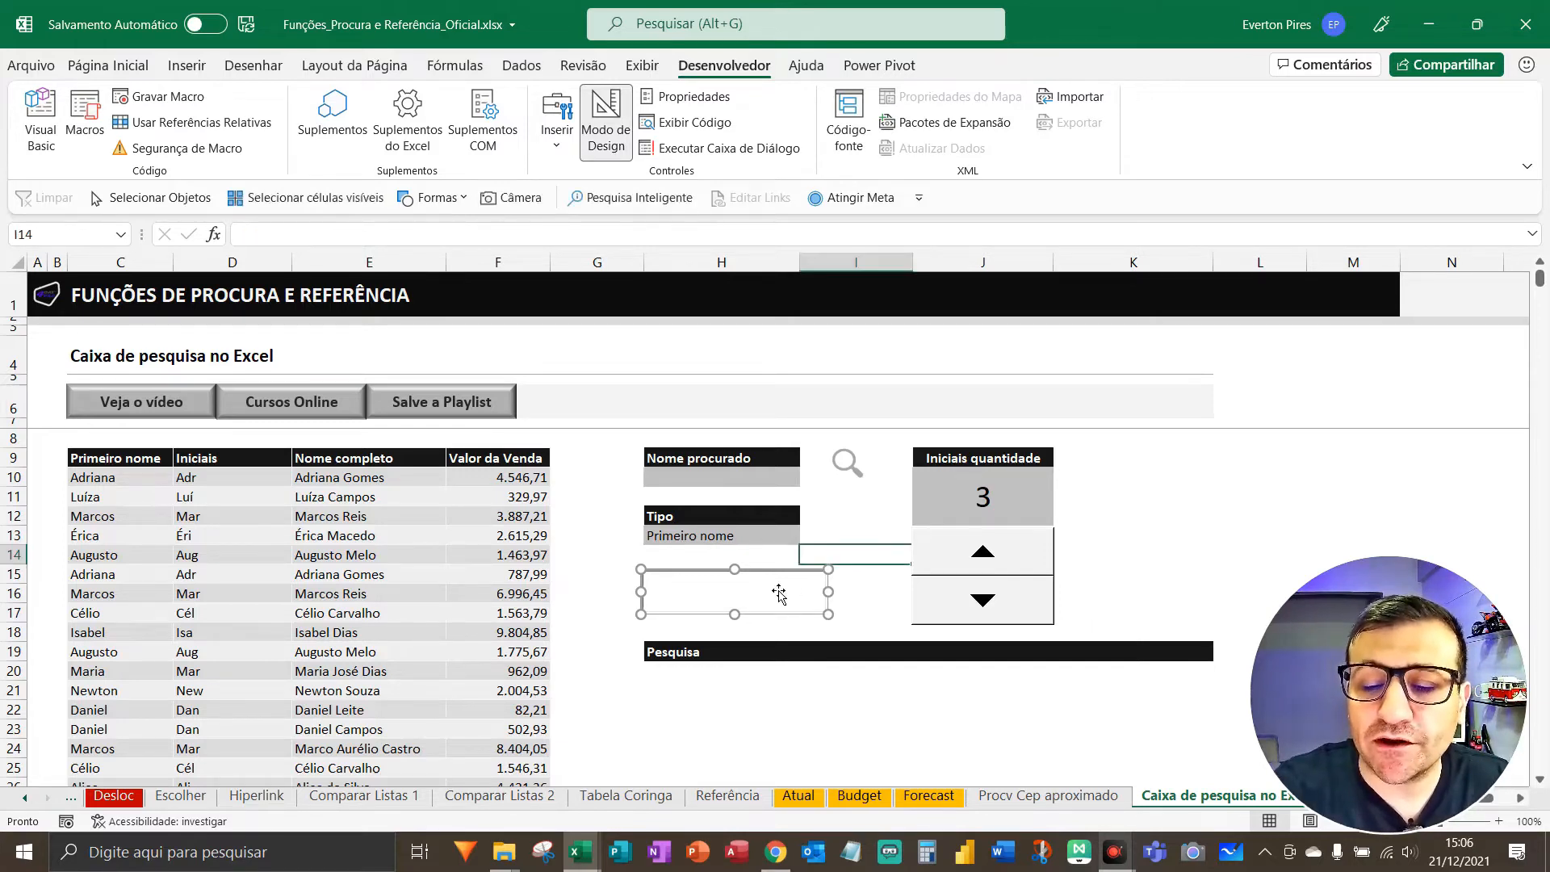
left_click(776, 581)
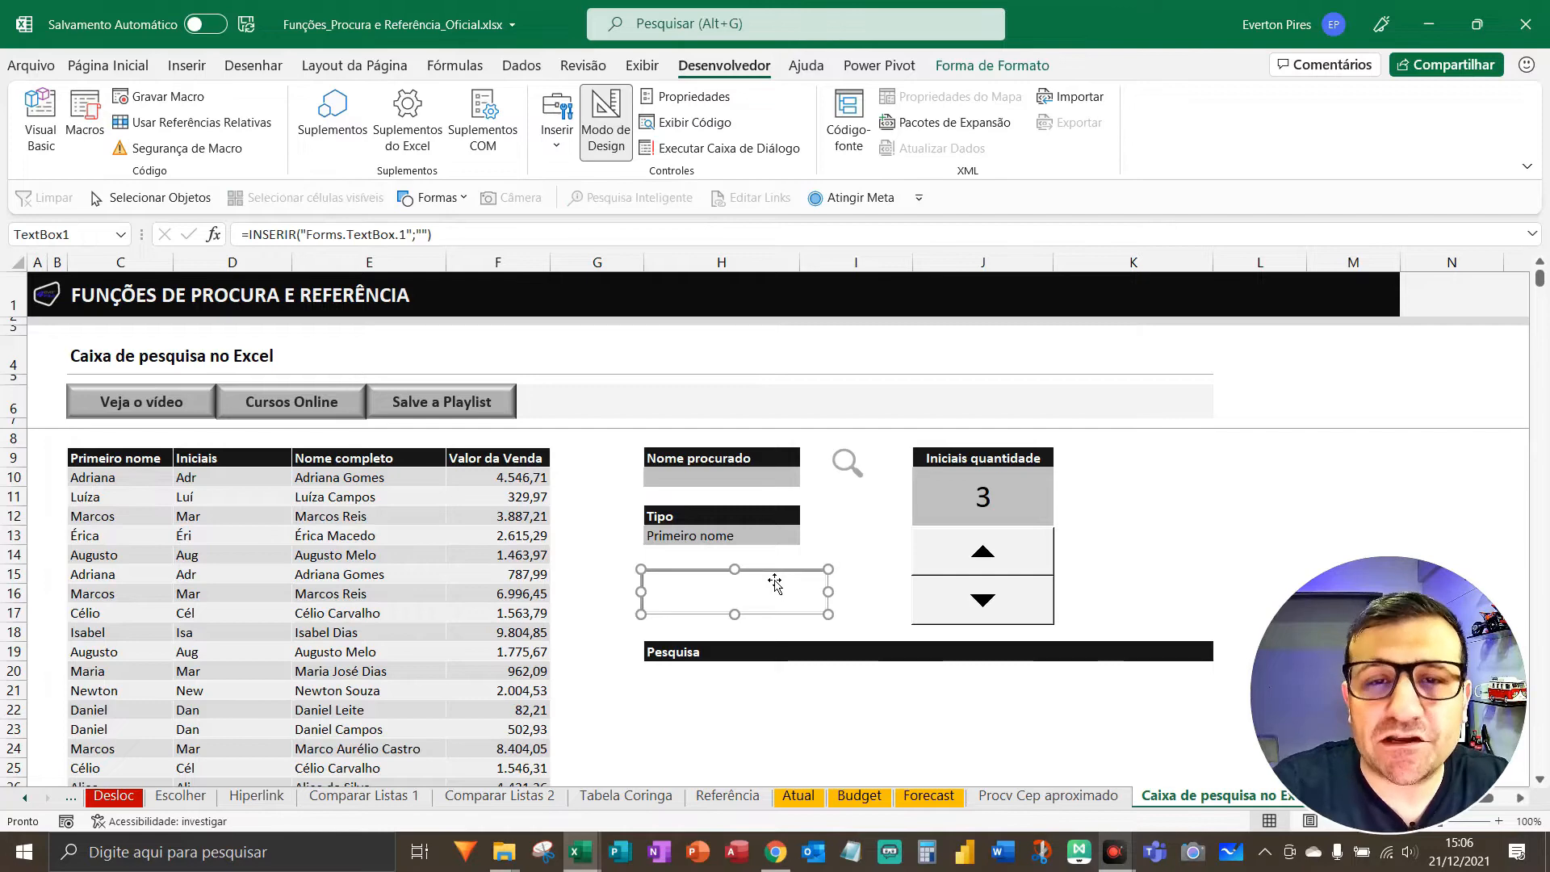
key("F5")
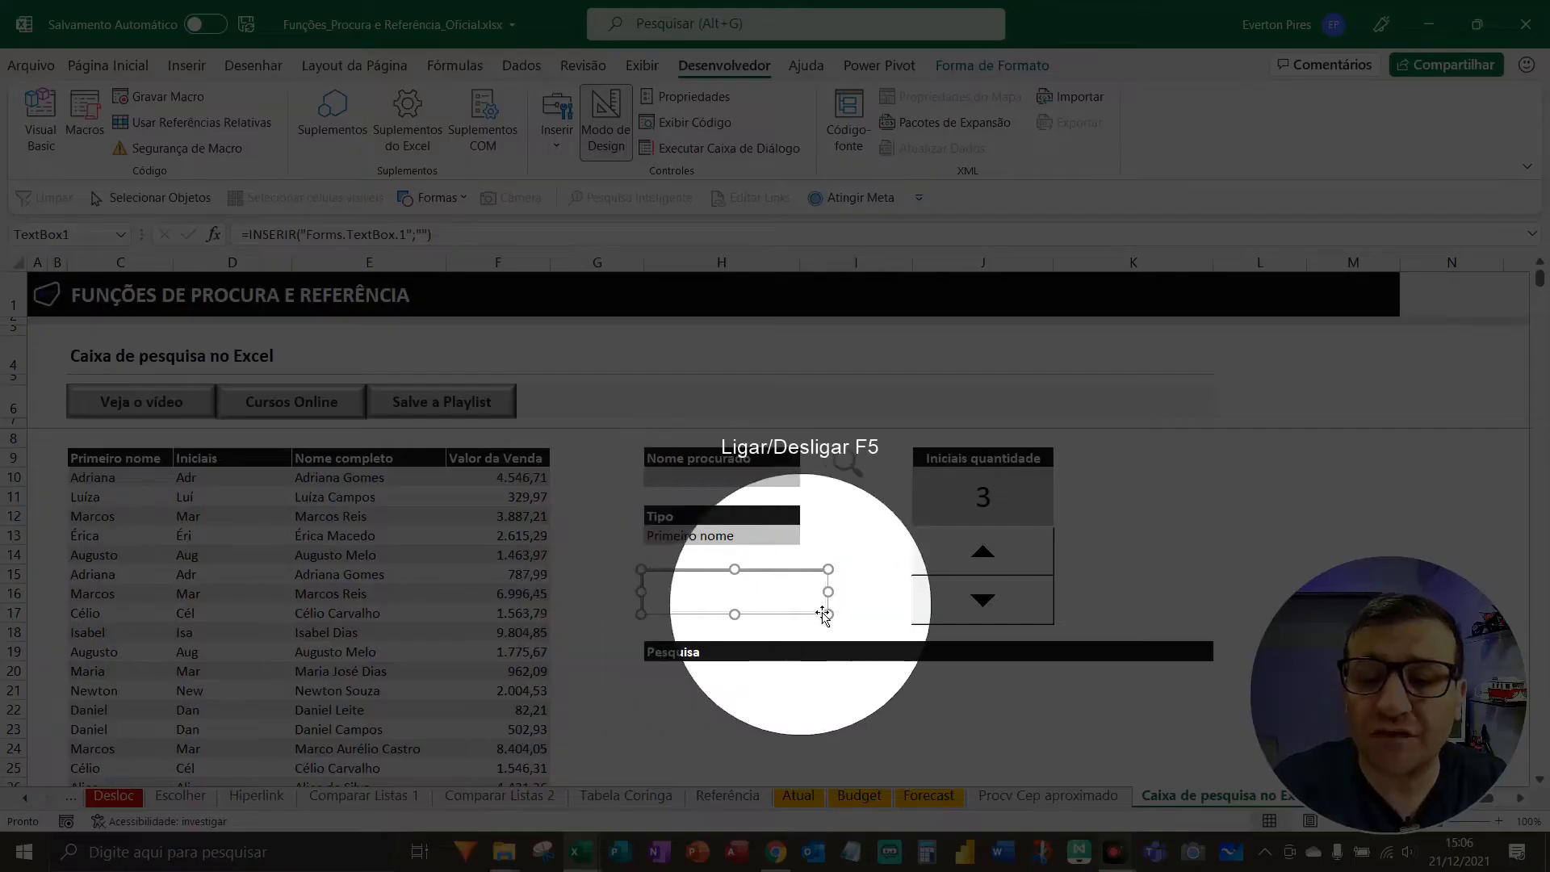
key("F5")
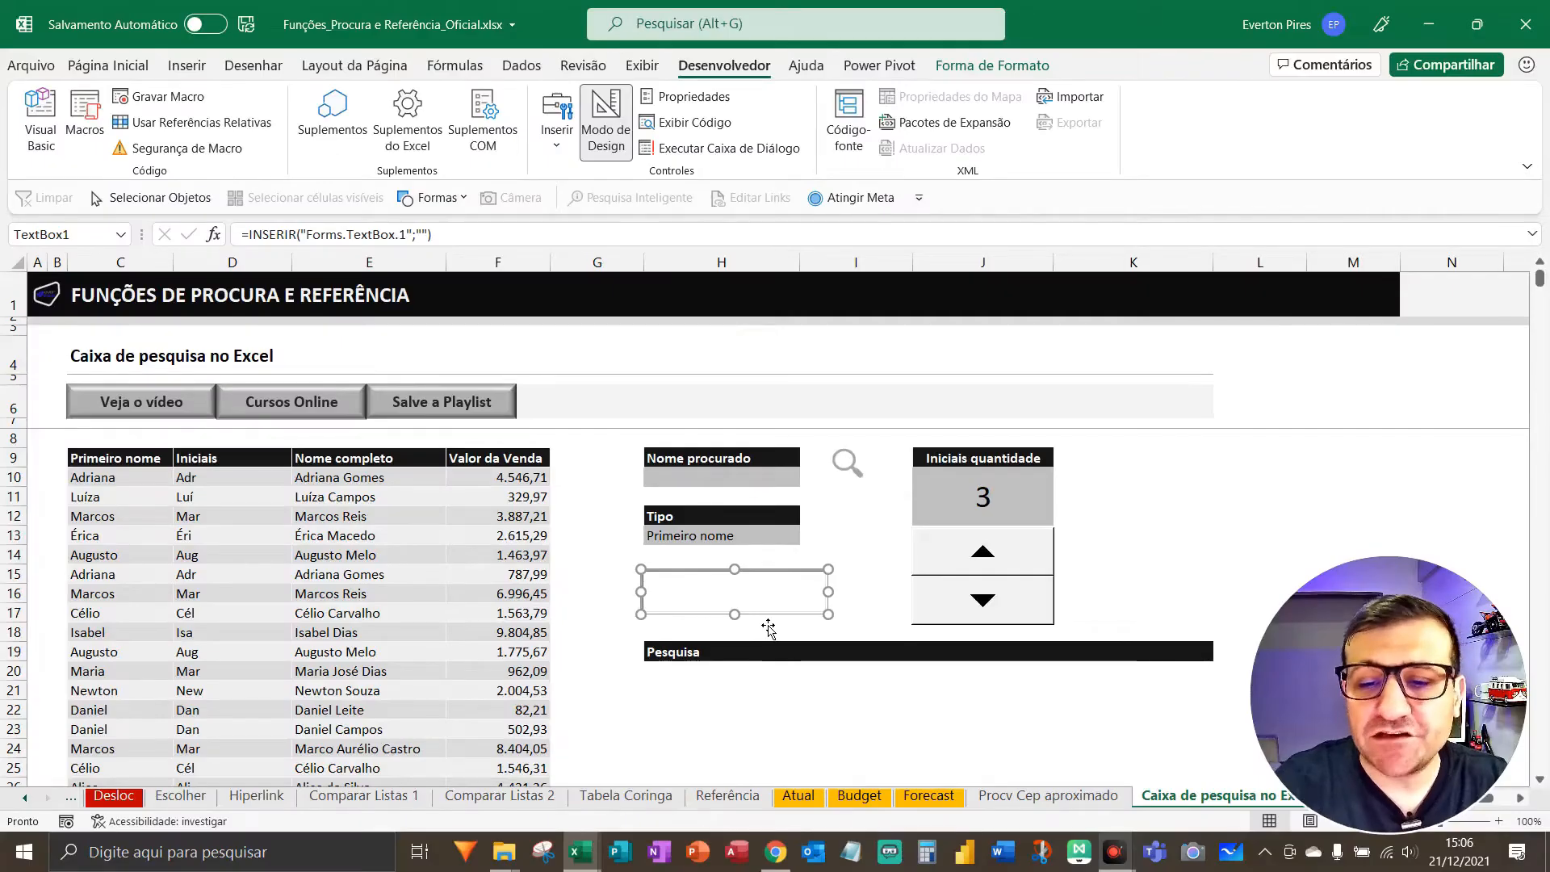
key("F5")
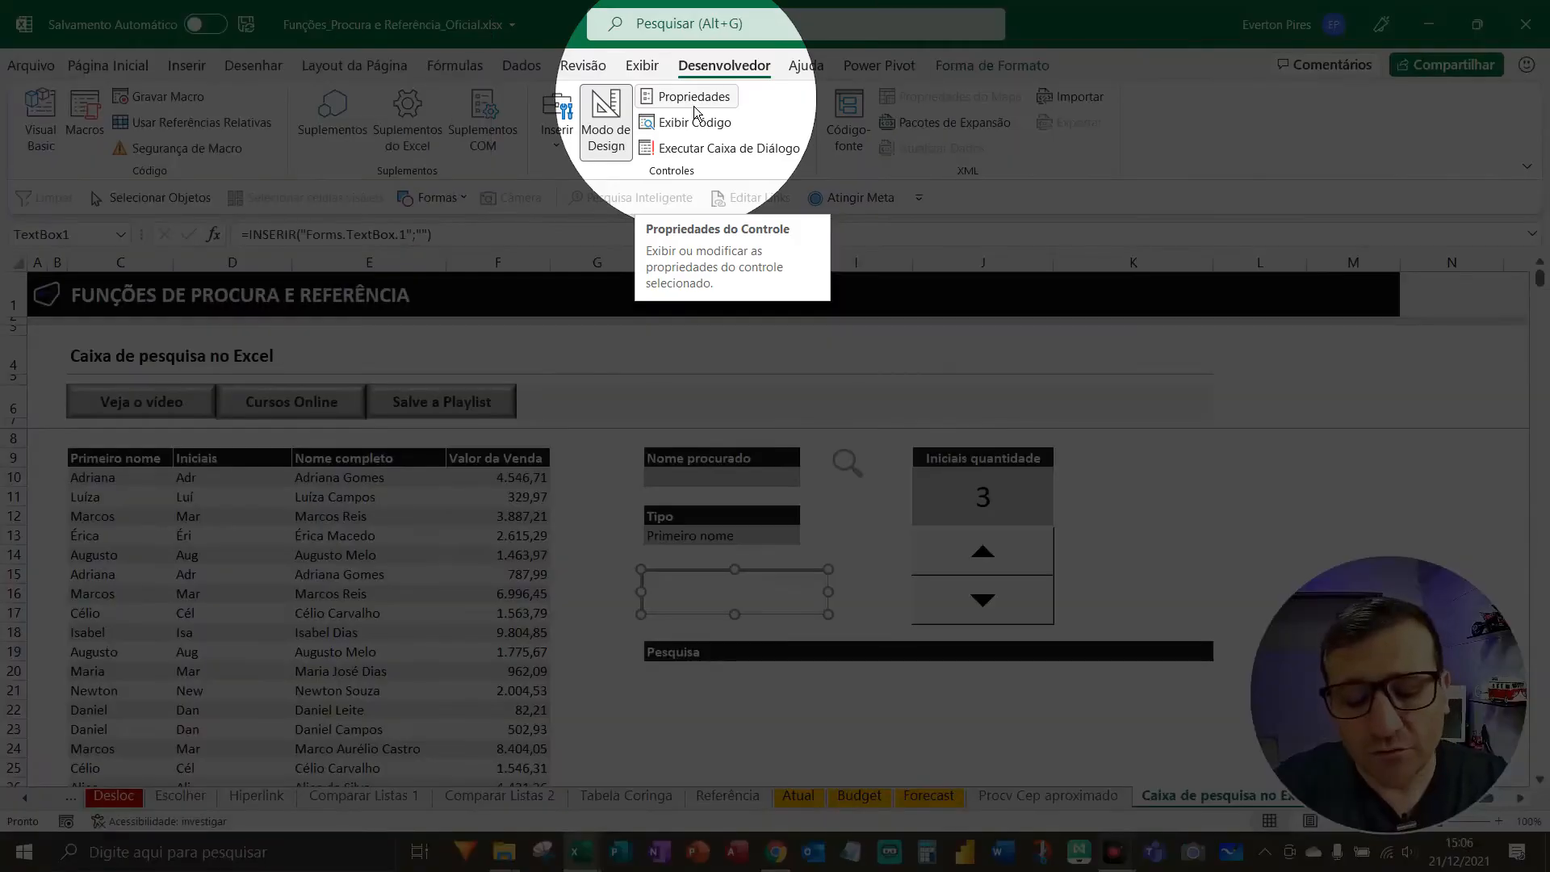
key("F5")
- Open the text box's properties and examine the LinkedCell property
left_click(694, 104)
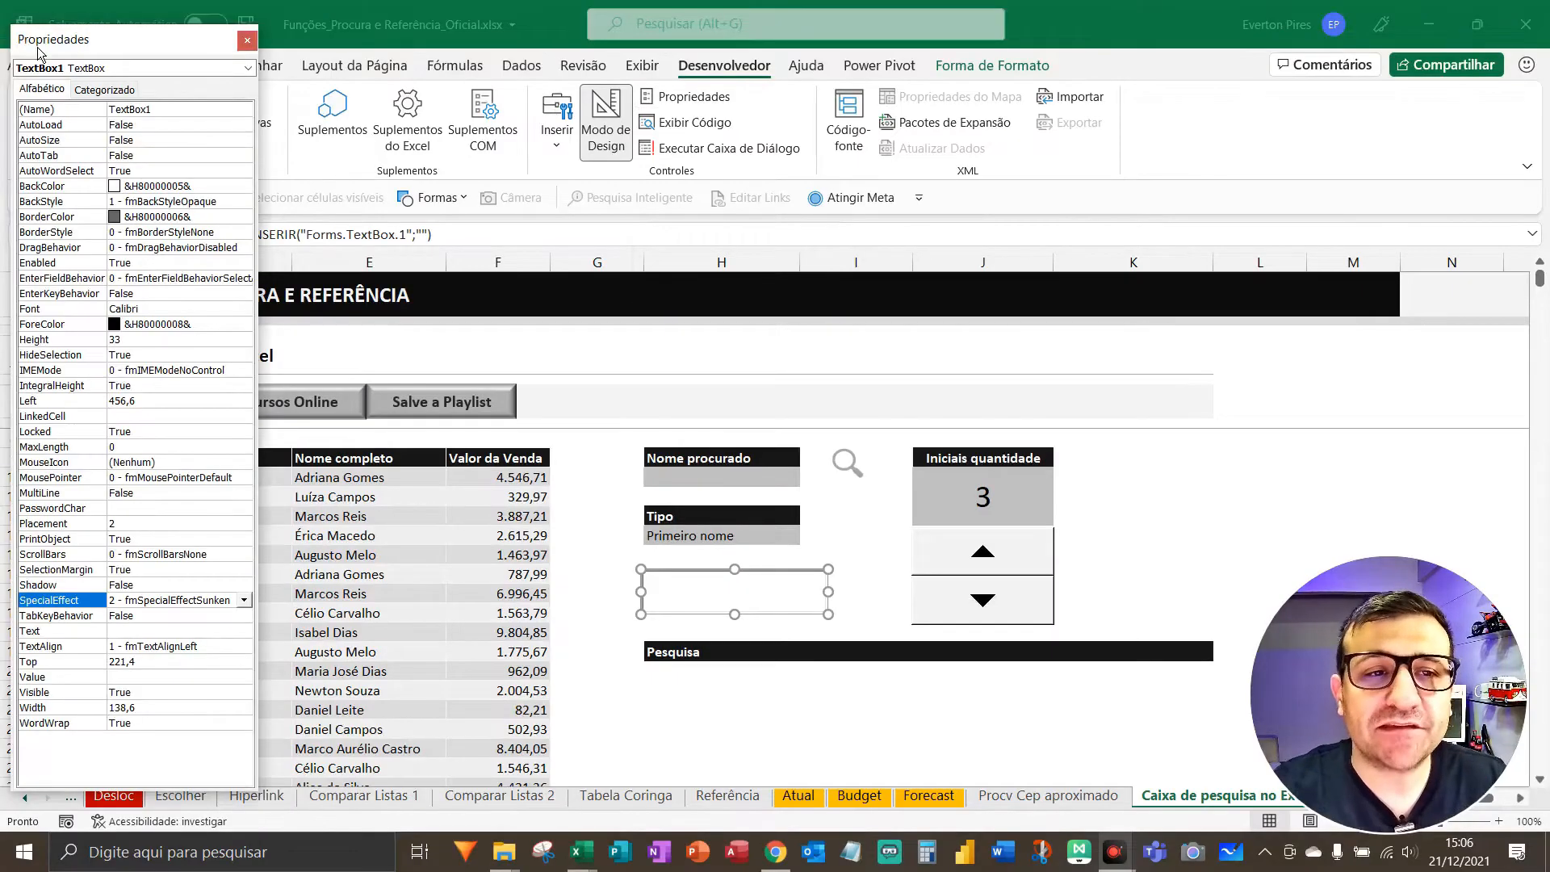
key("F6")
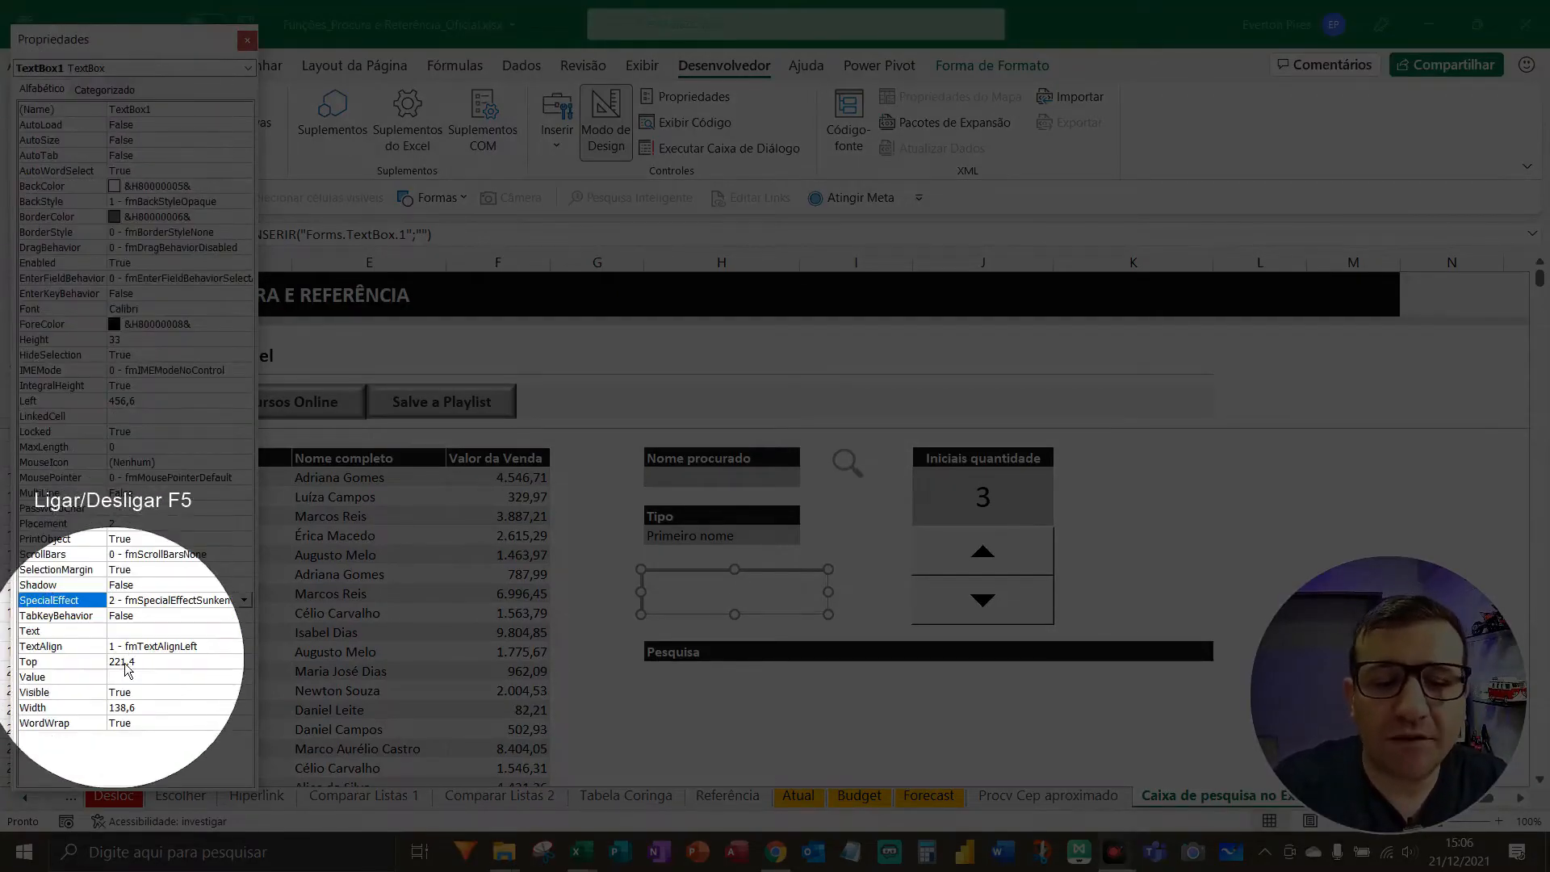
key("F5")
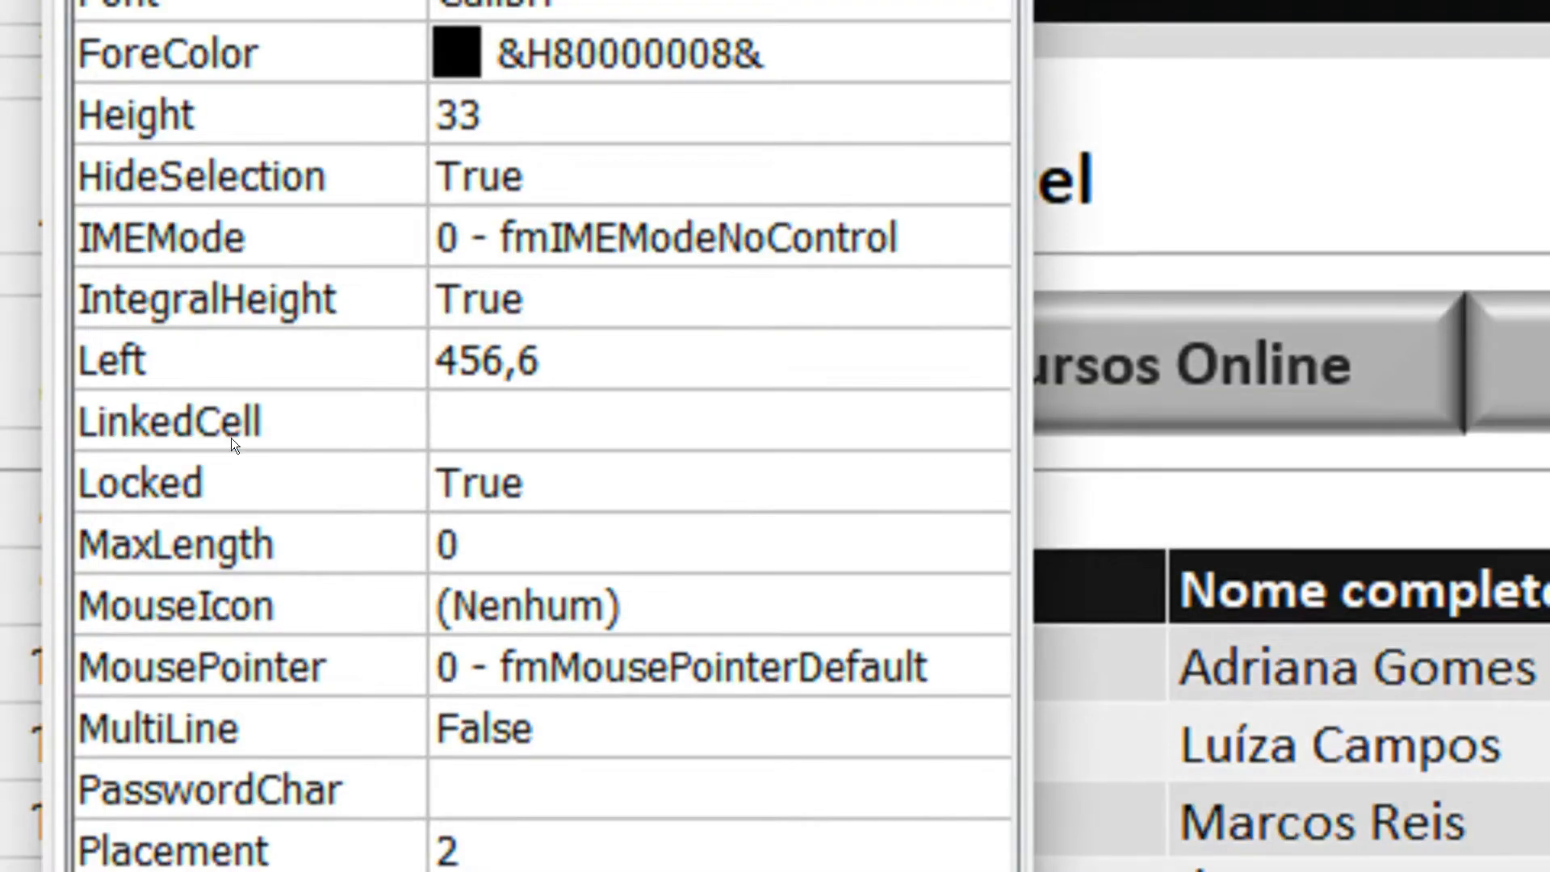
mouse_move(880, 121)
left_mouse_down()
mouse_move(657, 229)
mouse_move(519, 400)
mouse_move(525, 426)
mouse_move(550, 431)
left_mouse_up()
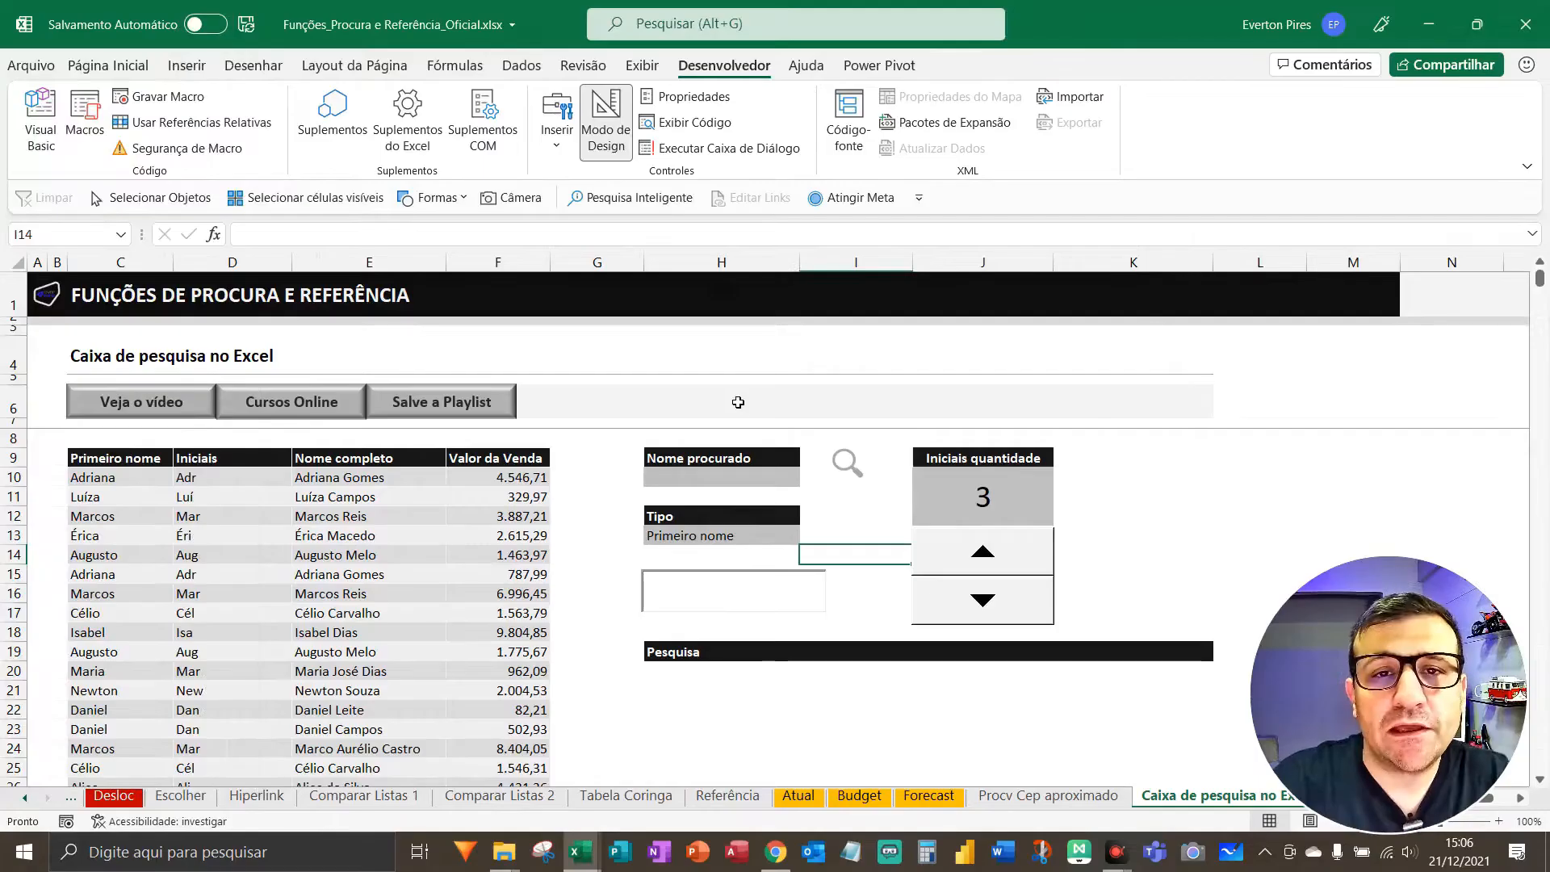
- Link the text box to the Nome procurado cell by setting its LinkedCell property to h10
key("F5")
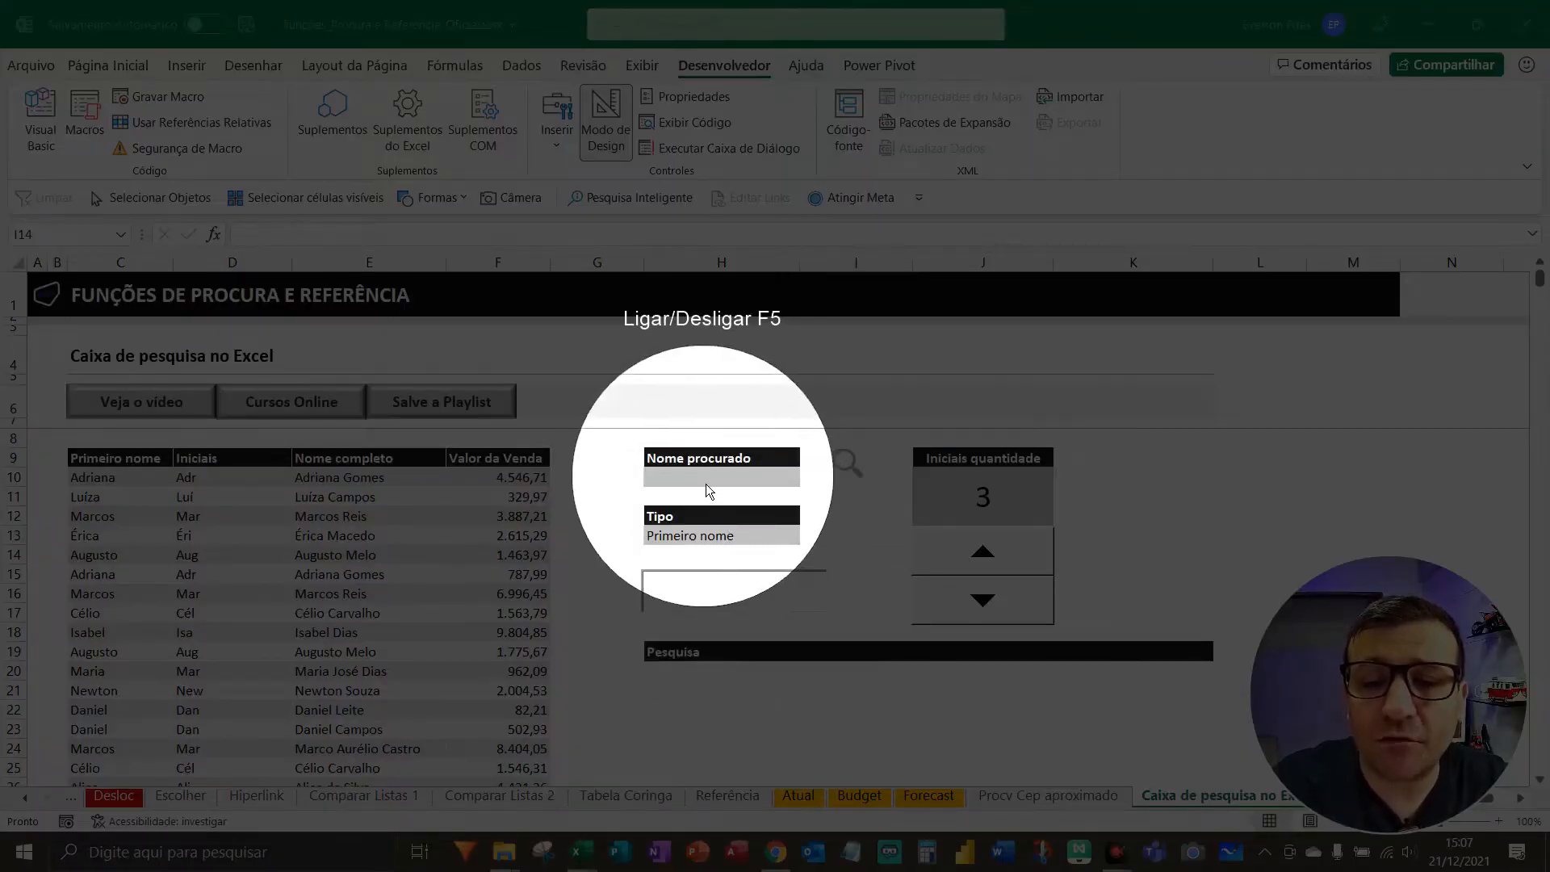
key("F5")
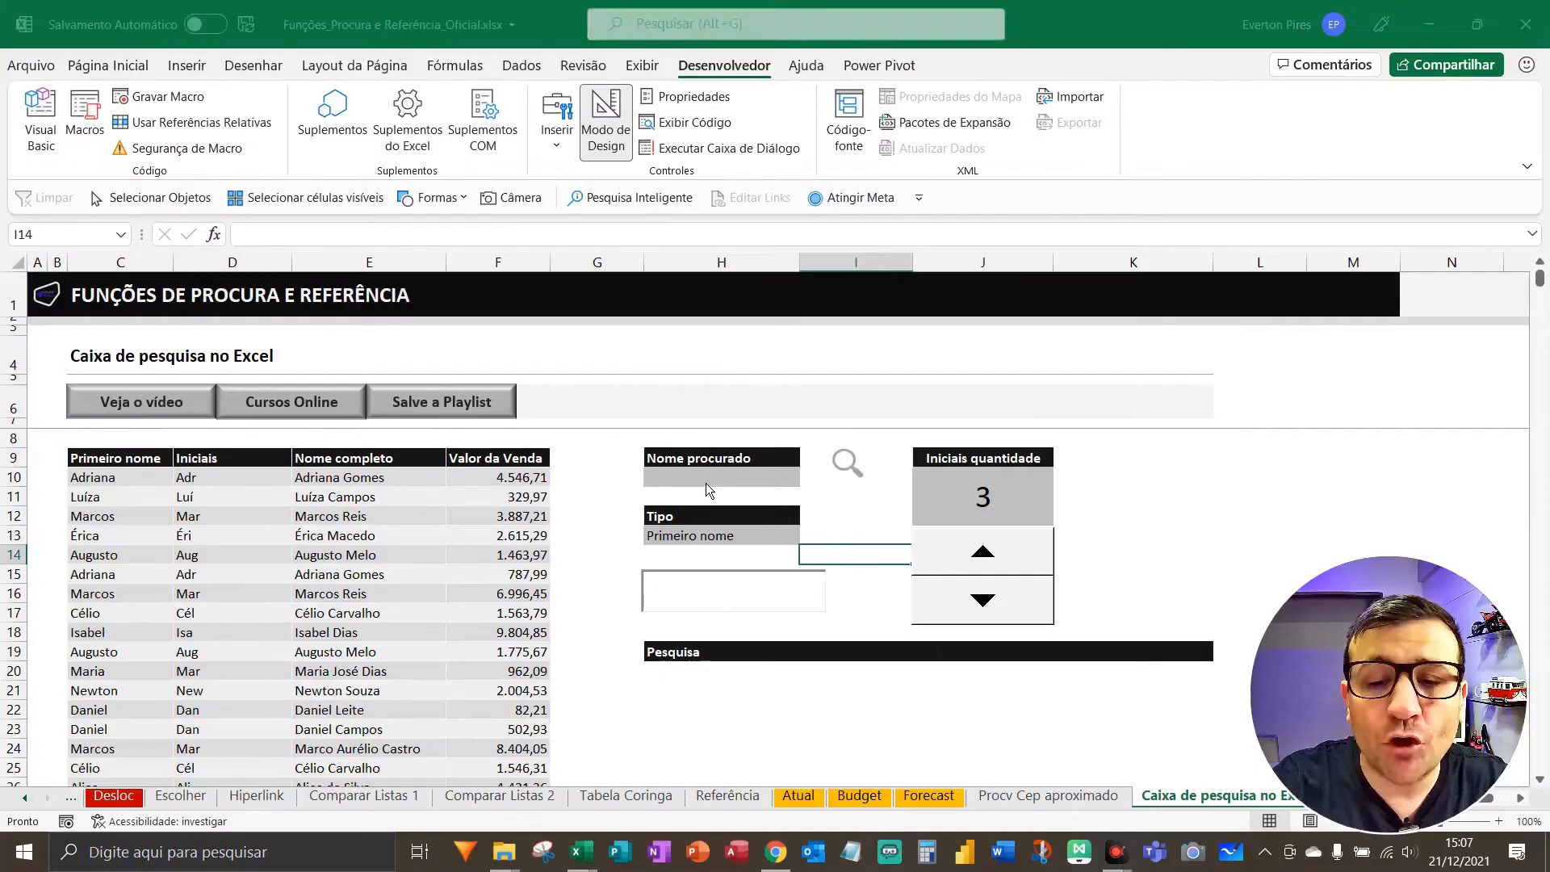
left_click(704, 480)
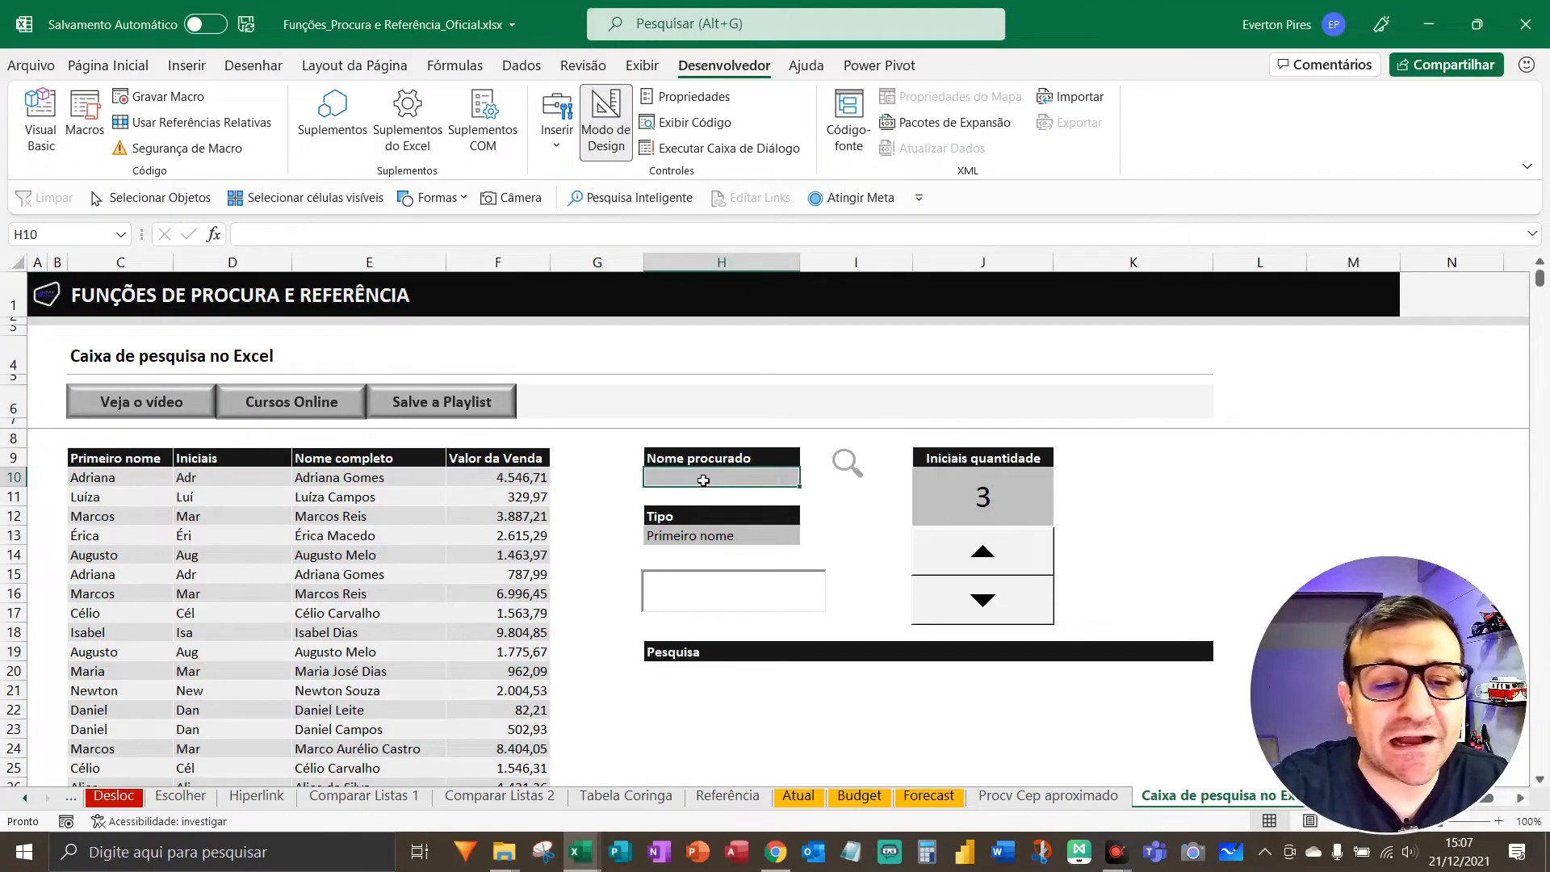
left_click(727, 586)
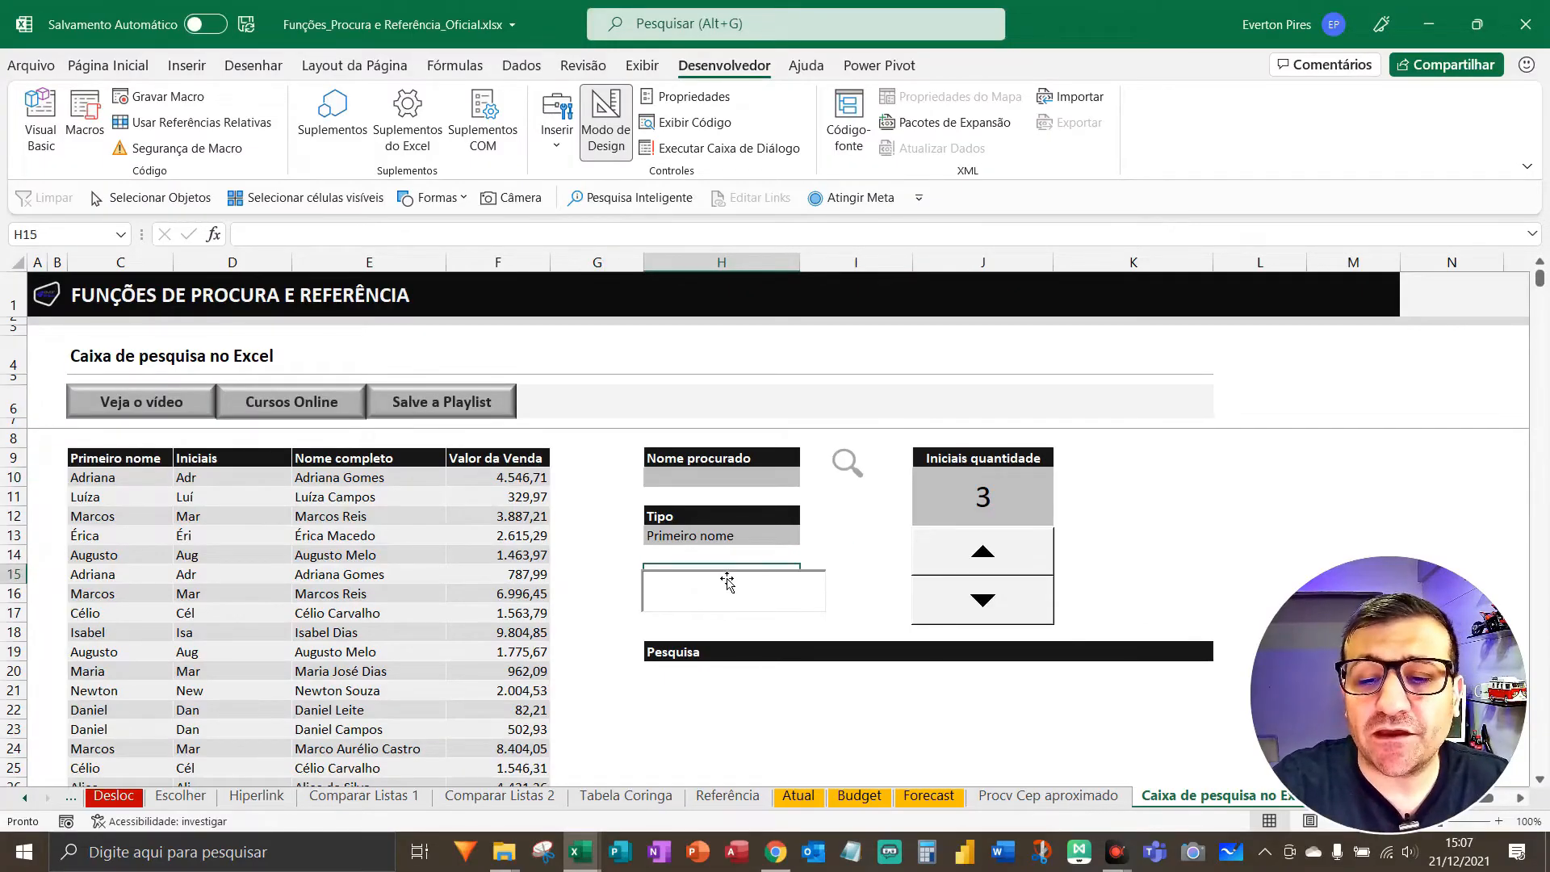
left_click(689, 105)
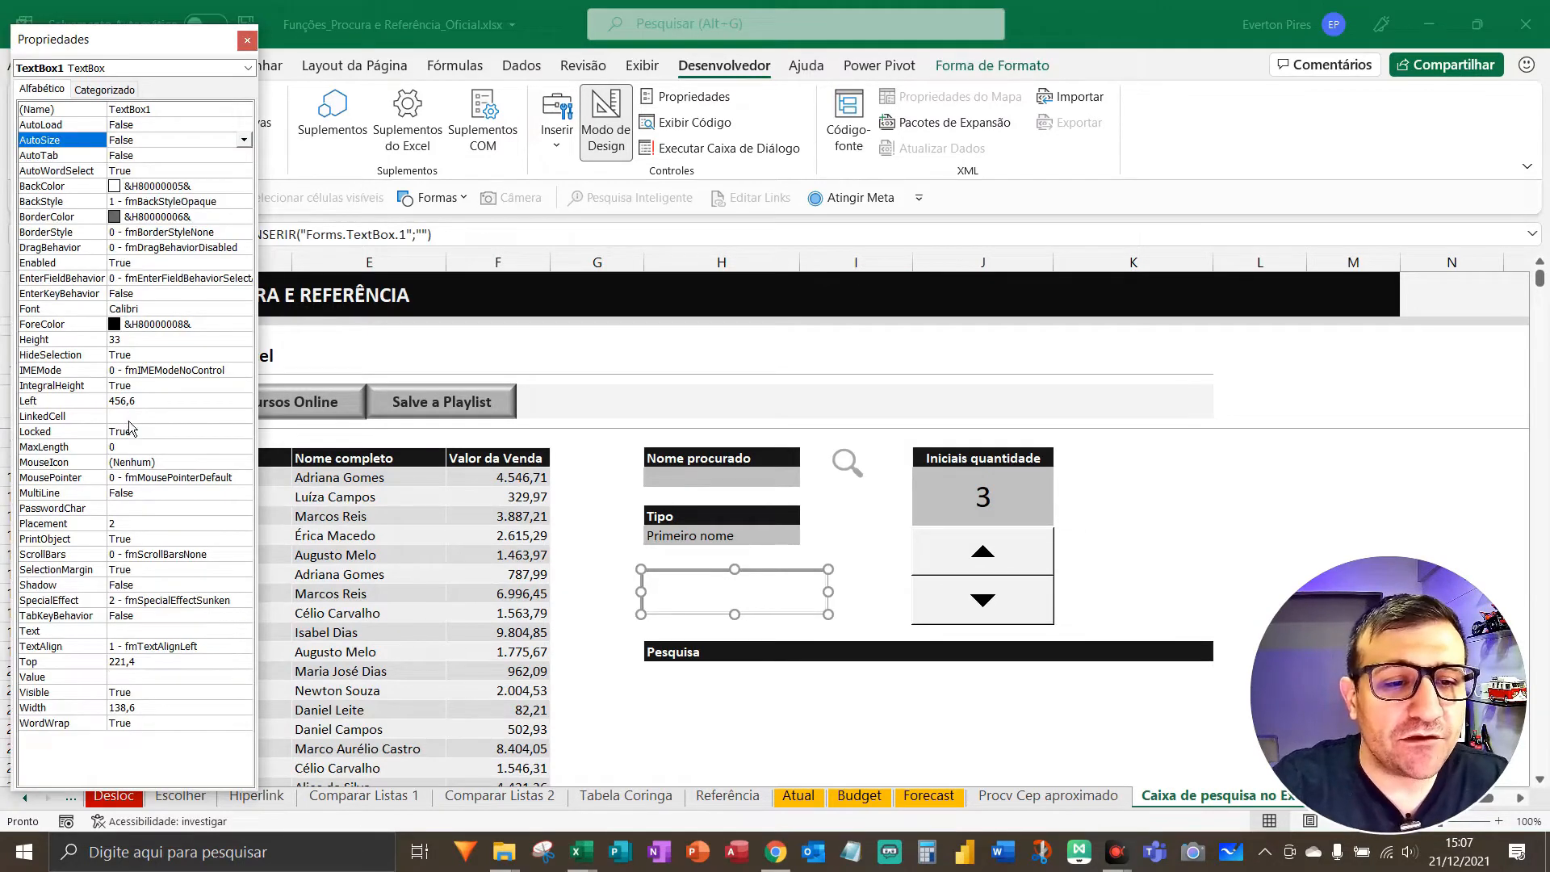
left_click(128, 419)
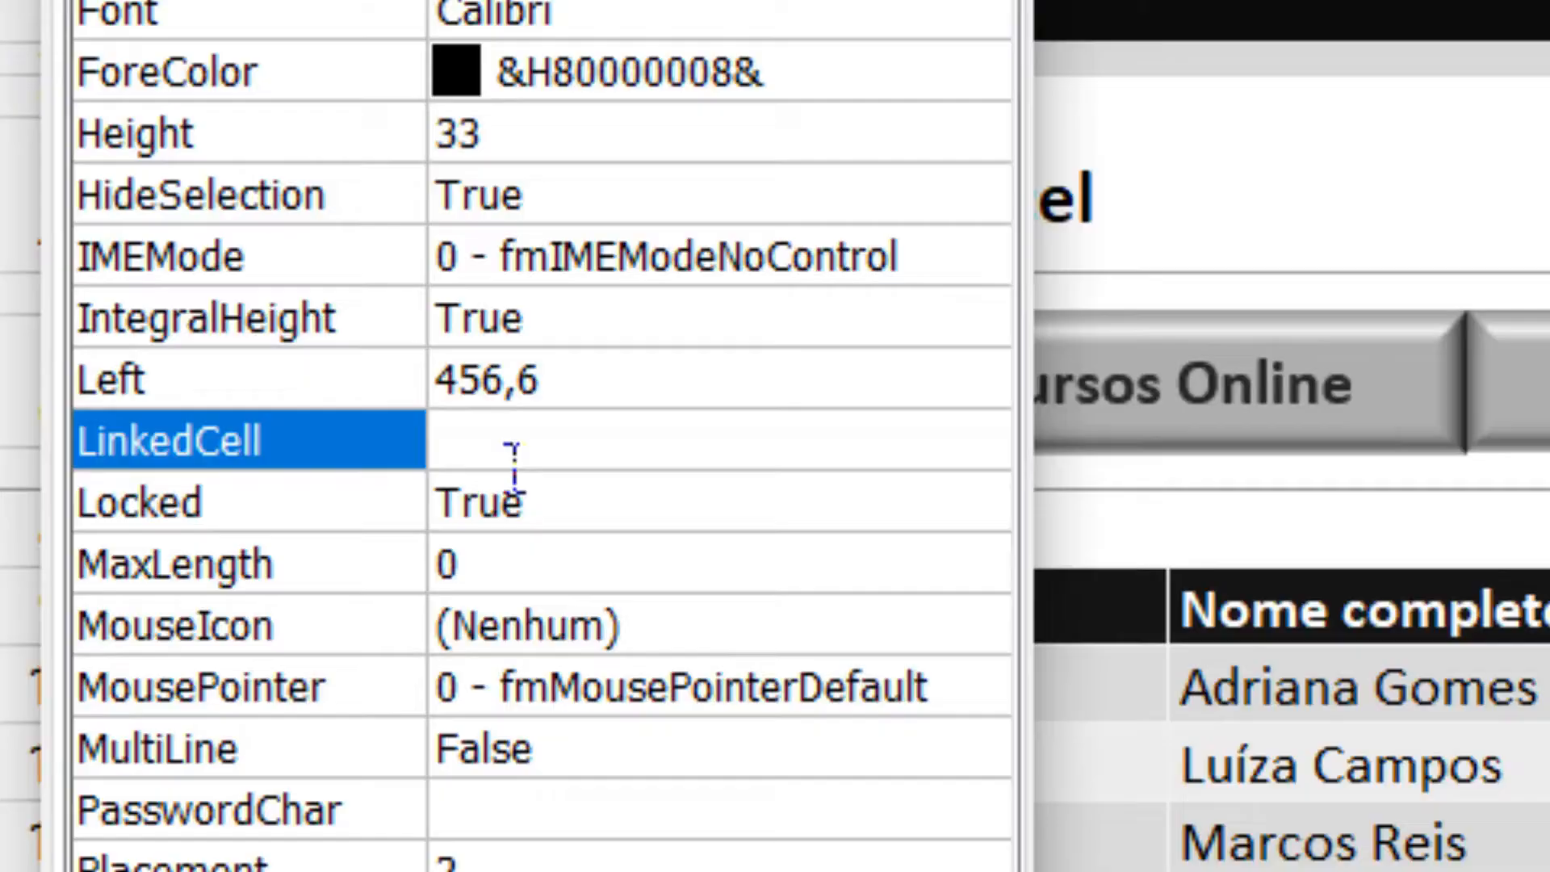
left_click(128, 421)
type("h")
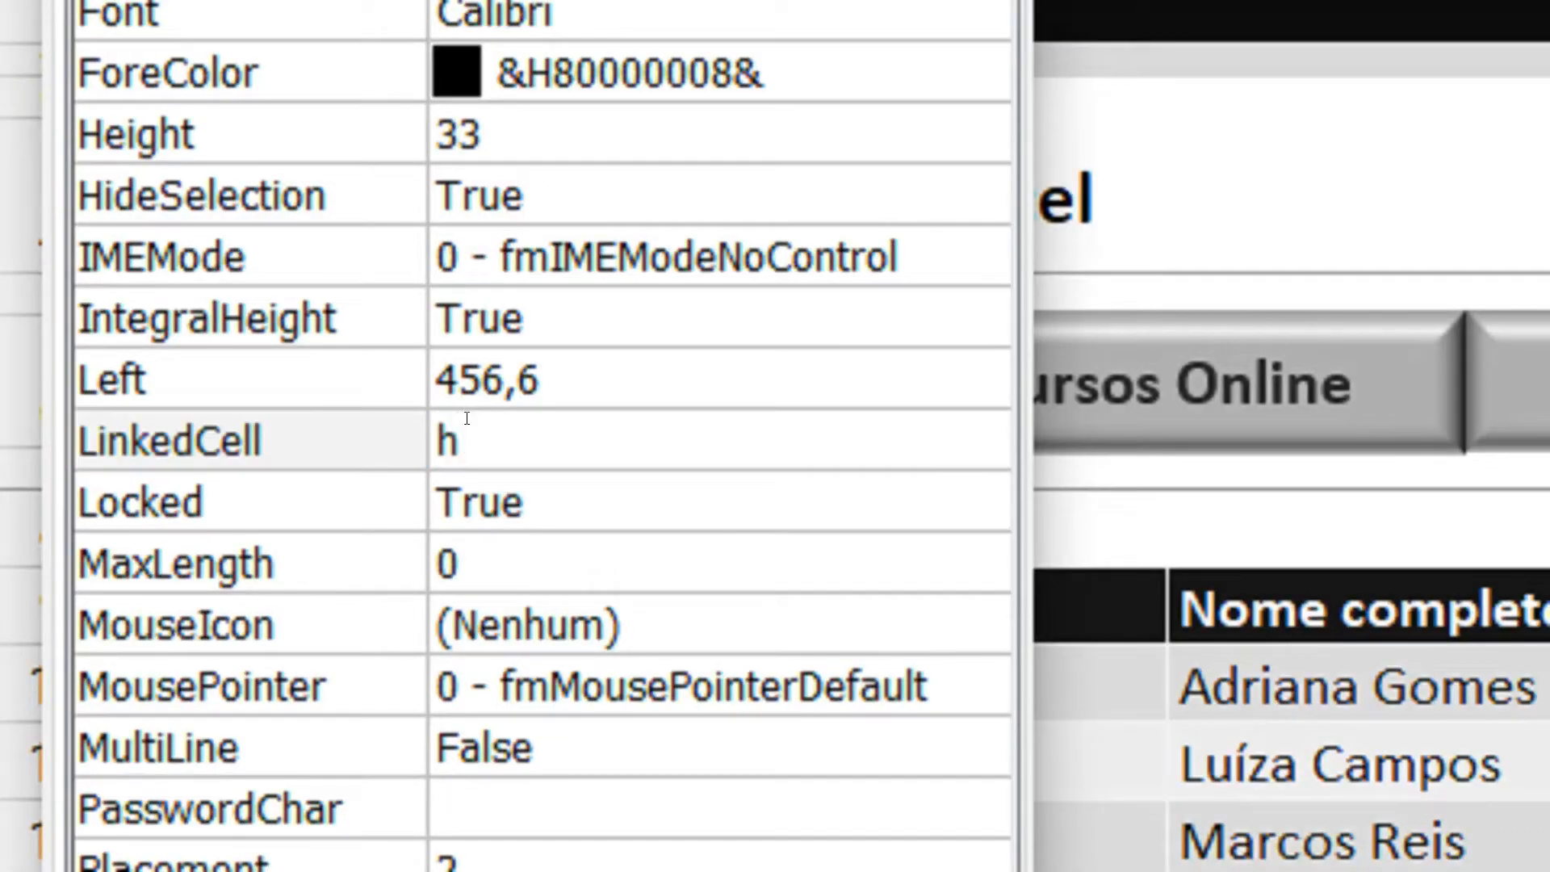
type("10")
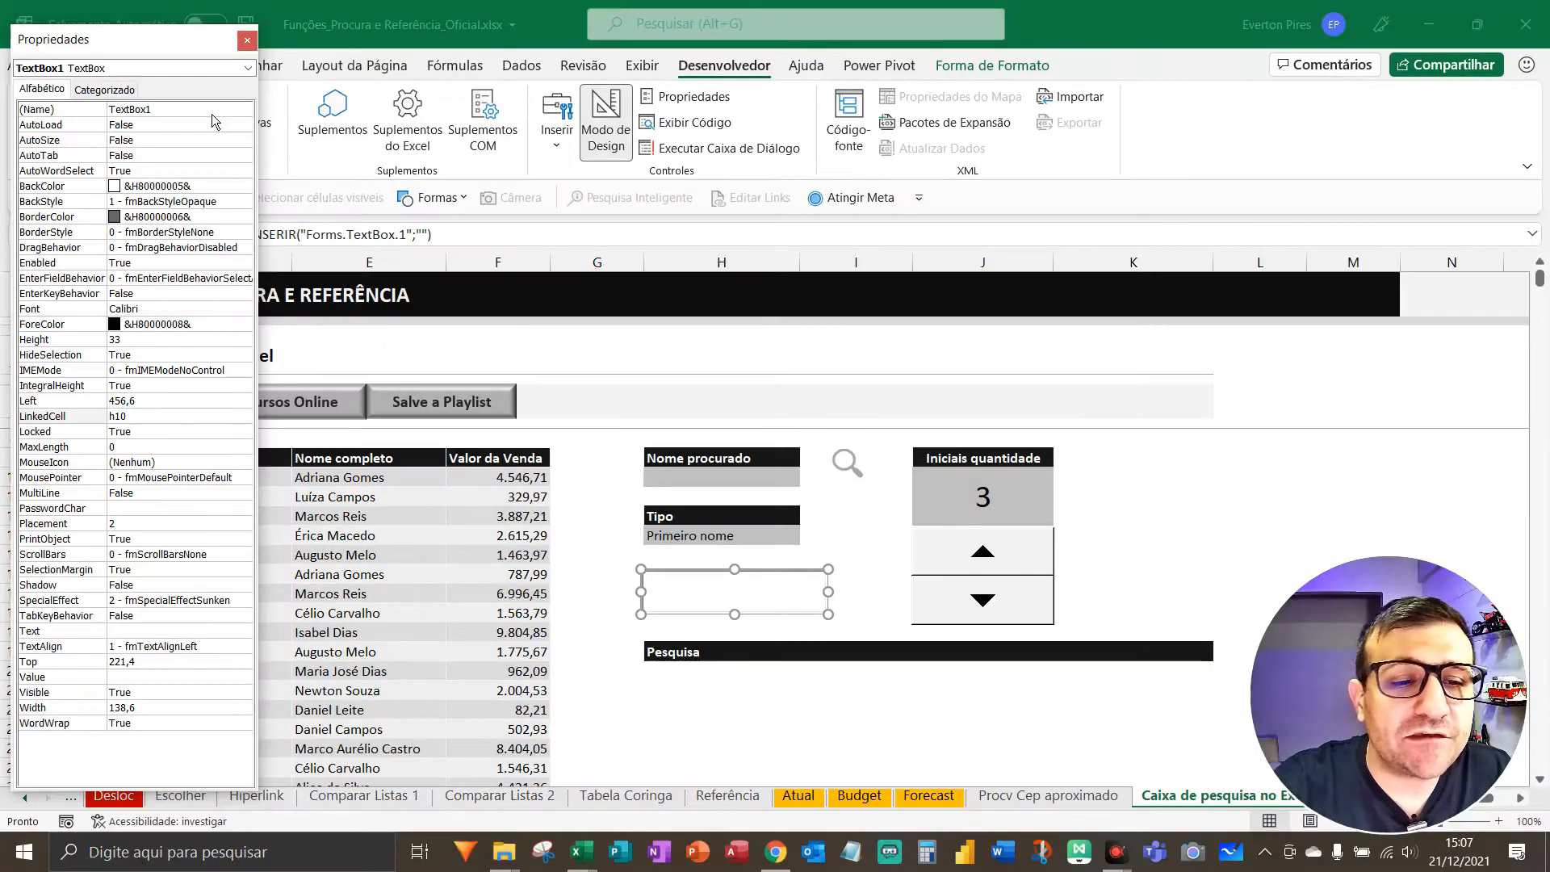
left_click(247, 41)
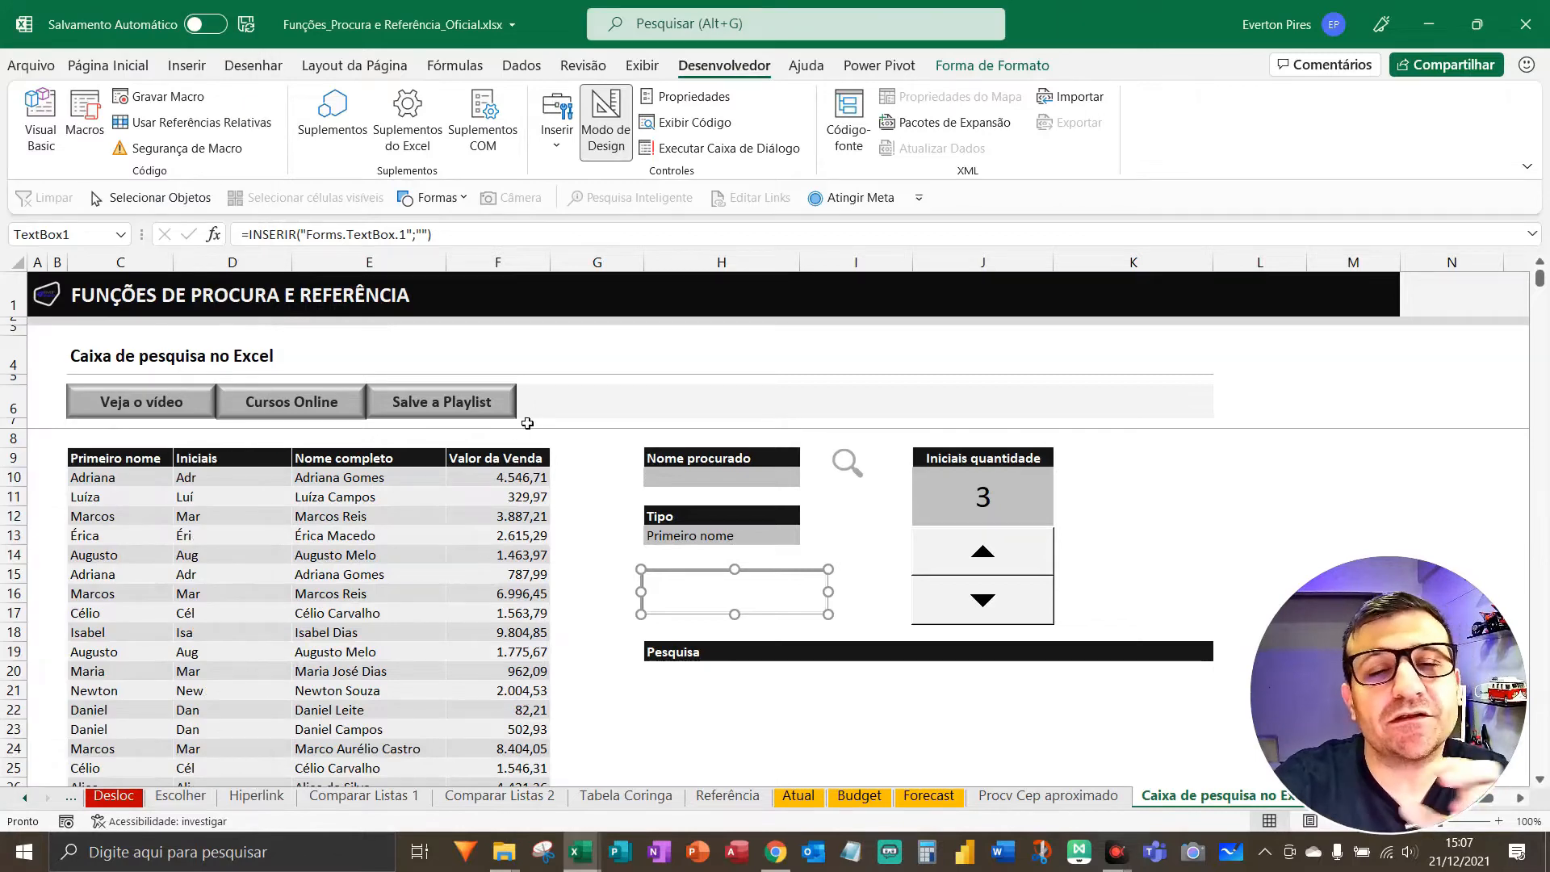
- Try to enter the test text dggg in the text box while design mode is on, and cancel the entry
left_click(710, 479)
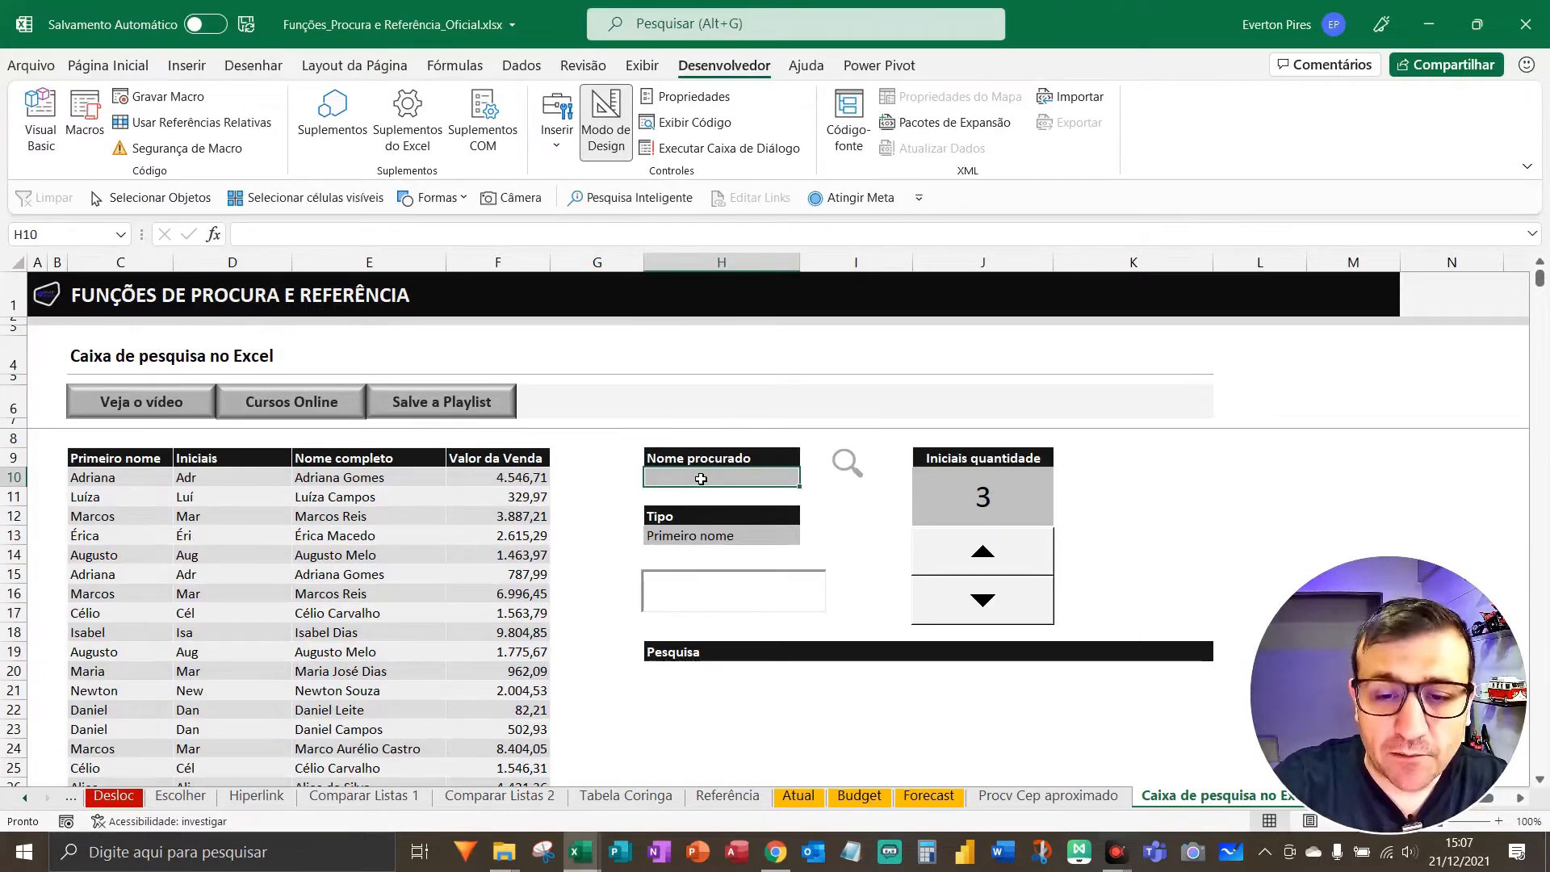
key("F5")
key("F5")
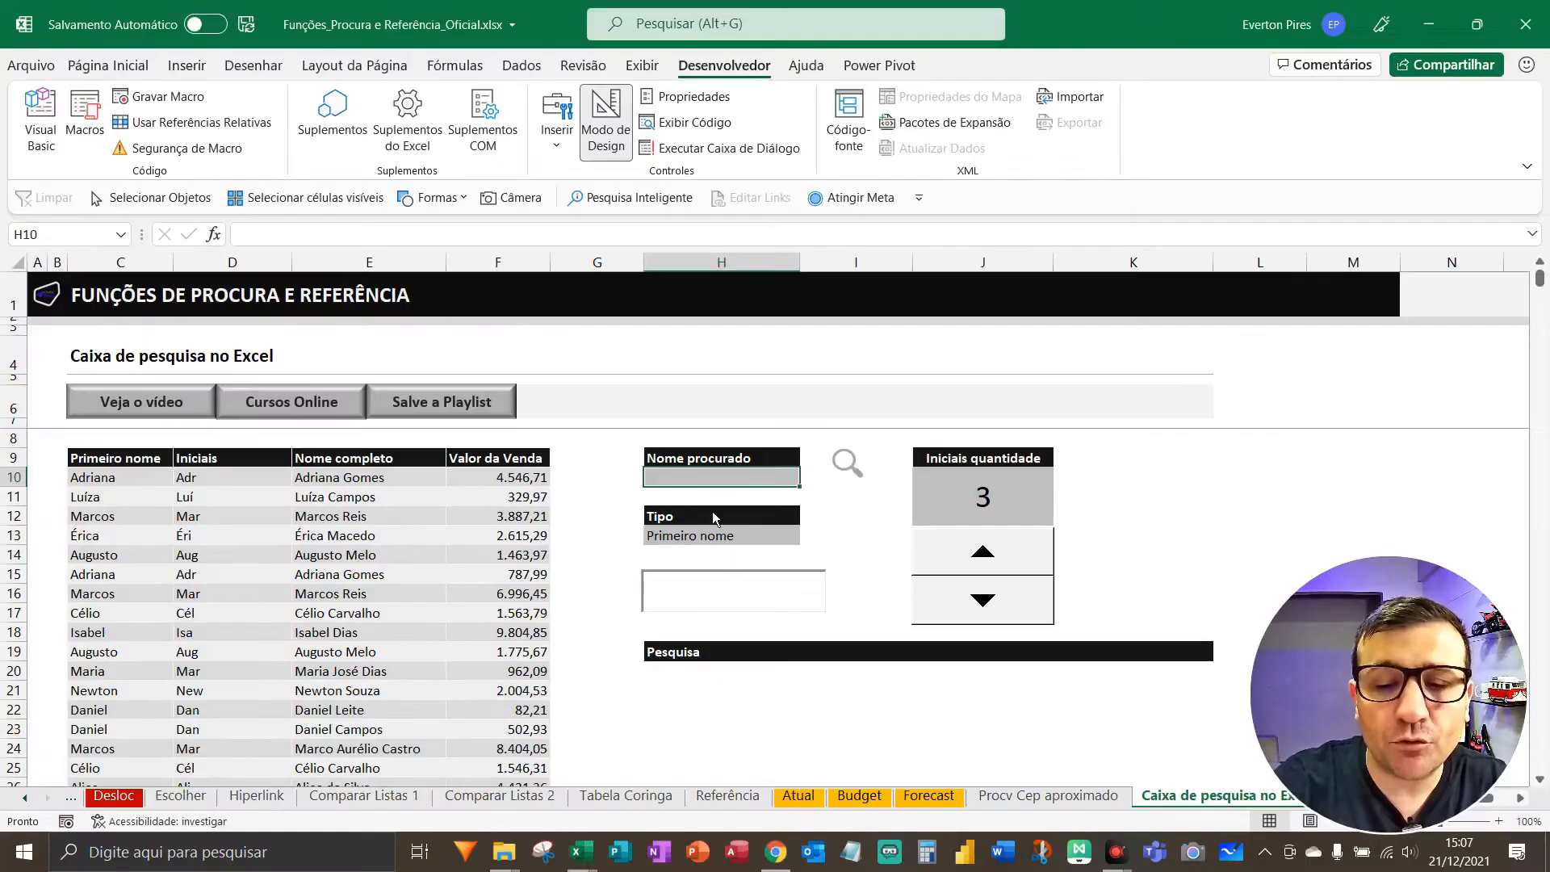
left_click(706, 589)
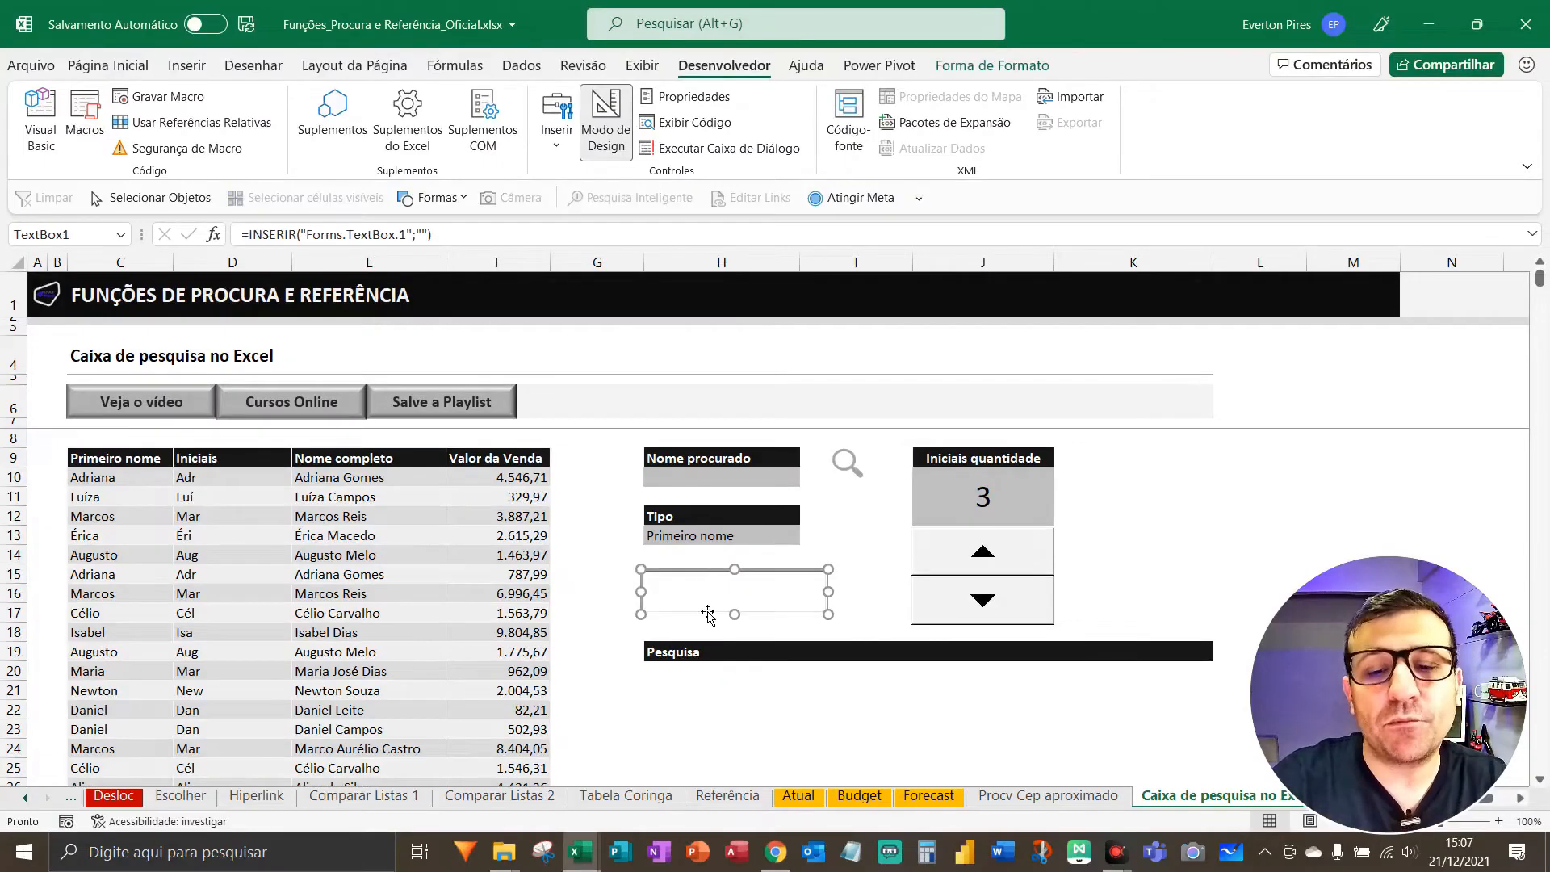
type("dggg")
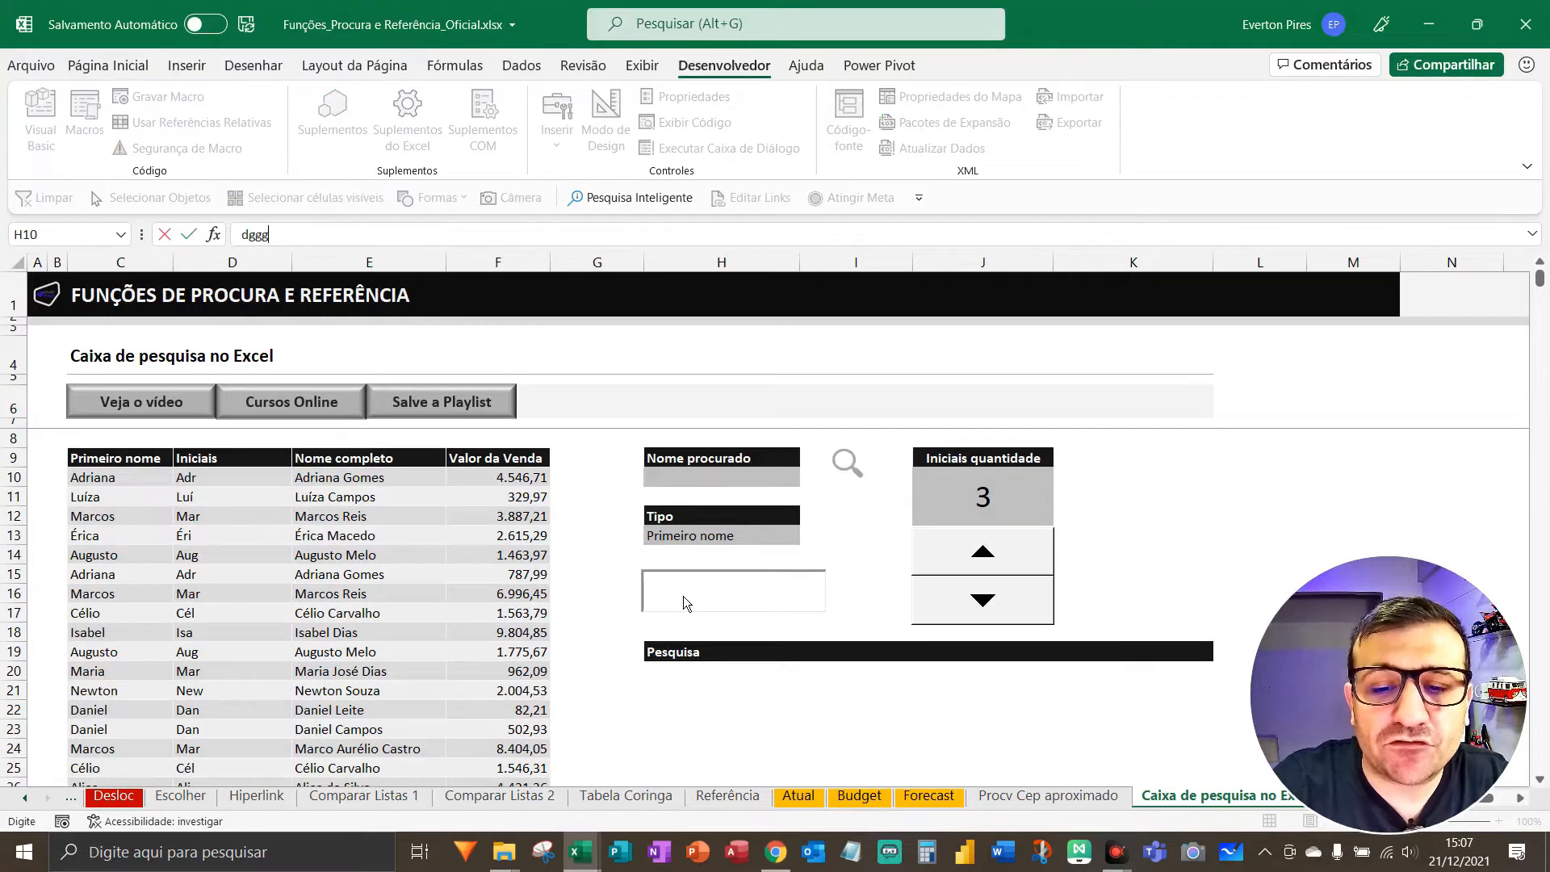
left_click(683, 596)
left_click(790, 482)
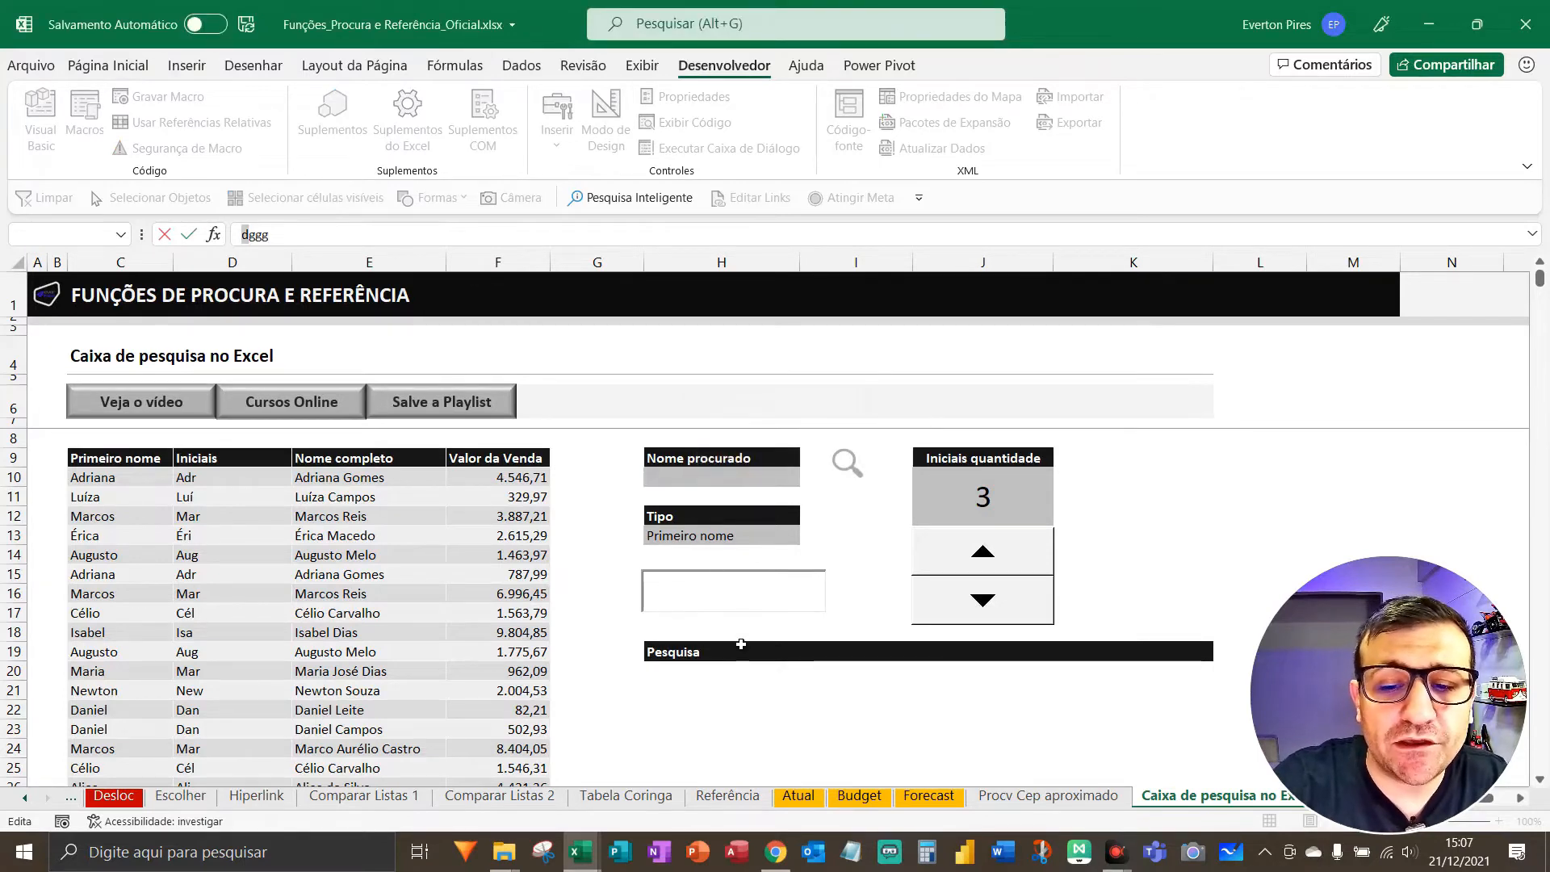
key("Escape")
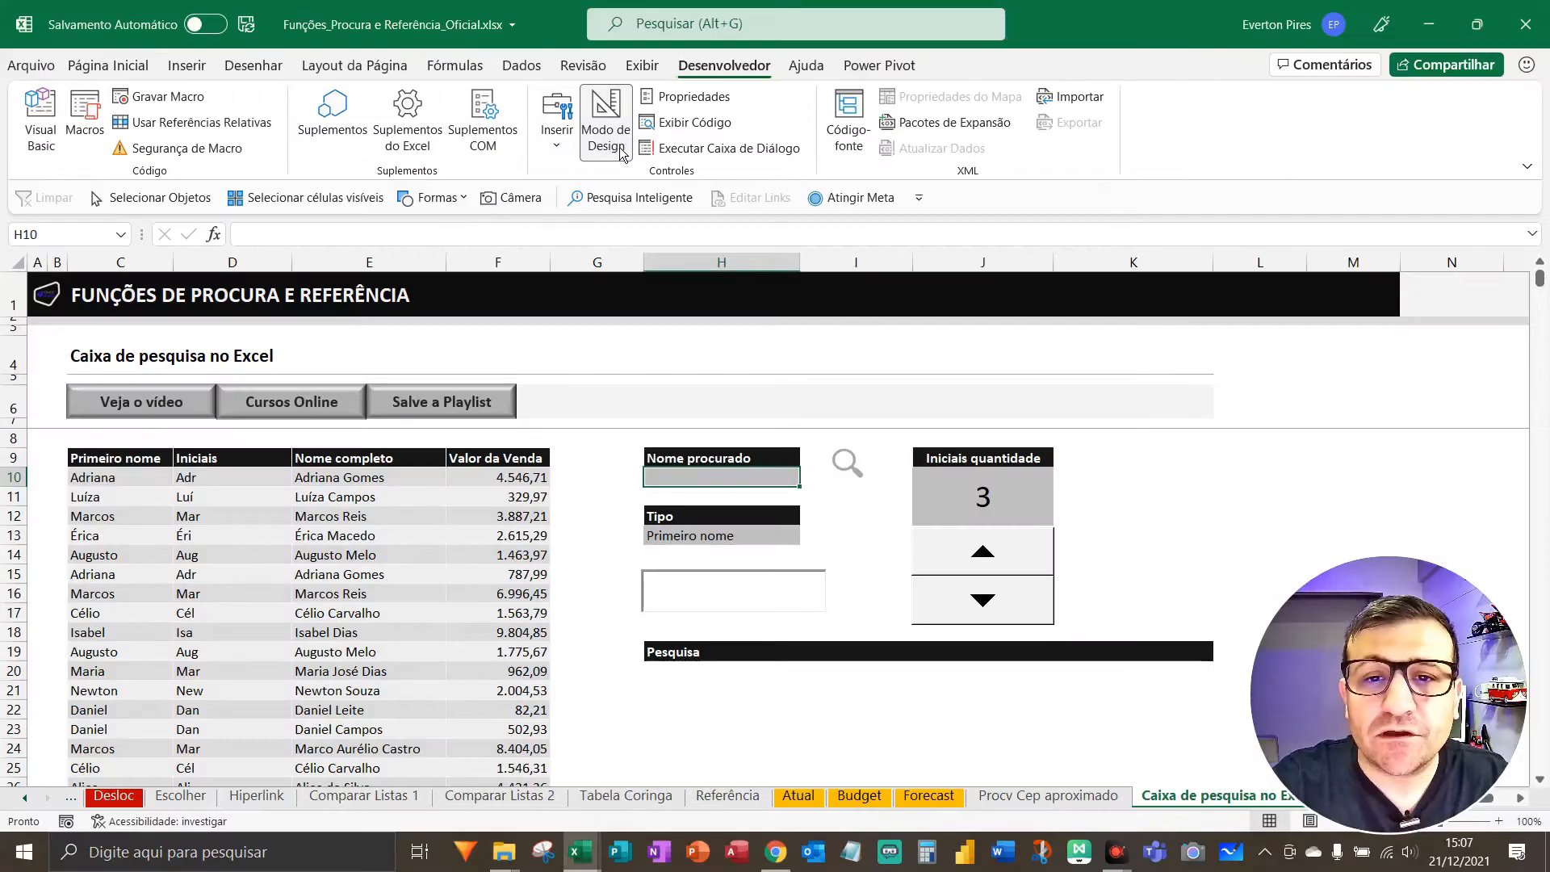
- Turn off design mode (Modo de Design) and enter the test text fdfdfdfdfdfdf in the text box
left_click(621, 154)
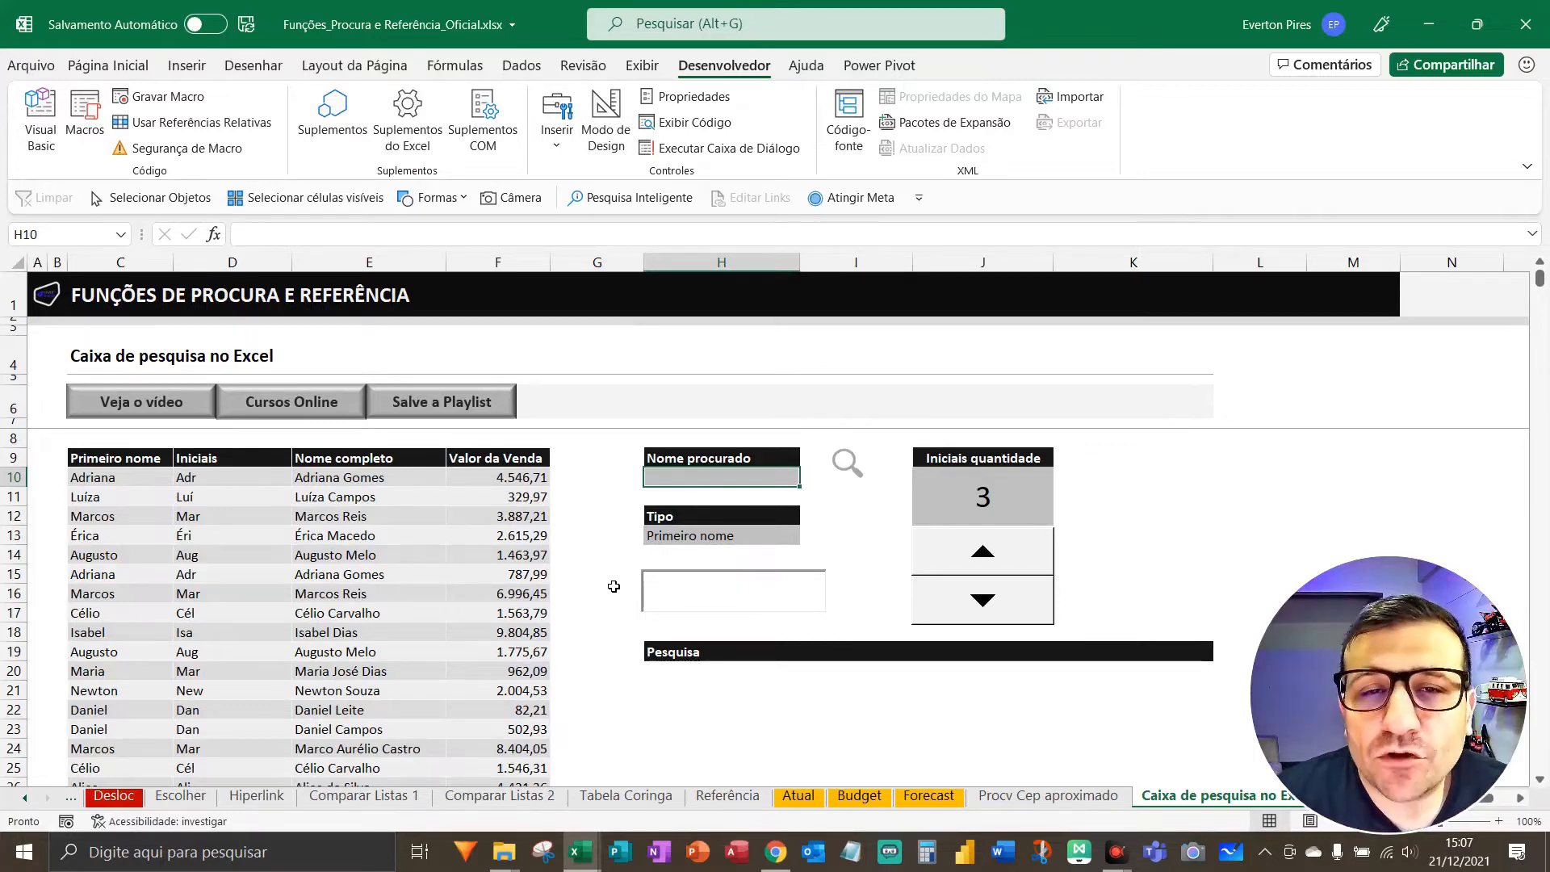
left_click(696, 594)
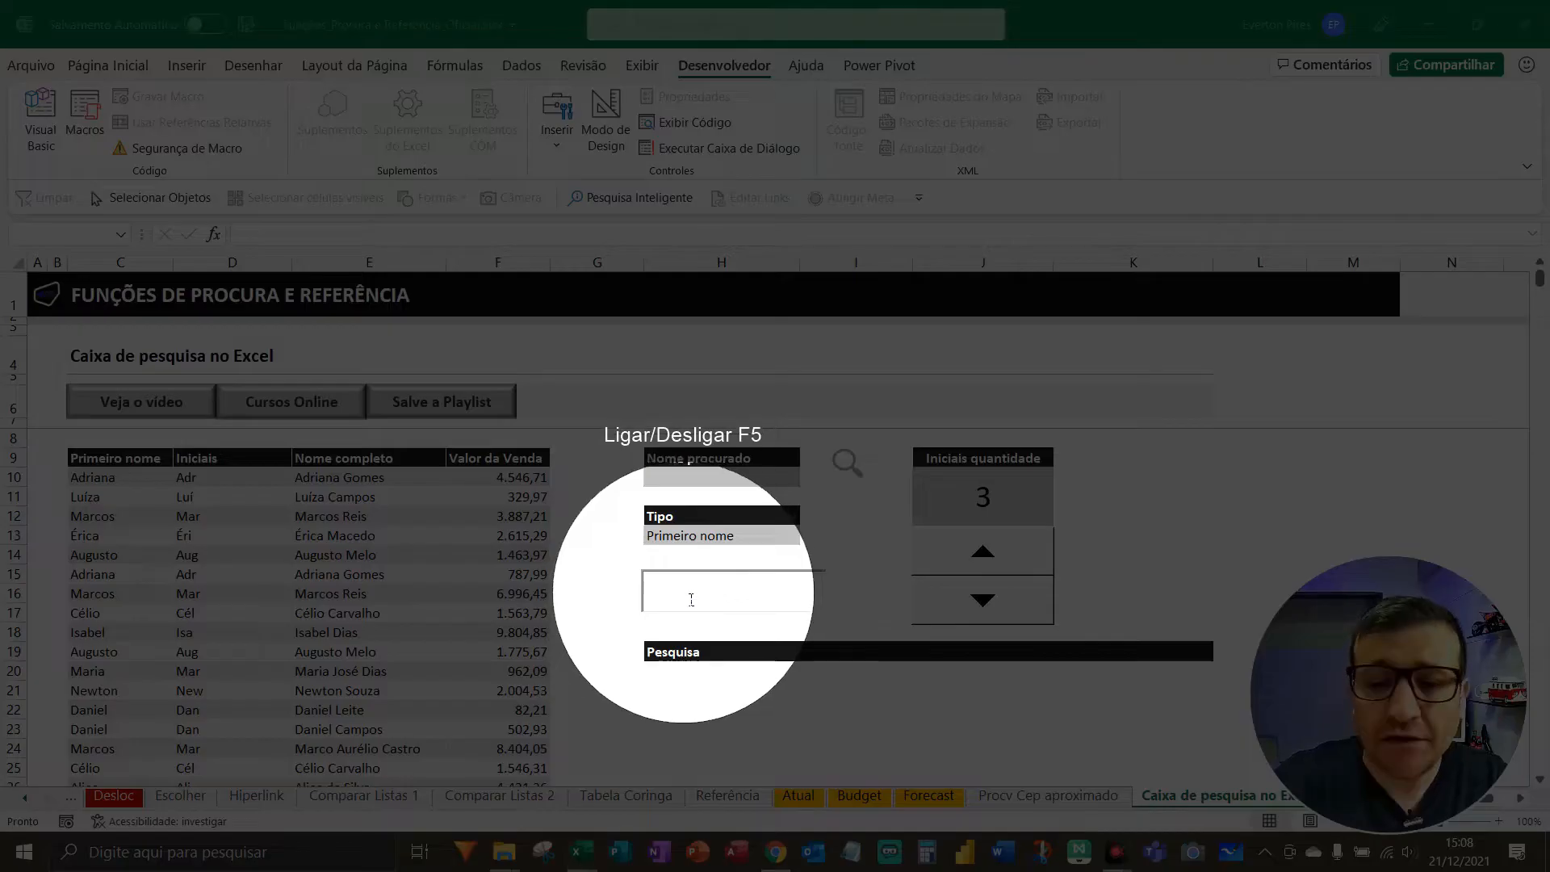
key("F5")
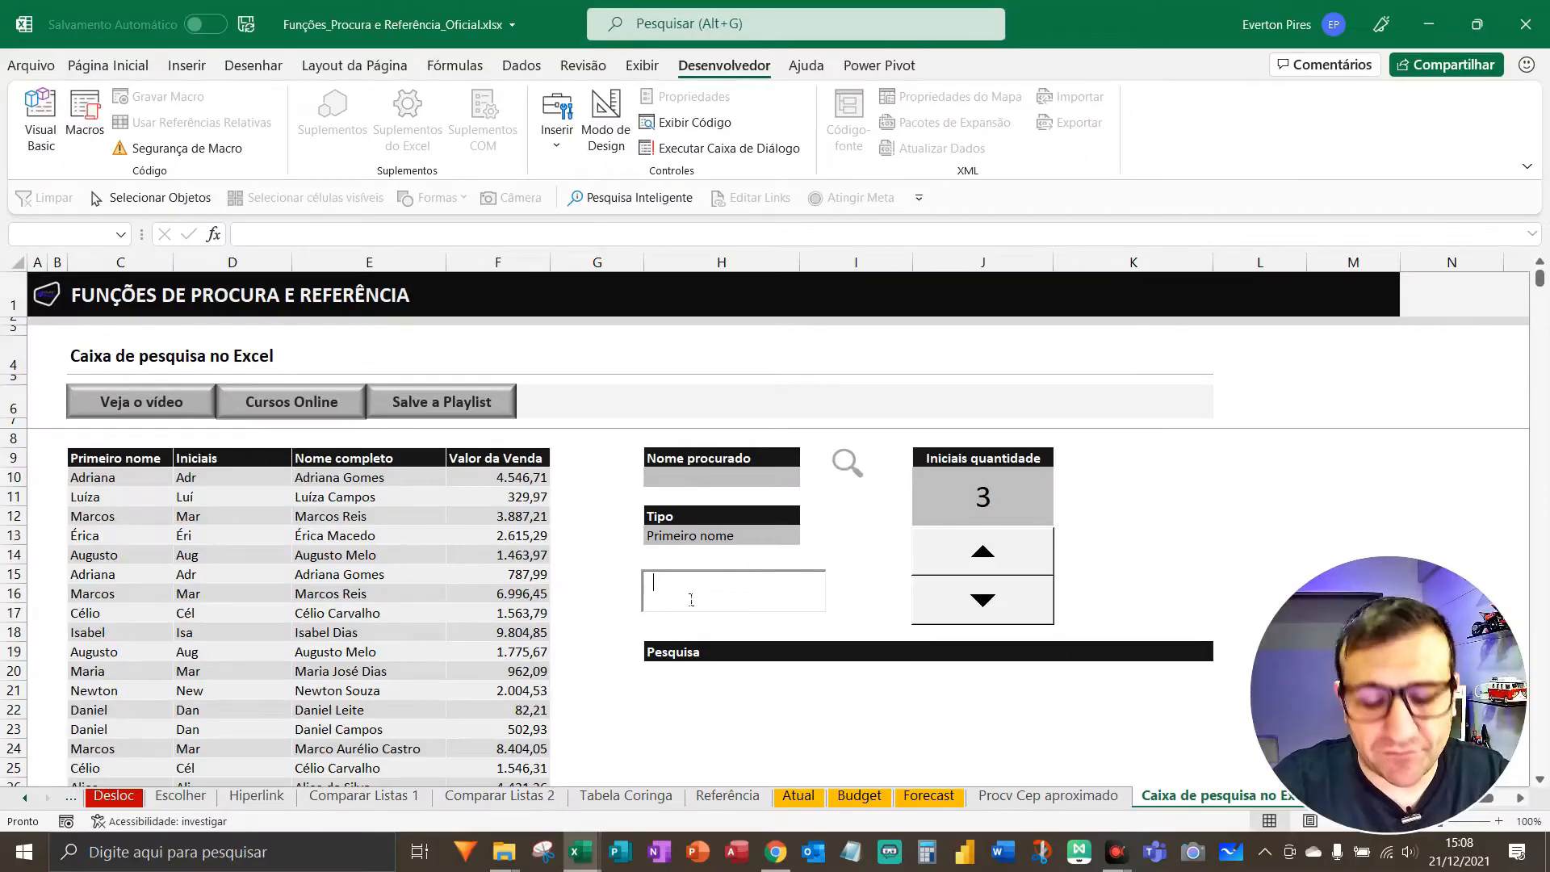
type("fdfdf")
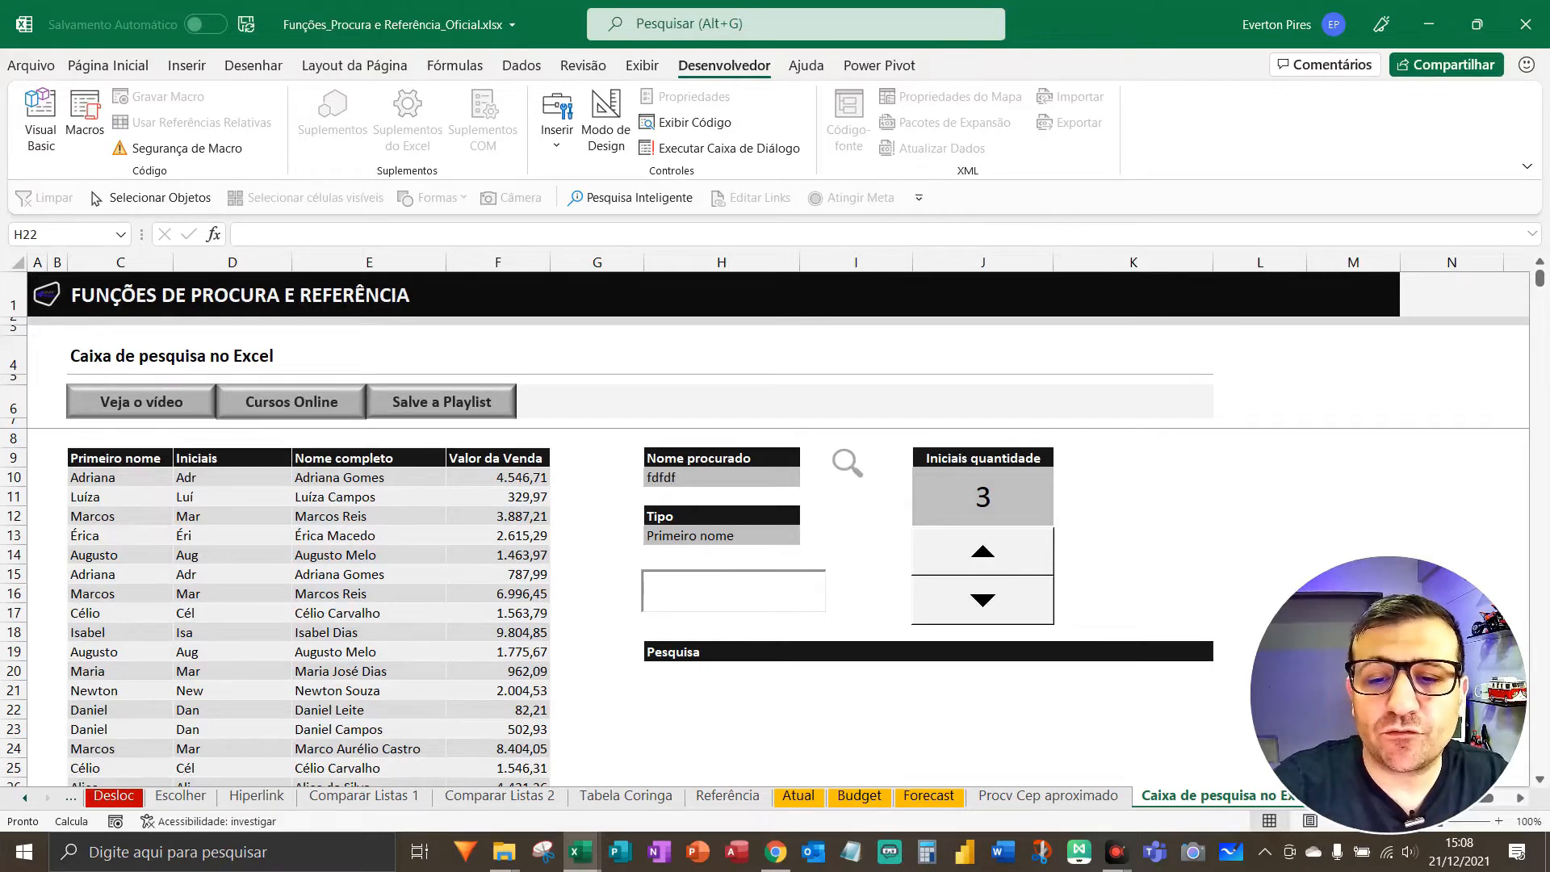
type("dfdfdfdf")
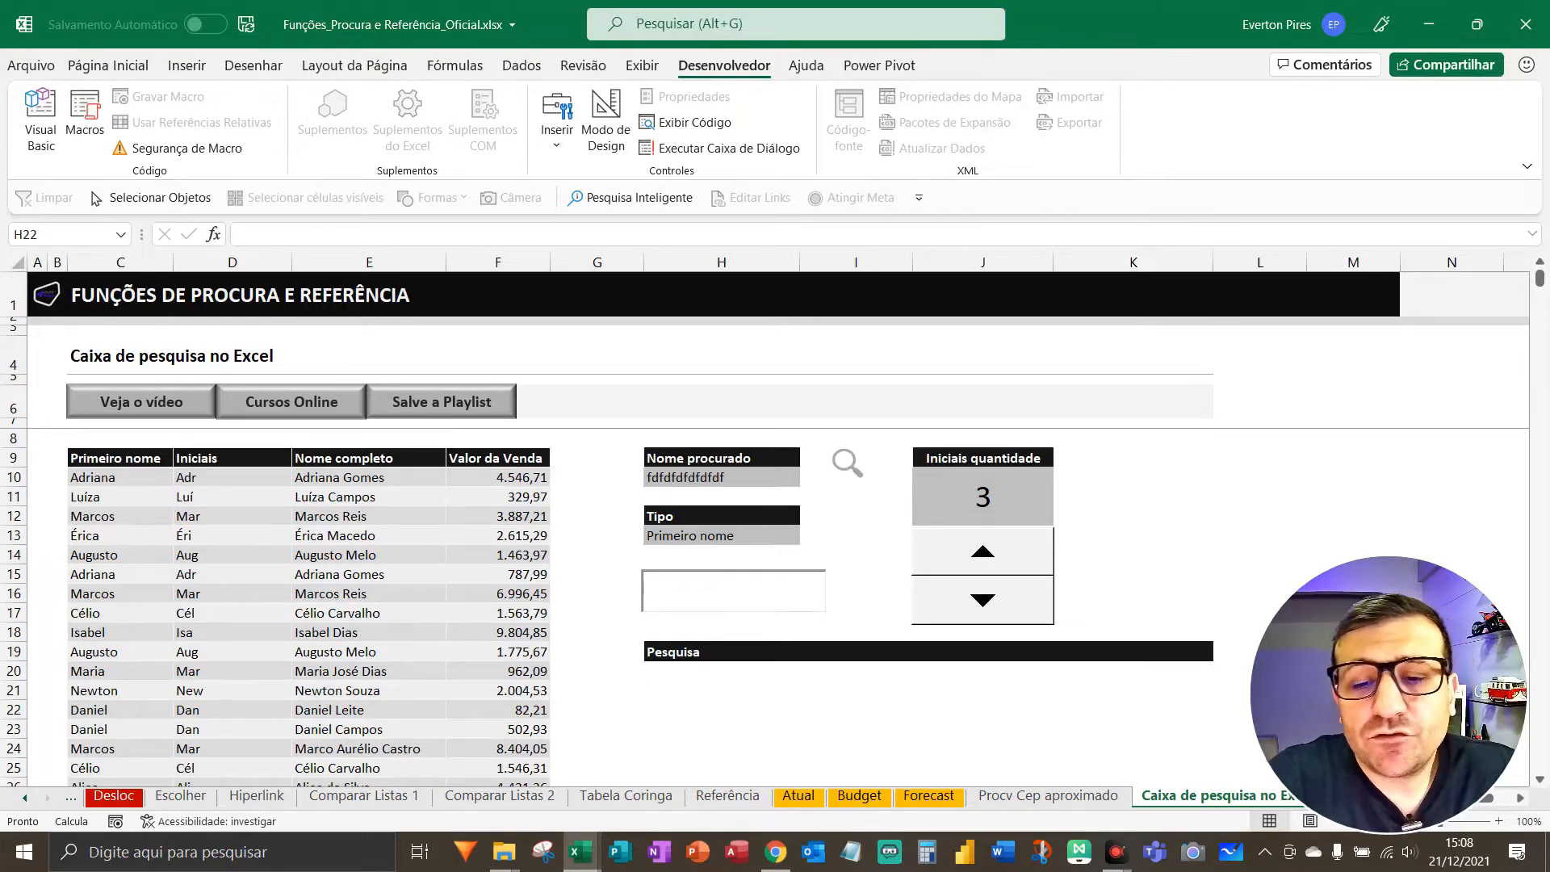
left_click(647, 688)
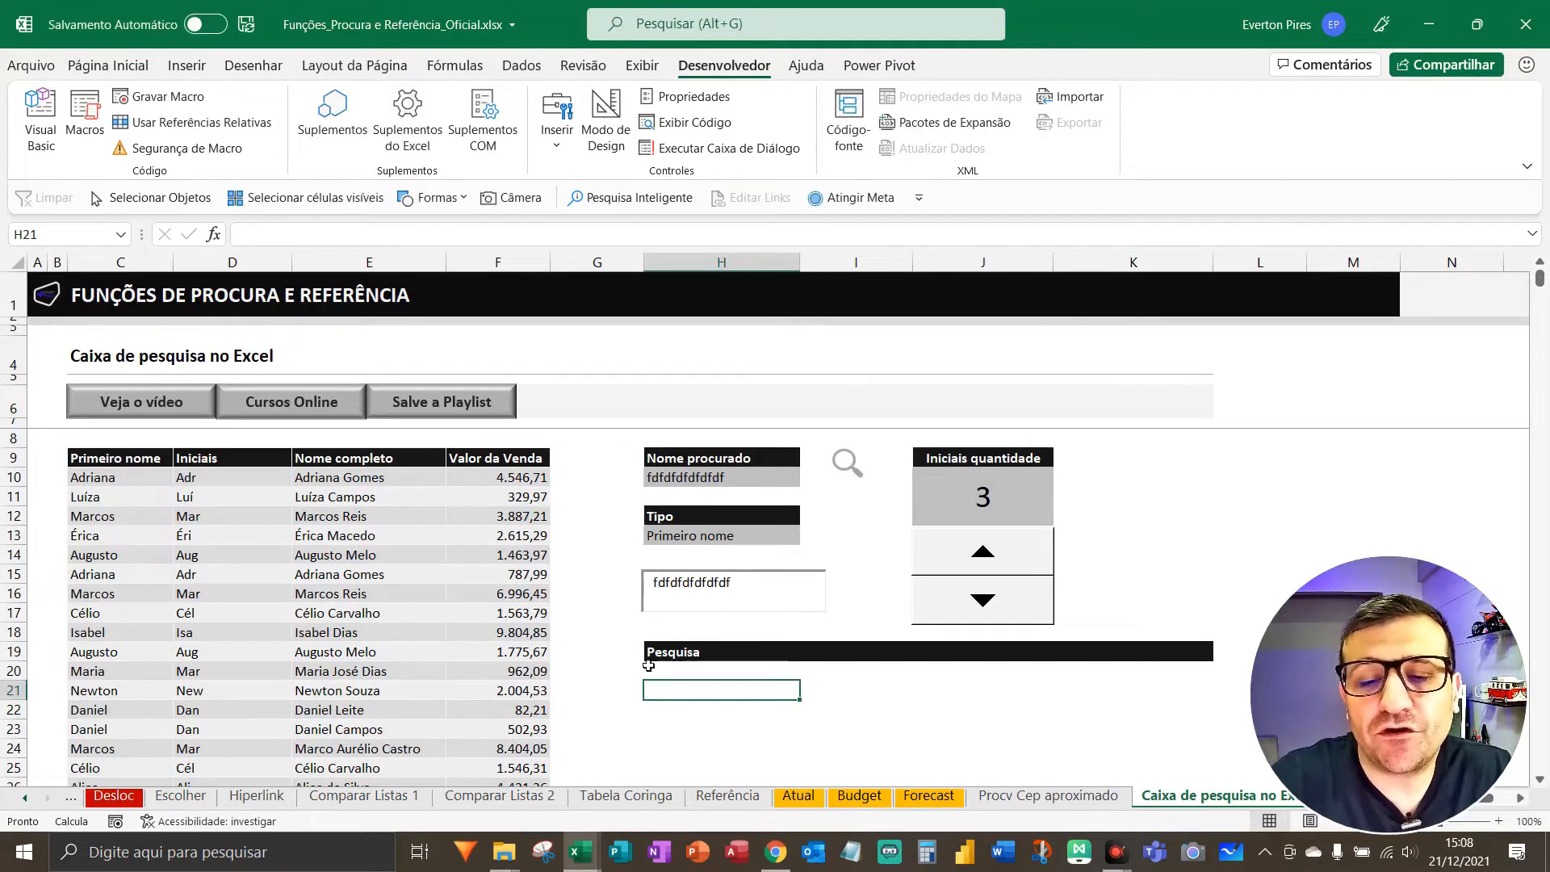
- Clear the test text from the text box and leave the box
key("F5")
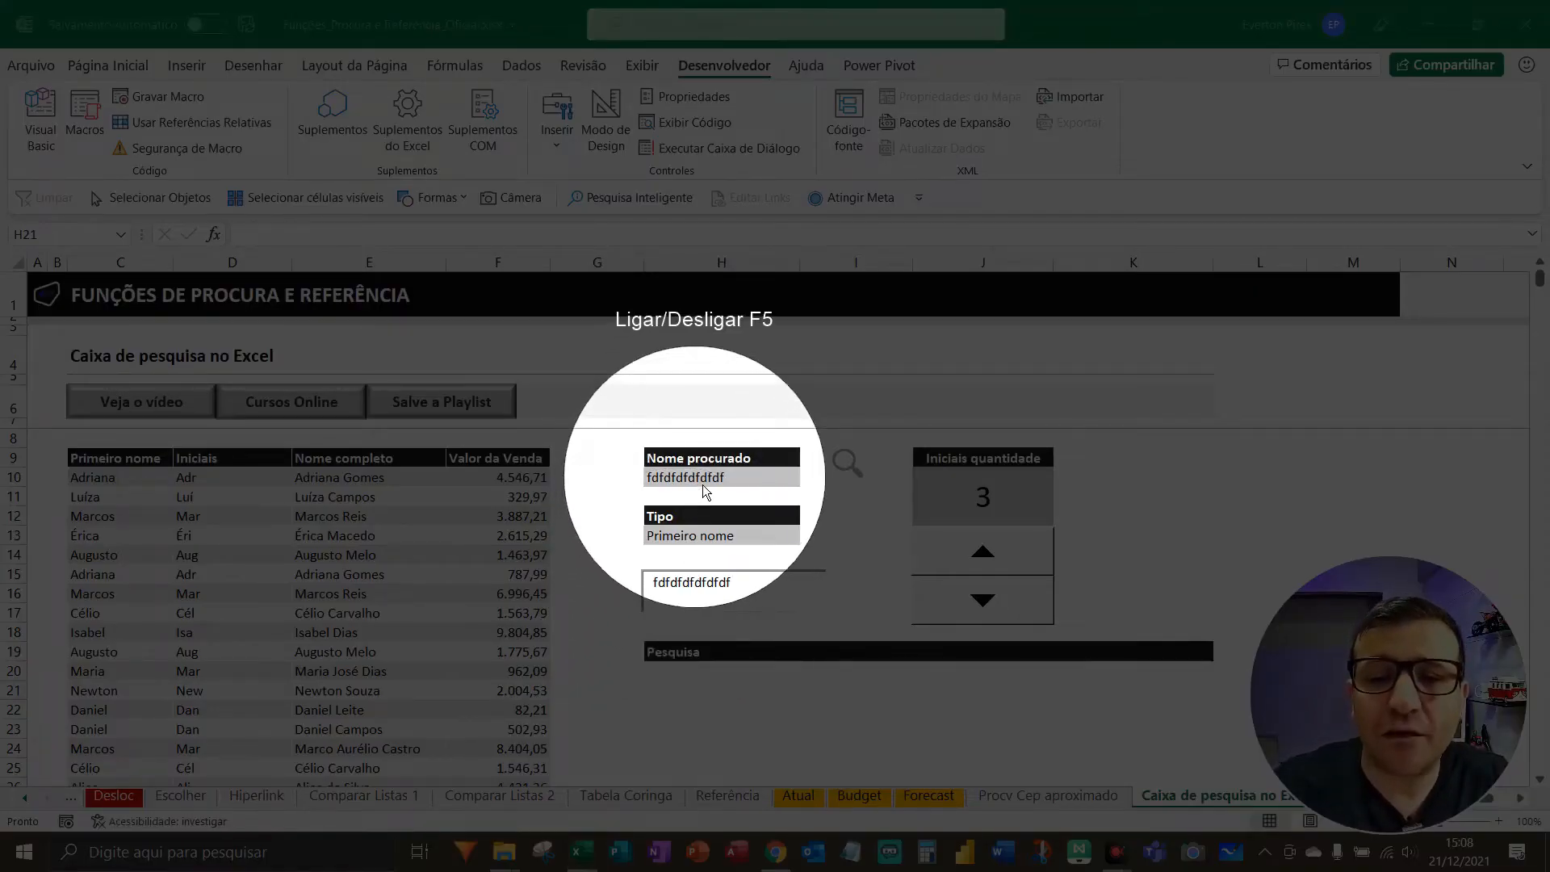
key("F5")
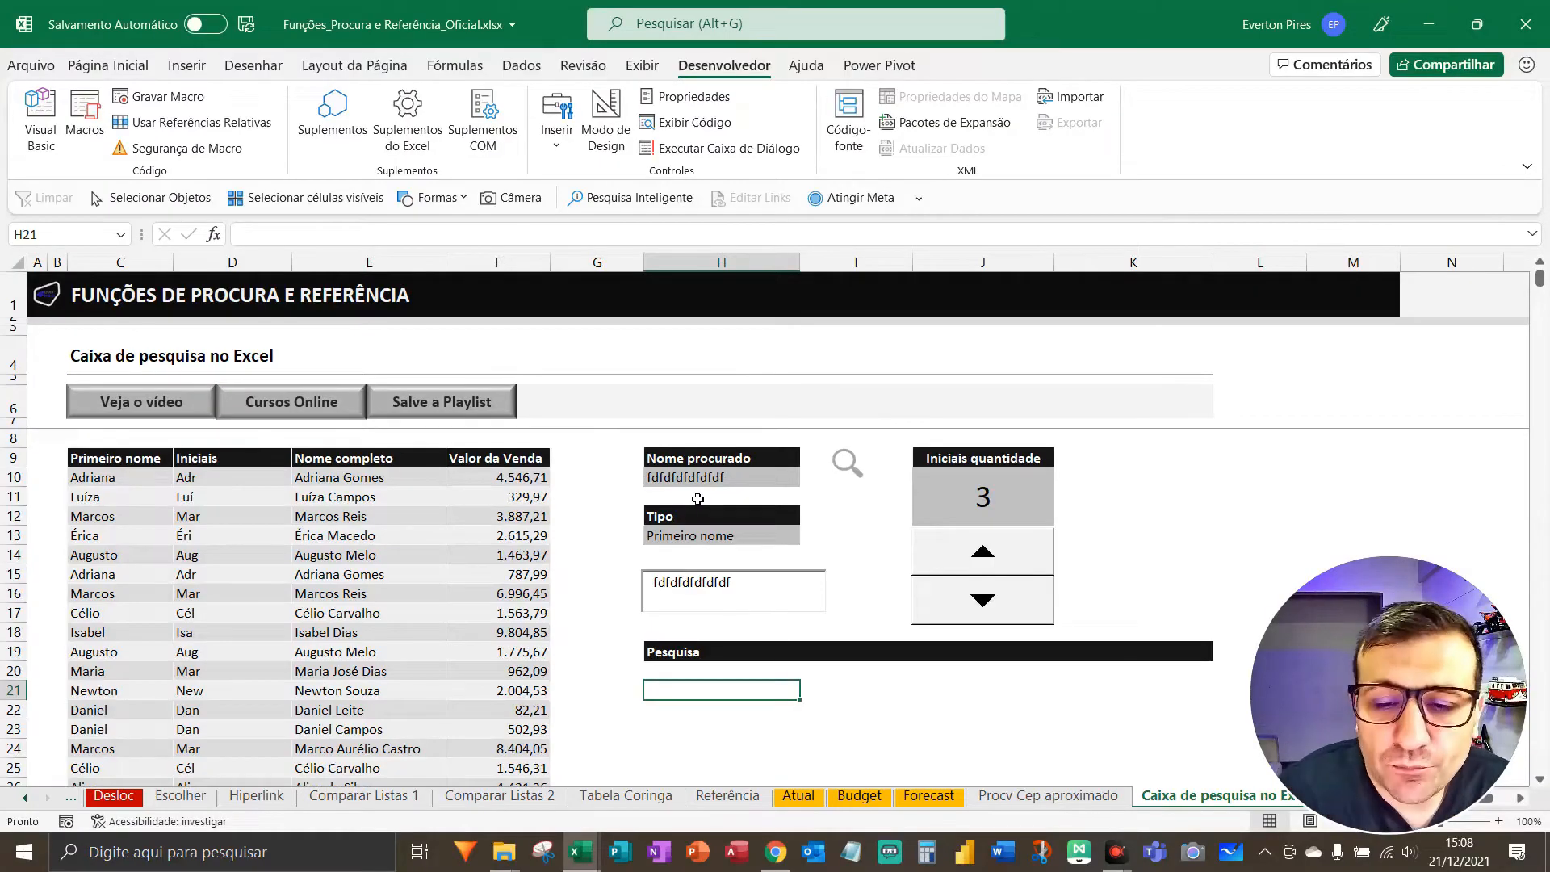
left_click(763, 580)
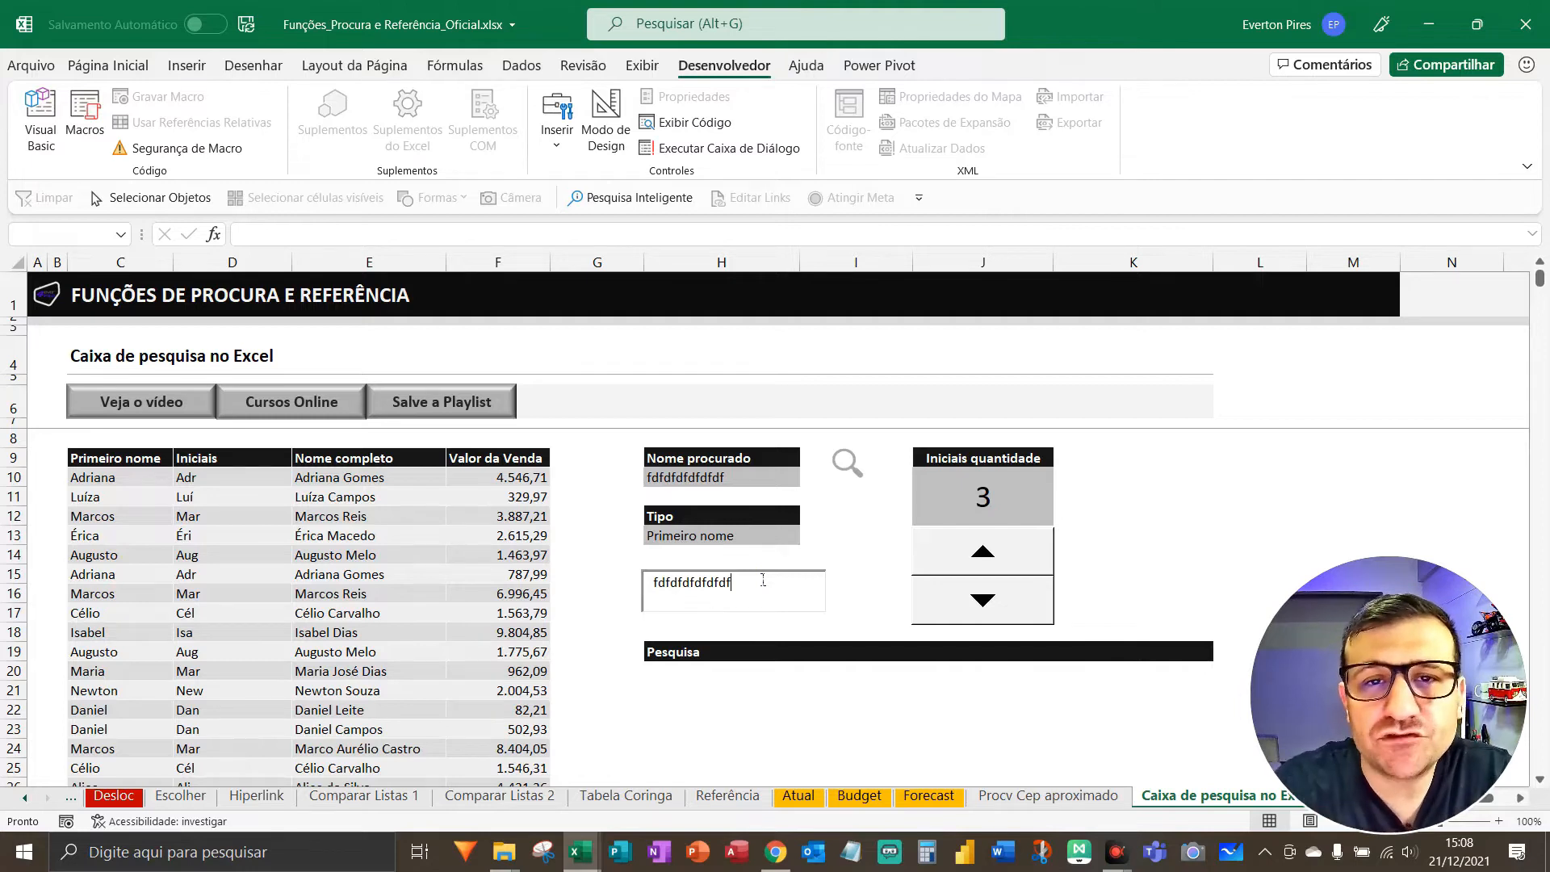
left_click(711, 709)
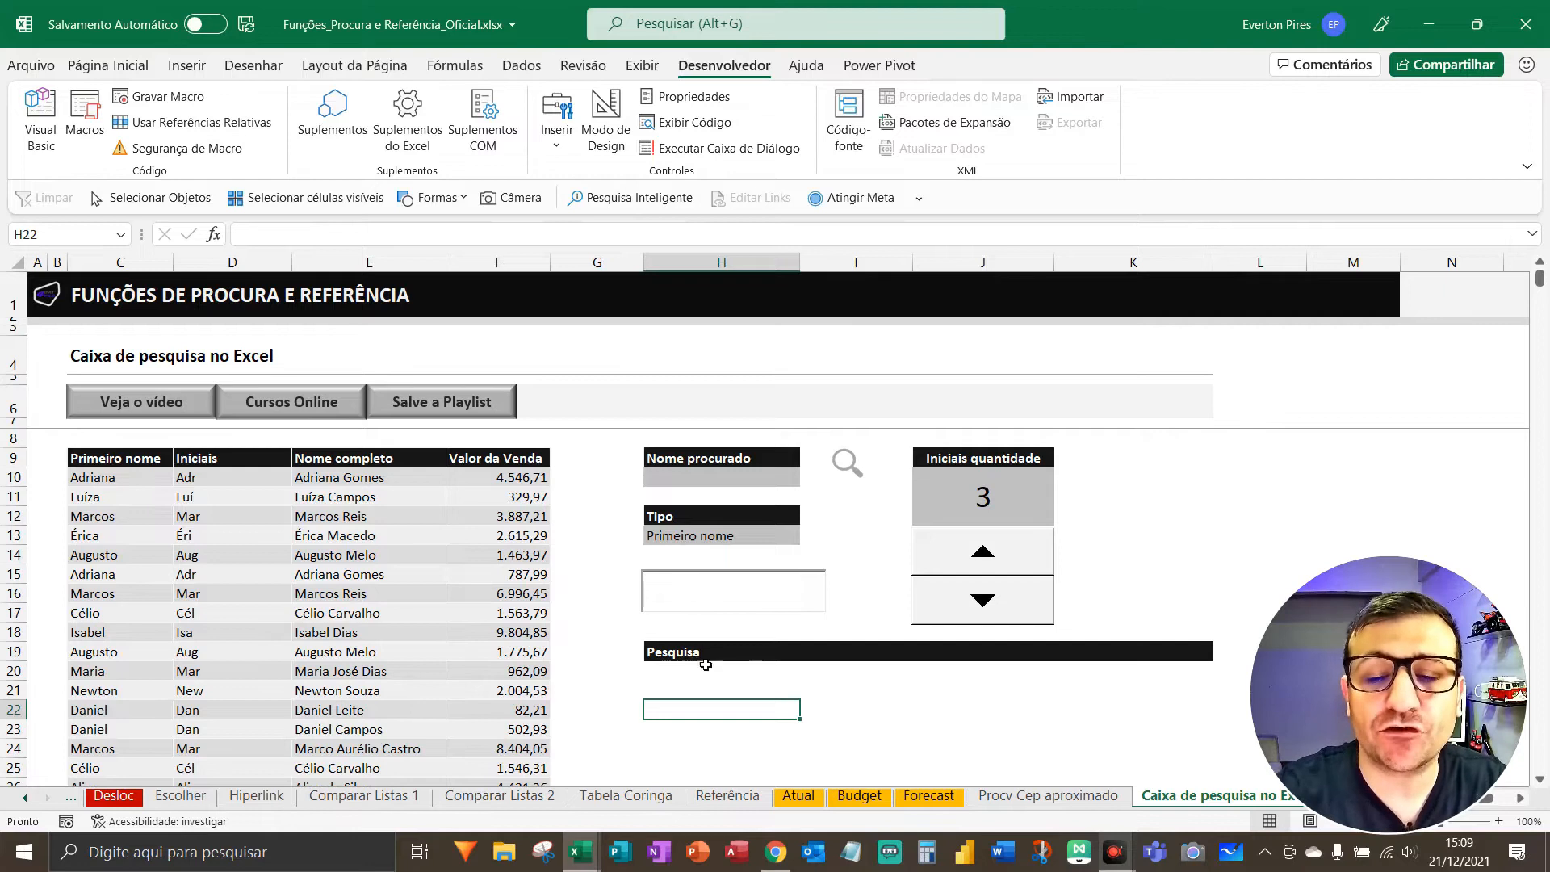
- Start a FILTRO formula in H20, below the Pesquisa header, with C9:F23 as the array to filter
left_click(701, 671)
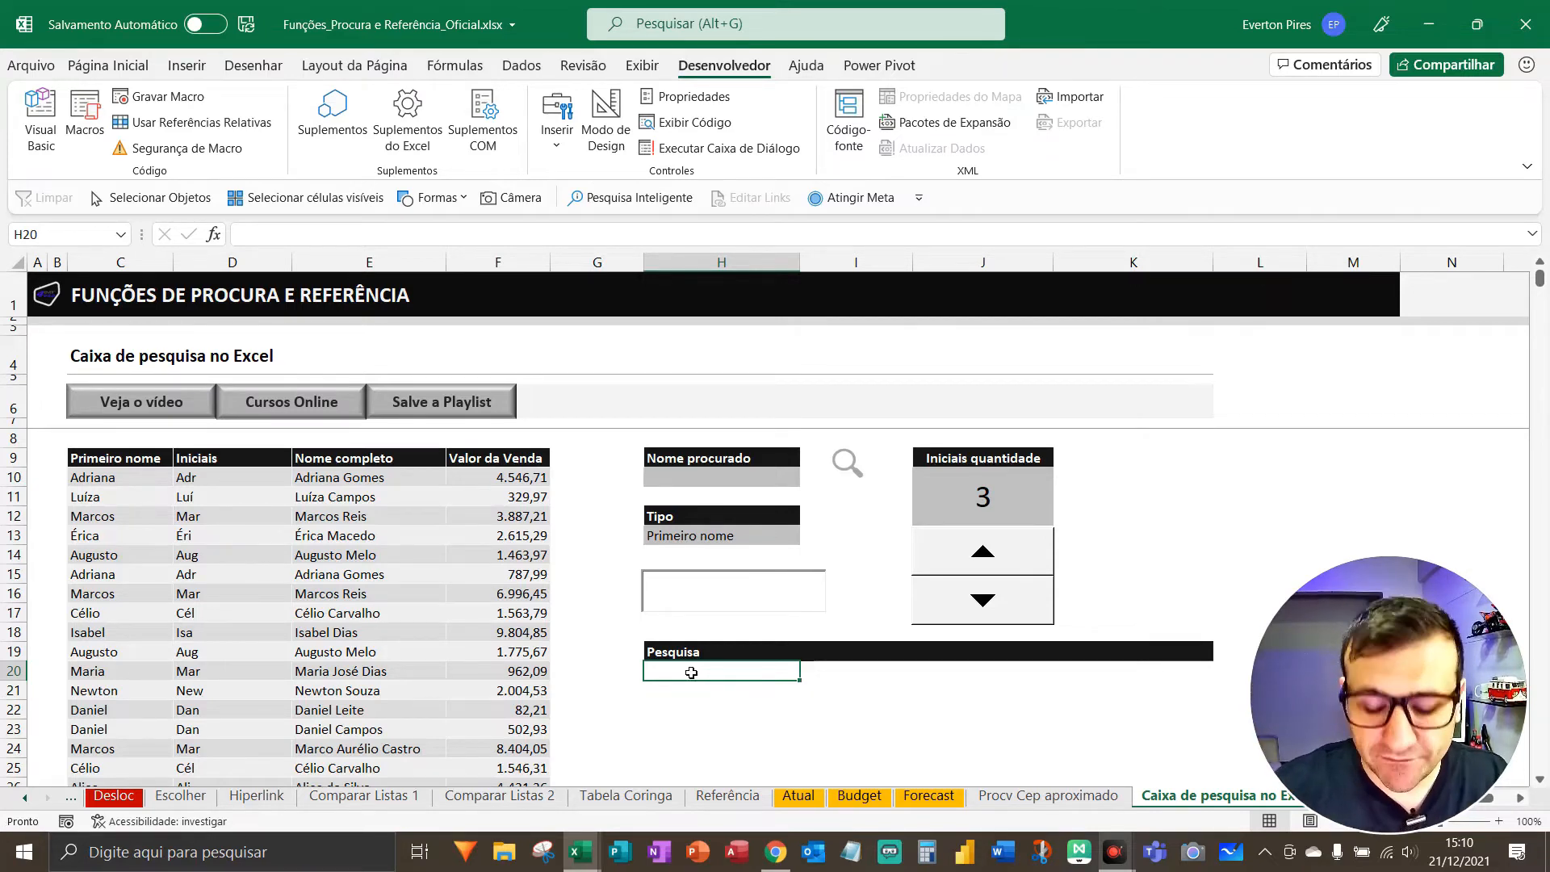
type("=")
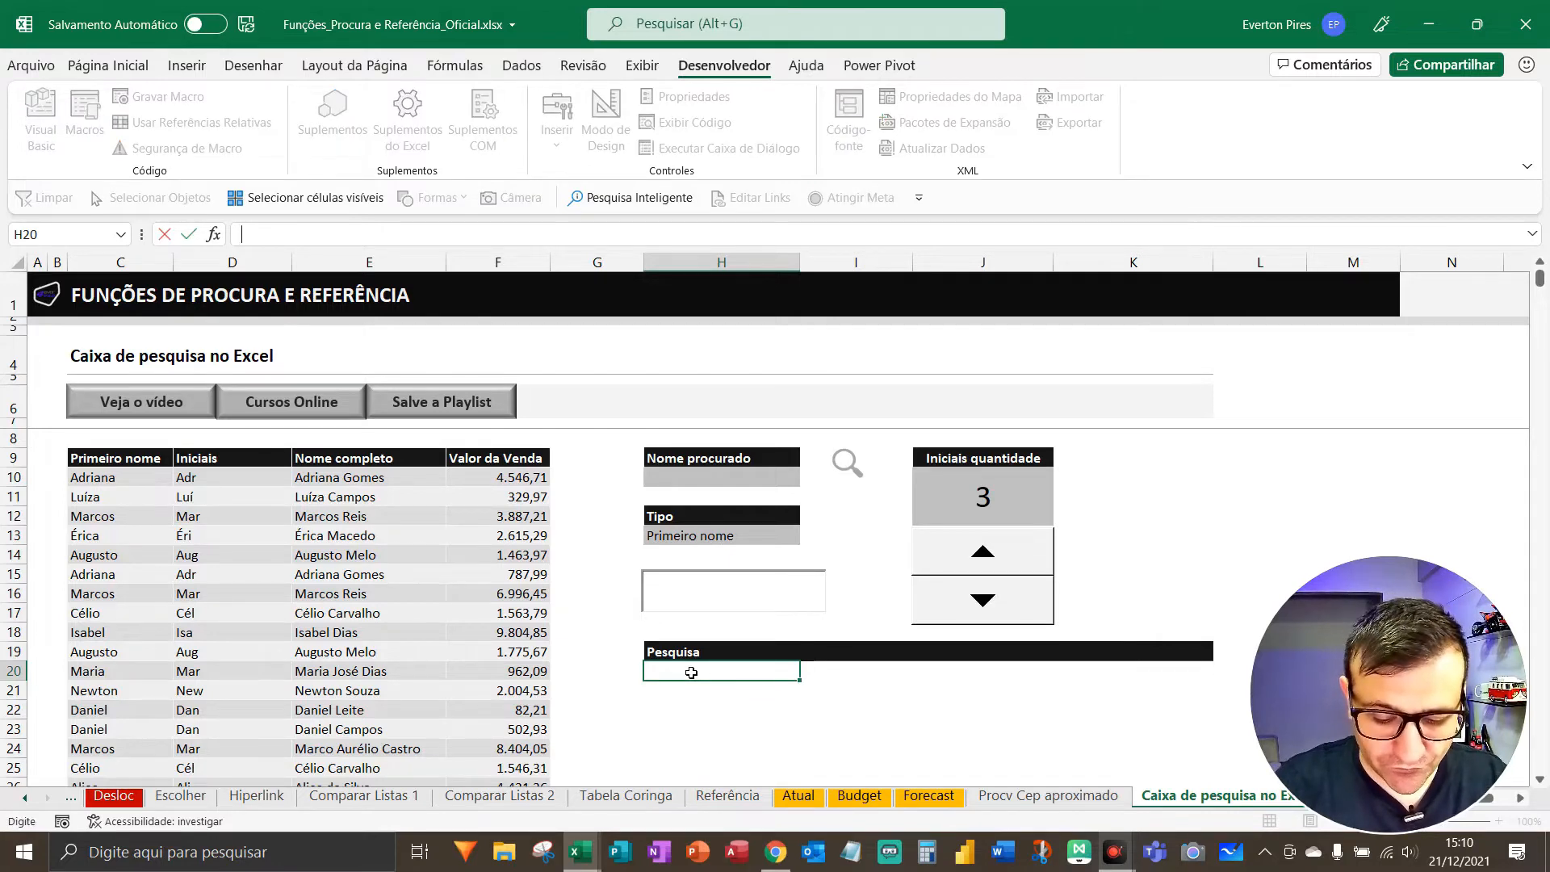
type("filtro")
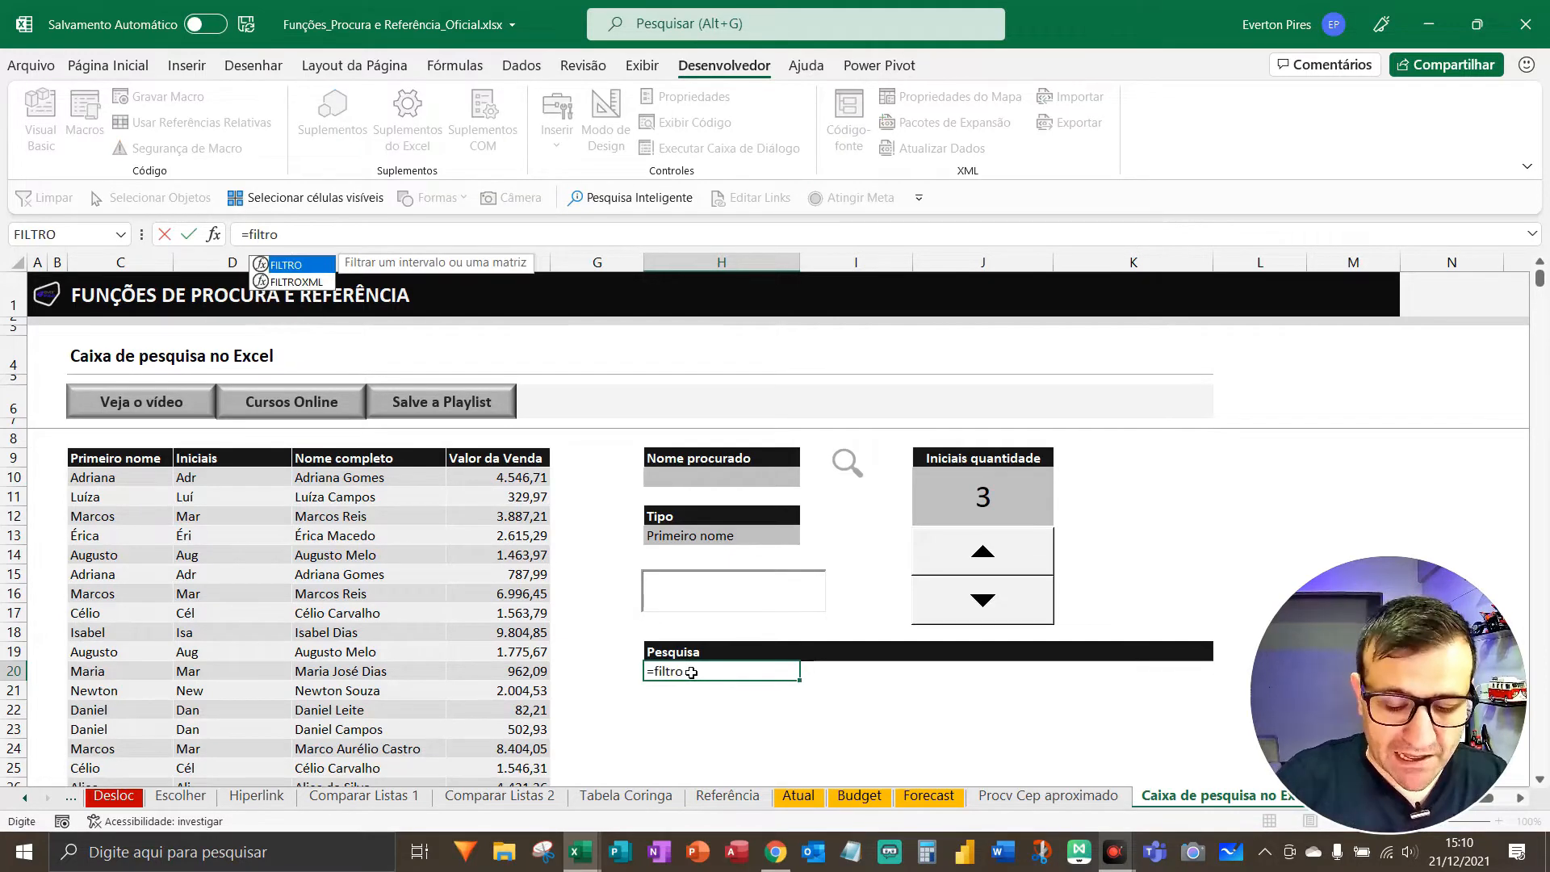
type("(")
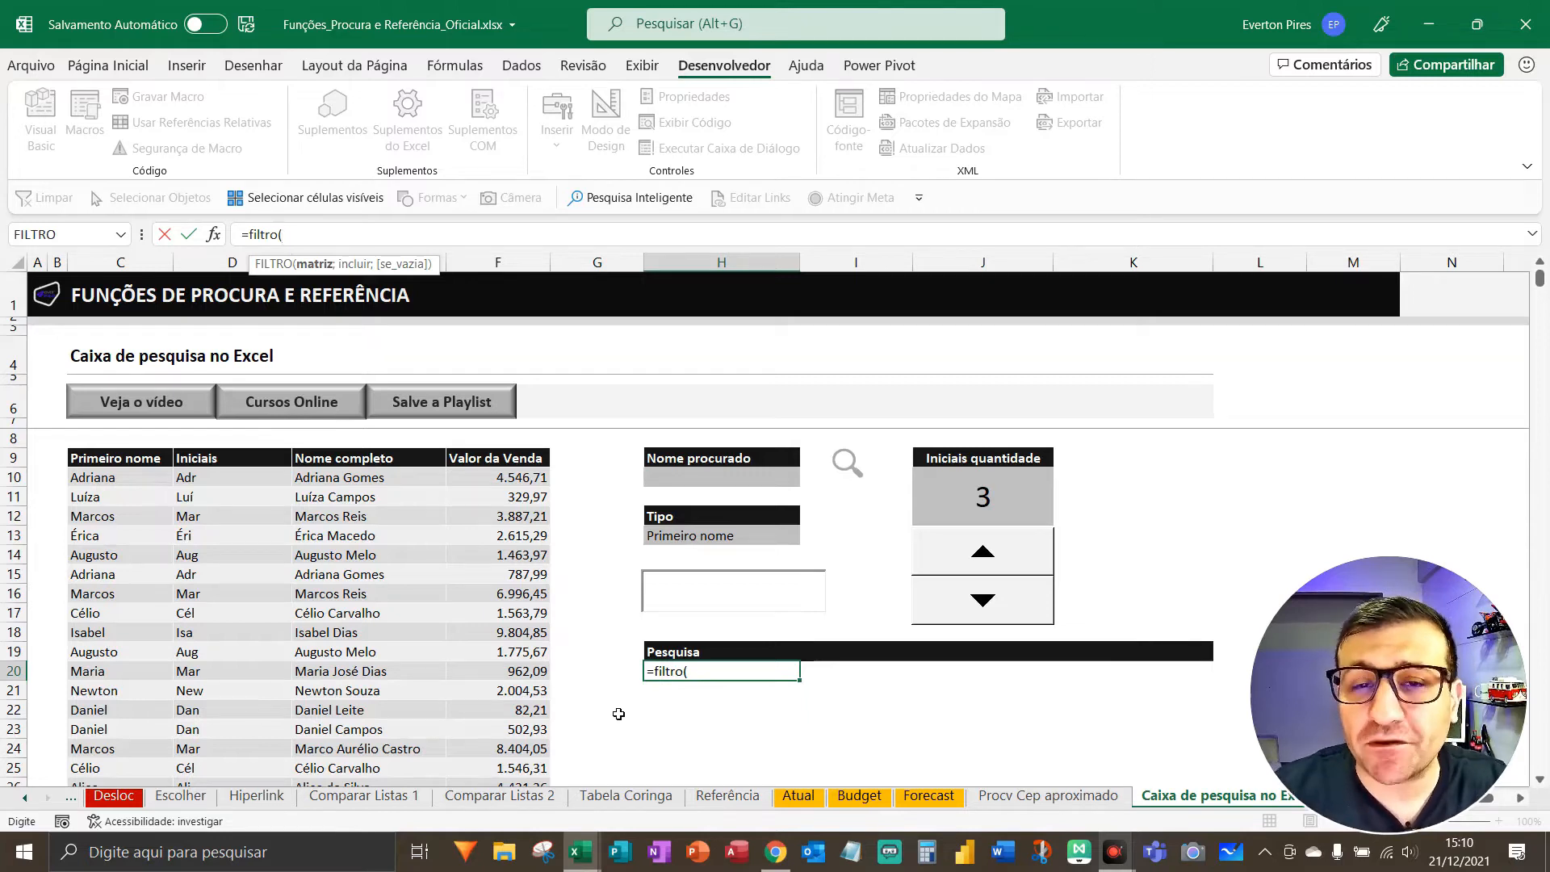
key("F5")
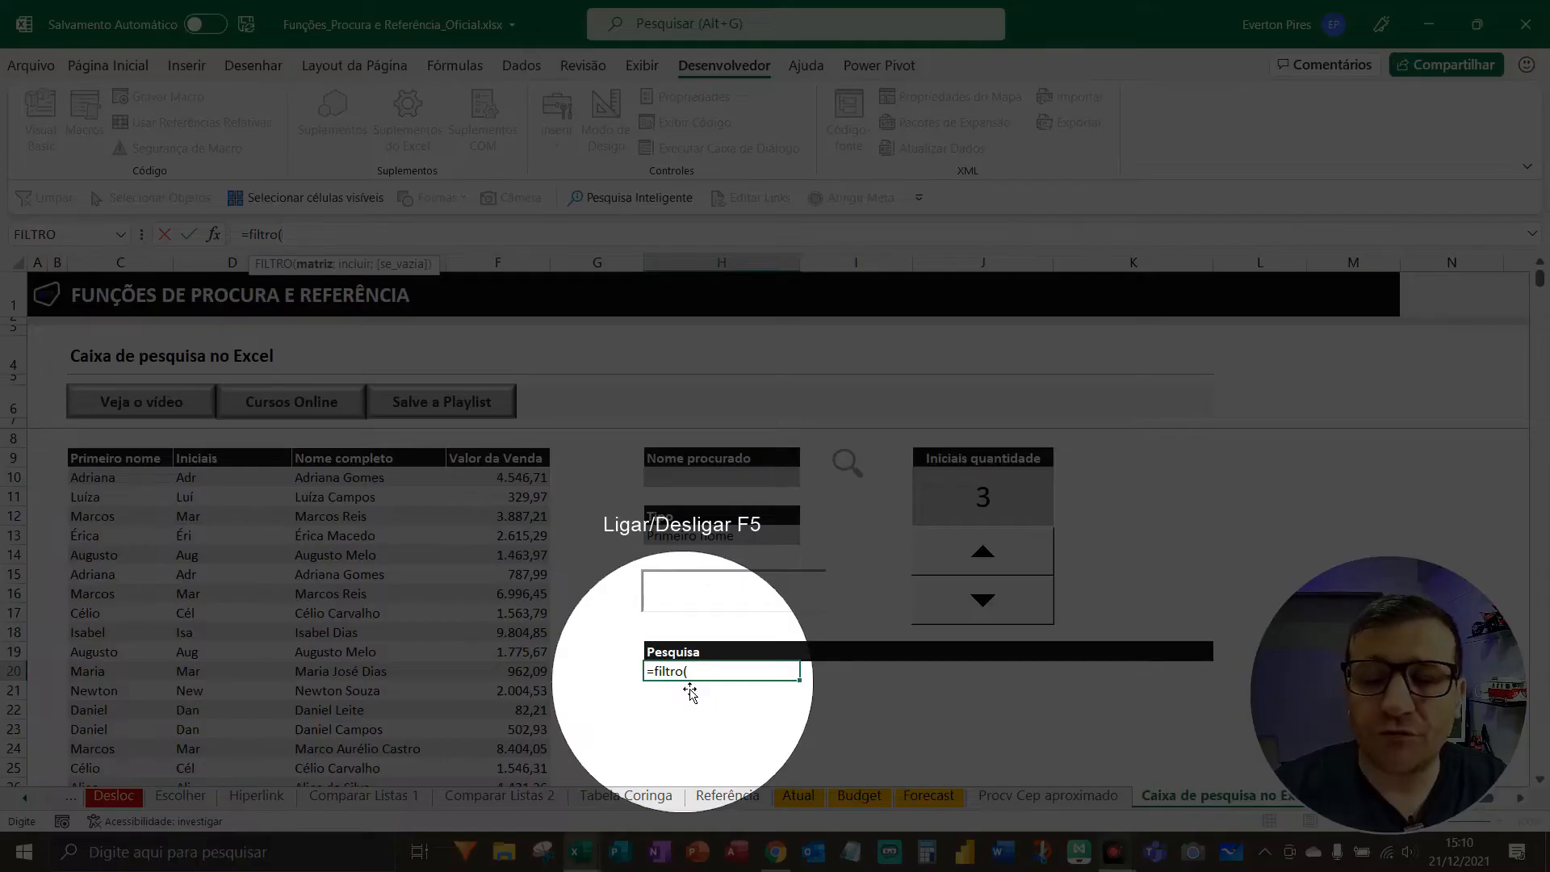
key("F5")
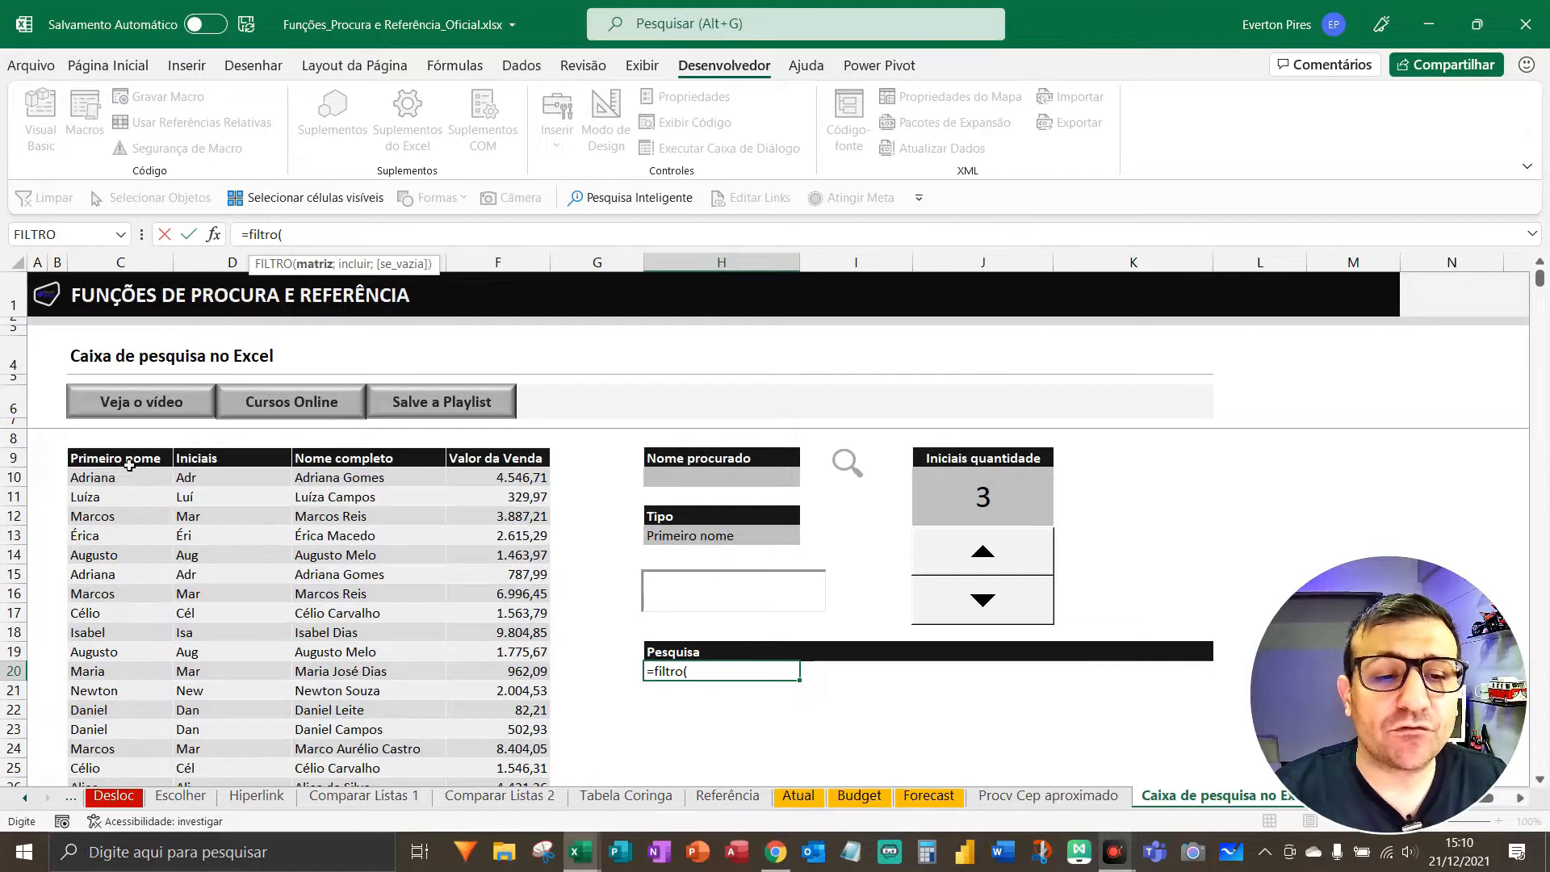
left_click_drag(129, 466, 526, 743)
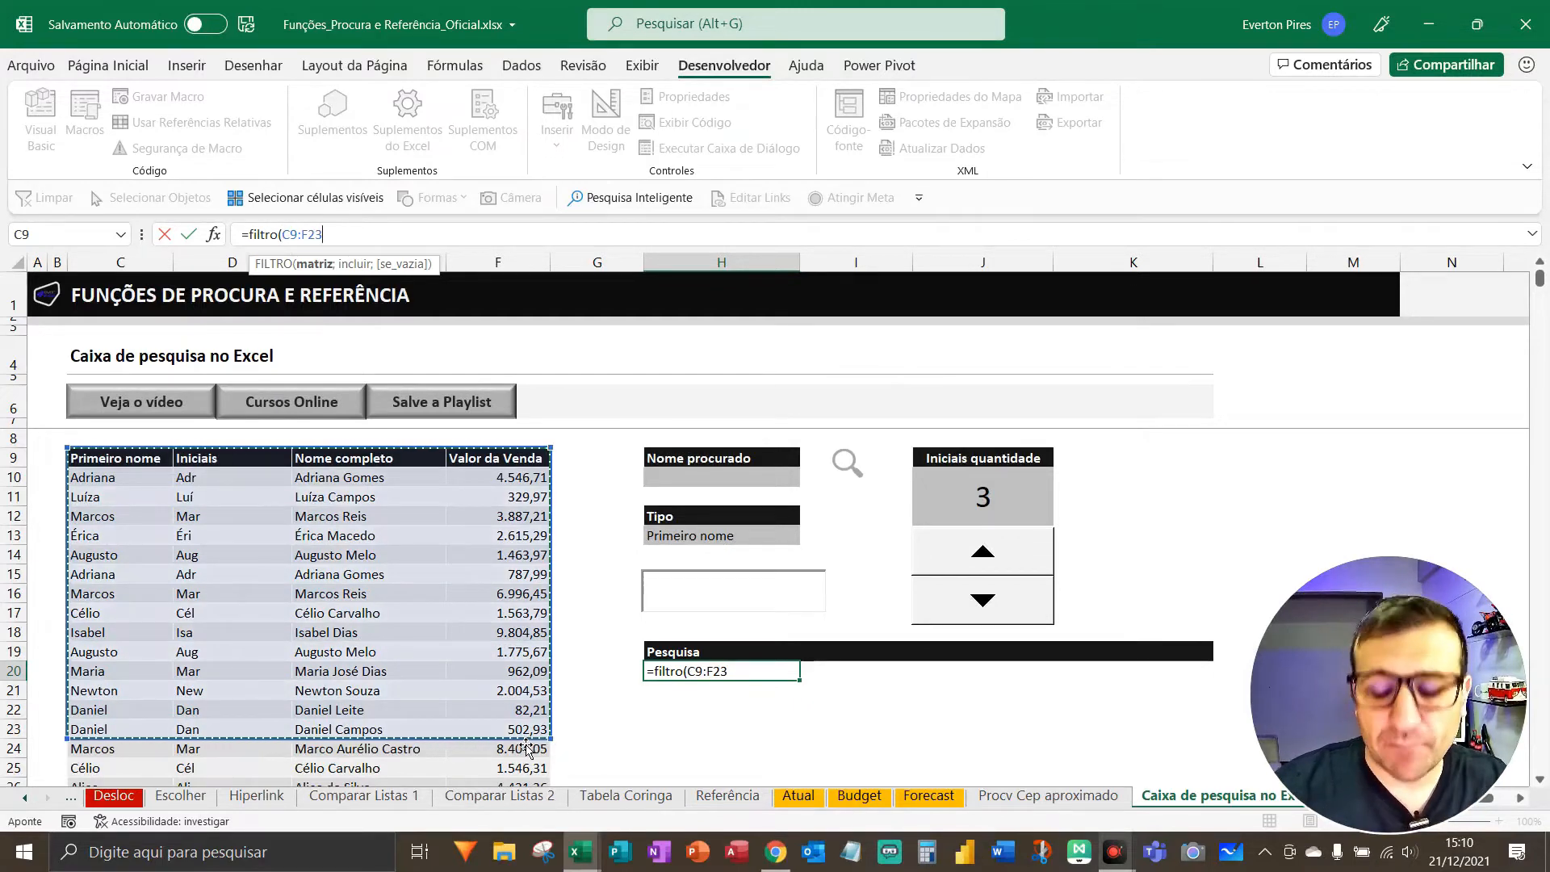
type(";")
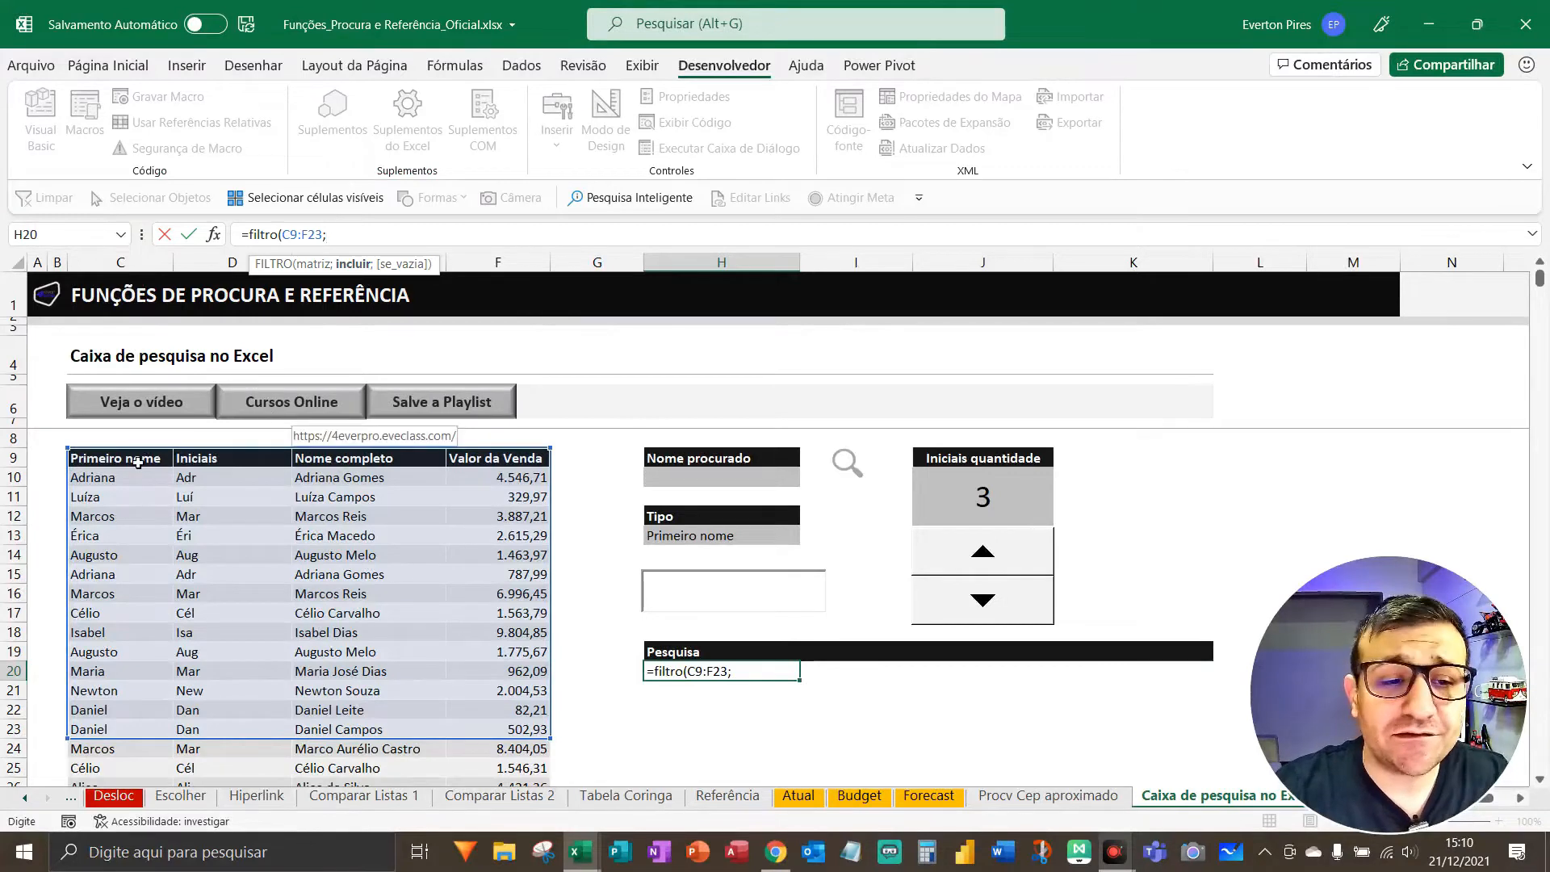
- Set the FILTRO include condition to C9:C23 equal to the first name shown in C10, entered as quoted text
left_click_drag(129, 464, 120, 569)
left_click_drag(113, 623, 123, 735)
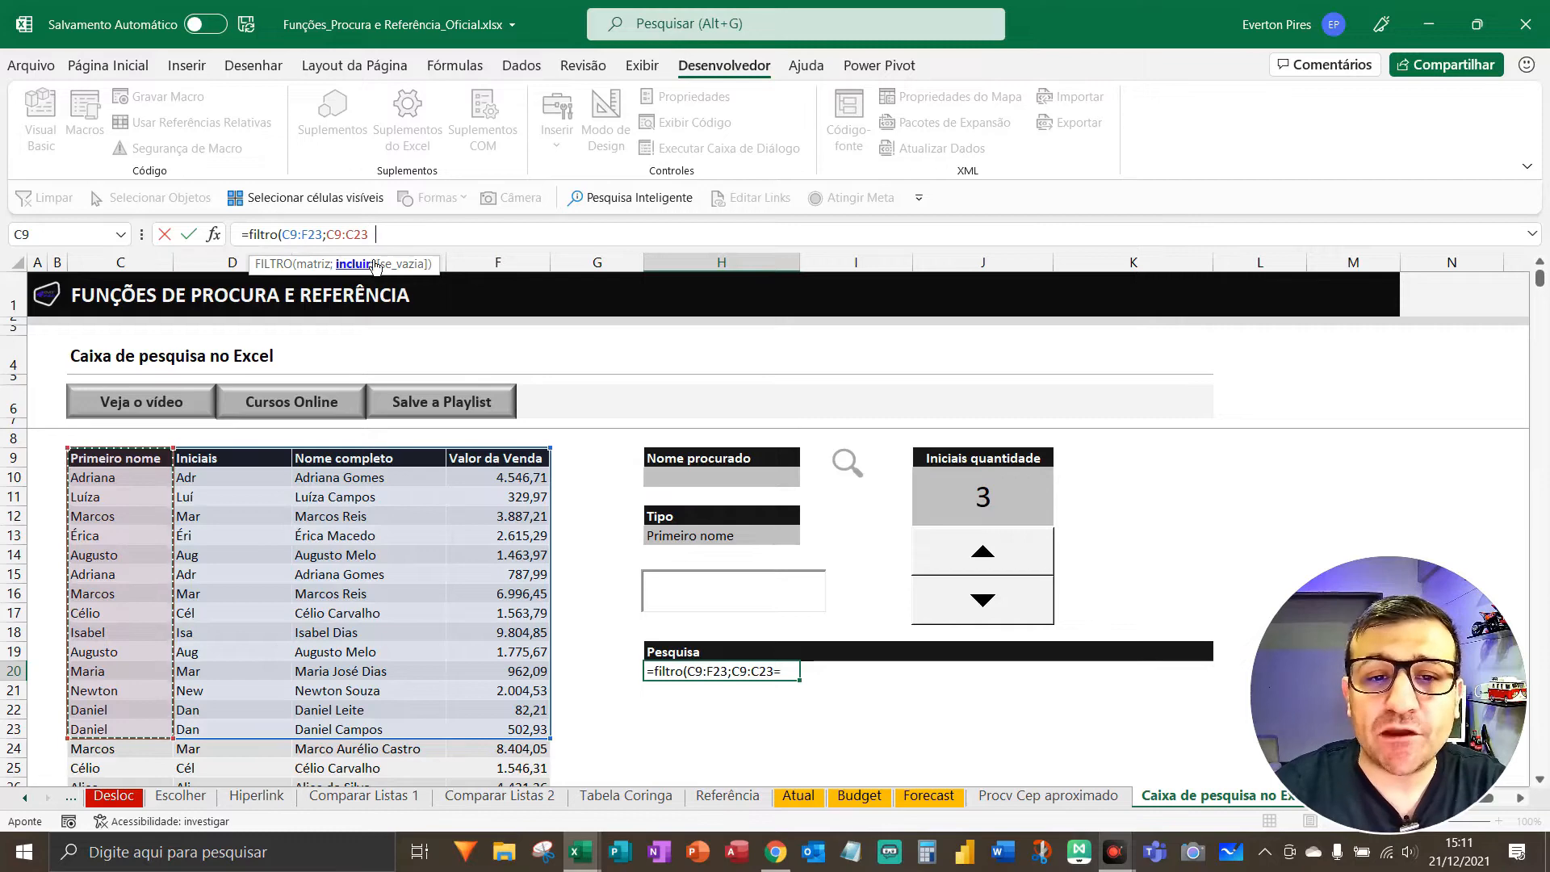
type("=")
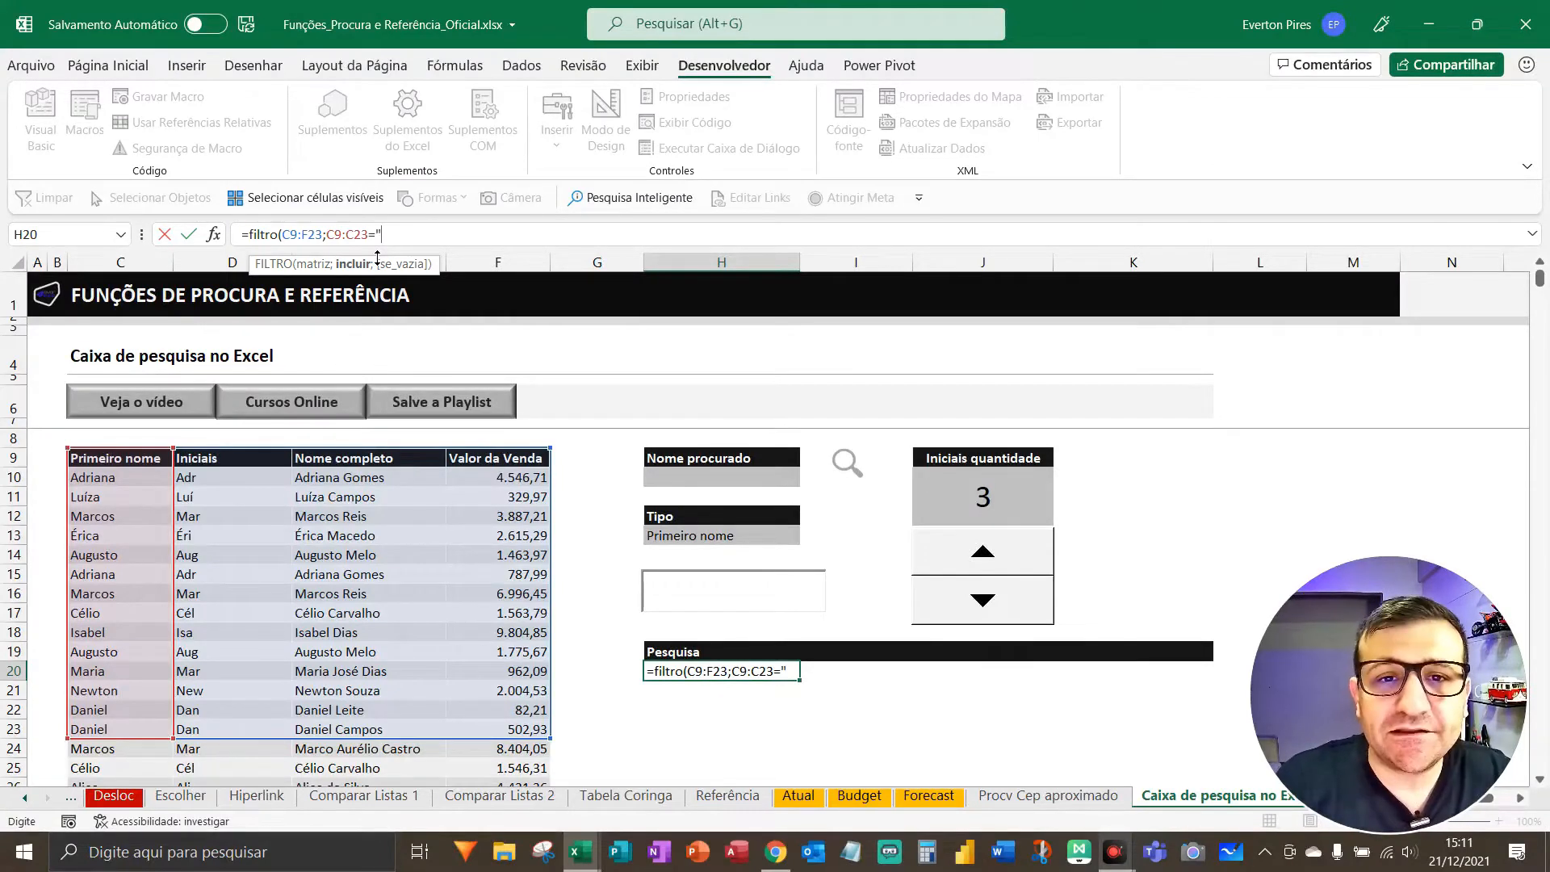
type("\"Adriana\"")
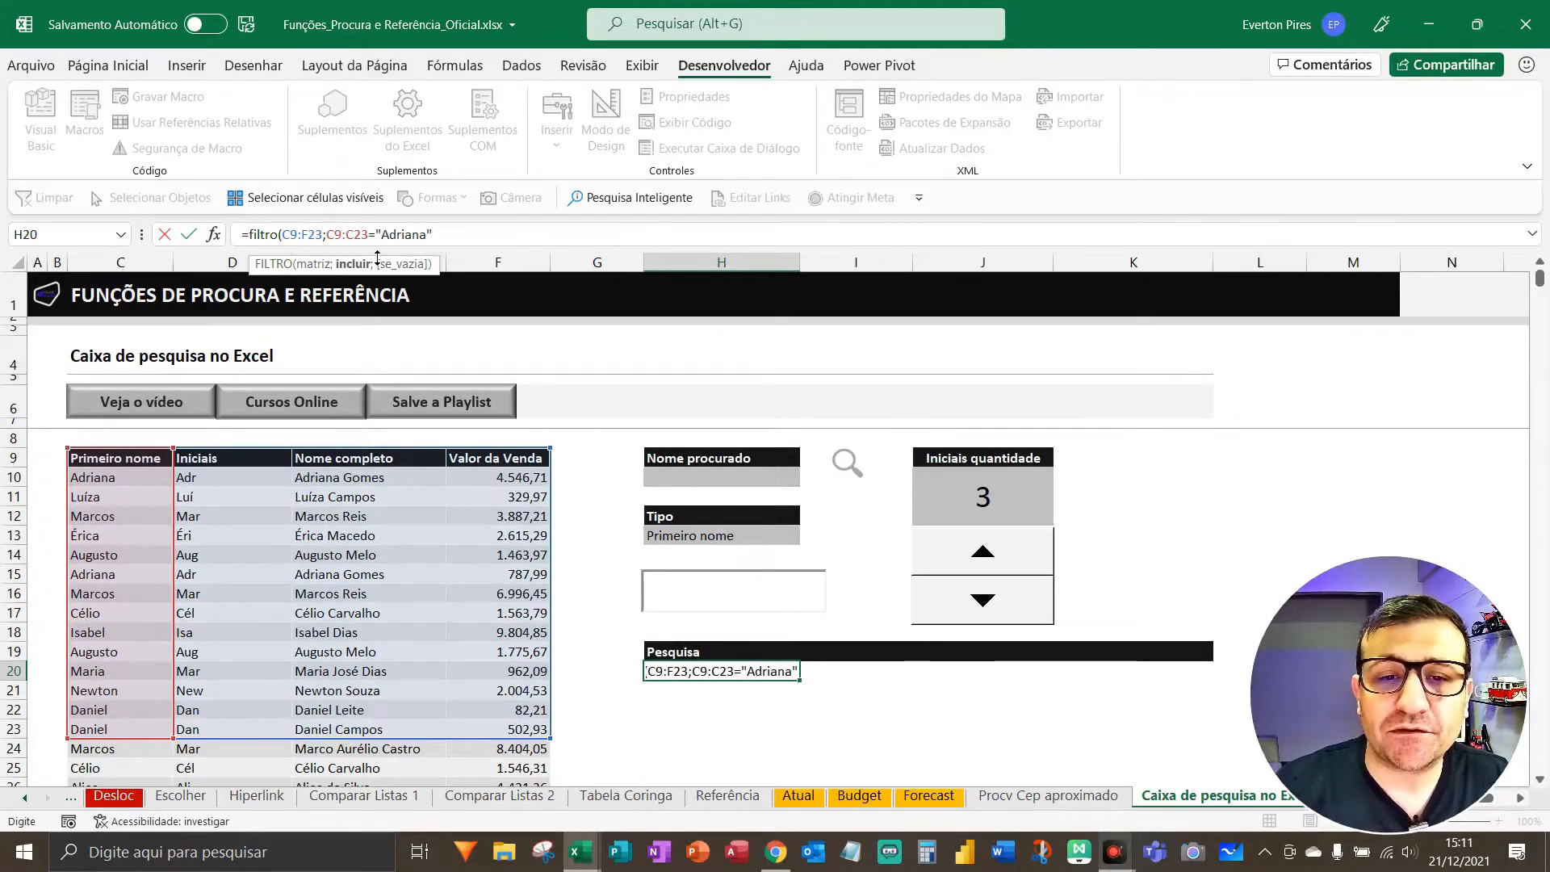
- Add "-" as the FILTRO if-empty result and complete the formula in H20
type(";")
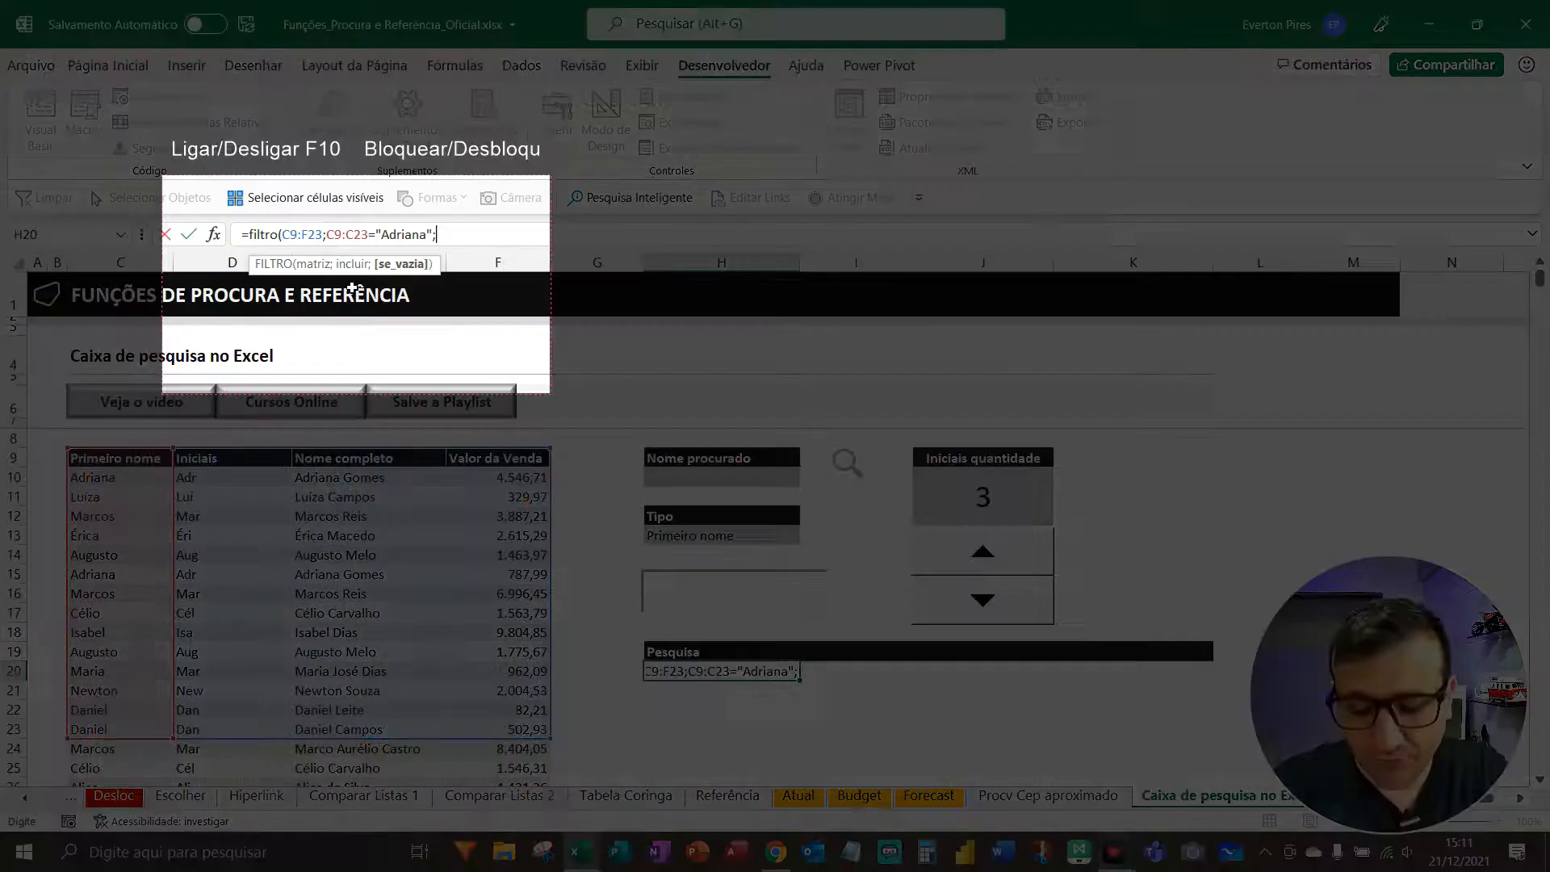
type("\"")
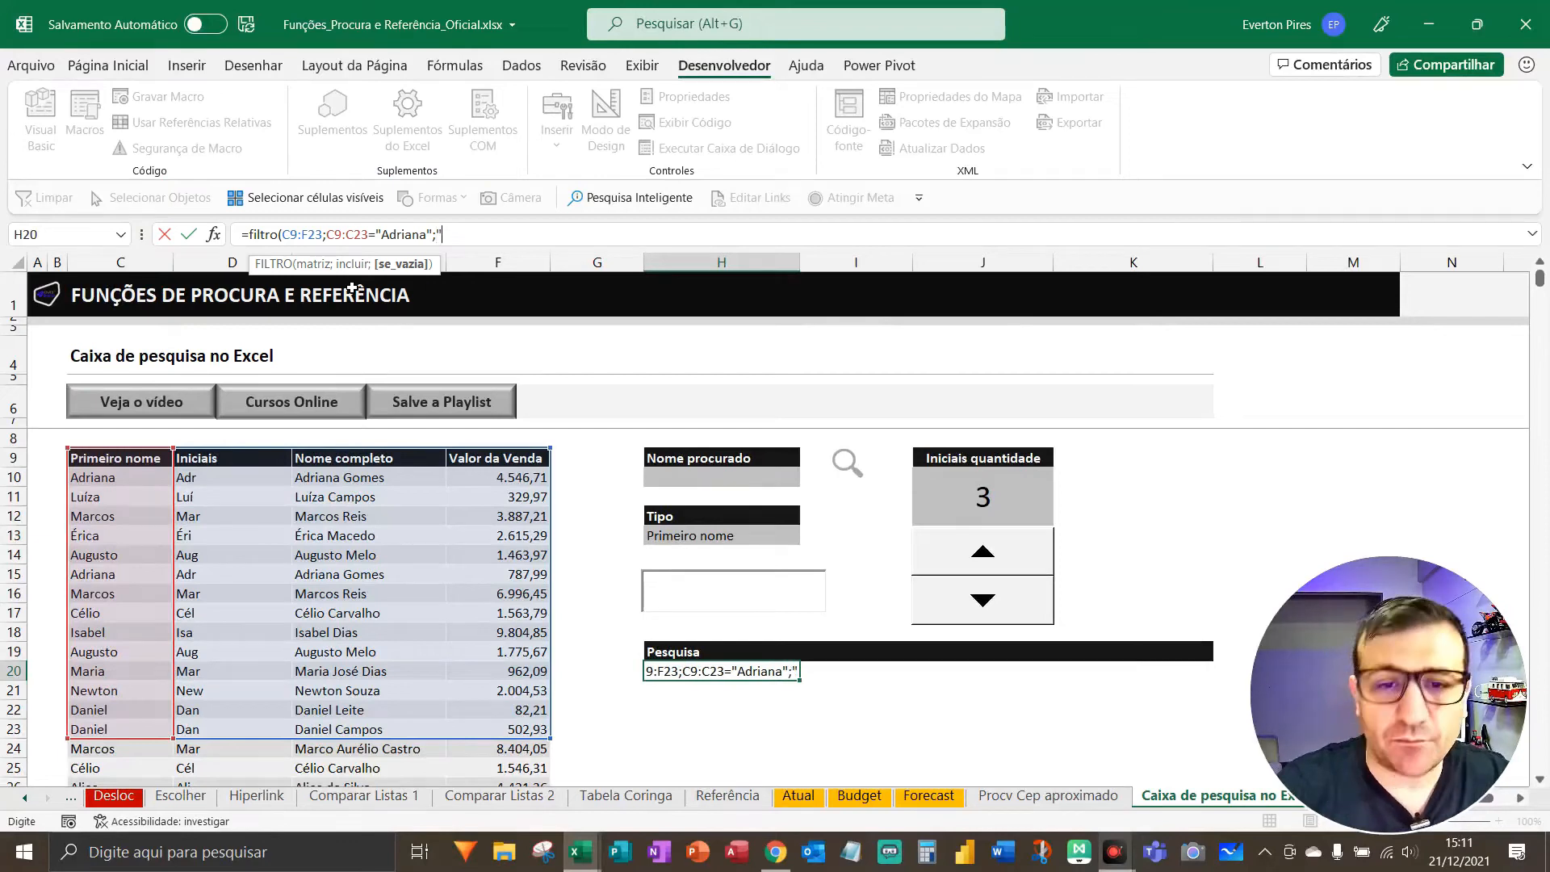
type("-")
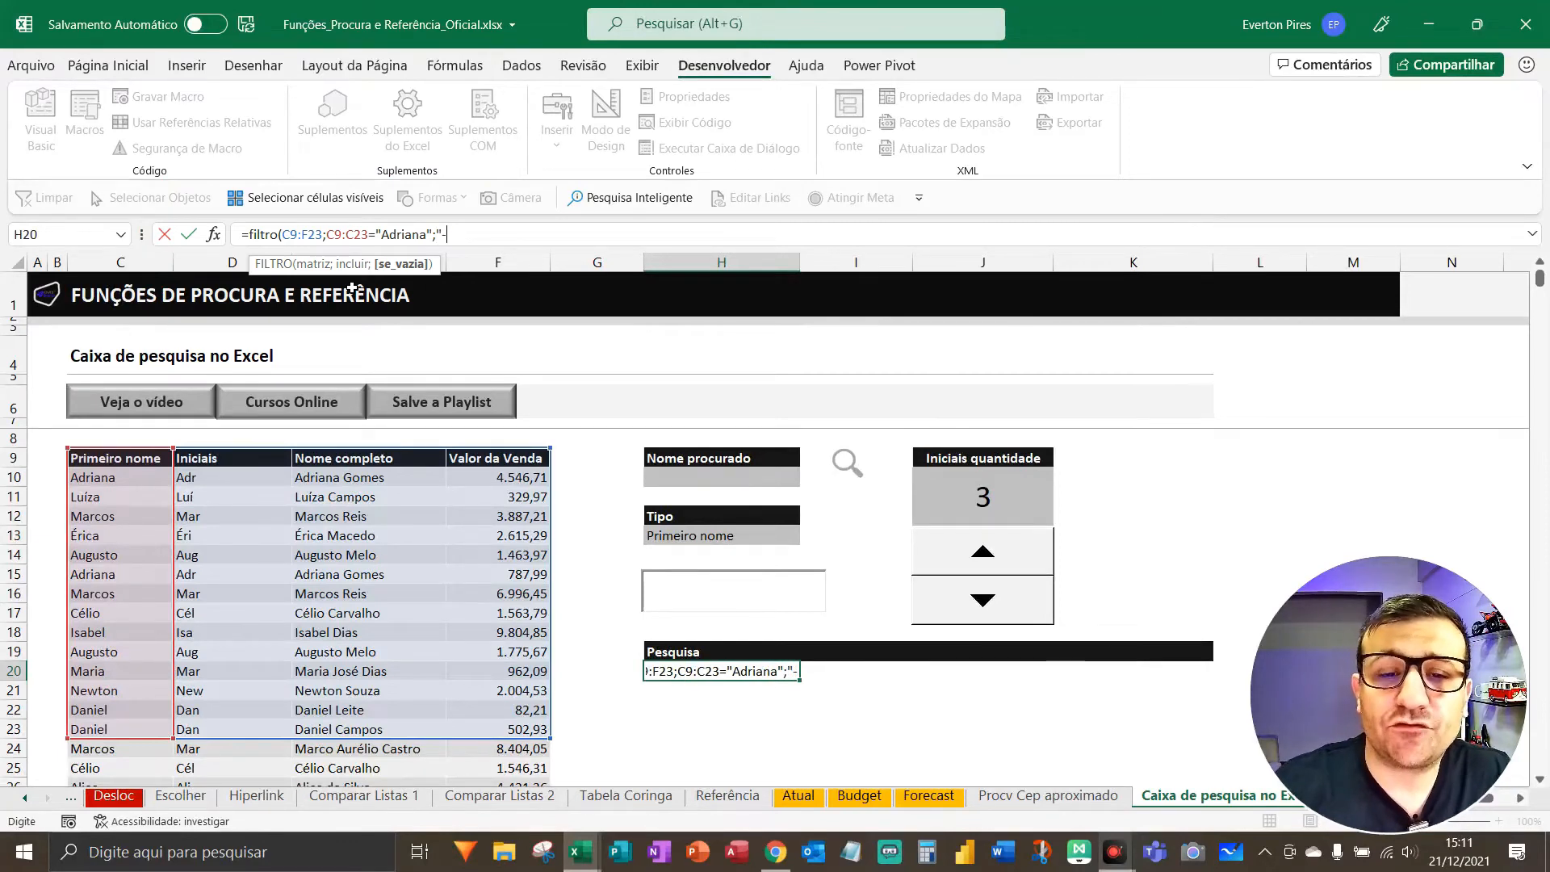
type("\"")
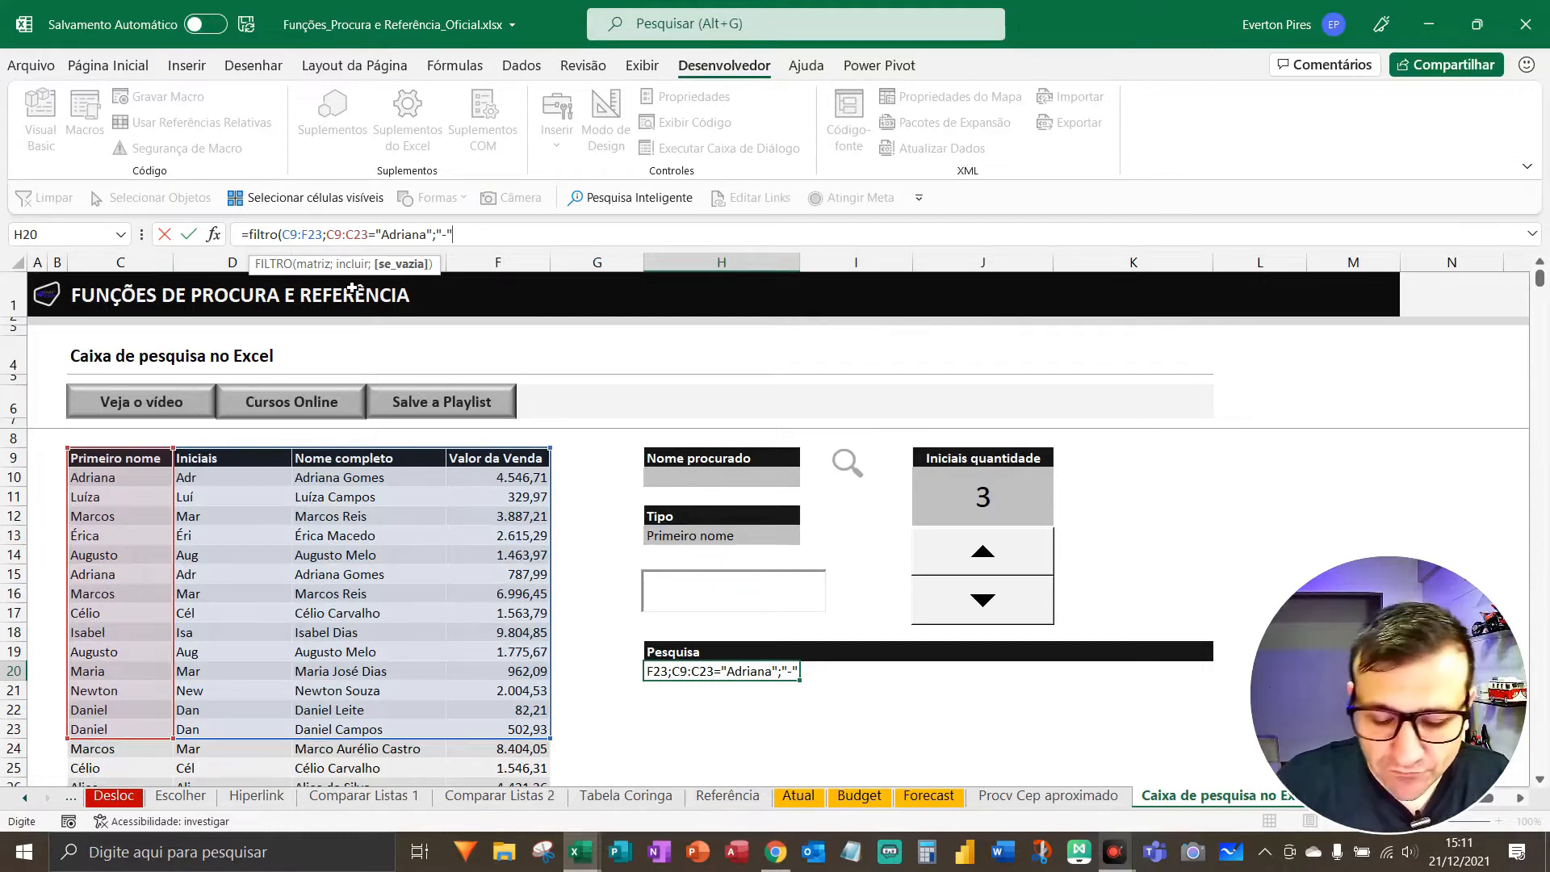
type(")")
key("Return")
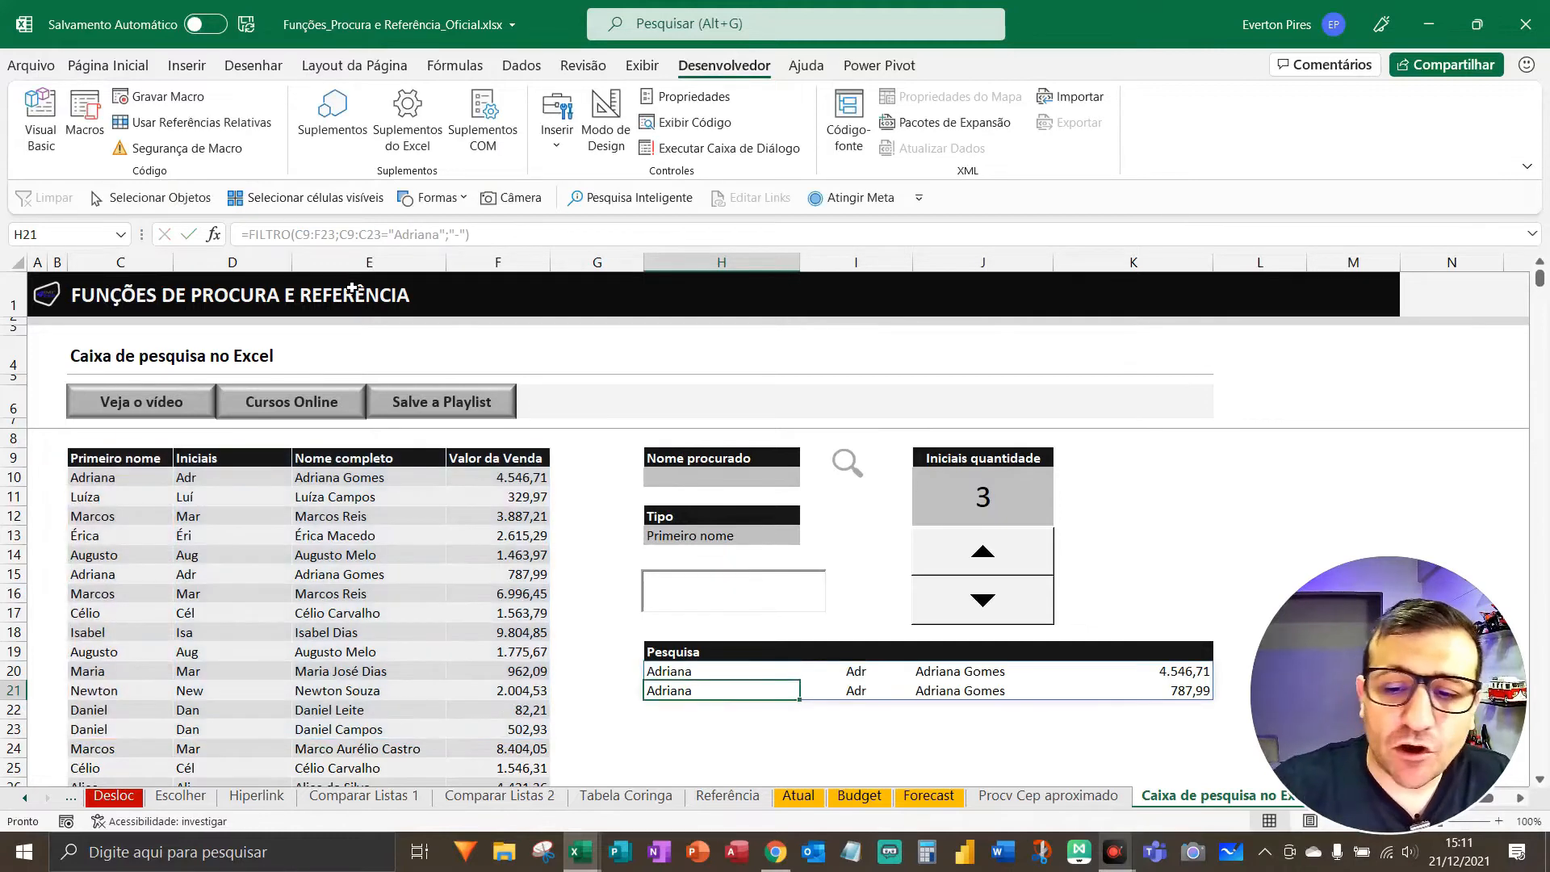
- Delete the FILTRO test formula from H20
left_click(646, 670)
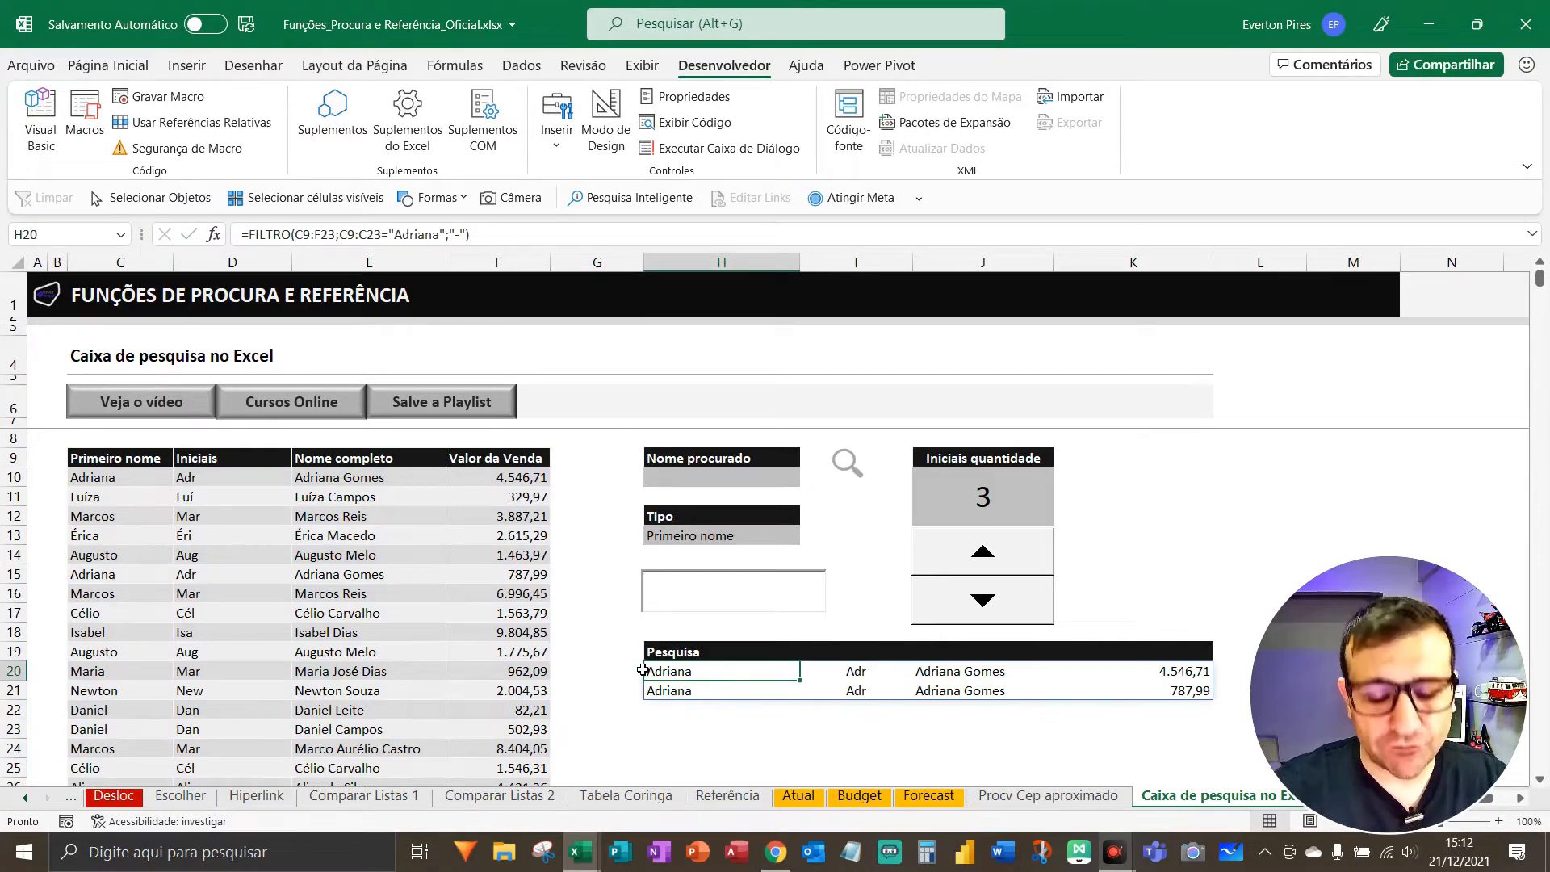
key("F5")
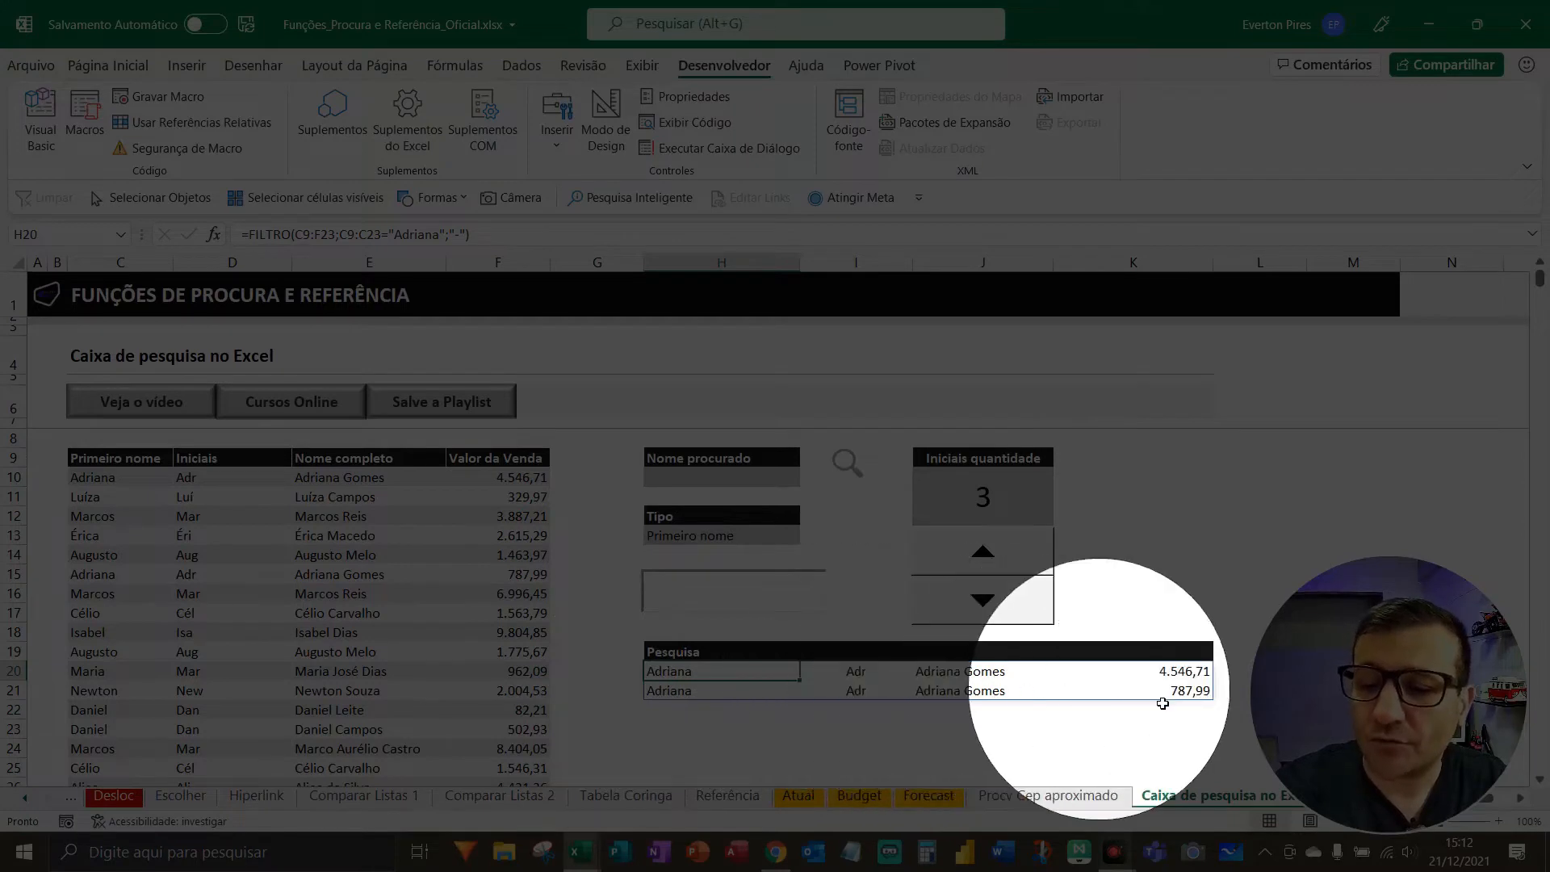
key("F5")
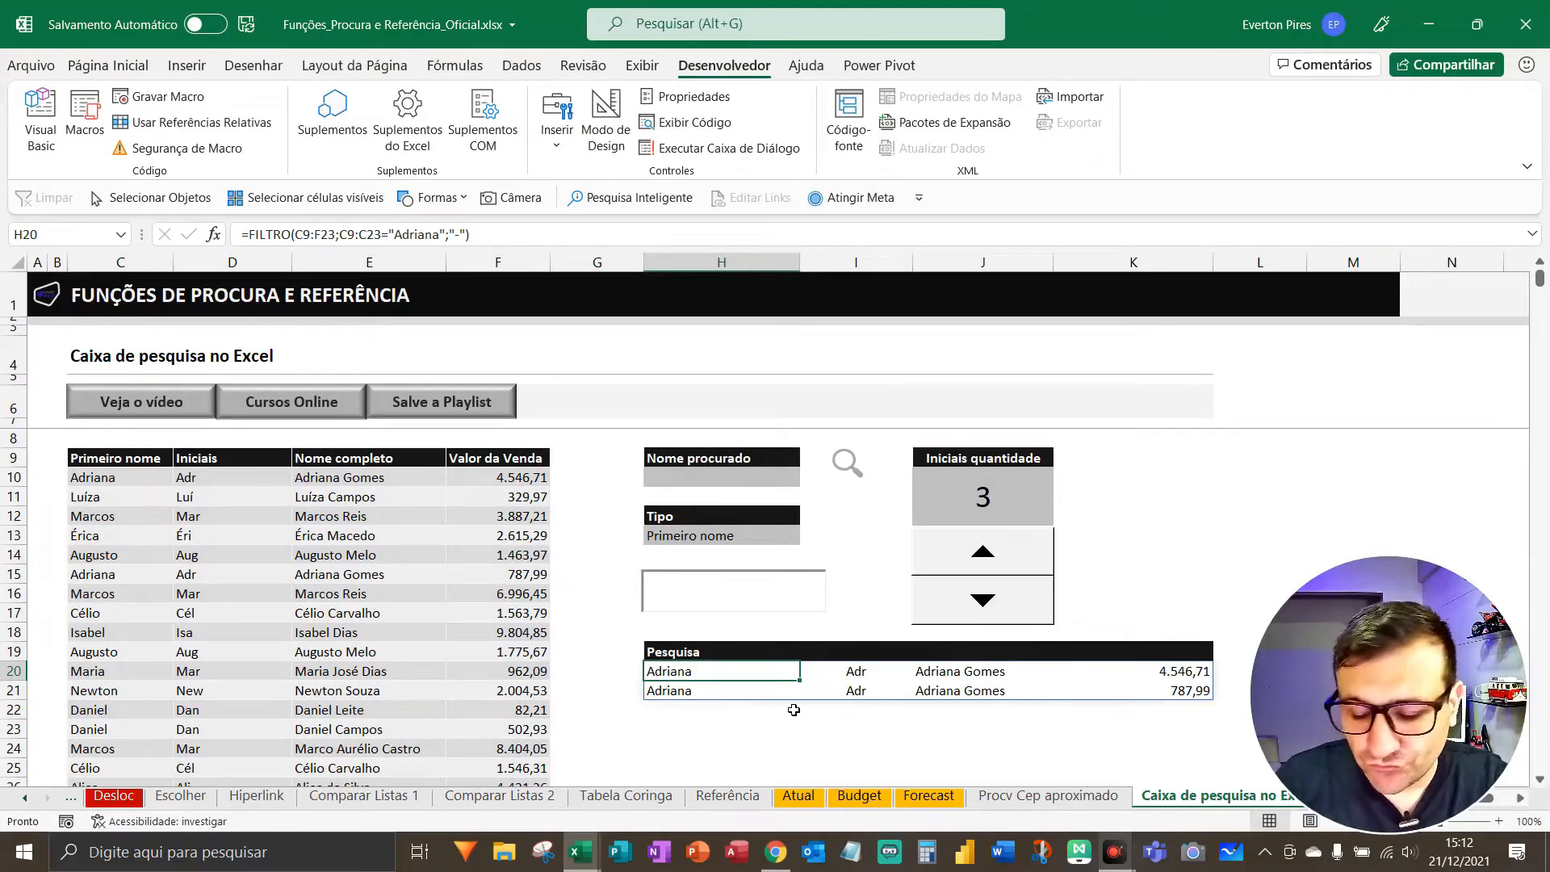
key("Delete")
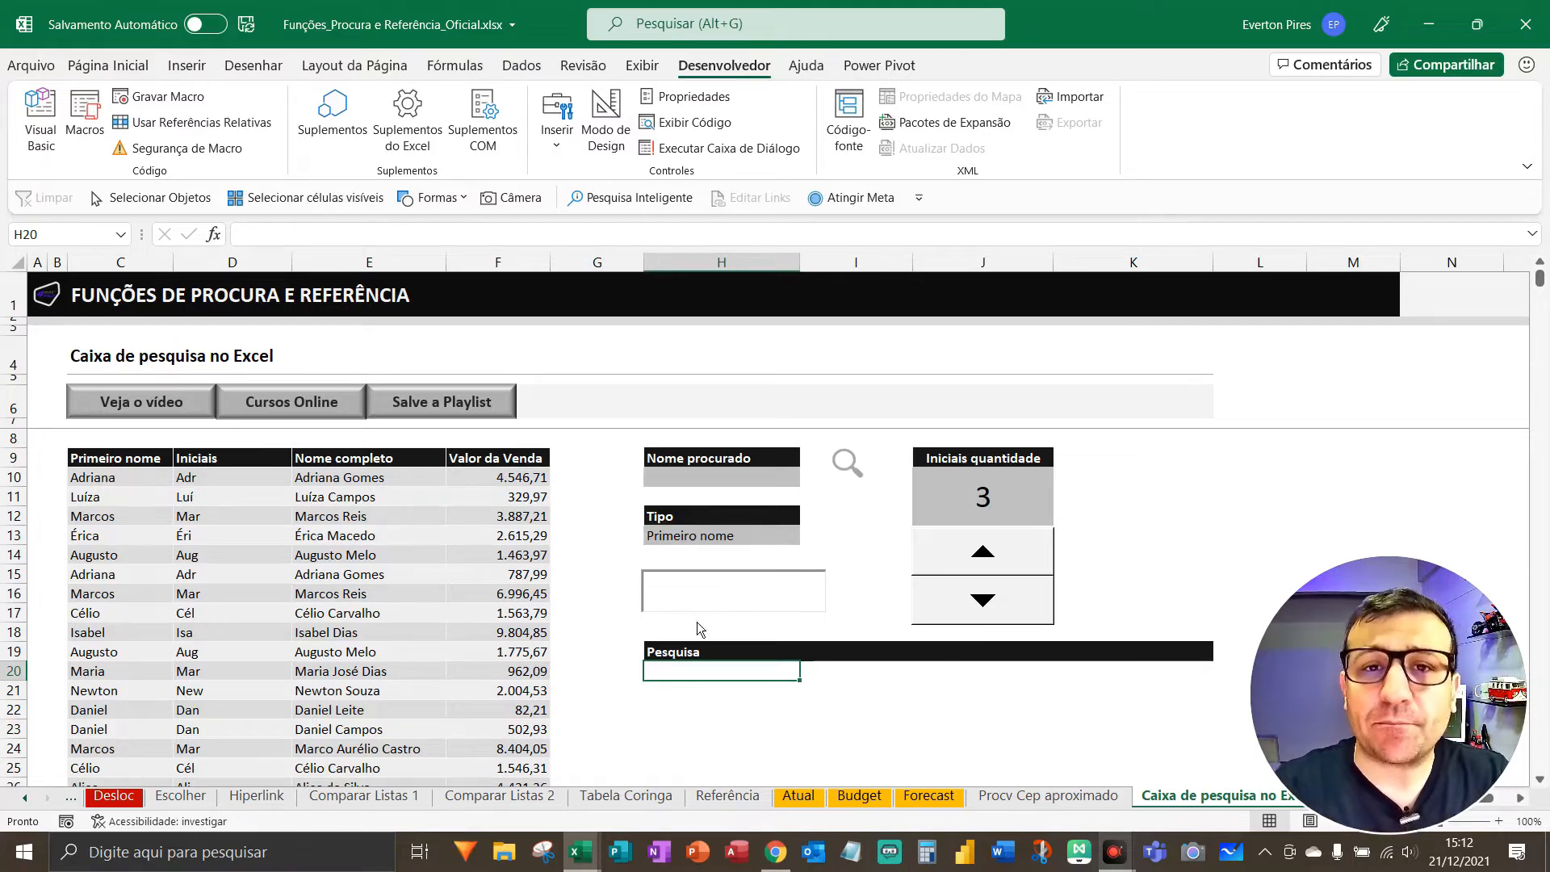
- Choose Iniciais from the Tipo list in H13
key("F5")
left_click(714, 541)
left_click(808, 536)
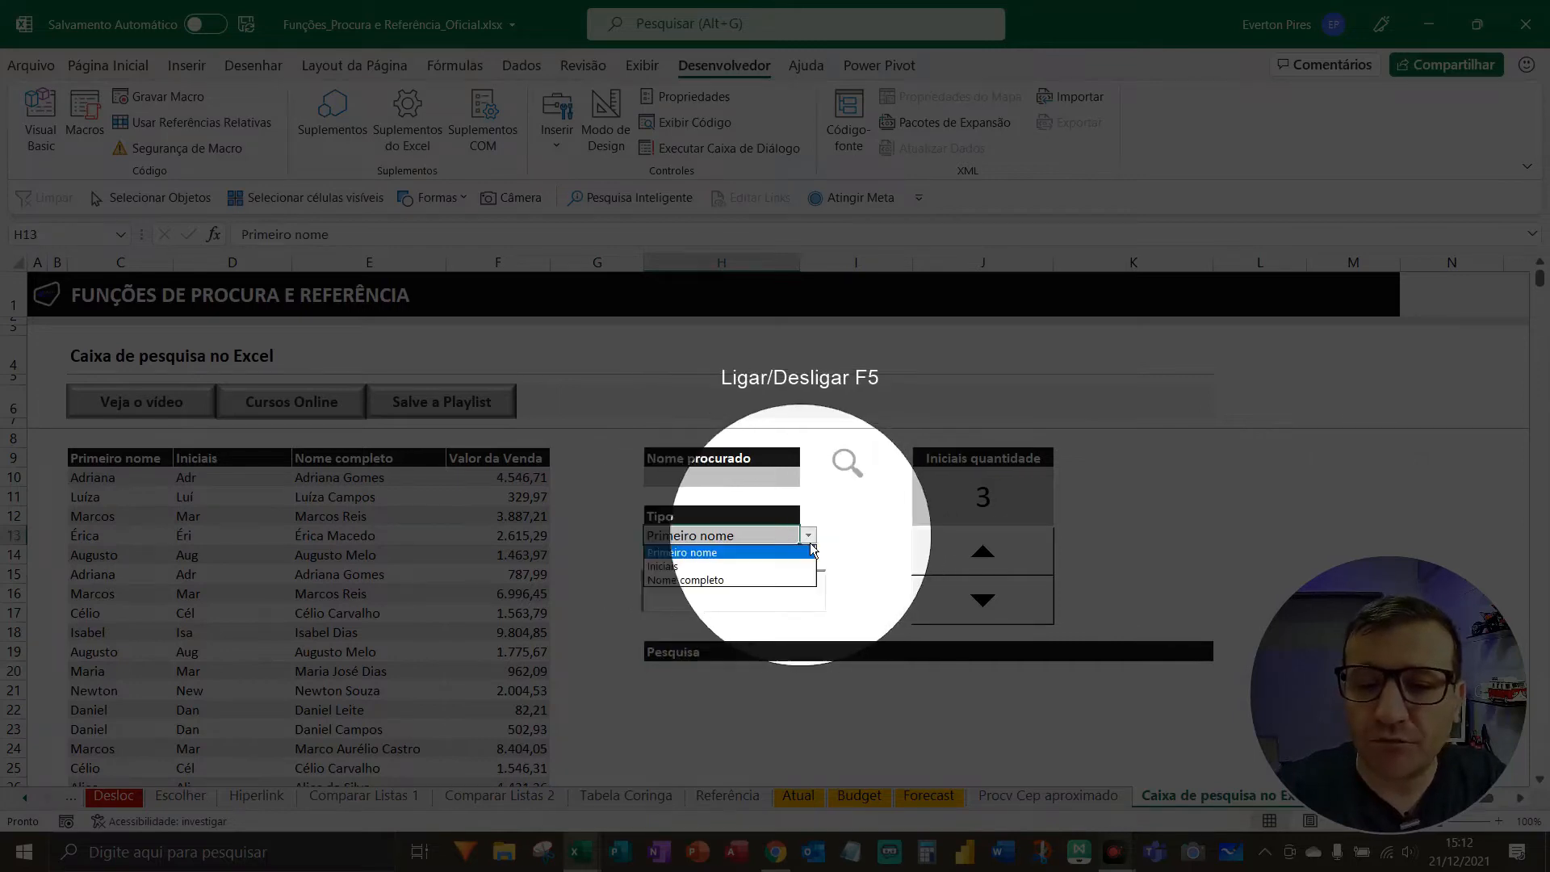
left_click(691, 575)
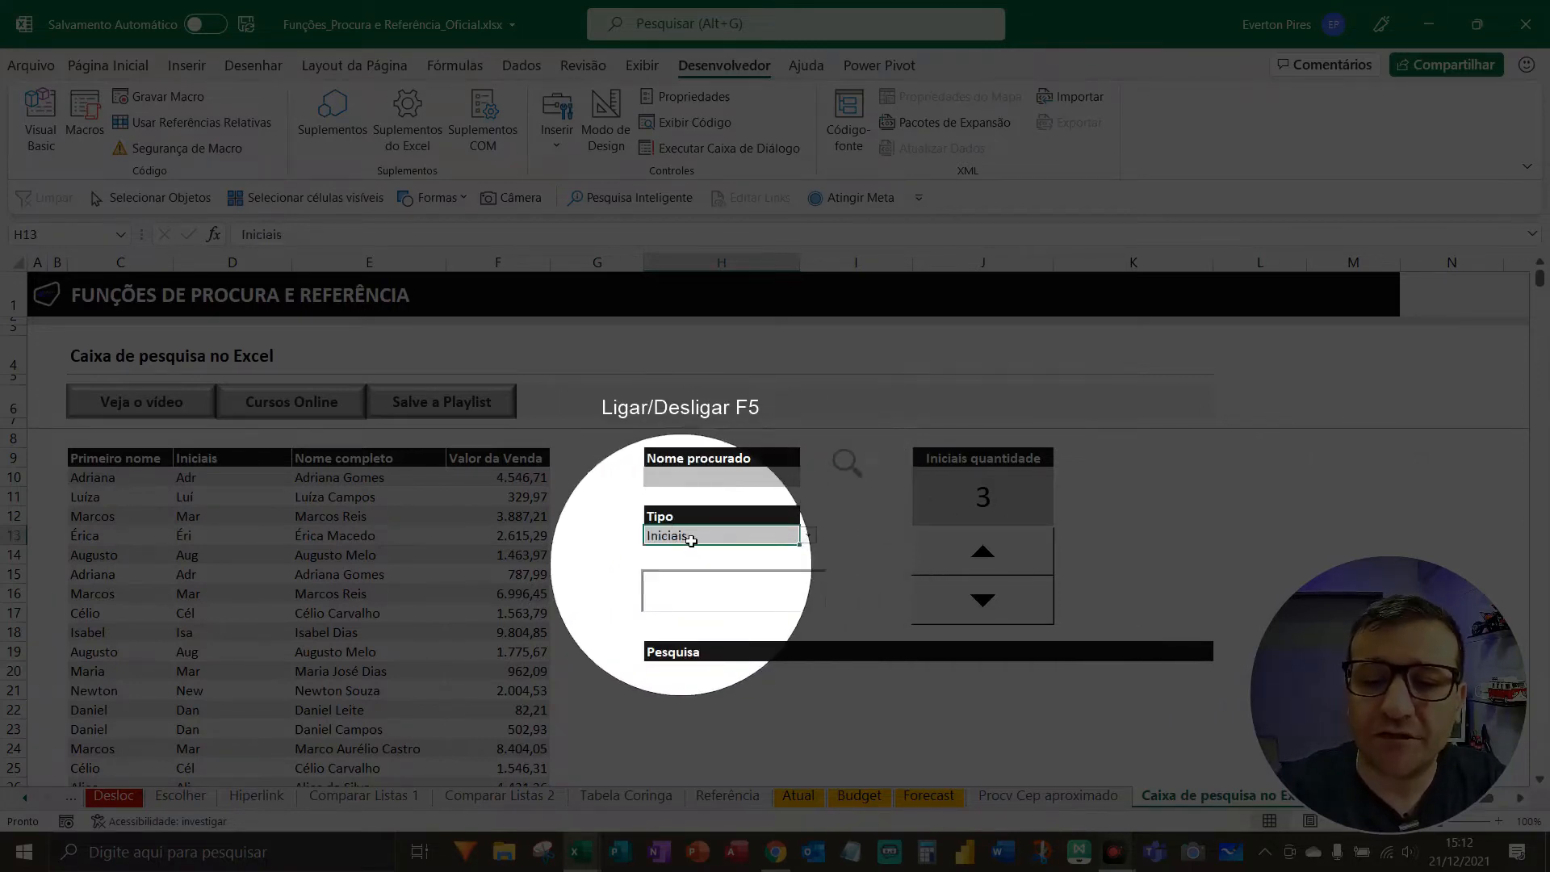
key("F5")
key("F5")
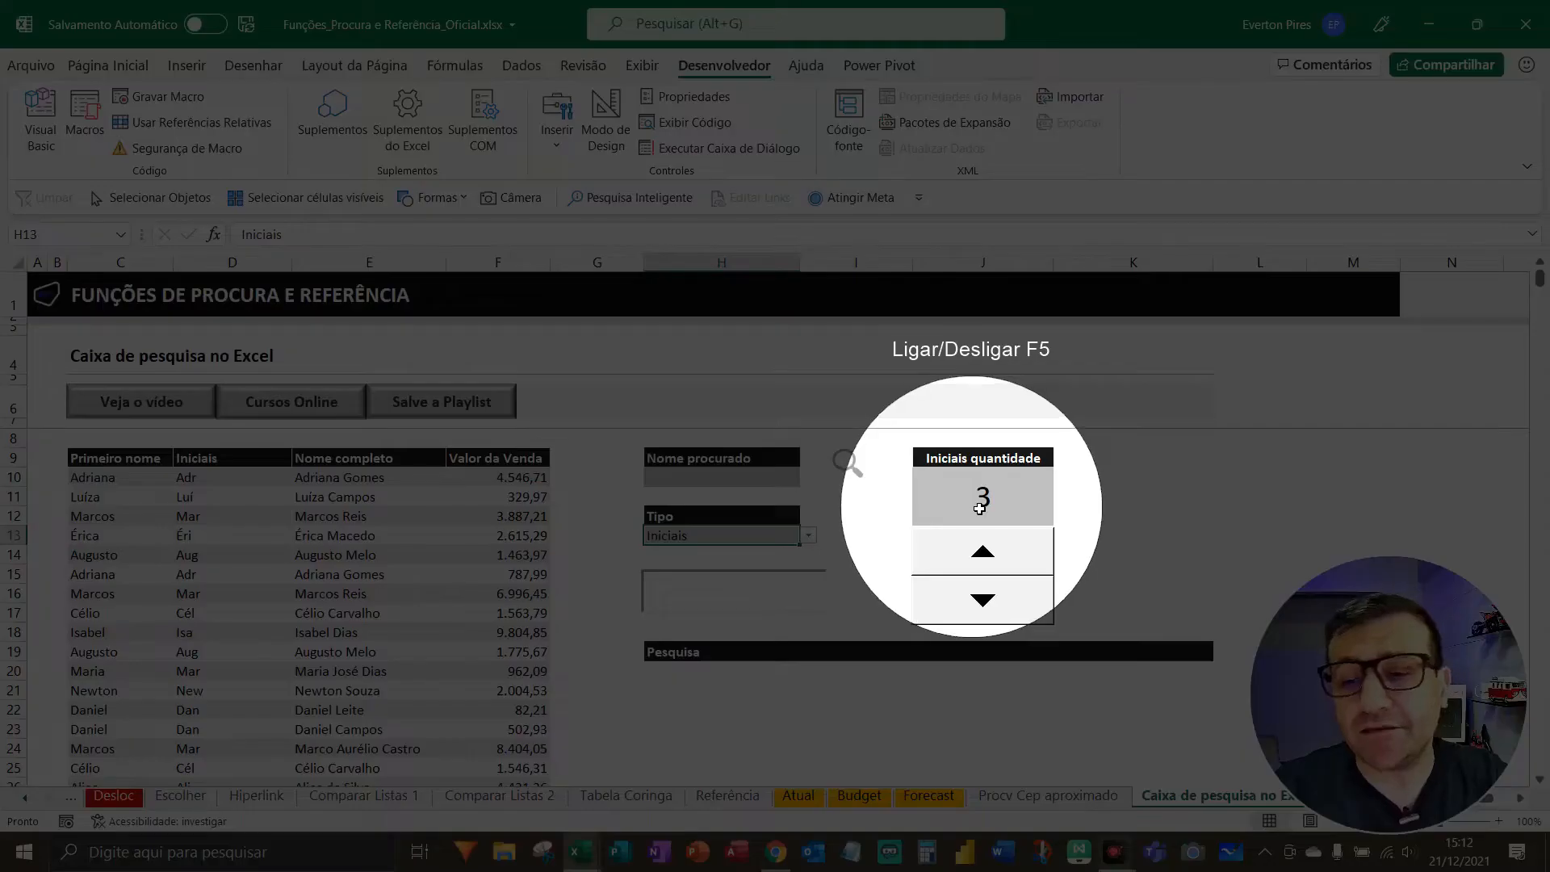
key("F5")
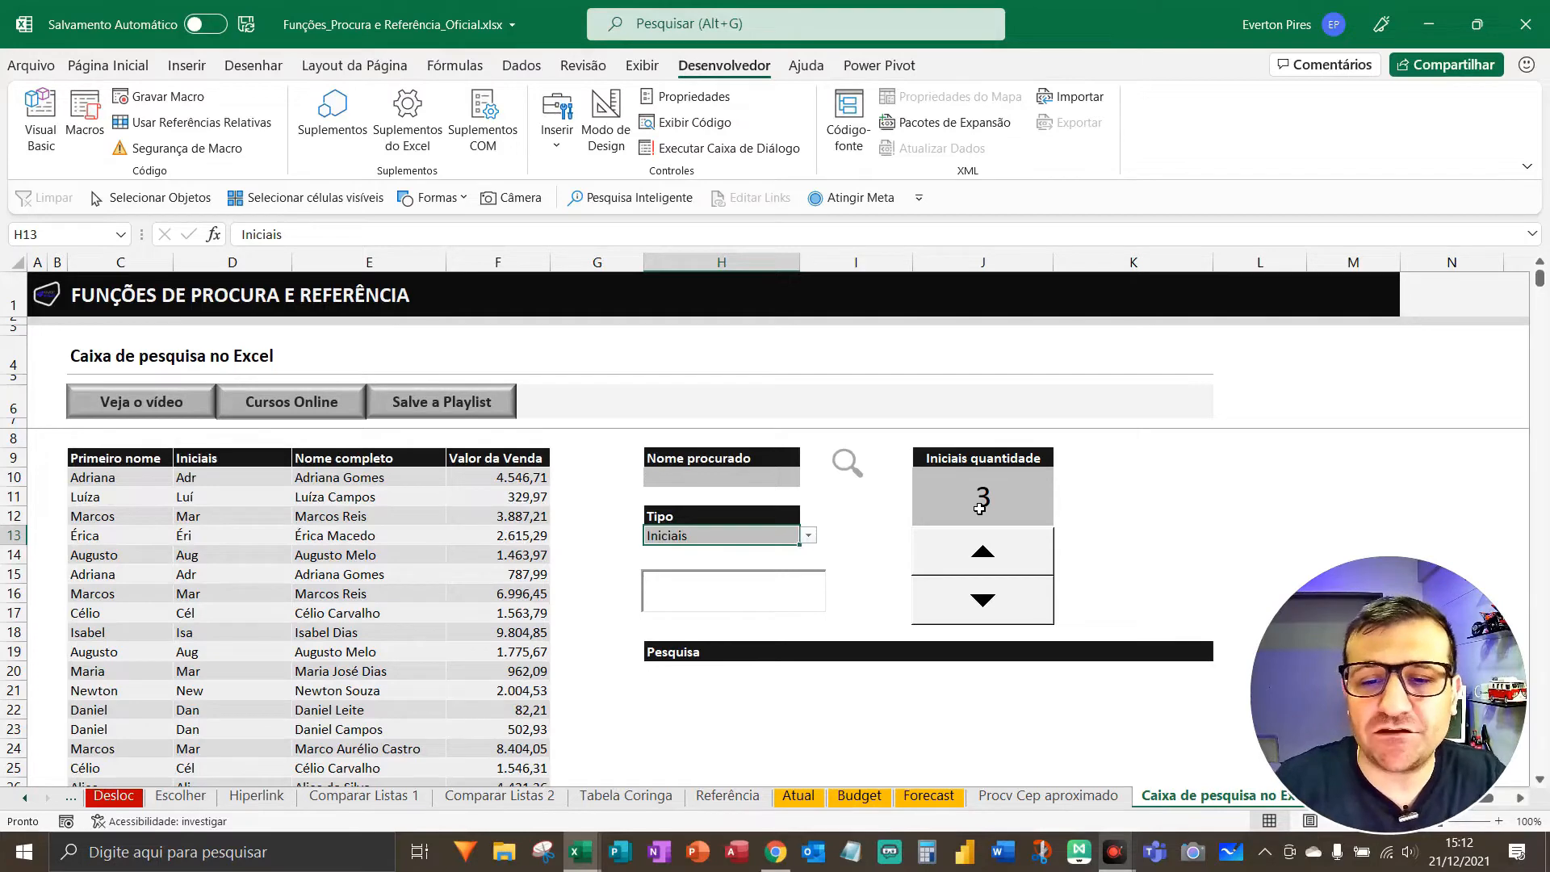
key("F5")
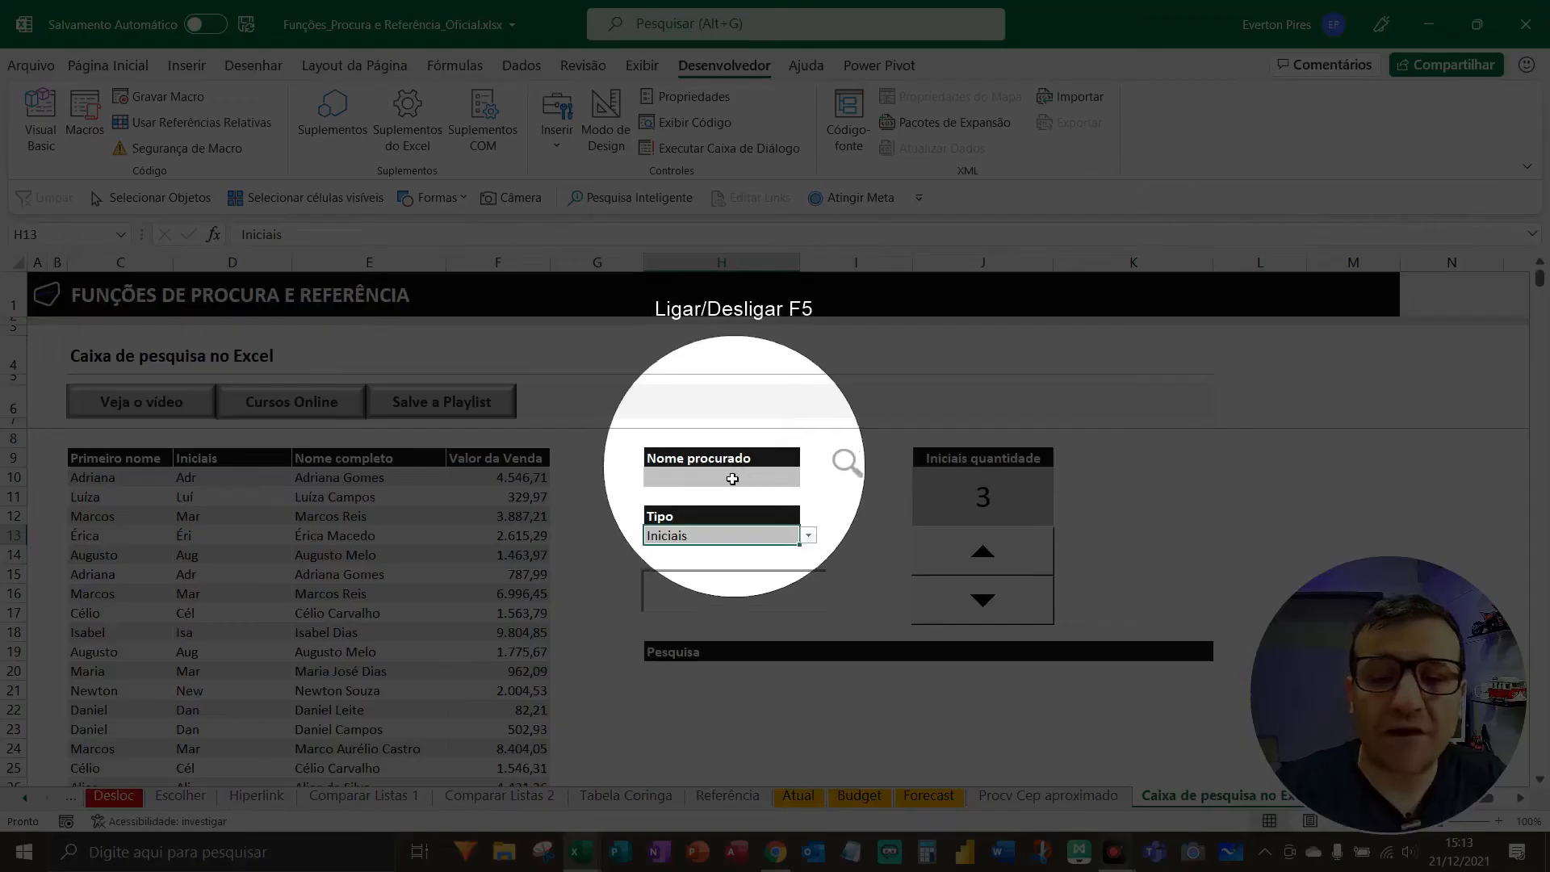
key("F5")
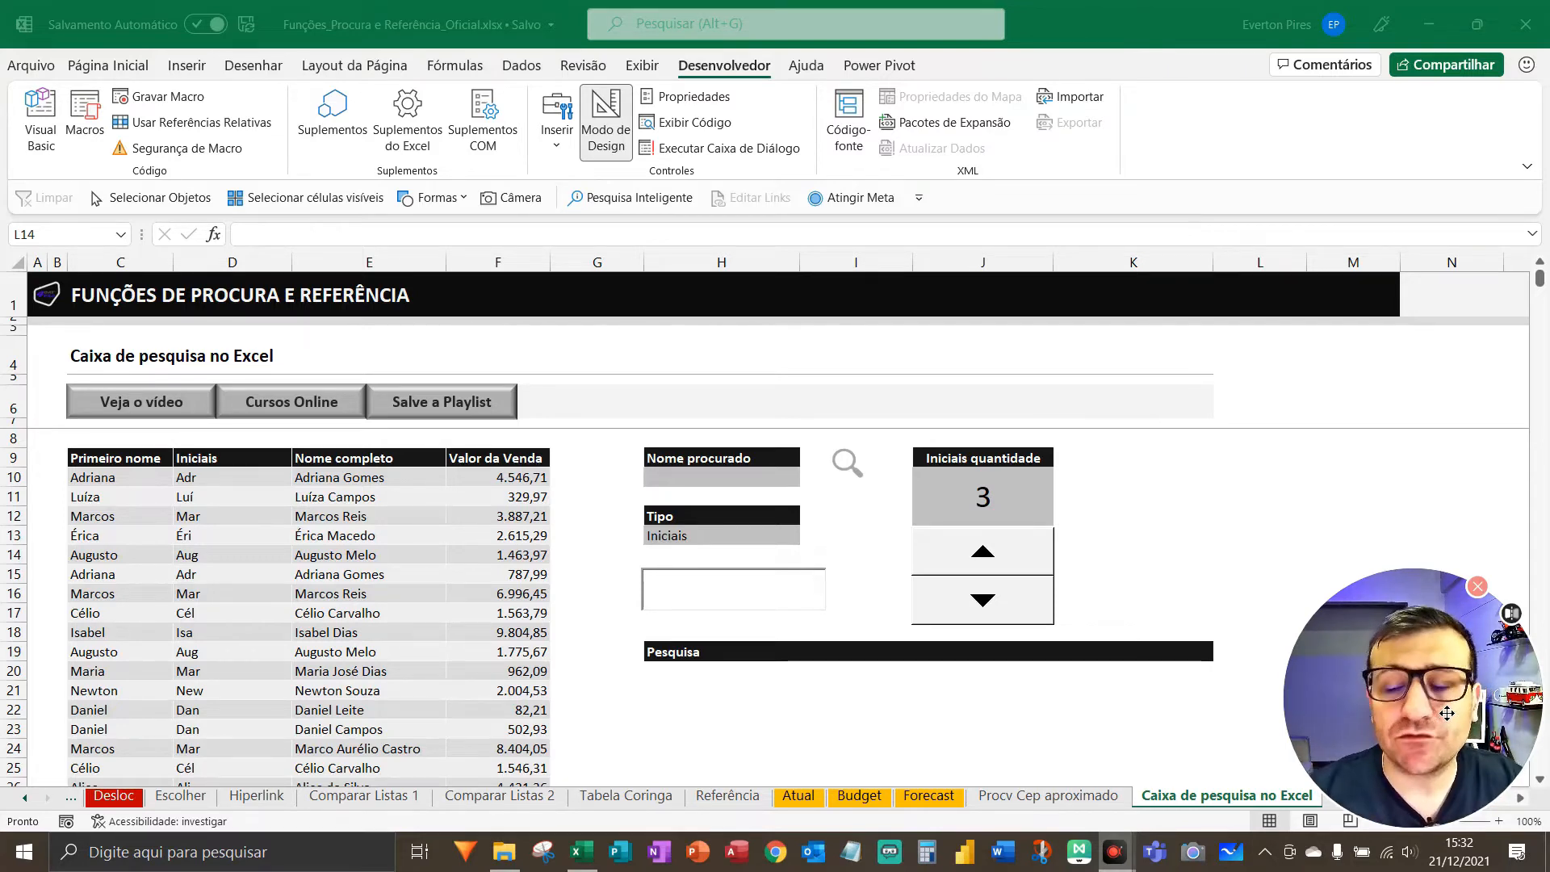
key("F4")
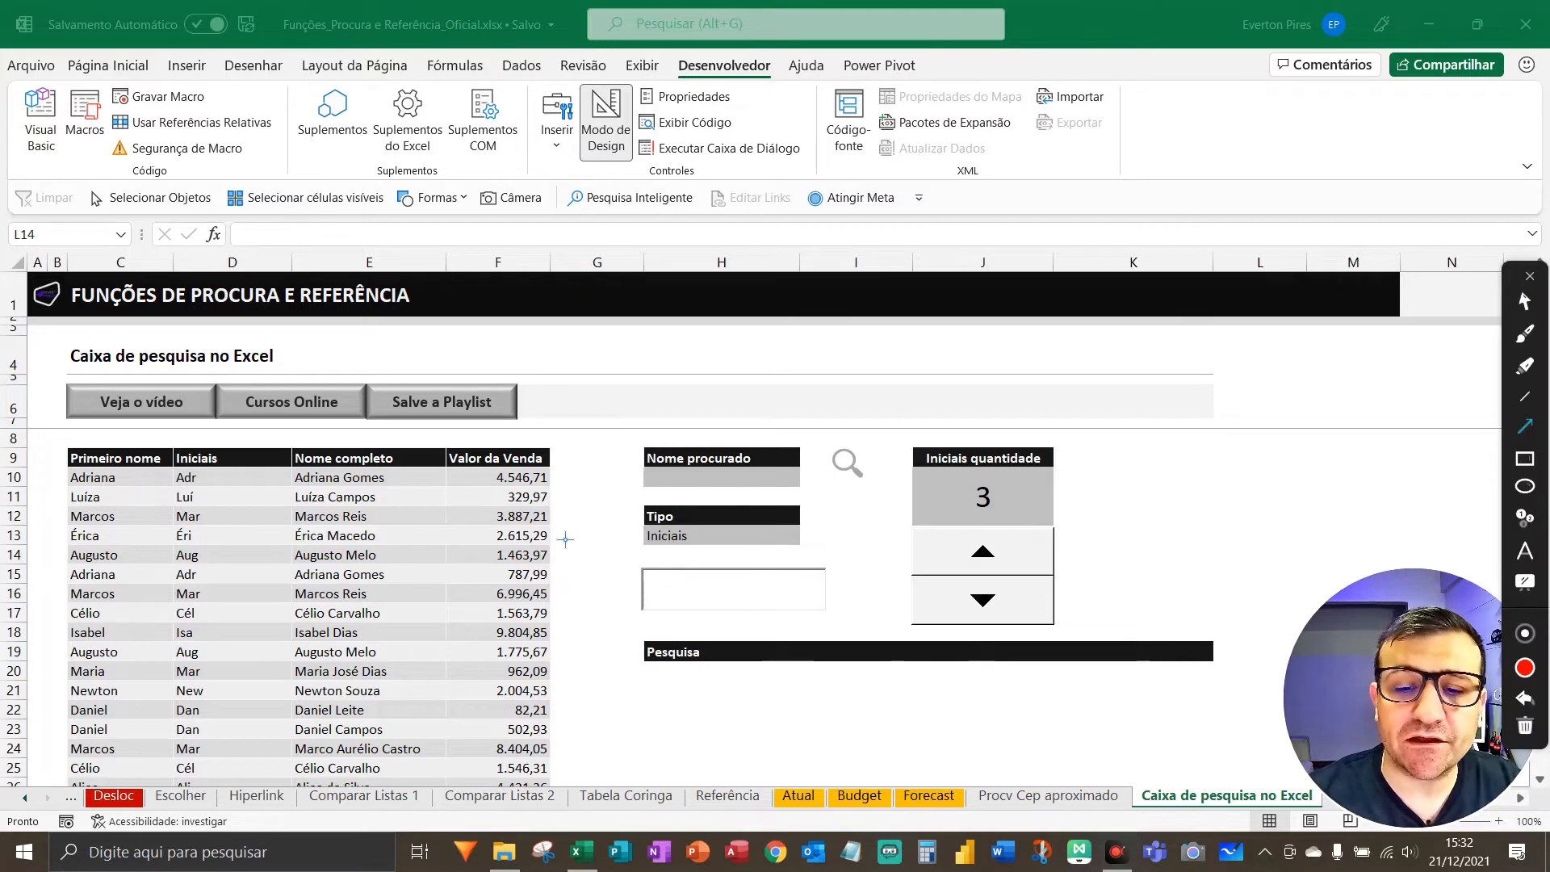
left_click_drag(565, 539, 697, 607)
left_click_drag(588, 547, 688, 488)
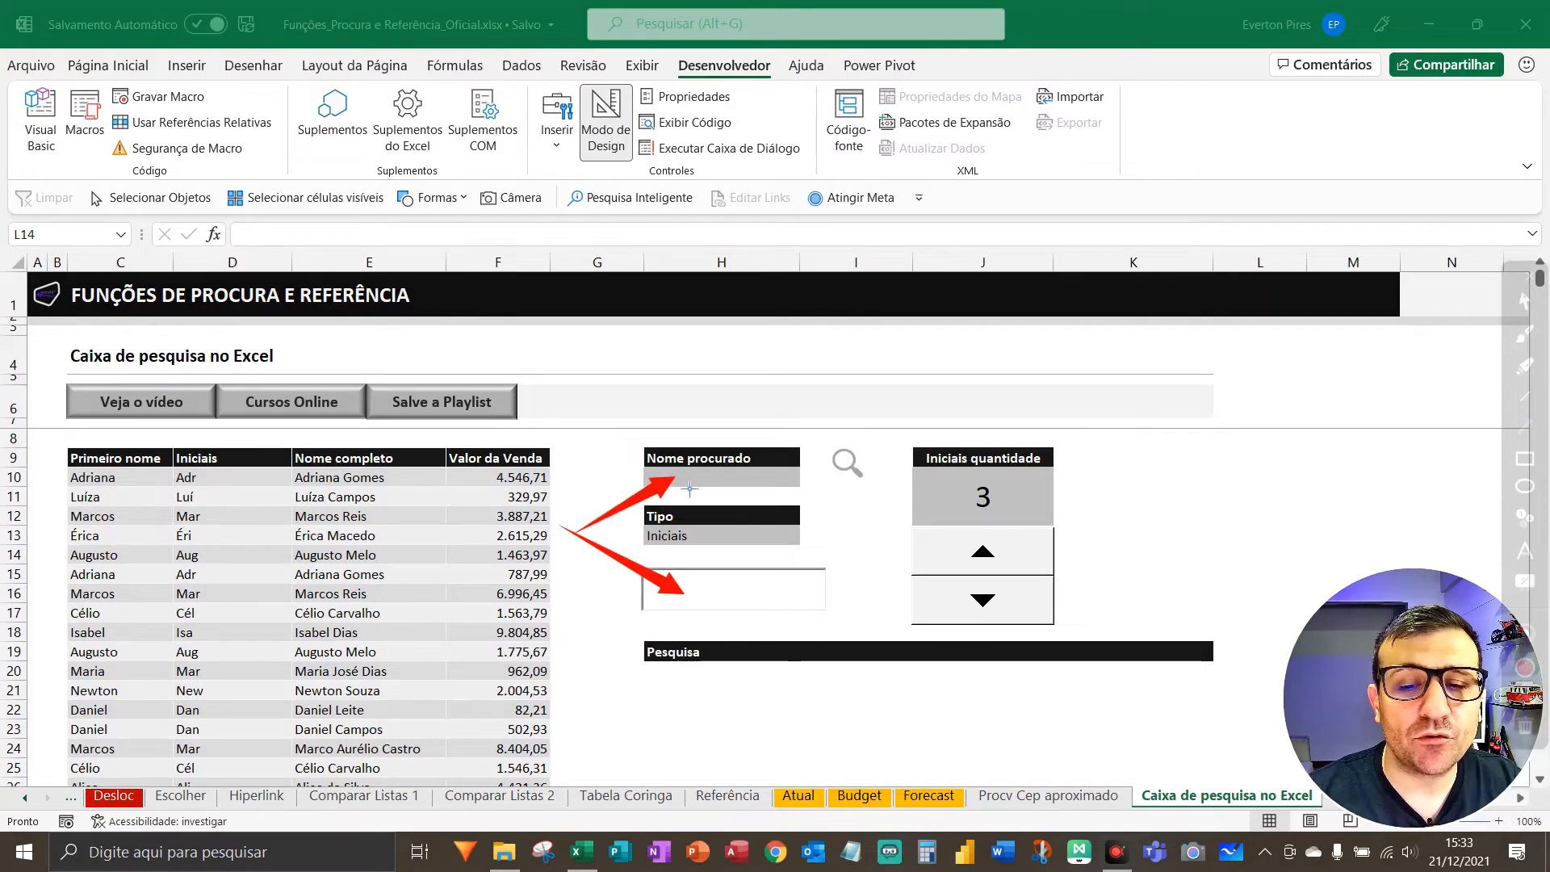
mouse_move(1147, 424)
left_mouse_down()
mouse_move(1098, 444)
mouse_move(1017, 527)
mouse_move(1009, 507)
left_mouse_up()
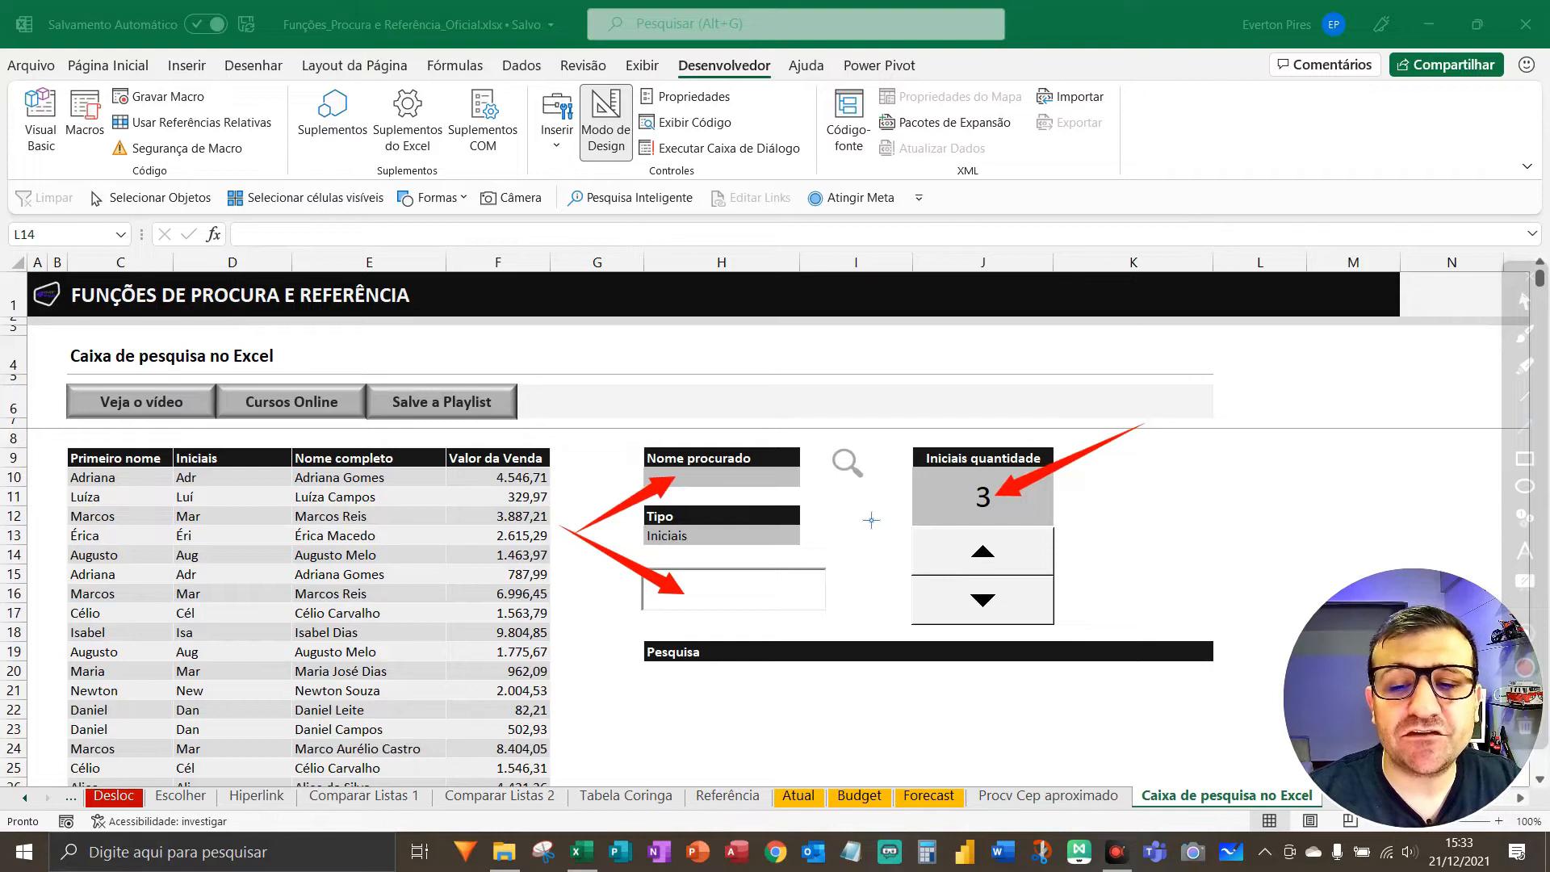
left_click_drag(886, 509, 735, 543)
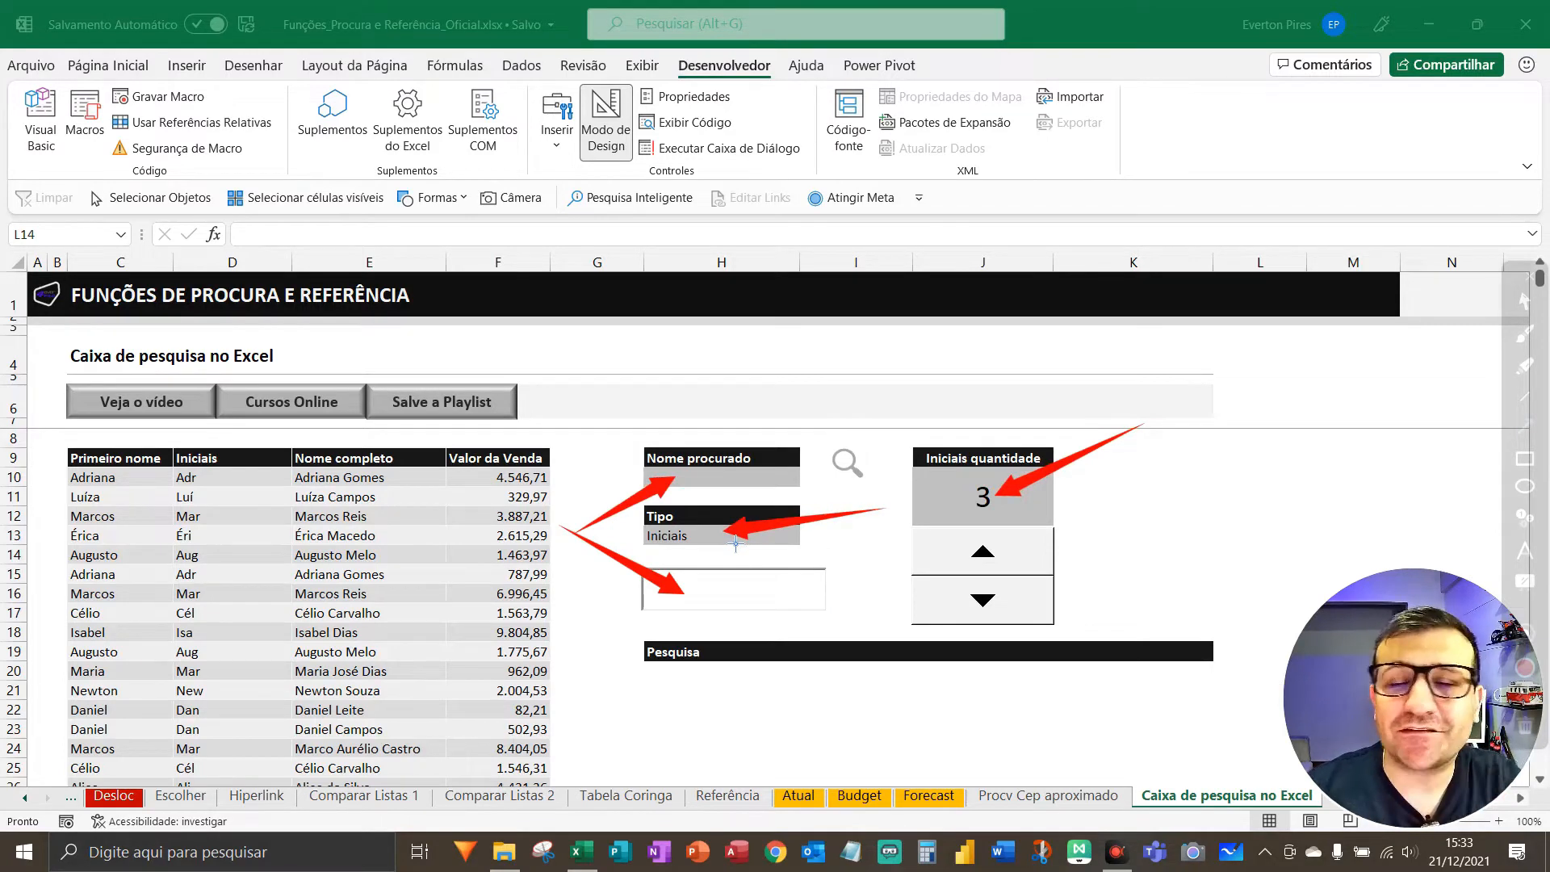
key("Escape")
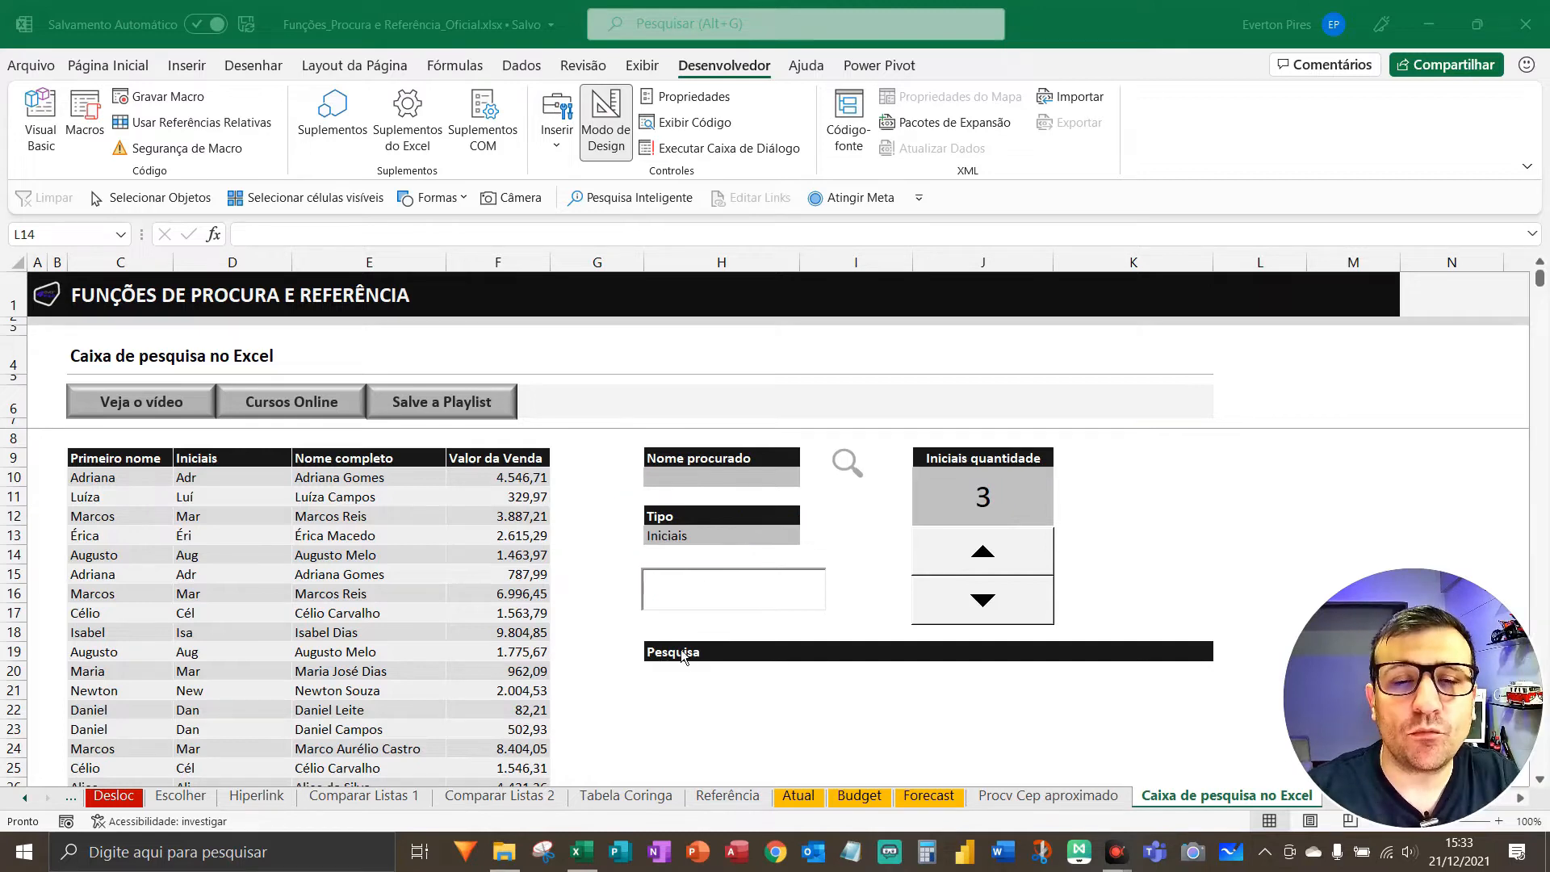
key("F5")
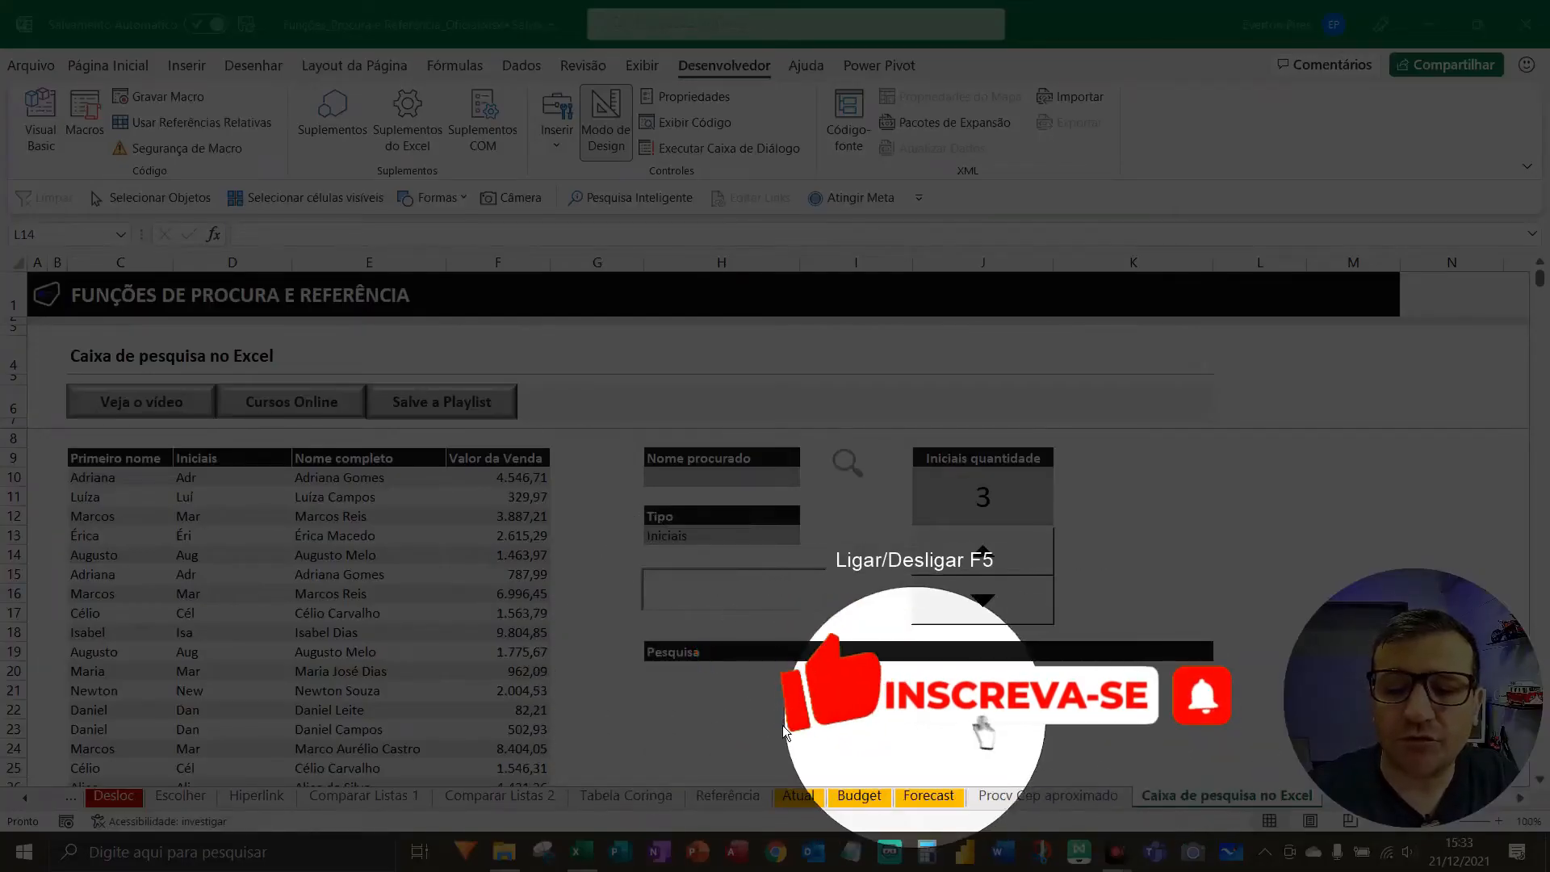
key("F5")
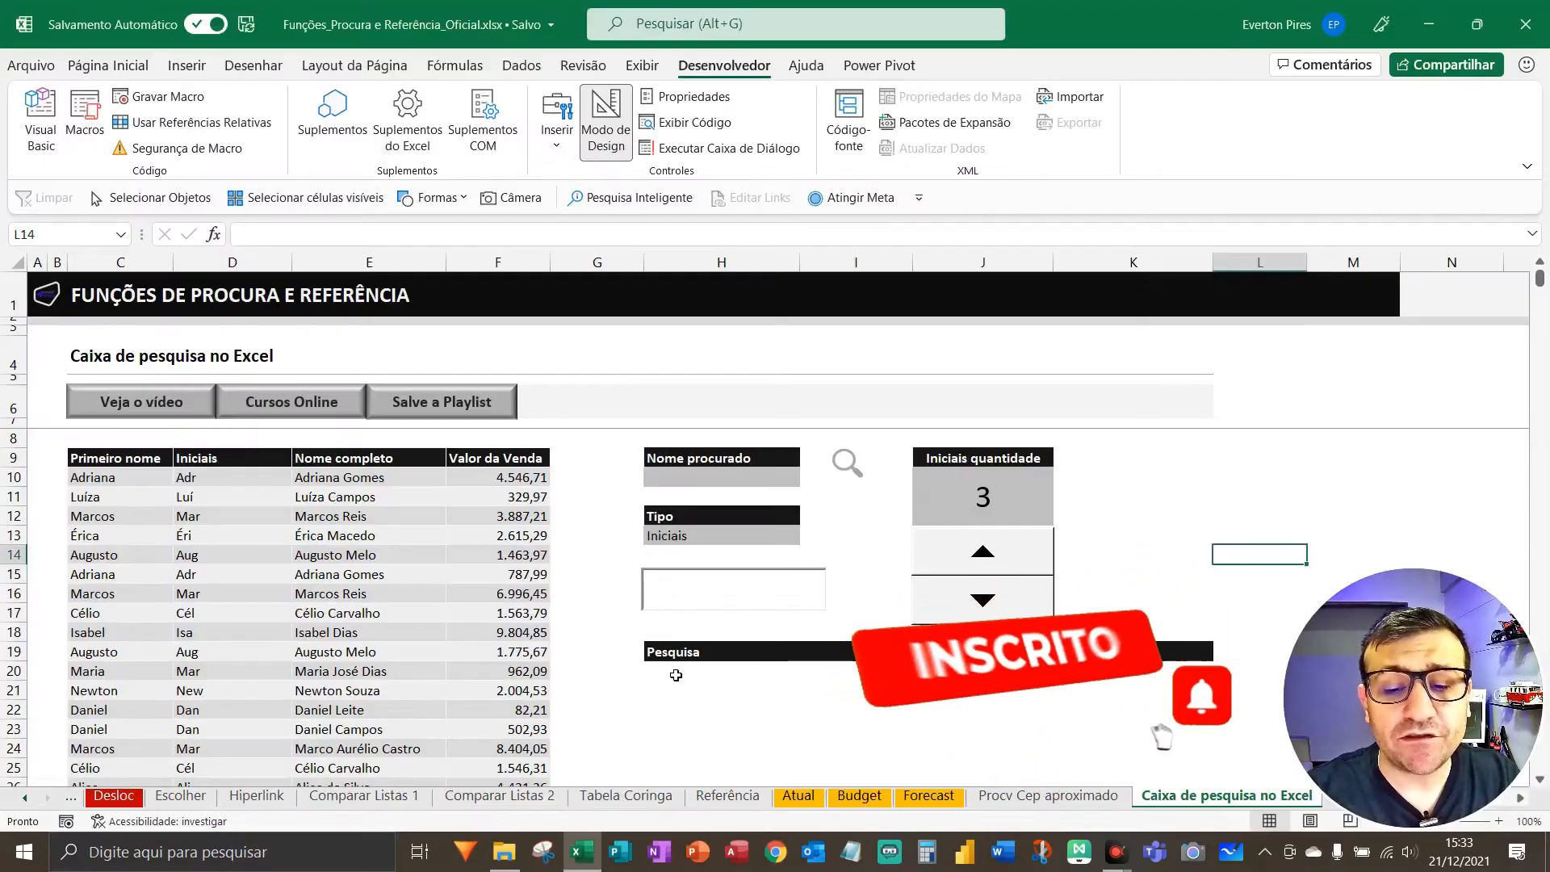
- Start a SE formula in H20 that tests whether H13 equals "iniciais", with a FILTRO function as the value if true
left_click(676, 675)
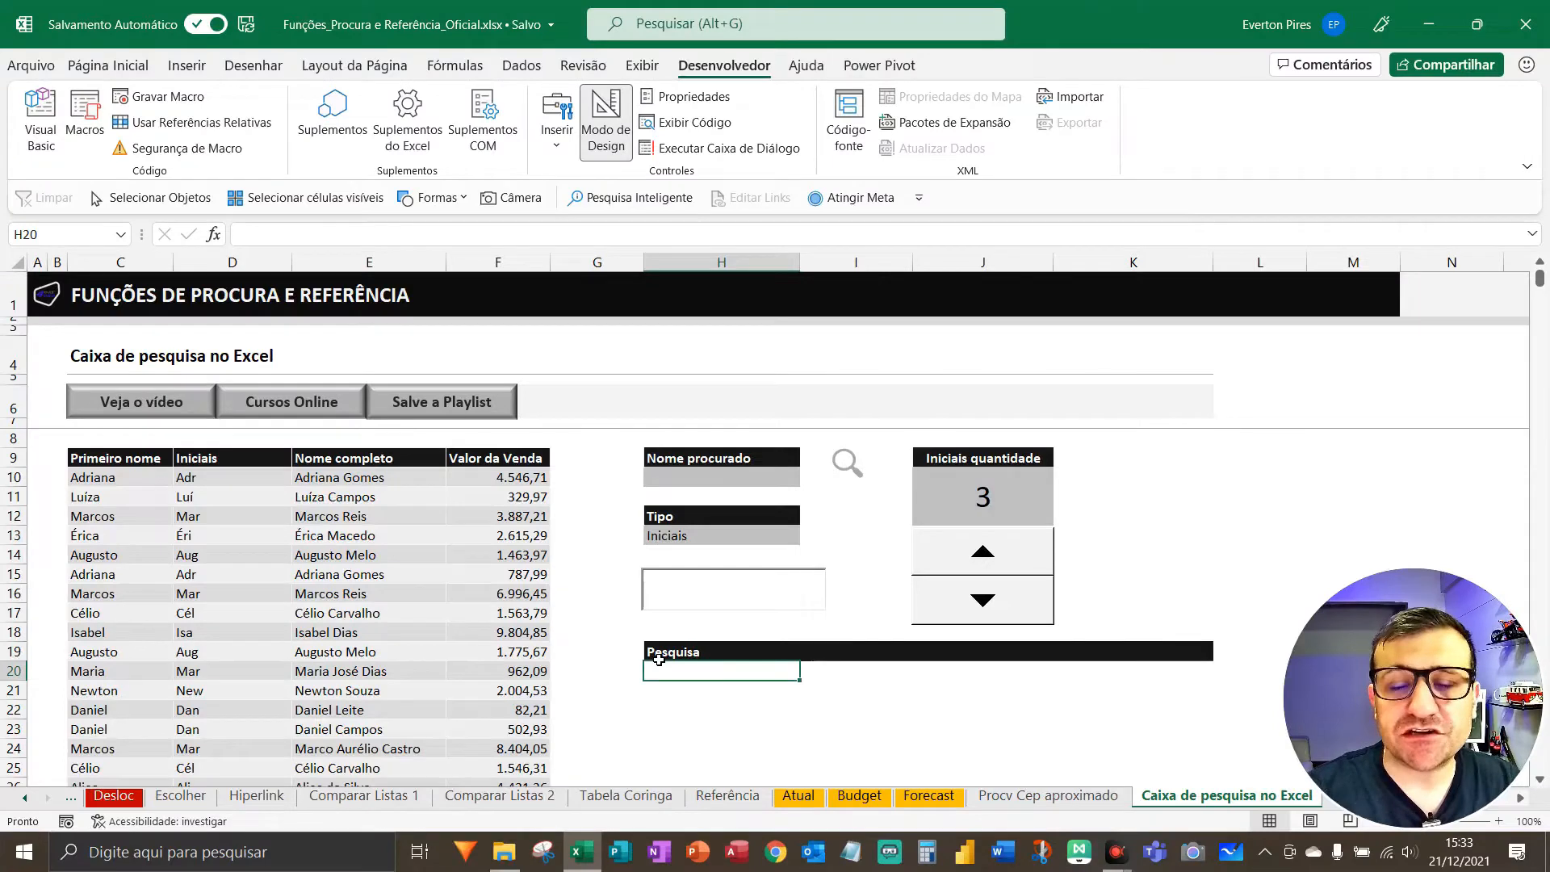
type("=")
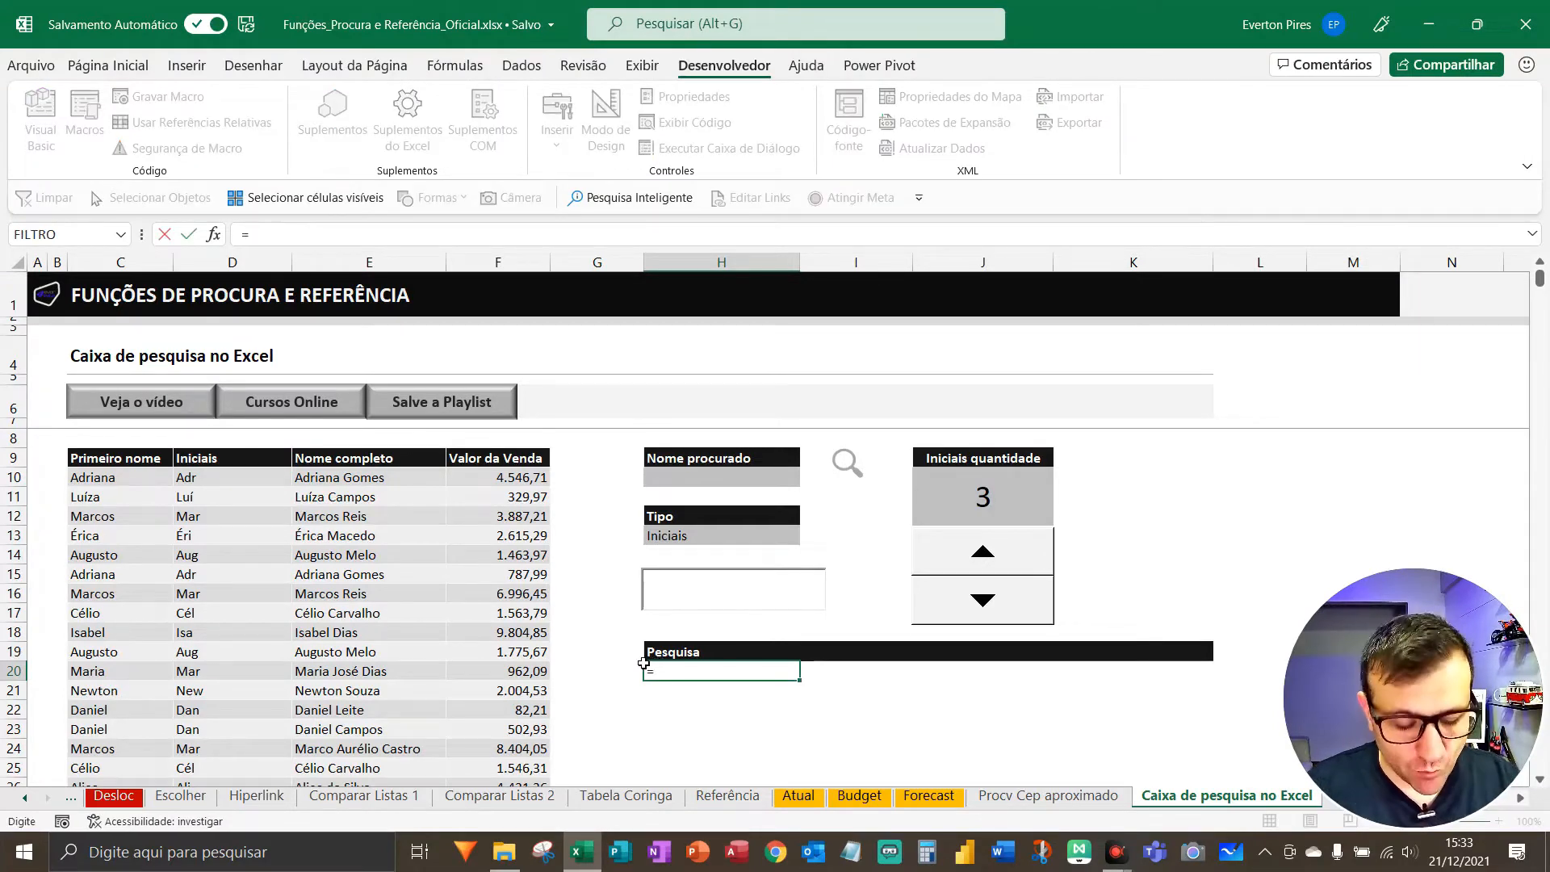
type("se(")
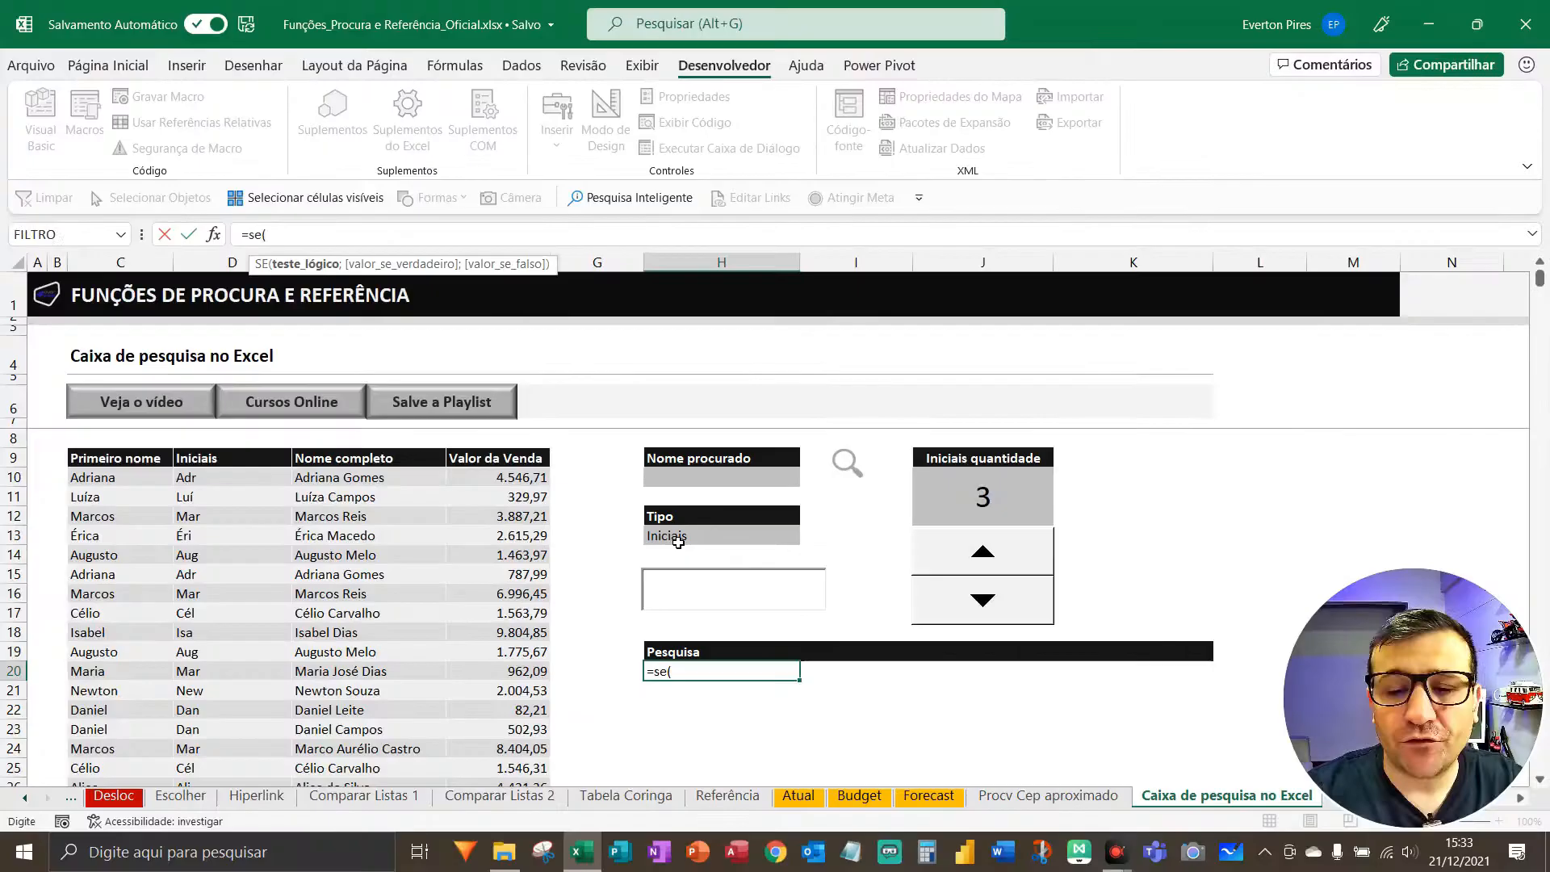
left_click(678, 539)
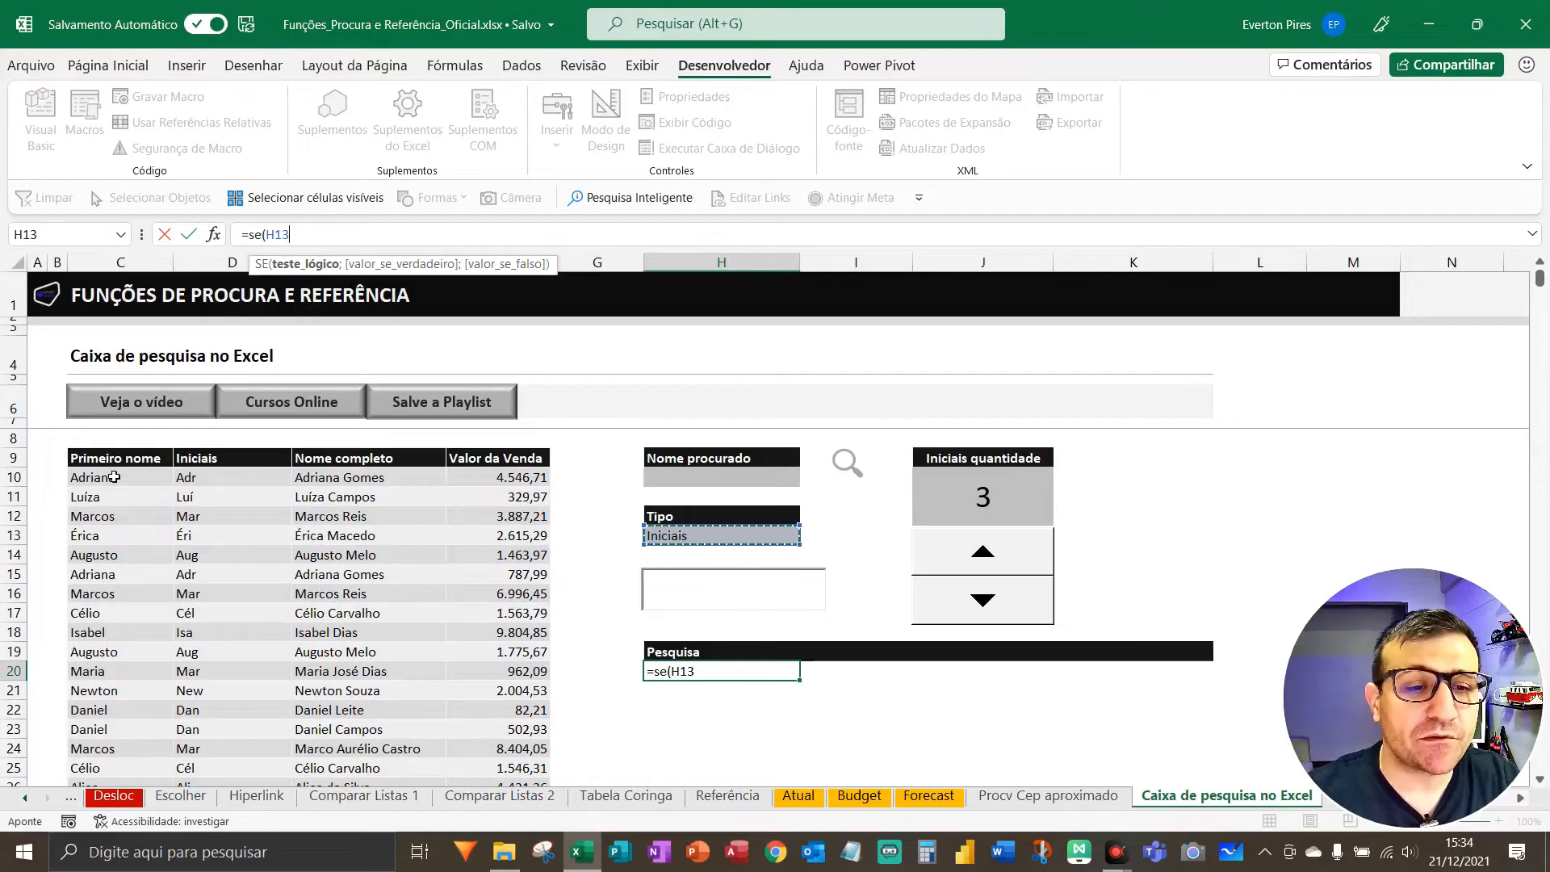
key("F5")
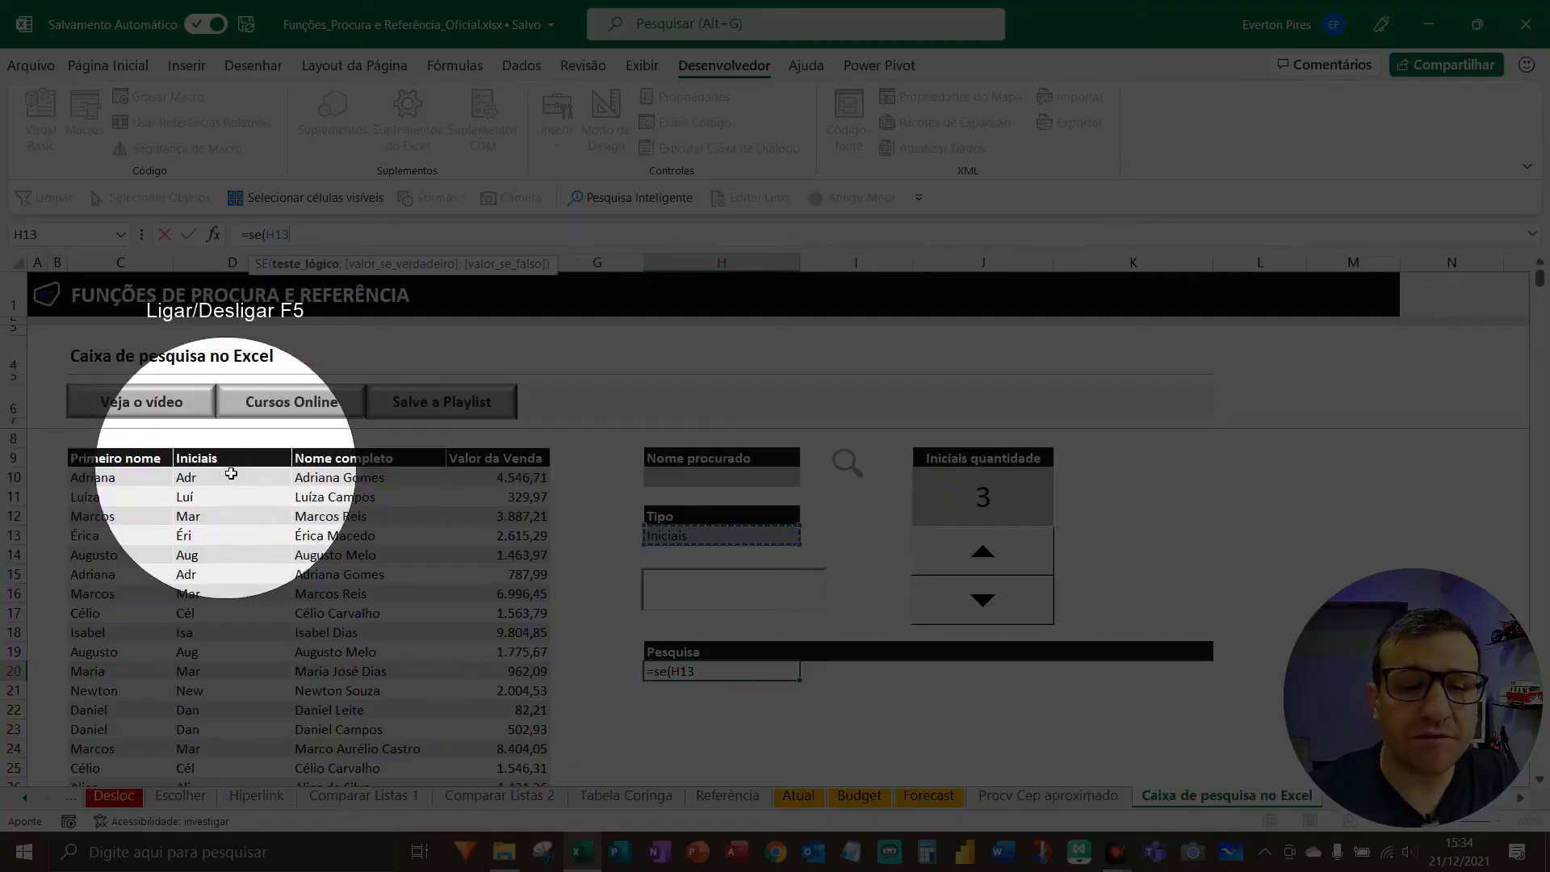
key("F5")
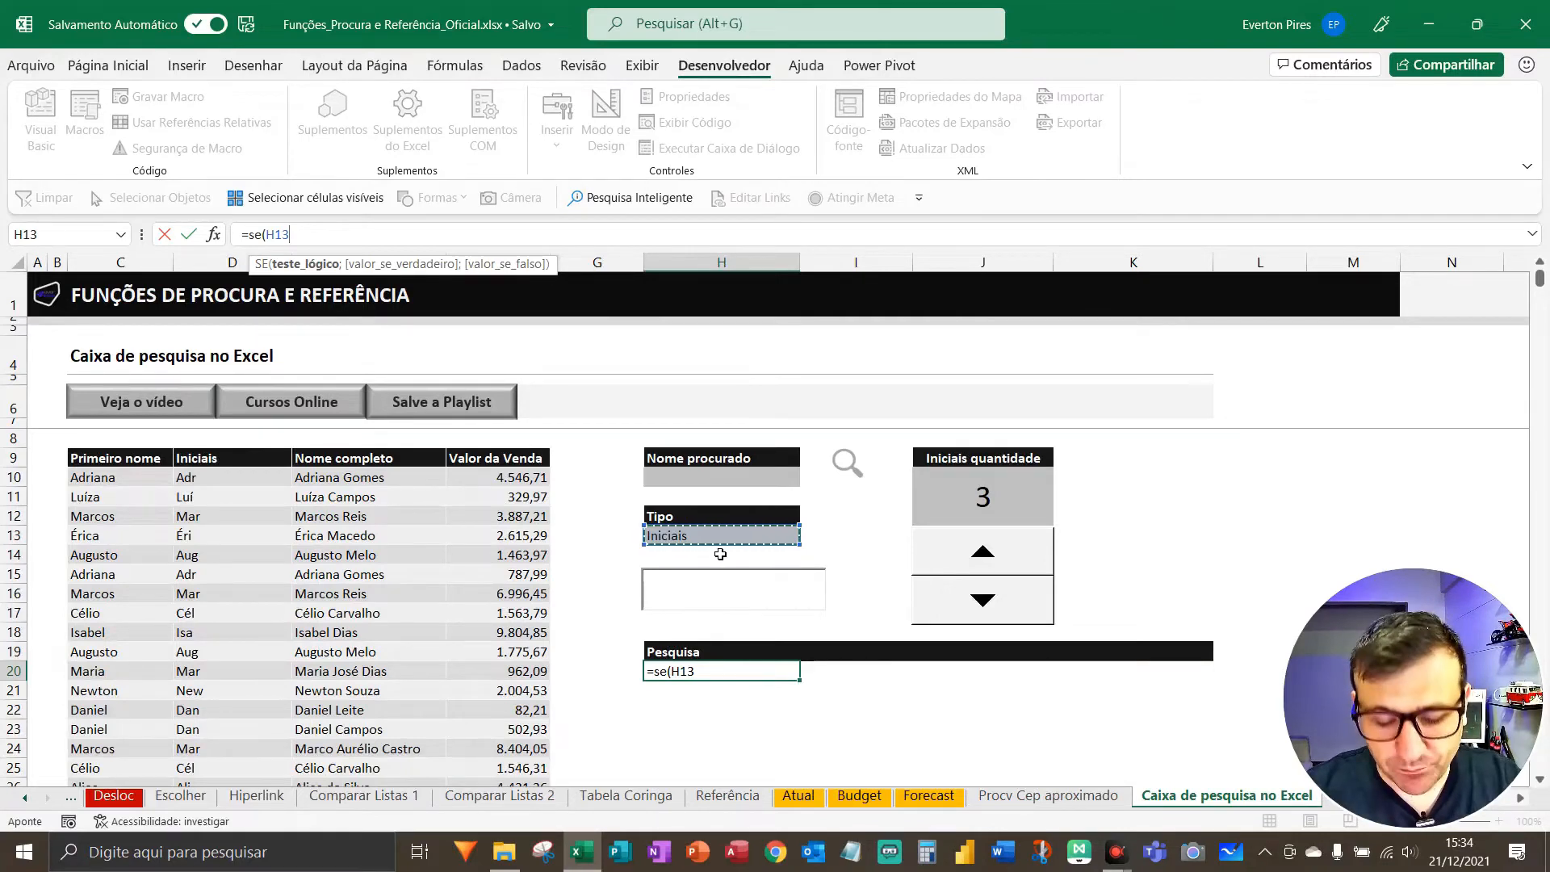
key("F5")
key("F5")
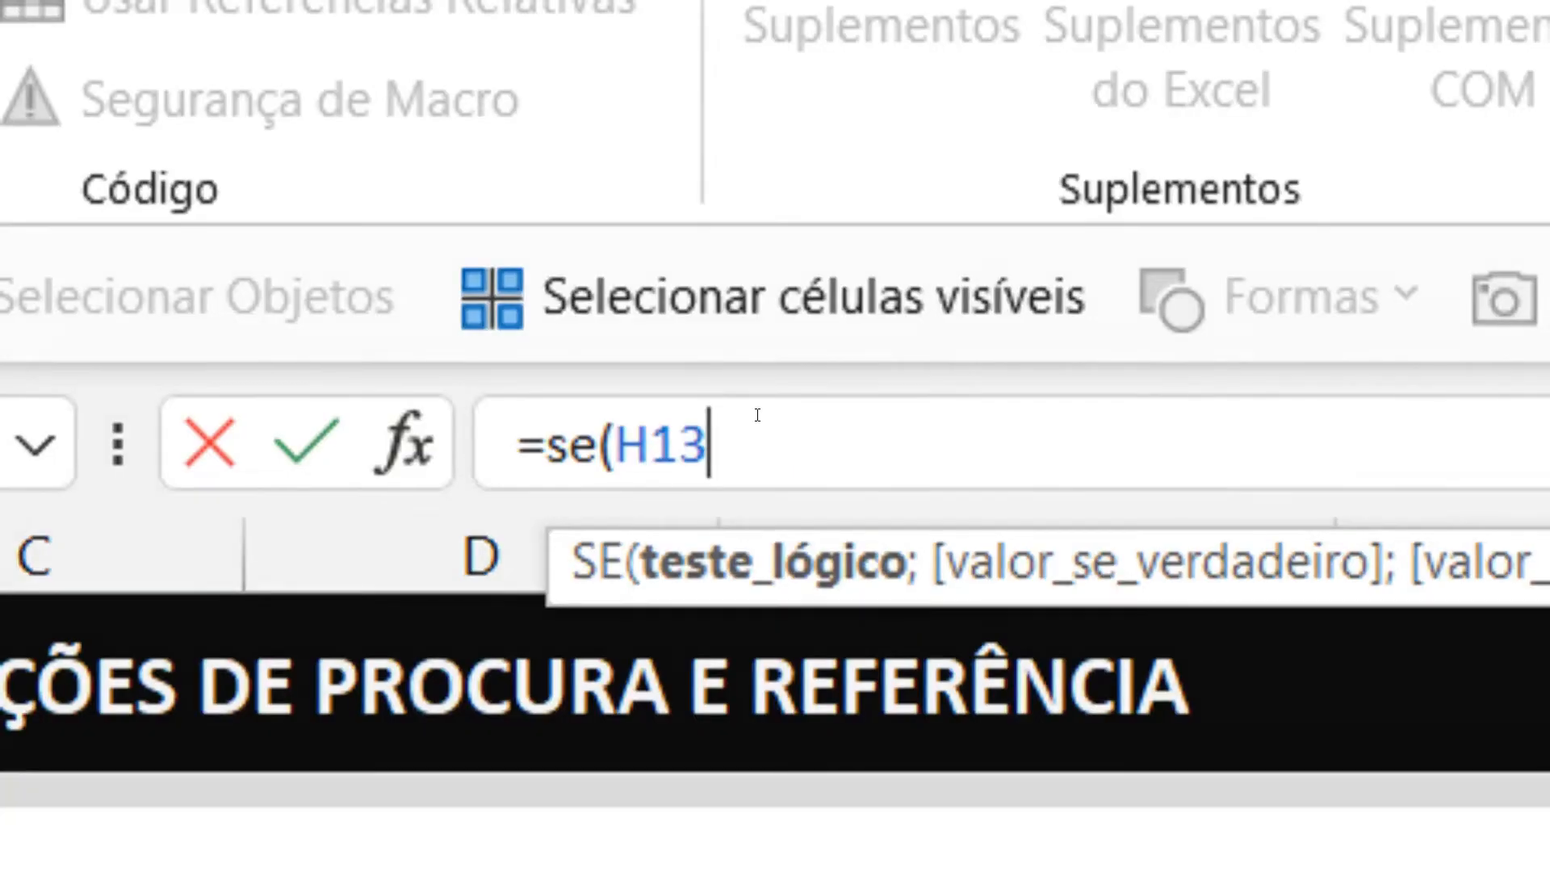
type("=\"iniciaia")
key("BackSpace")
type("s")
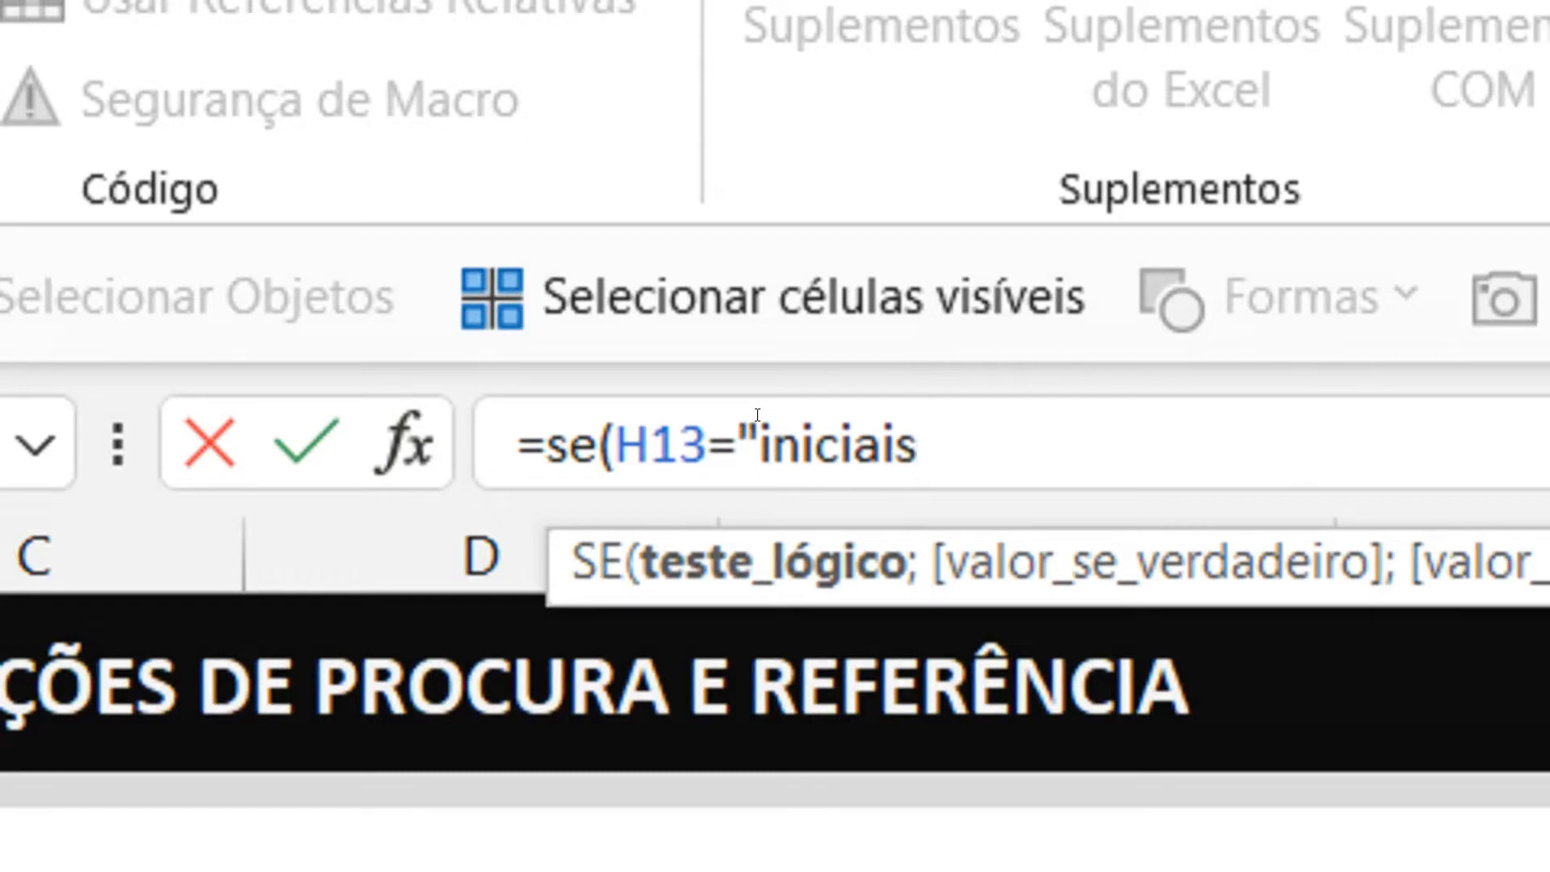
type("\";")
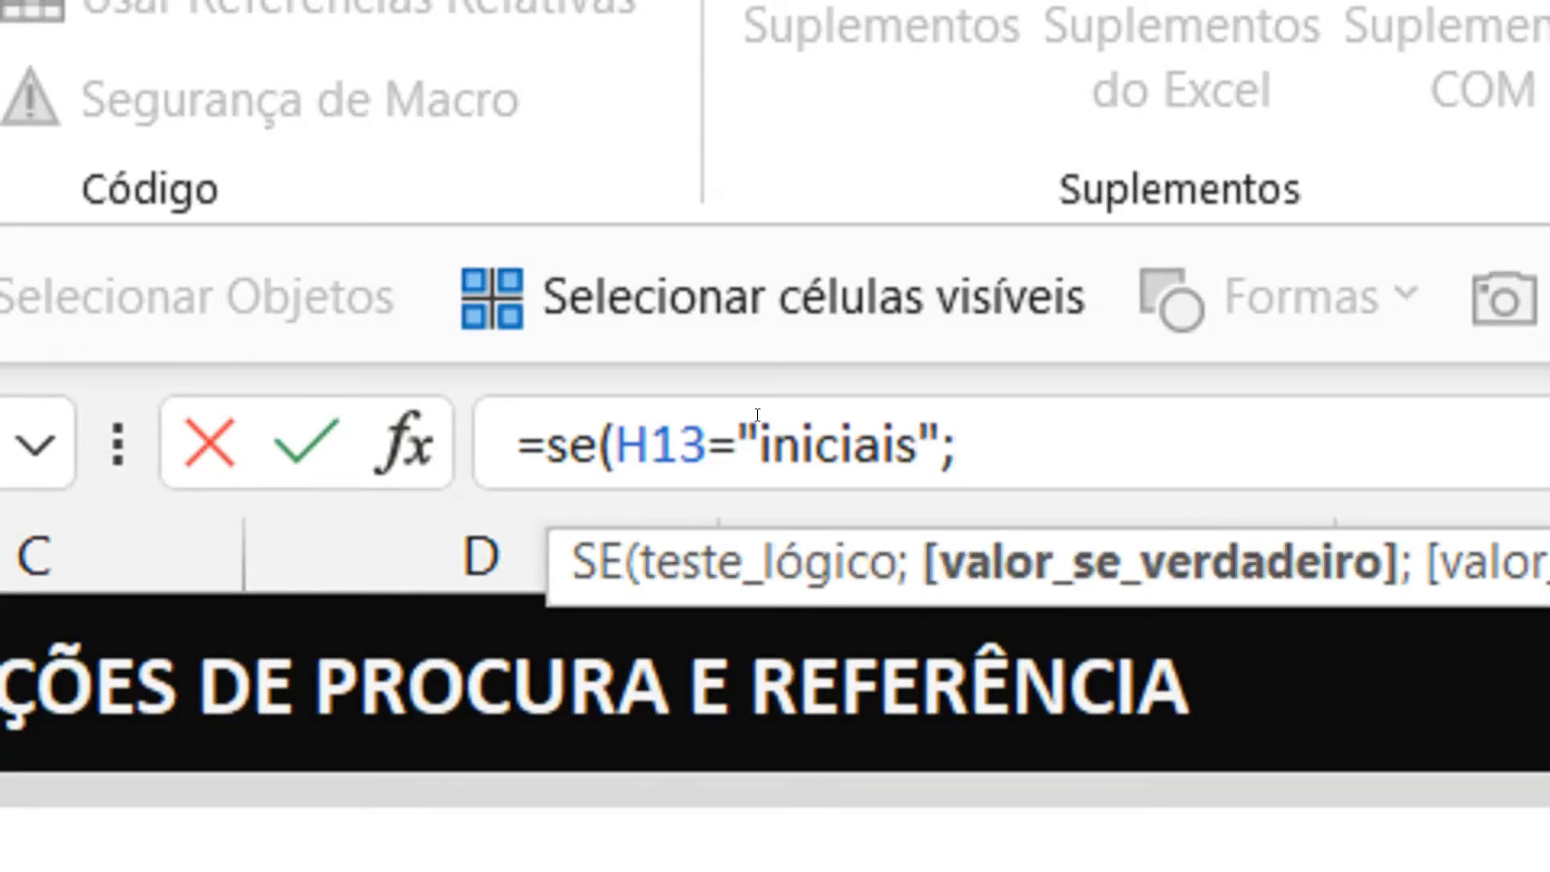
type("filtro")
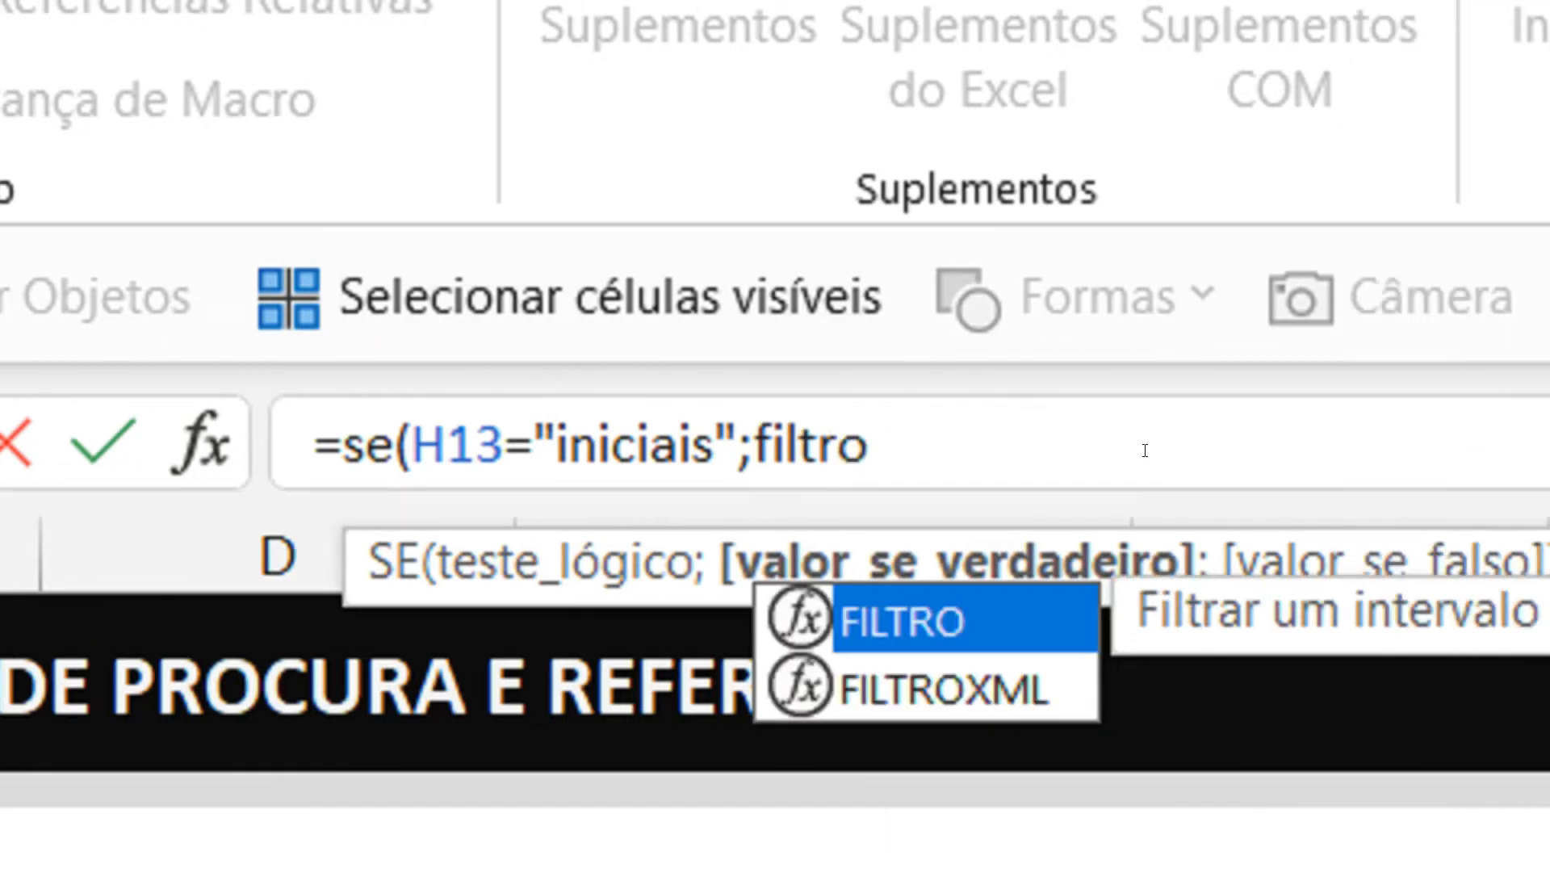
type("(")
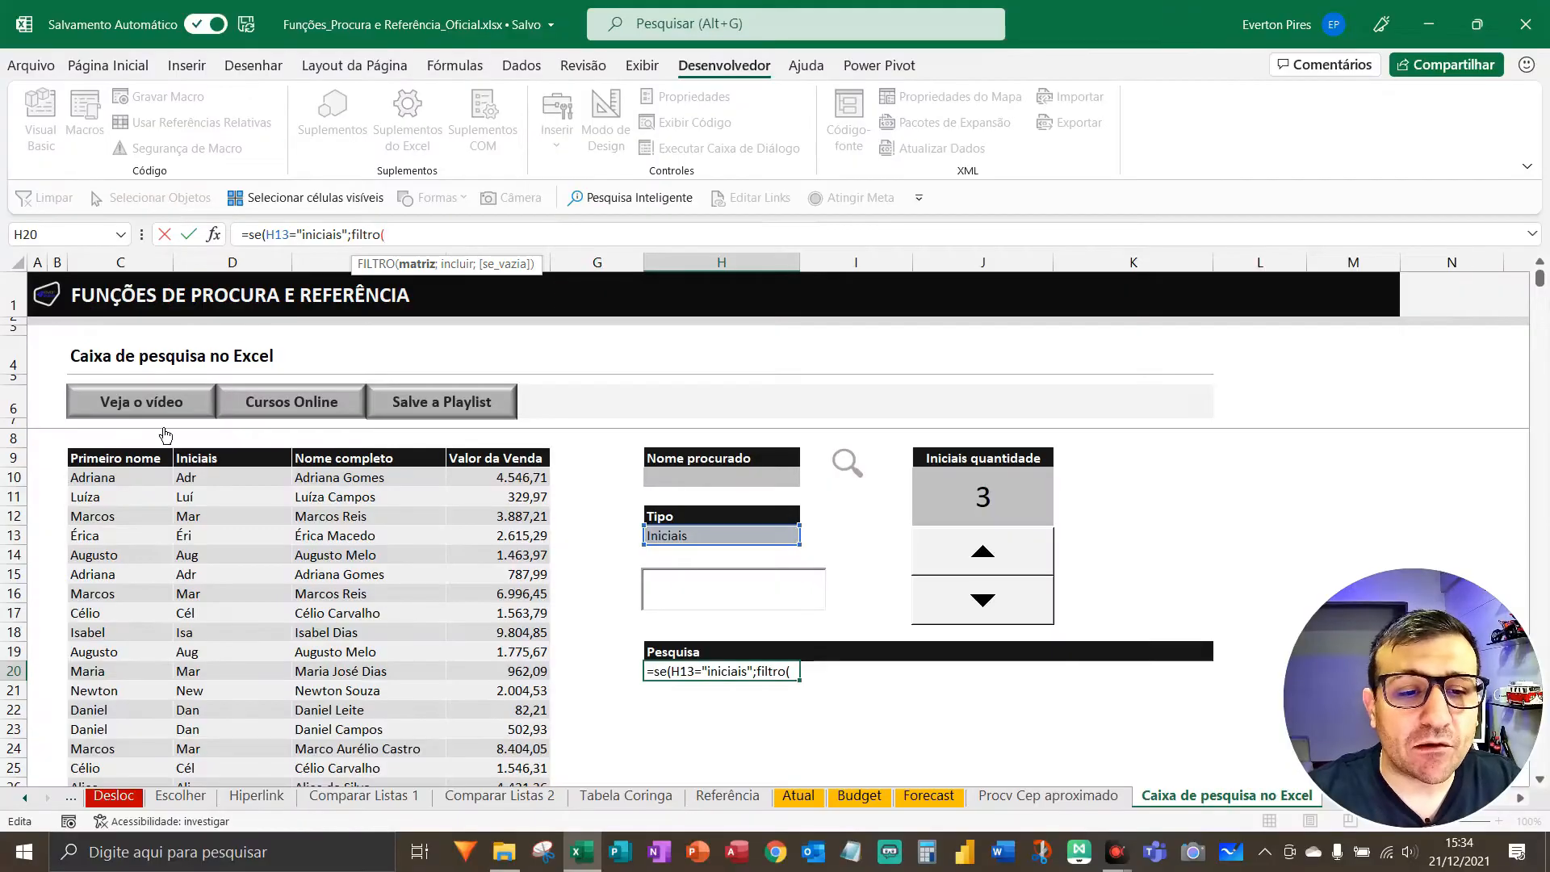
left_click_drag(145, 460, 442, 554)
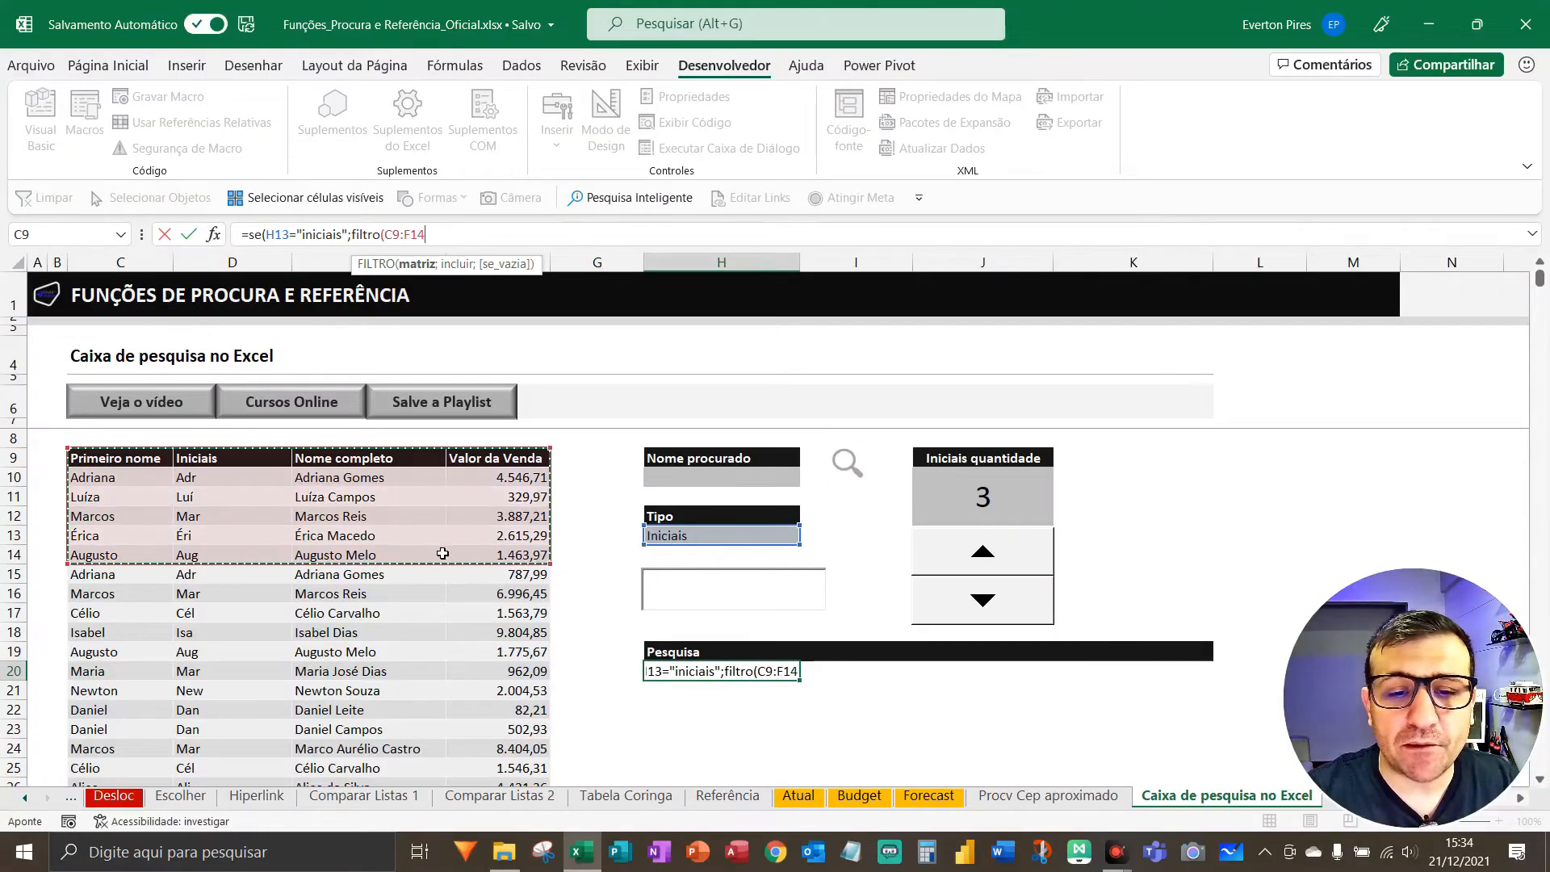
key("ctrl+shift+Down")
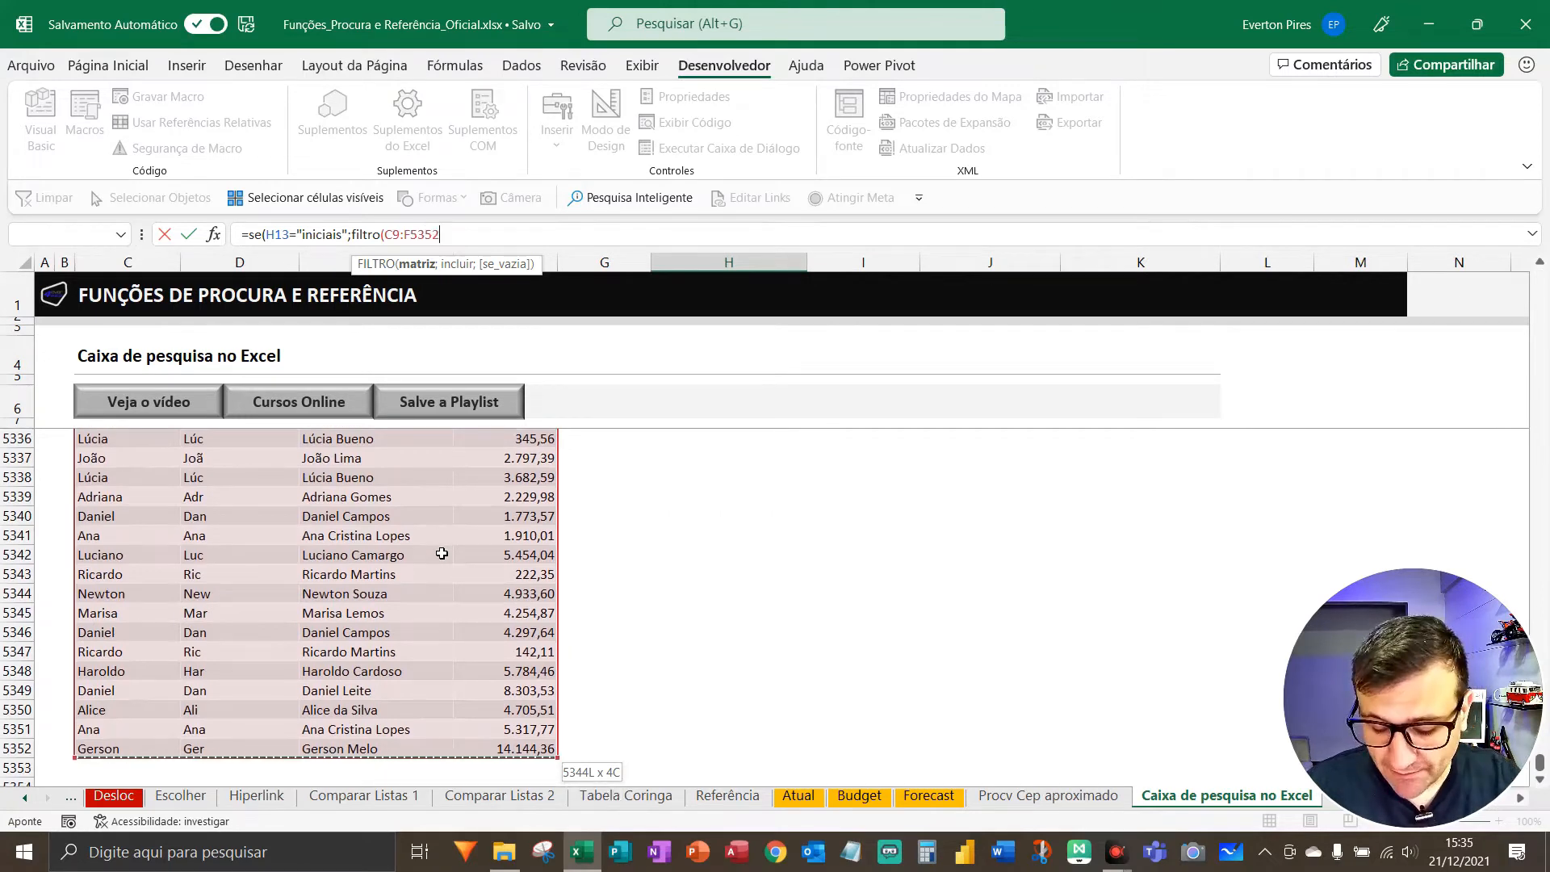
type(";")
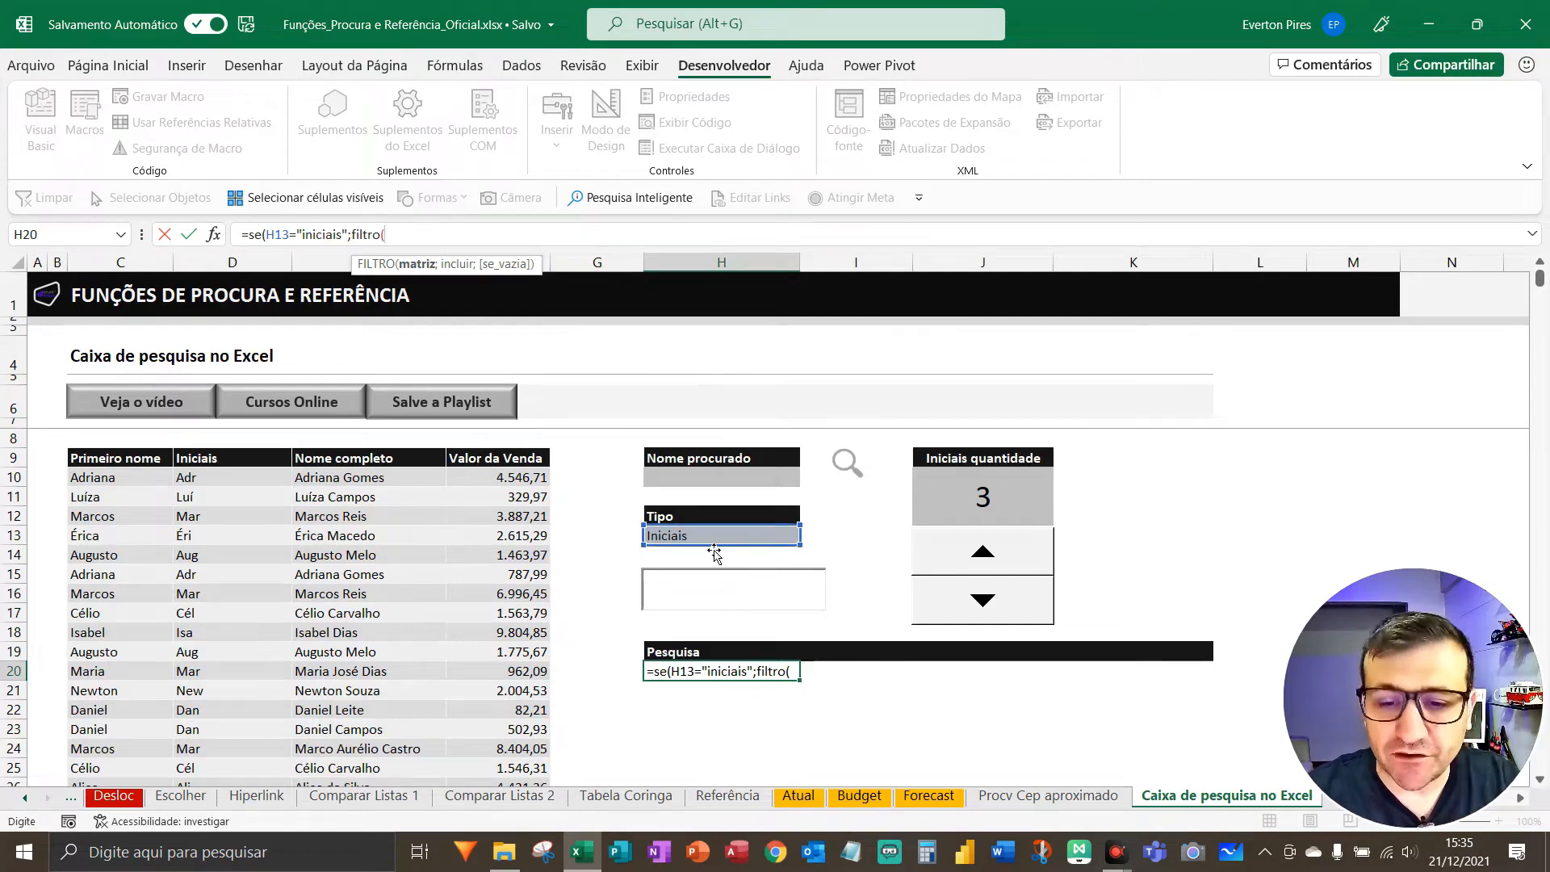
key("F5")
key("F5")
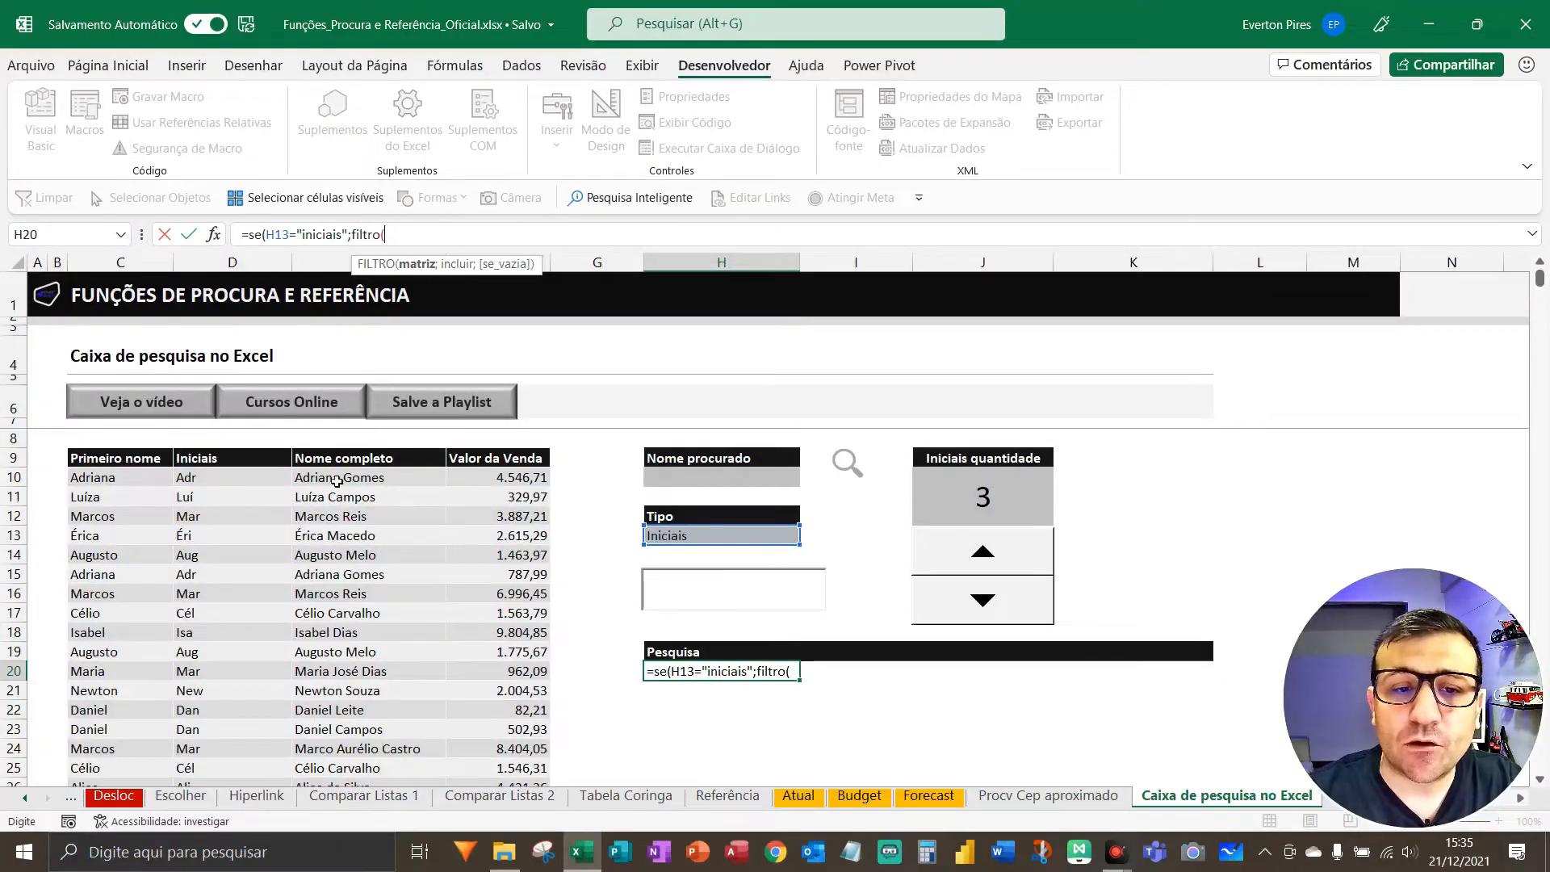
key("F5")
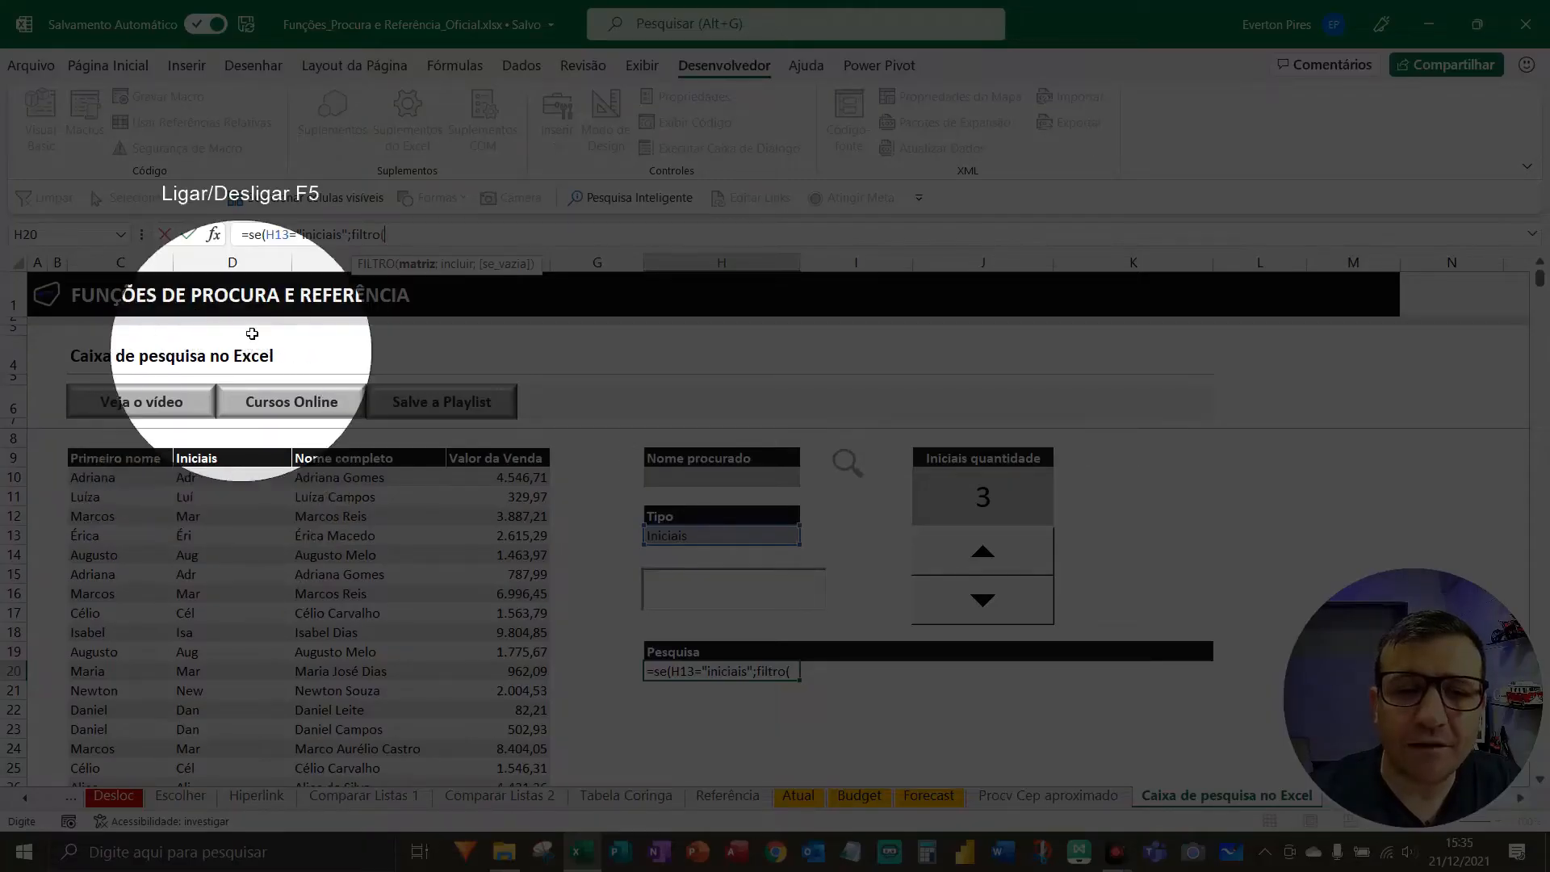
key("F5")
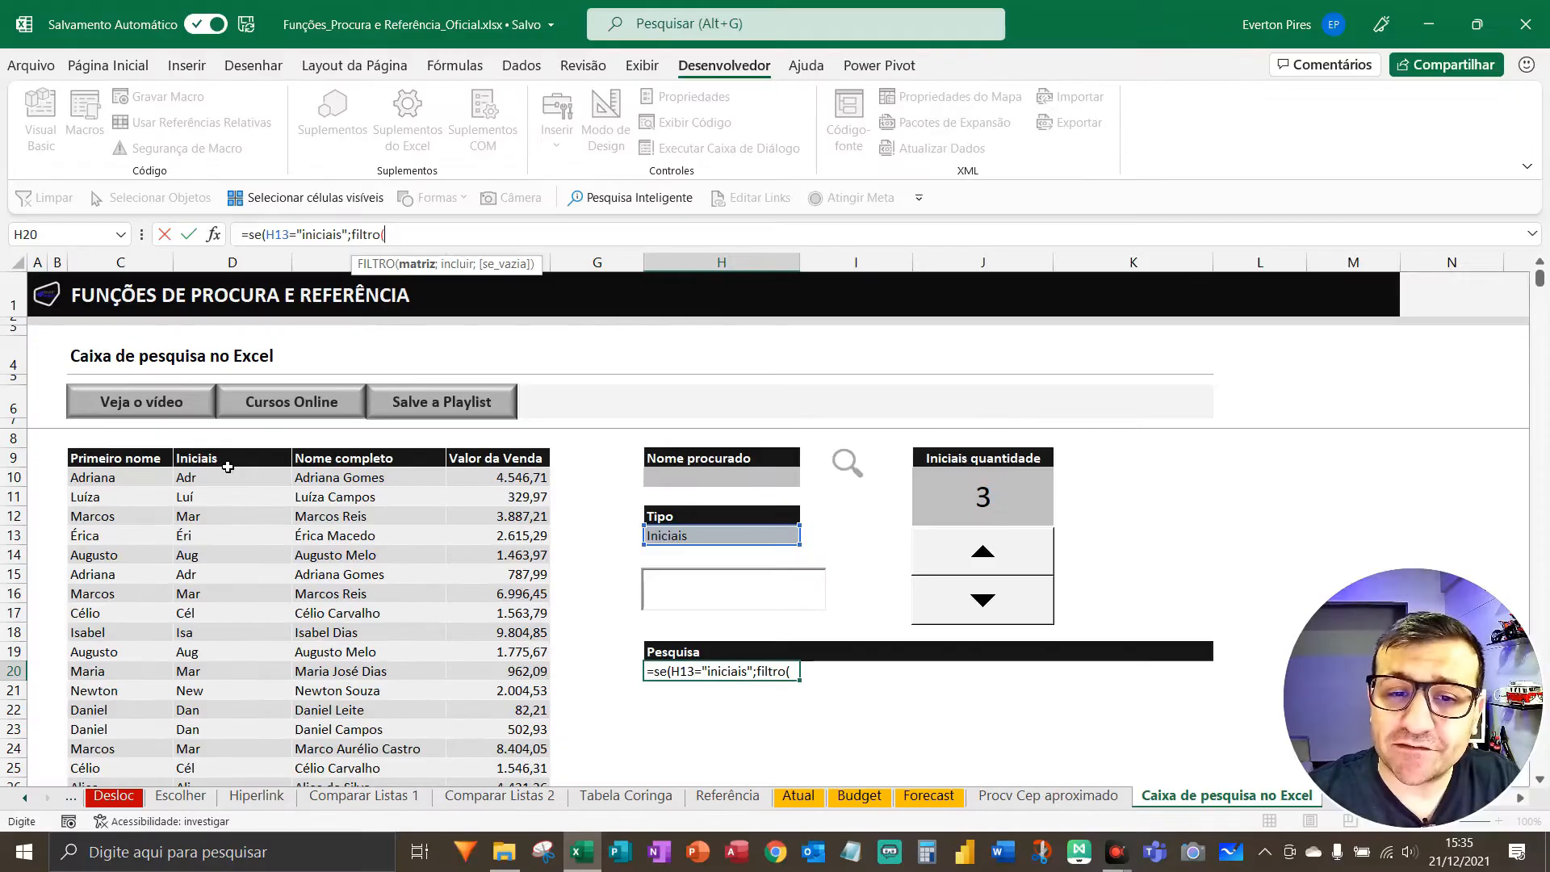
- Set the FILTRO array to D9:F5352, covering Iniciais through Valor da Venda down to the last data row
left_click_drag(210, 461, 505, 594)
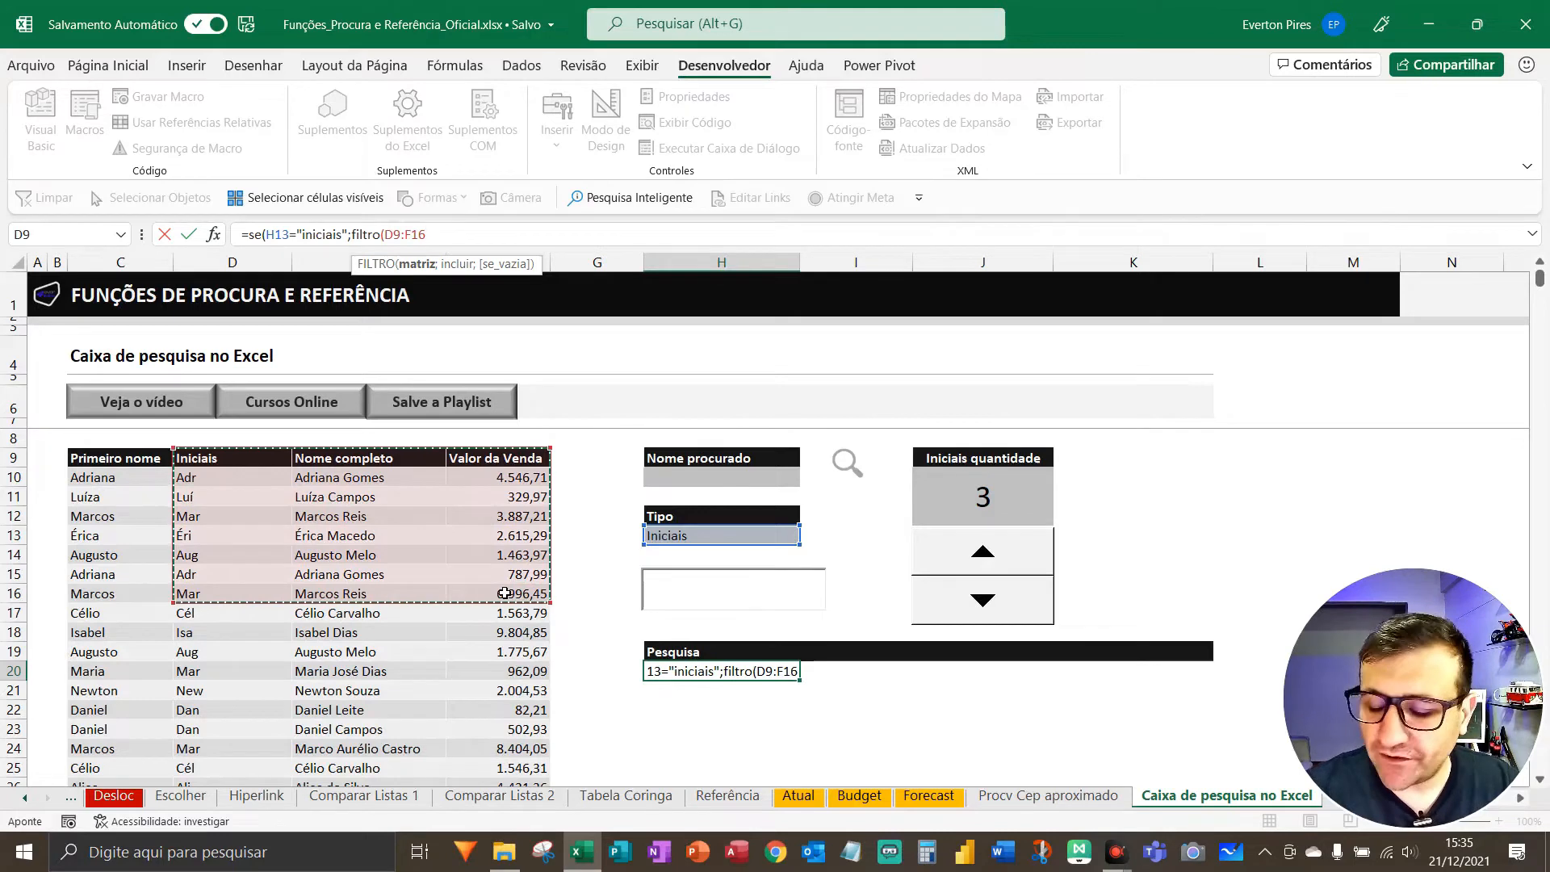
key("ctrl+shift+Down")
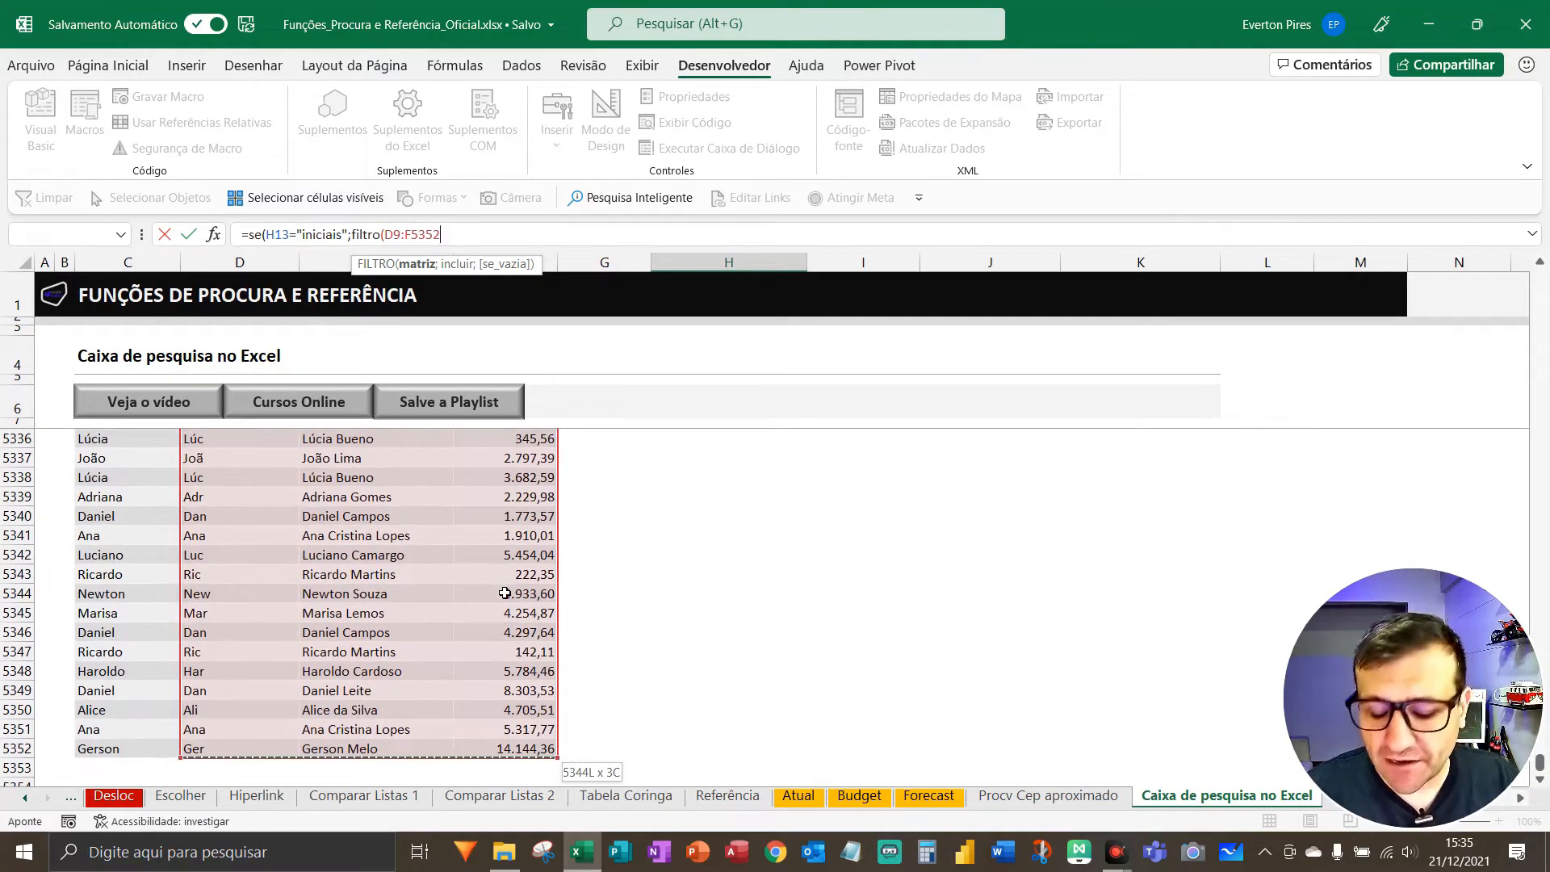
type(";")
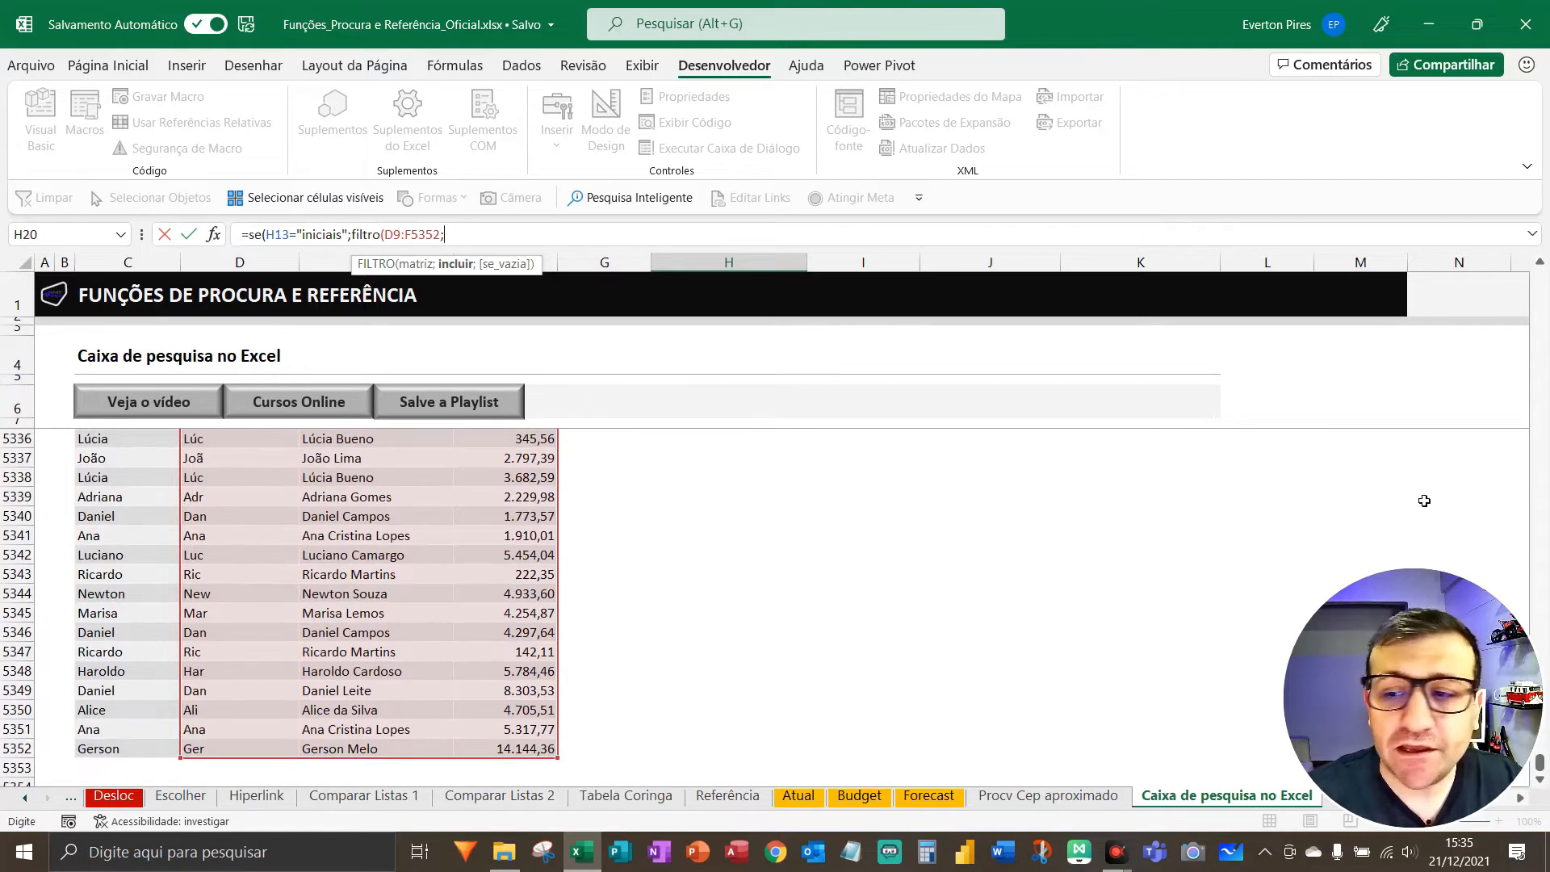
- Set the FILTRO include condition to the Iniciais column D9:D5352 equal to the Nome procurado cell H10
key("ctrl+Home")
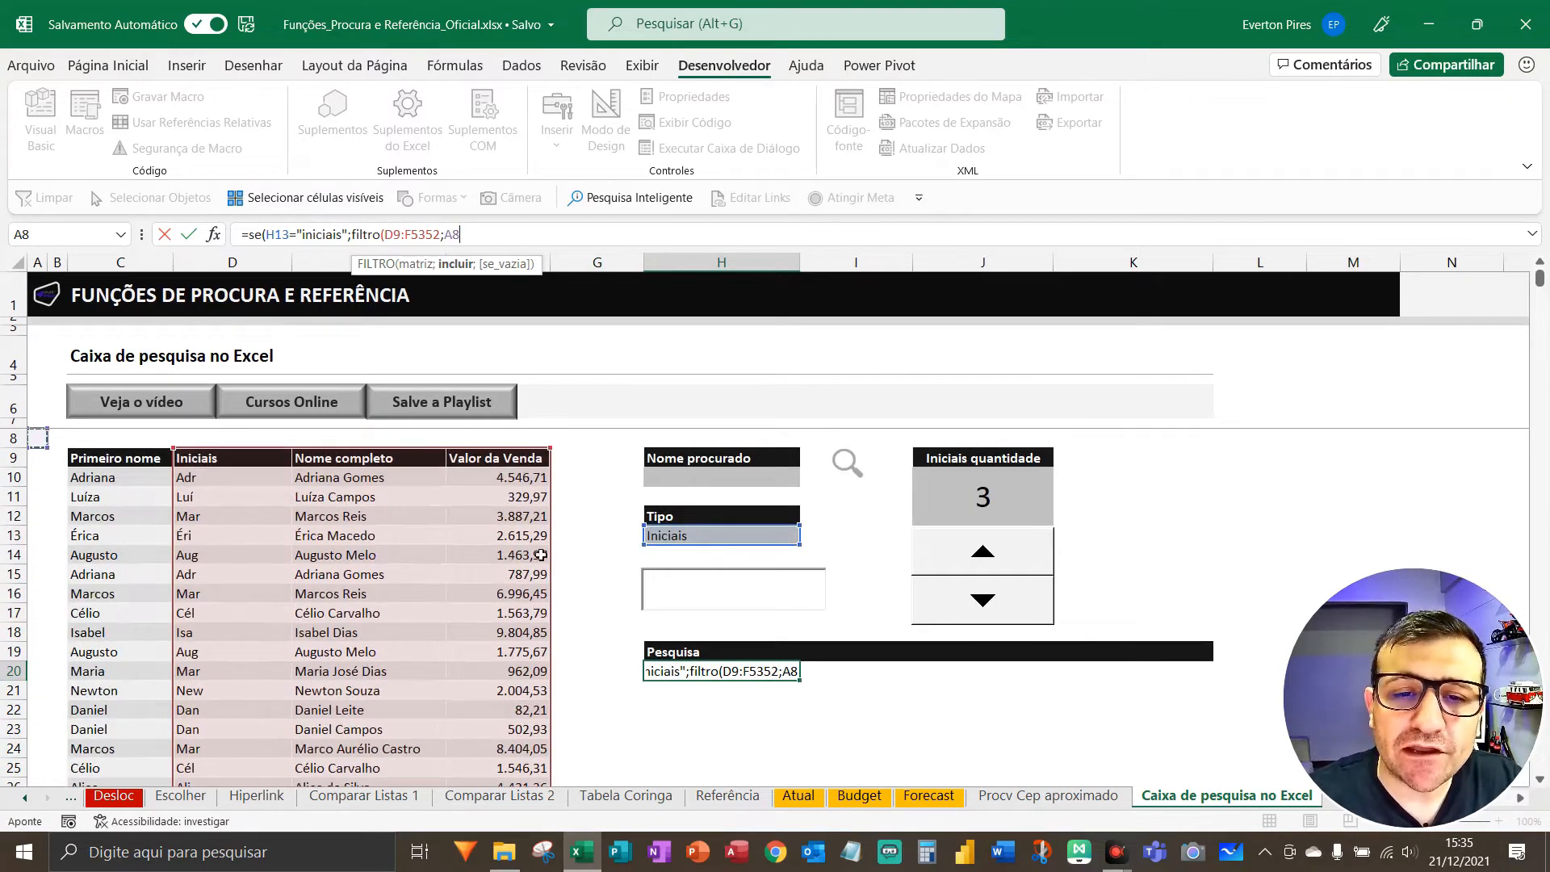
key("F5")
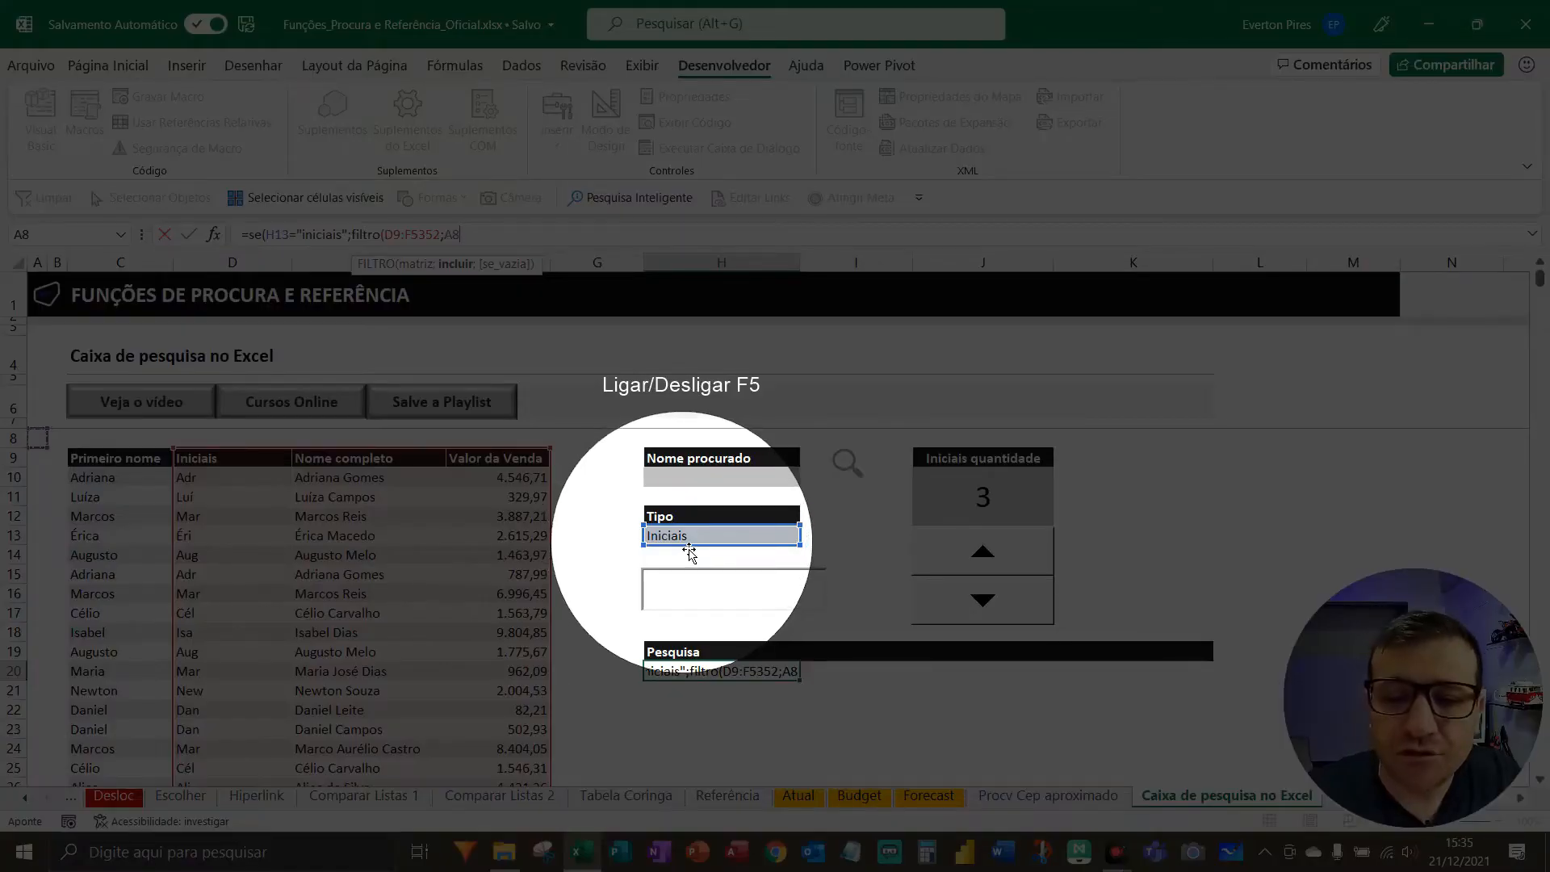
key("F5")
left_click(242, 463)
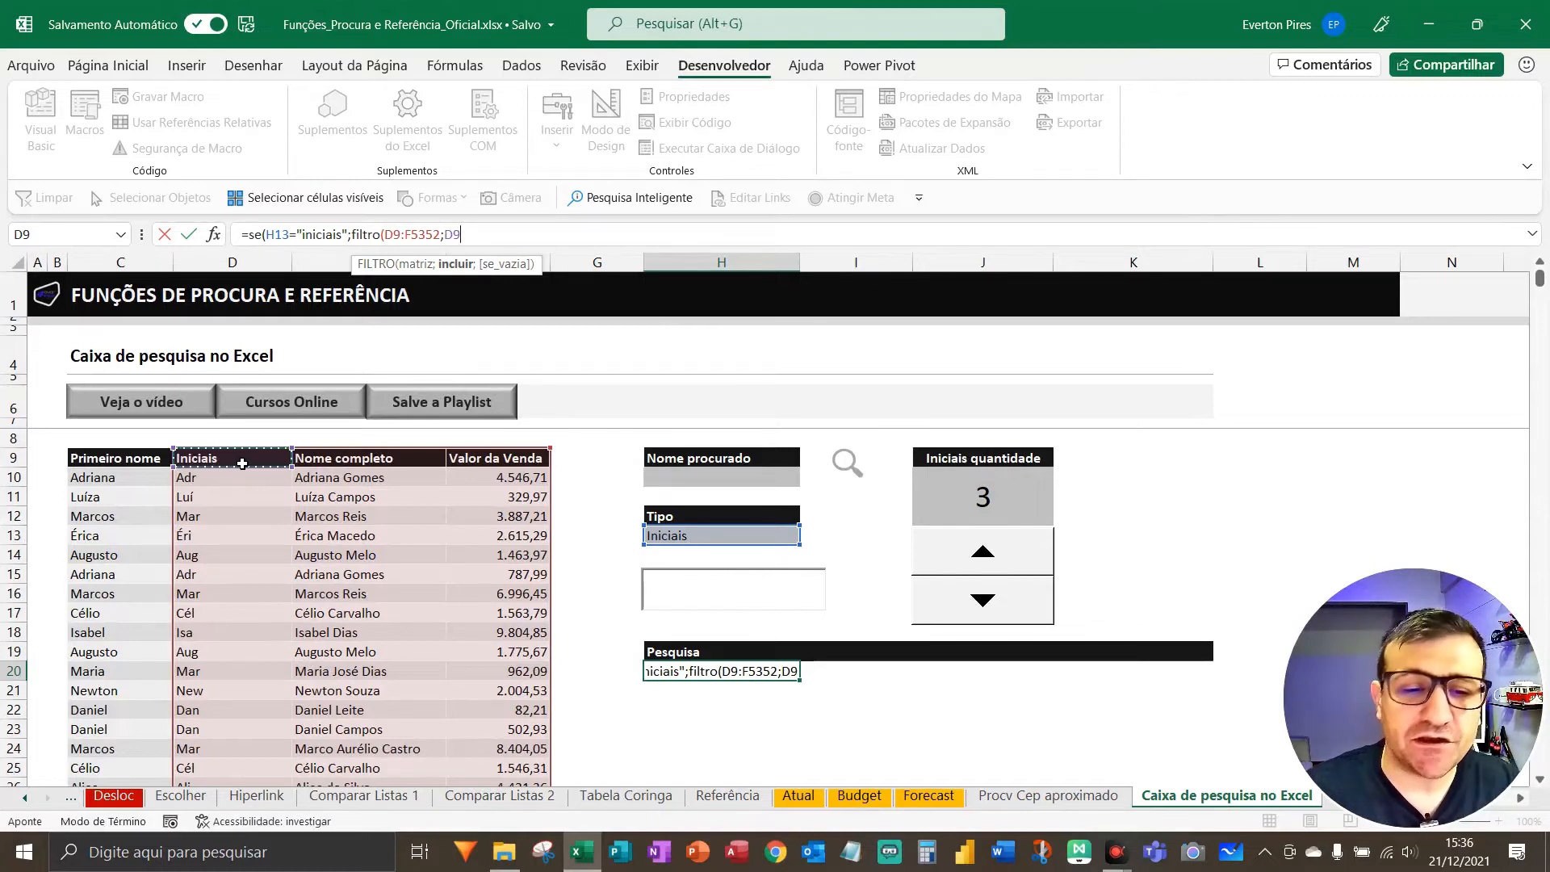
key("ctrl+shift+Down")
type(";")
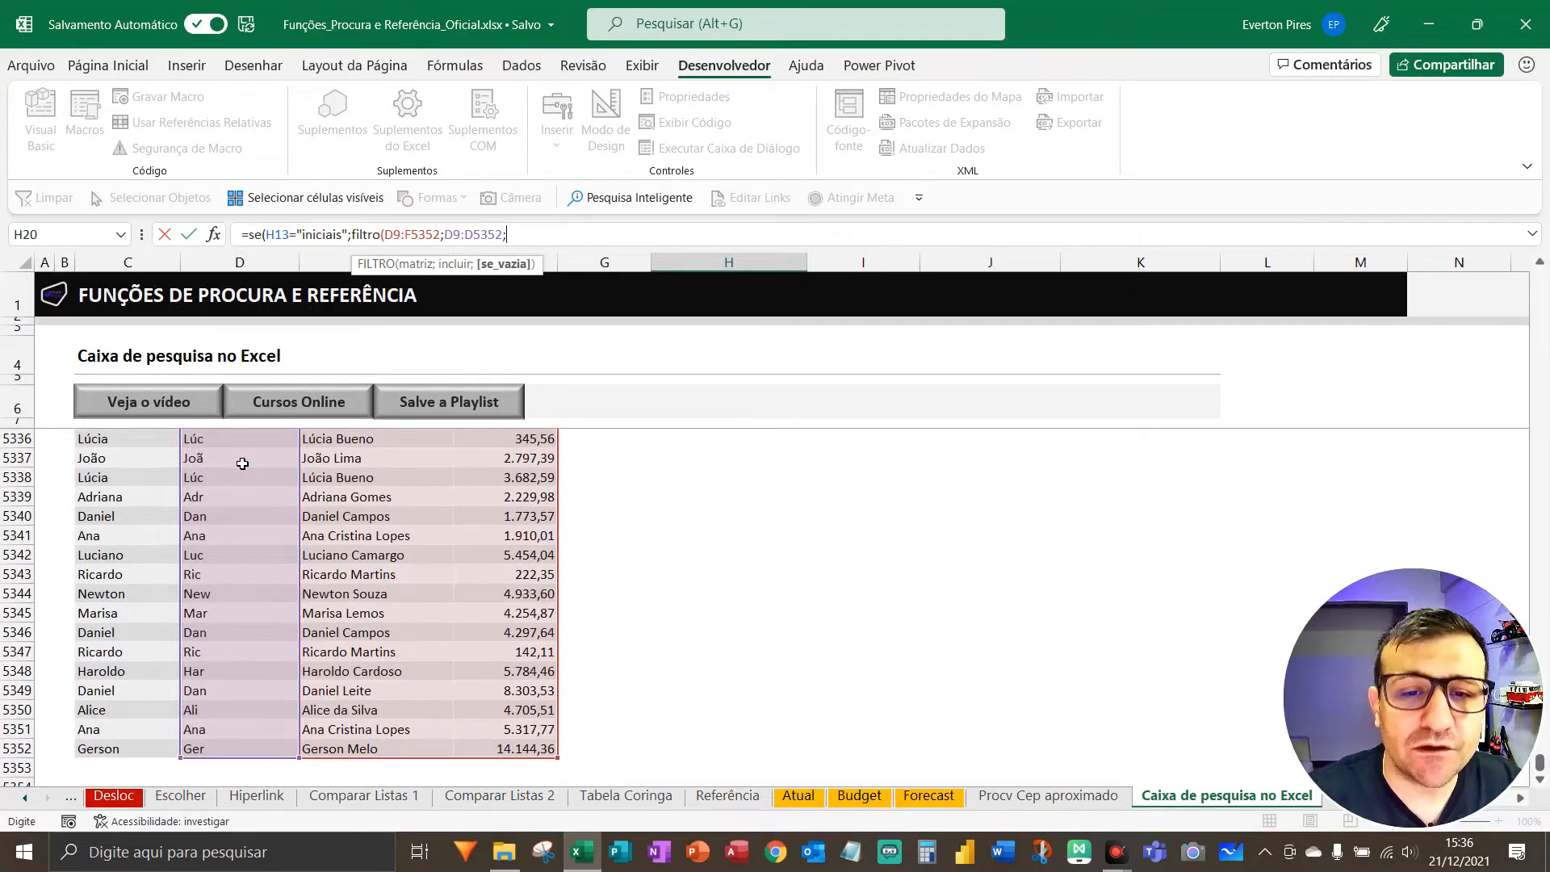
key("BackSpace")
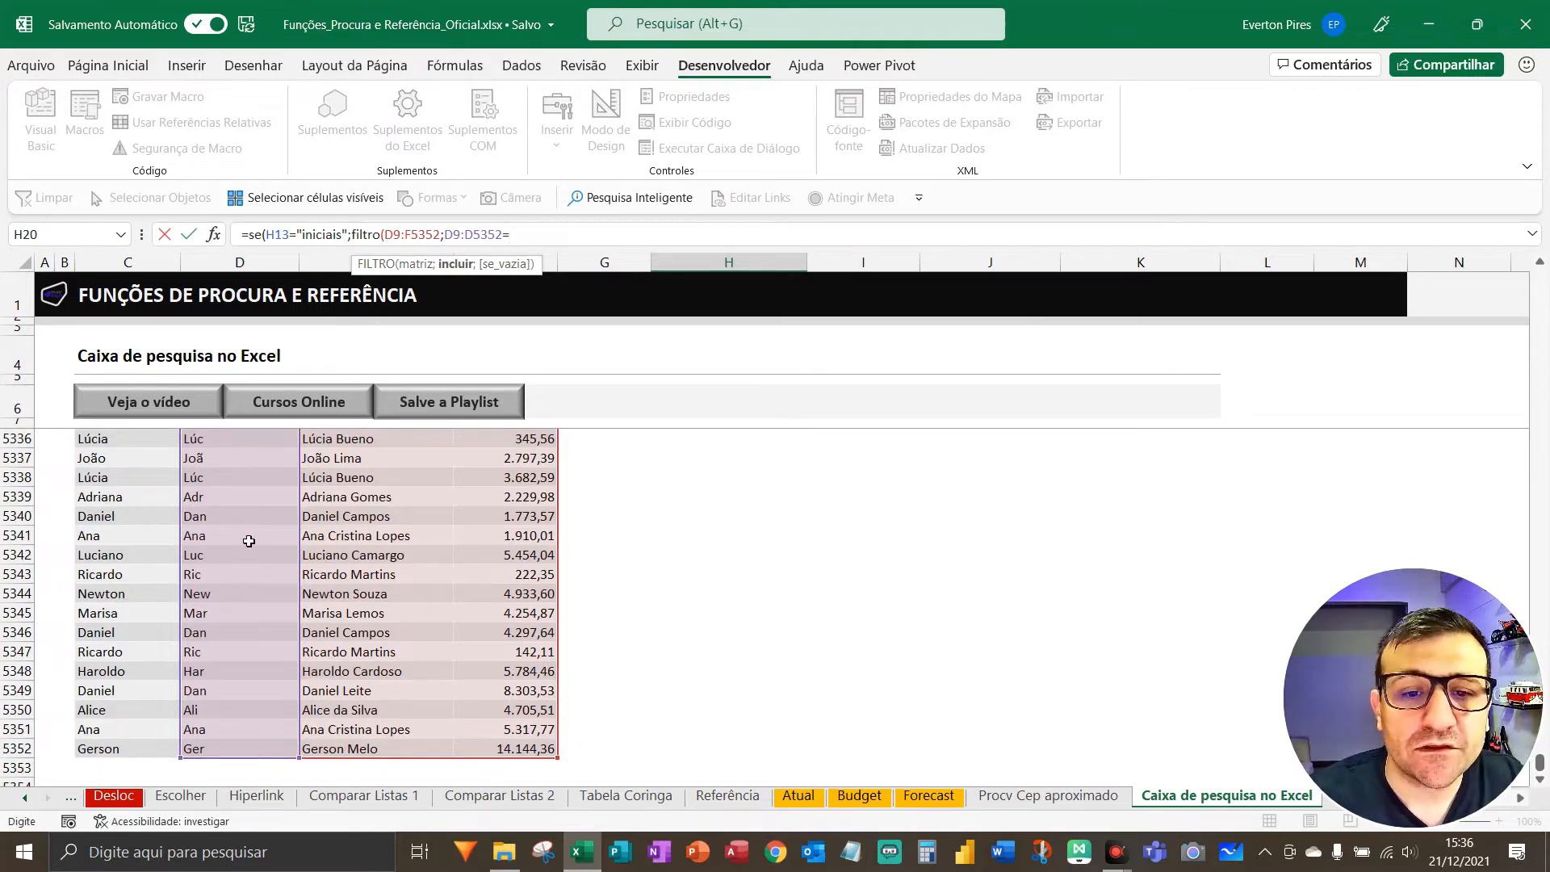
key("ctrl+Home")
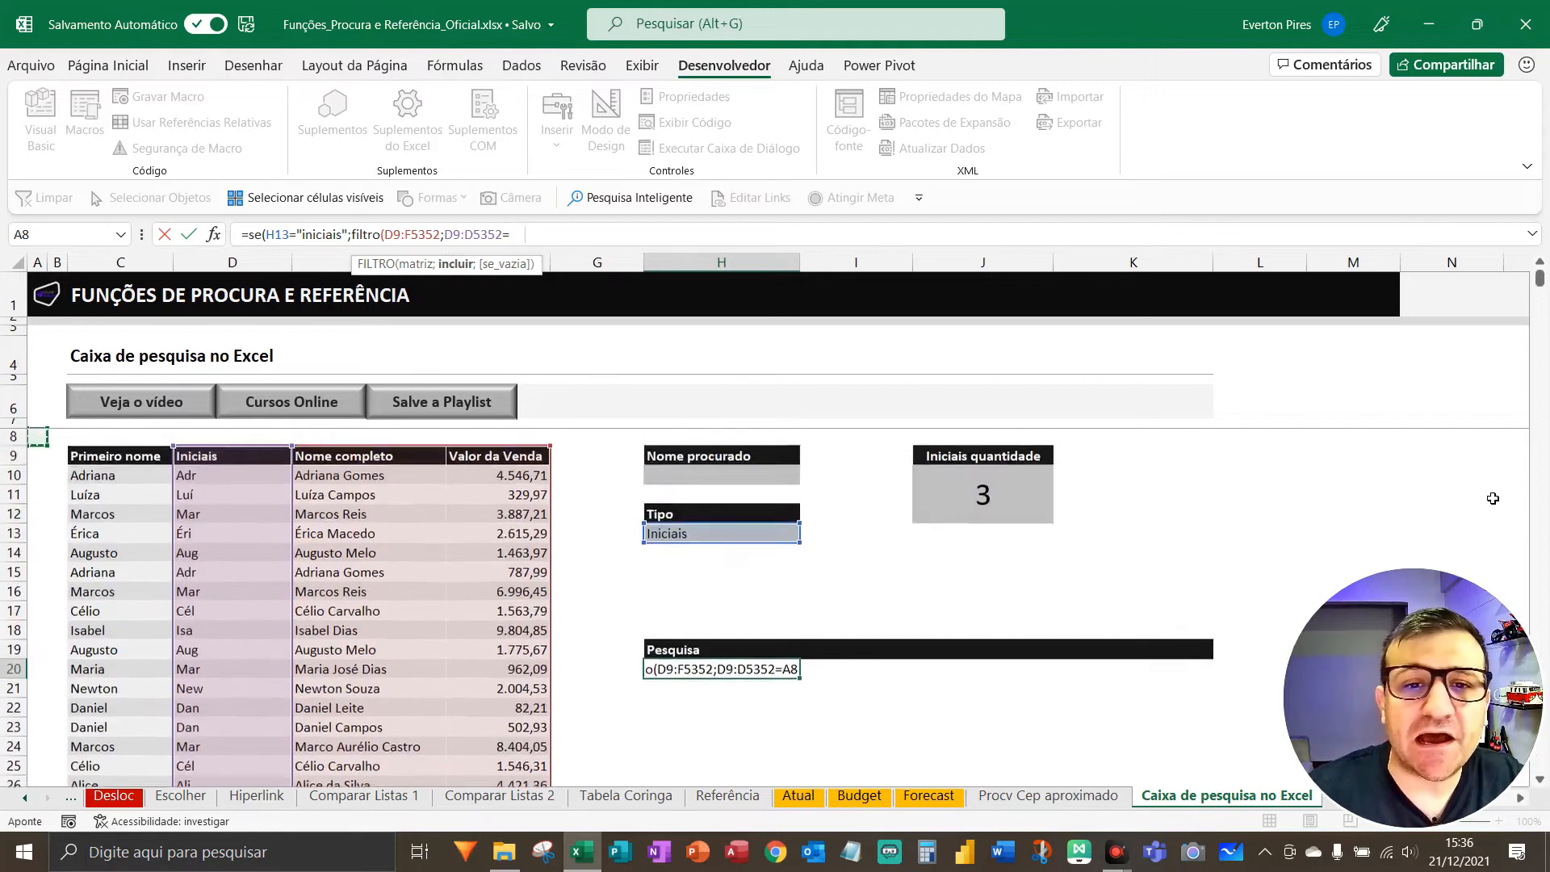
key("BackSpace")
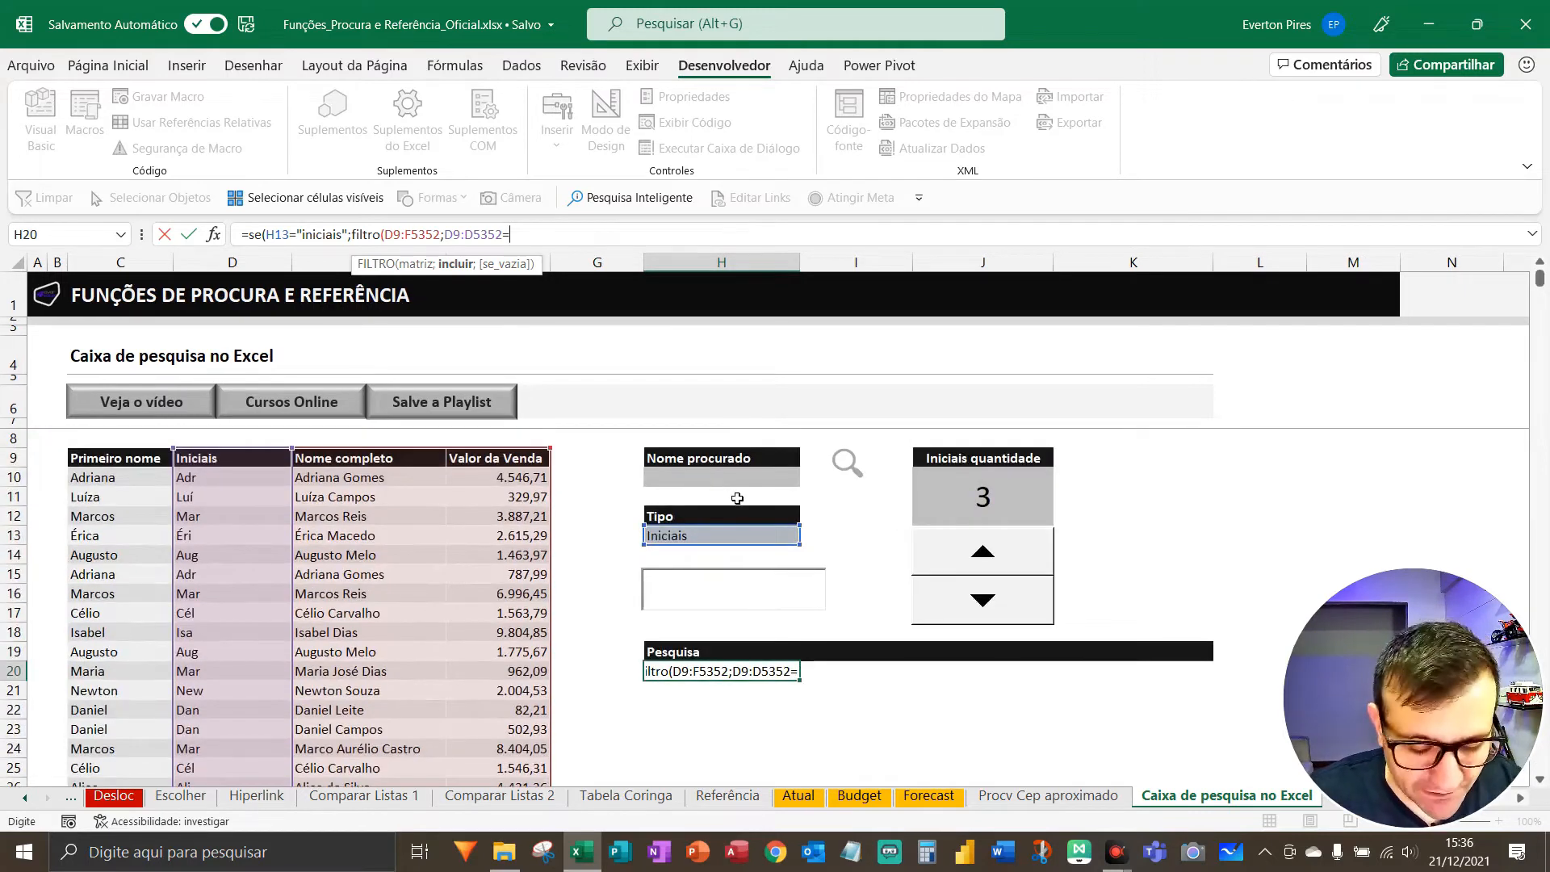
key("F5")
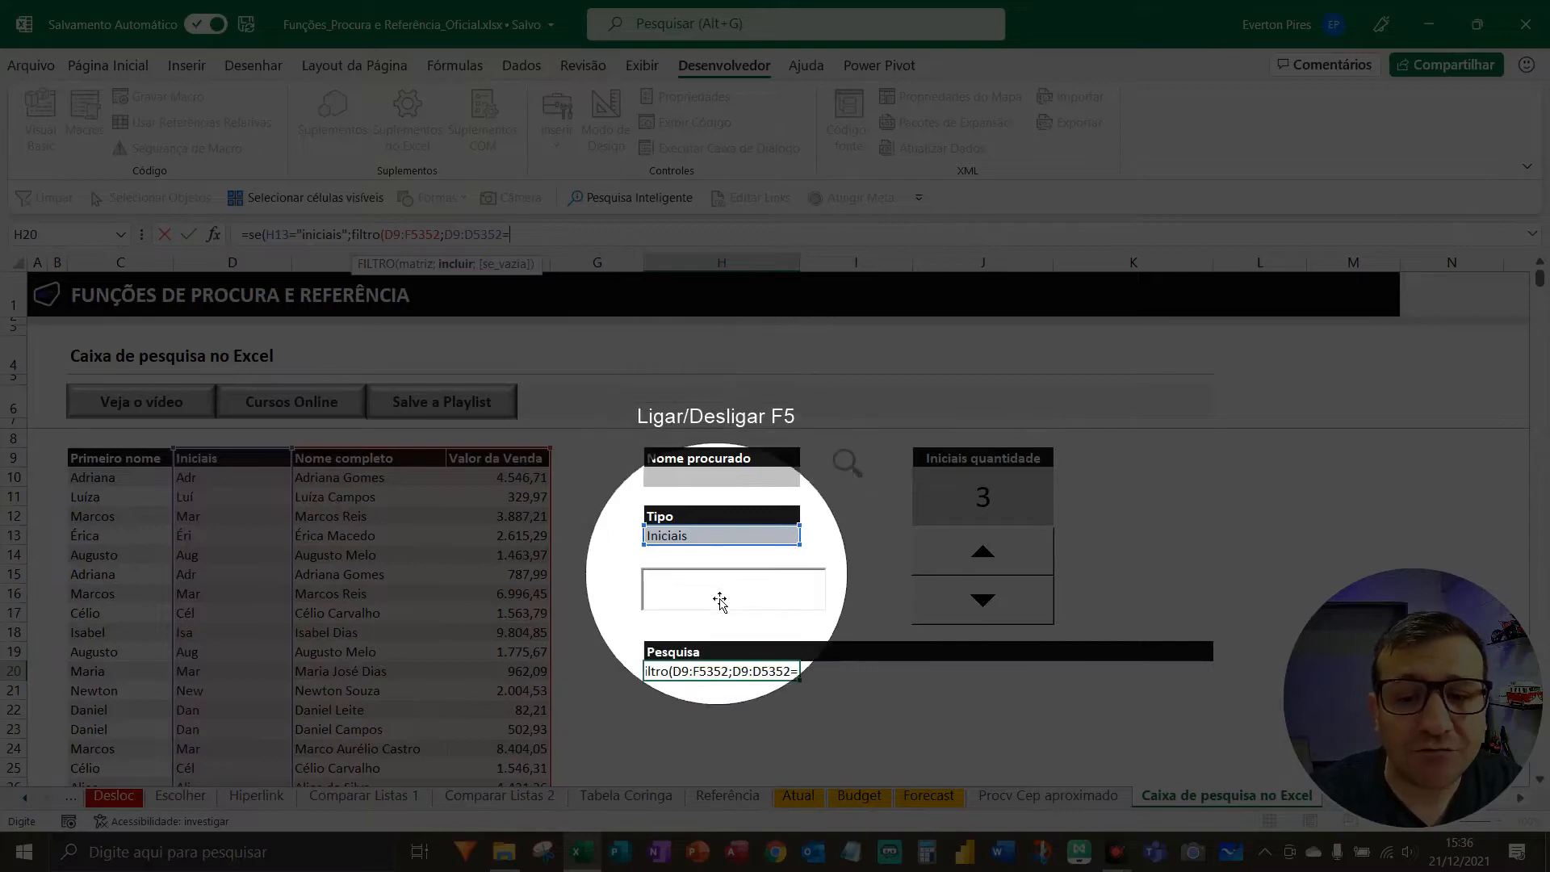
key("F5")
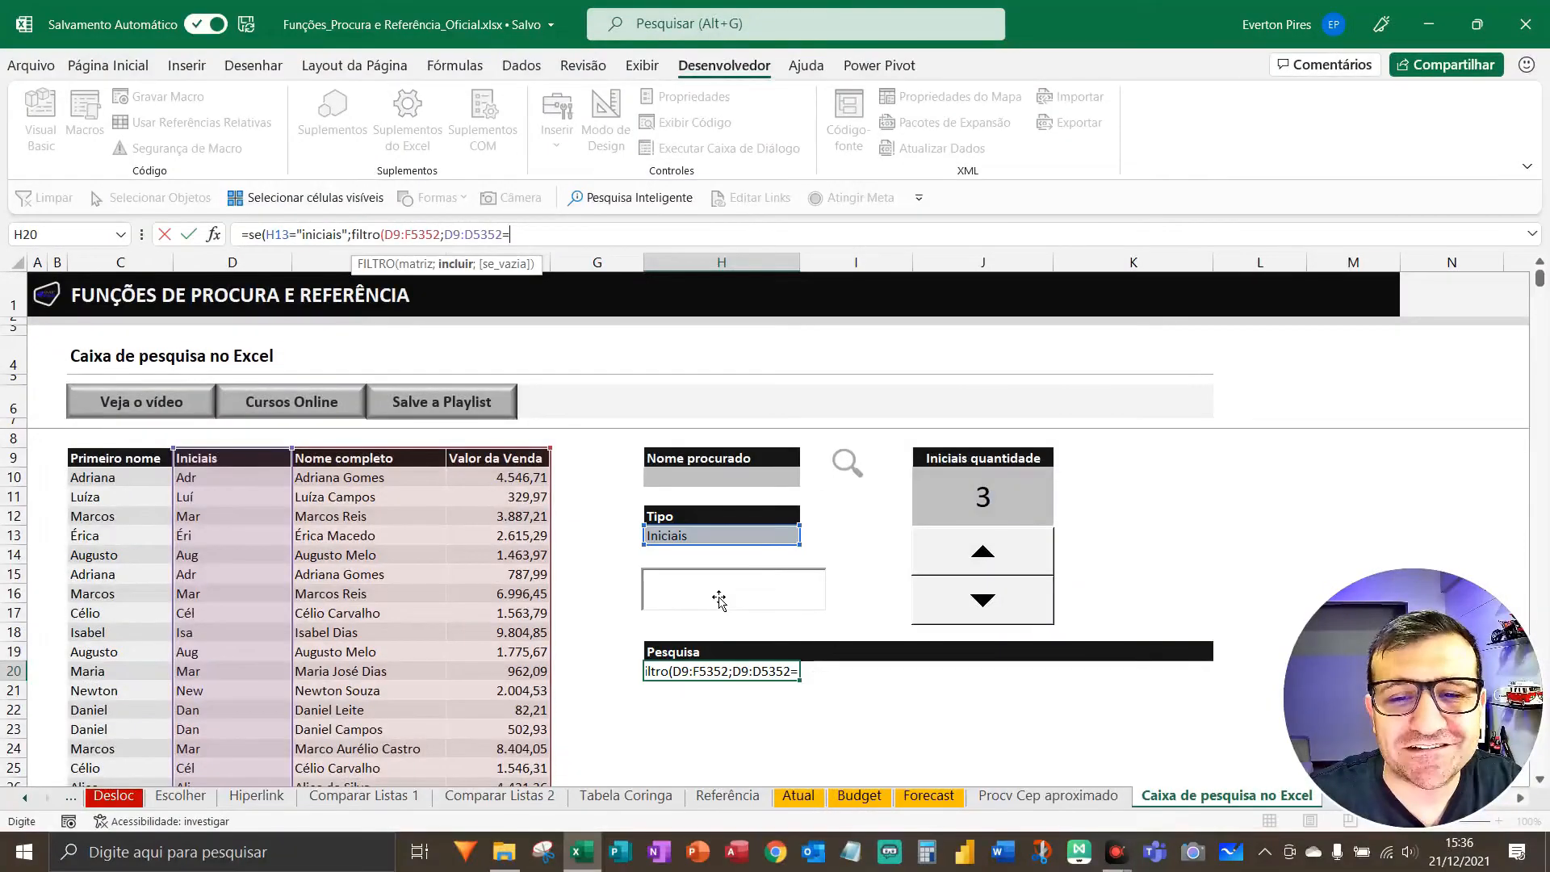
left_click(707, 484)
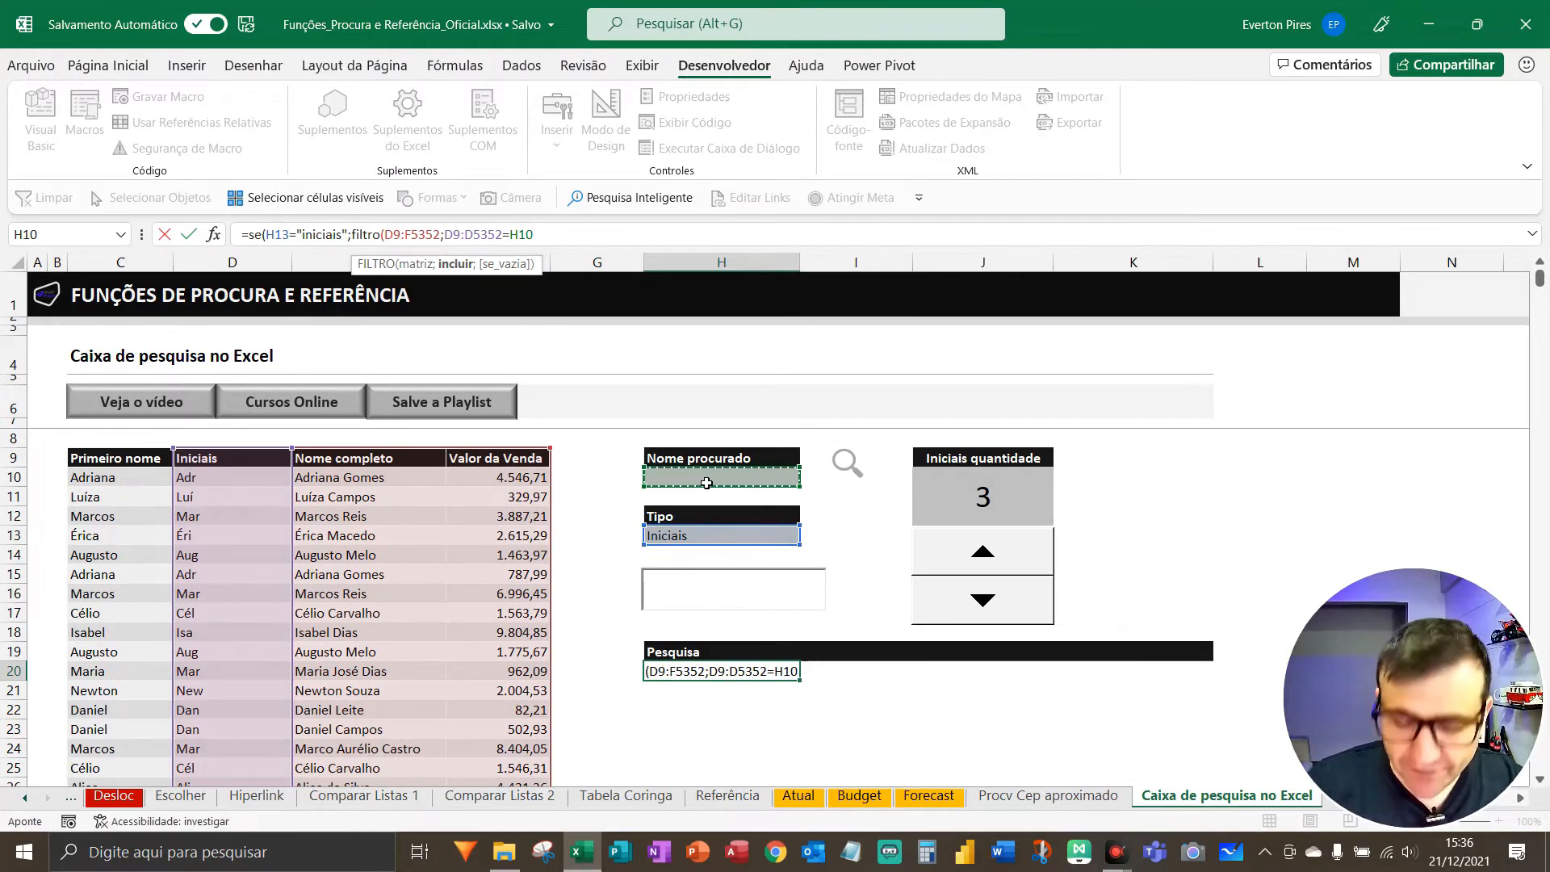
- Add "-" as the FILTRO if-empty result and complete the SE formula in H20
type(";")
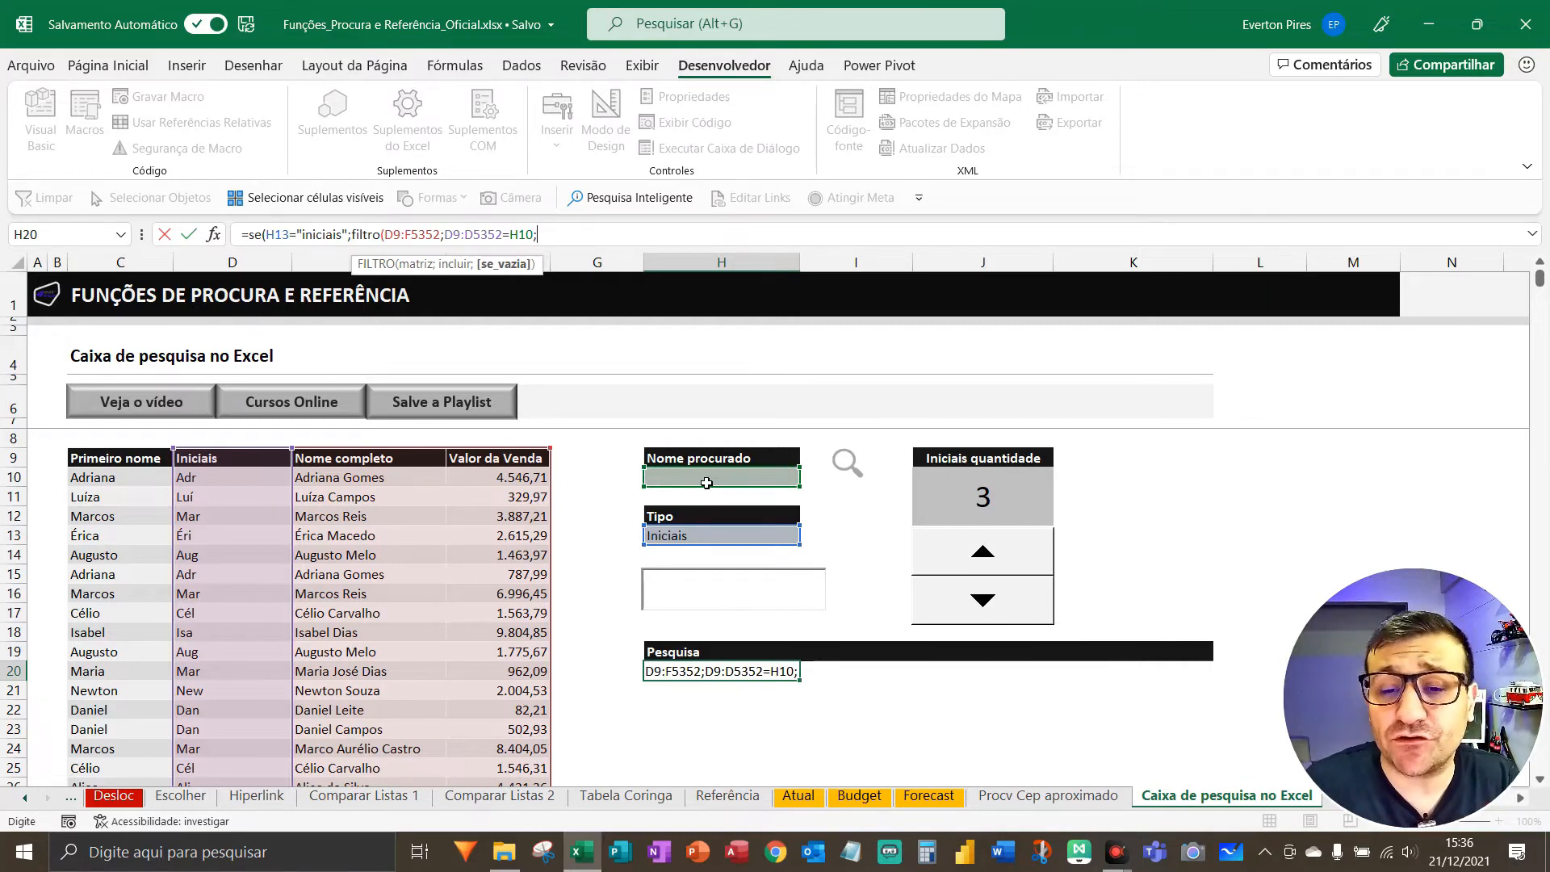
type("\"")
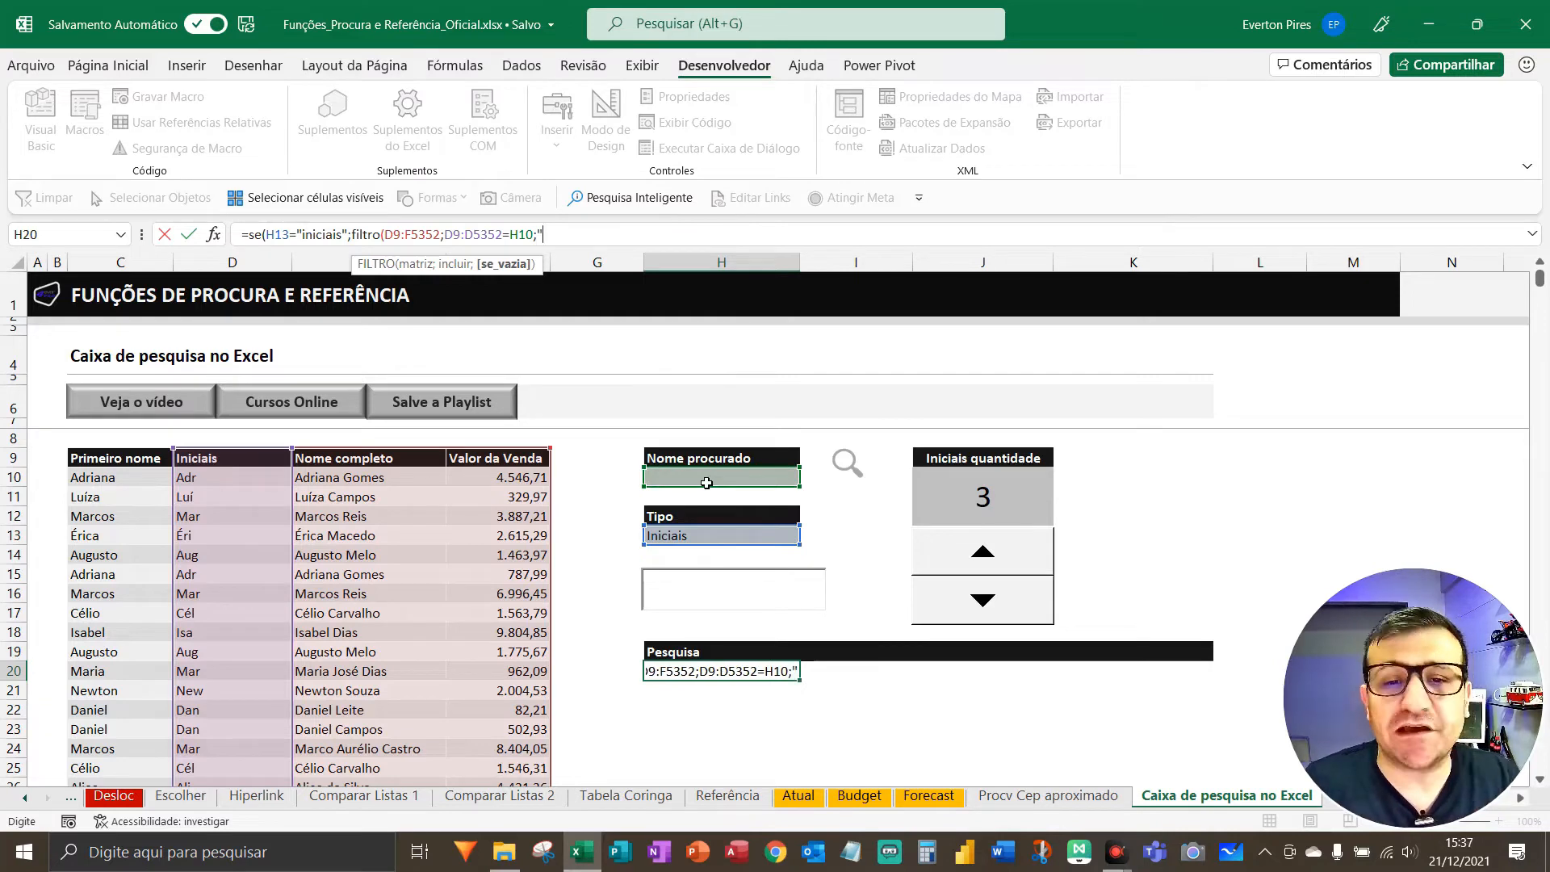
type("-\"")
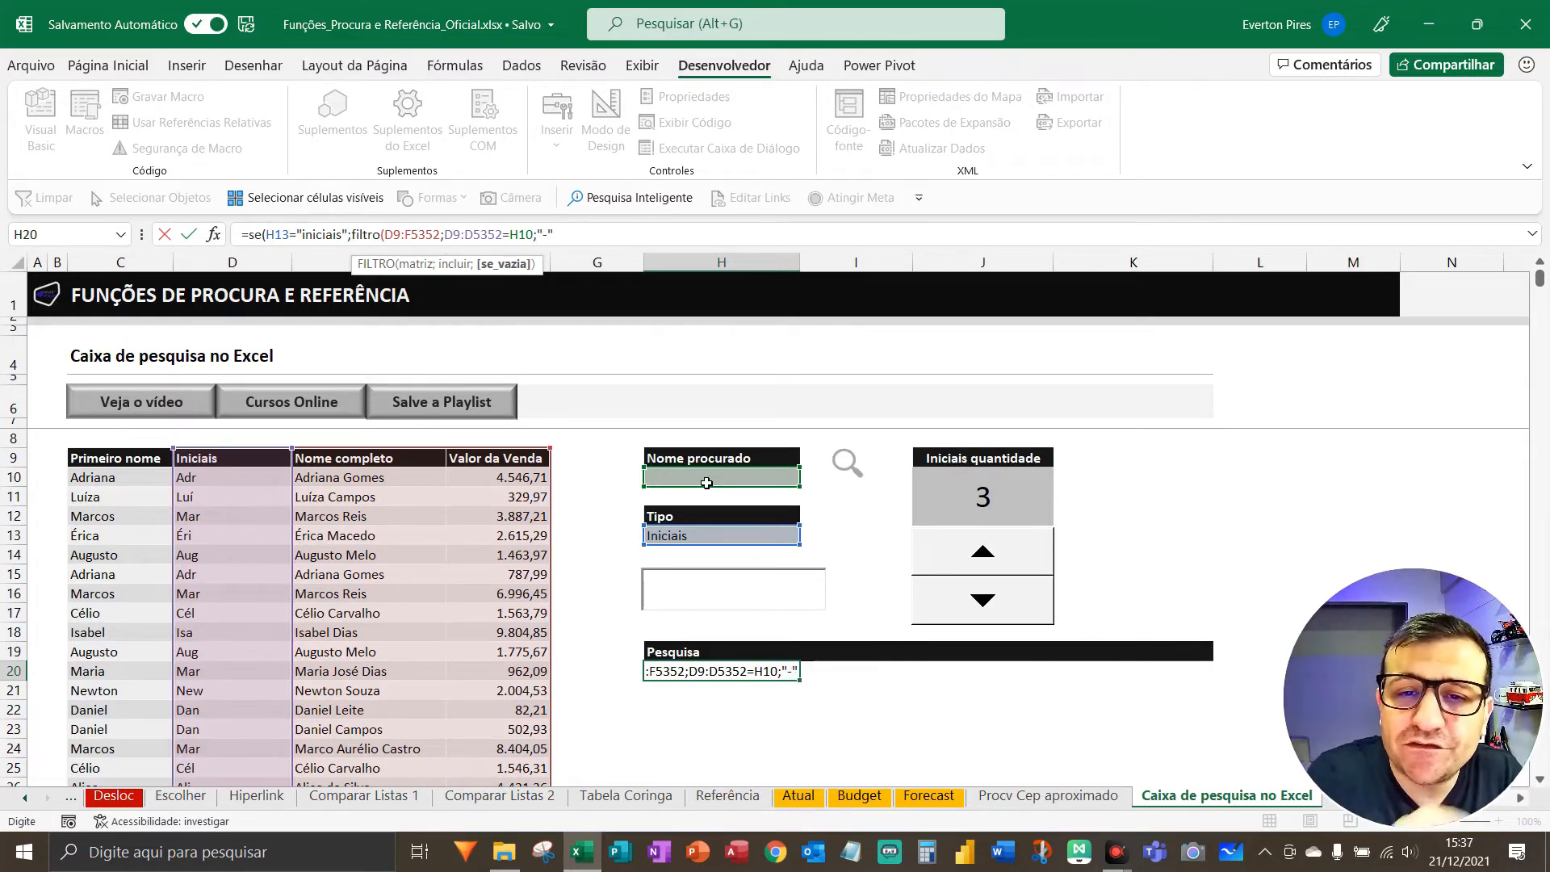
type(")")
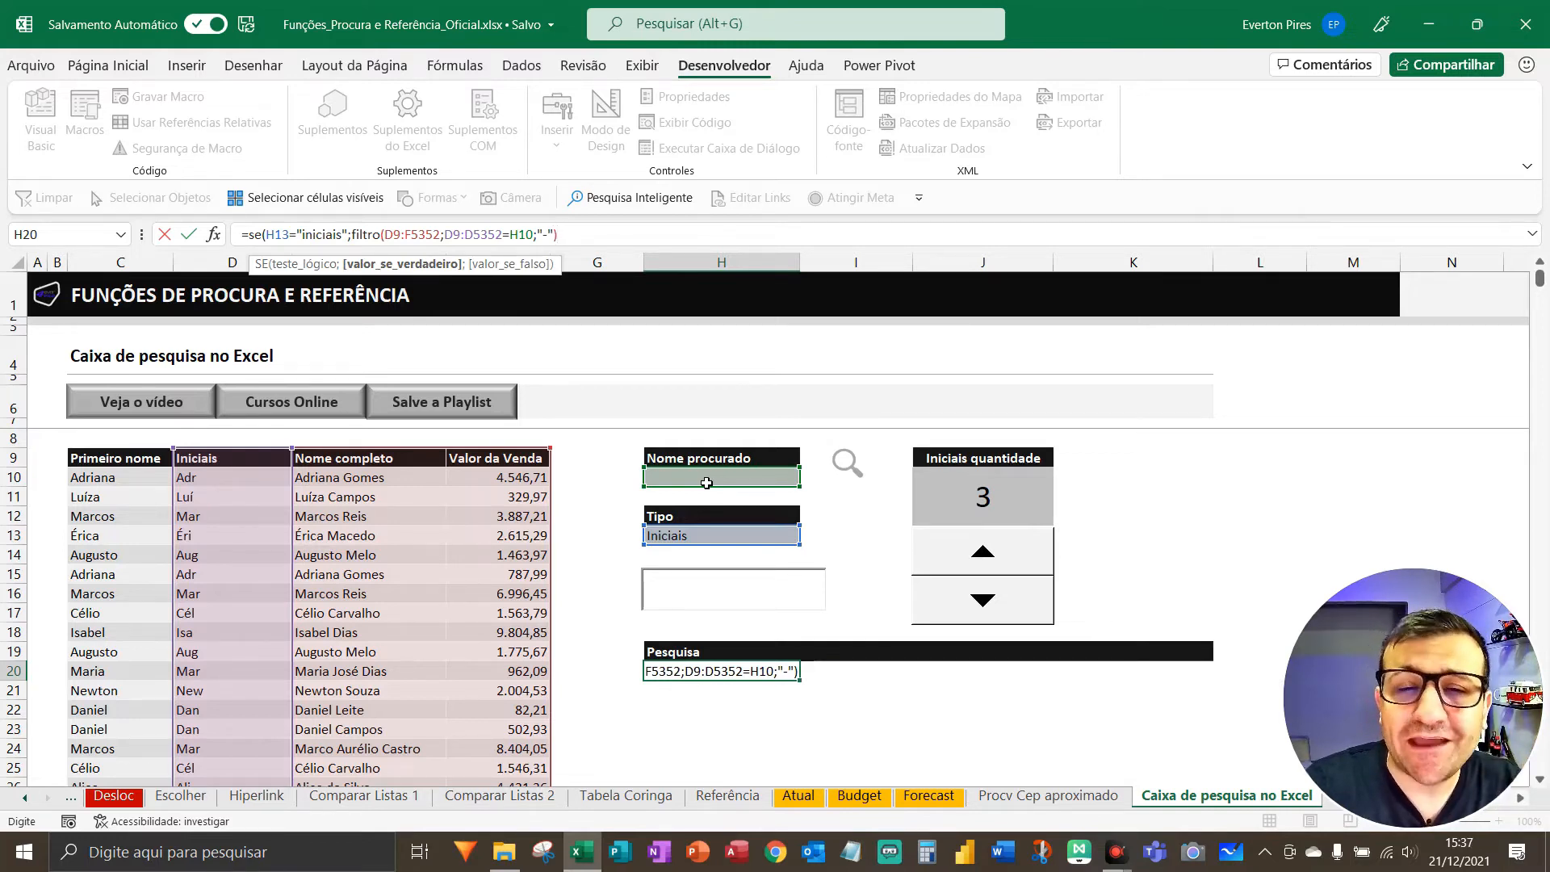
key("Return")
left_click(611, 573)
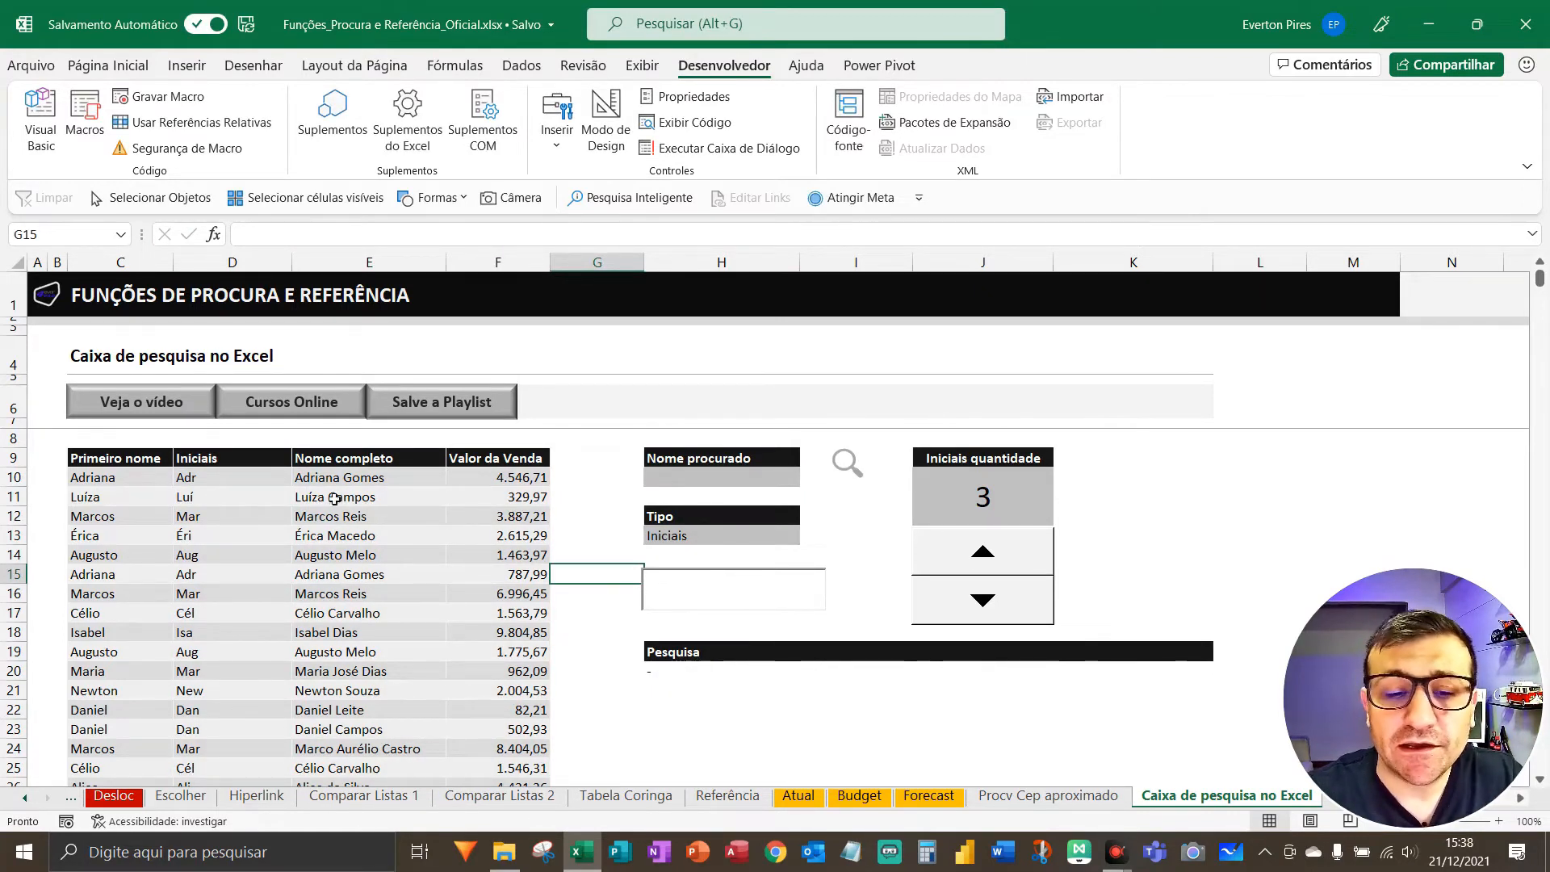
- Search for "Adr" in the linked text box with Tipo set to Iniciais, and review the rows returned below Pesquisa
key("F5")
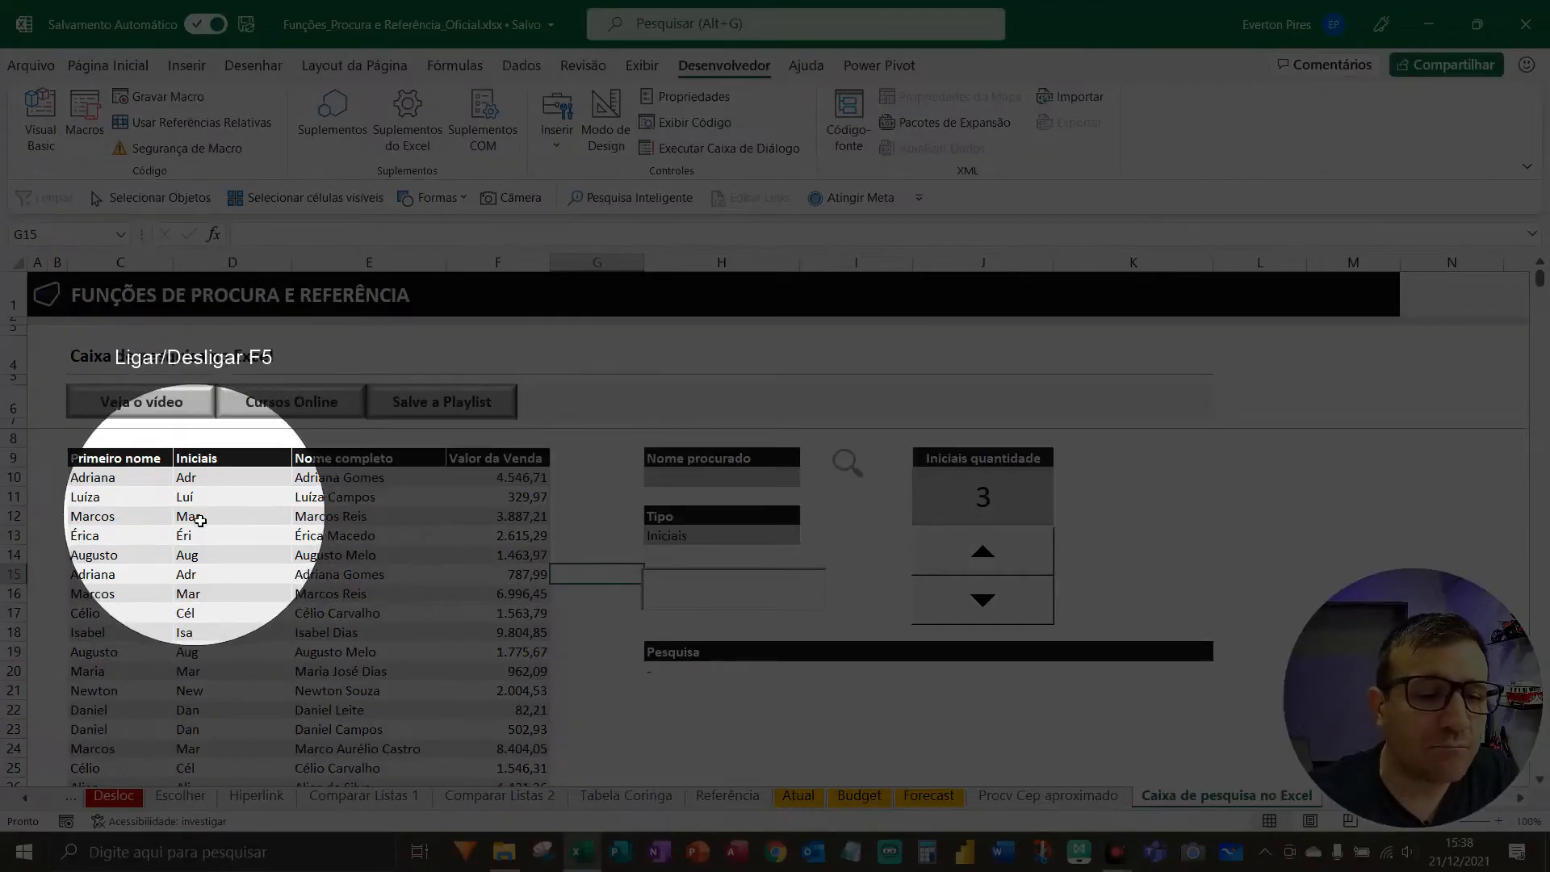
key("F5")
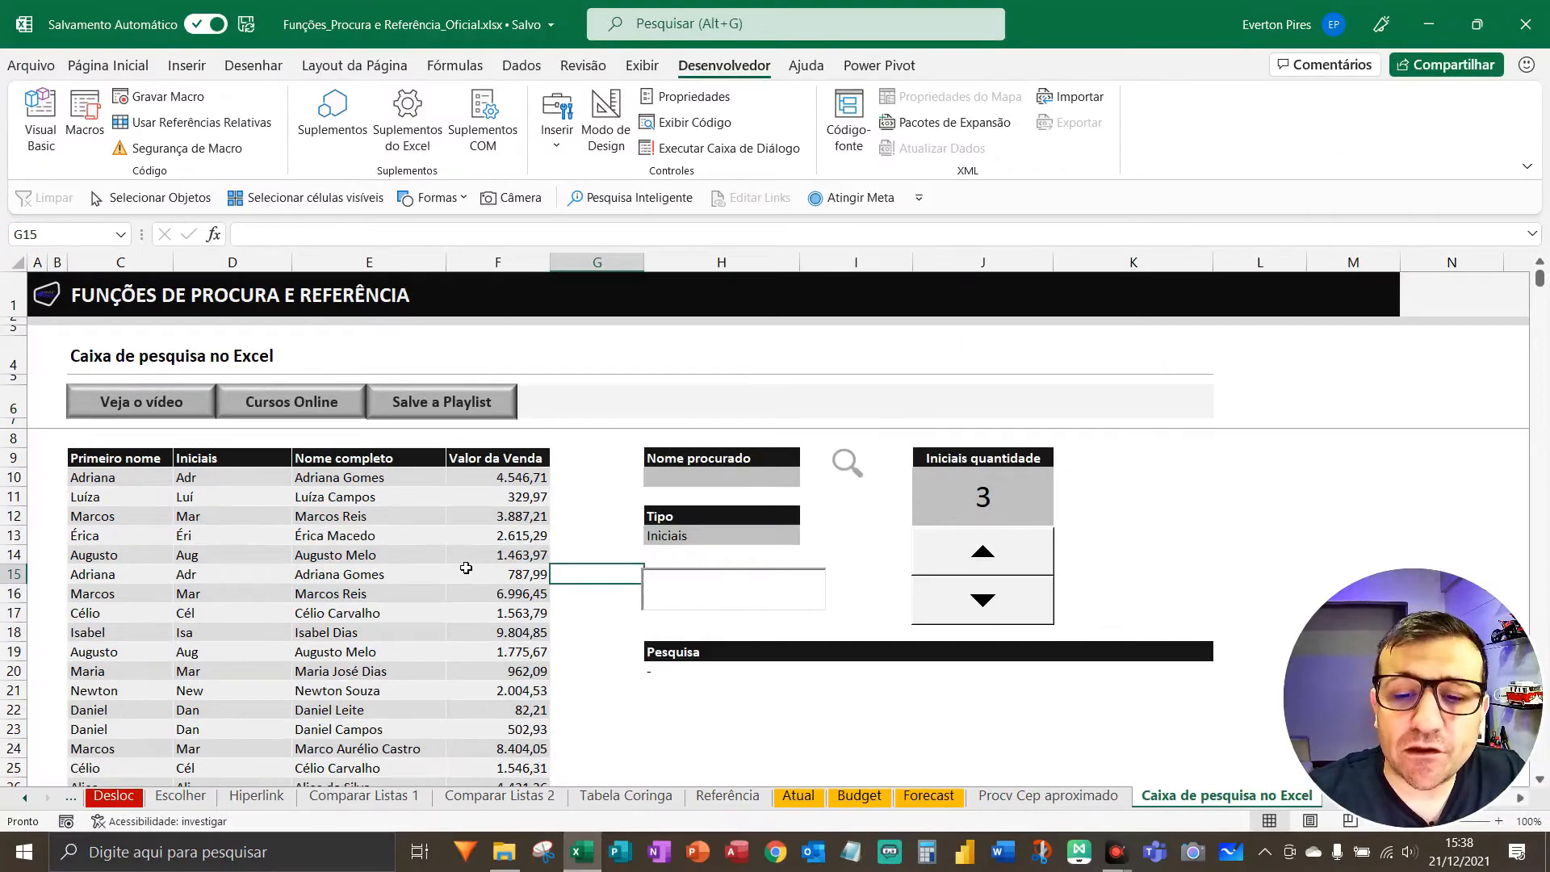
key("F5")
left_click(710, 595)
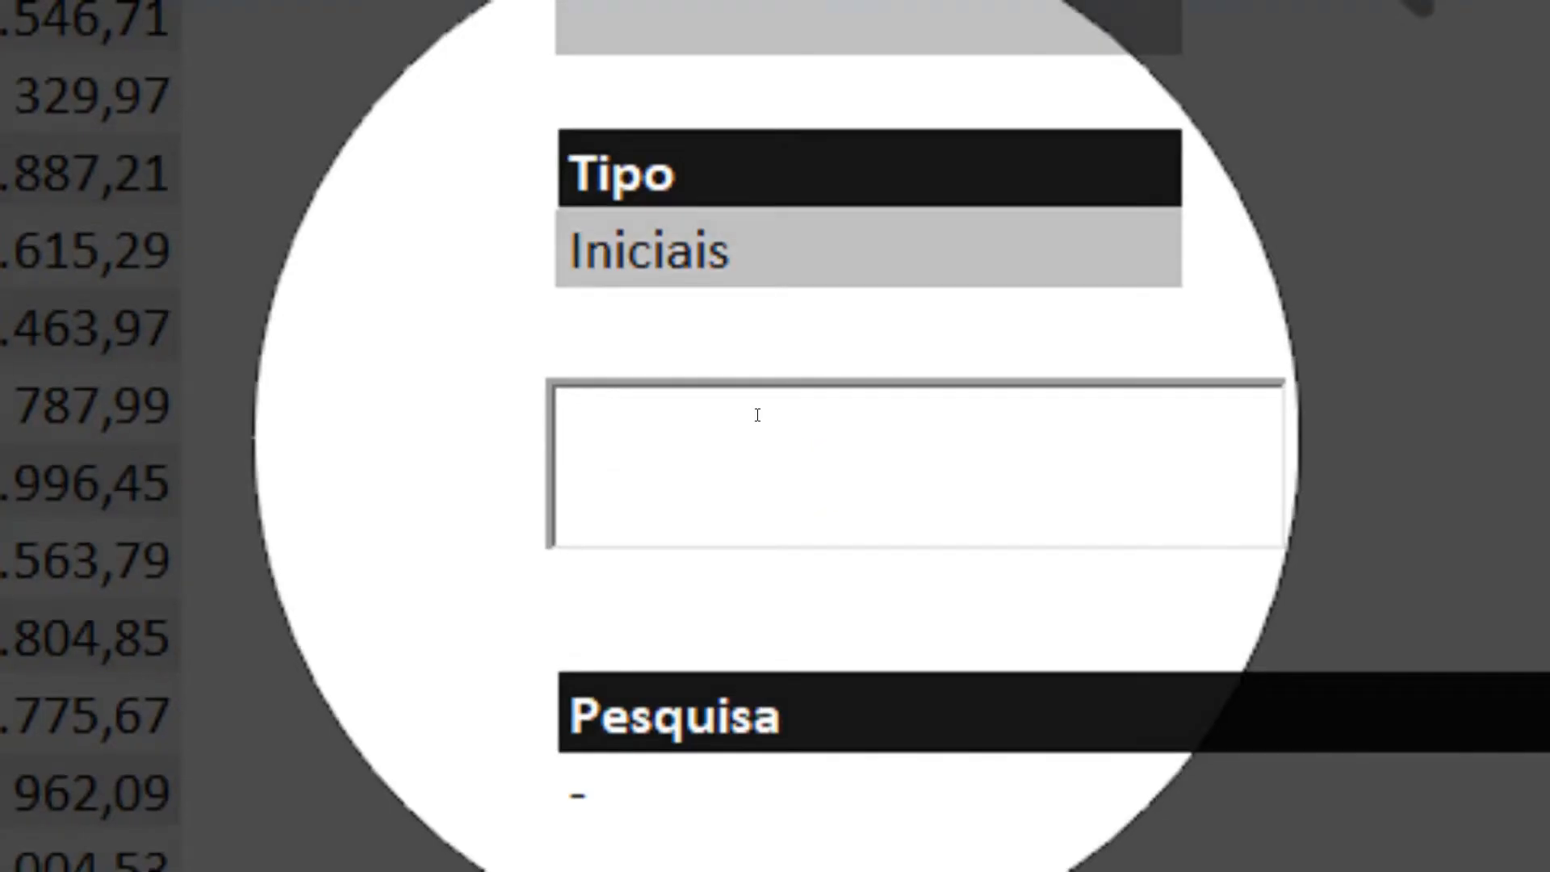
type("Adr")
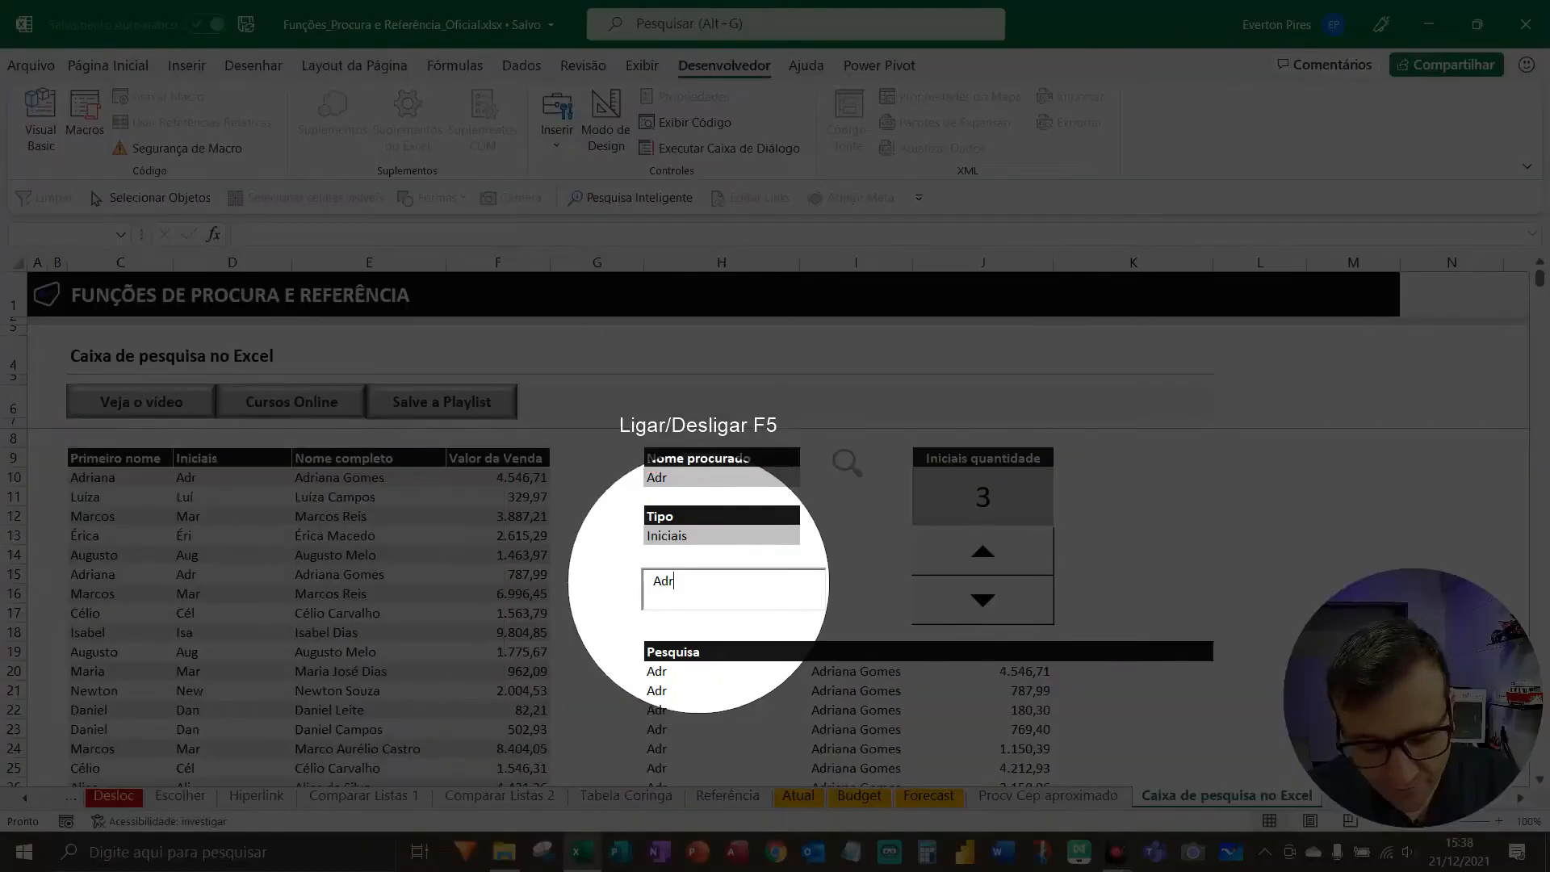
key("F5")
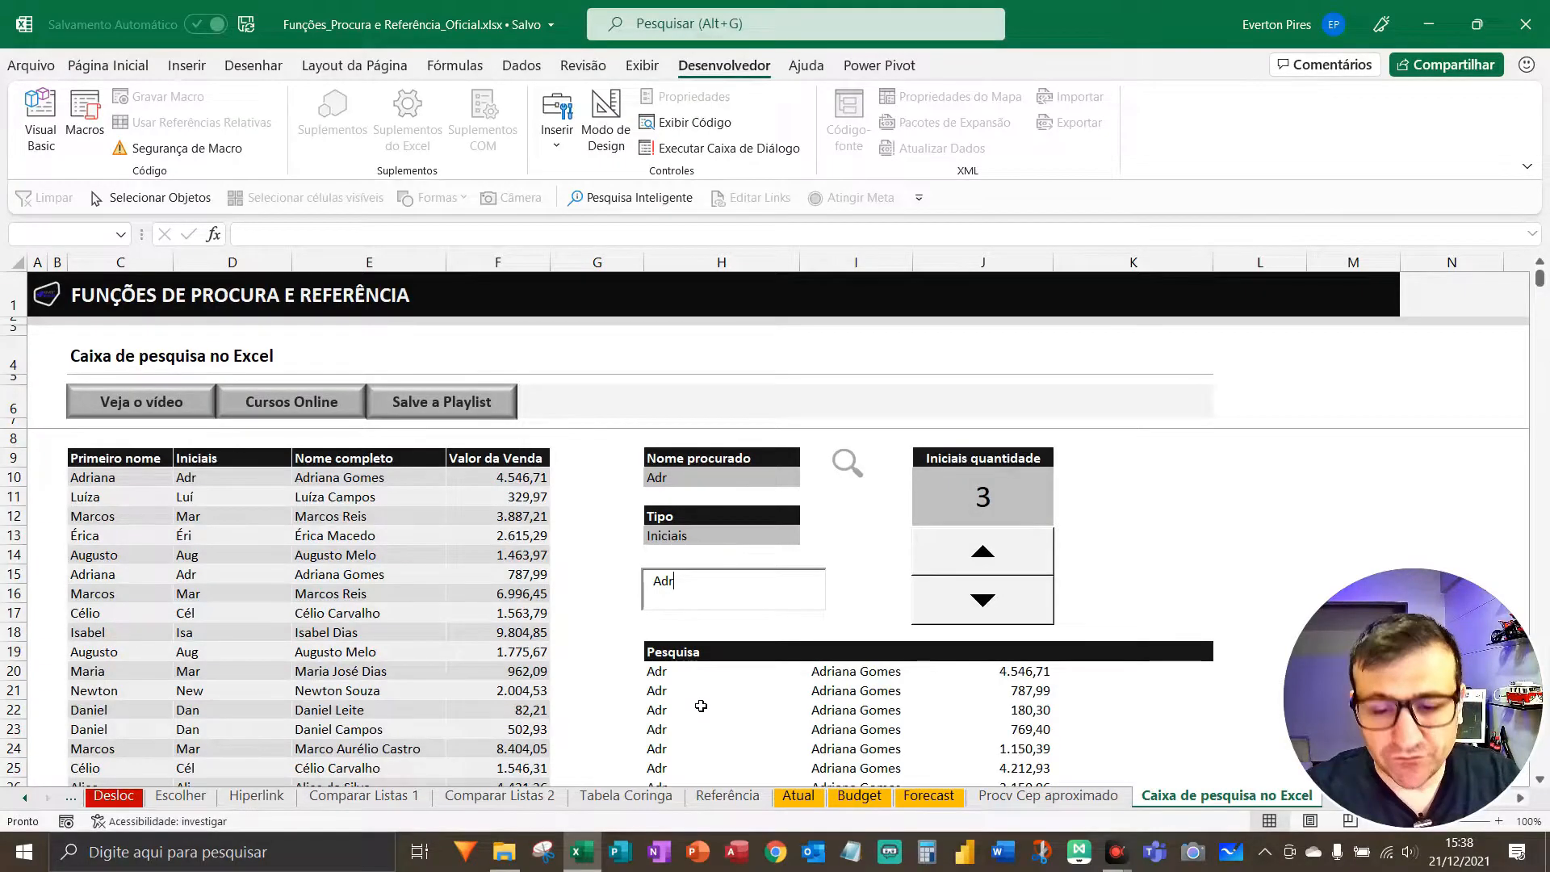
key("F5")
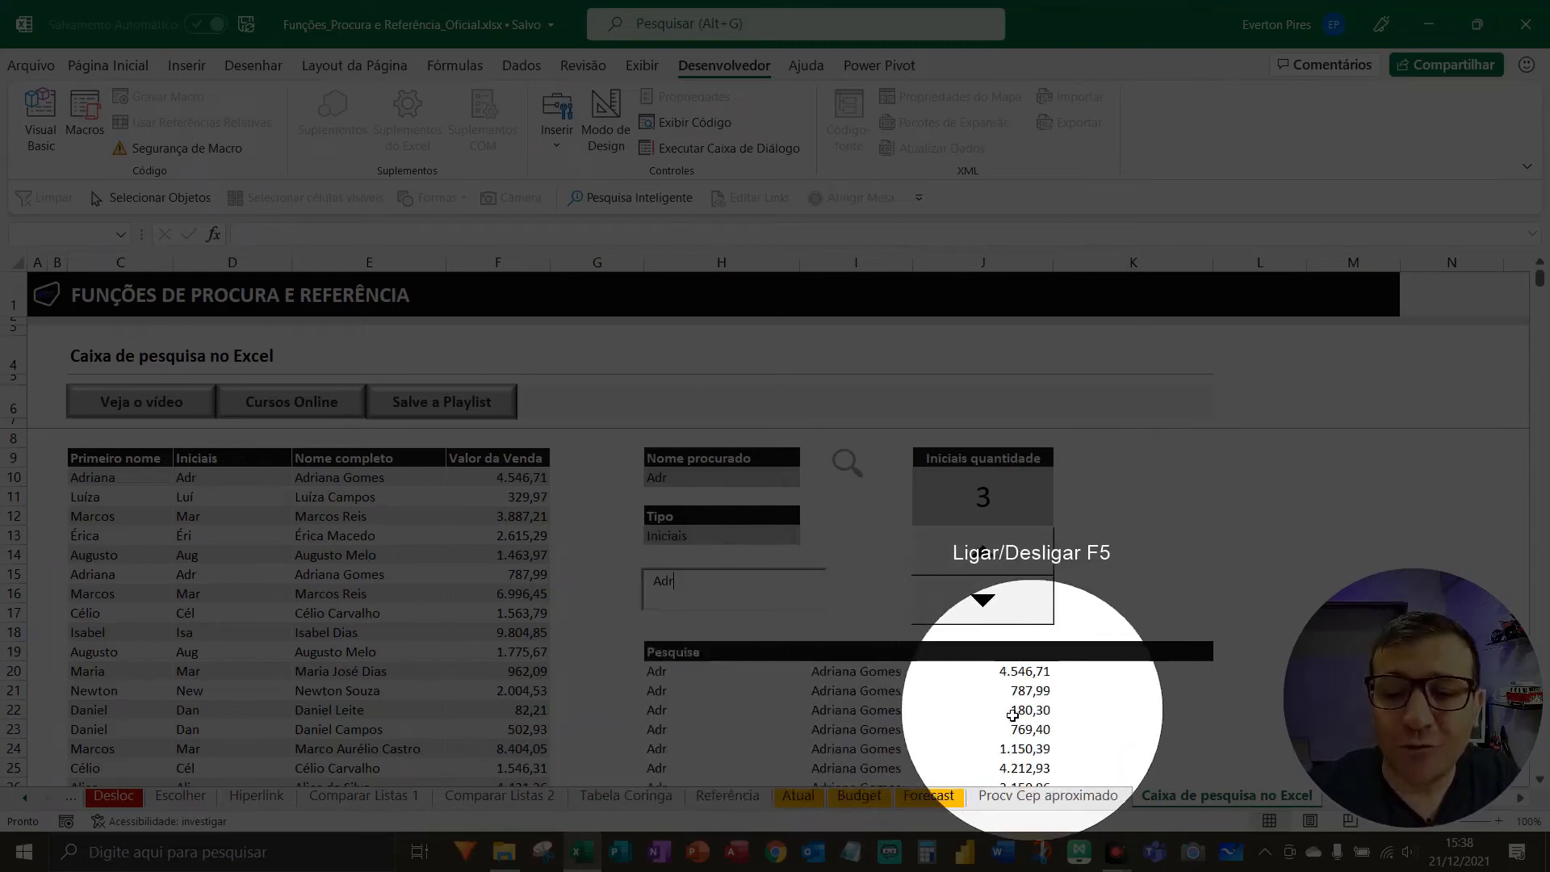
key("F5")
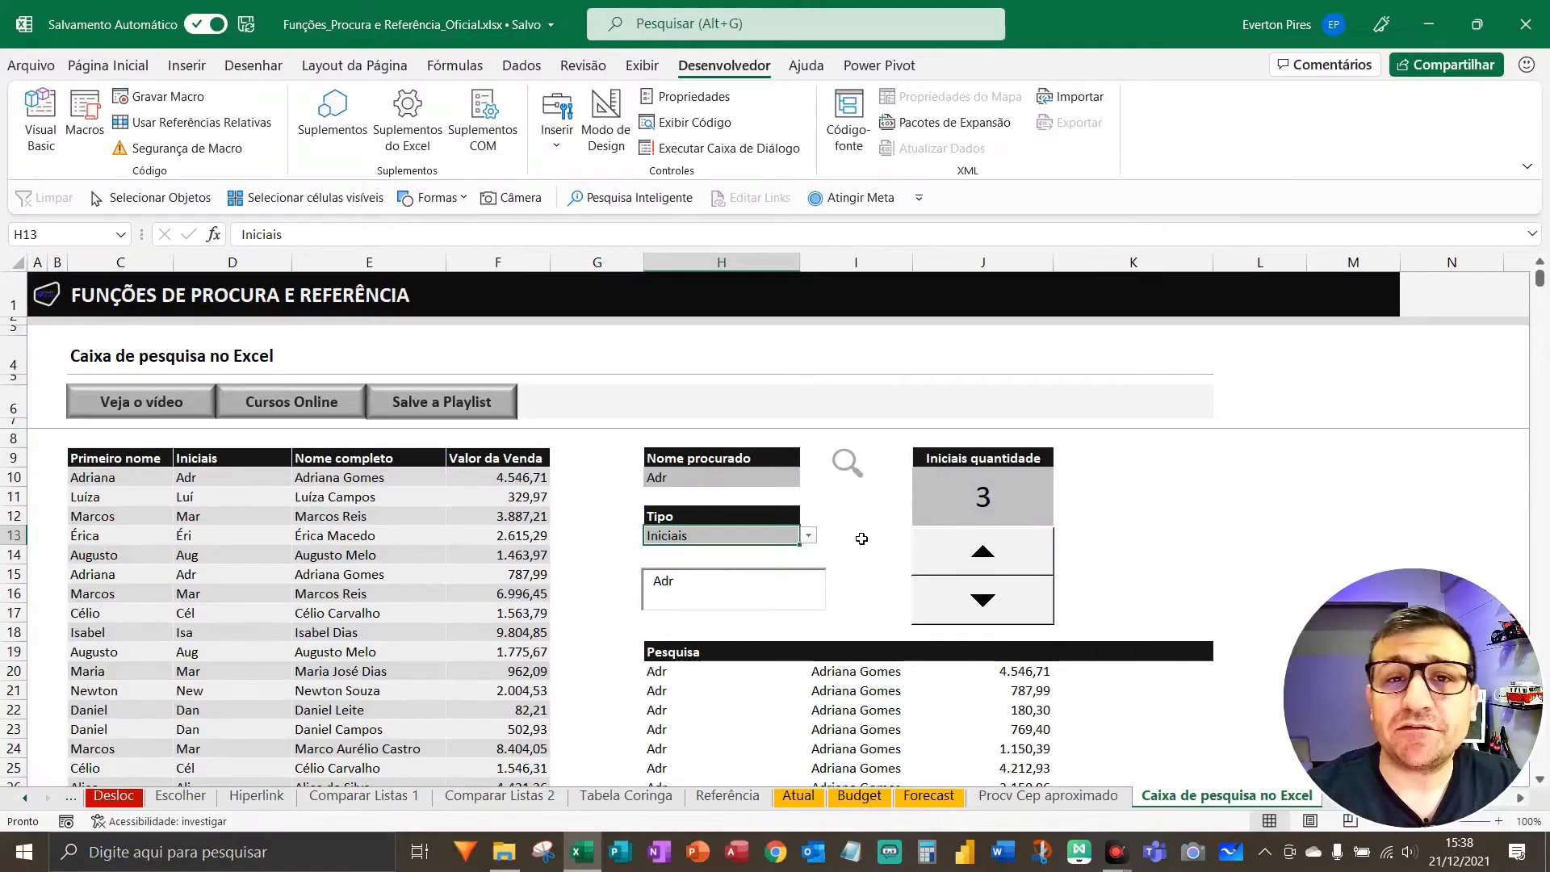
- Look over the Tipo options in H13 without changing the choice, and open the H20 formula for editing after the FILTRO's "-" argument
left_click(809, 536)
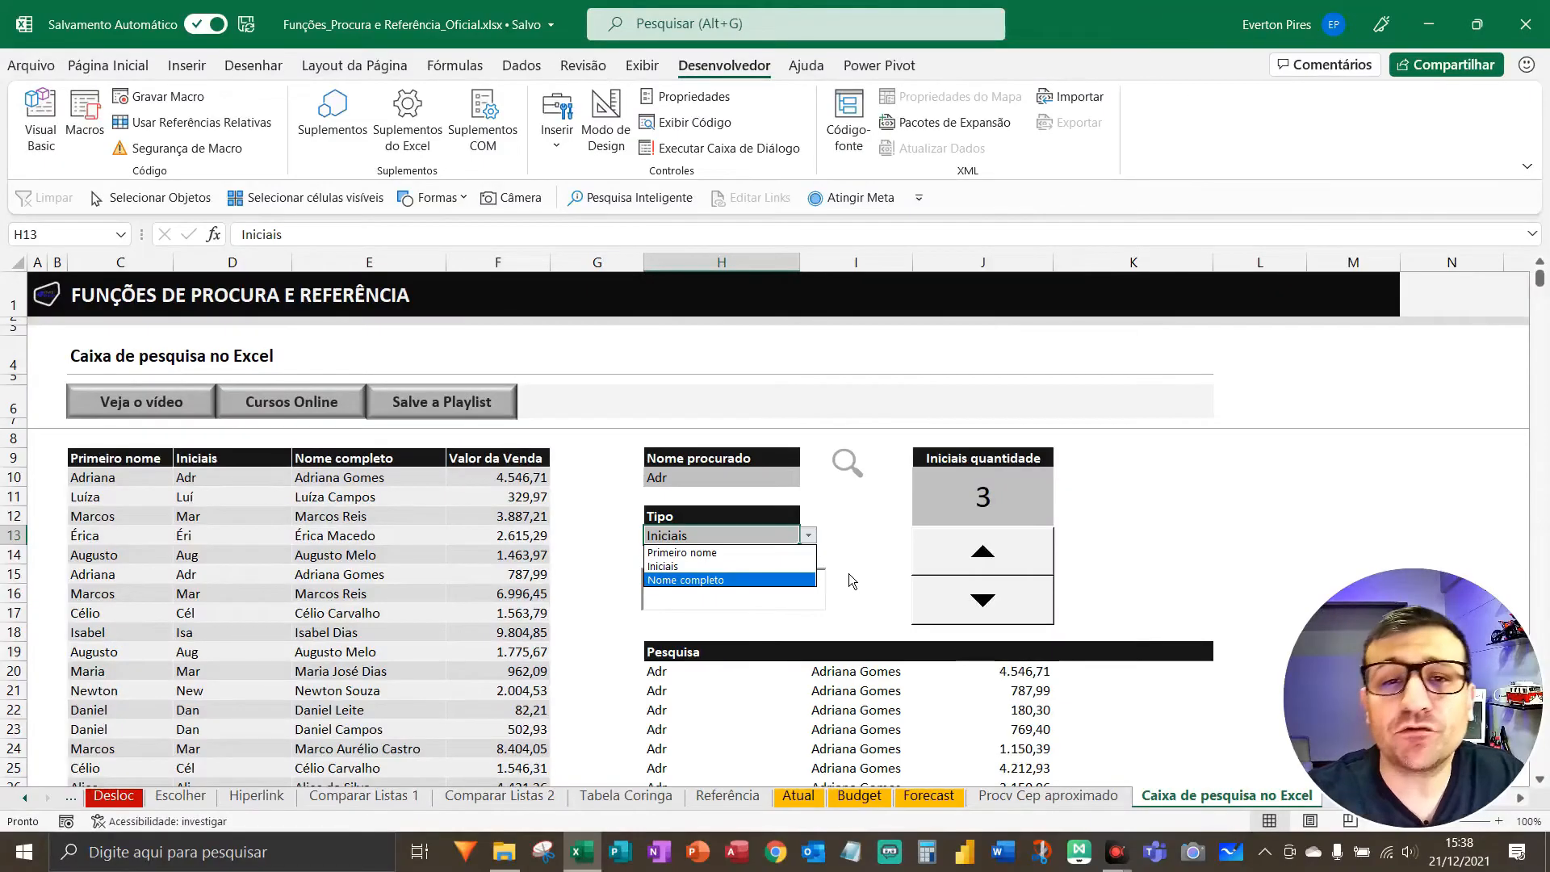
key("Escape")
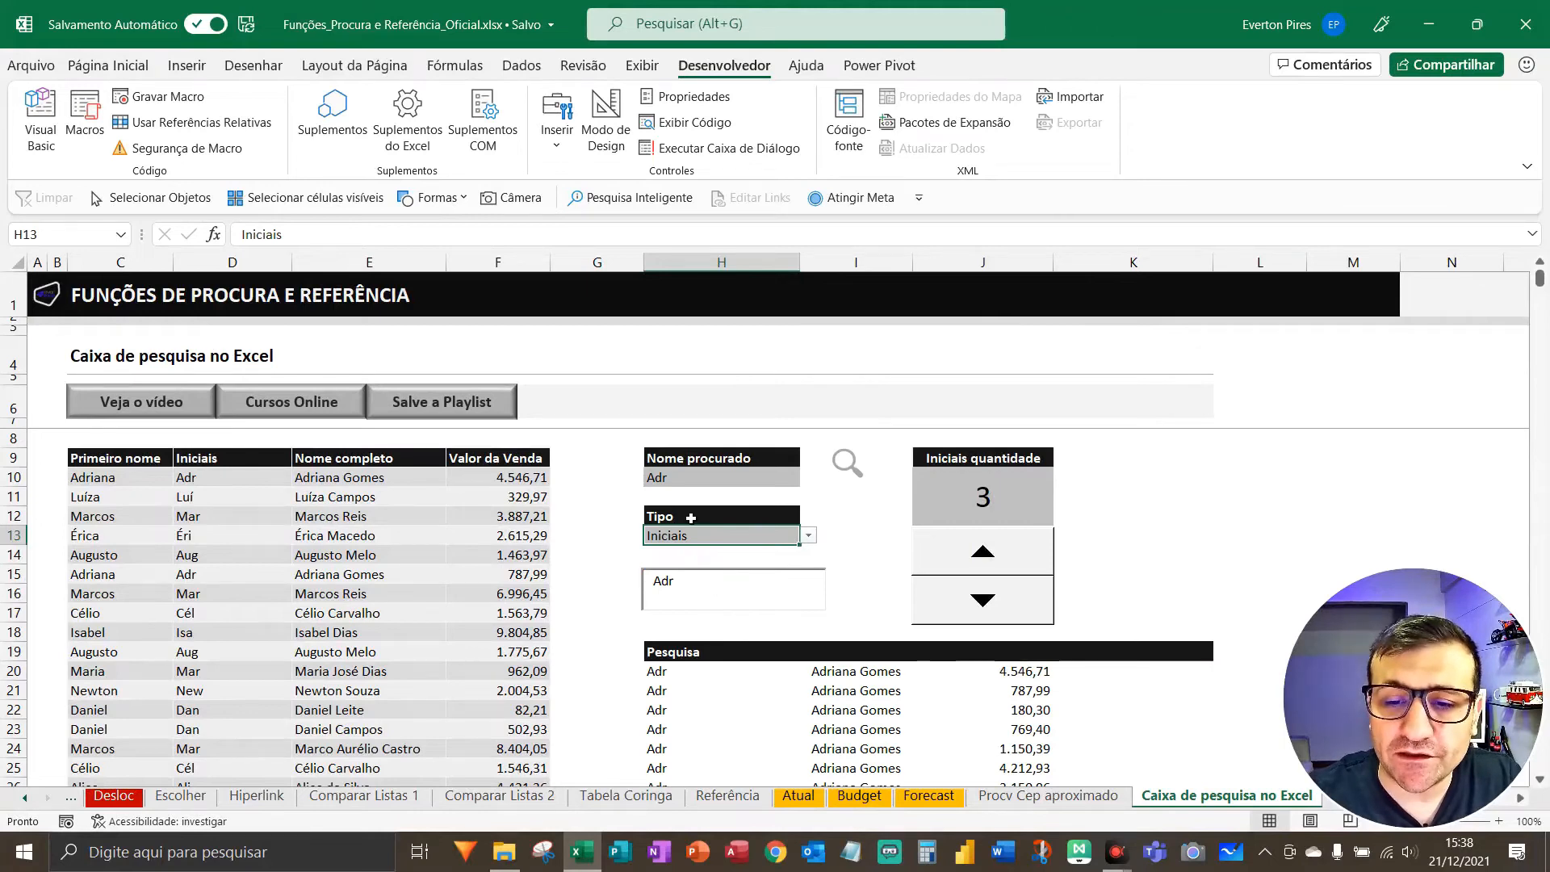
left_click(685, 672)
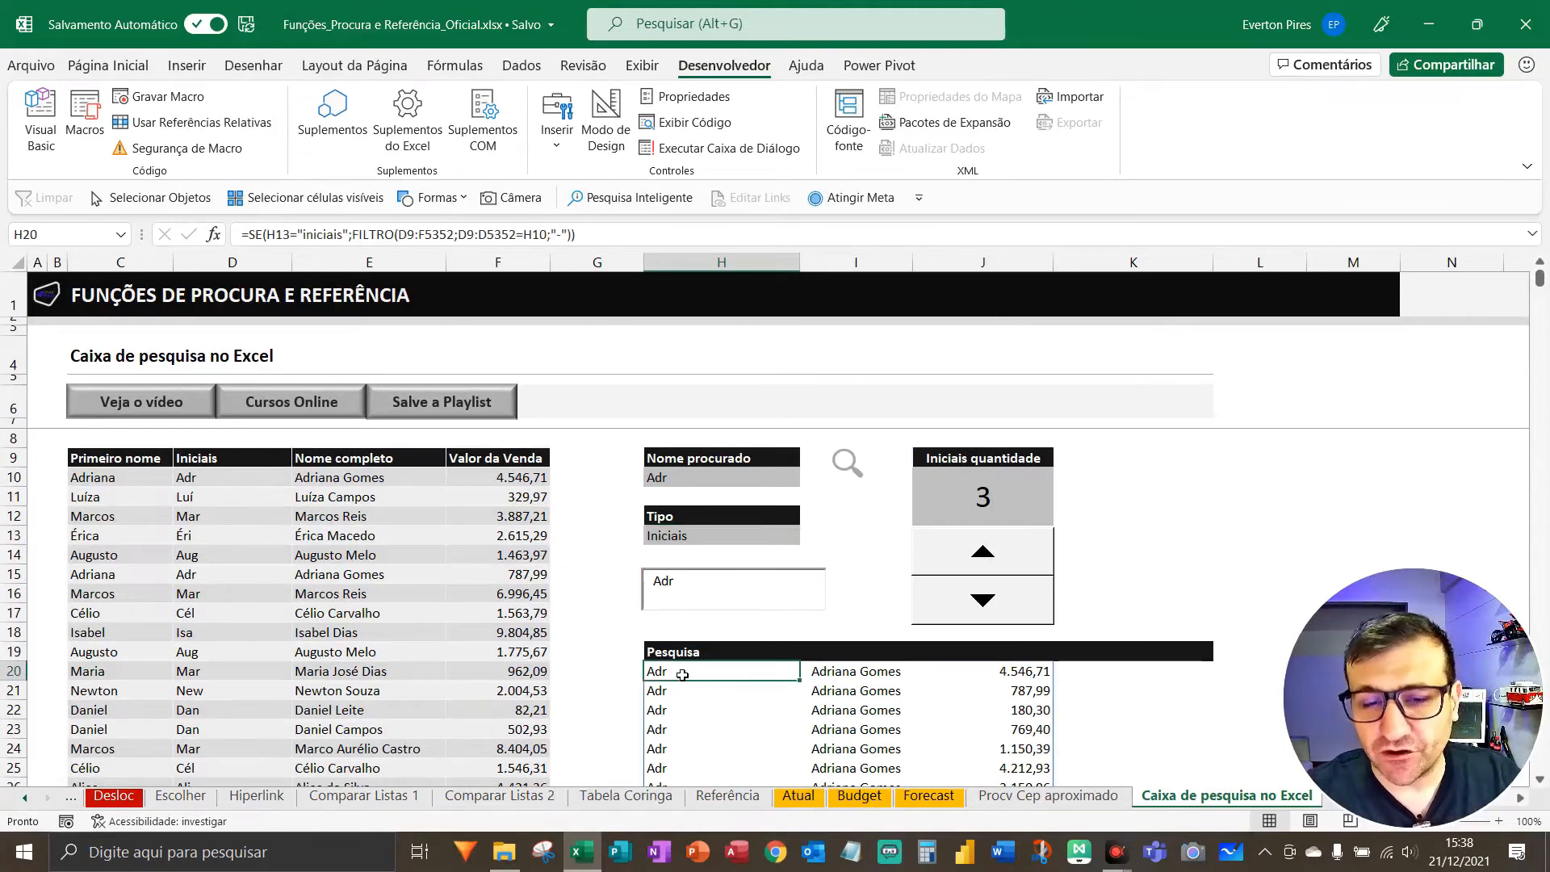
key("F2")
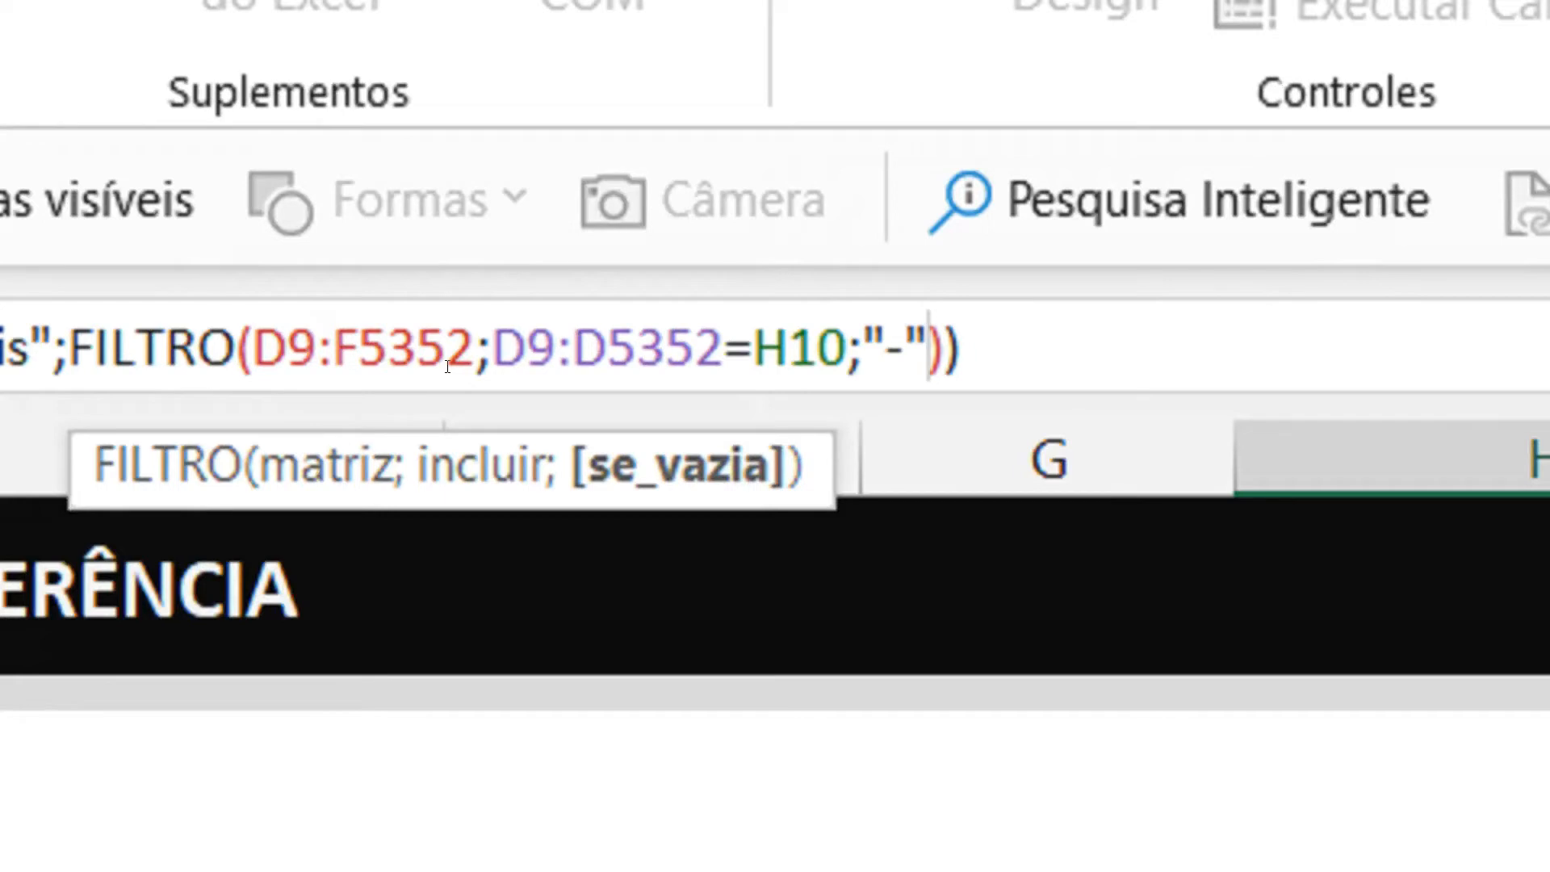
type(";")
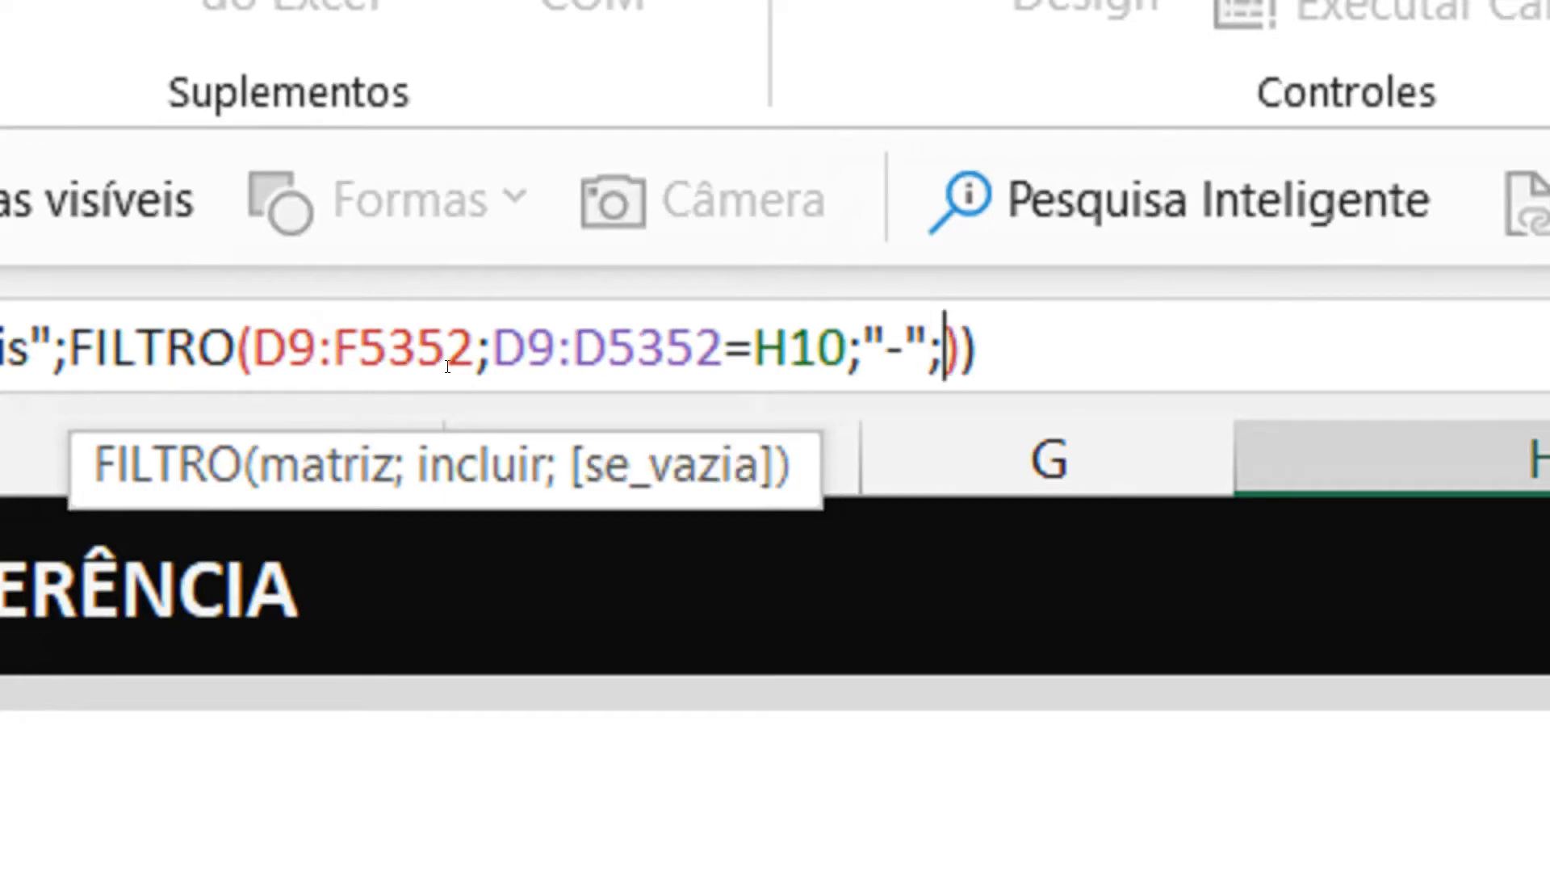
type("\"-\"")
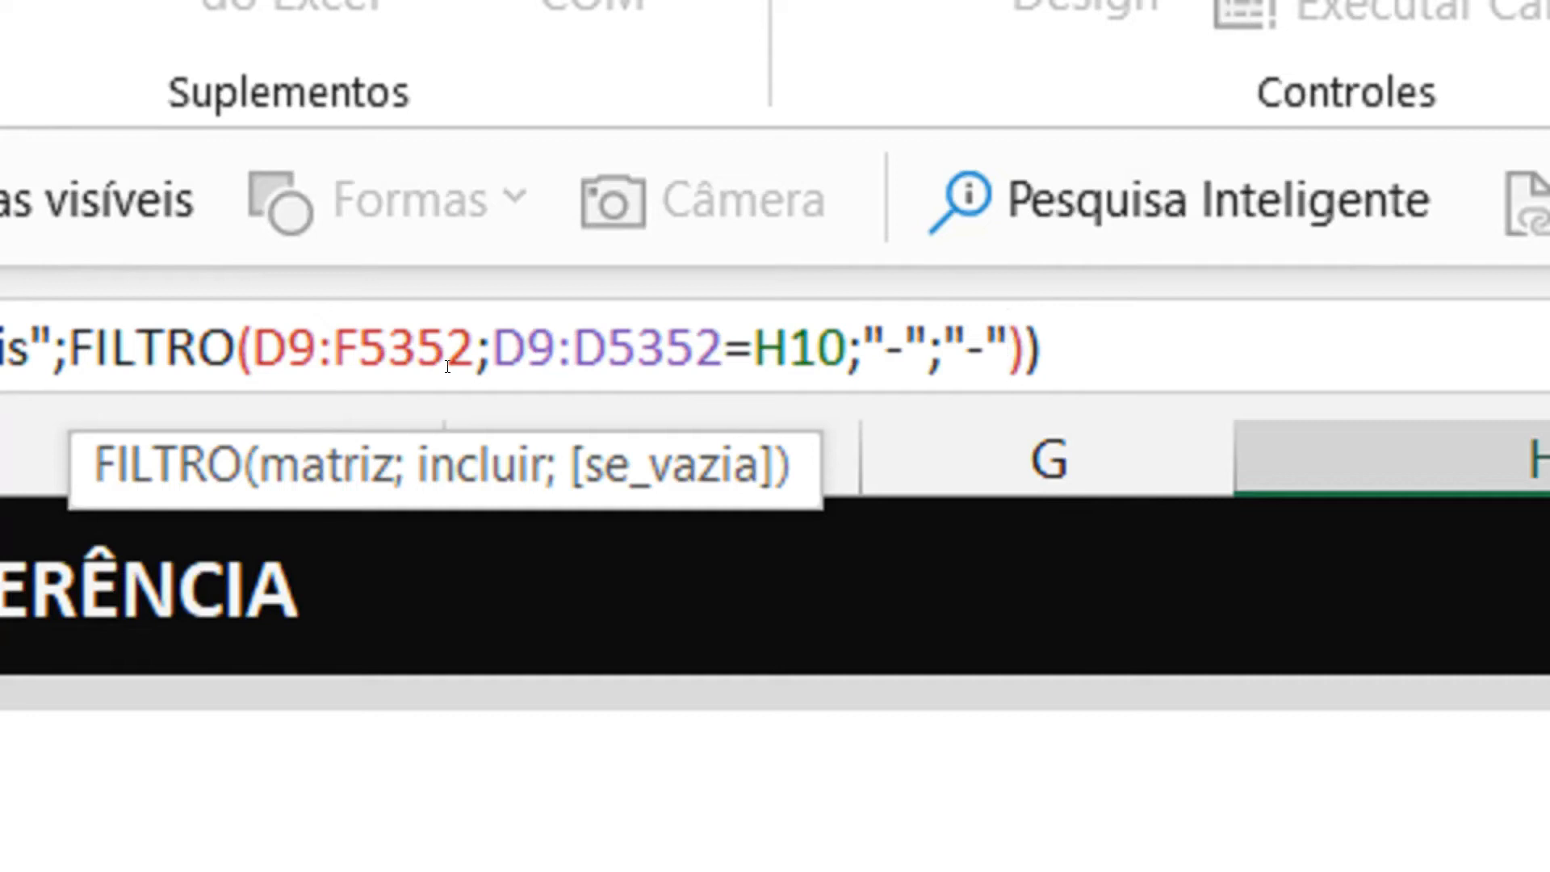
key("BackSpace")
key("BackSpace")
key("BackSpace")
key("BackSpace")
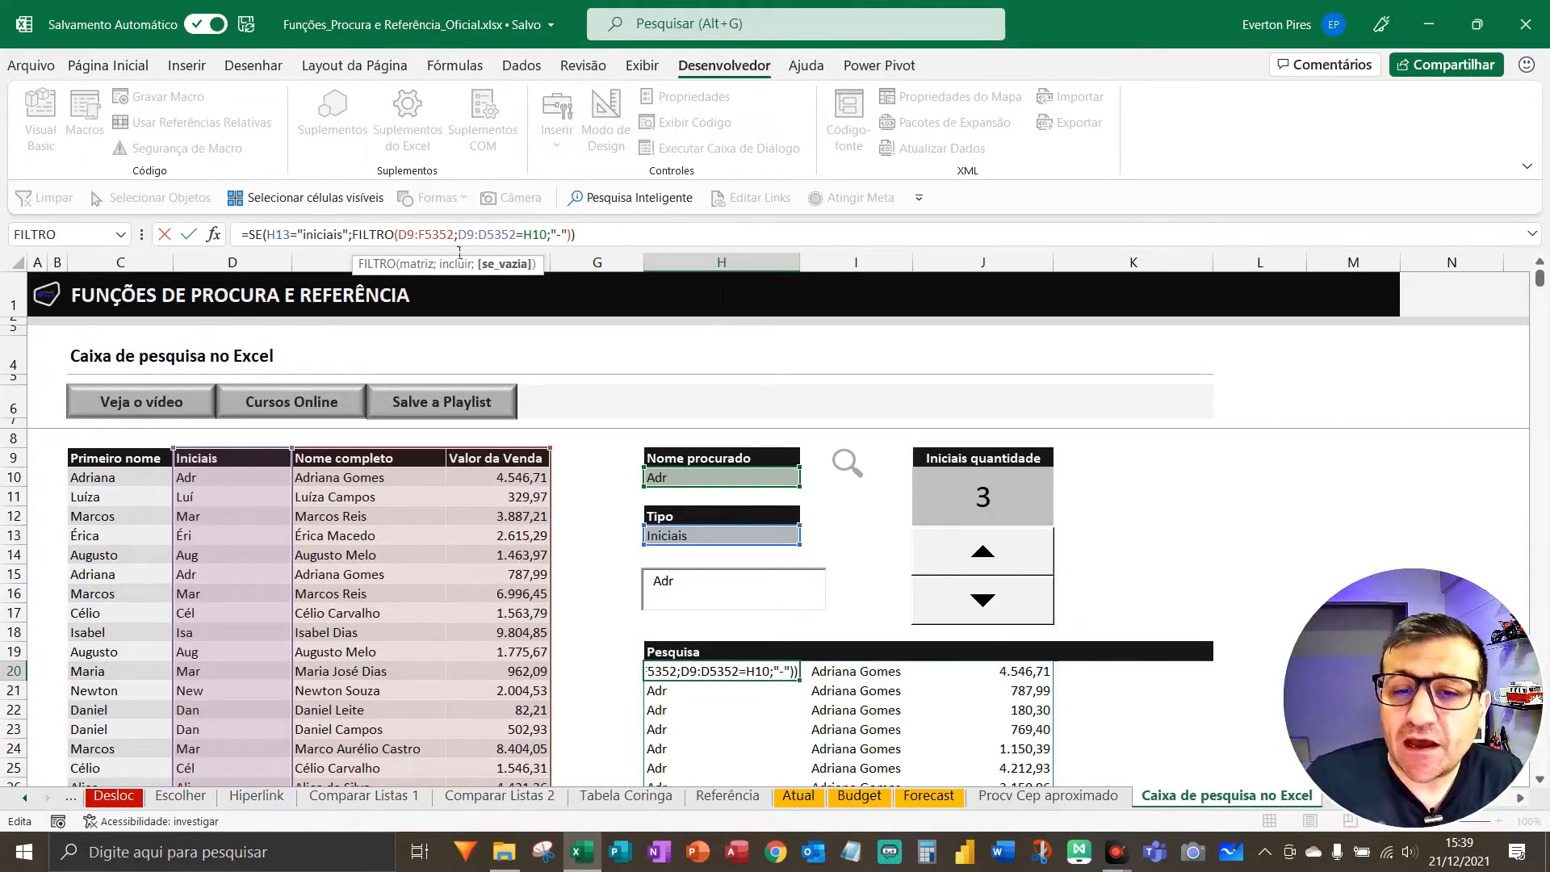
- Insert a nested SE after the "-" argument in H20 that tests whether Tipo cell H13 equals "primeiro nome"
type(";")
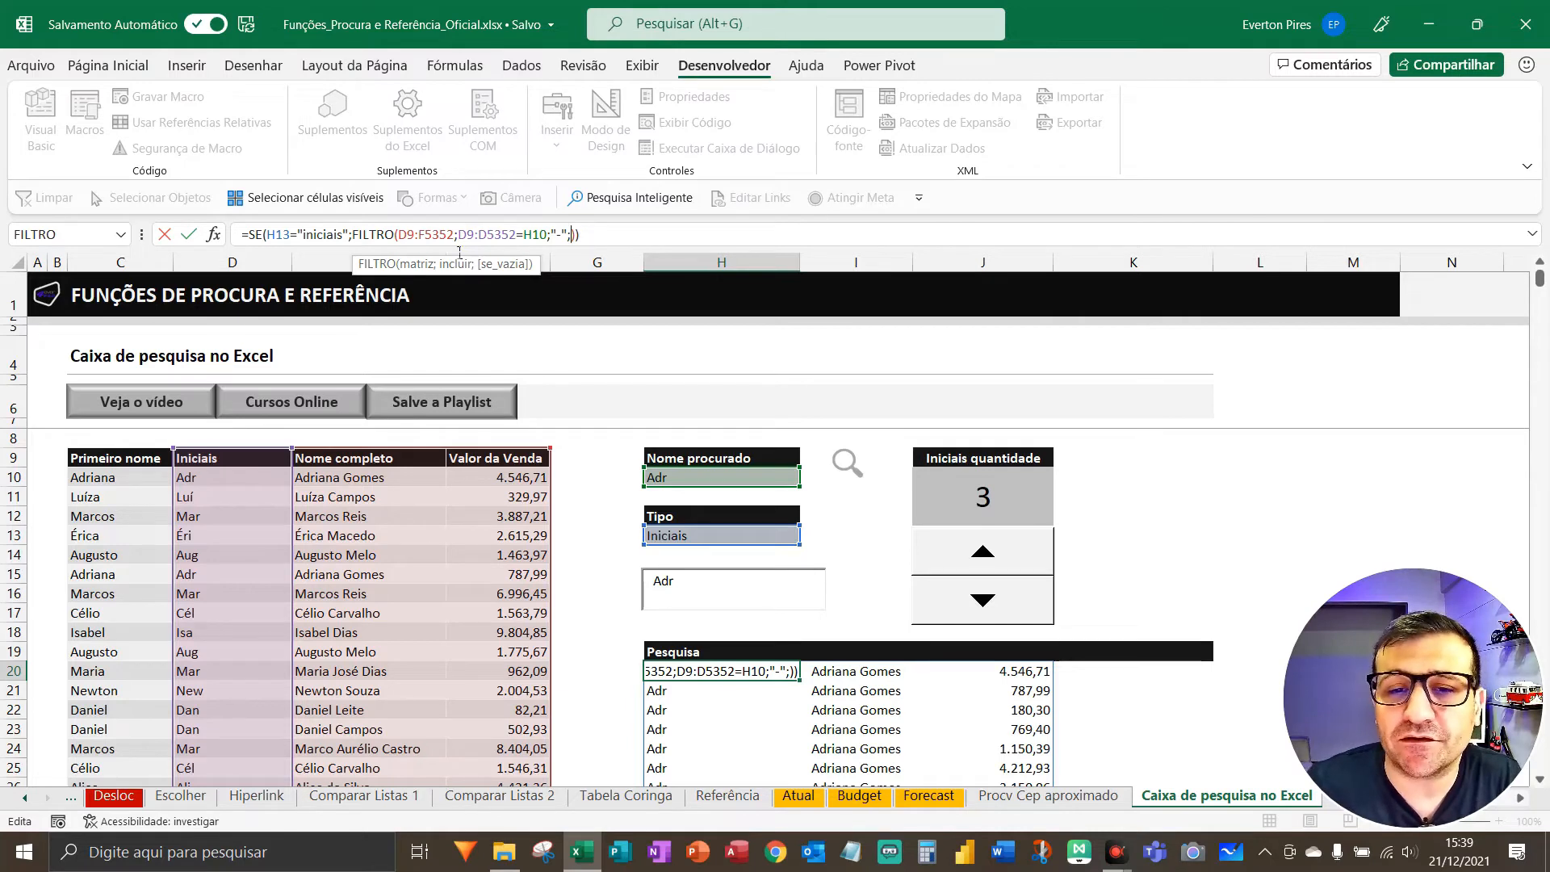
type("se")
type("(")
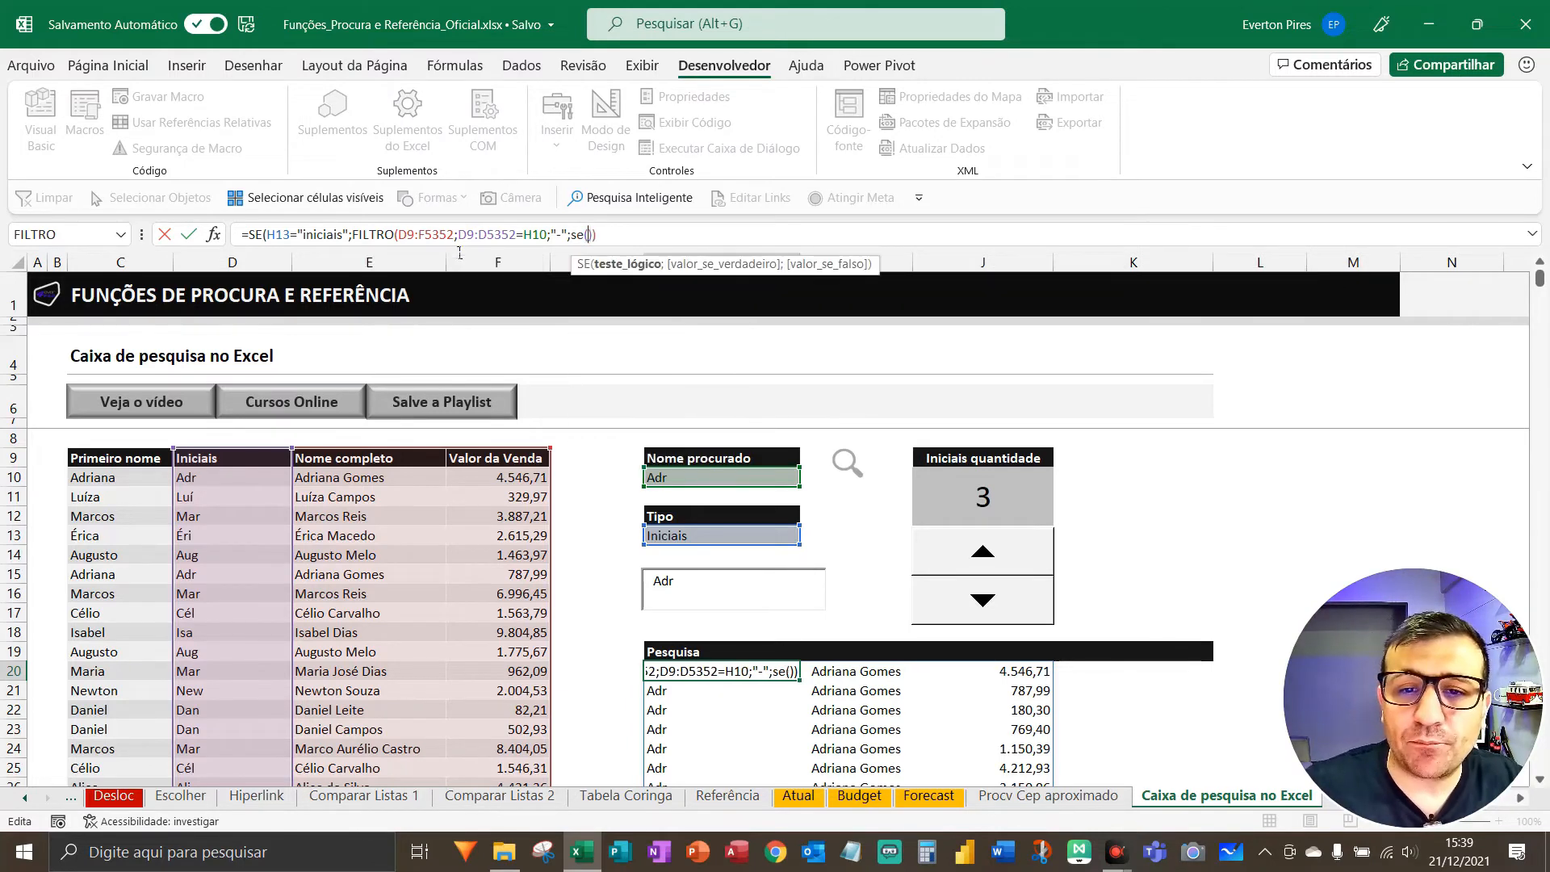
left_click(701, 543)
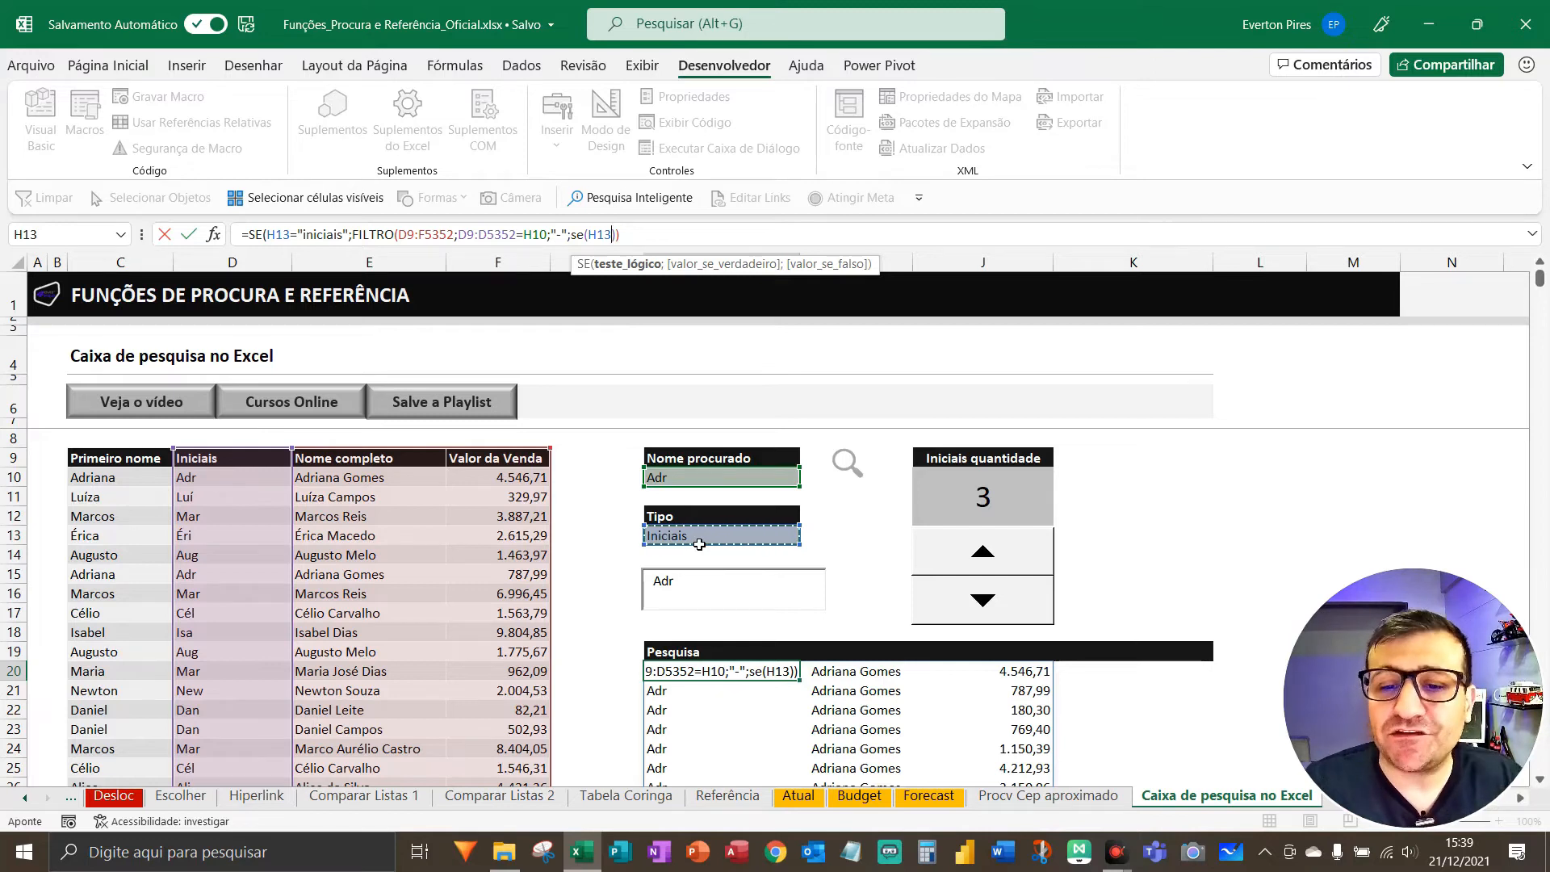
type("=\"")
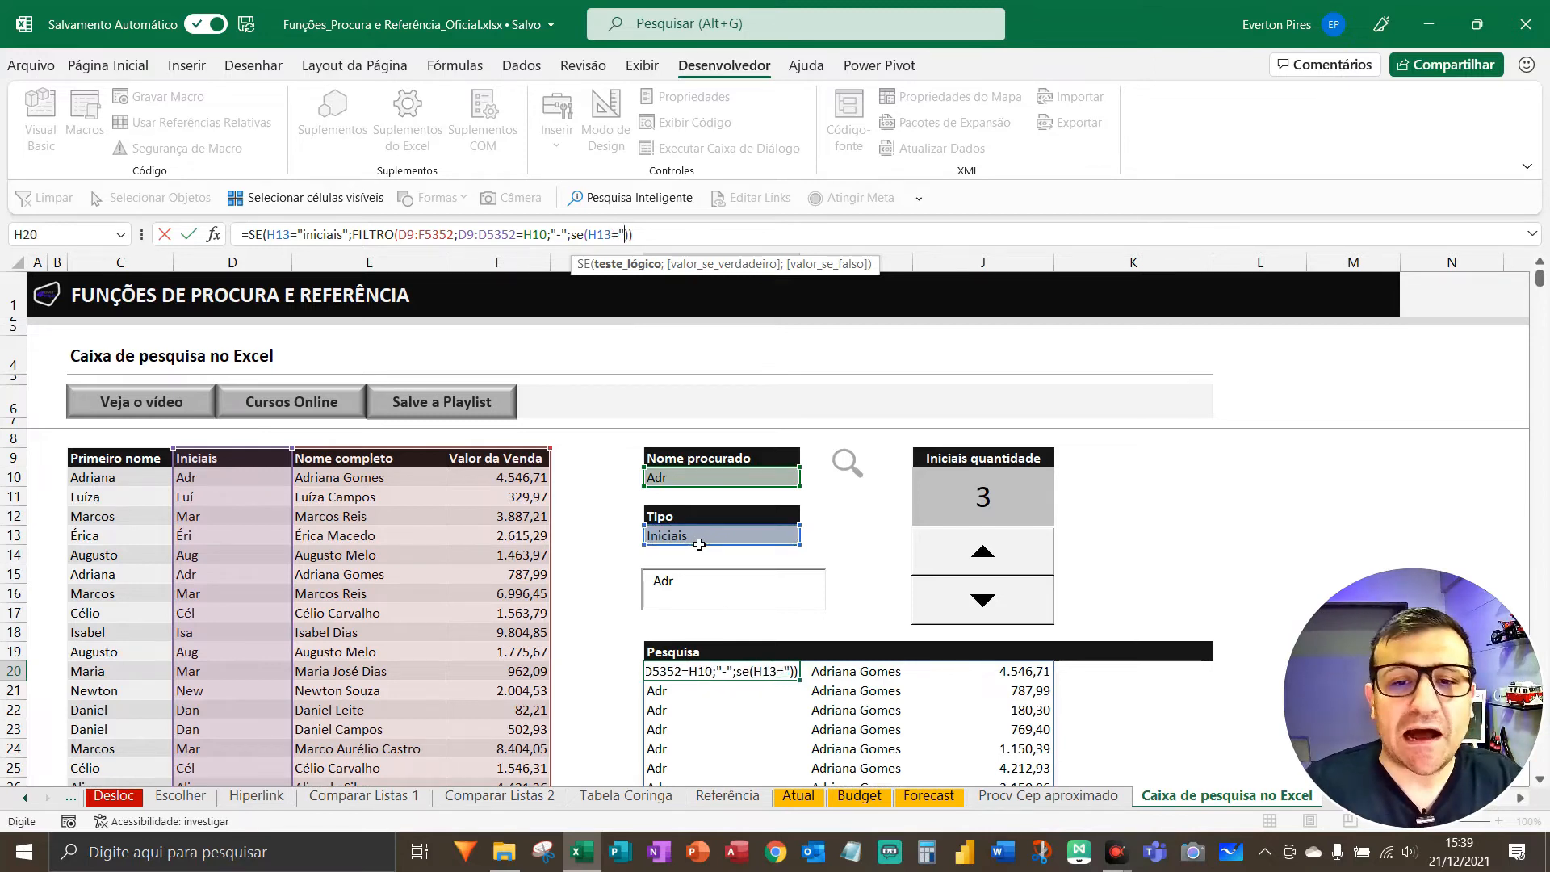
type("primeiro\"")
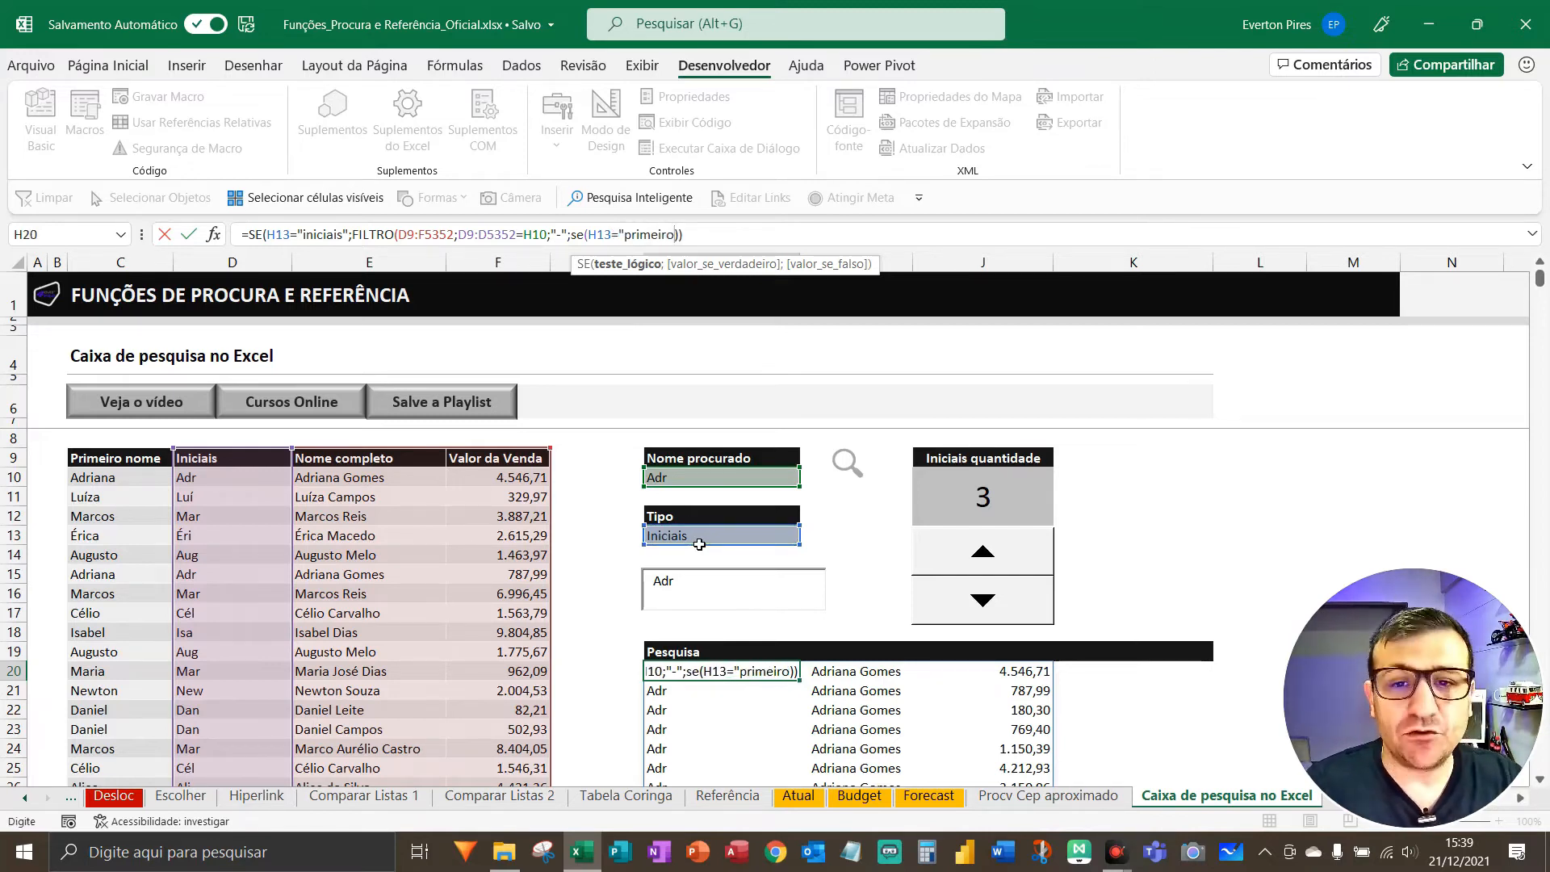
key("BackSpace")
type("nome\"")
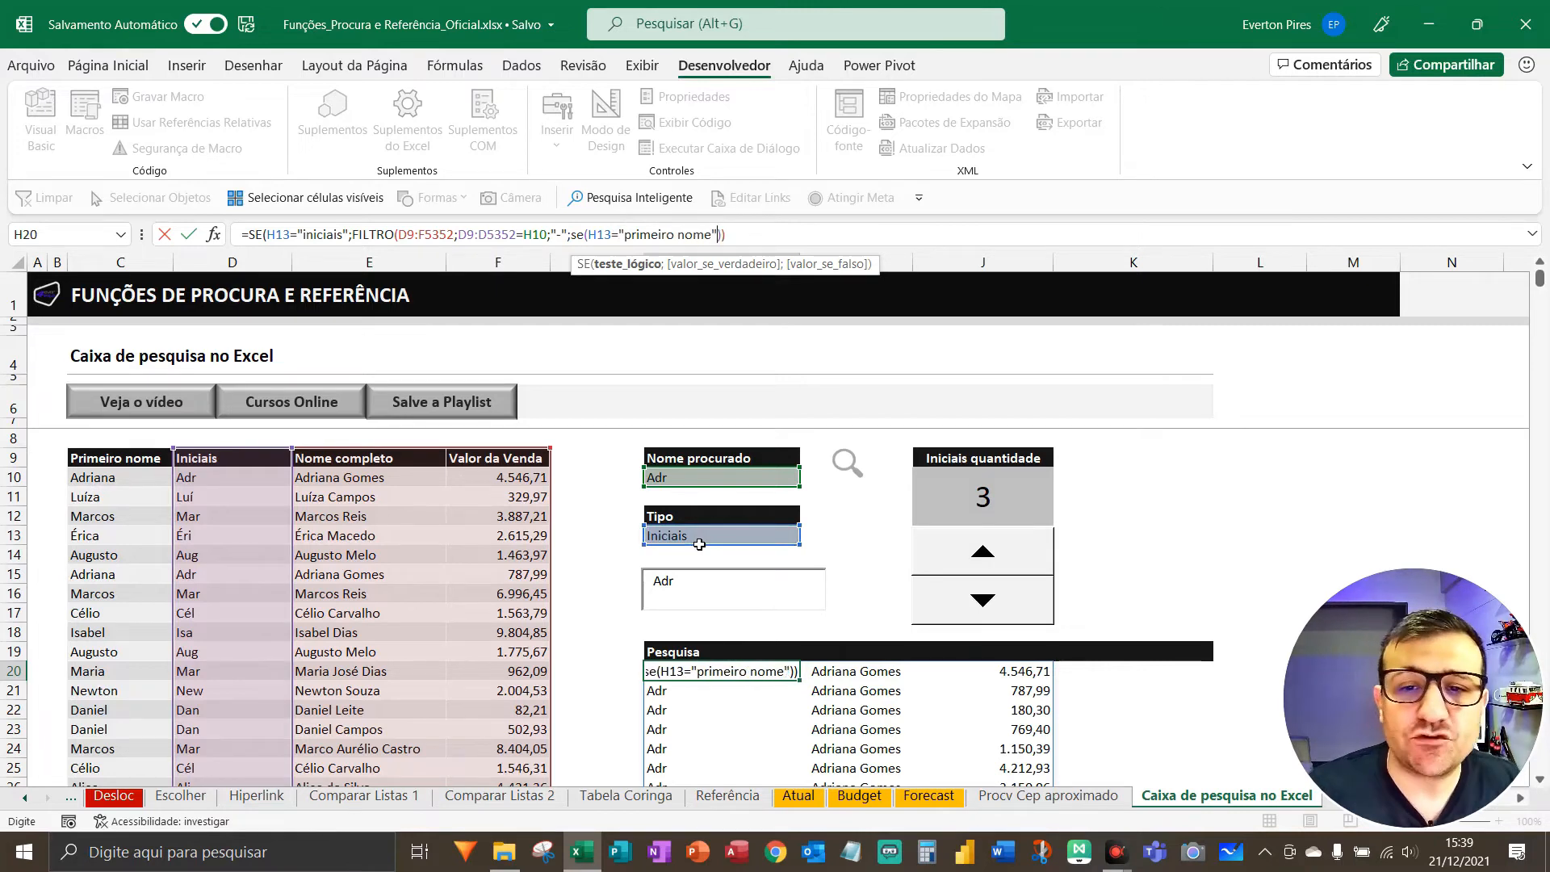
type(";")
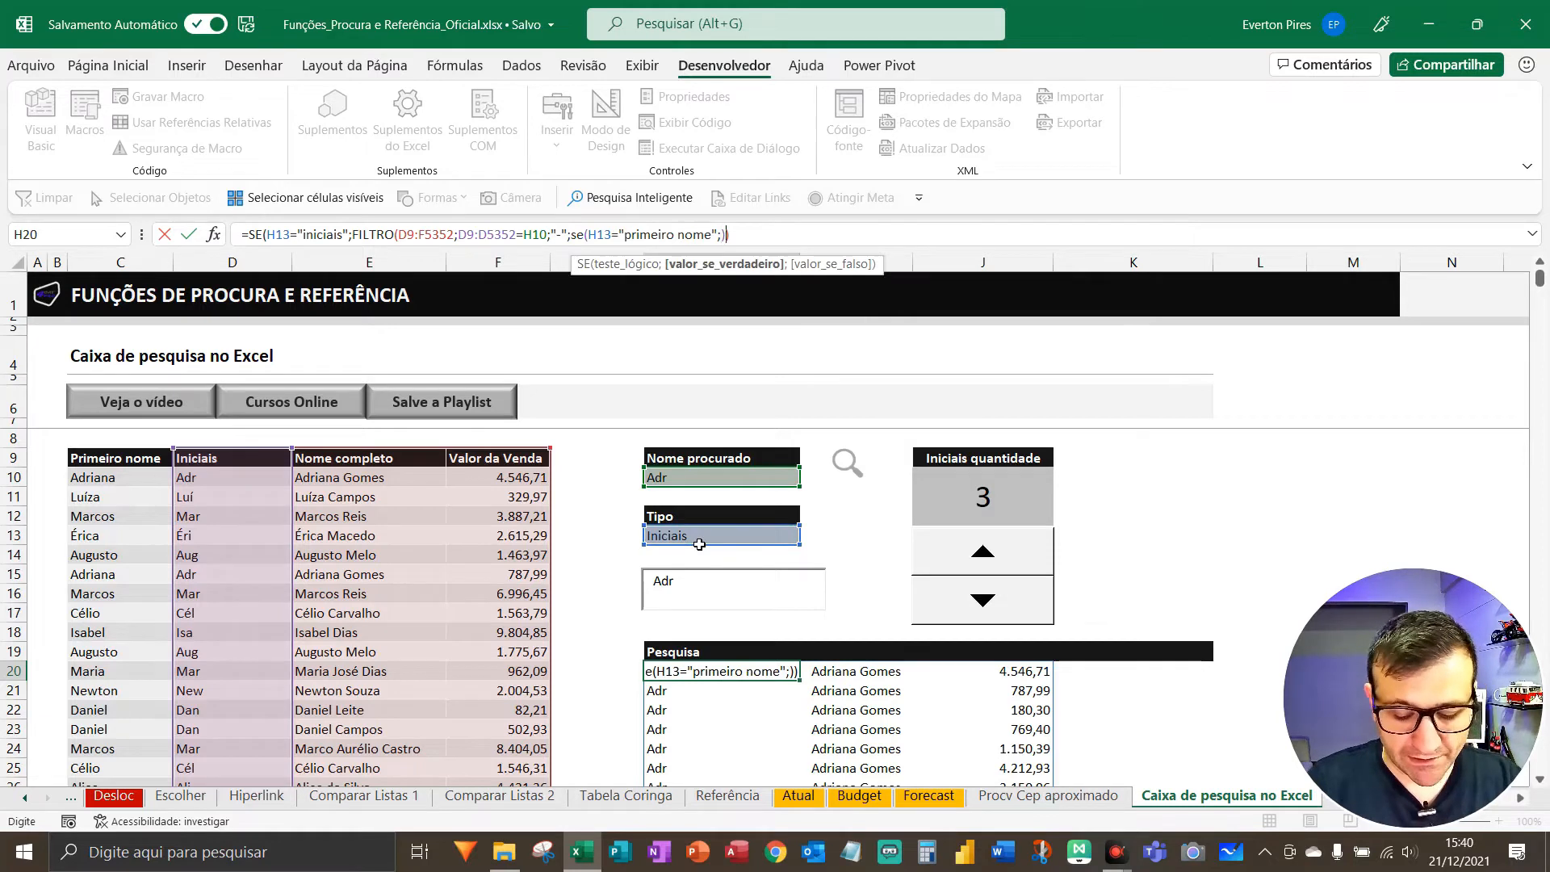
- Add a FILTRO as the nested SE's value if true, with the array C9:F5352 covering Primeiro nome through Valor da Venda
type("FILTRO(")
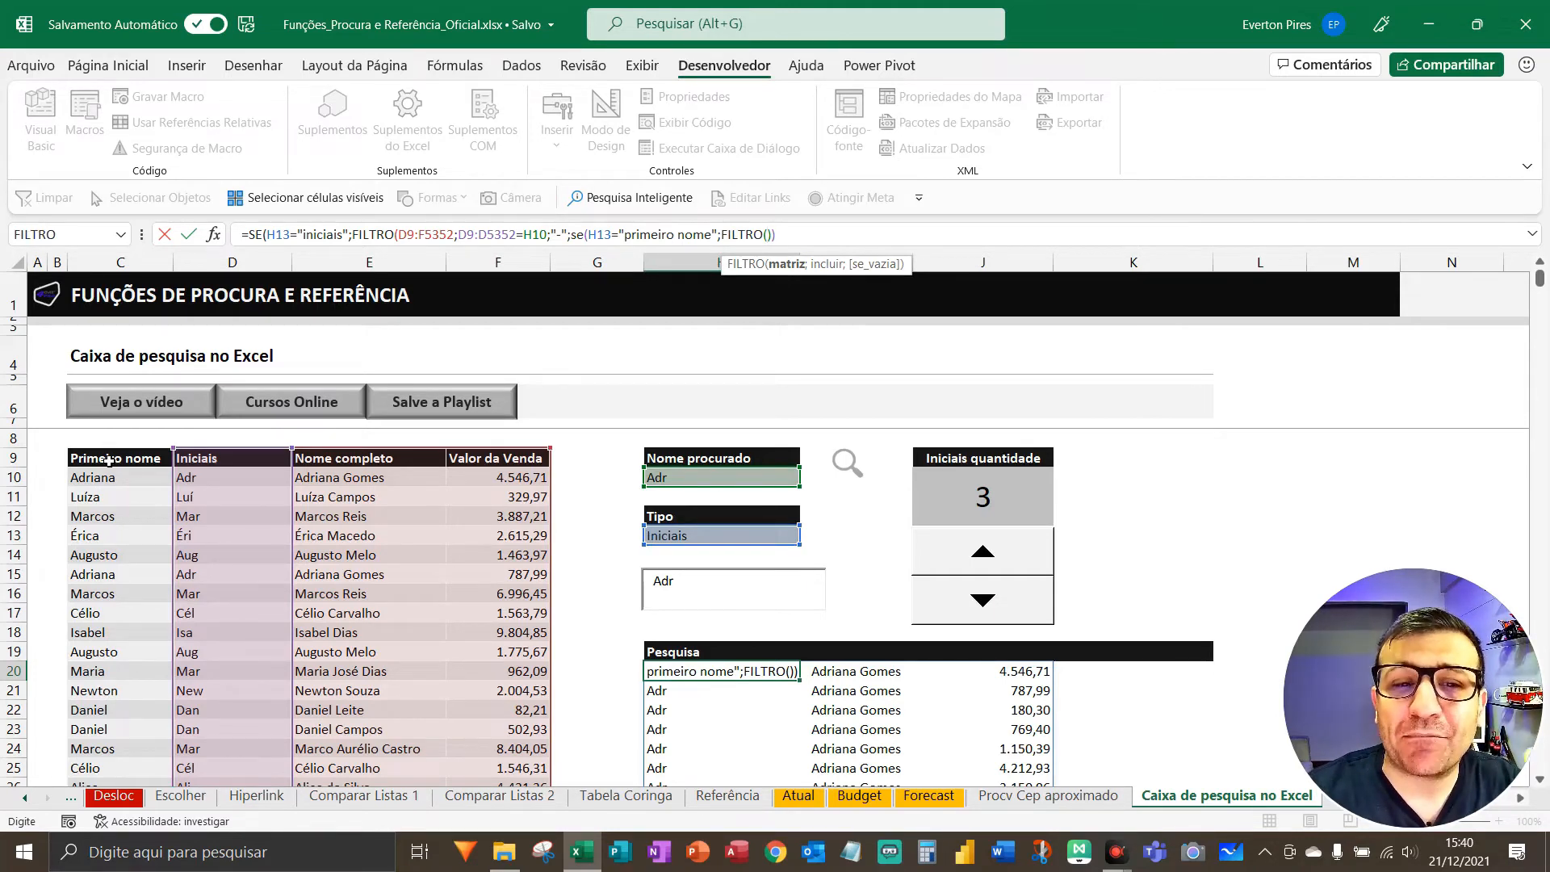
left_click_drag(109, 461, 514, 618)
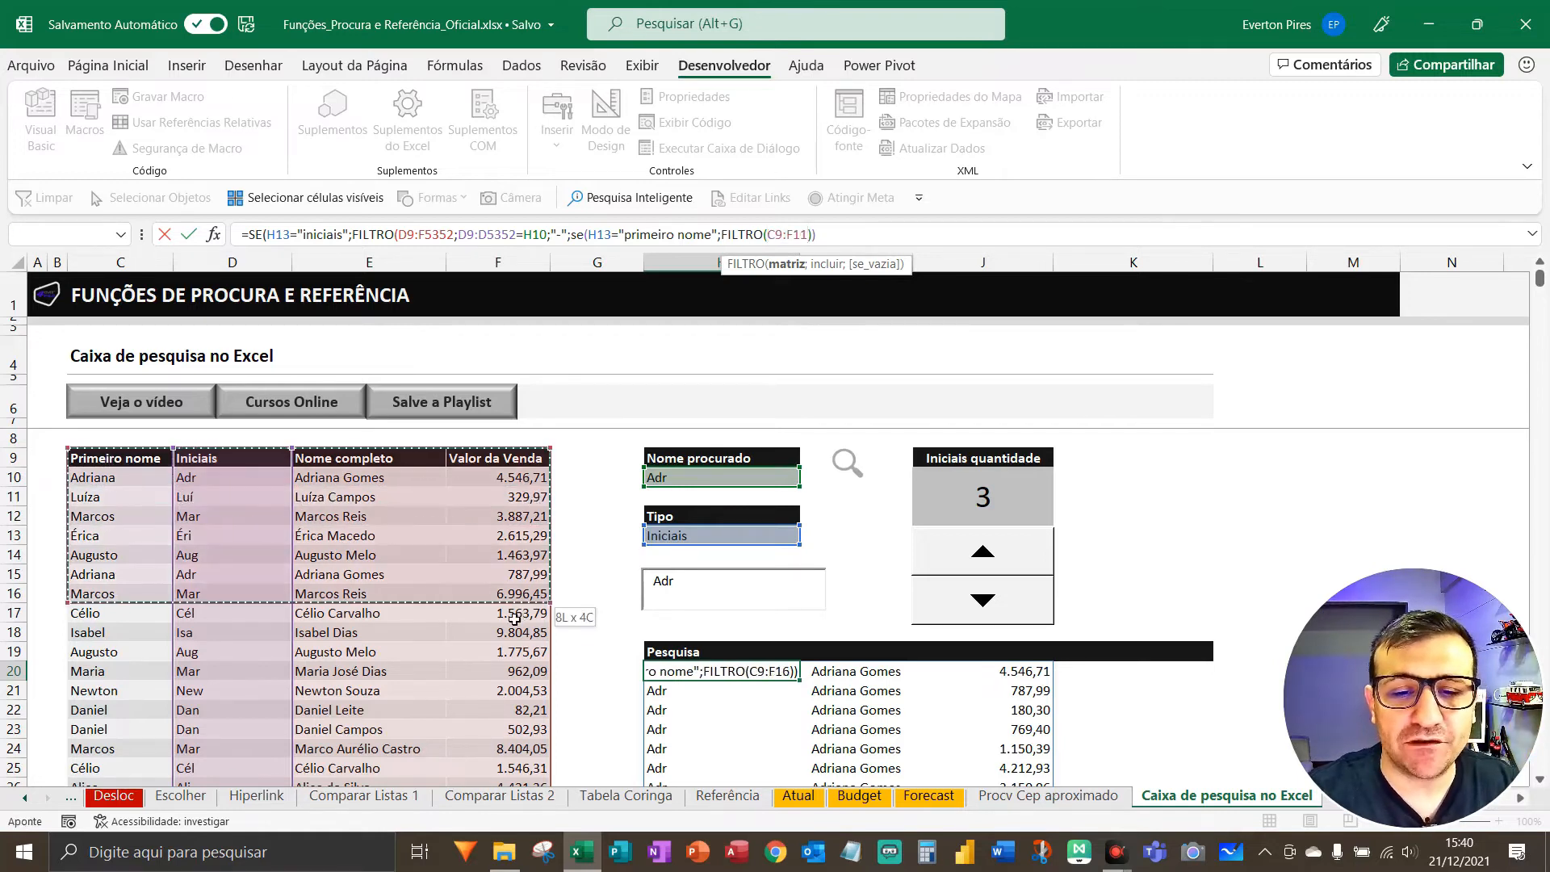
key("ctrl+shift+Down")
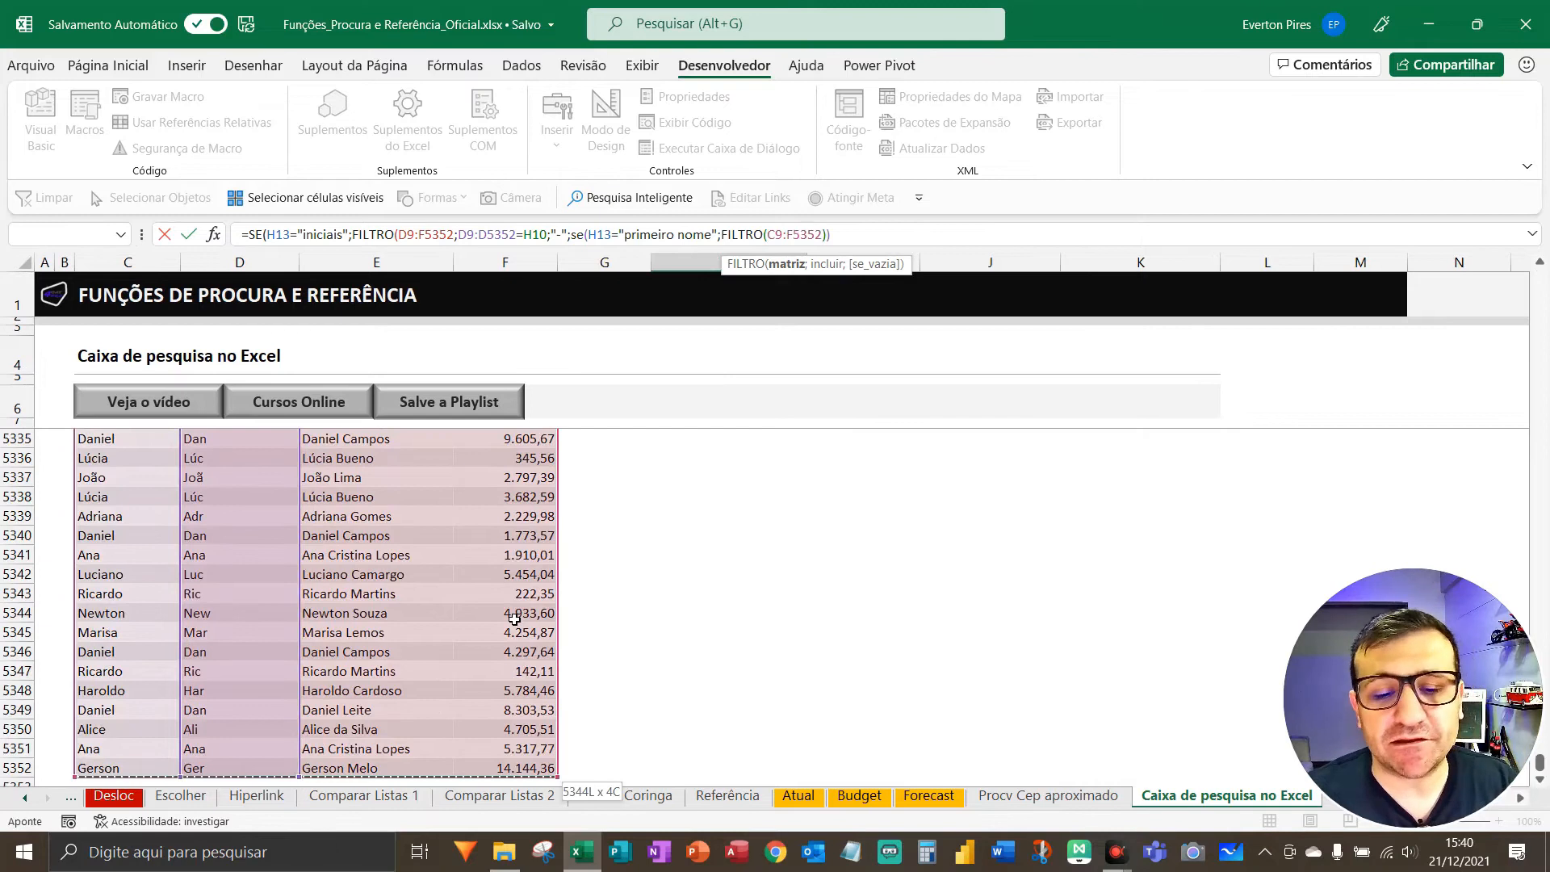
type(";")
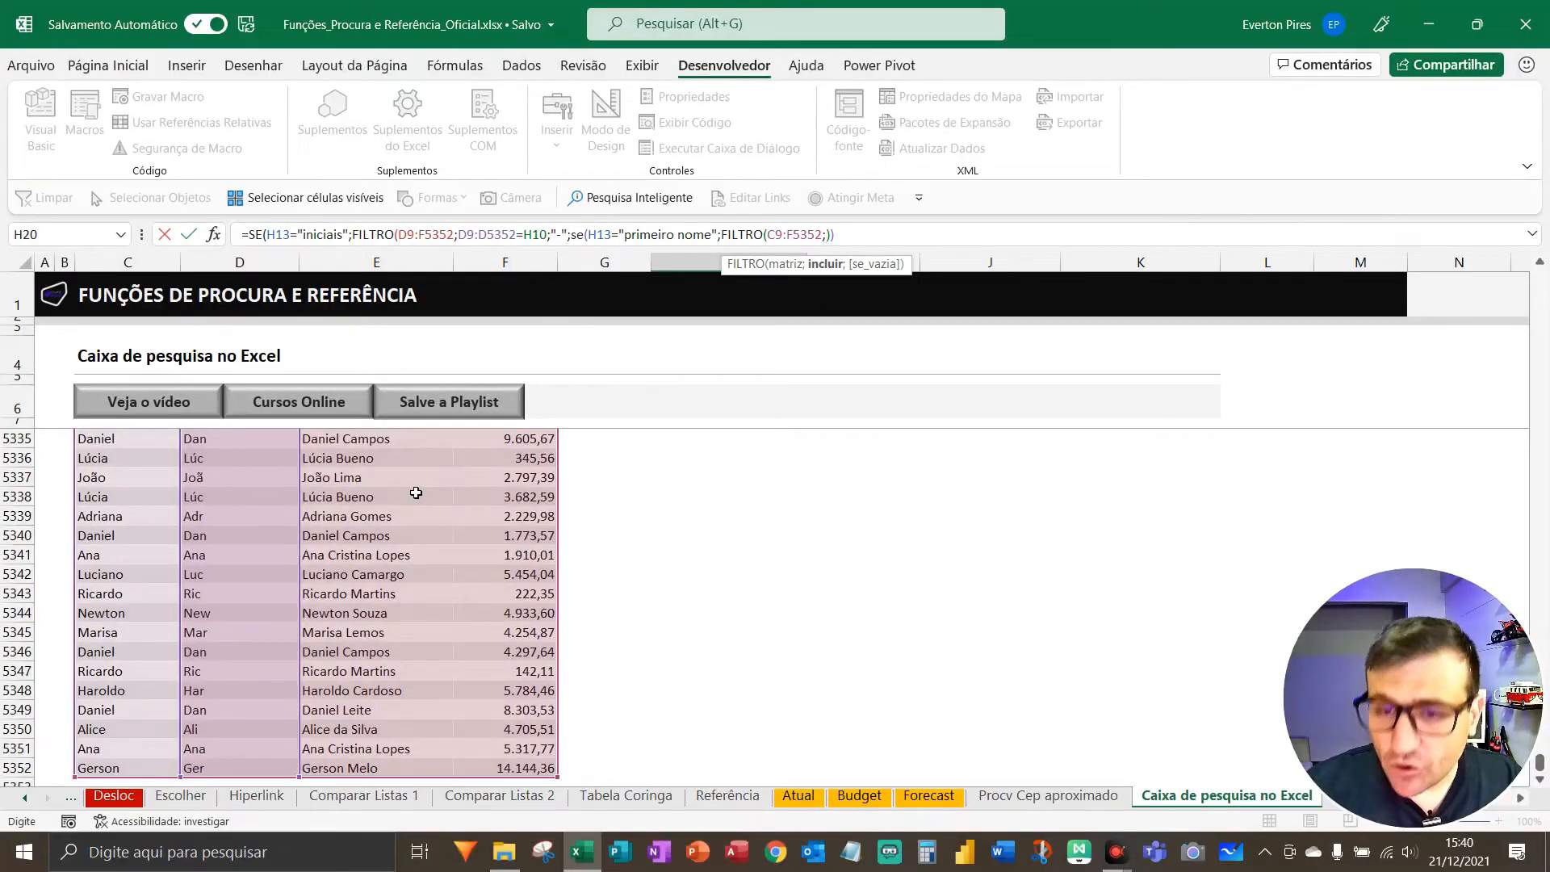
- Set the second FILTRO's include condition to the Primeiro nome column C9:C5352 equal to the Nome procurado cell H10
key("ctrl+Home")
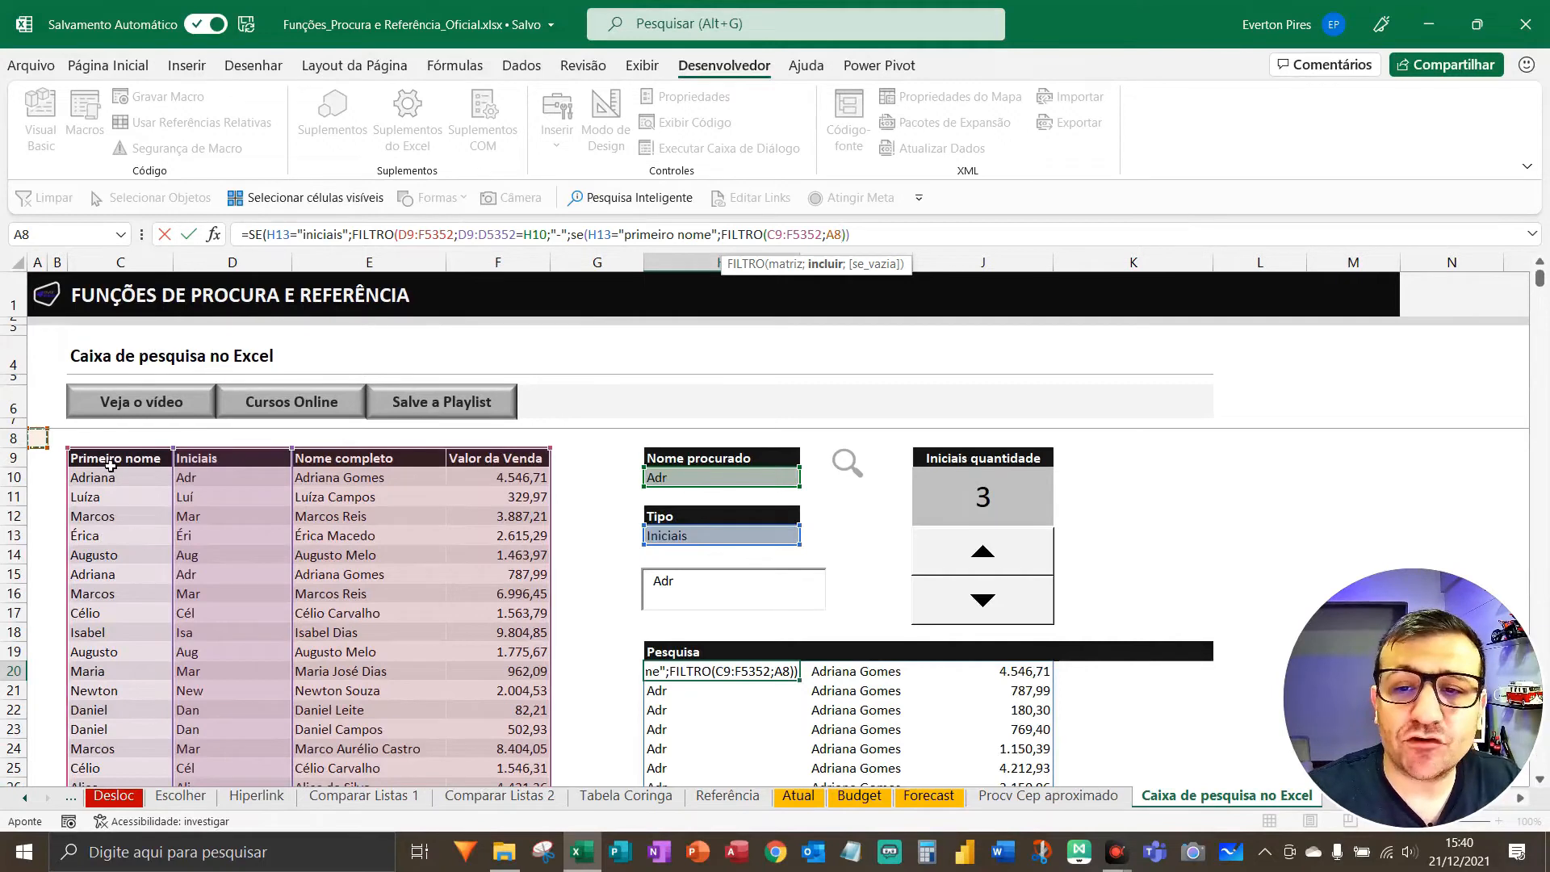
left_click_drag(111, 466, 113, 633)
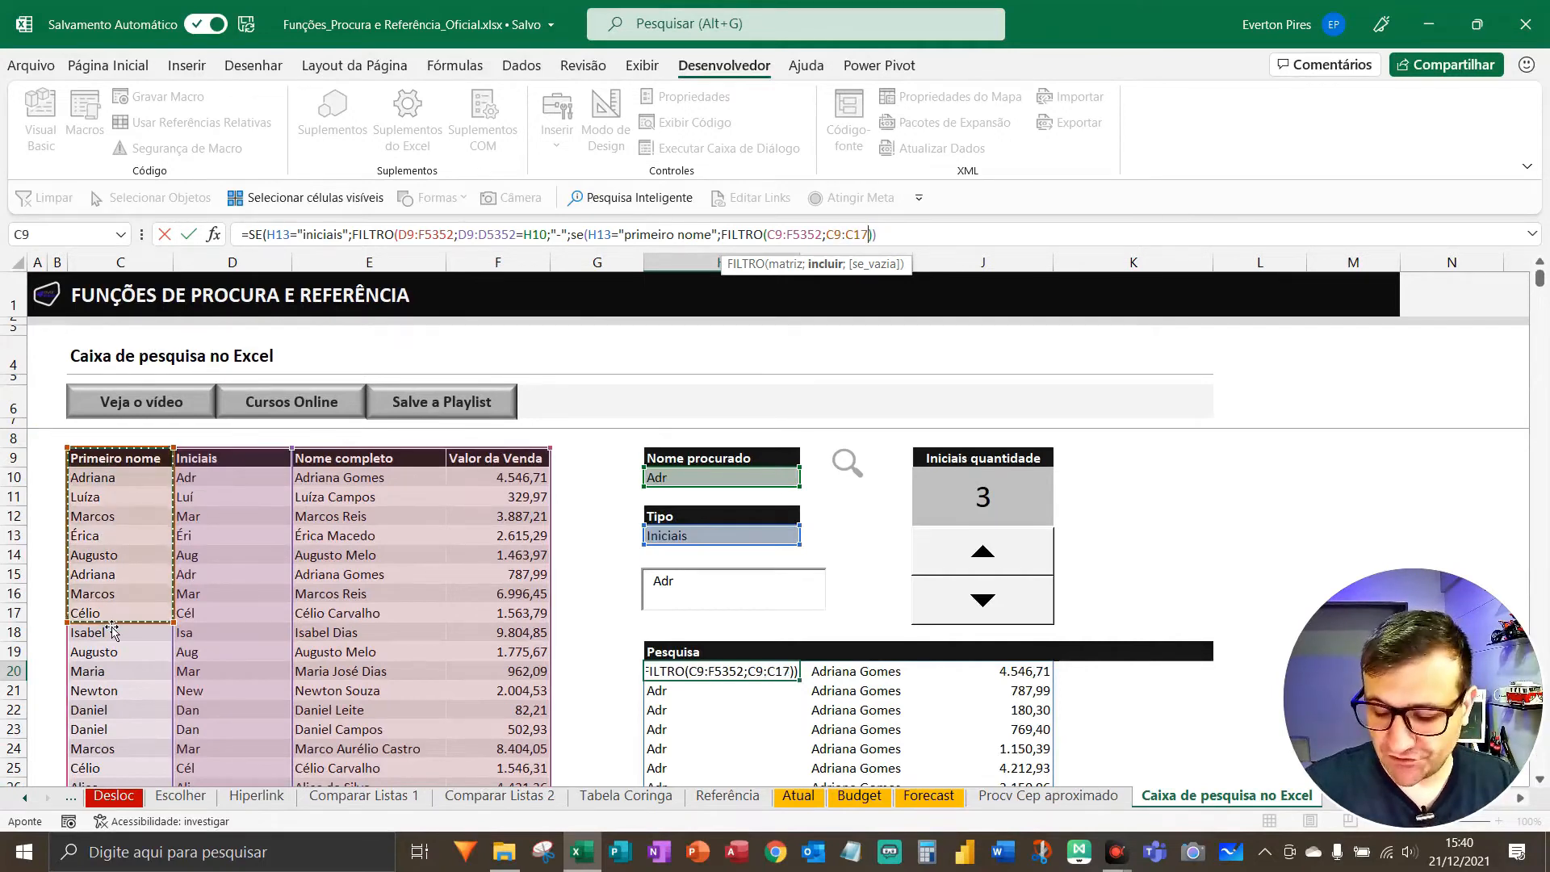
key("ctrl+shift+Down")
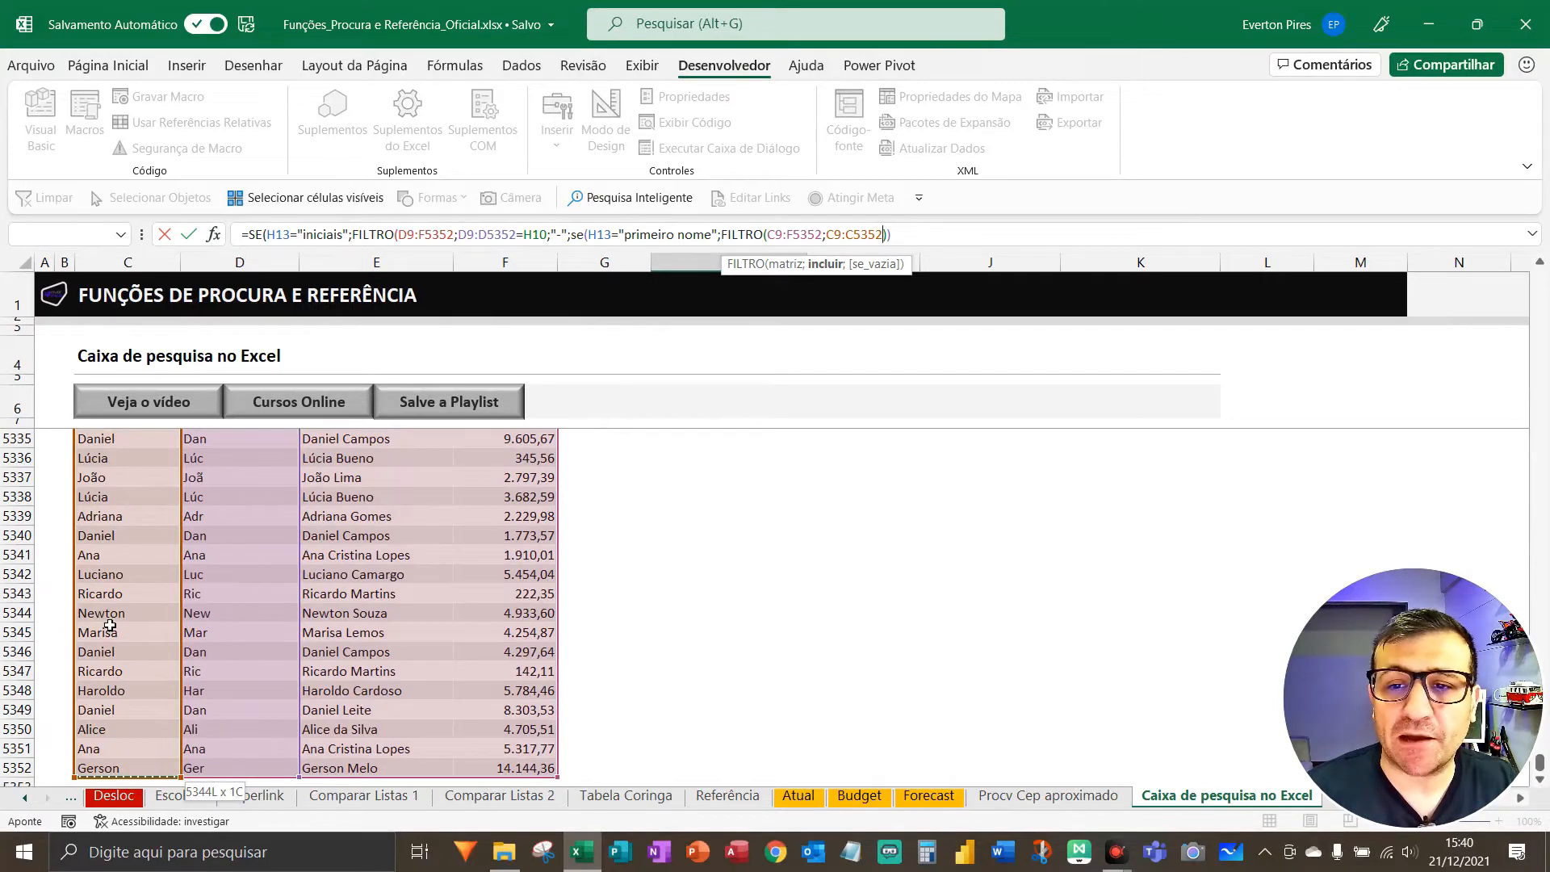
type("=")
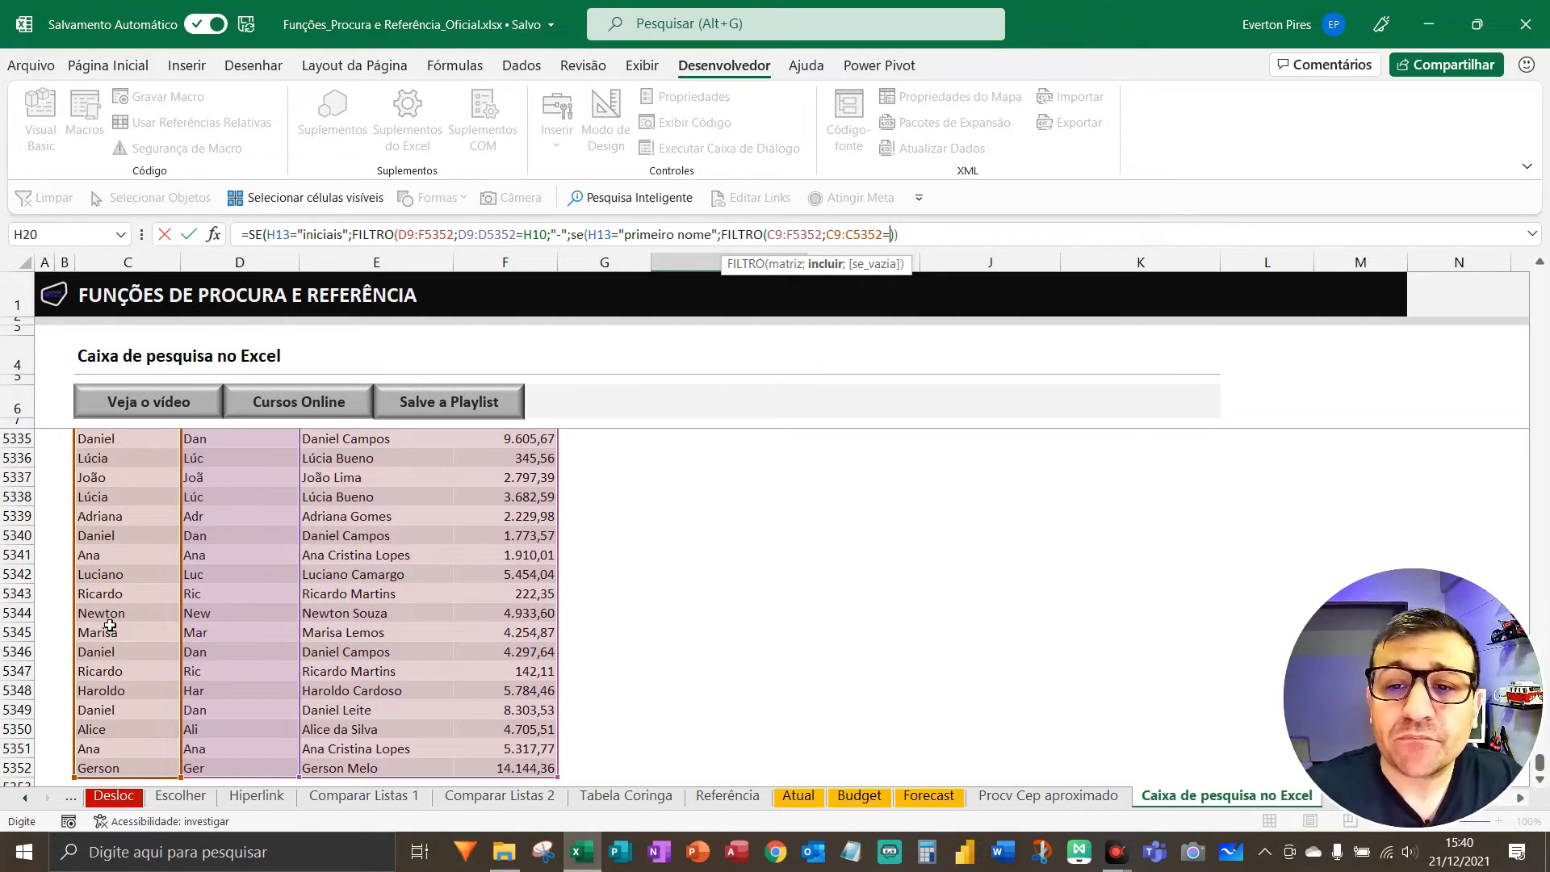
key("ctrl+Home")
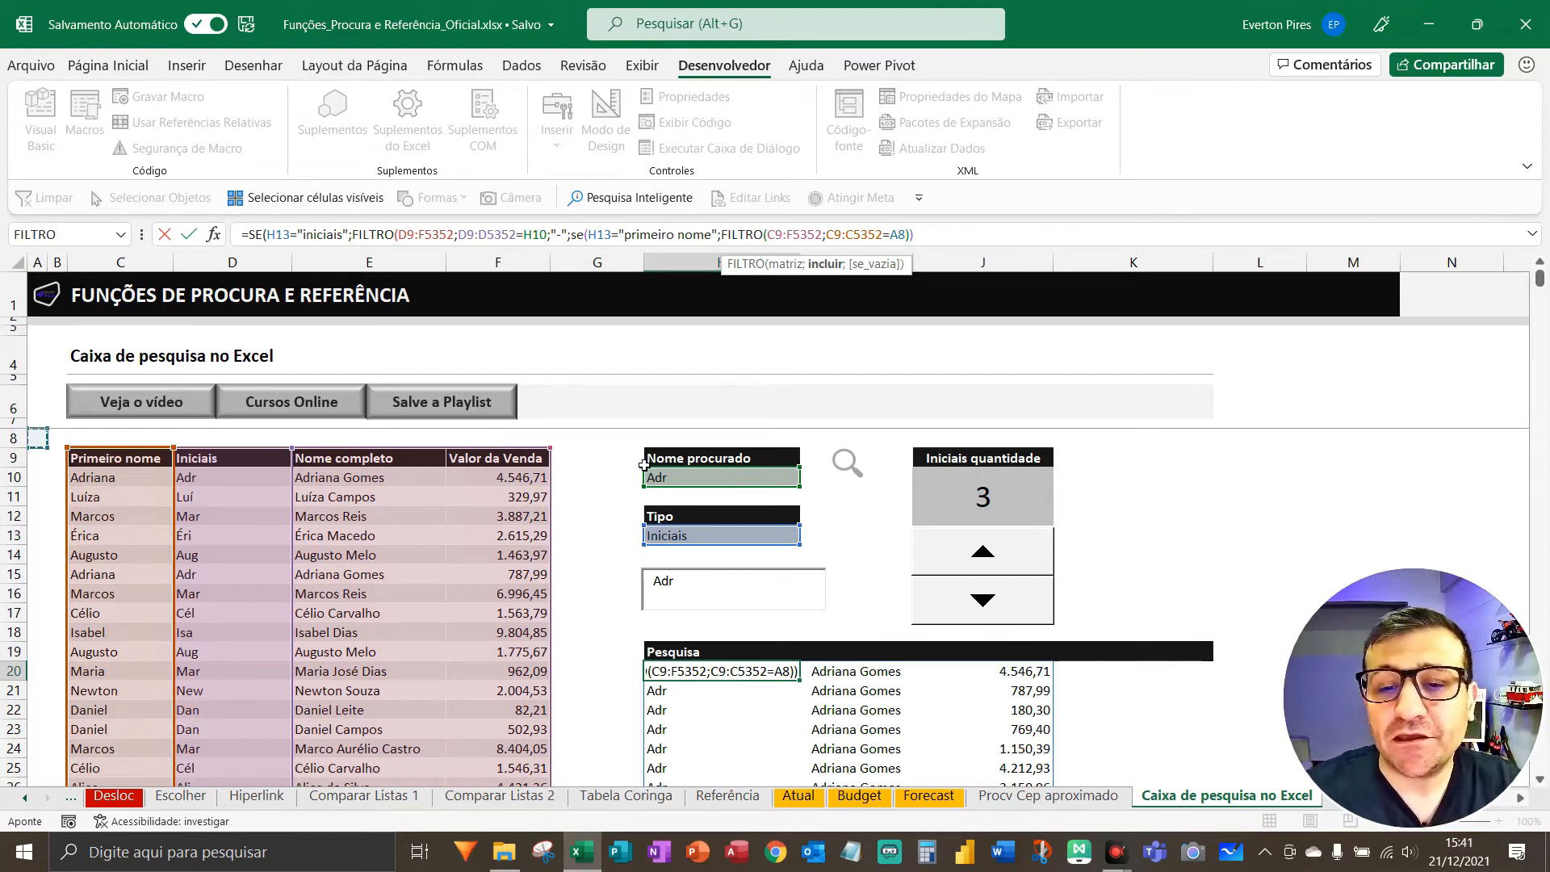
left_click(687, 481)
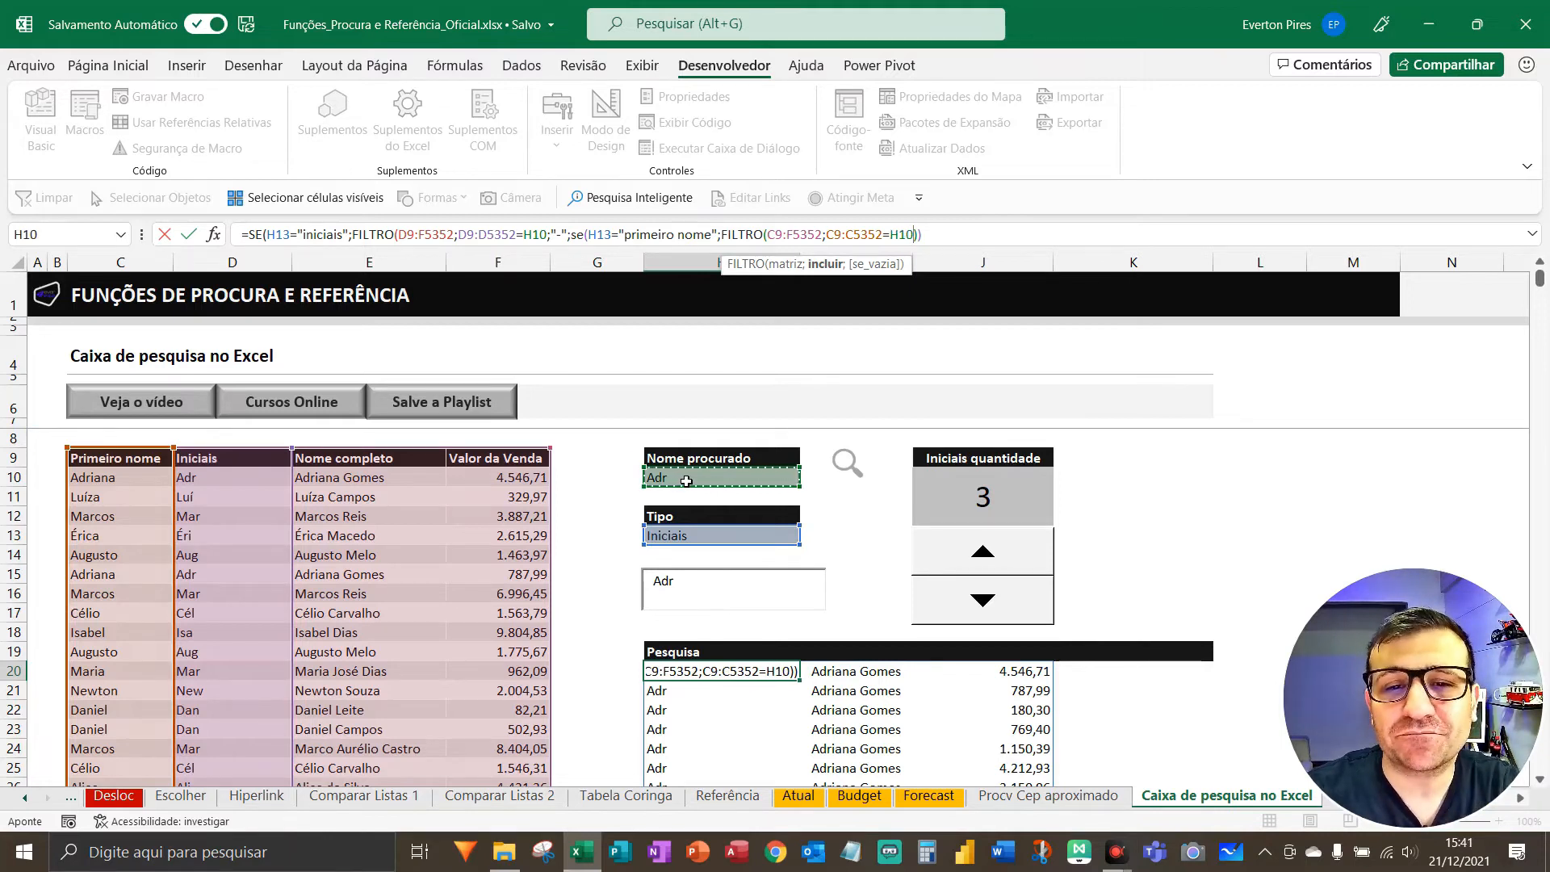
- Add "-" as the if-empty value of the second FILTRO in the H20 formula
type(";")
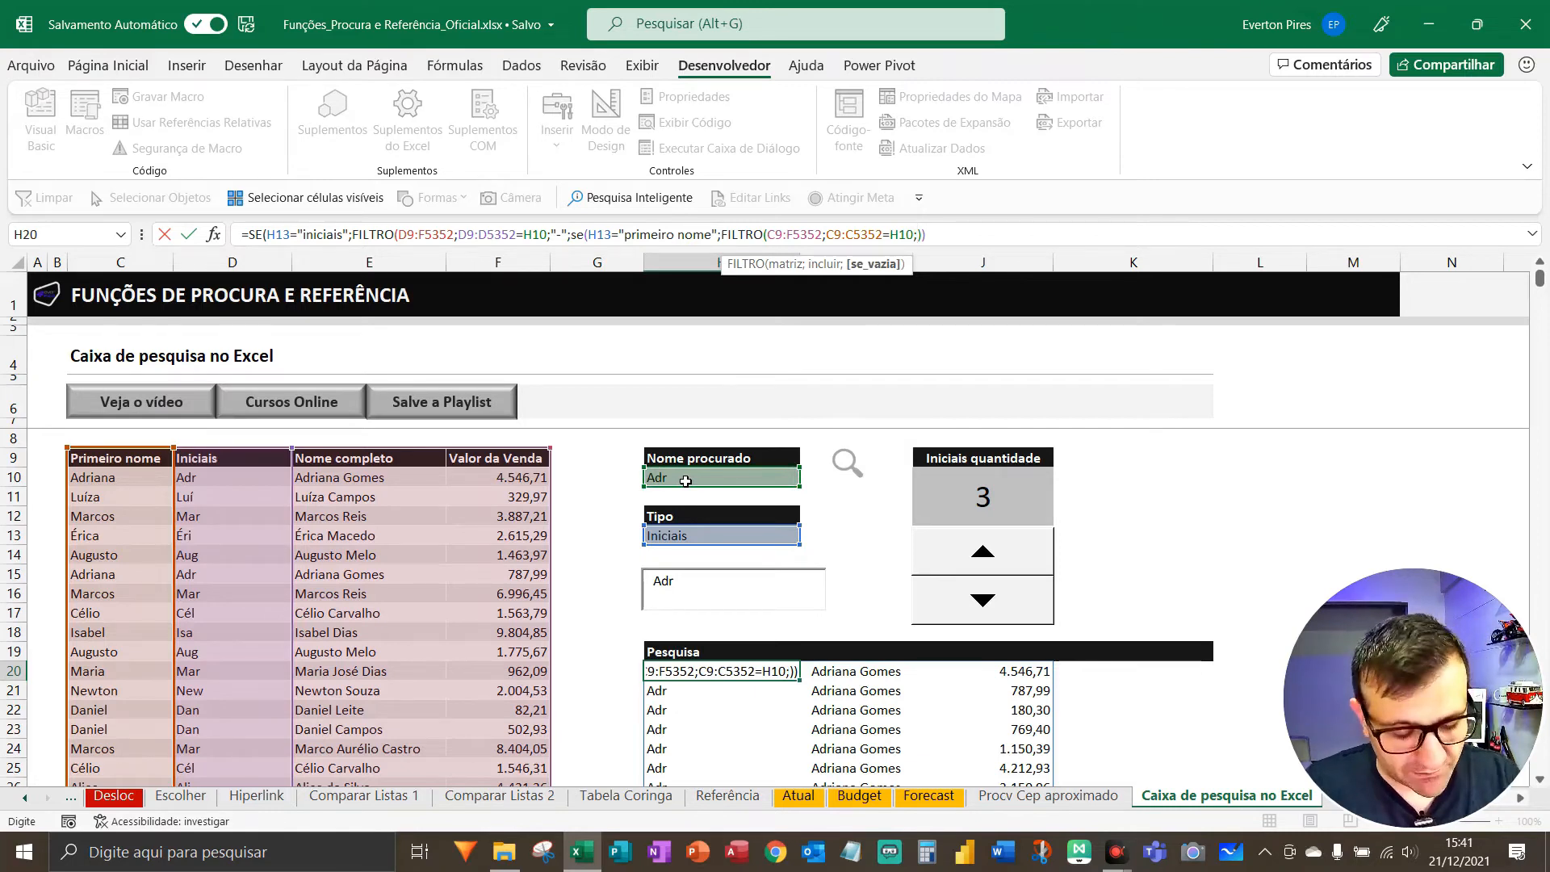
type("\"-\"")
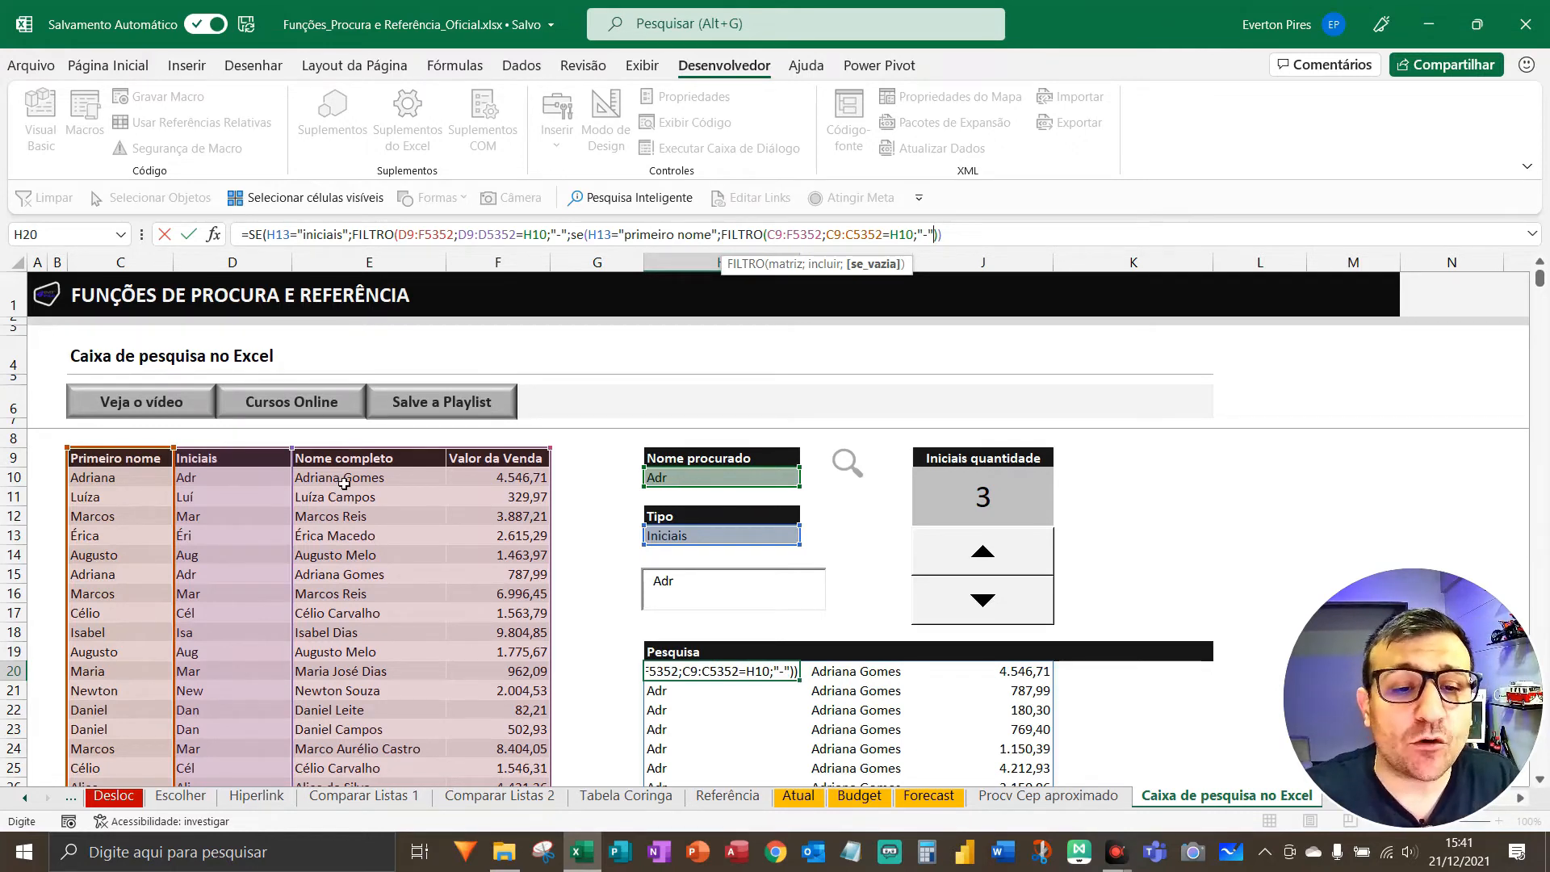
key("F5")
key("F5")
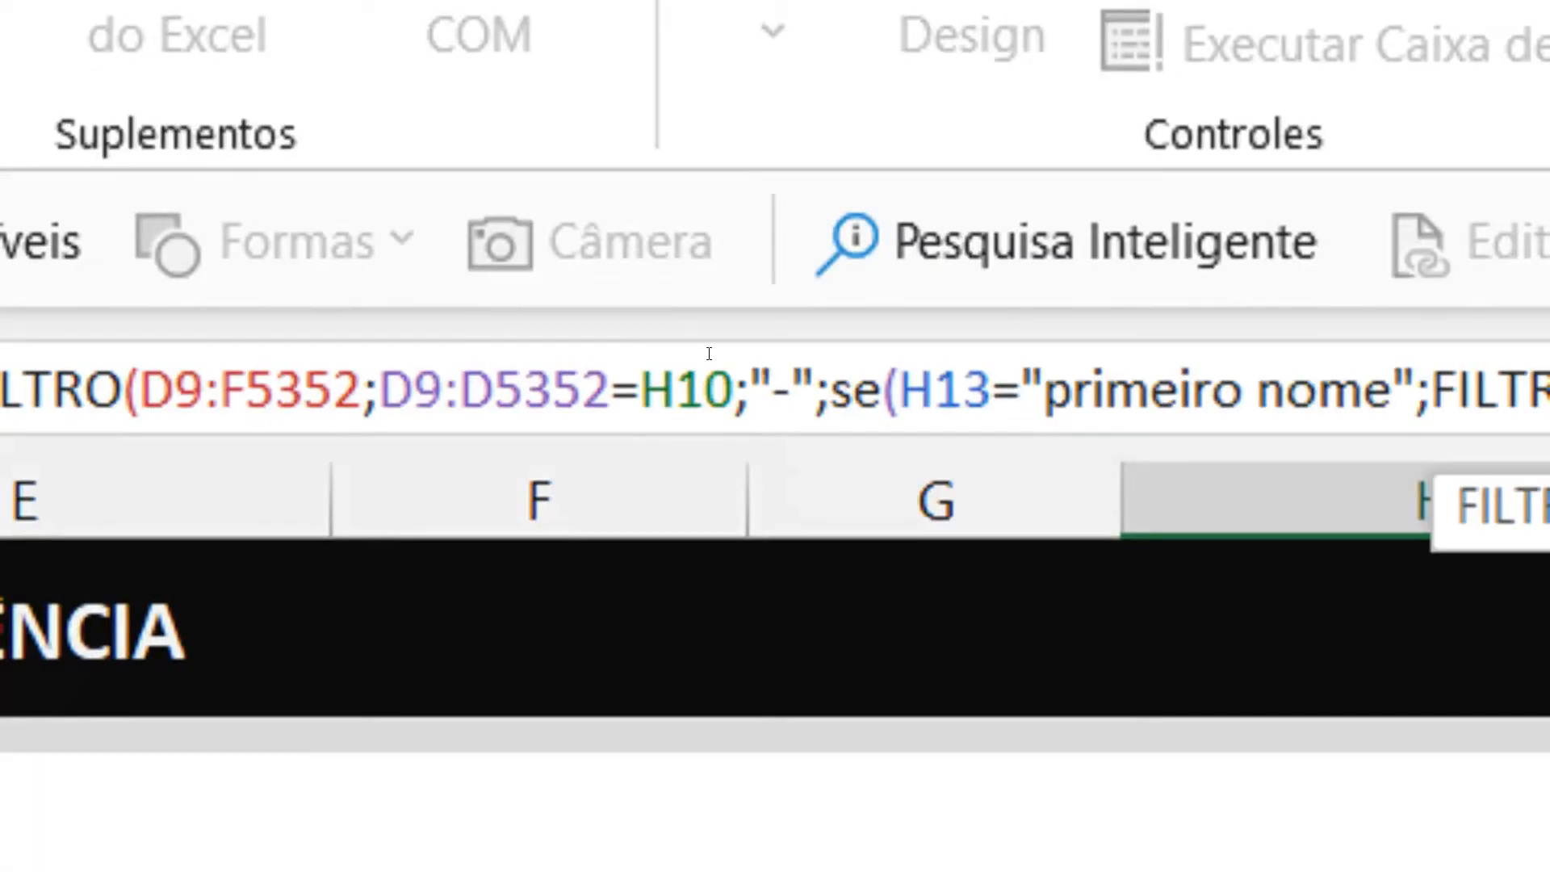
- Insert a closing parenthesis right after the H10 condition in both the first and the second FILTRO
left_click(709, 354)
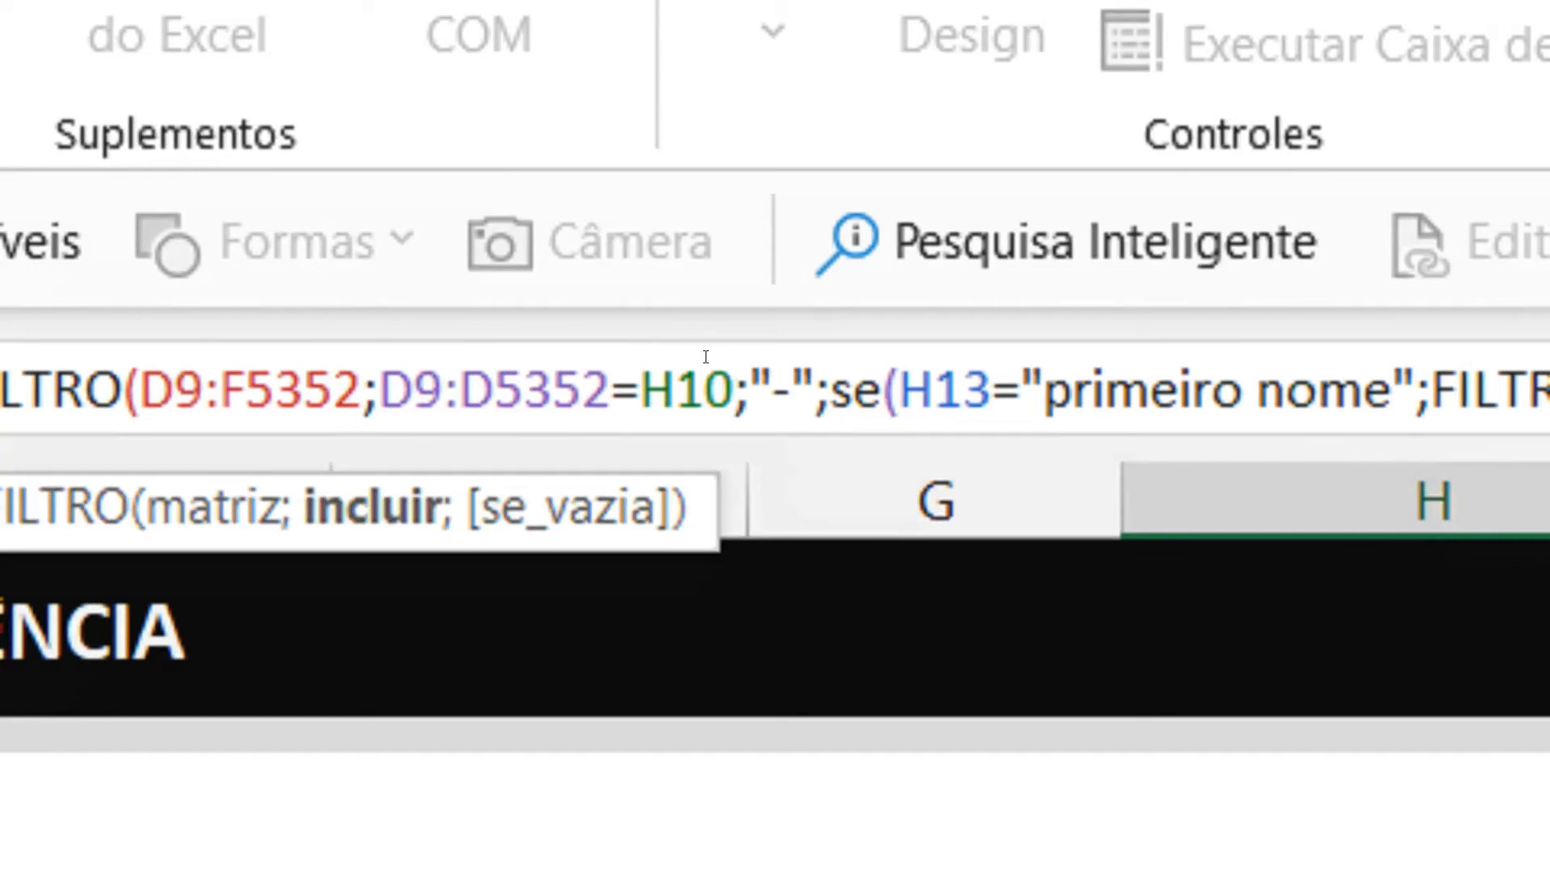
type(")")
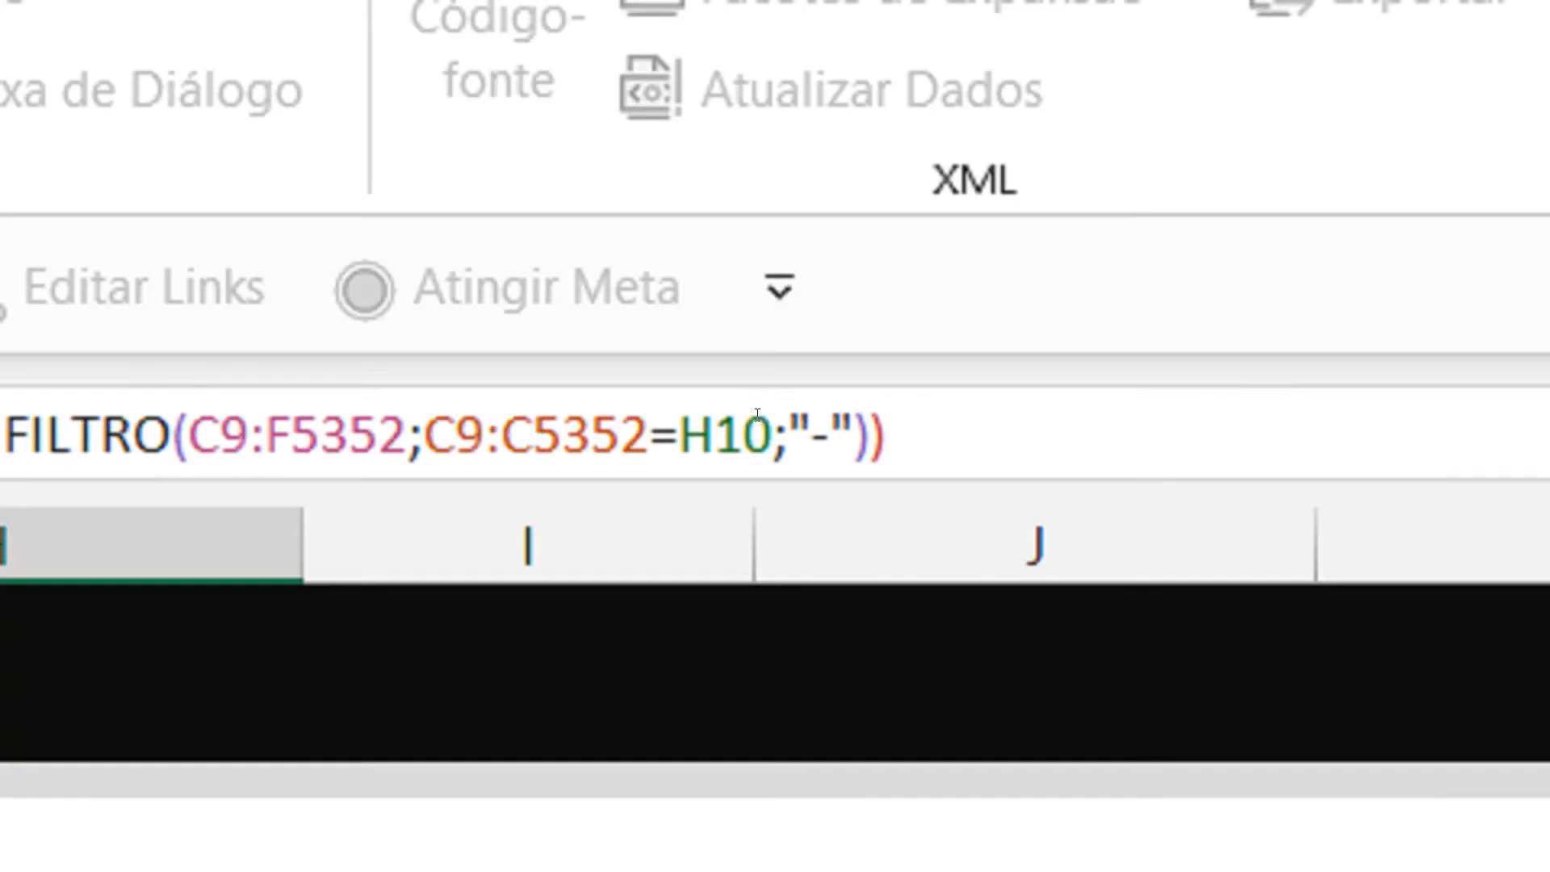
left_click(919, 234)
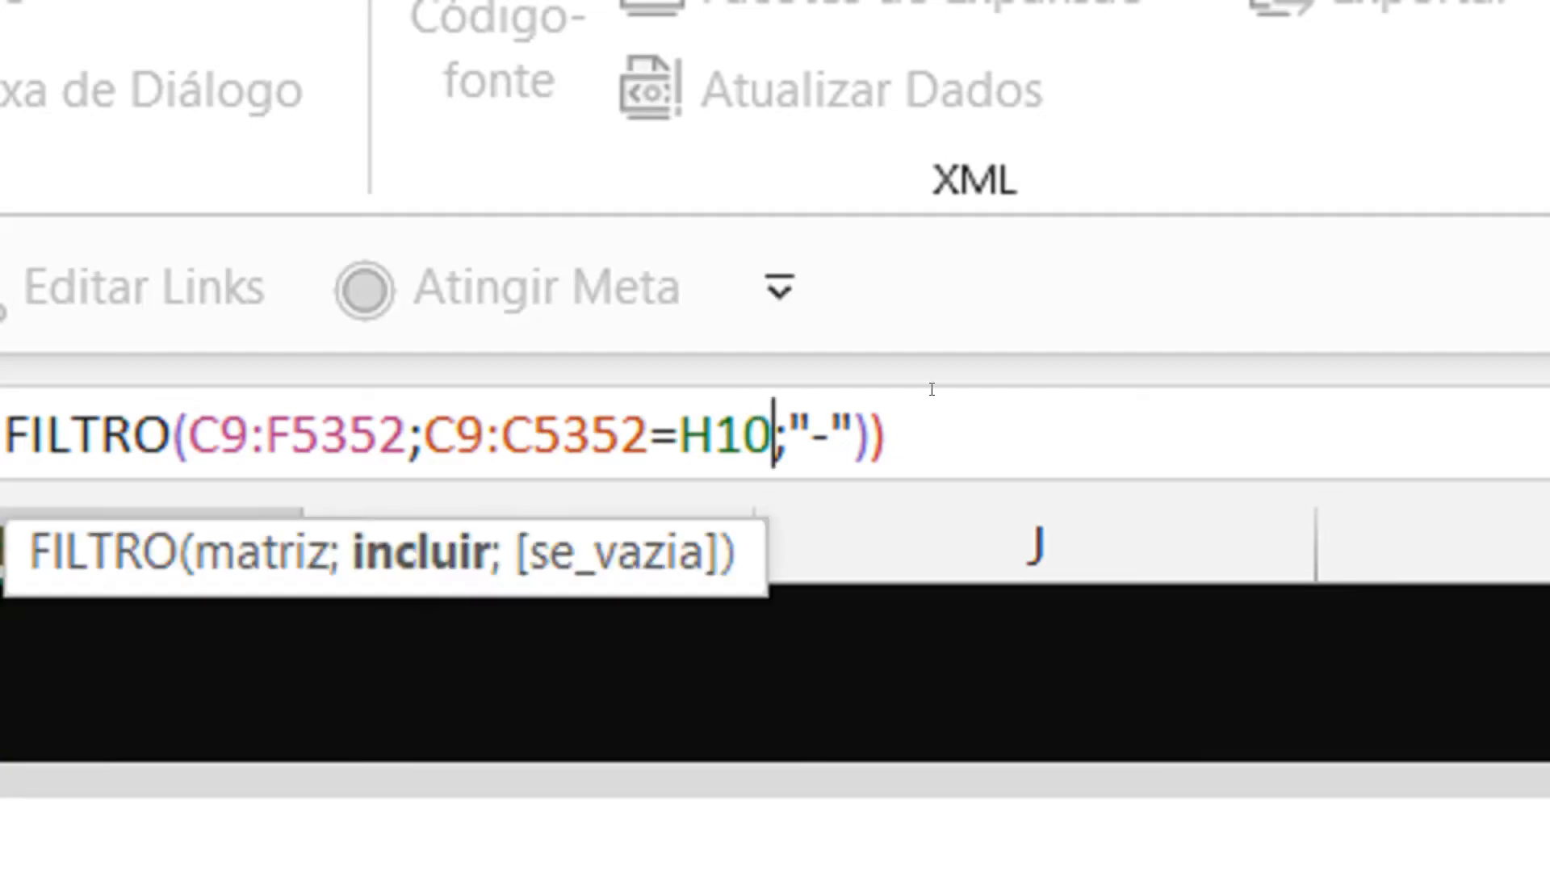
type(");\"-\";se(H13=\"primeiro nome\";")
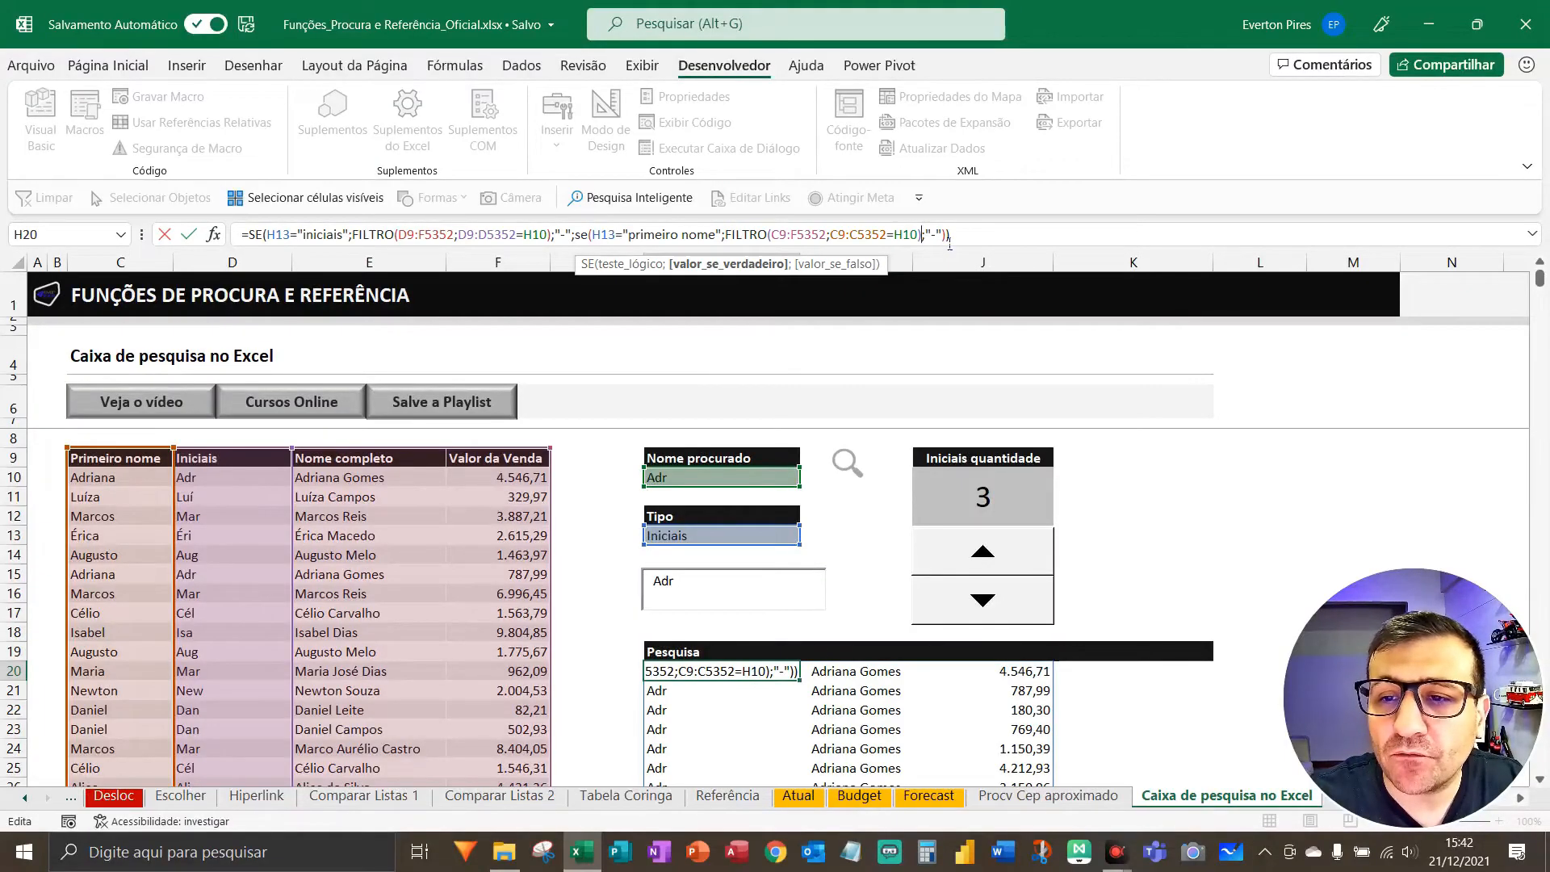
- Add a third nested SE after the second FILTRO's "-", testing whether Tipo cell H13 equals "nome completo"
key("Right")
key("Right")
key("Right")
key("Right")
type(";")
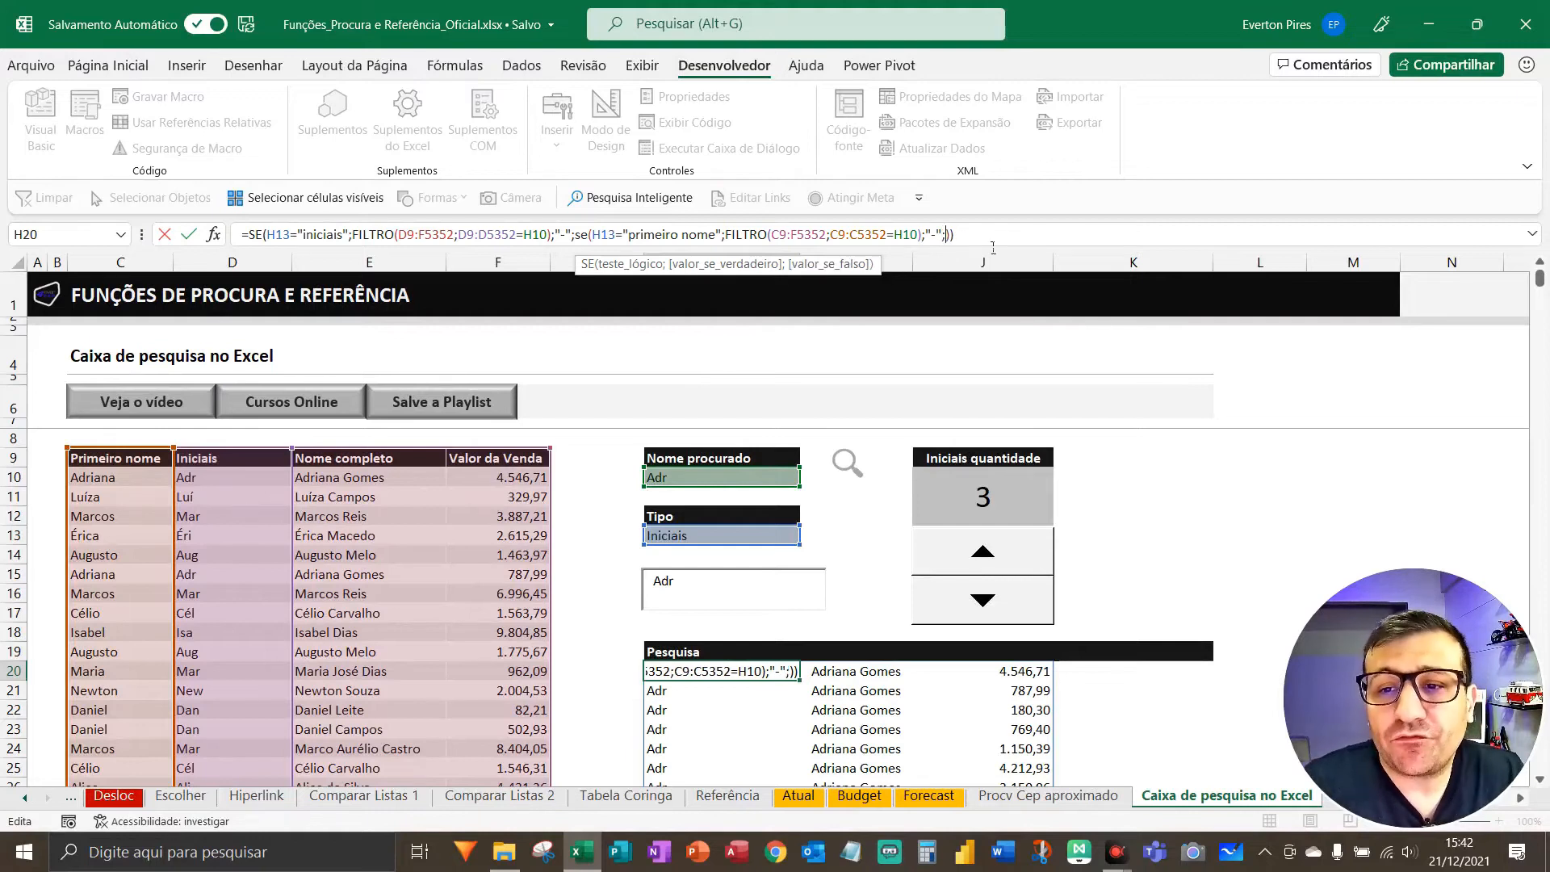
type("se(")
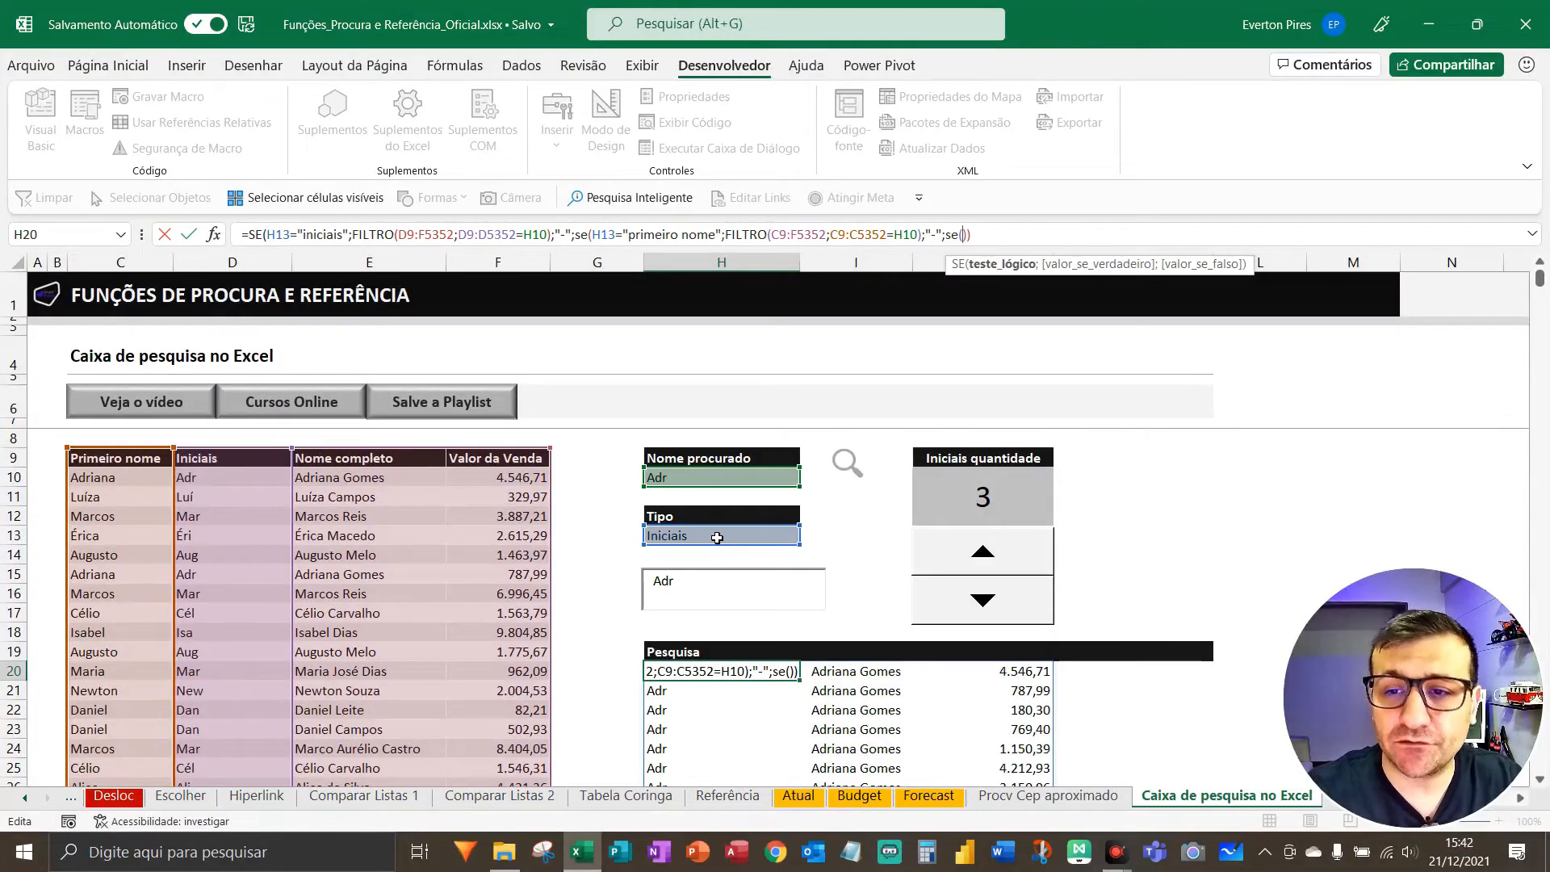
left_click(707, 537)
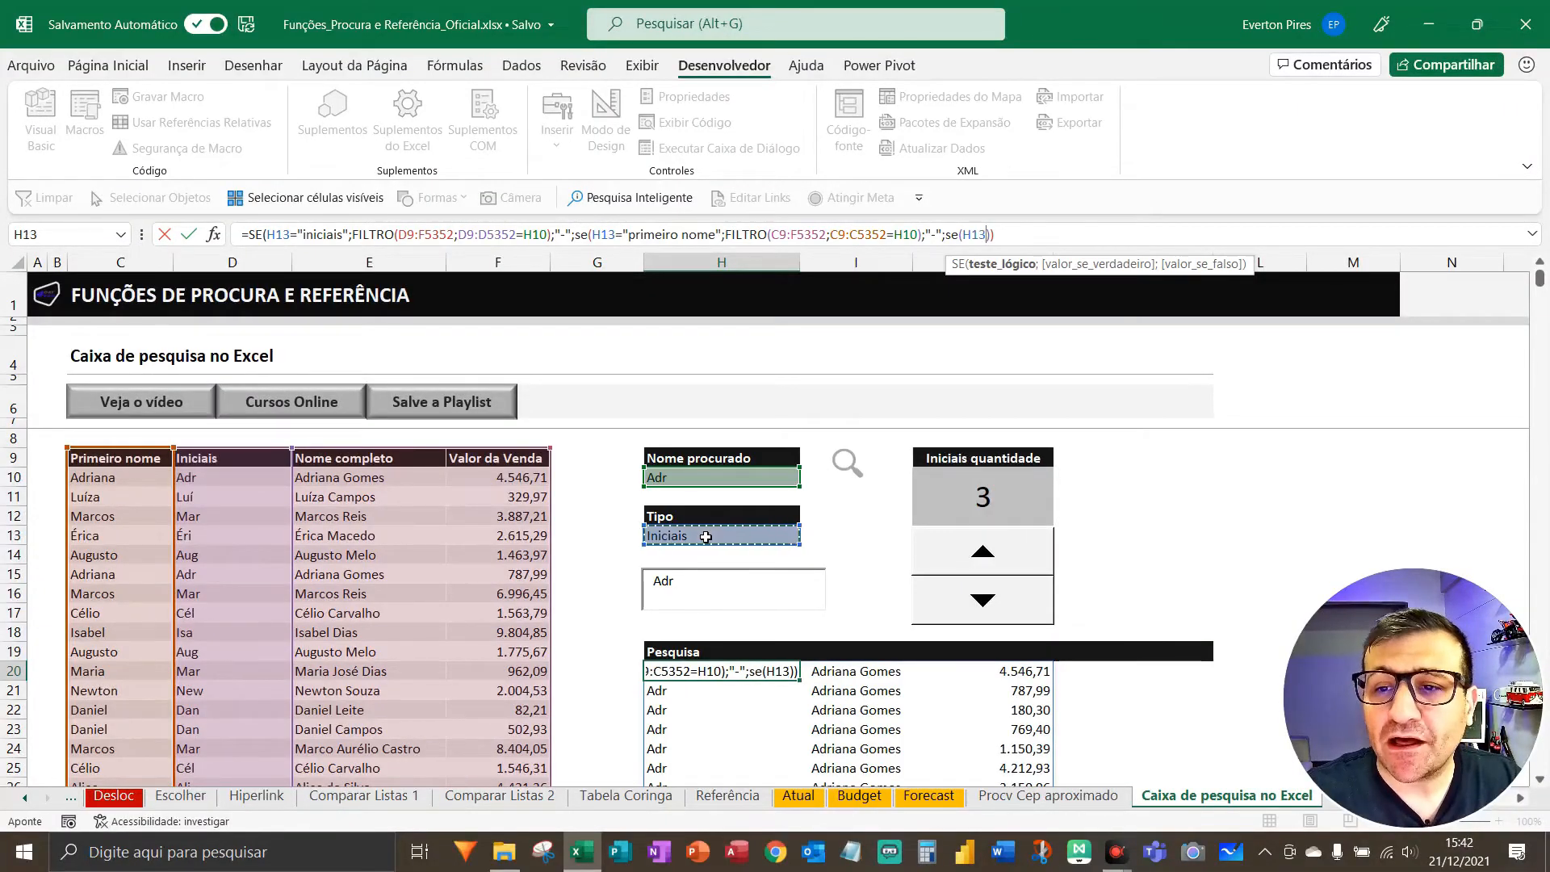
type("=\"")
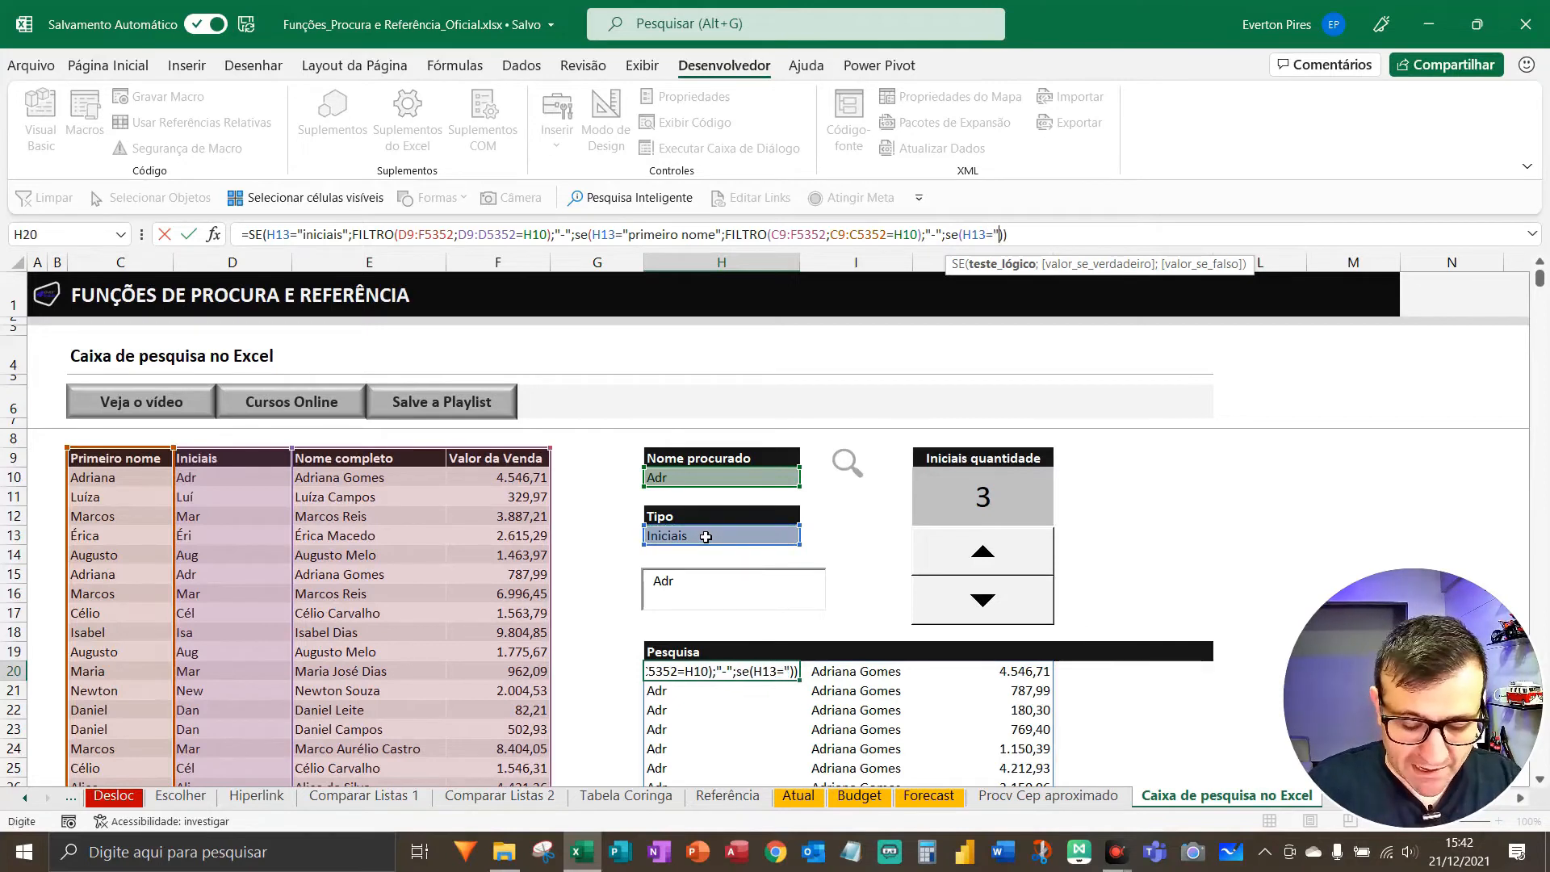
type("nome comple")
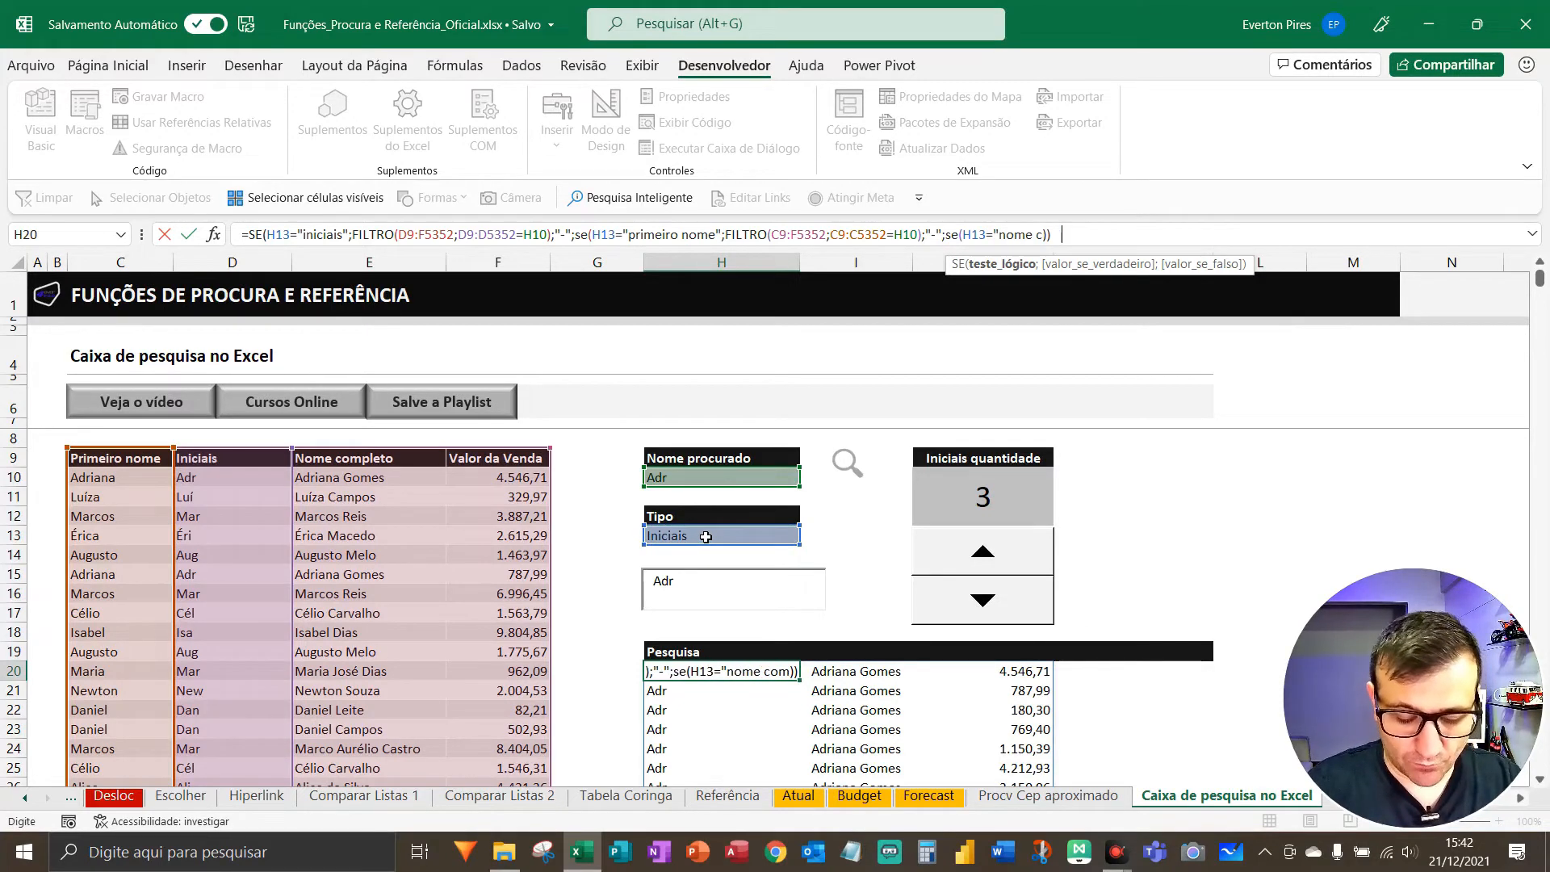
type("\"")
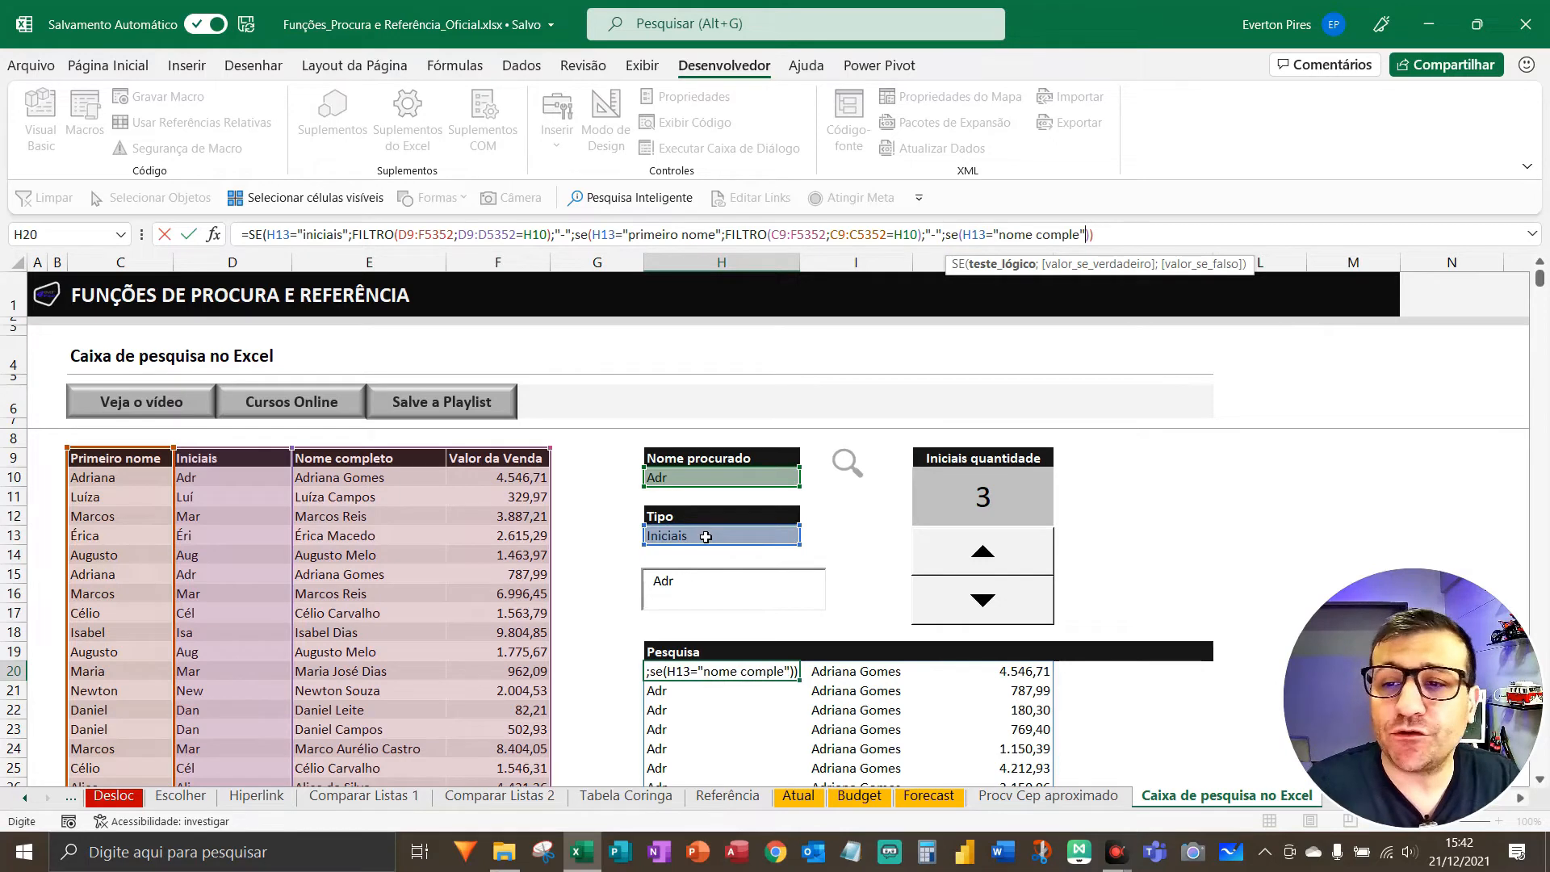
key("BackSpace")
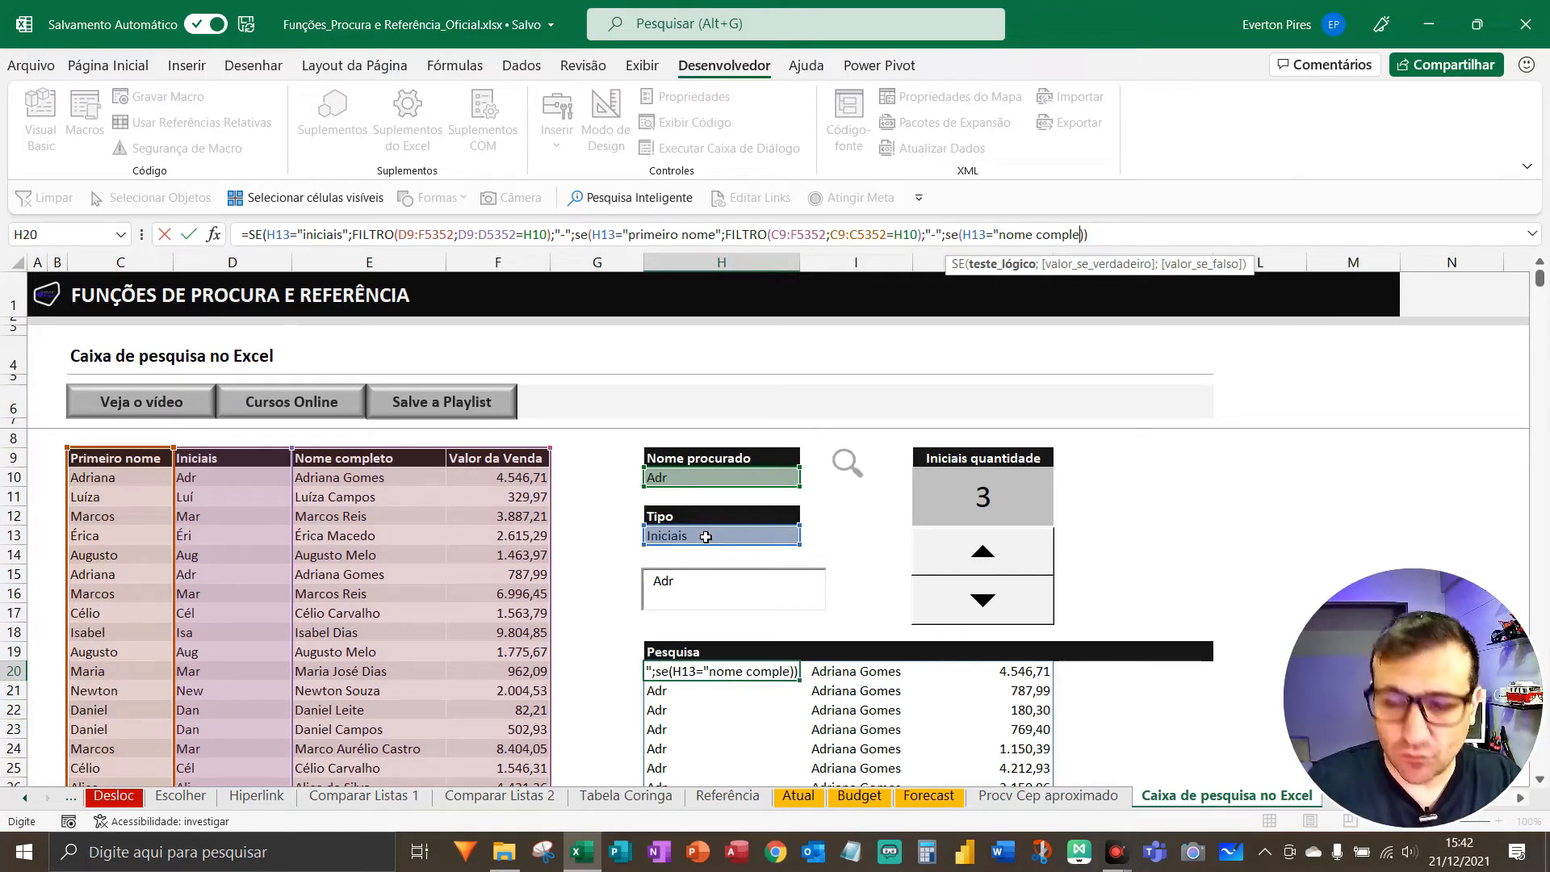
type("to\"")
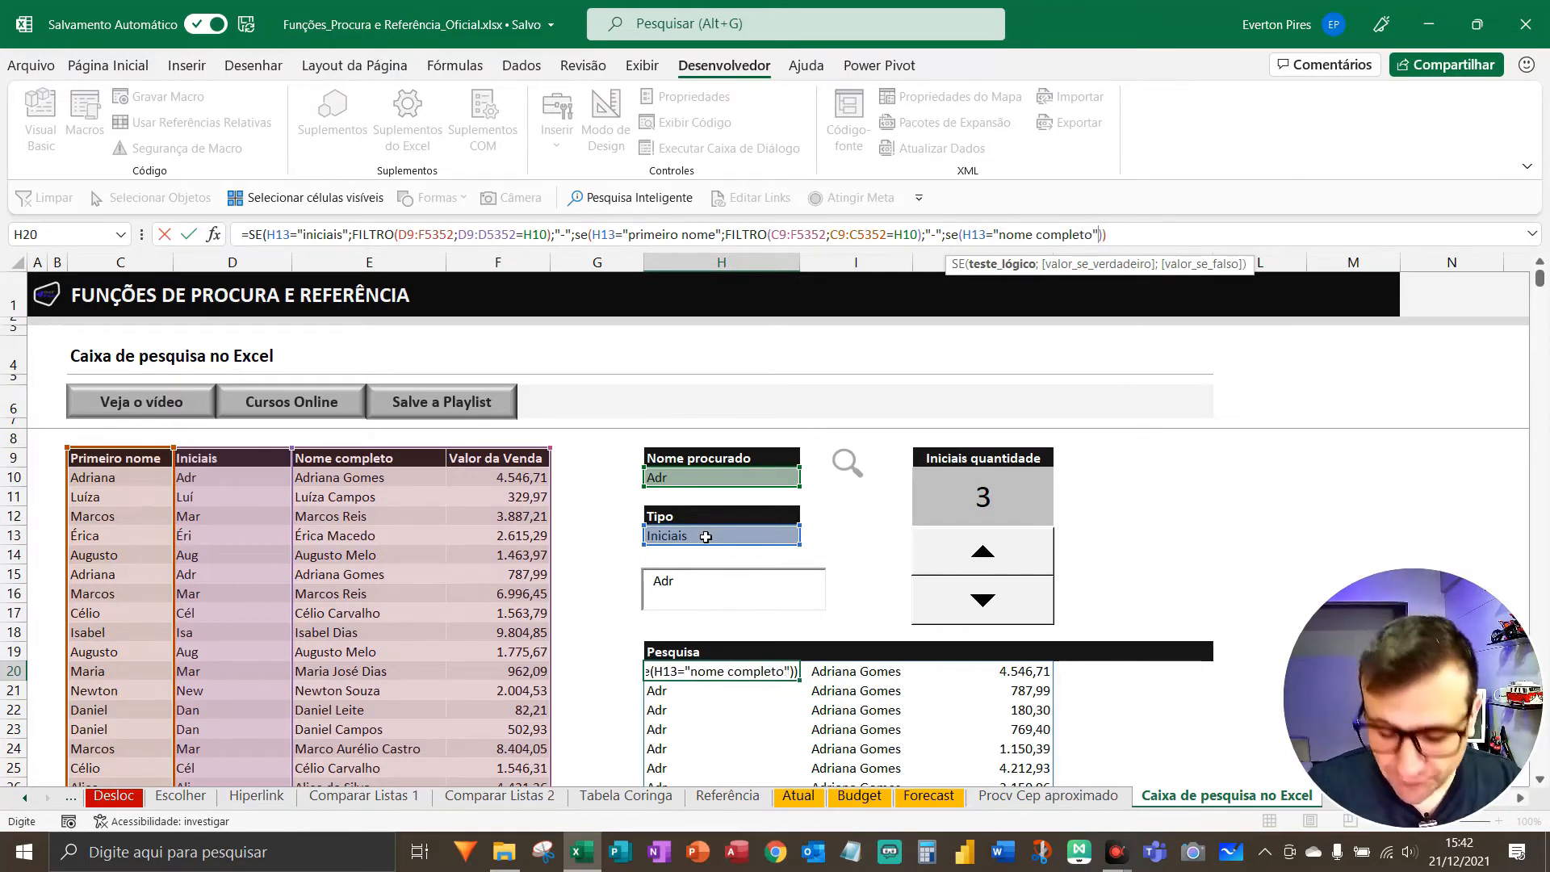
- Add a FILTRO as the third SE's value if true, with the array E9:F5352 covering Nome completo and Valor da Venda
type(";")
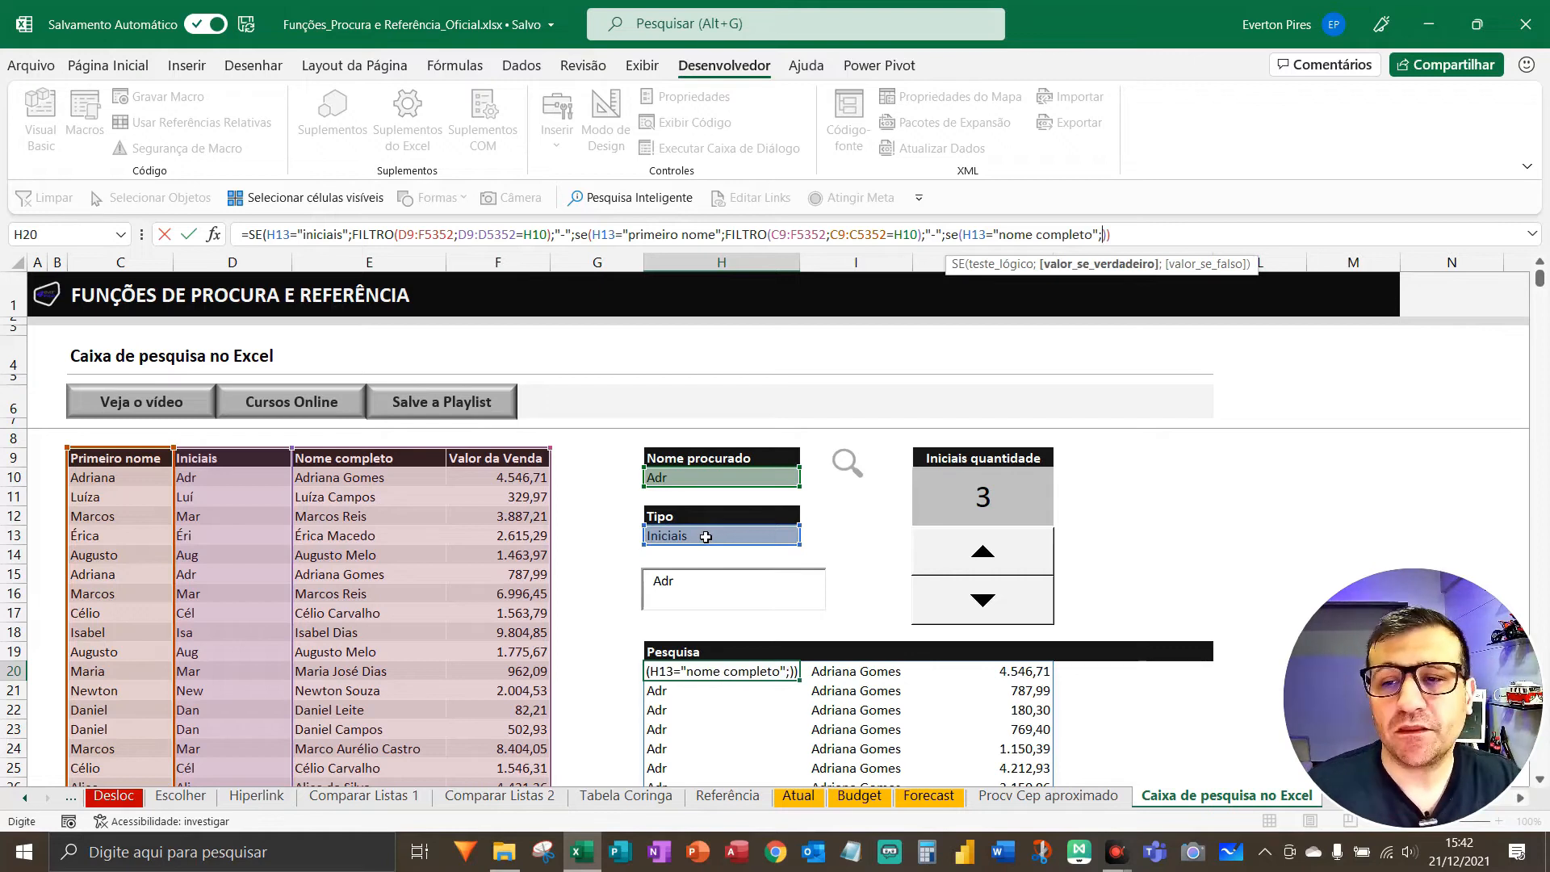
type("filtro")
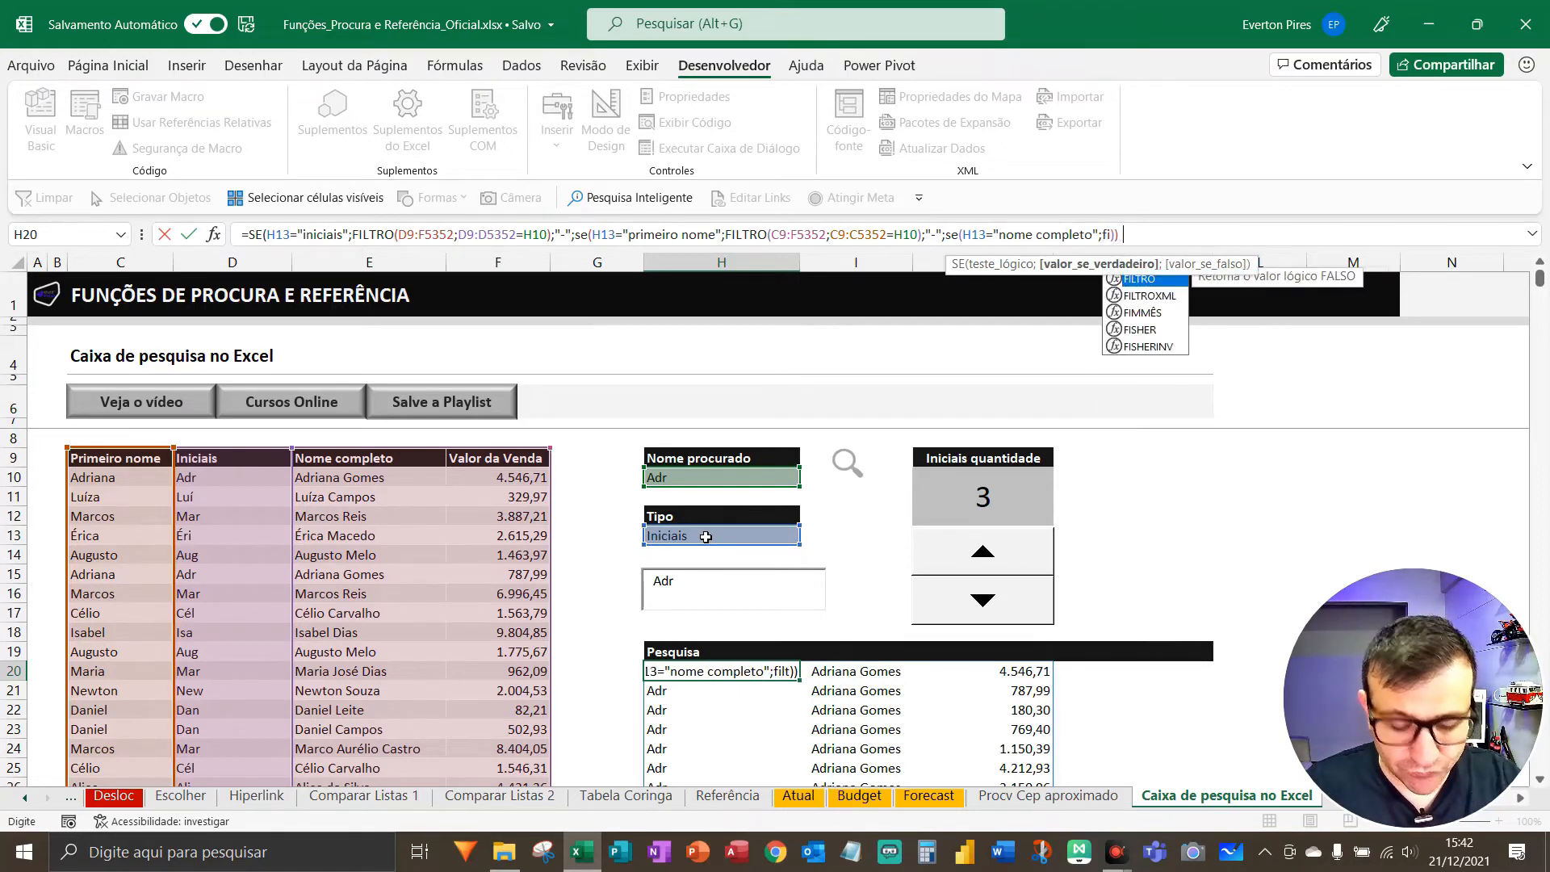
type("(")
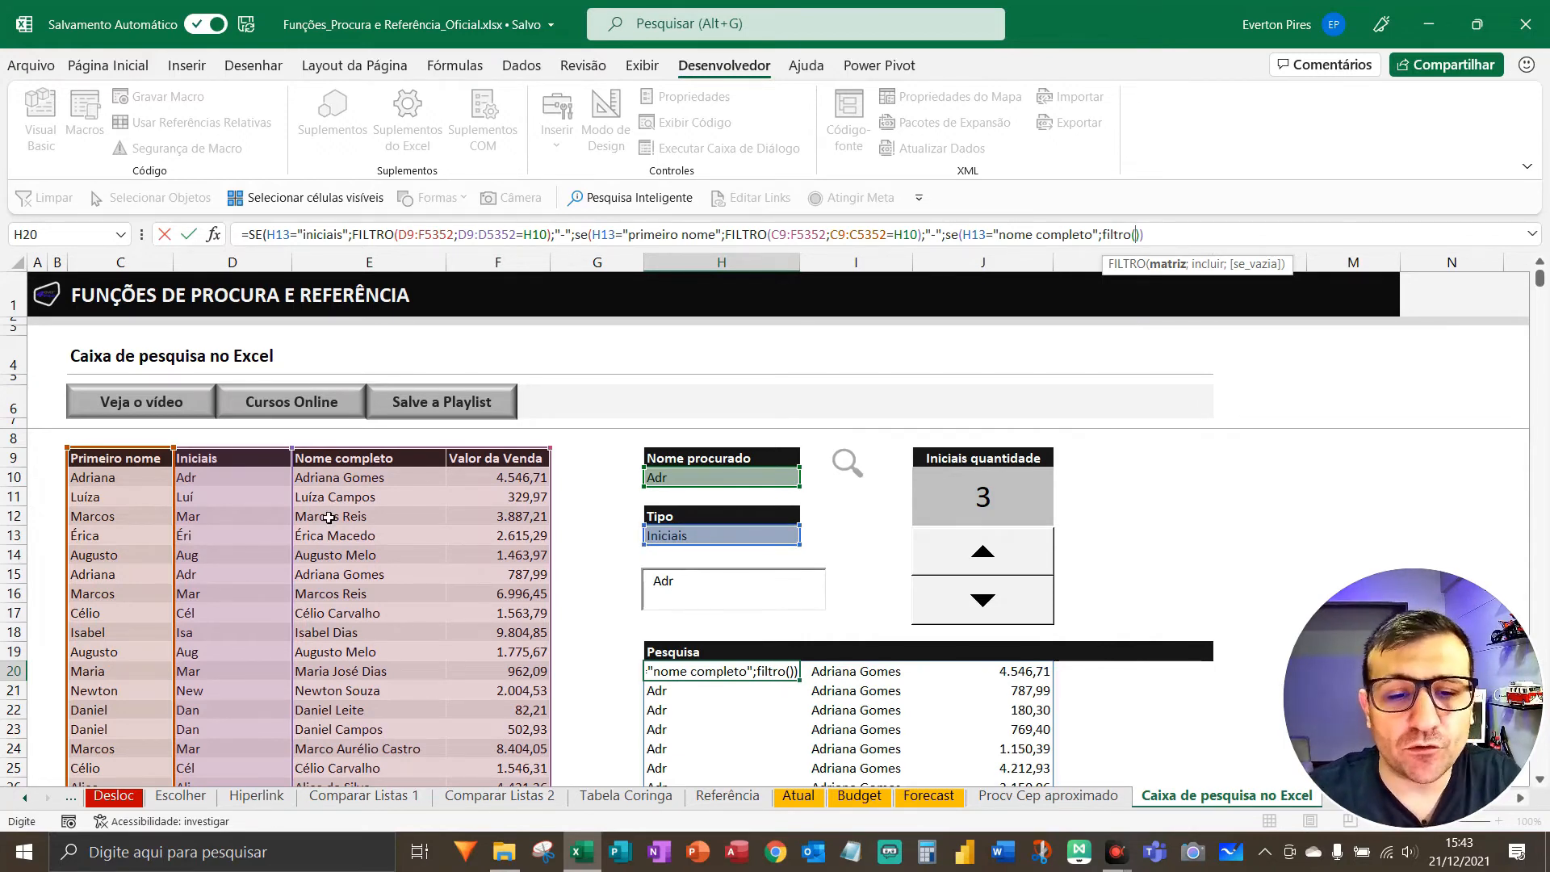
key("F5")
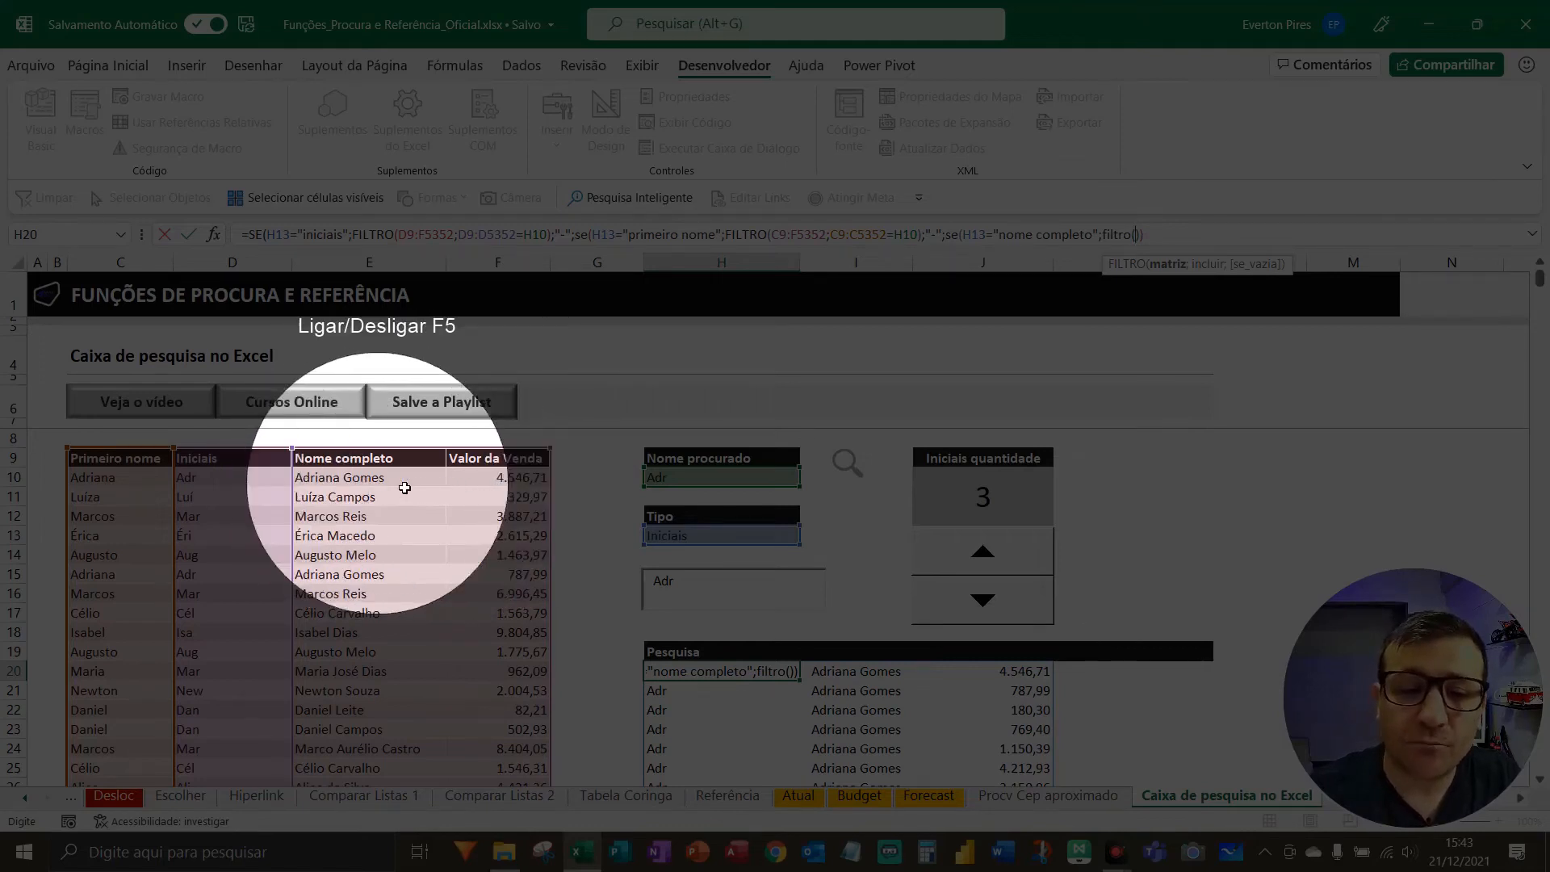
key("F5")
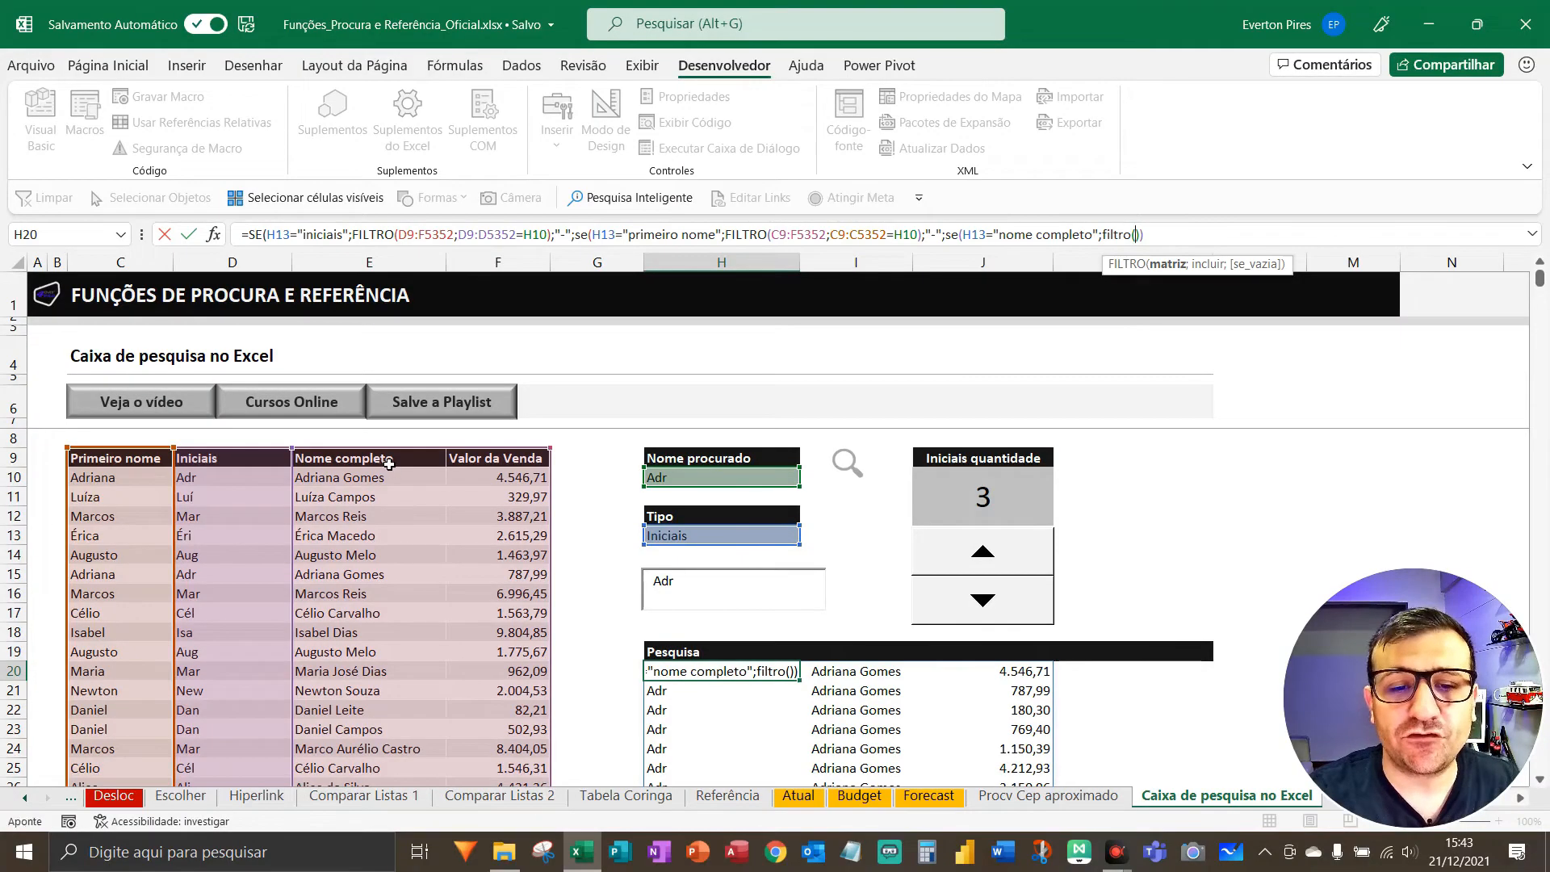
left_click_drag(389, 465, 470, 582)
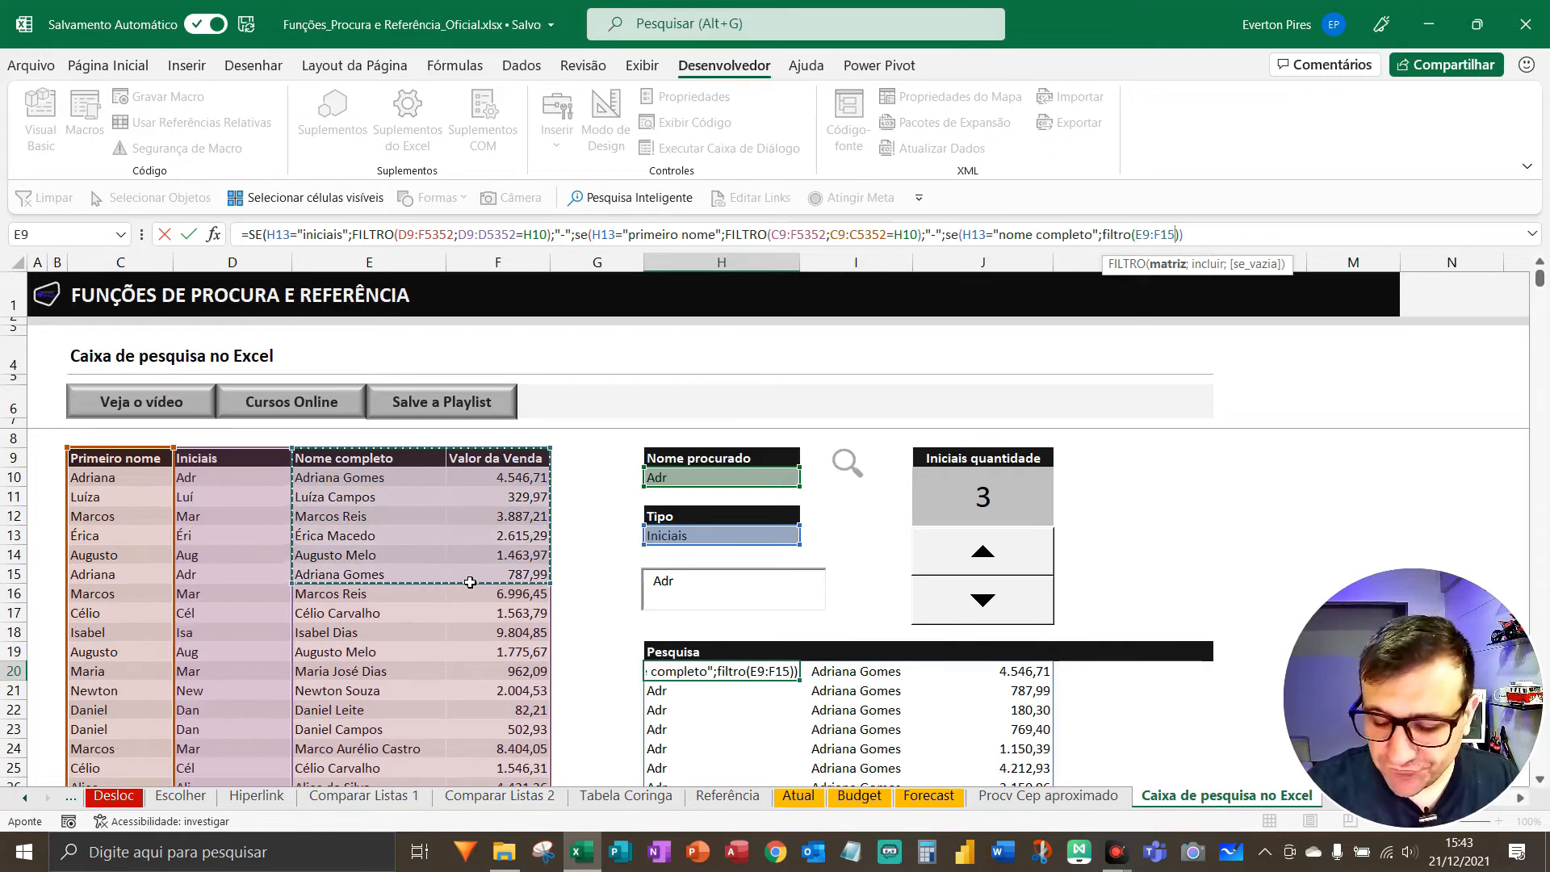
key("ctrl+shift+Down")
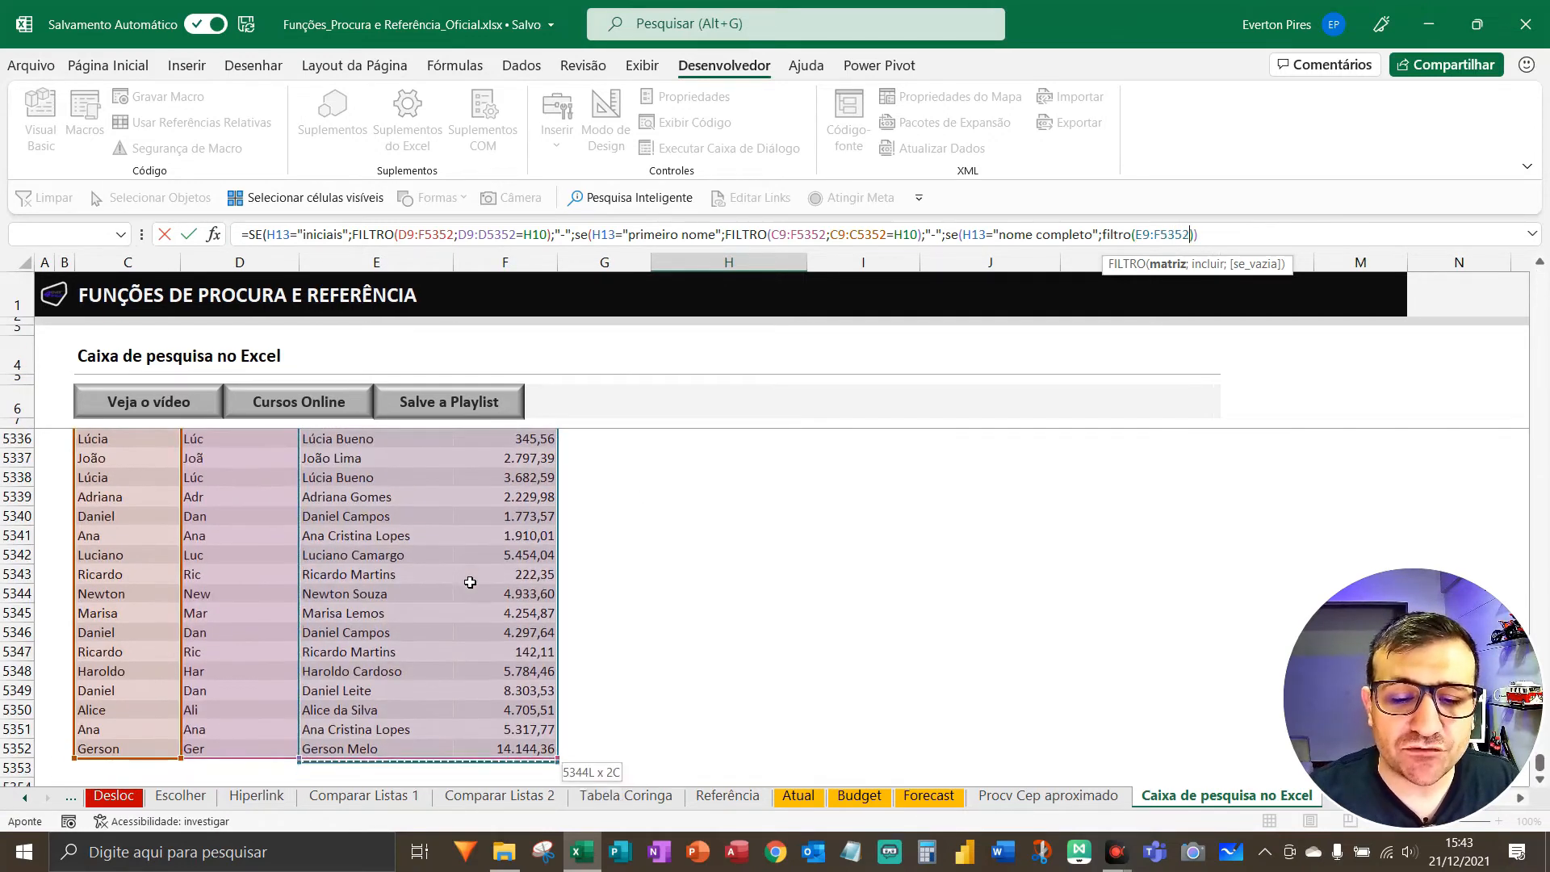
- Set the third FILTRO to include rows where E9:E5352 equals Nome procurado cell H10, return "-" if empty, and close it
type(";")
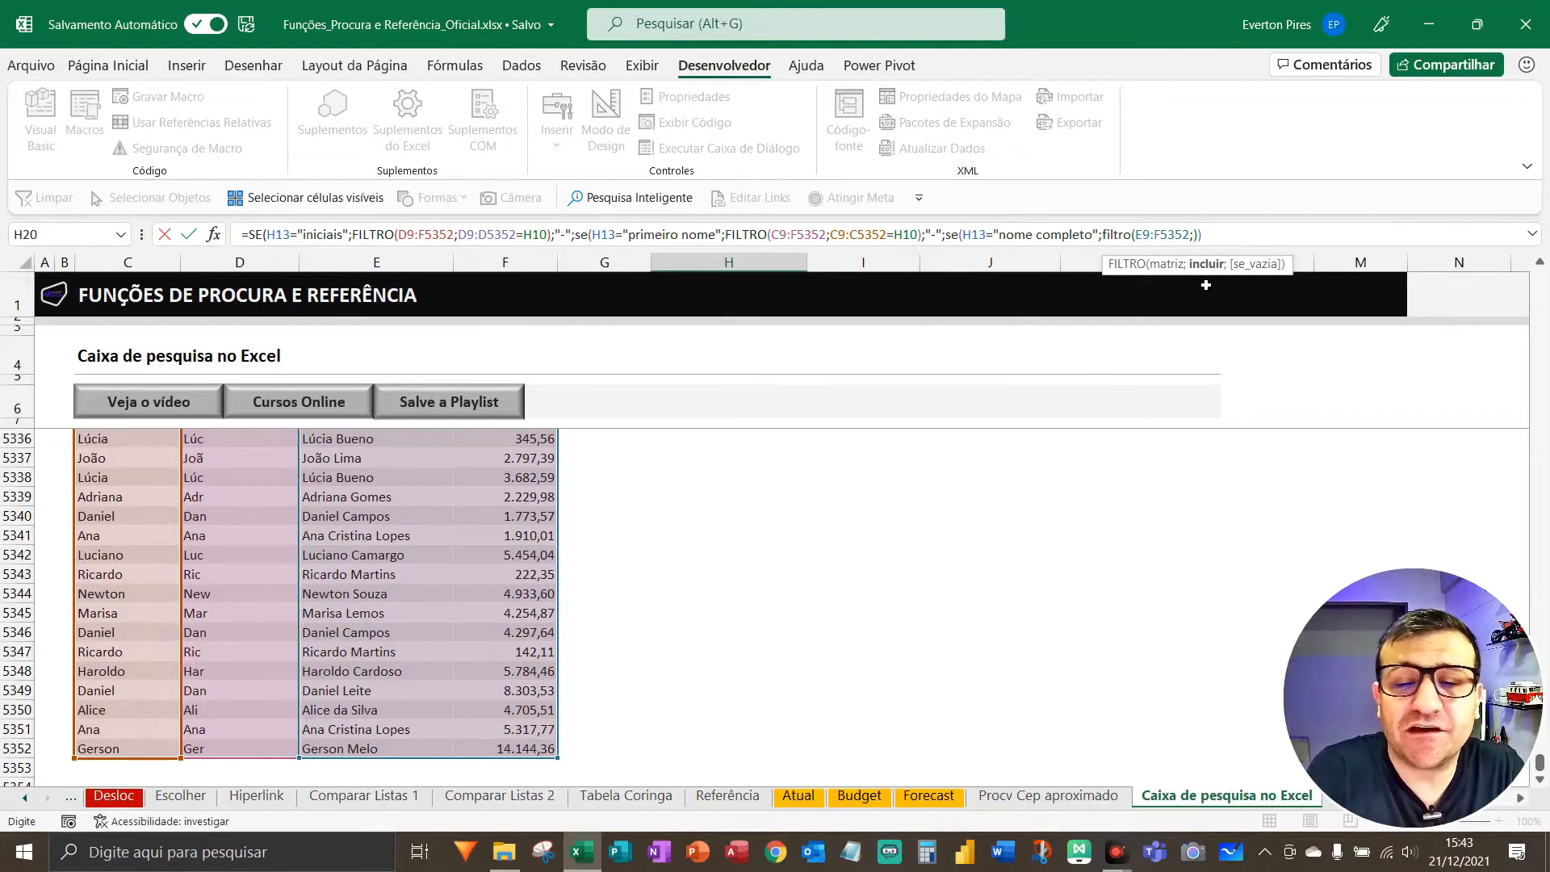
key("ctrl+Home")
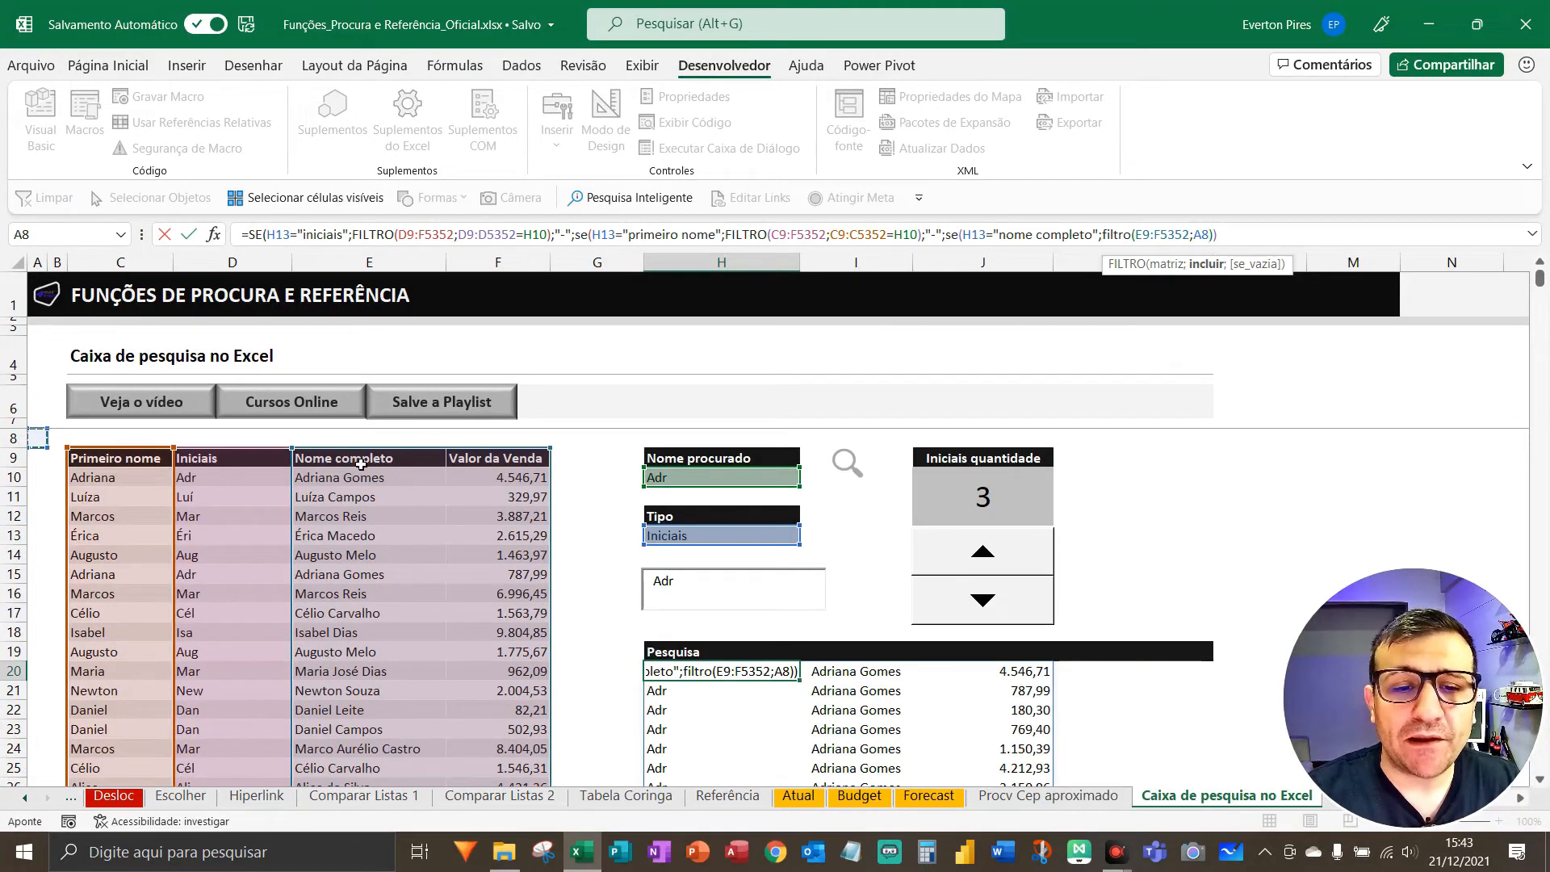
left_click_drag(359, 464, 356, 576)
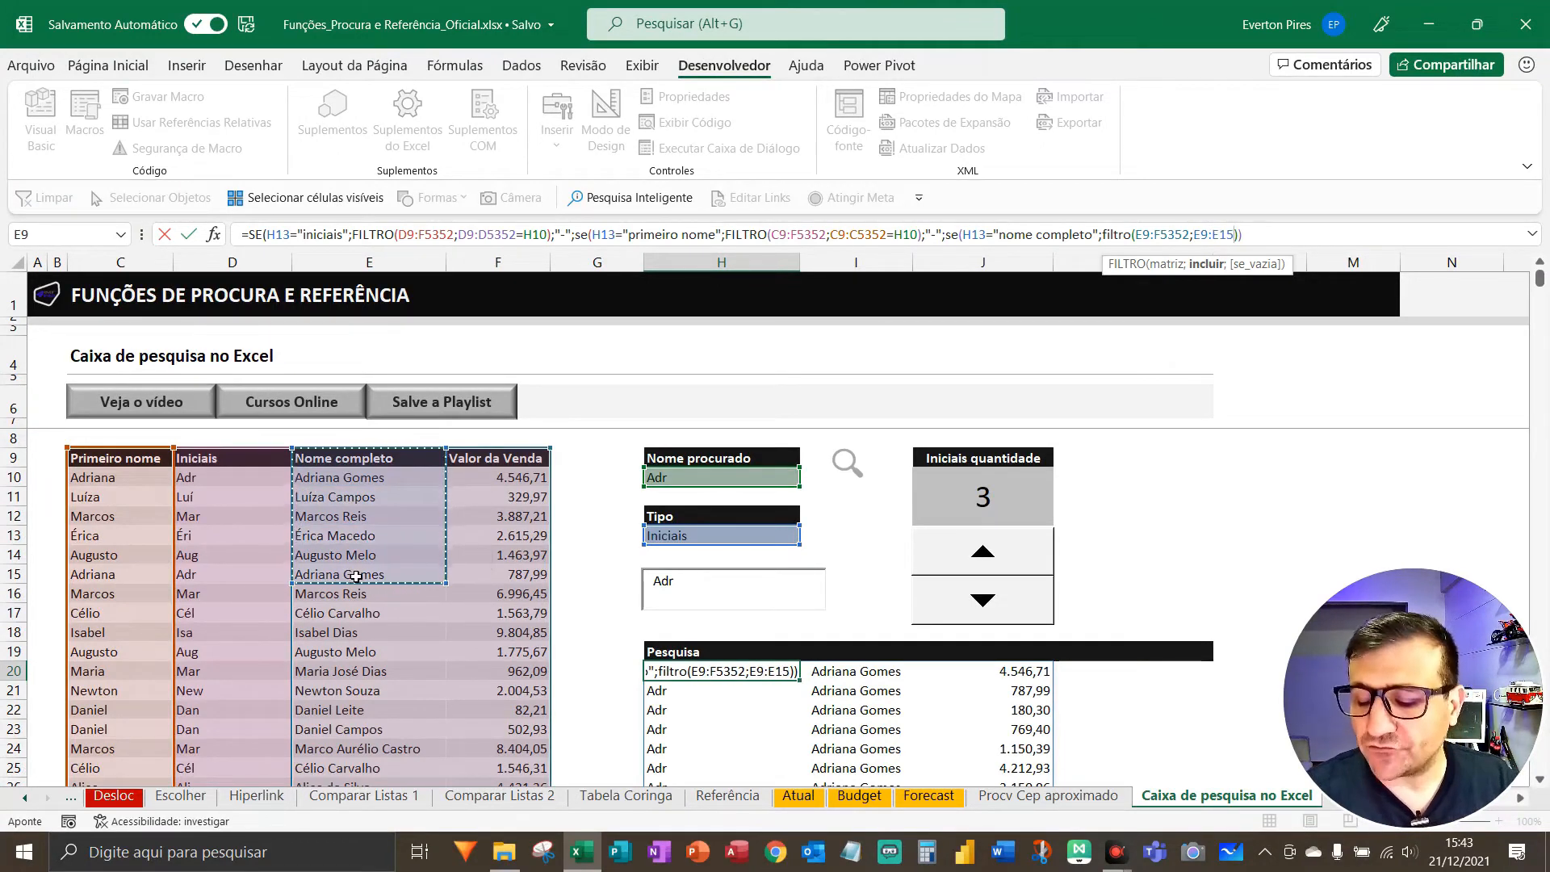
key("ctrl+shift+Down")
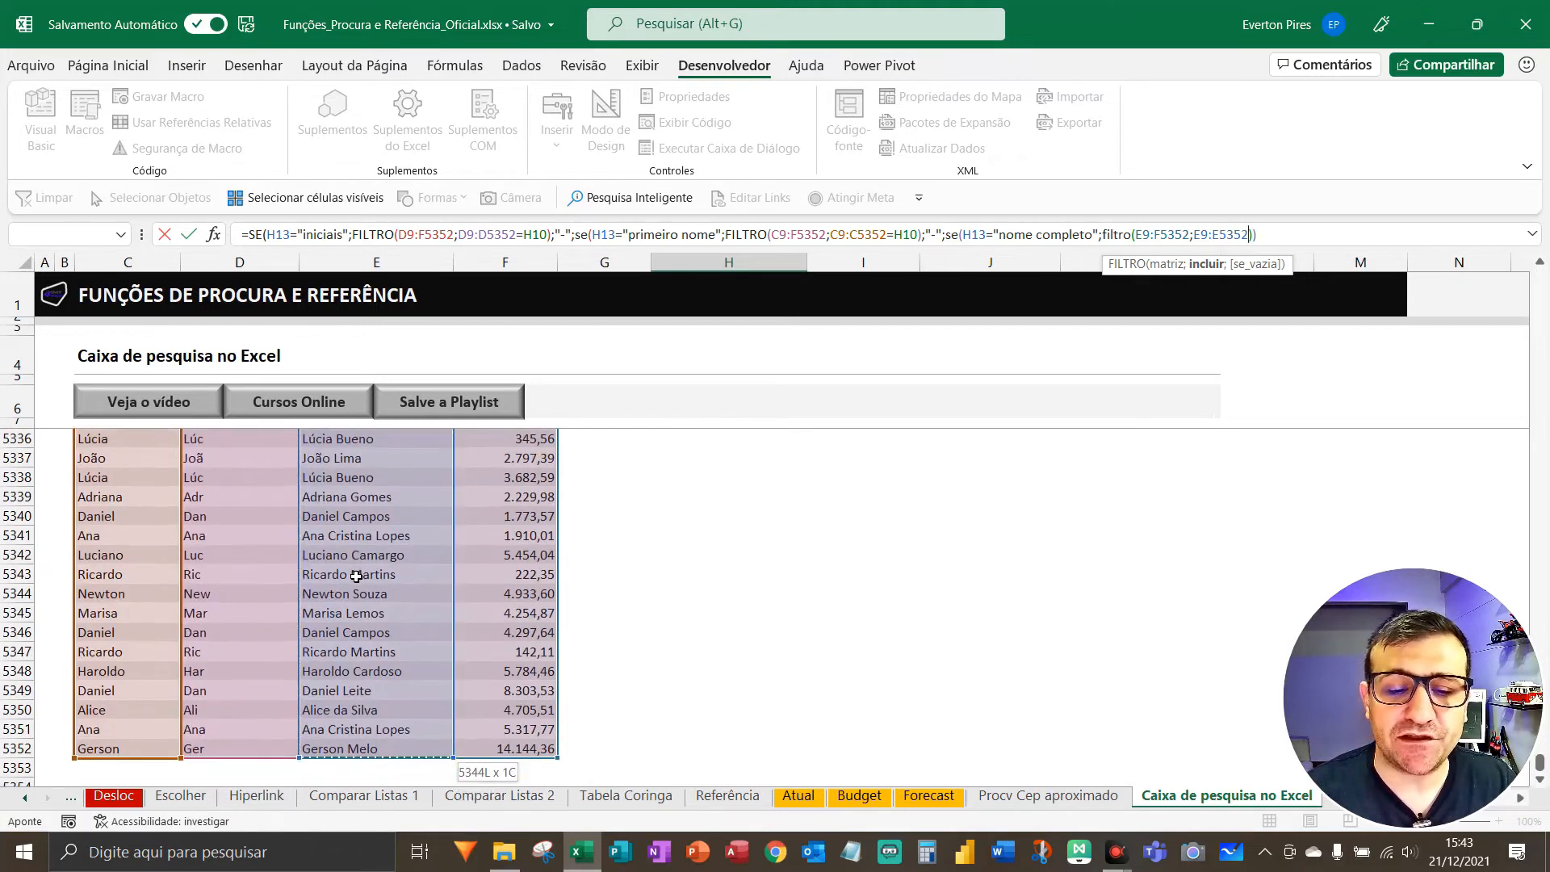
type("=")
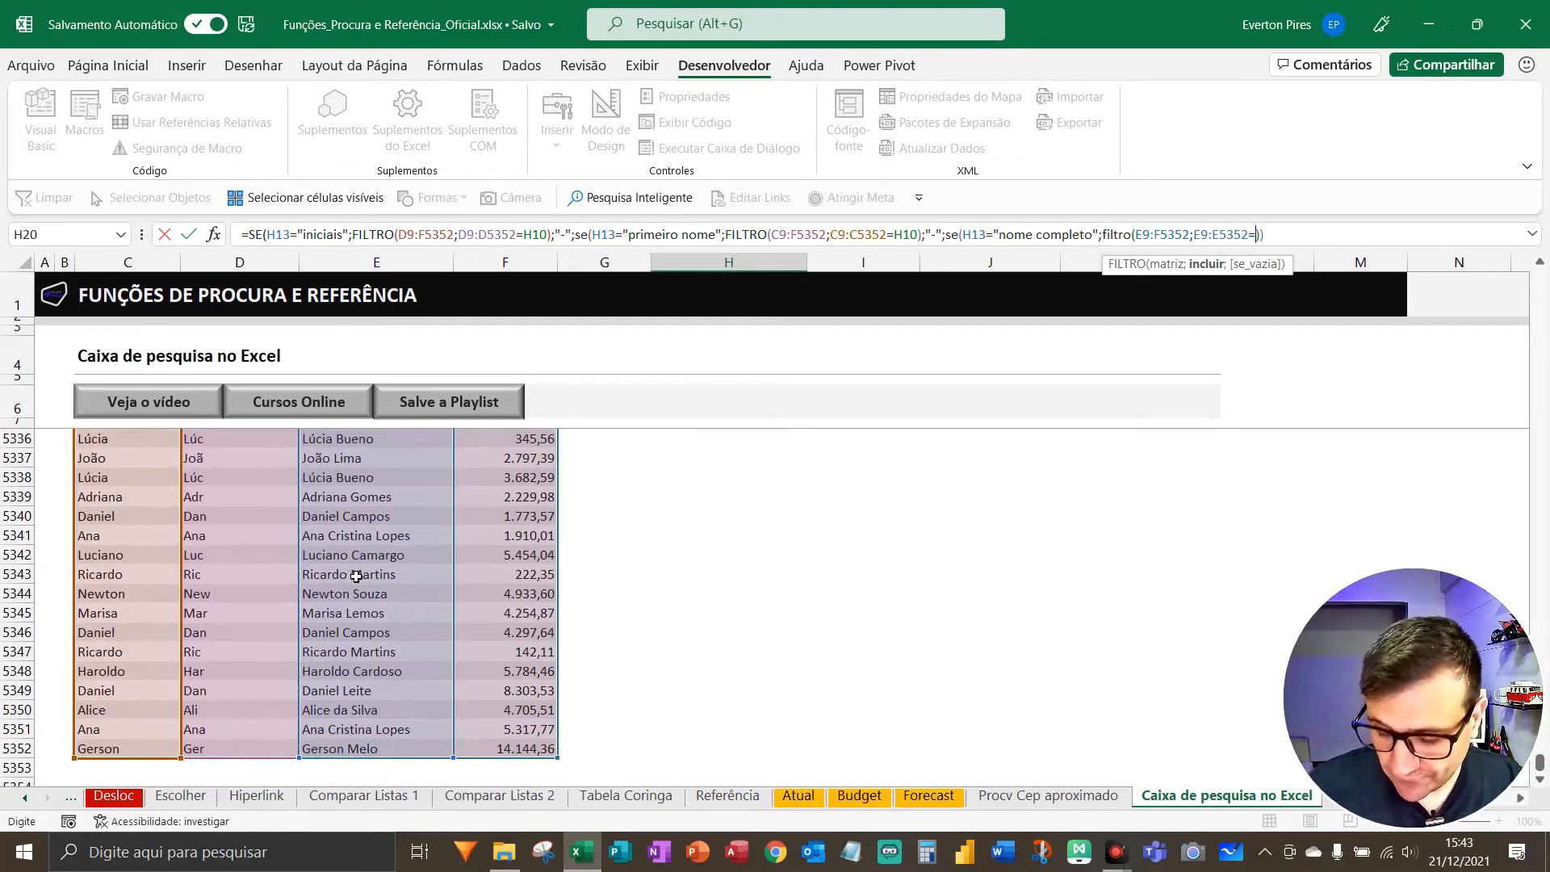
key("ctrl+Home")
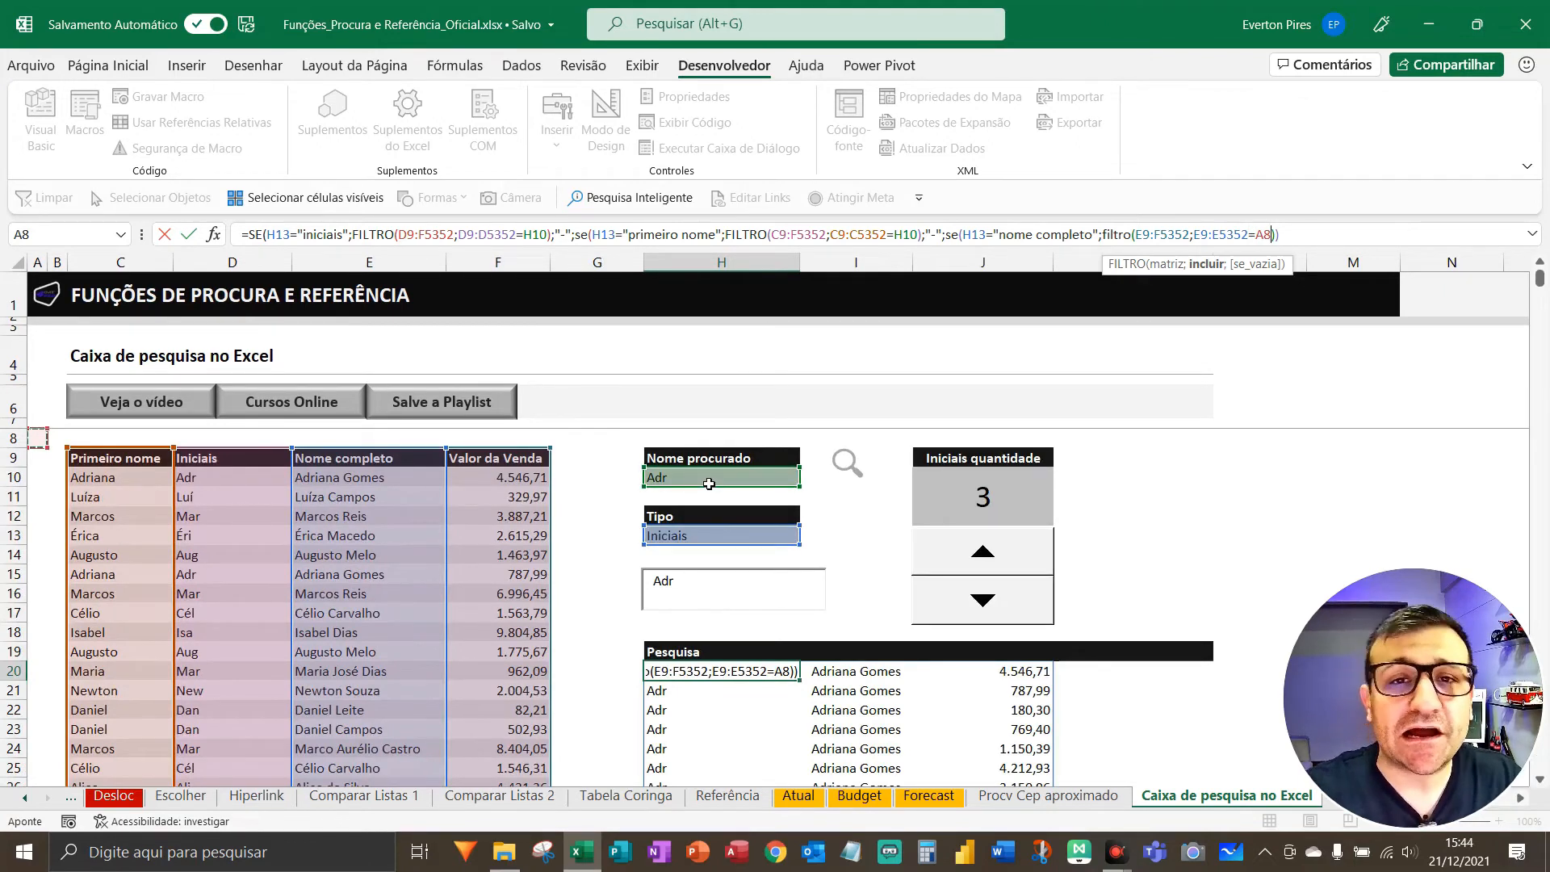
key("F5")
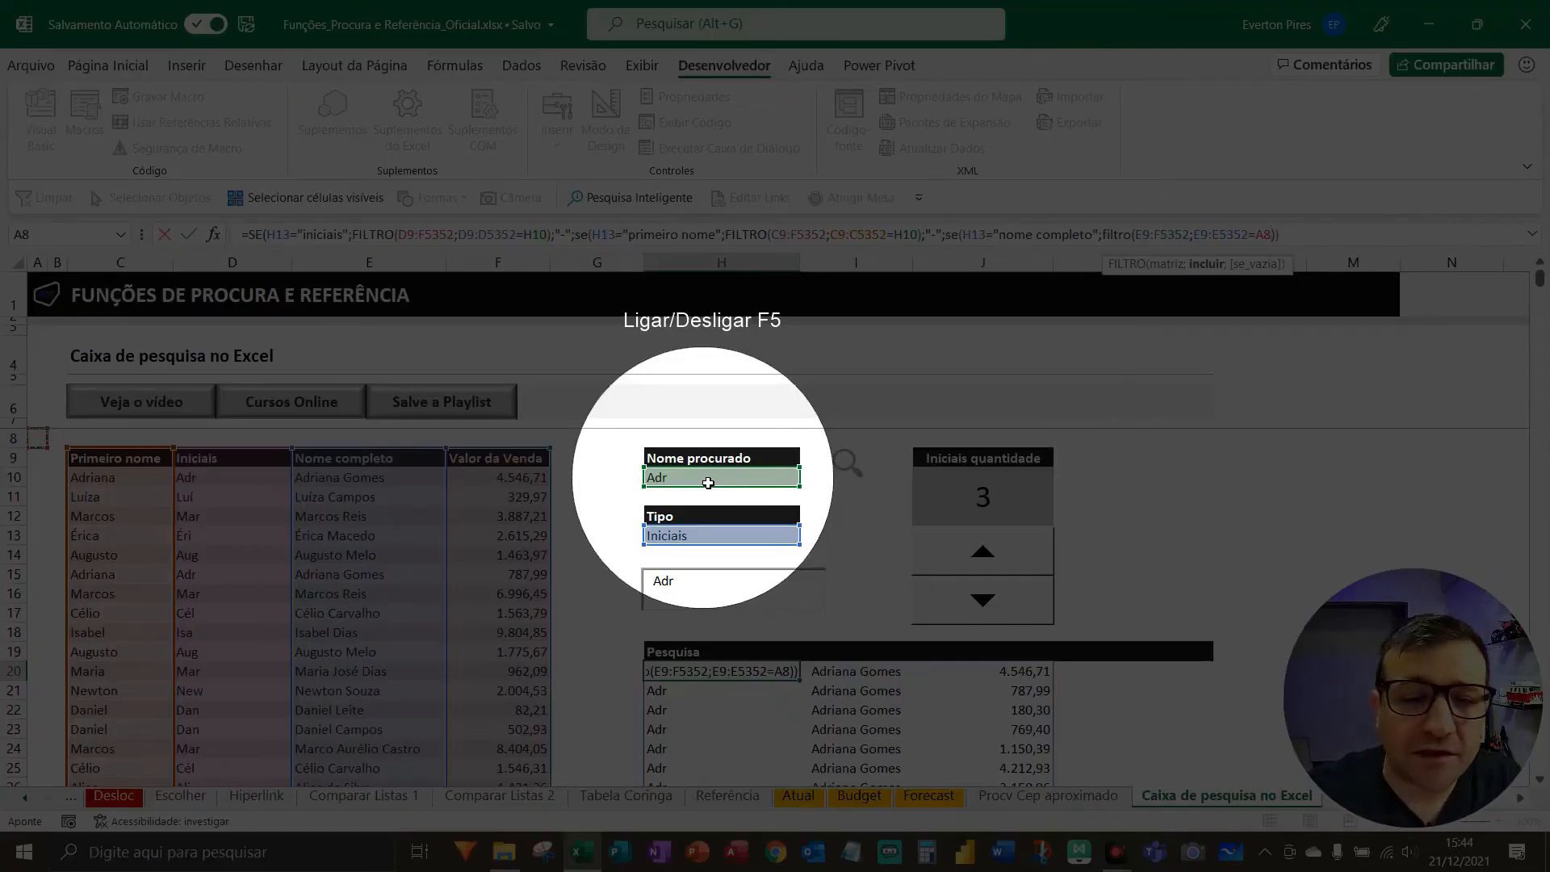
key("F5")
left_click(708, 483)
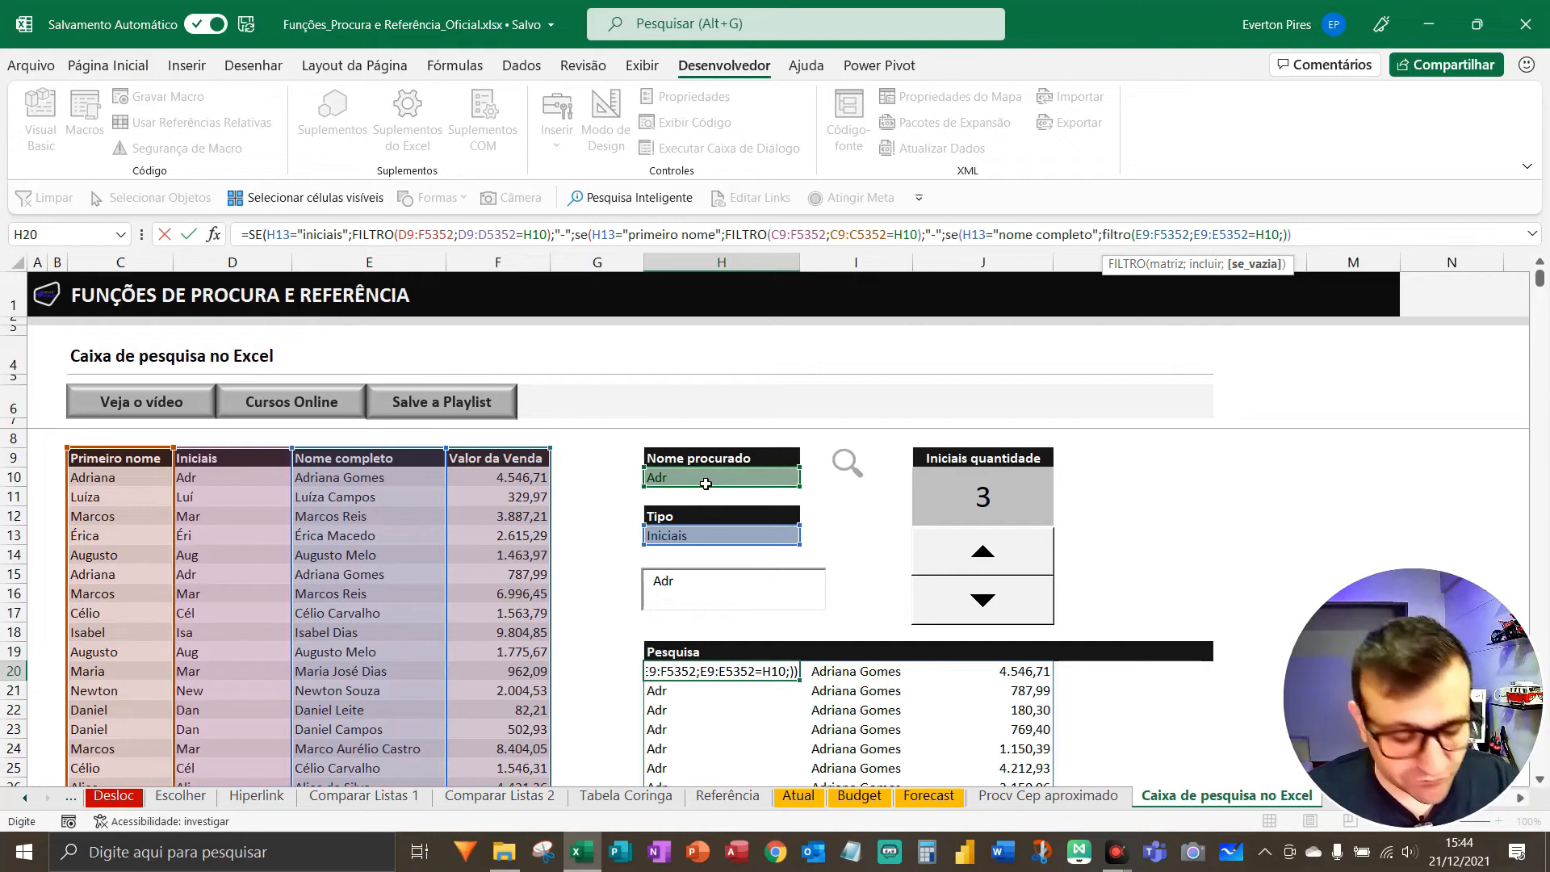
type("\"-\"")
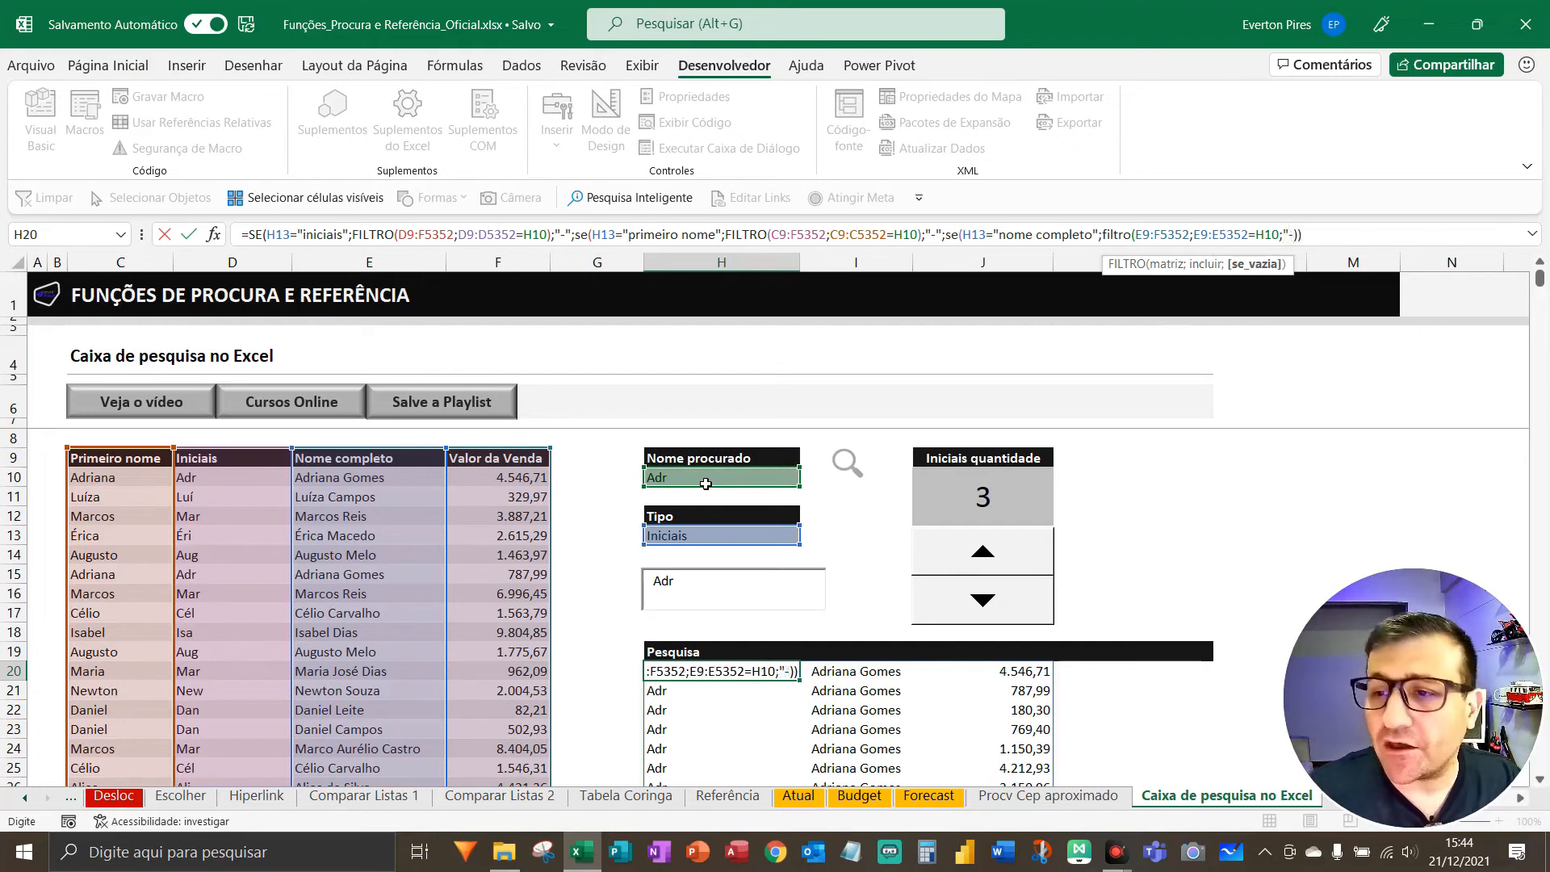
type(")")
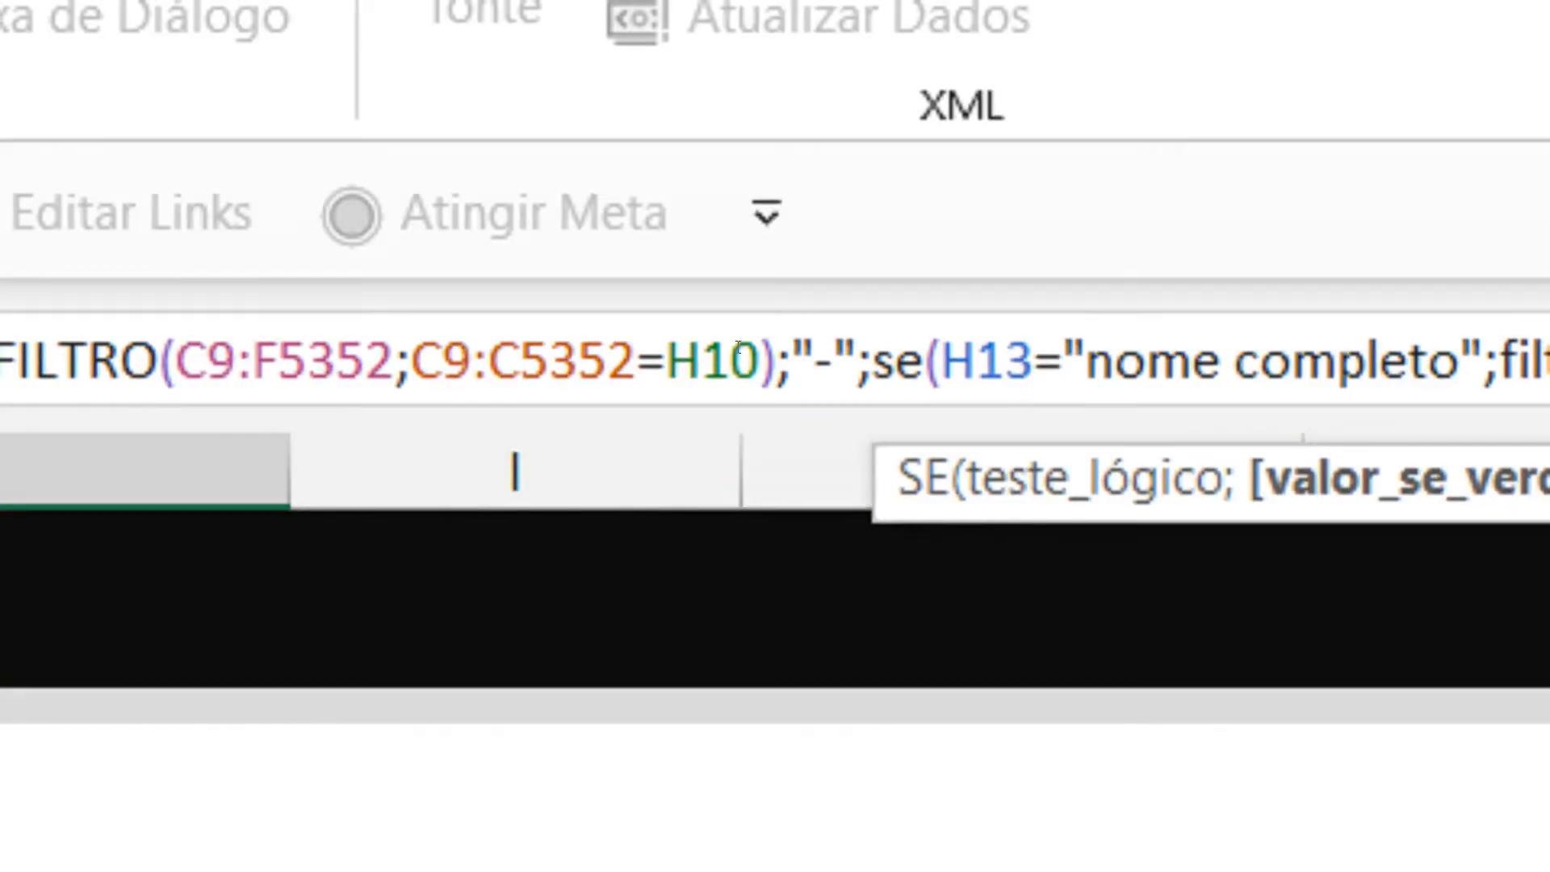
- Move the second FILTRO's closing parenthesis from after H10 to after its "-" argument
left_click(758, 348)
key("Delete")
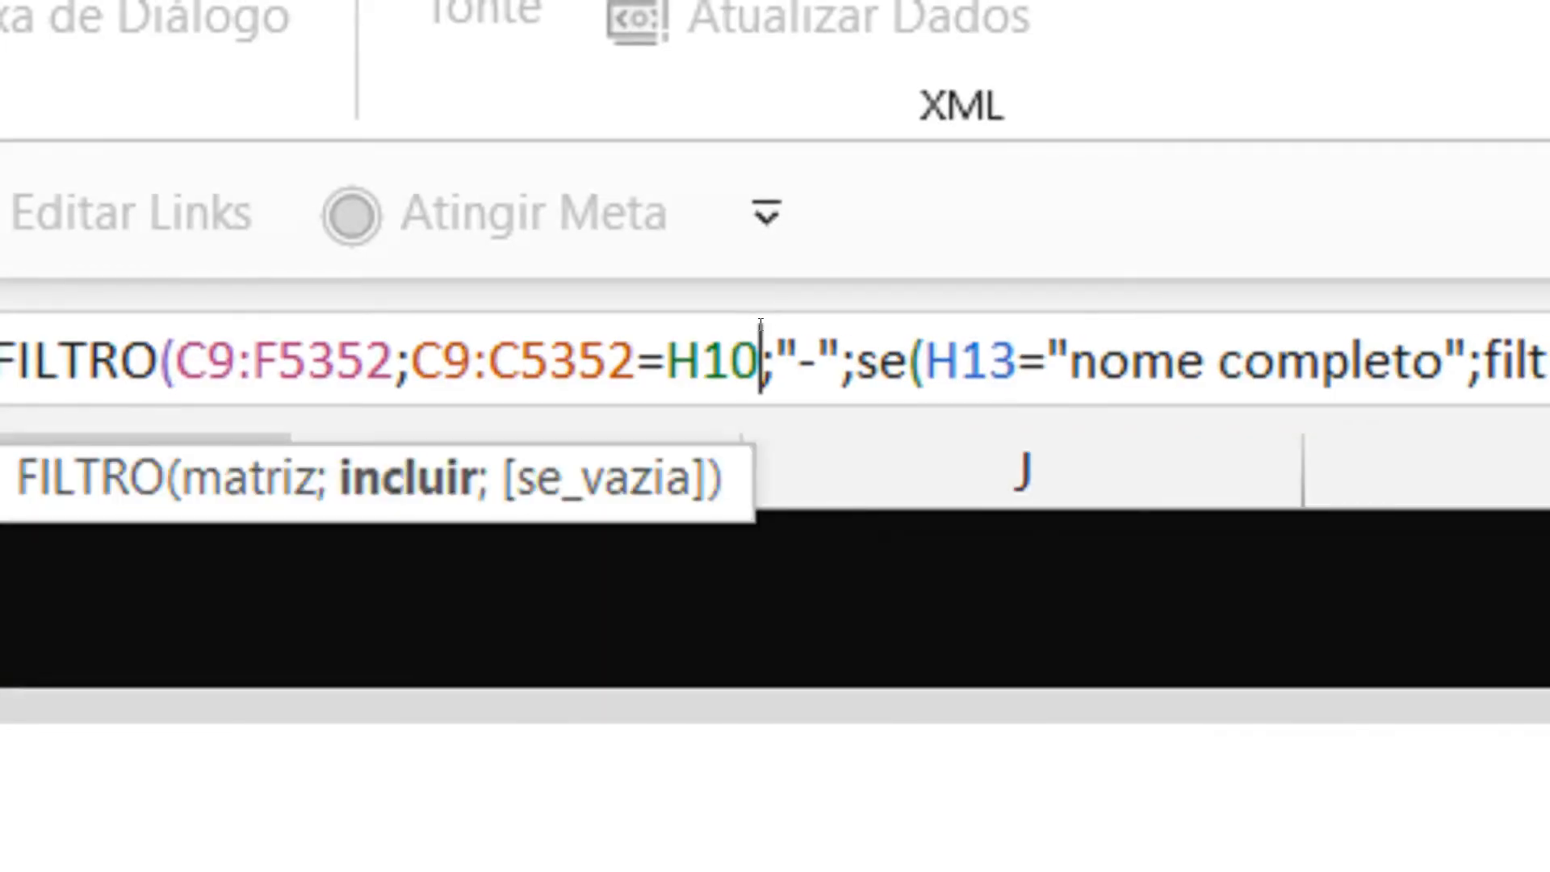
key("Right")
key("Right")
key("Right")
key("Right")
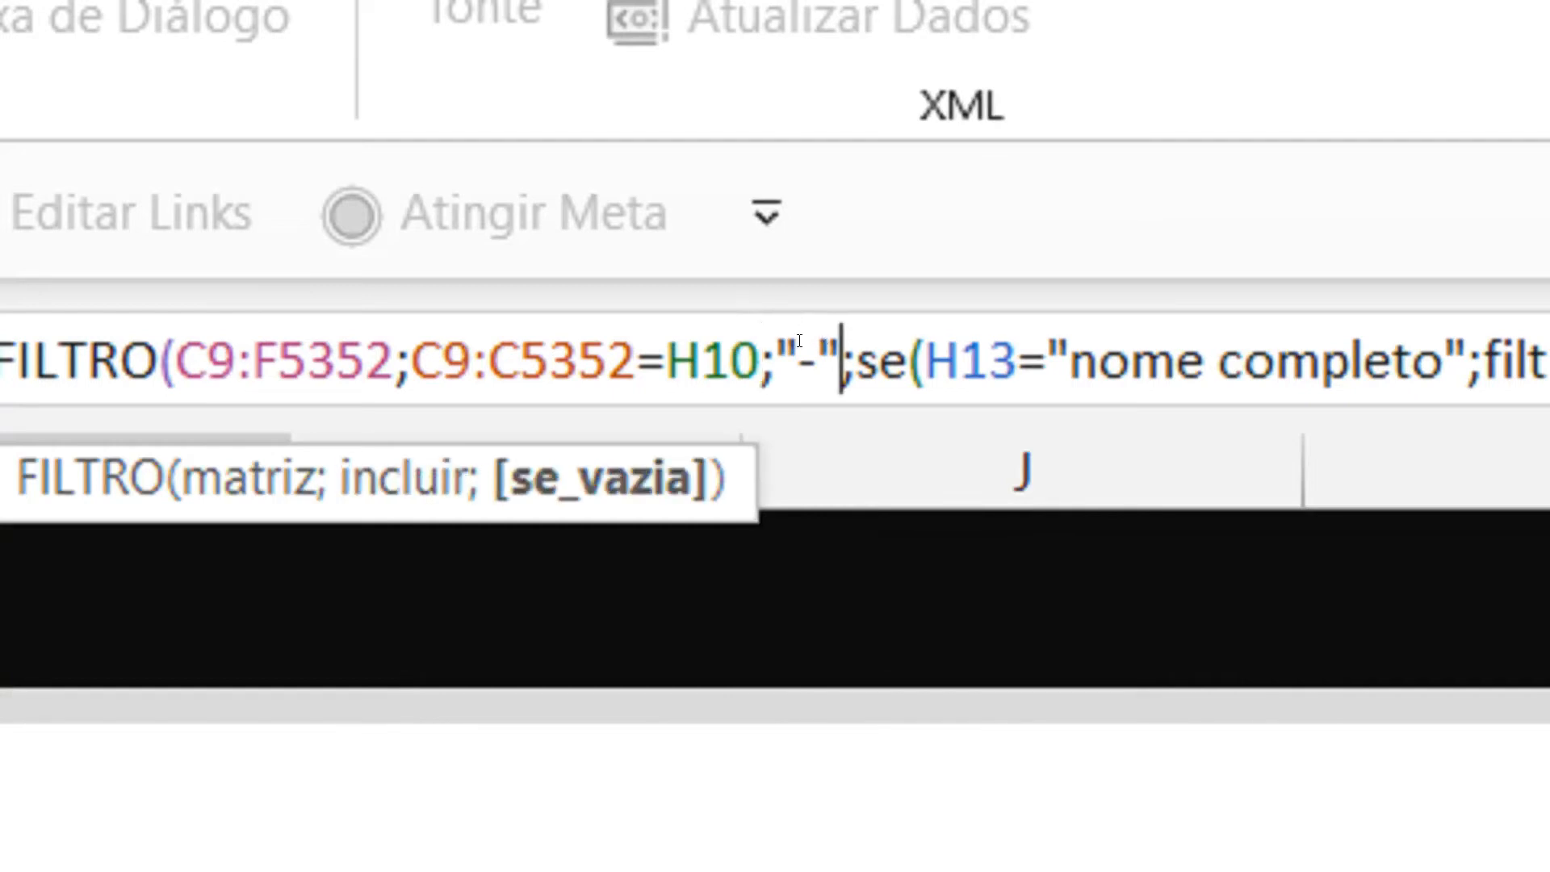
type(")")
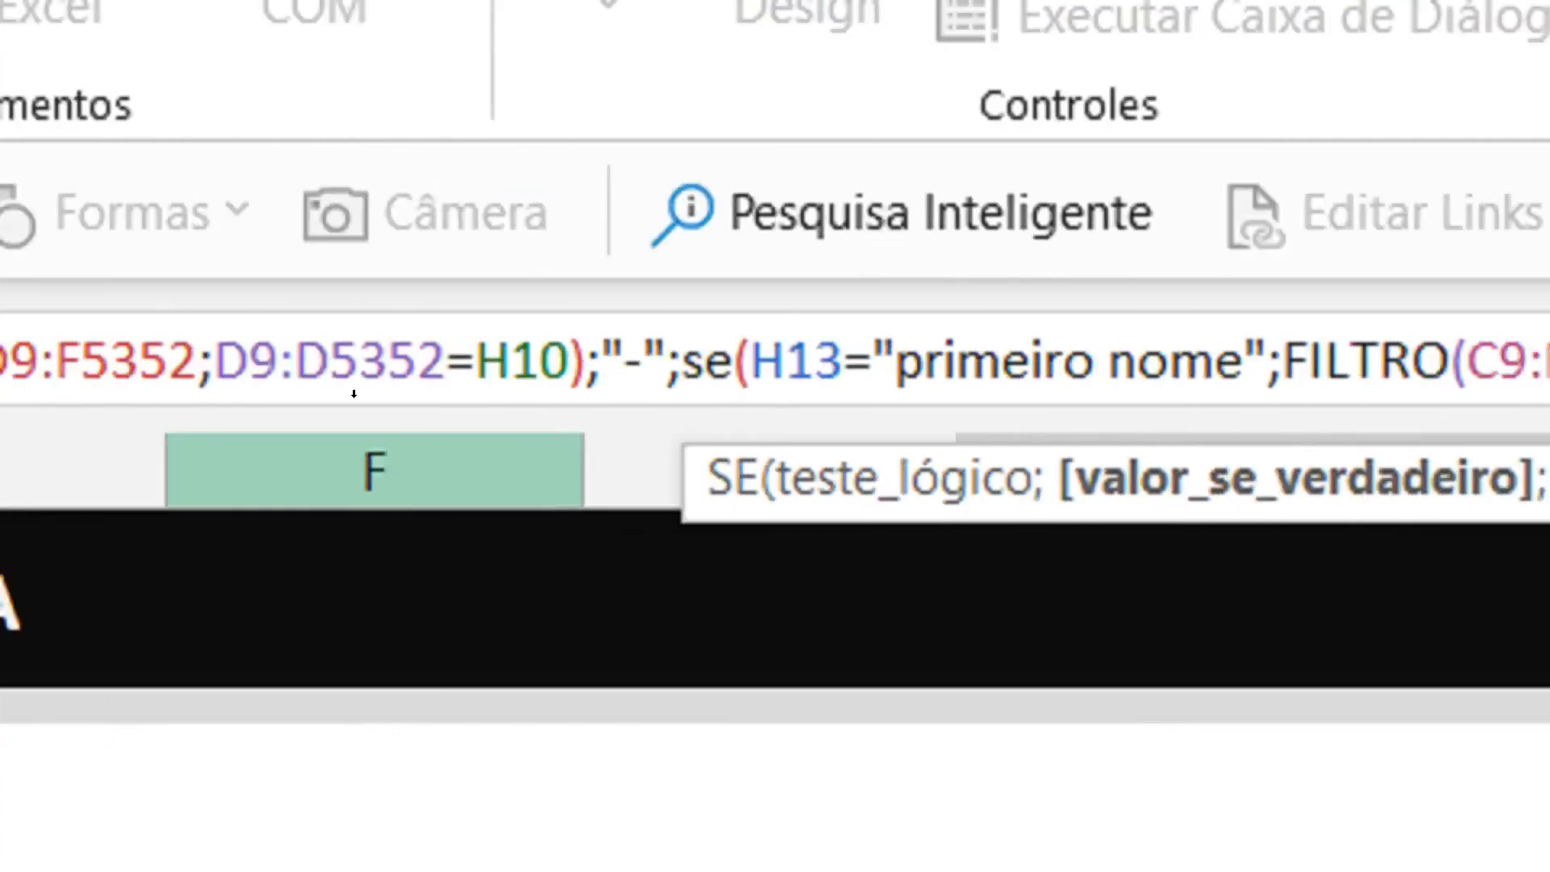
- Move the first FILTRO's closing parenthesis from after H10 to after its "-" argument
left_click(590, 355)
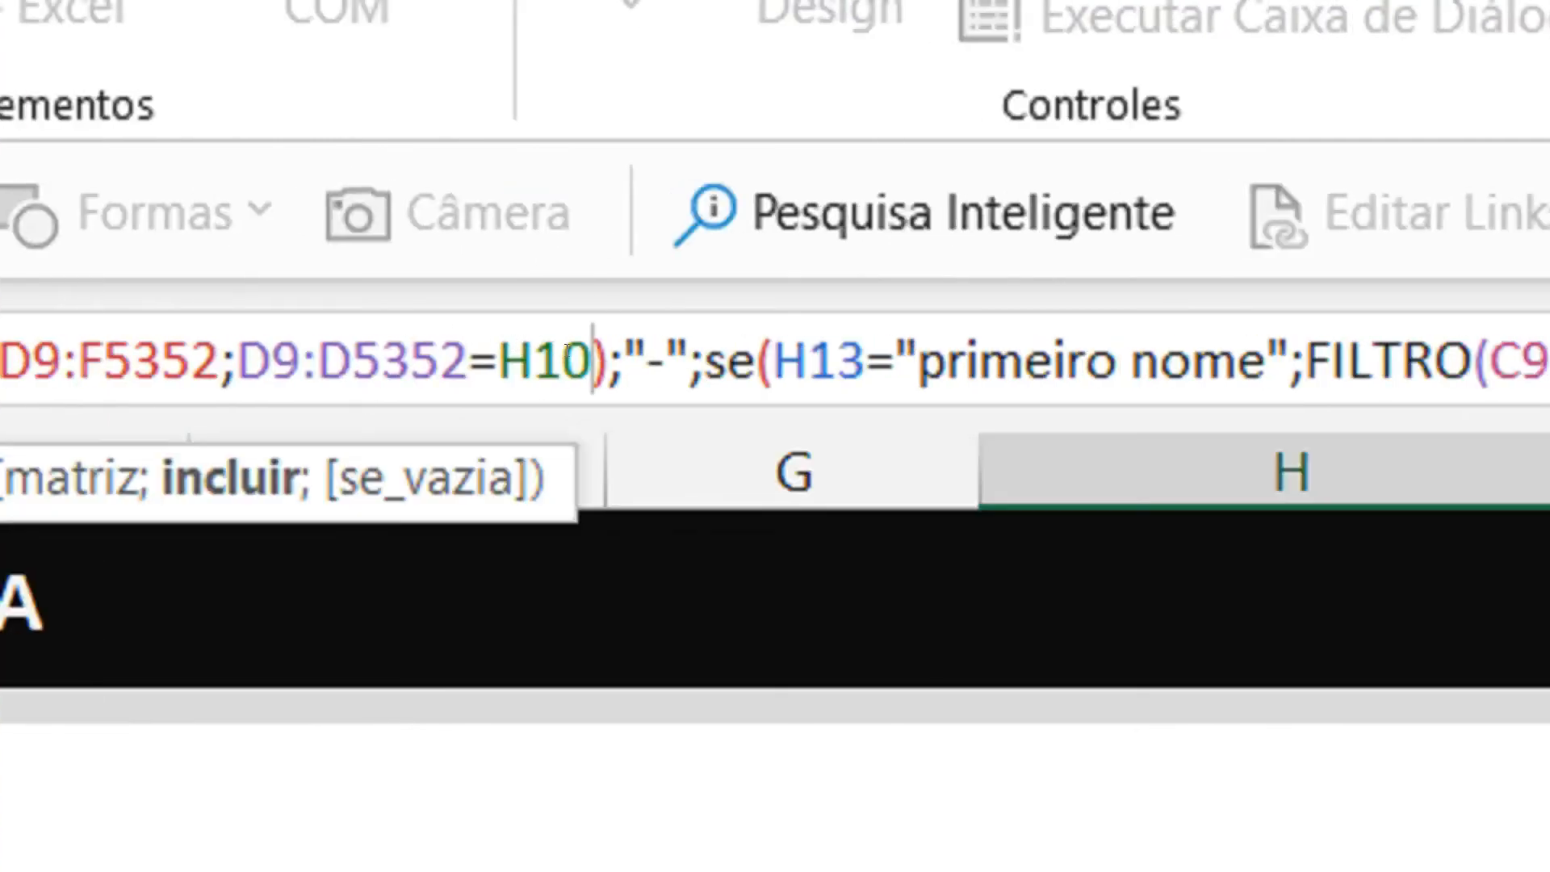
key("Delete")
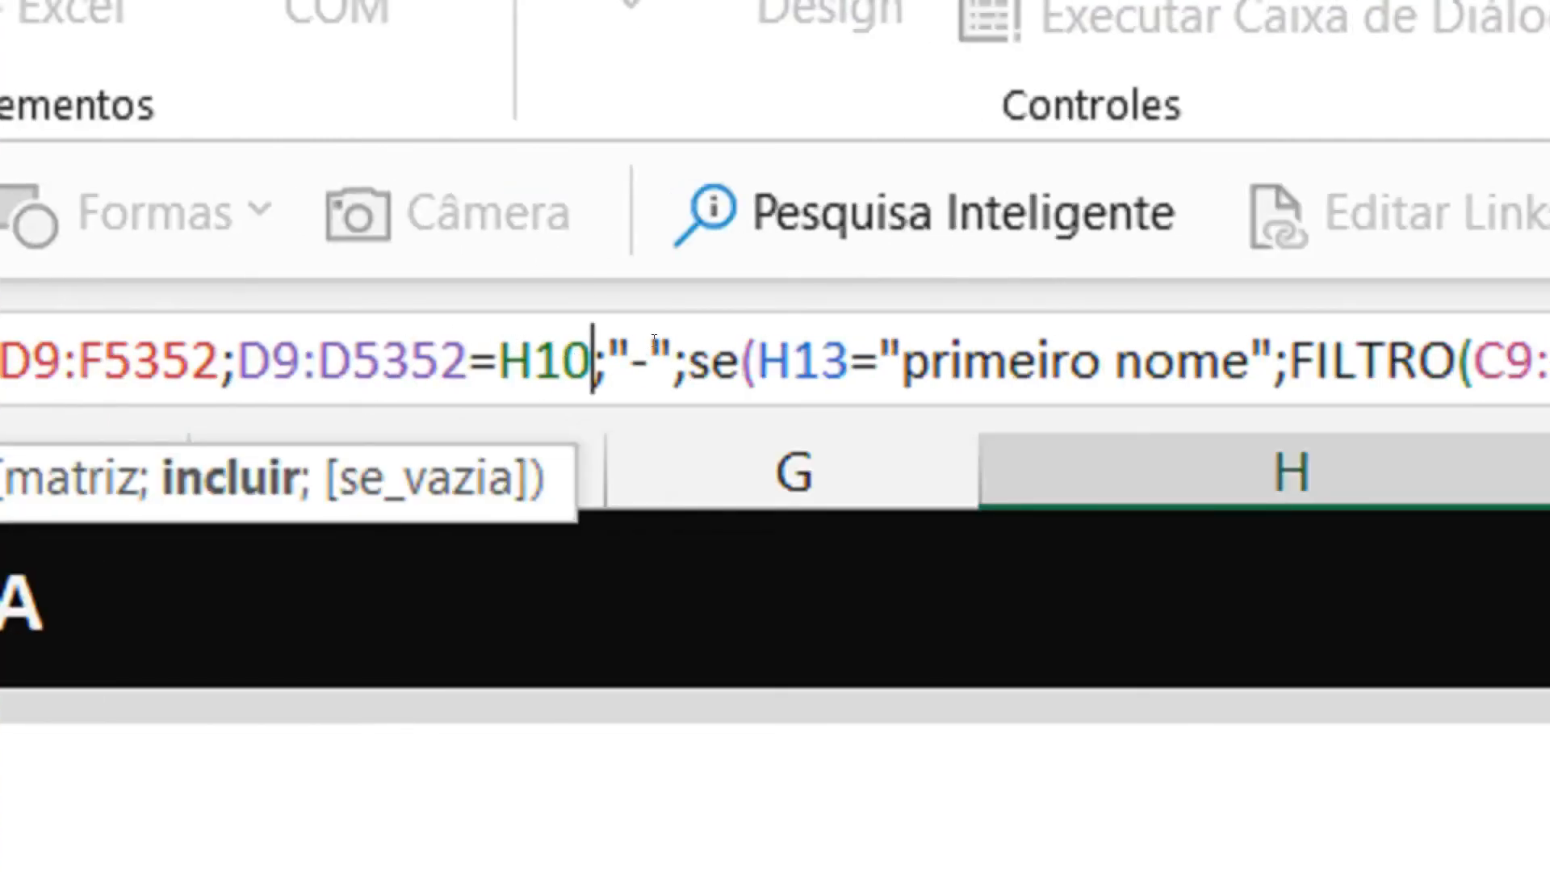
left_click(675, 354)
type(")")
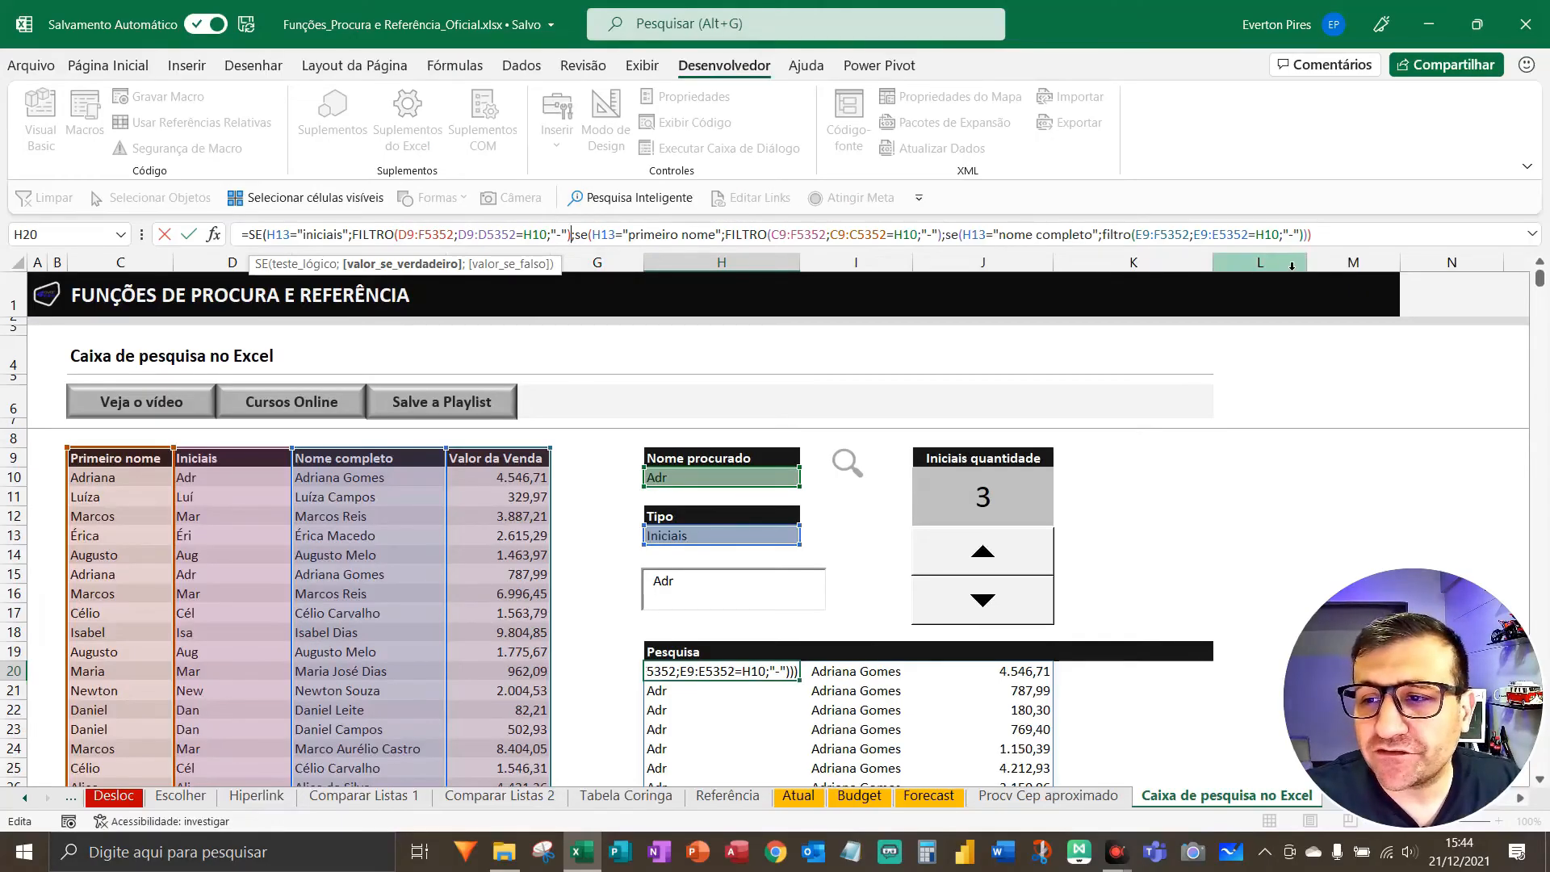
- Add "--" as the third SE's value if false, close all the nested SEs, and enter the formula in H20
left_click(1336, 245)
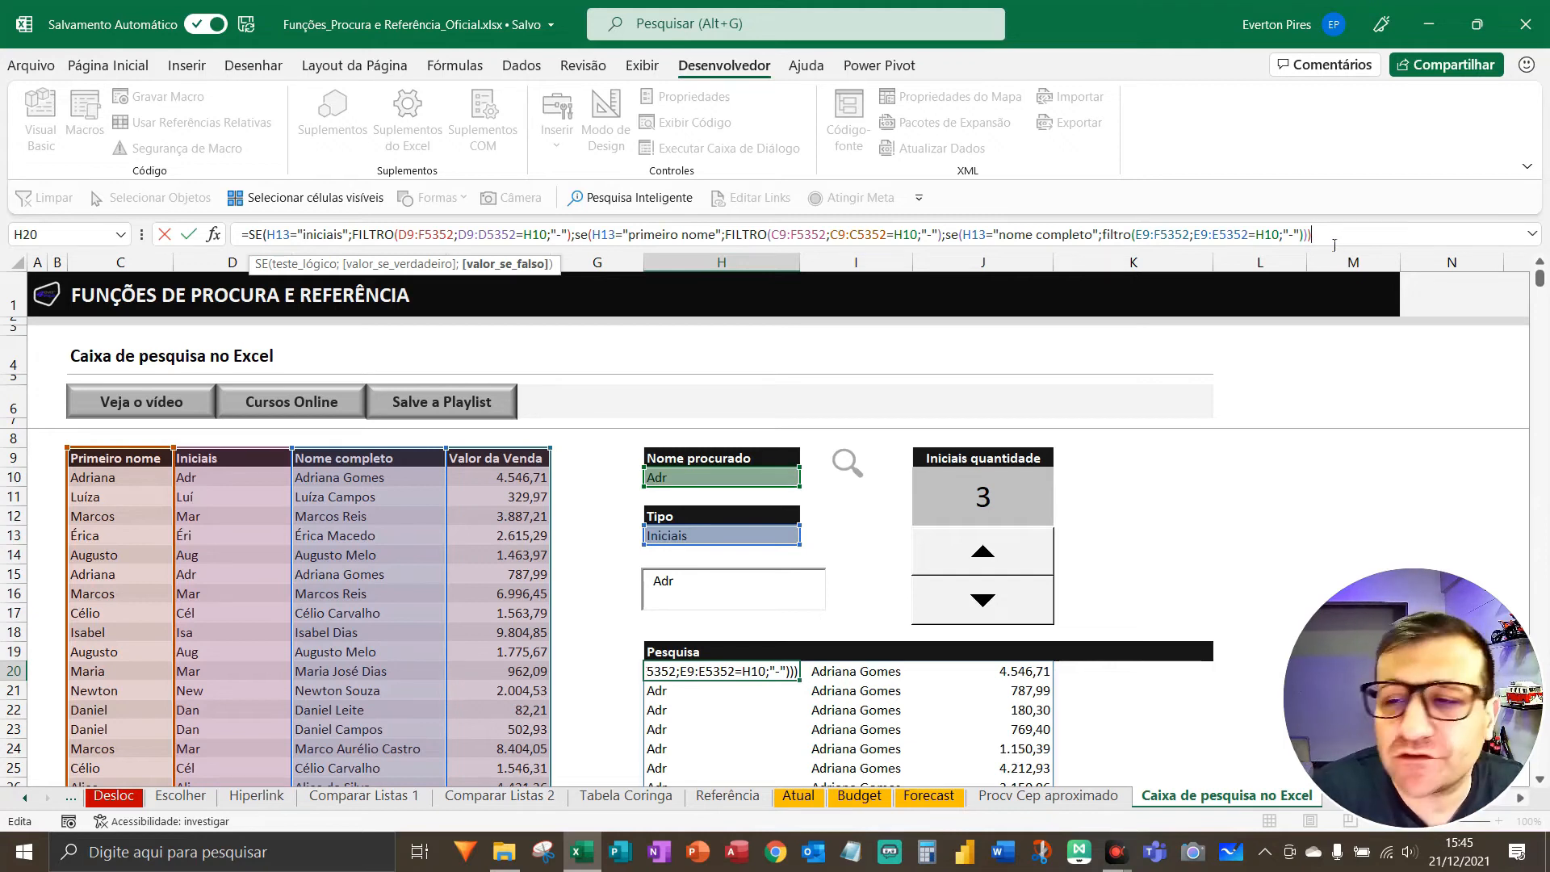
left_click(1313, 248)
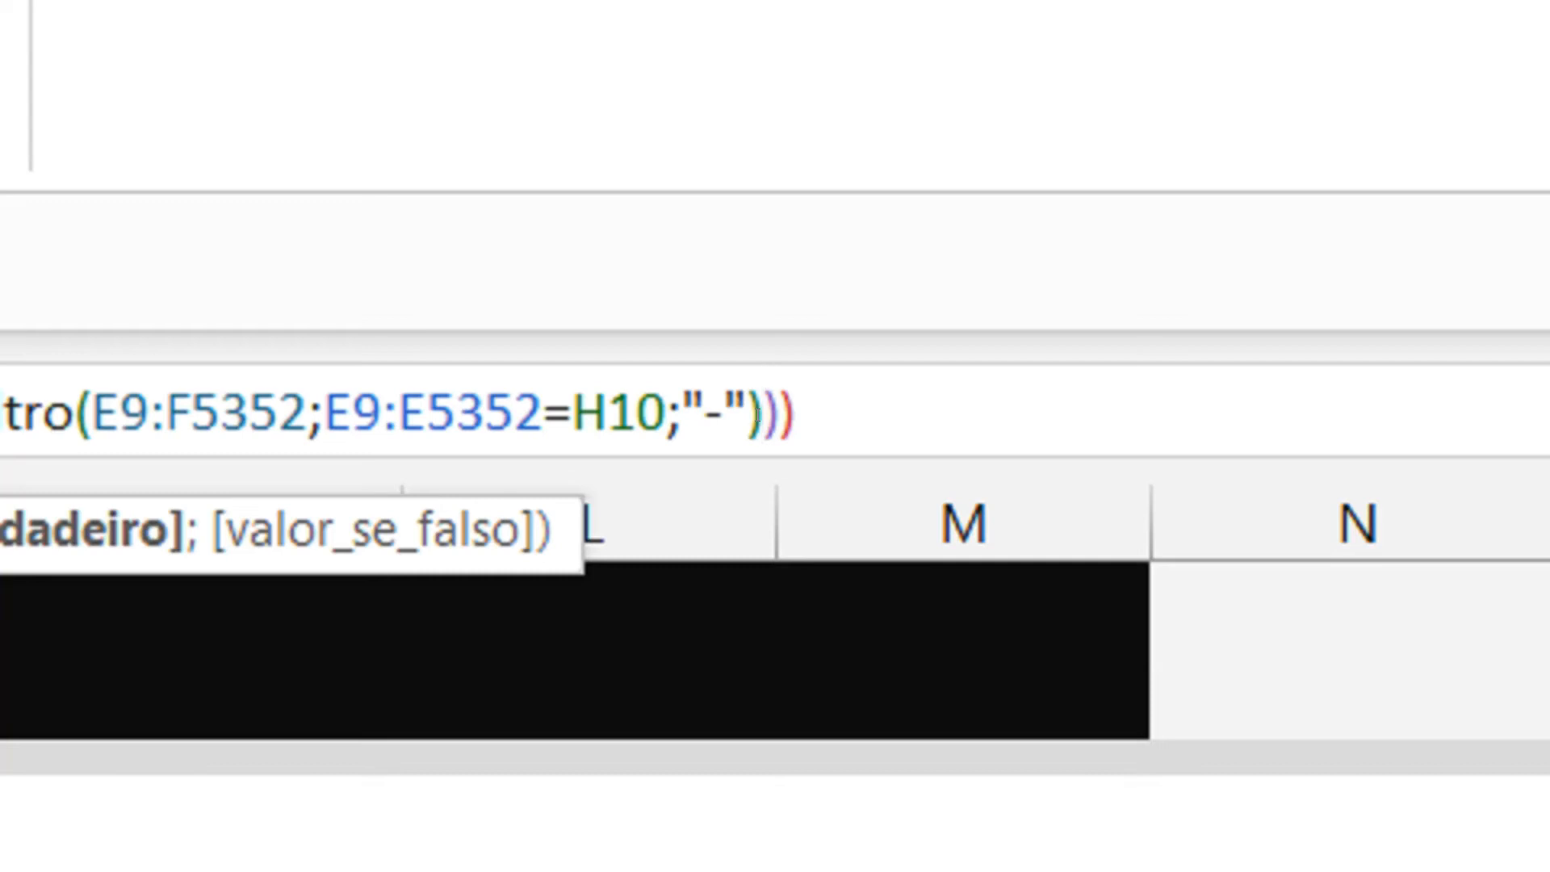
type(";")
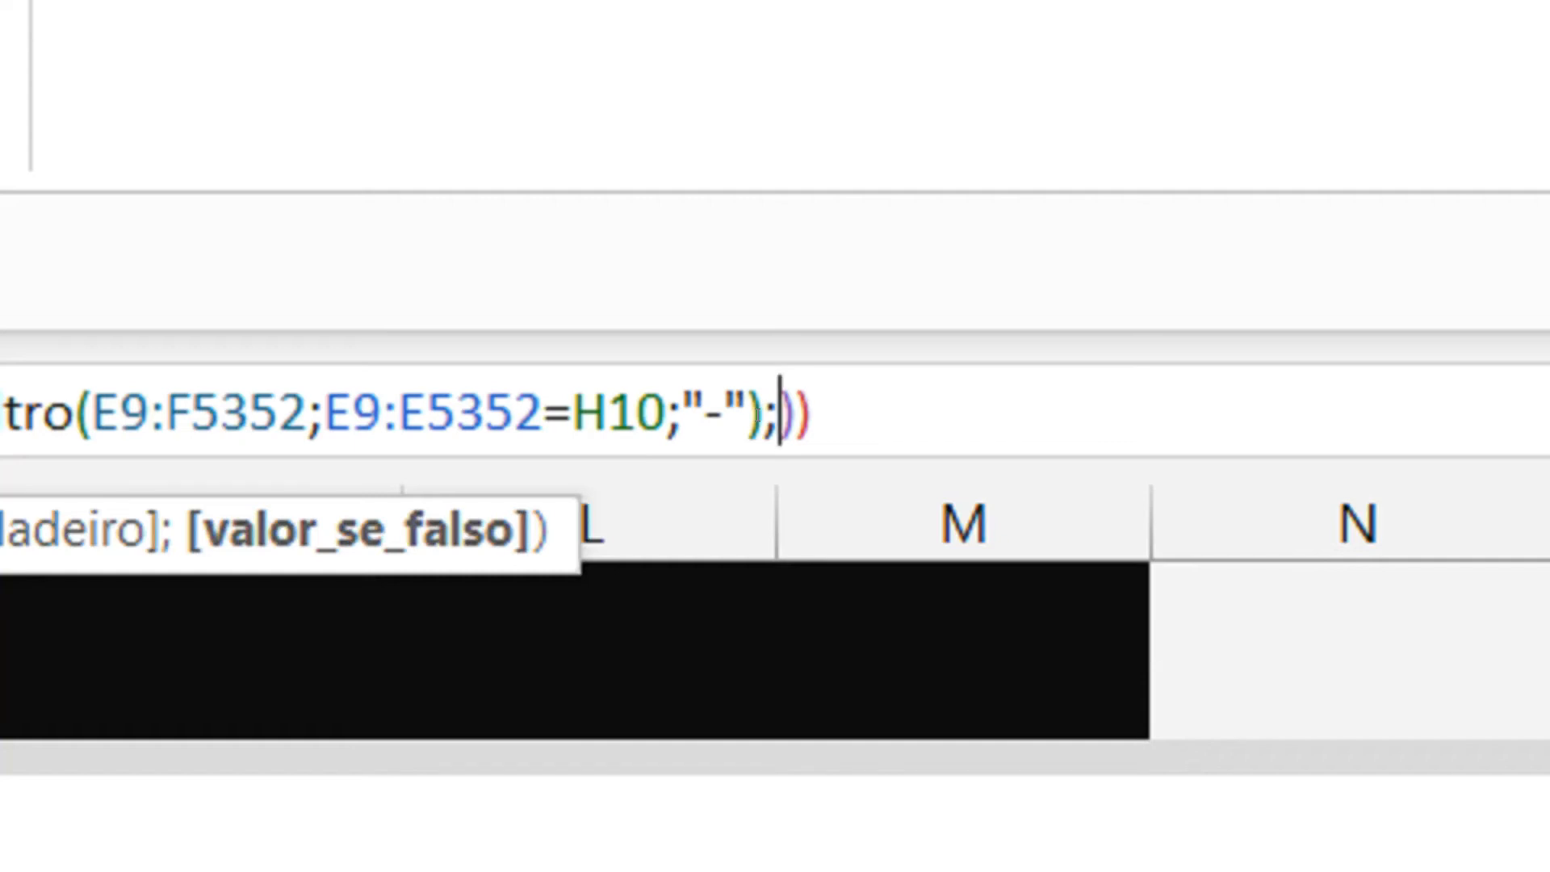
type("\"--")
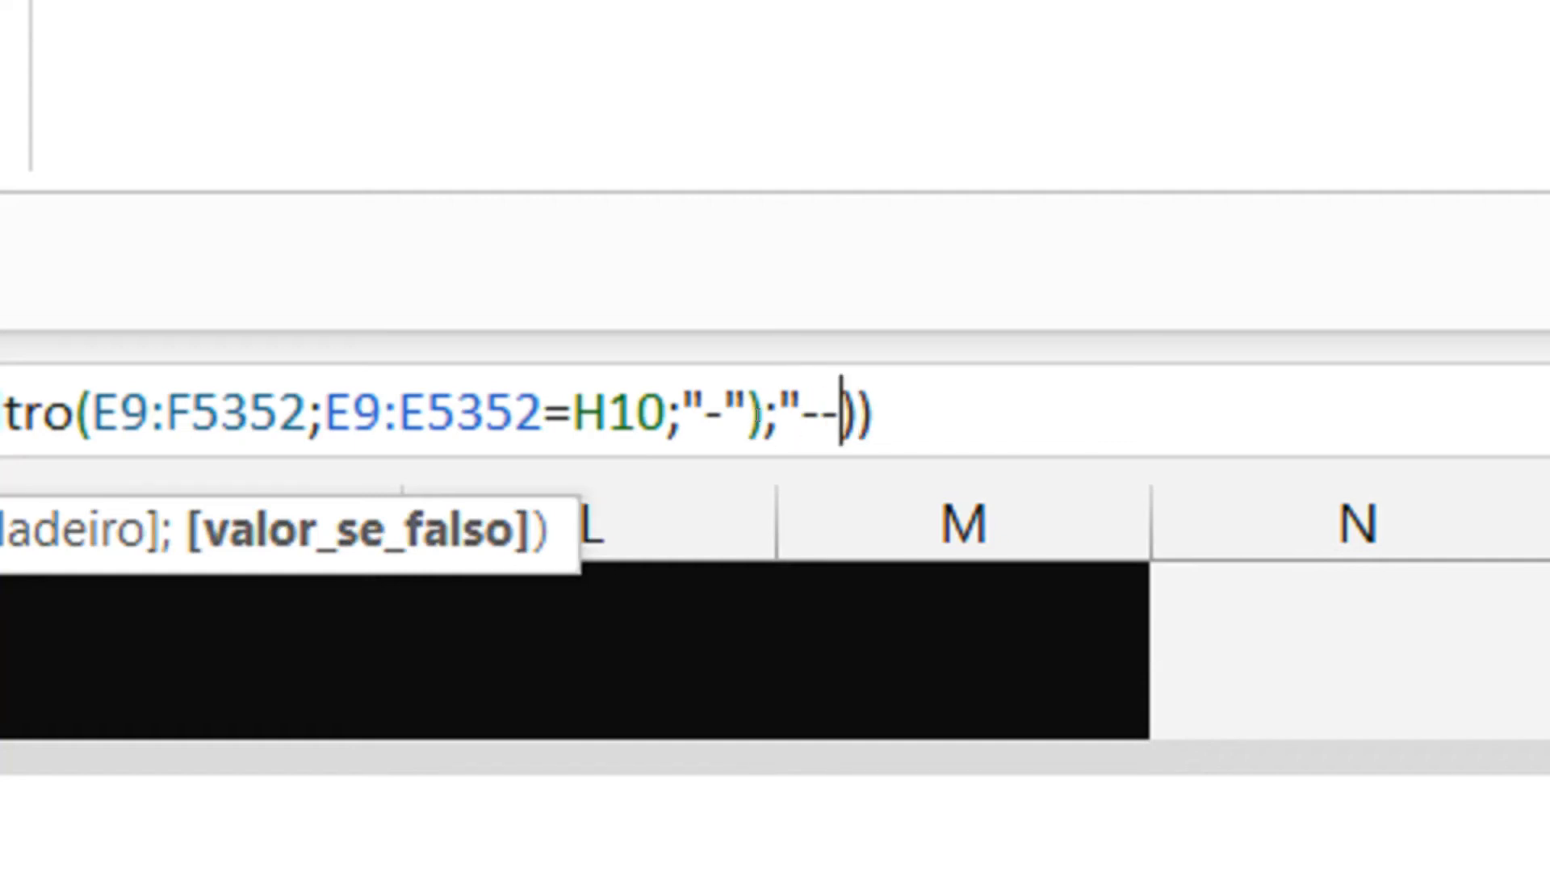
type("\"")
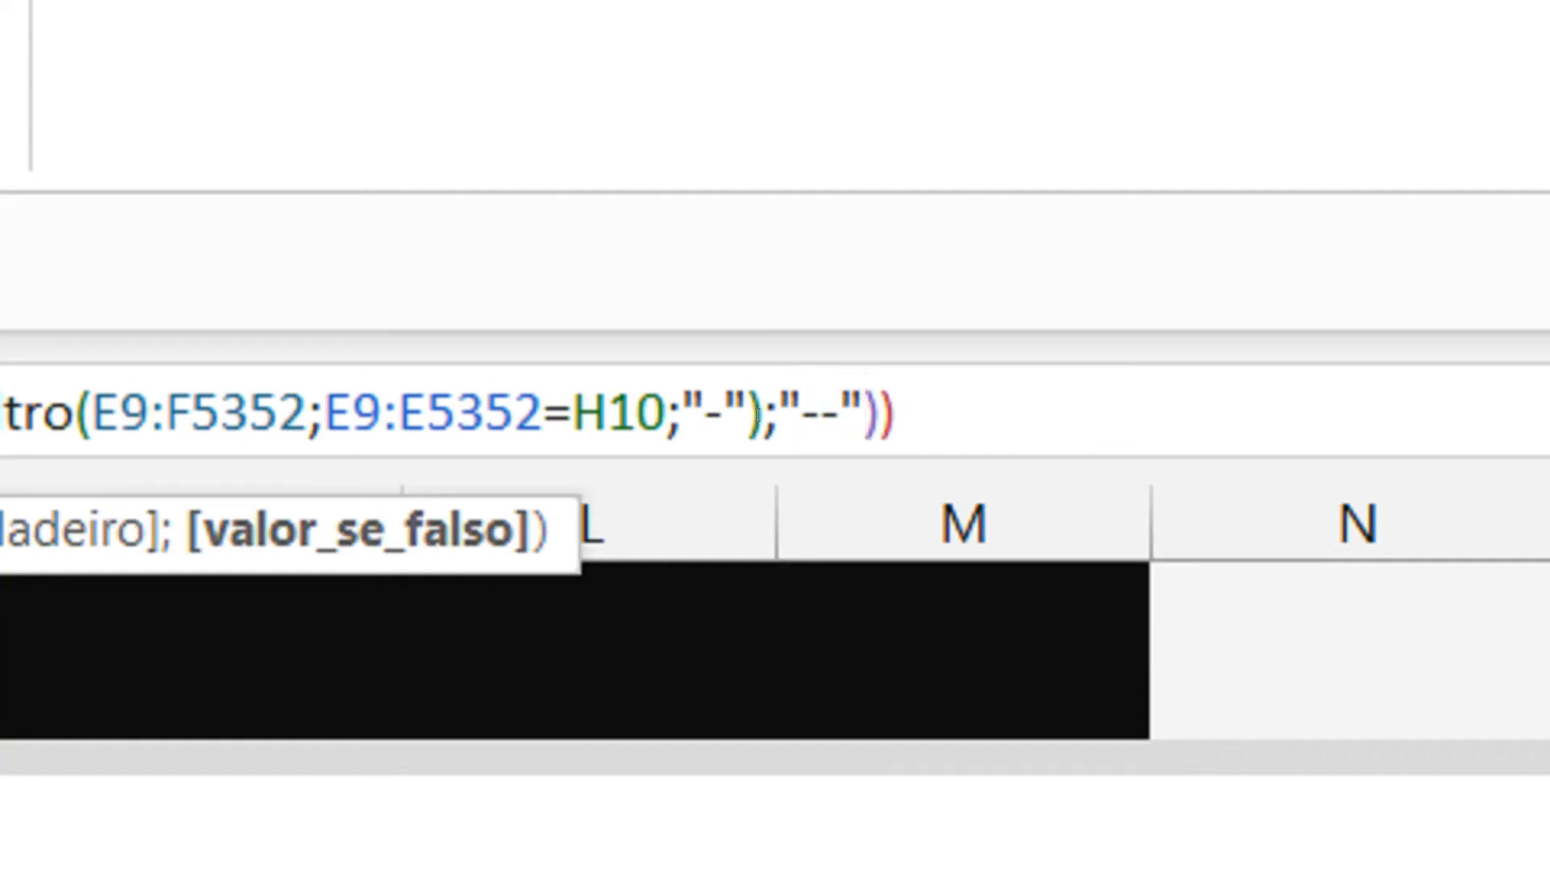
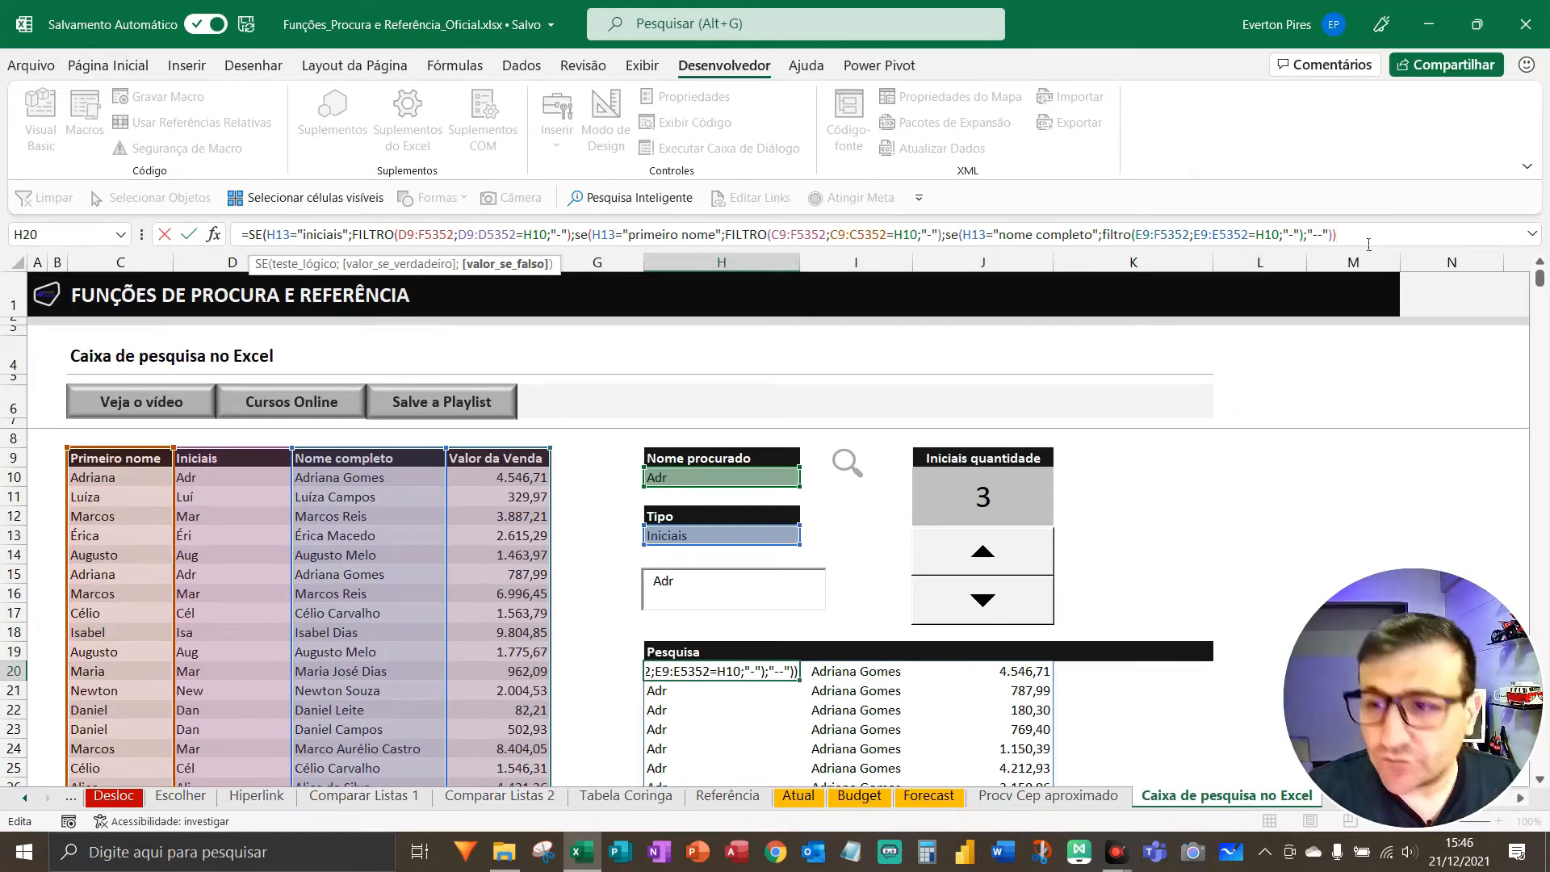
type(")")
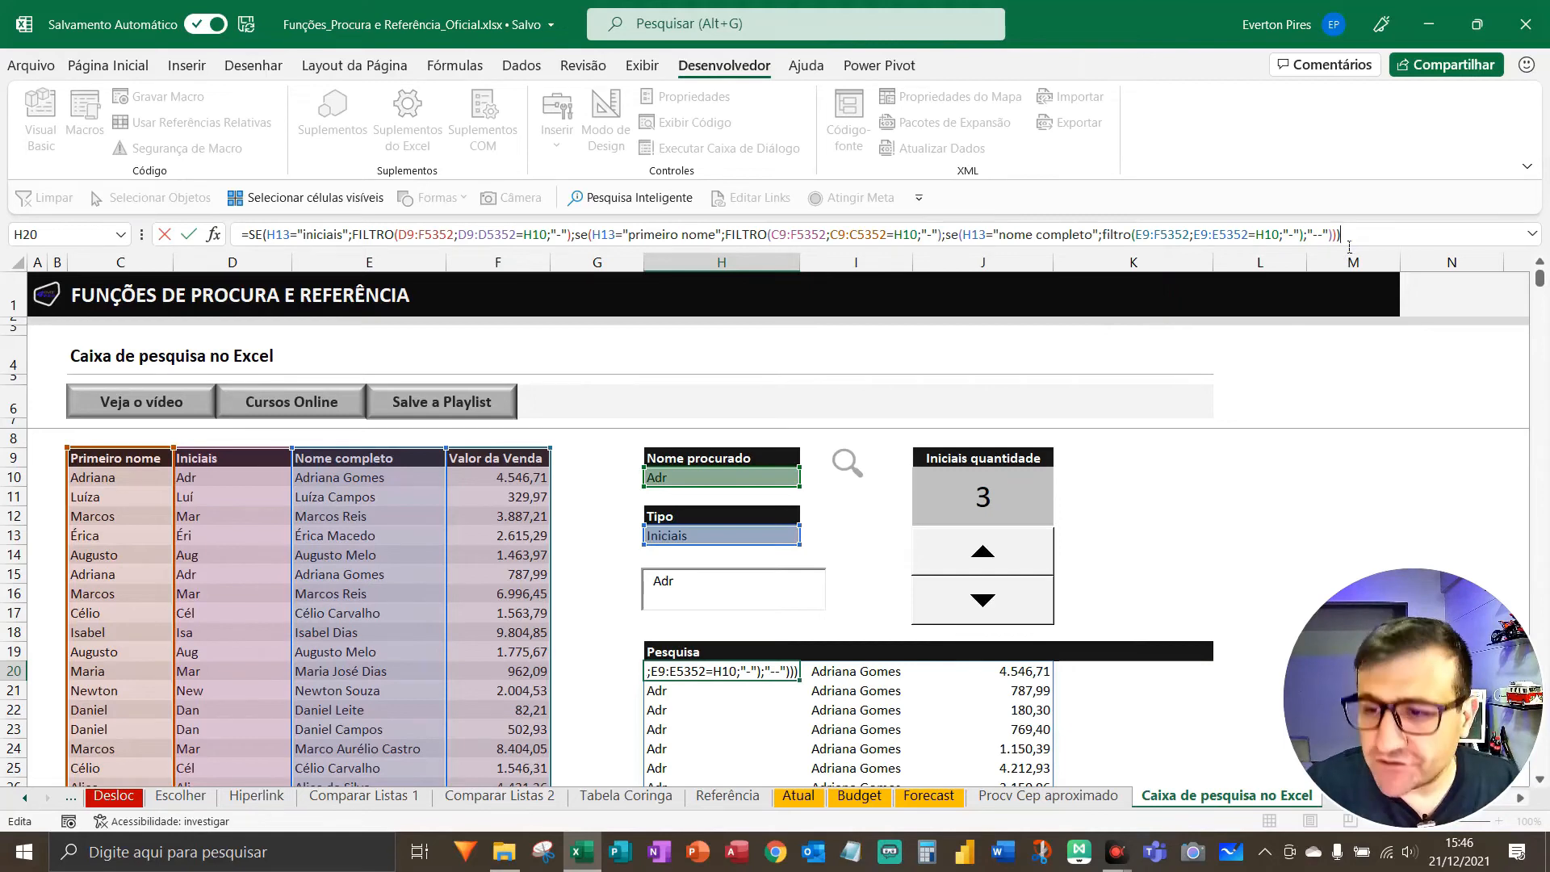
key("Return")
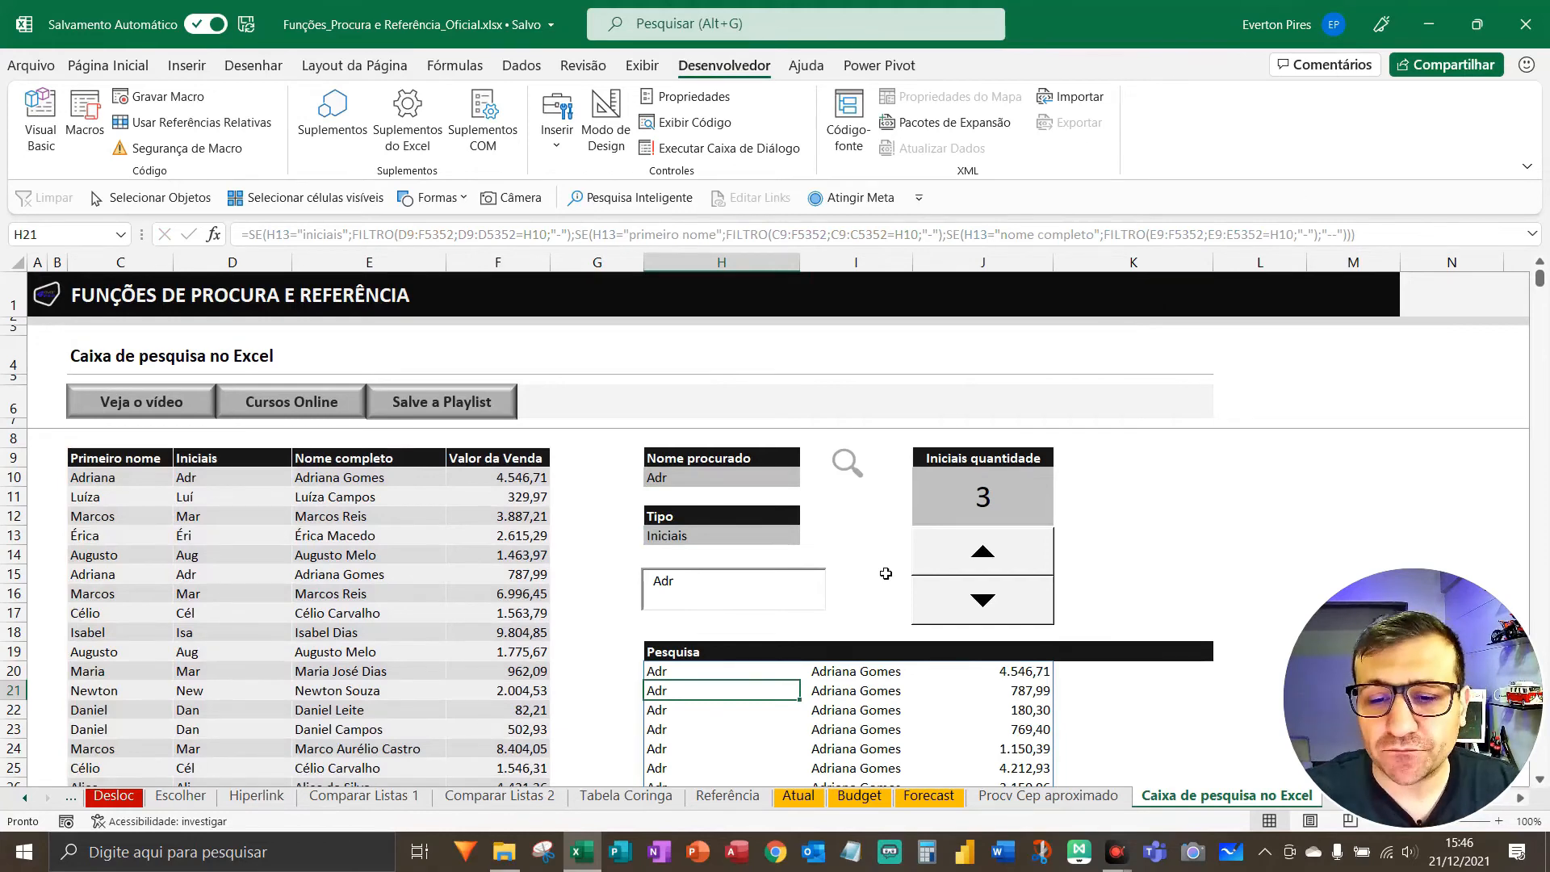
- Choose Iniciais from the Tipo list in H13 to test the search by initials
left_click(720, 538)
key("F5")
left_click(808, 536)
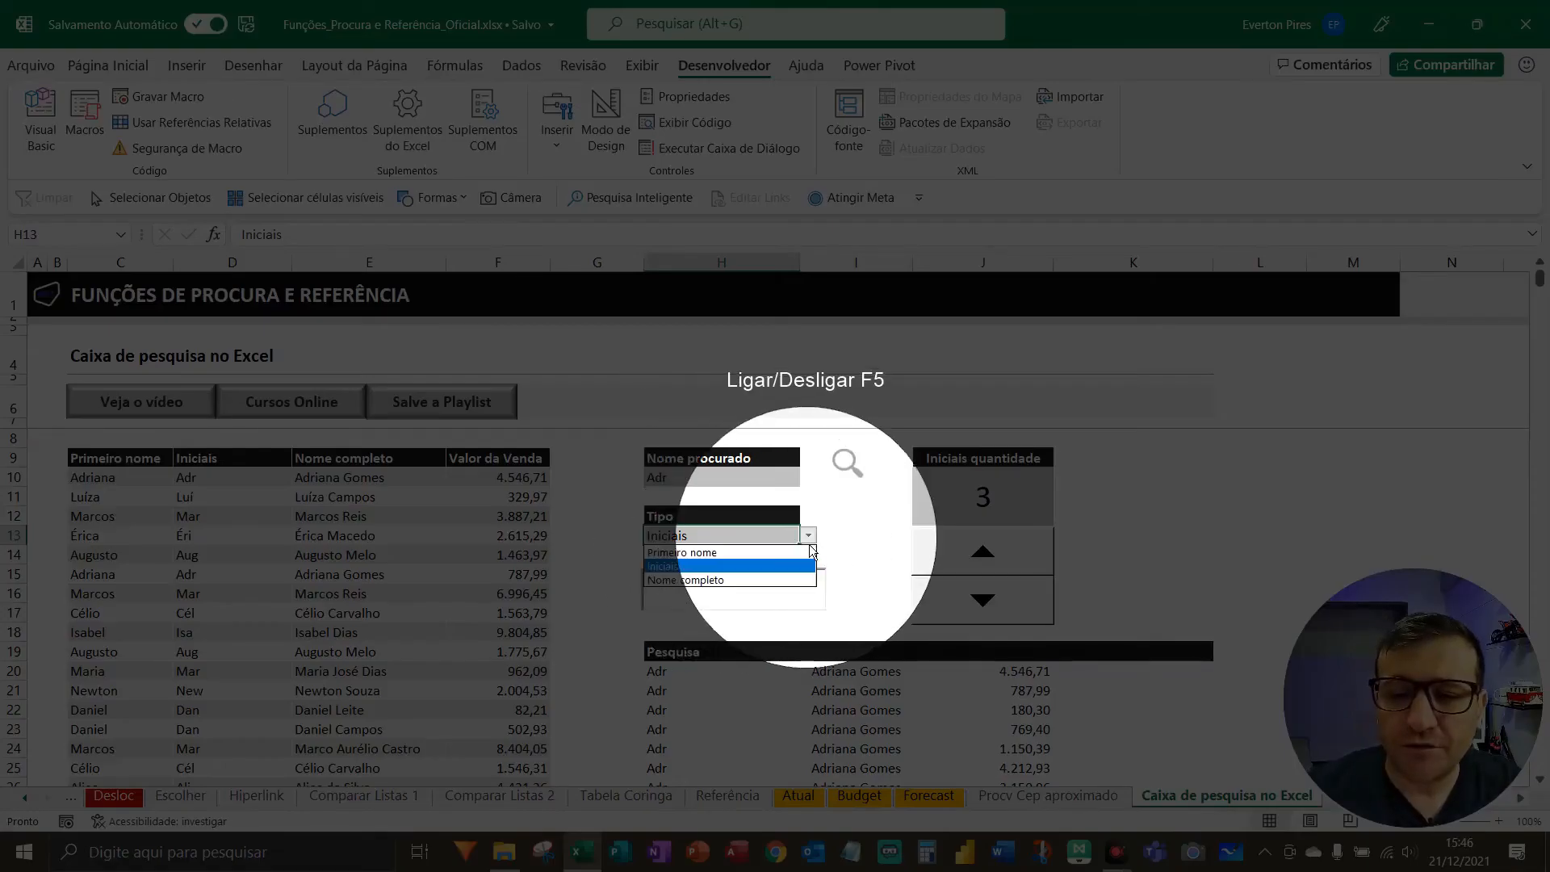
left_click(709, 556)
key("F5")
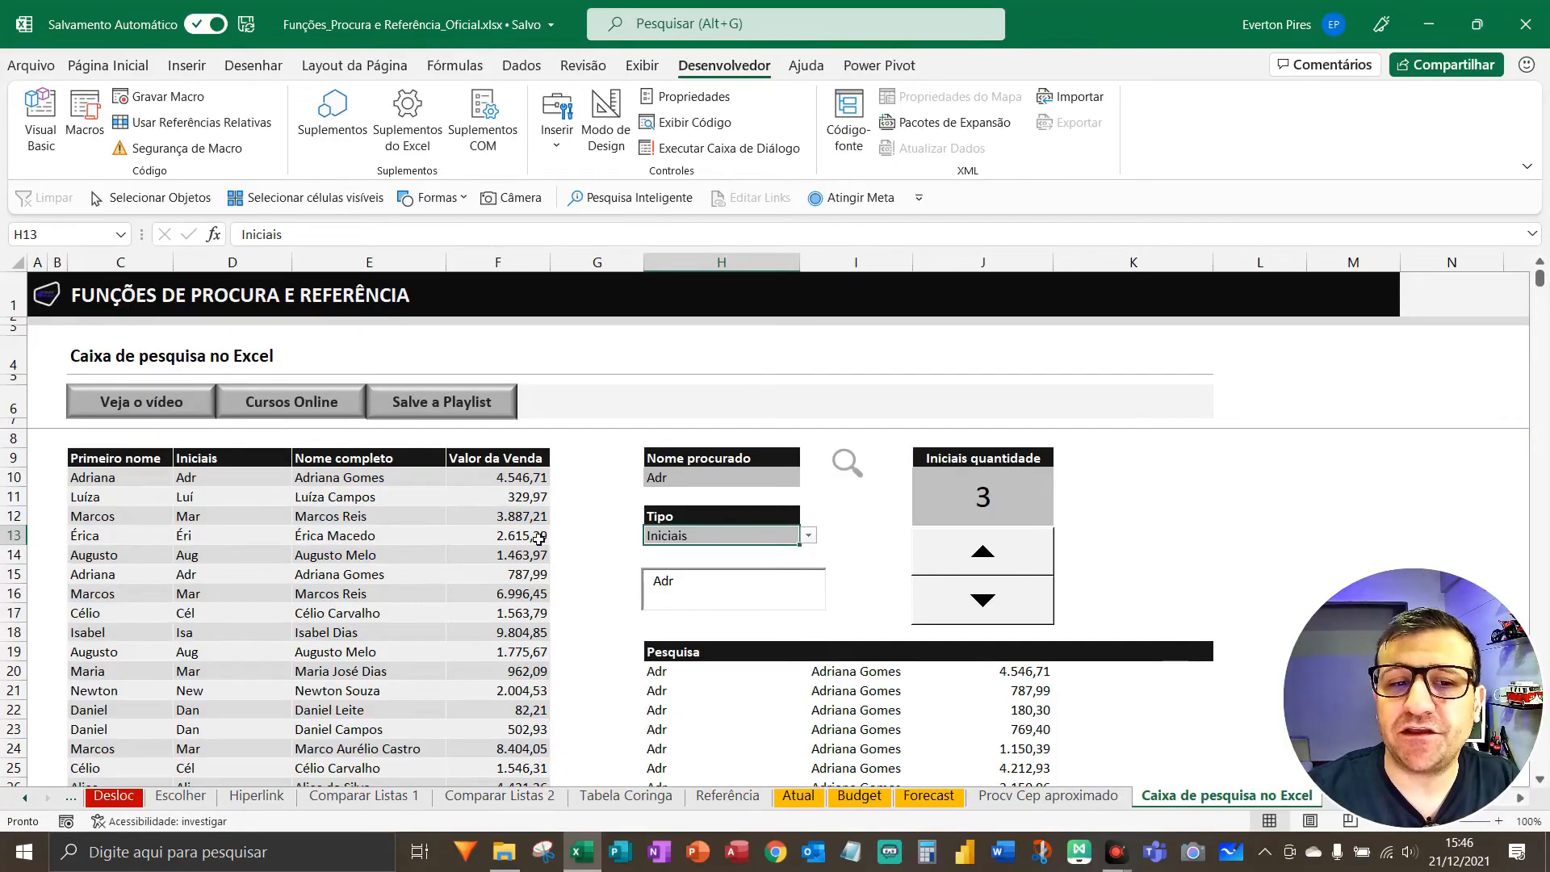
key("F5")
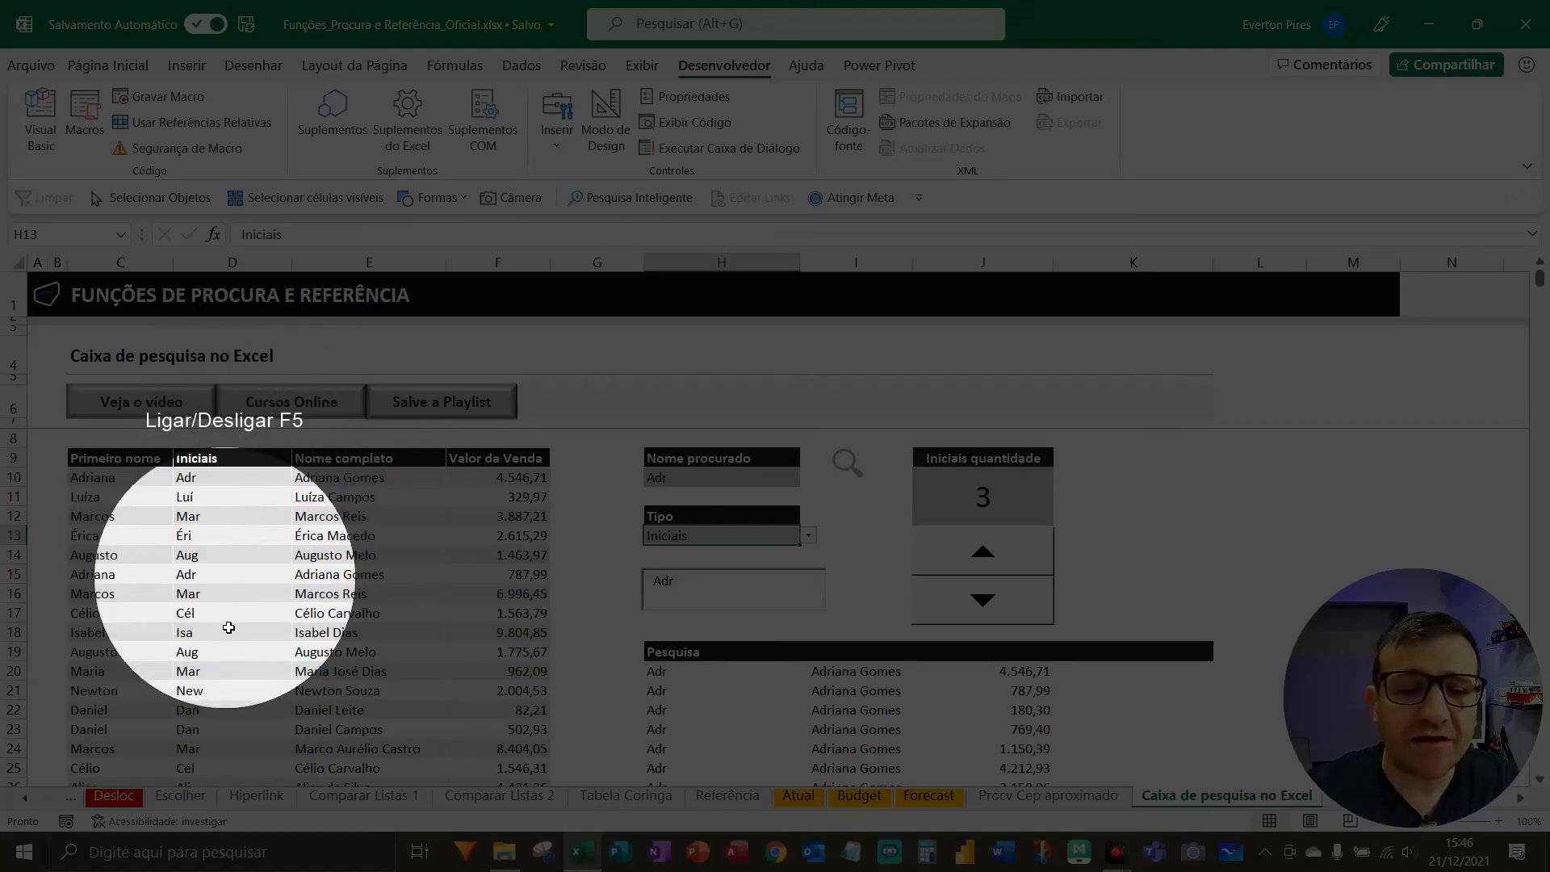
key("F5")
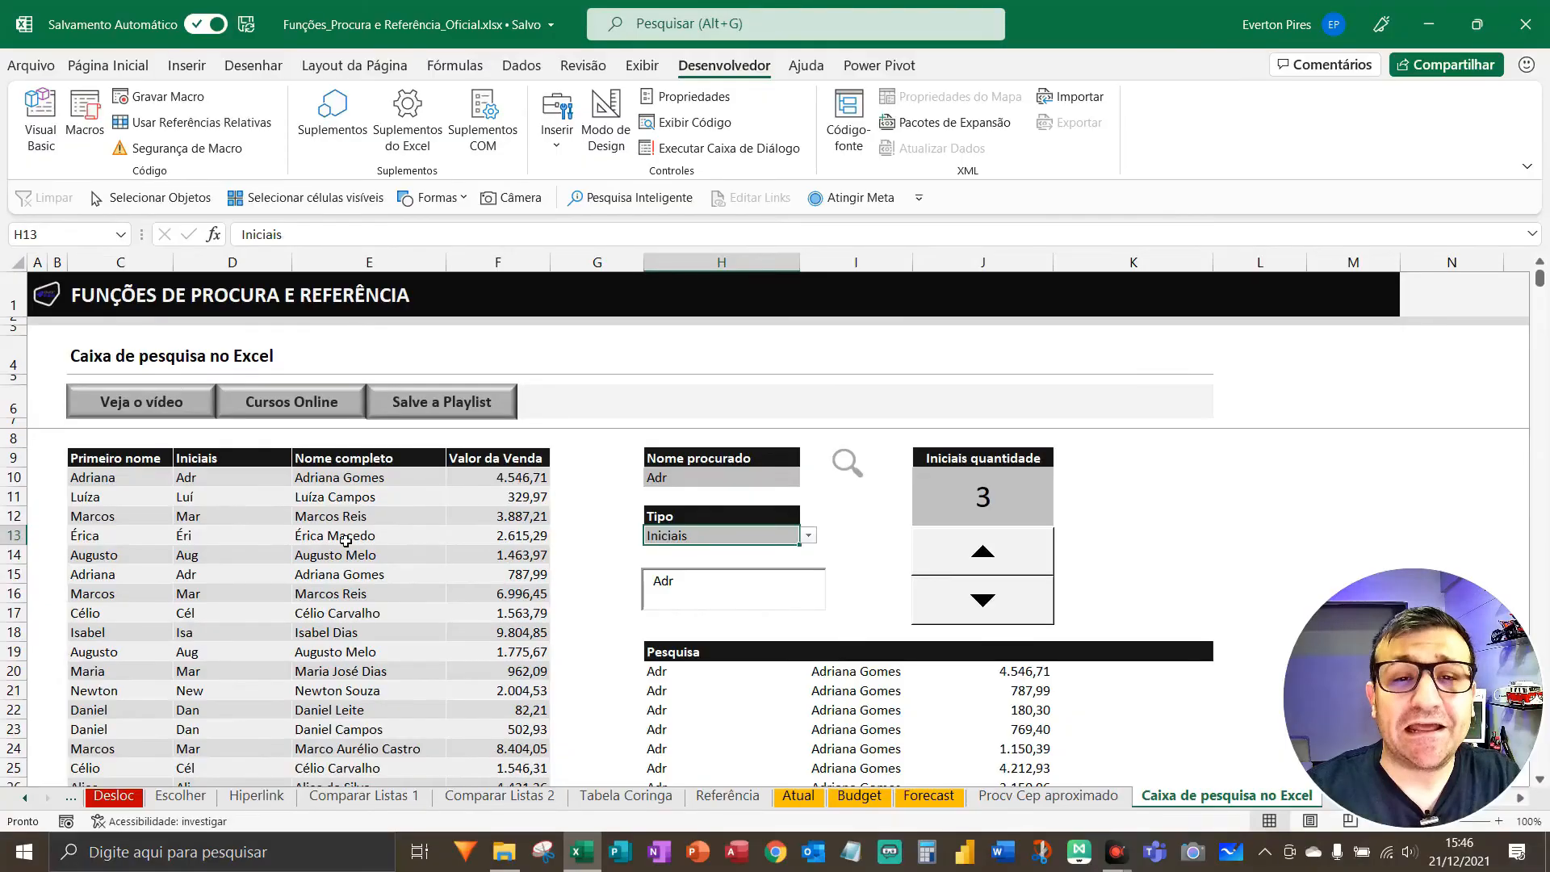
- Lower Iniciais quantidade to 2 and search for "is" in the linked text box
key("F5")
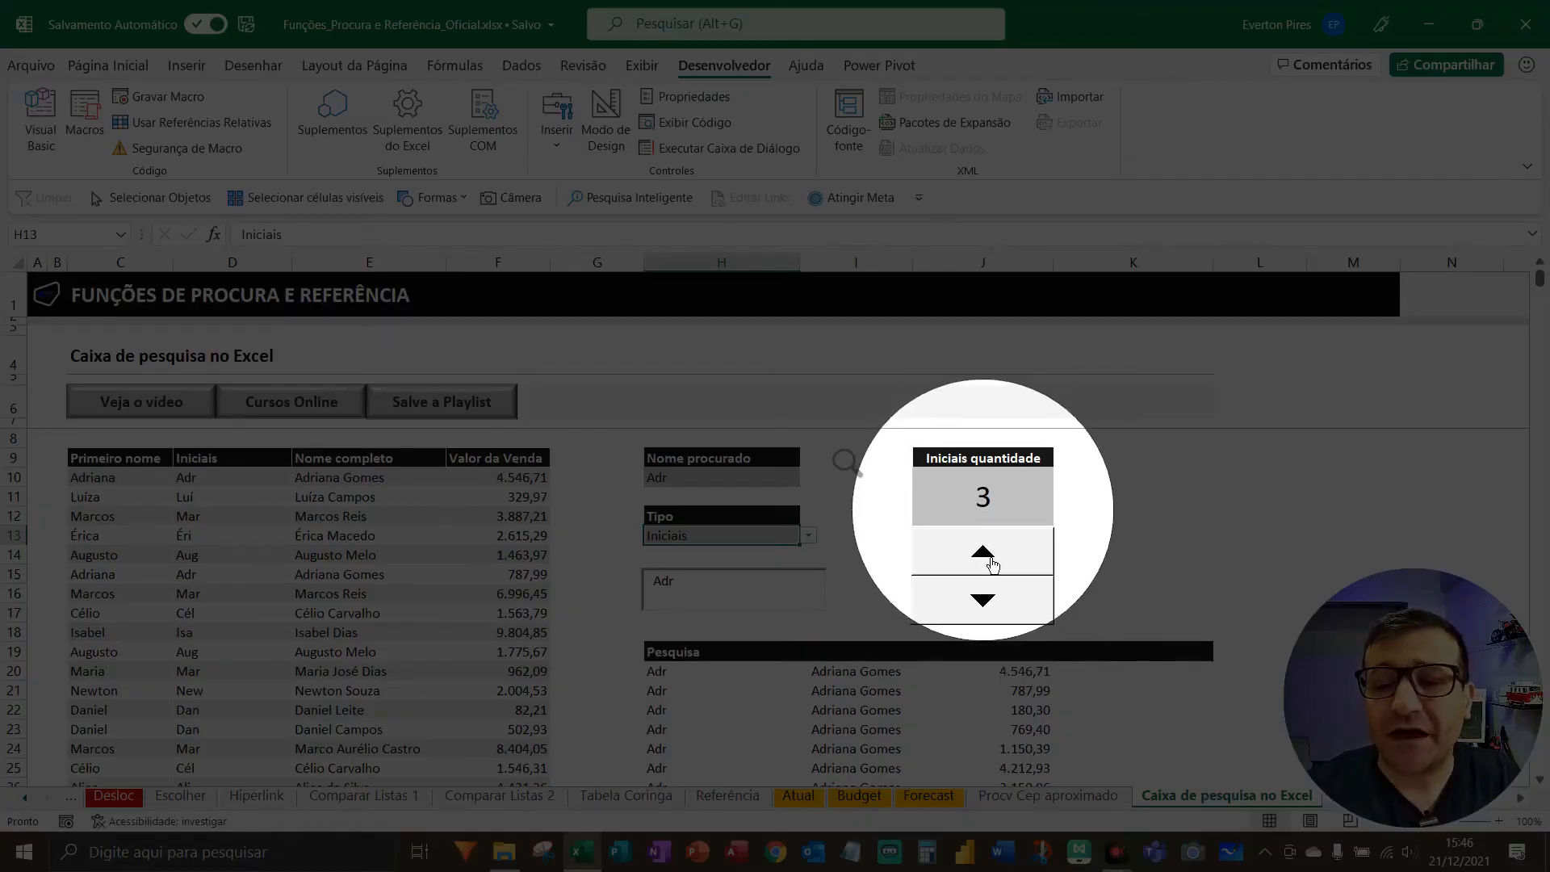
left_click(991, 600)
key("F5")
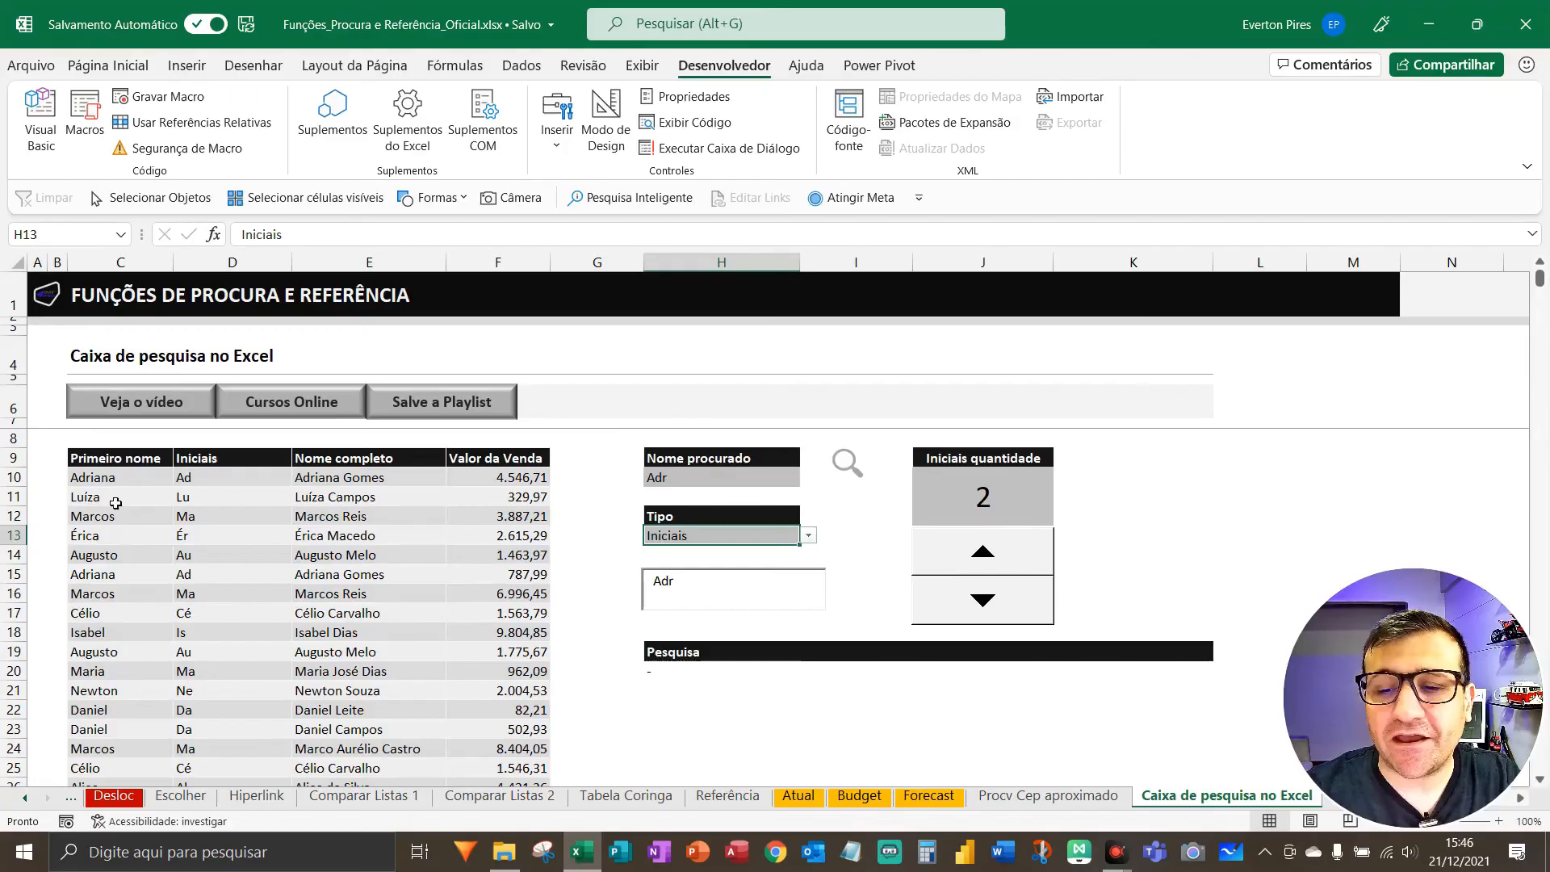
key("F5")
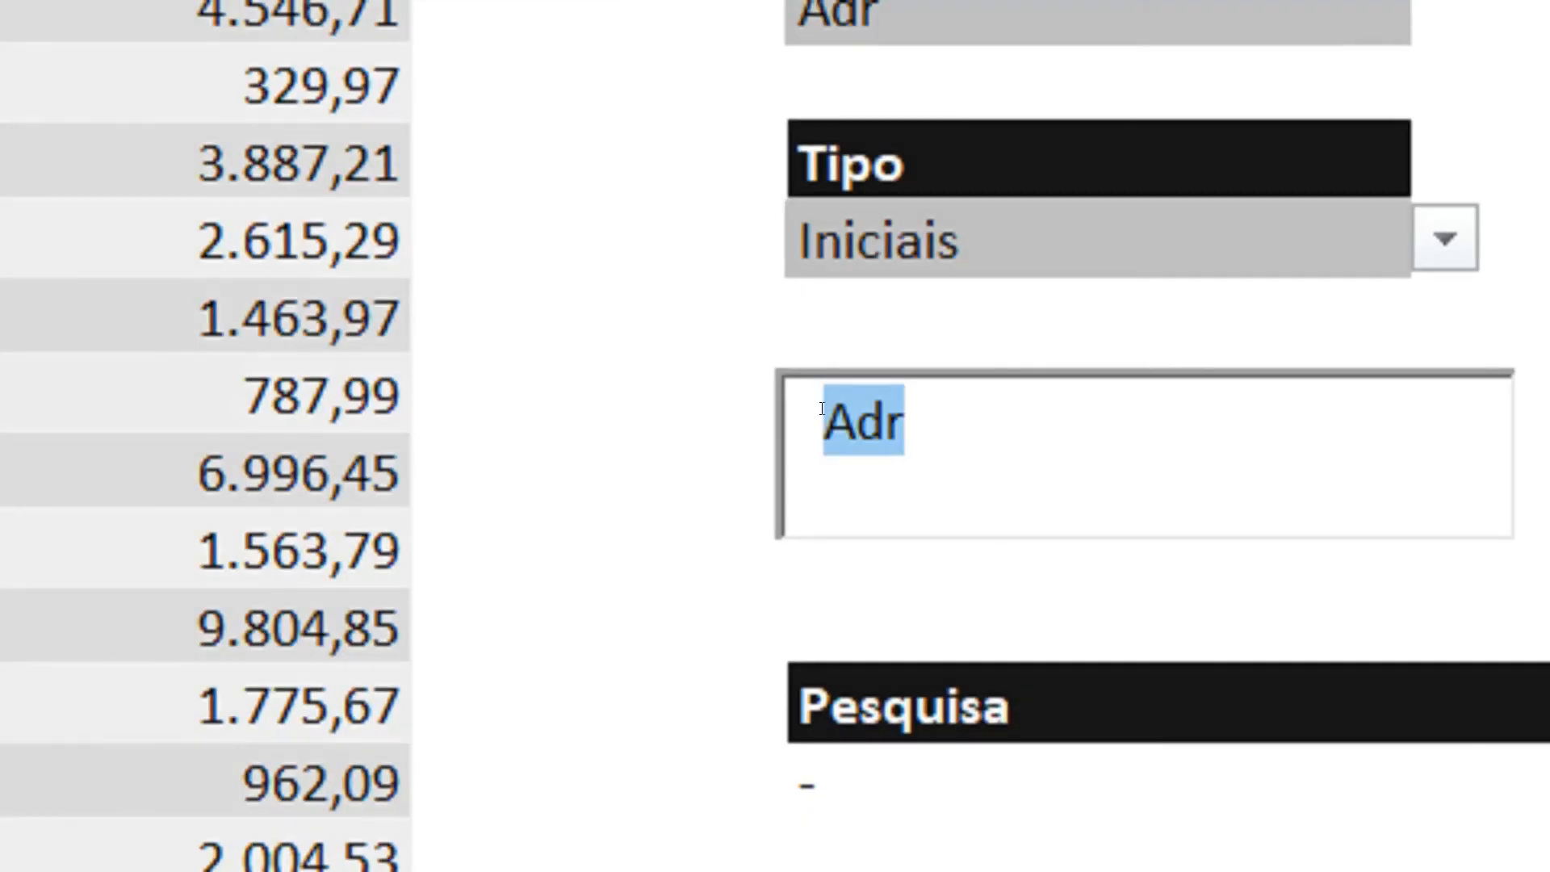
type("is")
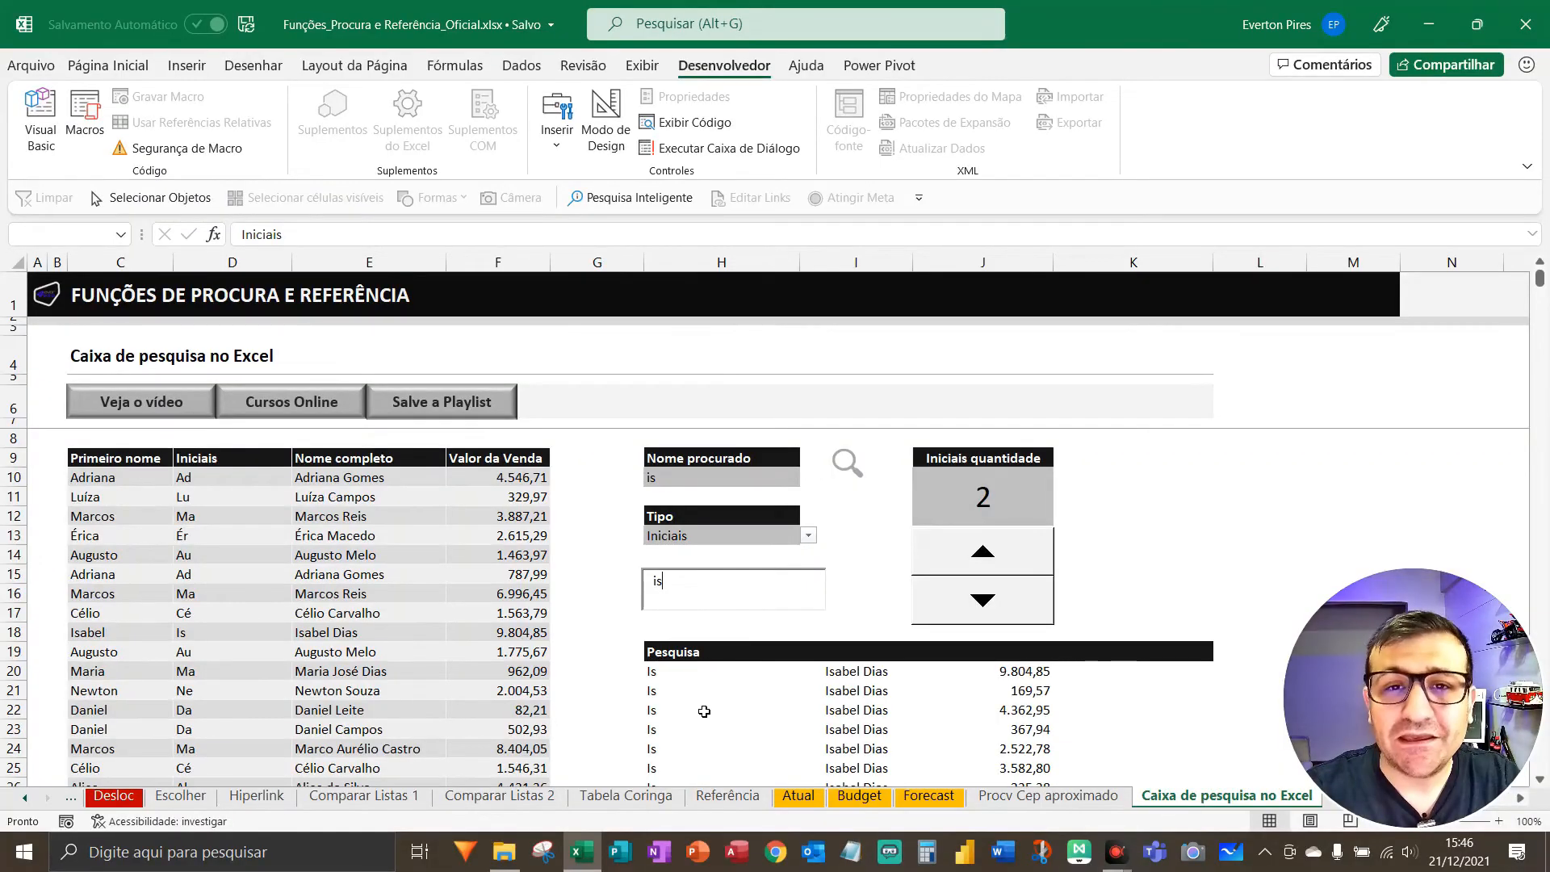
key("F5")
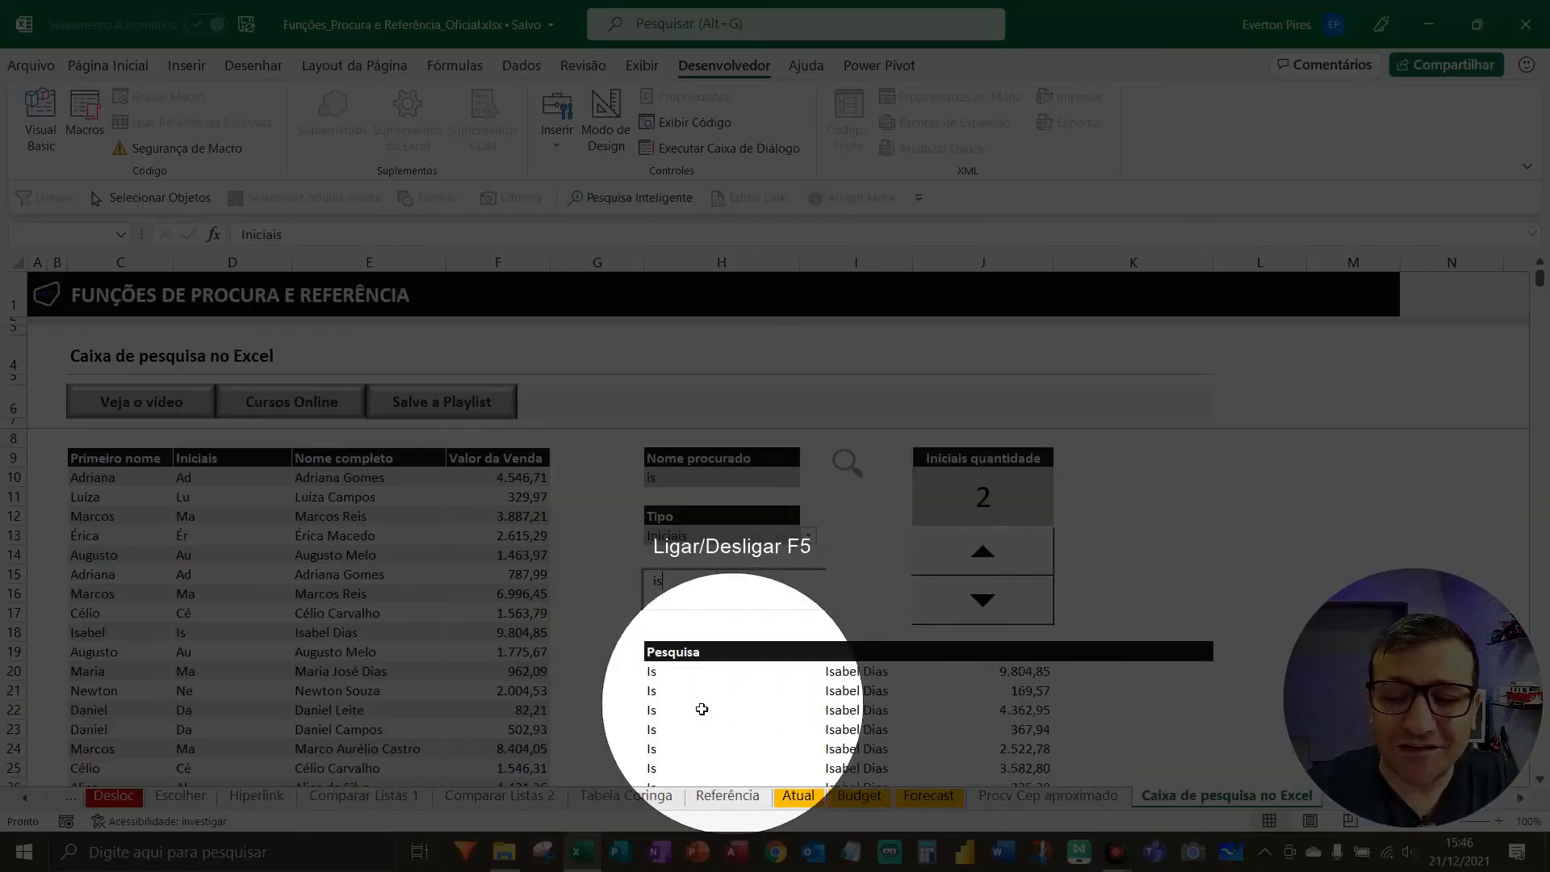
key("F5")
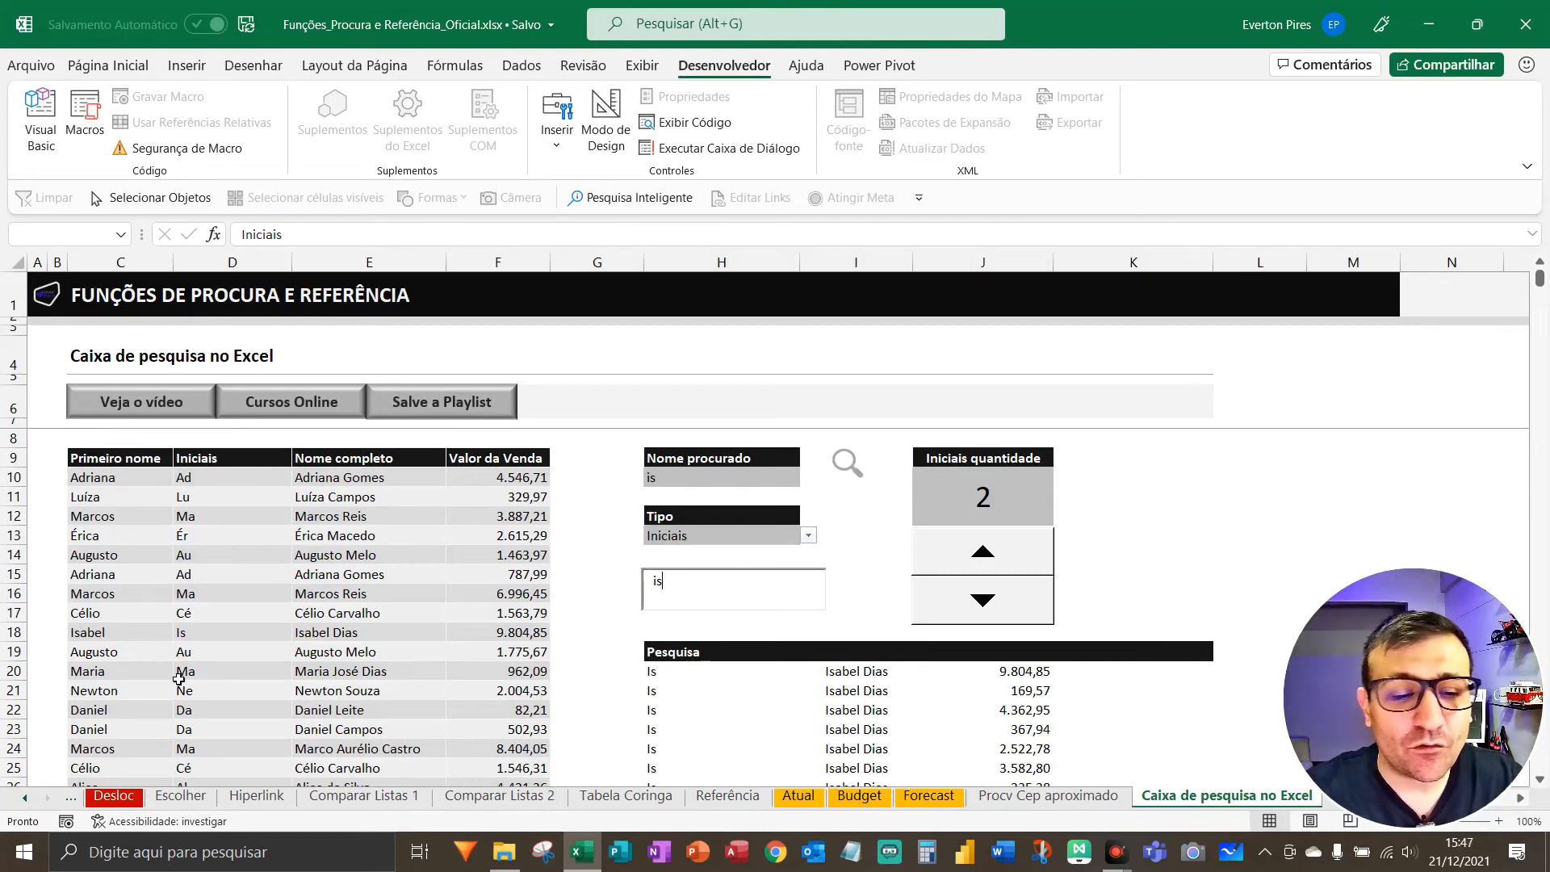
key("F5")
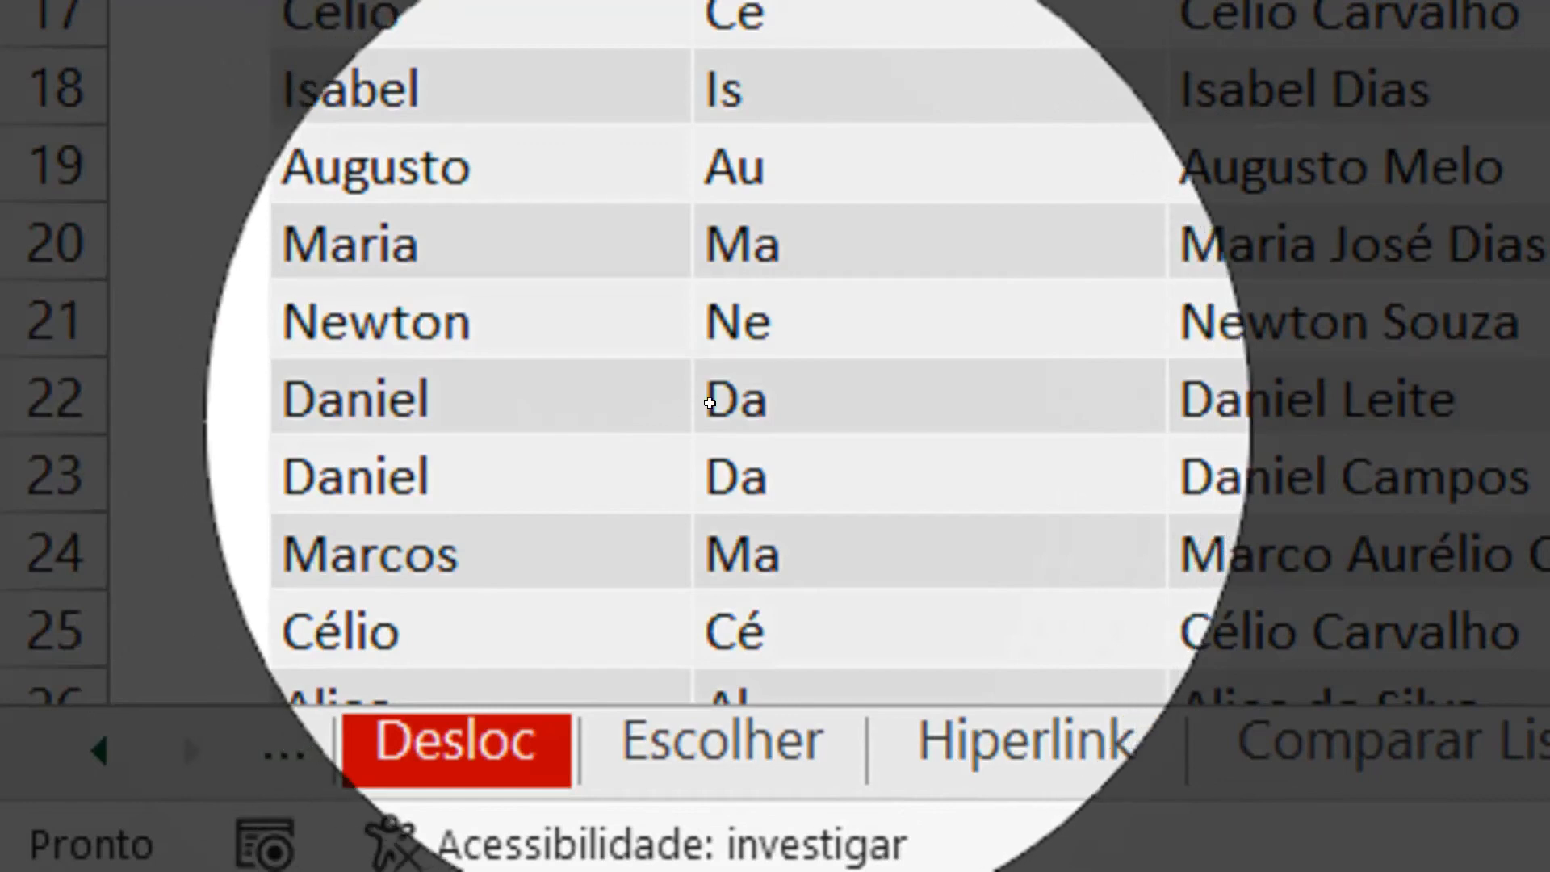
key("F5")
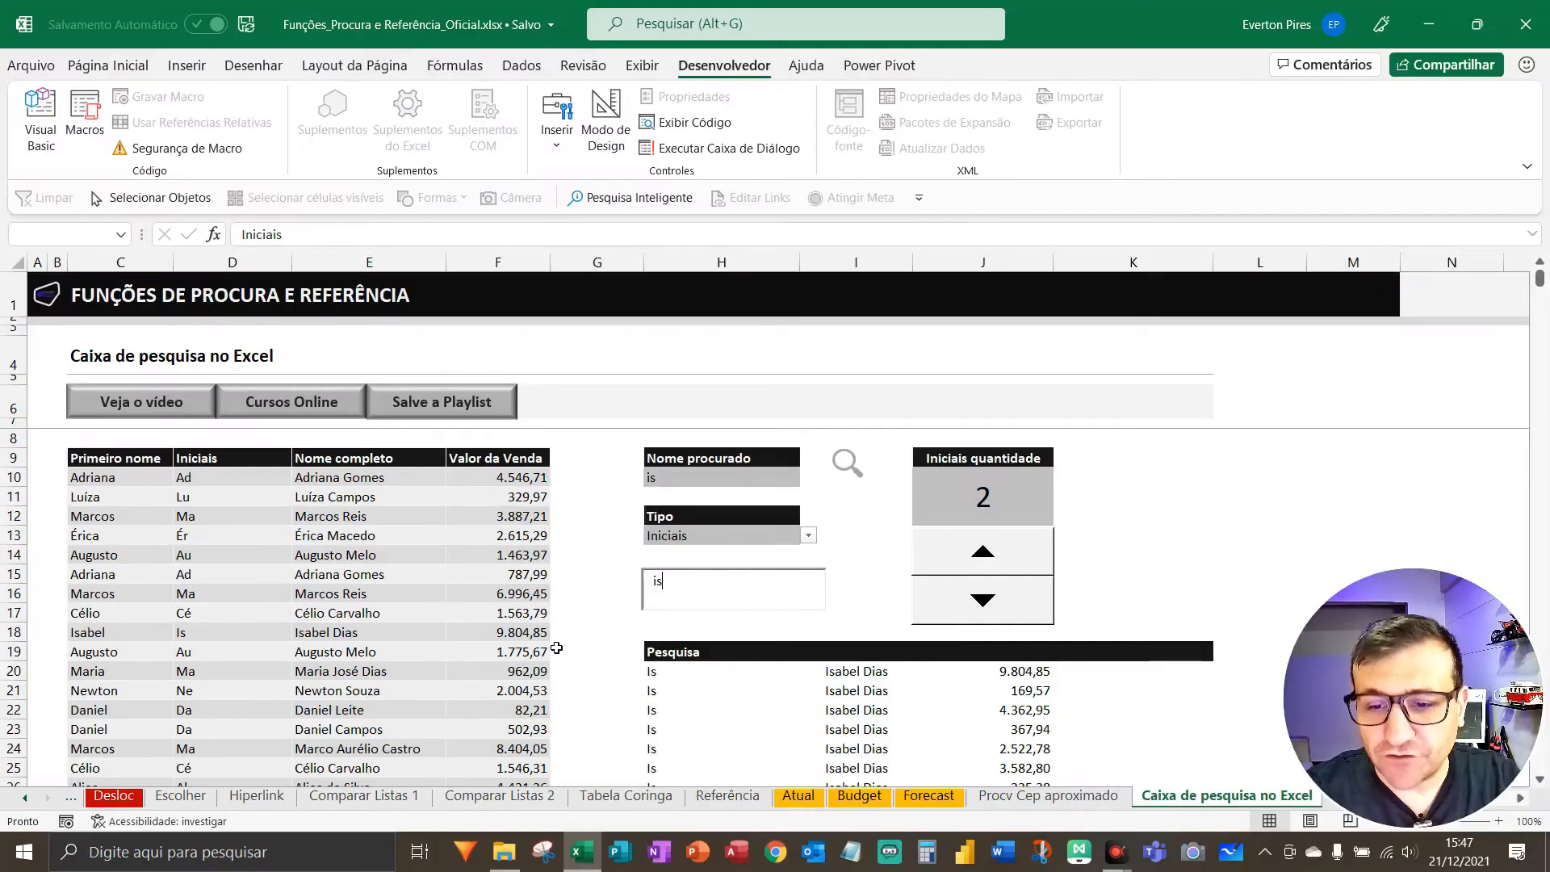
- Raise Iniciais quantidade to 4 and check the initials listed in the Iniciais column
left_click(971, 564)
left_click(972, 563)
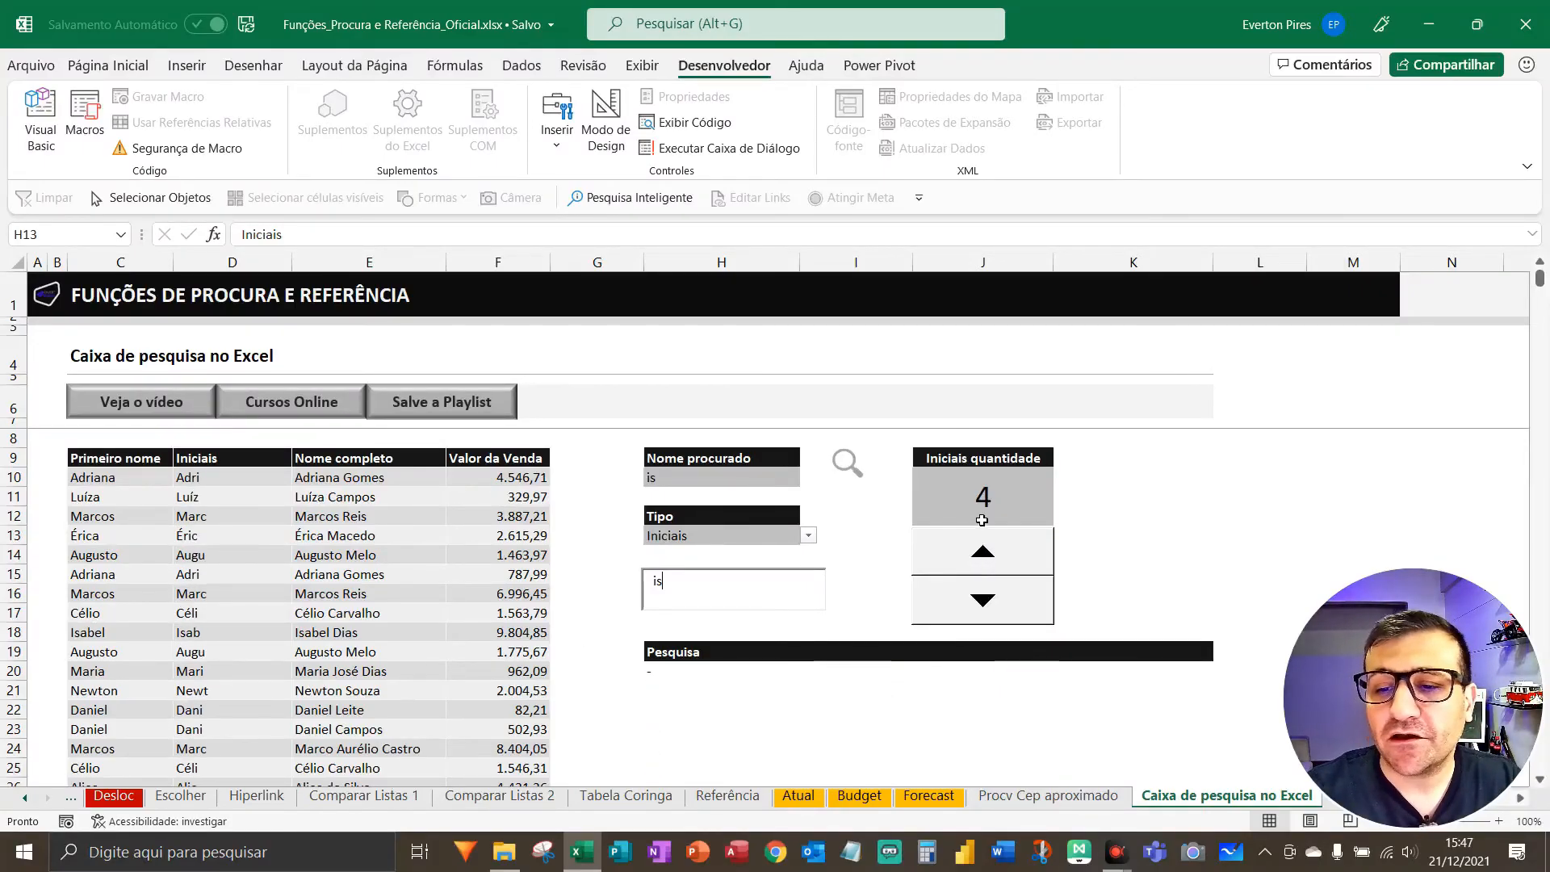
key("F5")
key("F5")
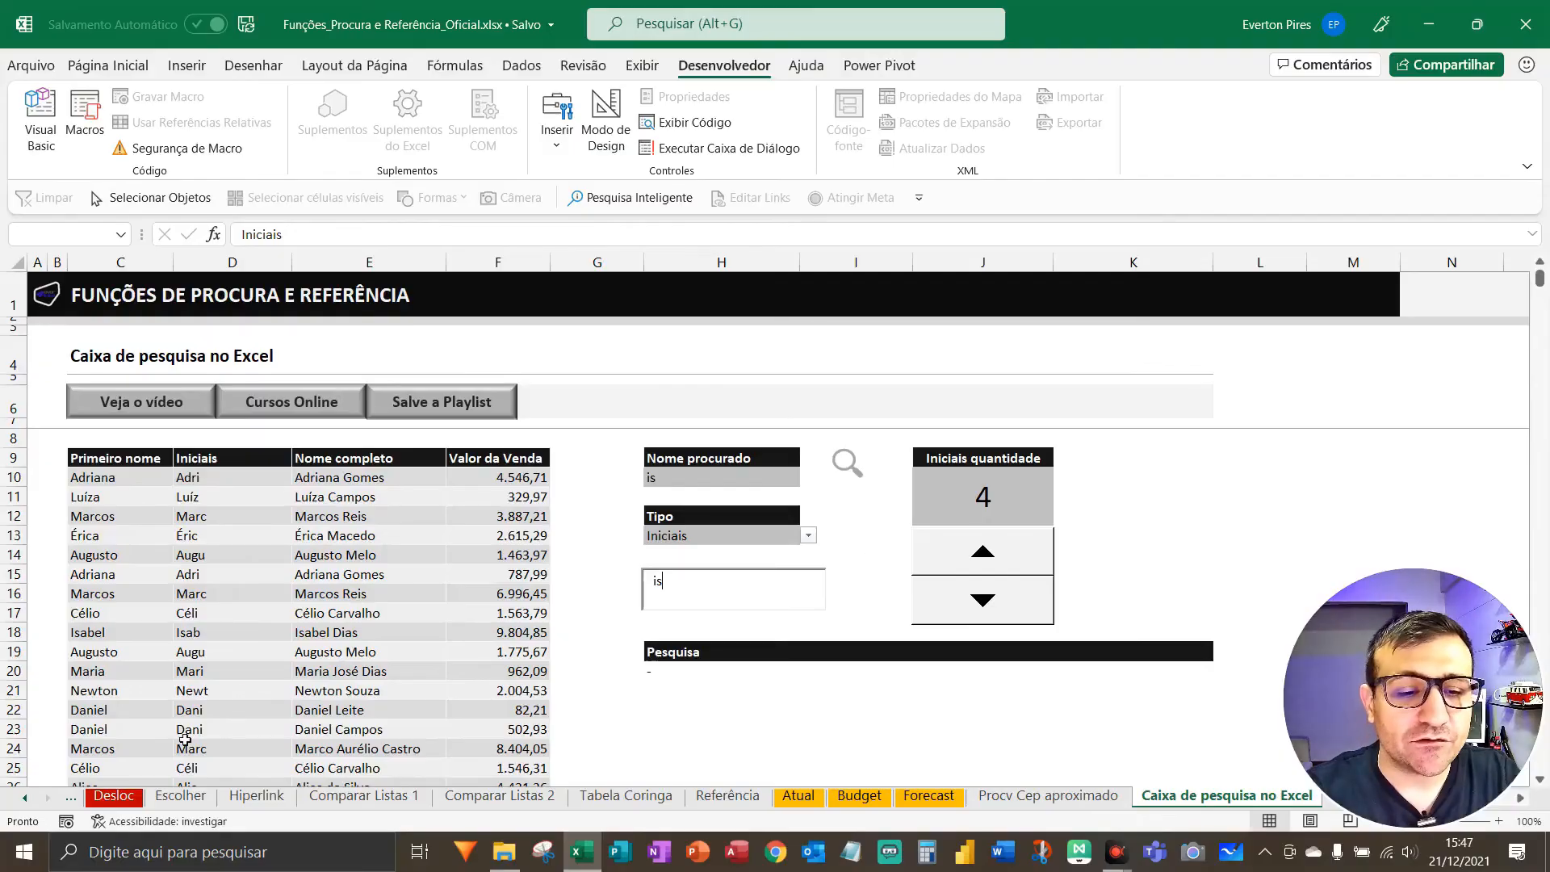
key("F5")
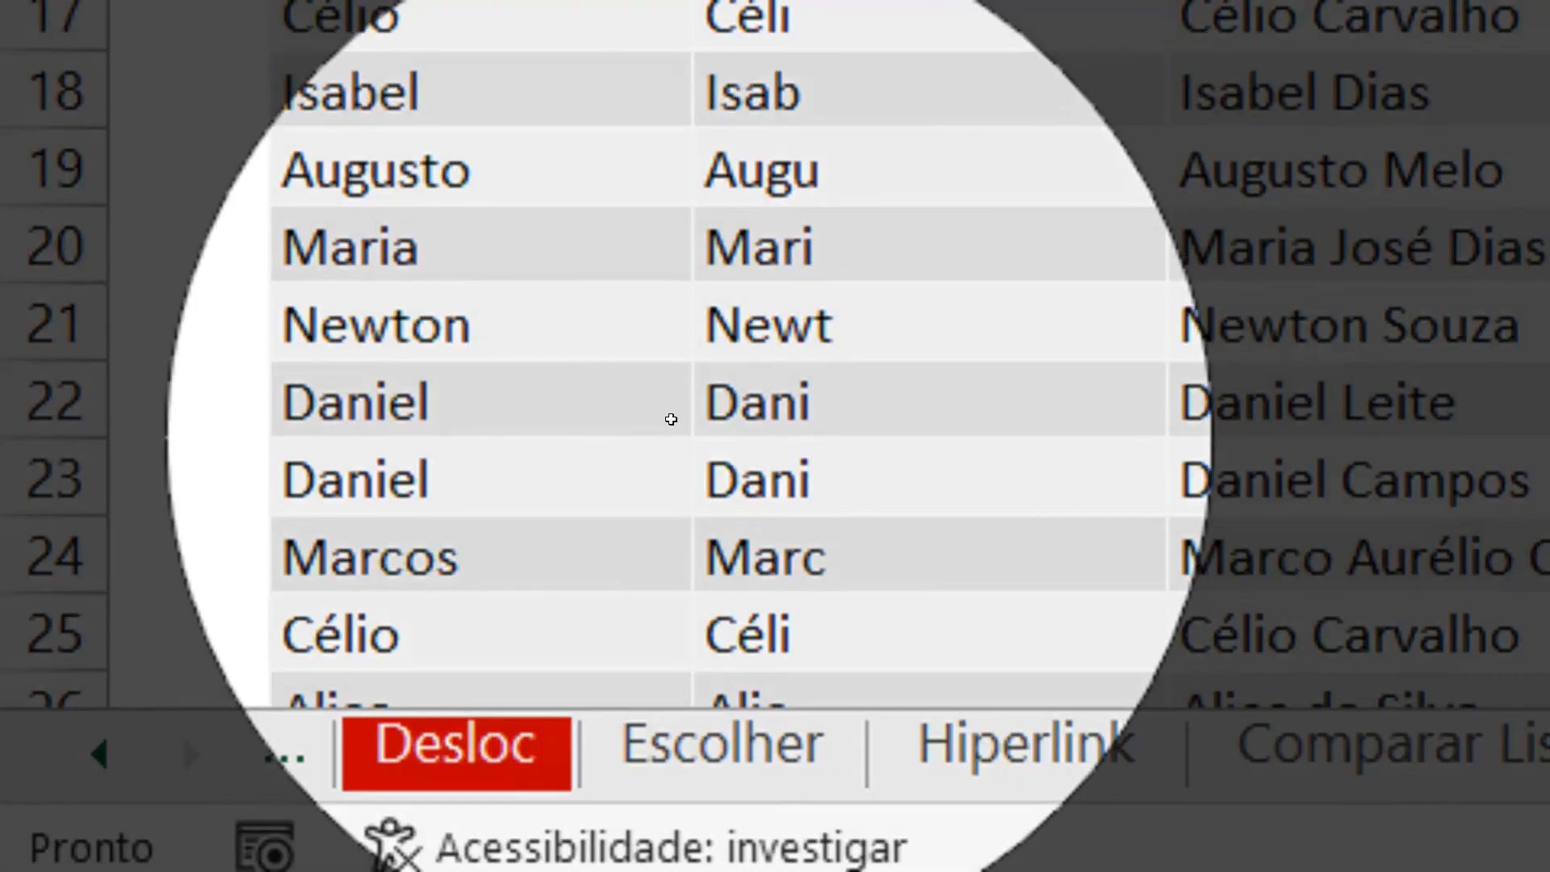
key("F5")
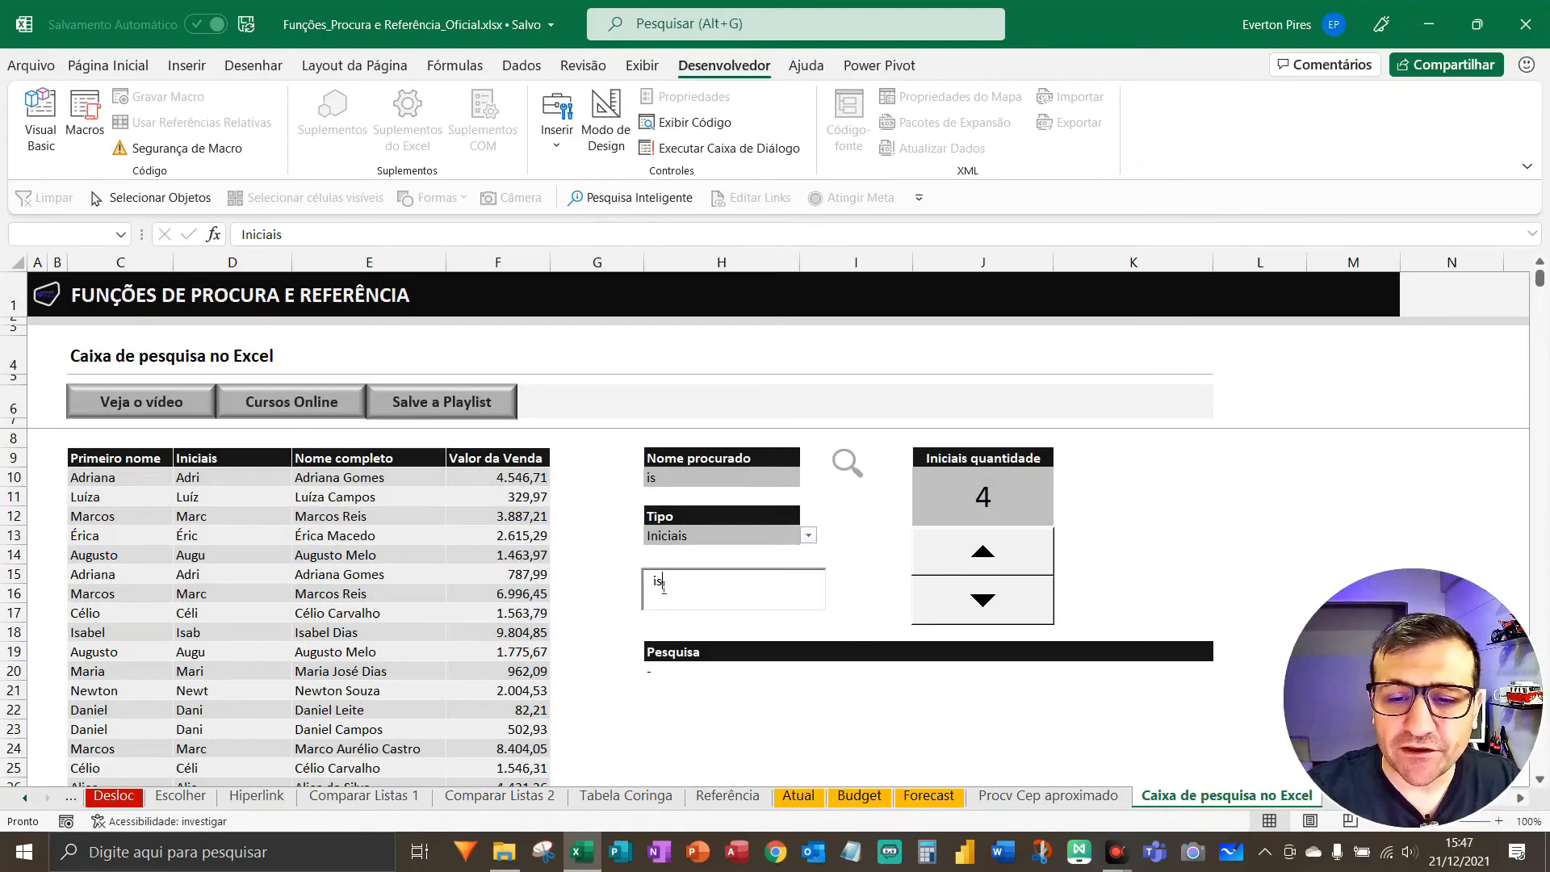
- Replace the search text in the linked text box with "dani" and review the rows under Pesquisa
left_click_drag(663, 587, 650, 593)
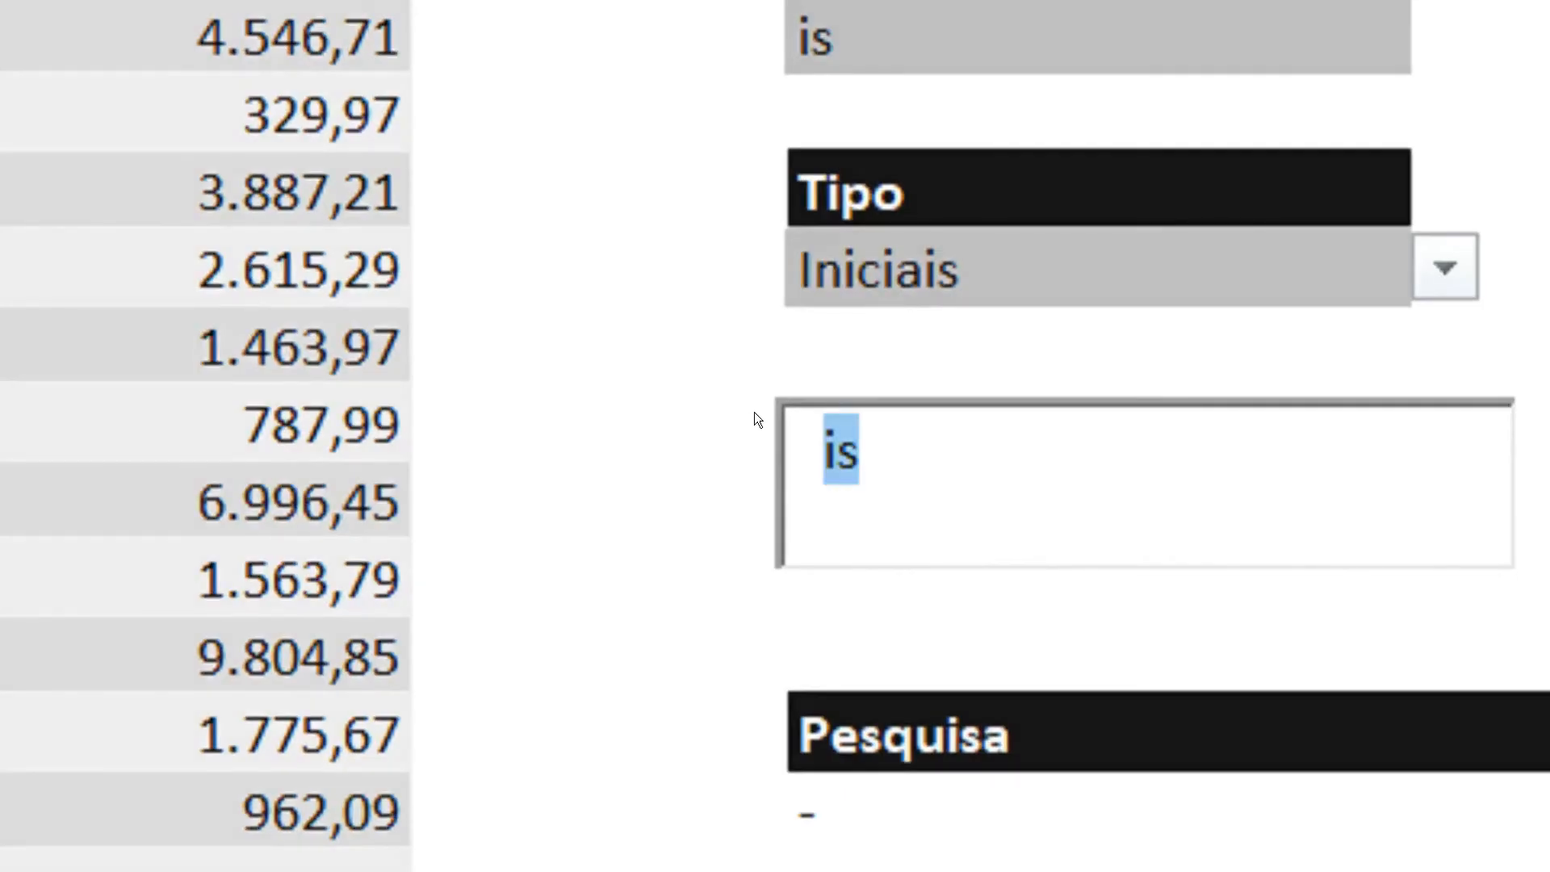
type("dani")
key("F10")
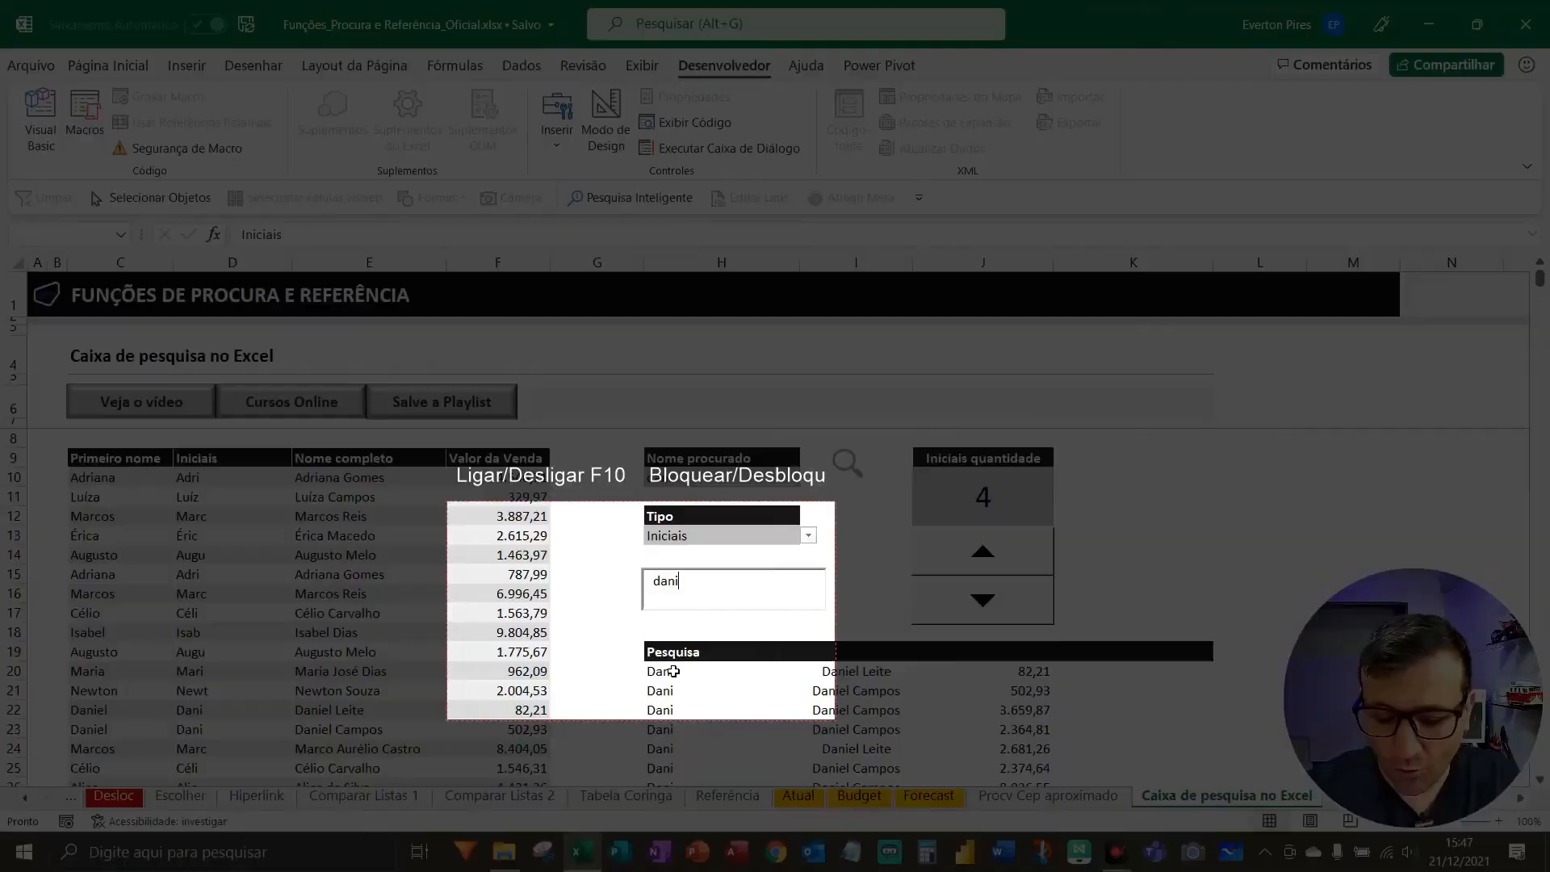
key("F5")
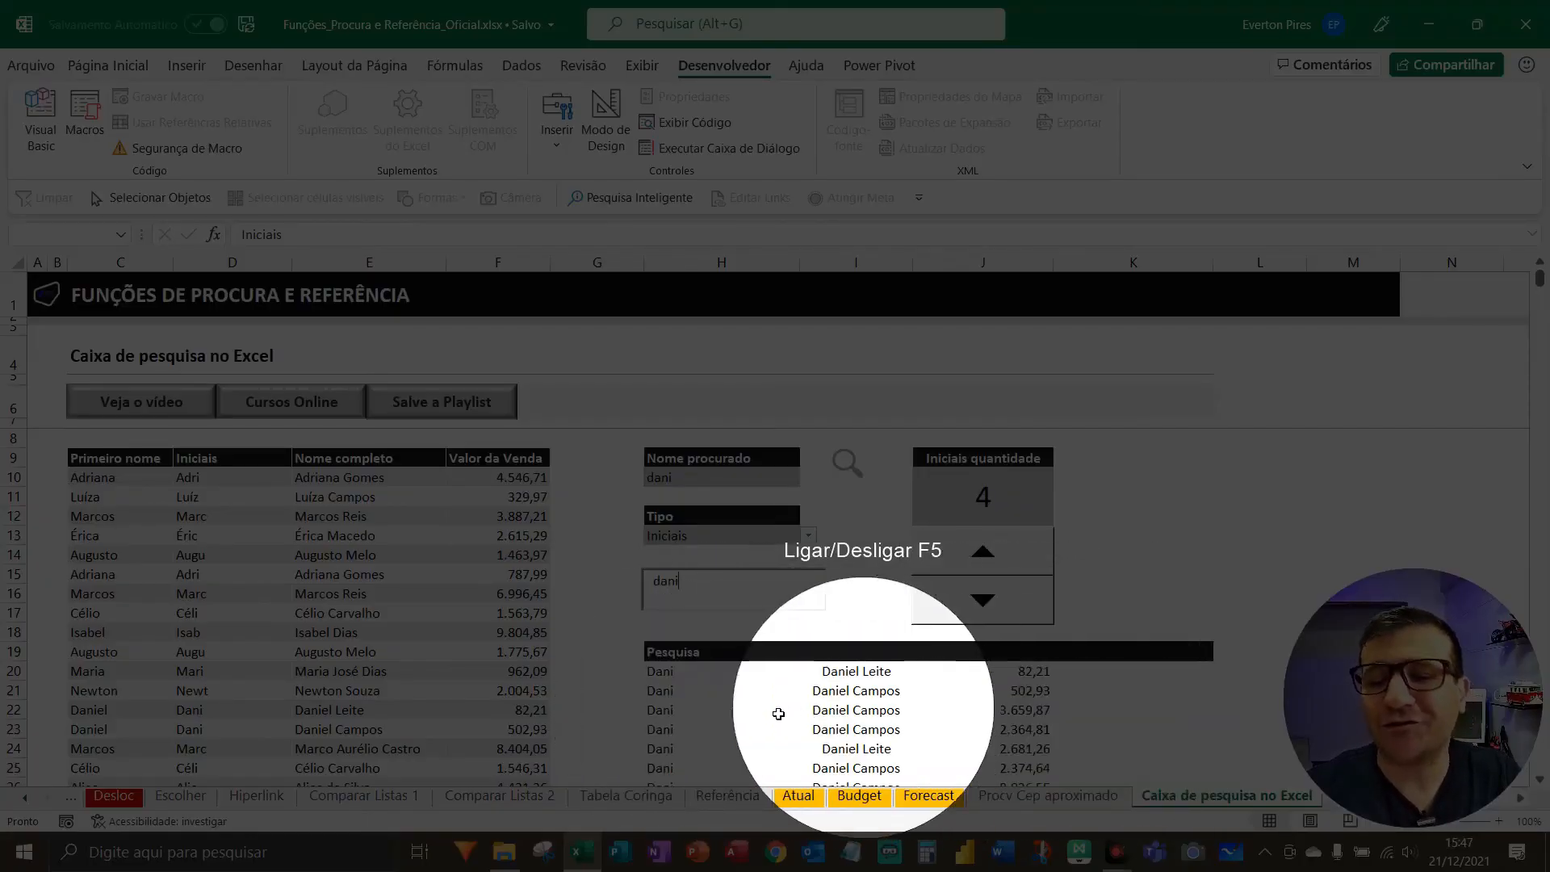
key("F5")
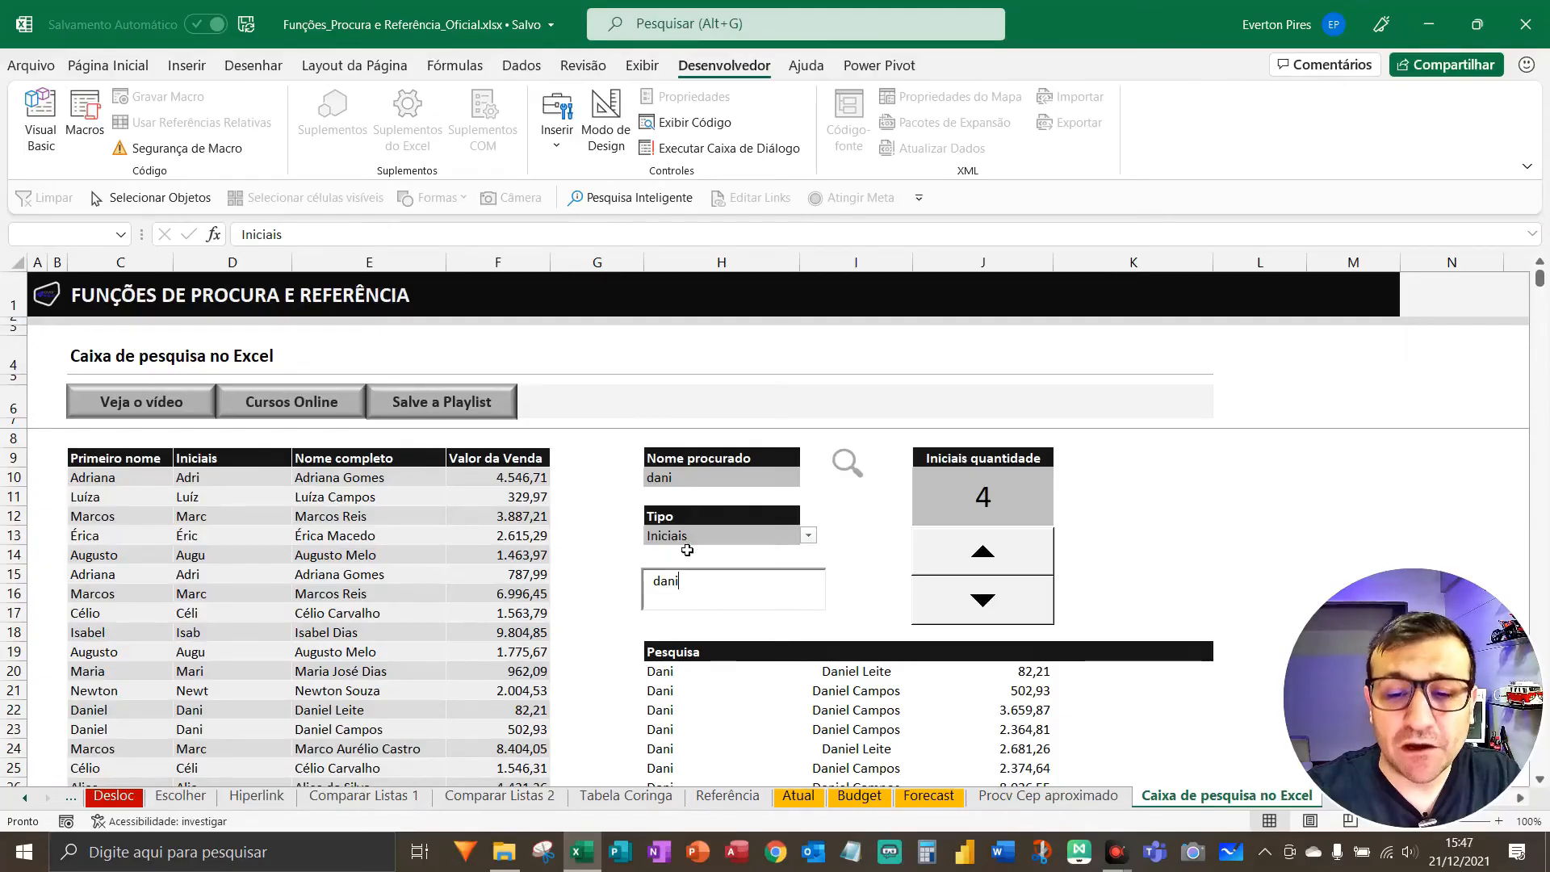
key("F5")
key("F5")
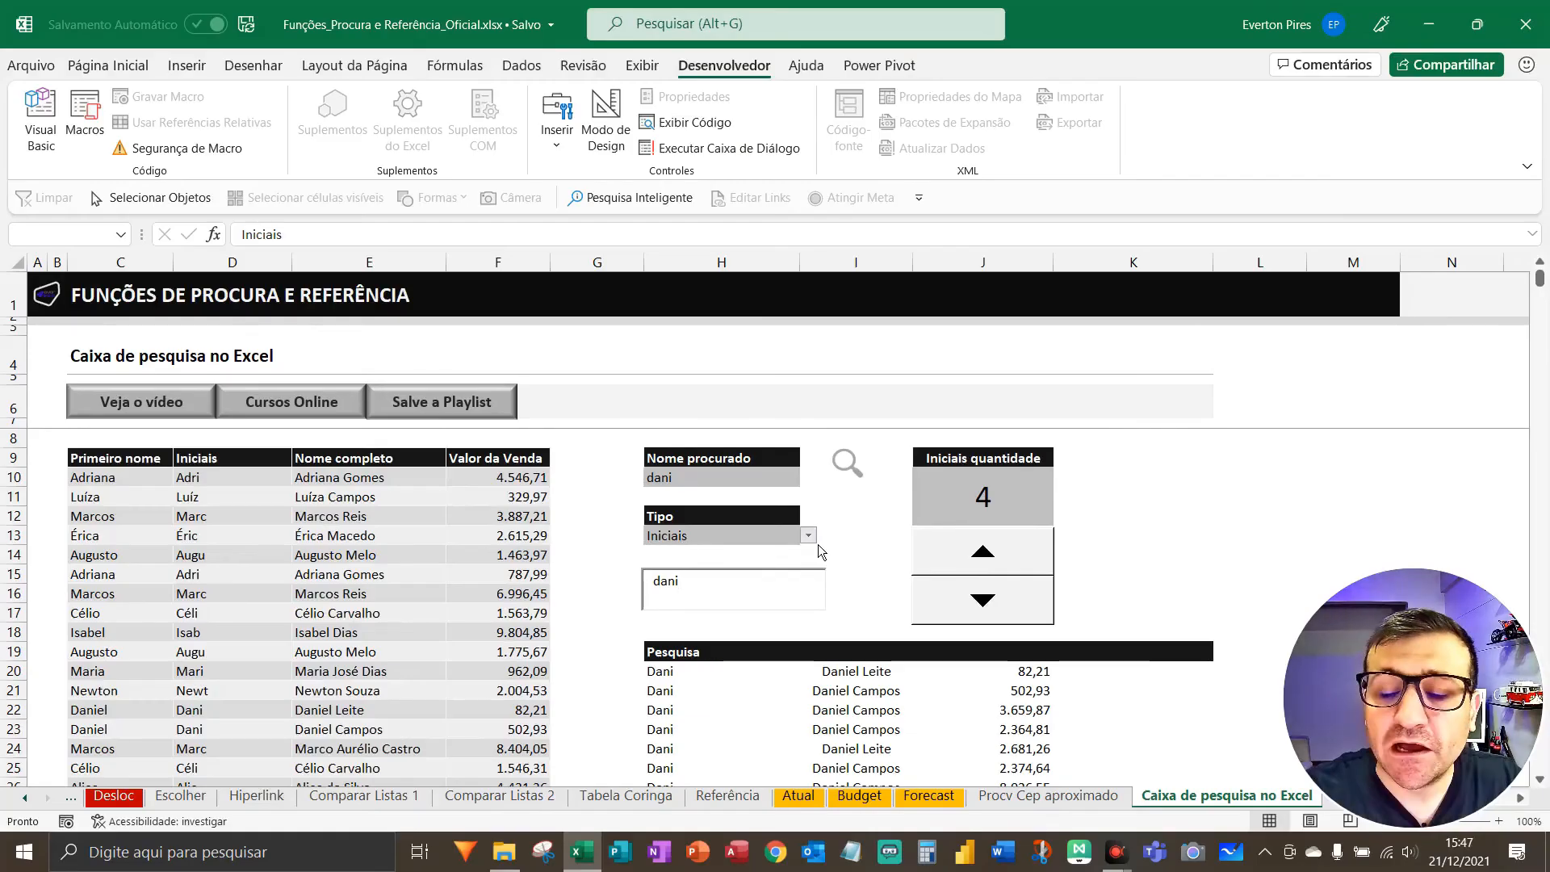
- Set Tipo in H13 to Primeiro nome and search the linked text box for the first name listed in row 10
left_click(807, 535)
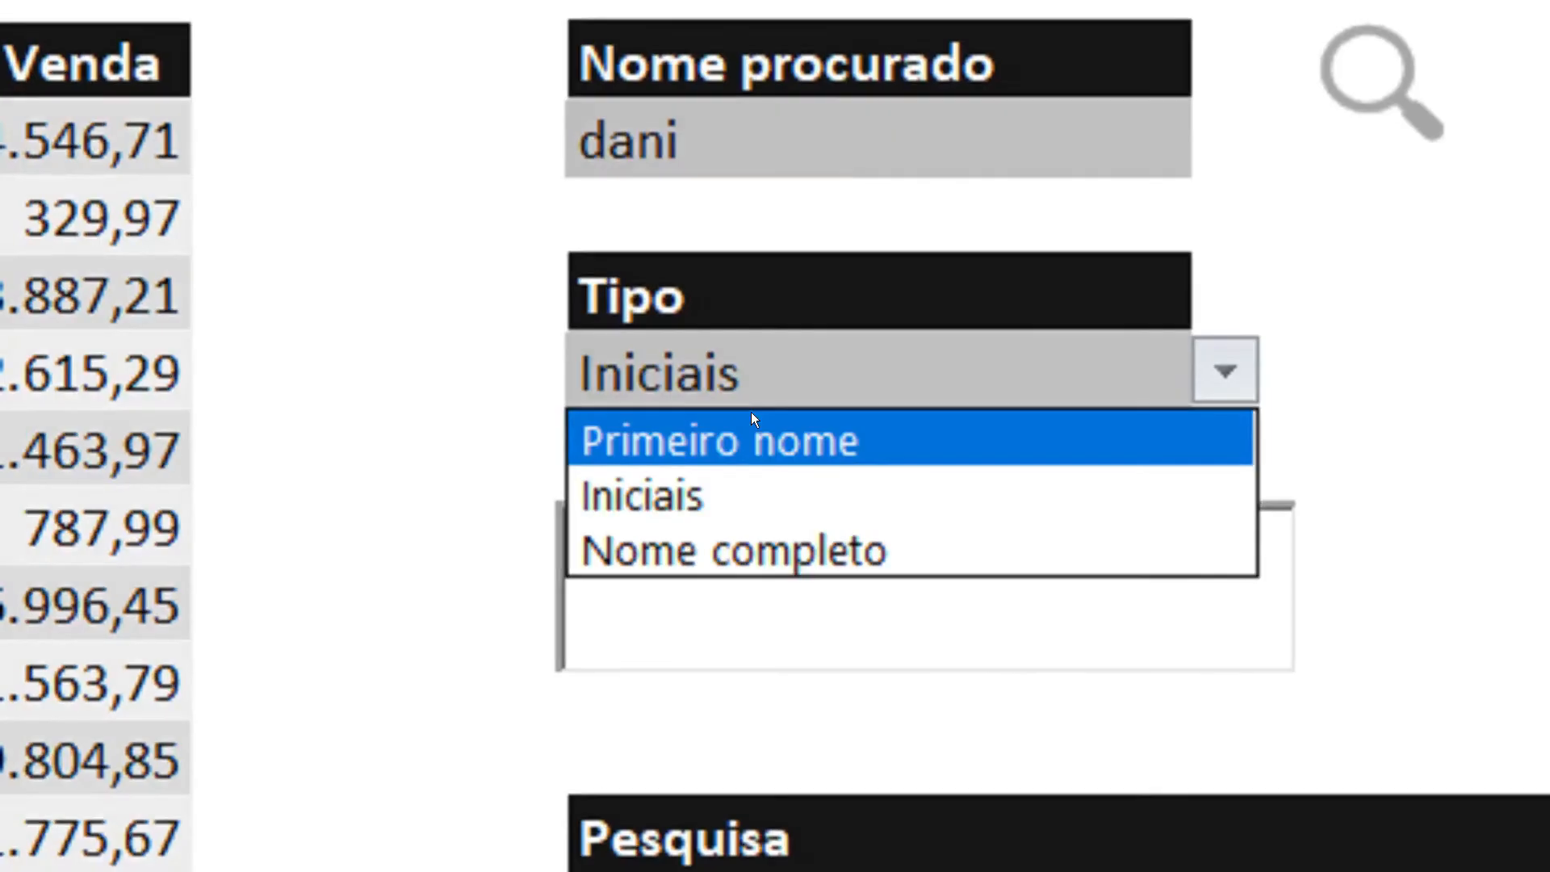
left_click(750, 416)
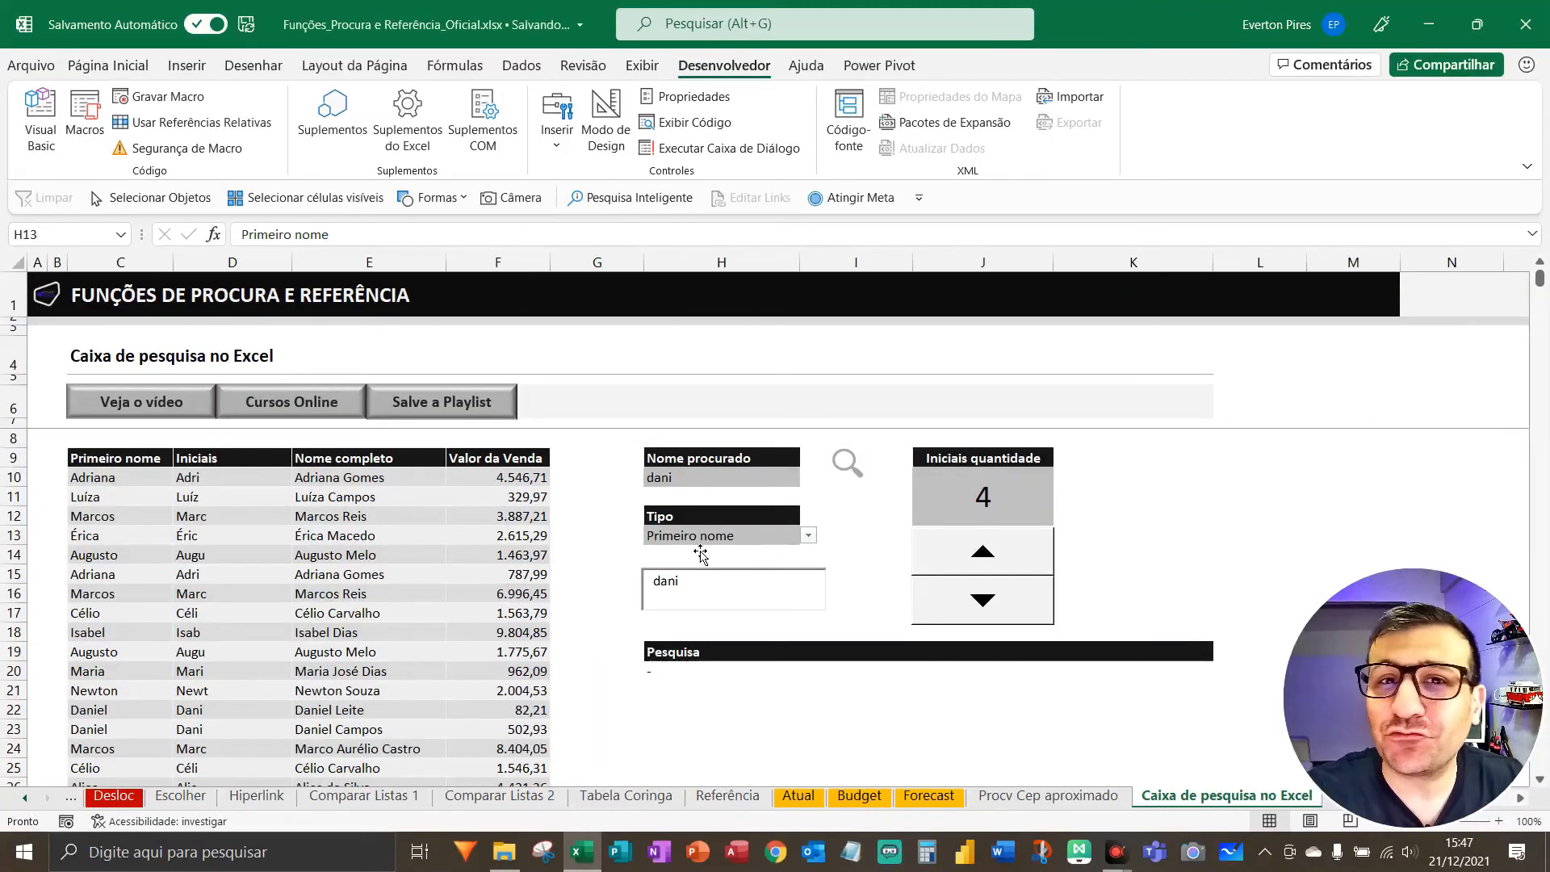
left_click(678, 599)
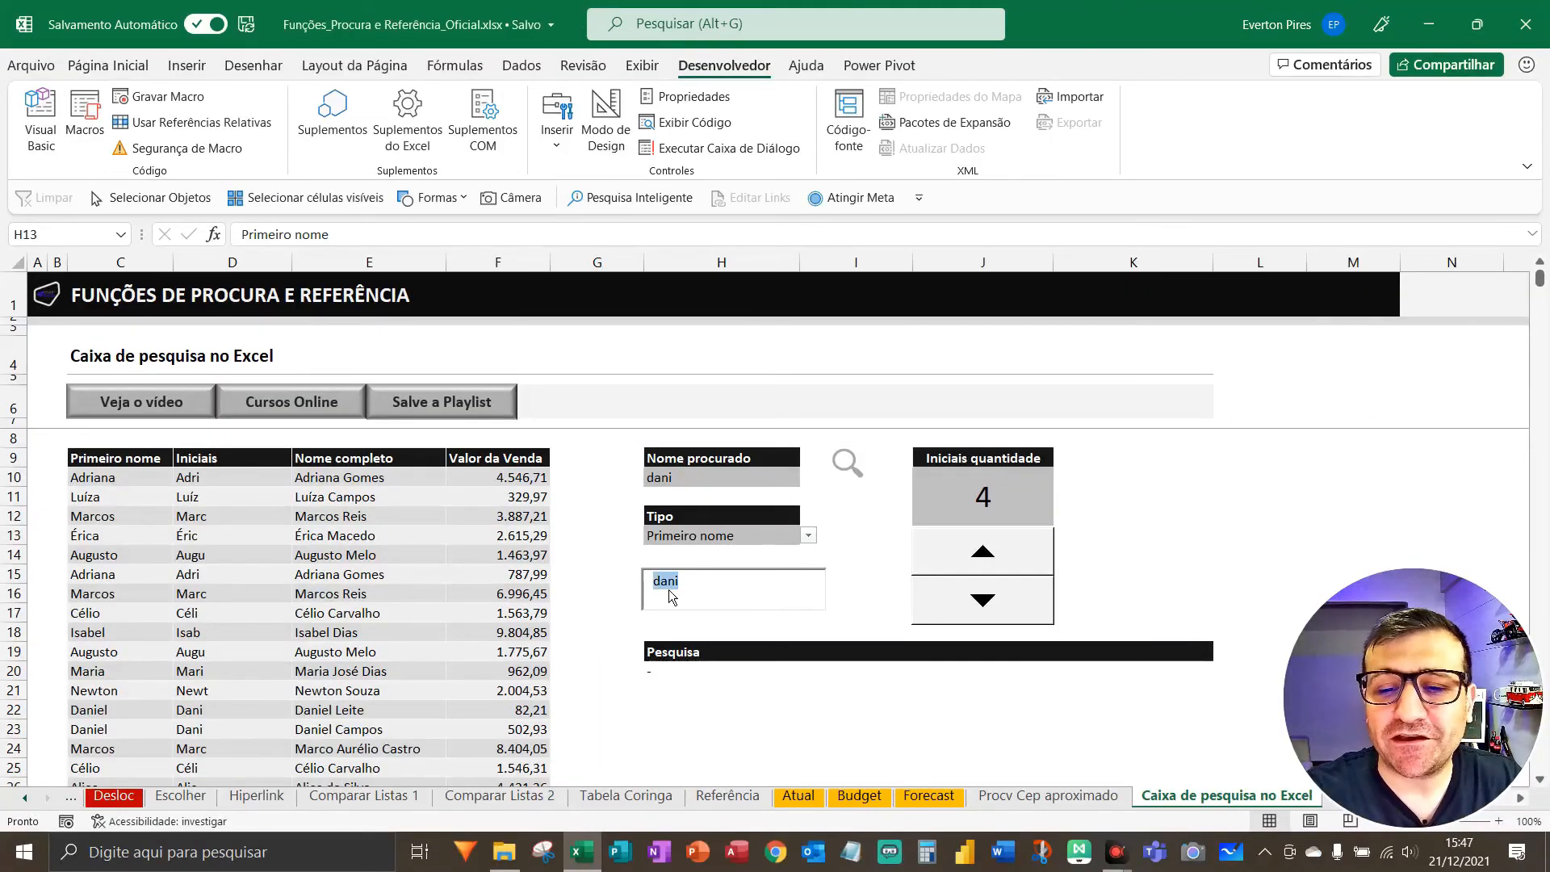
type("Adriana")
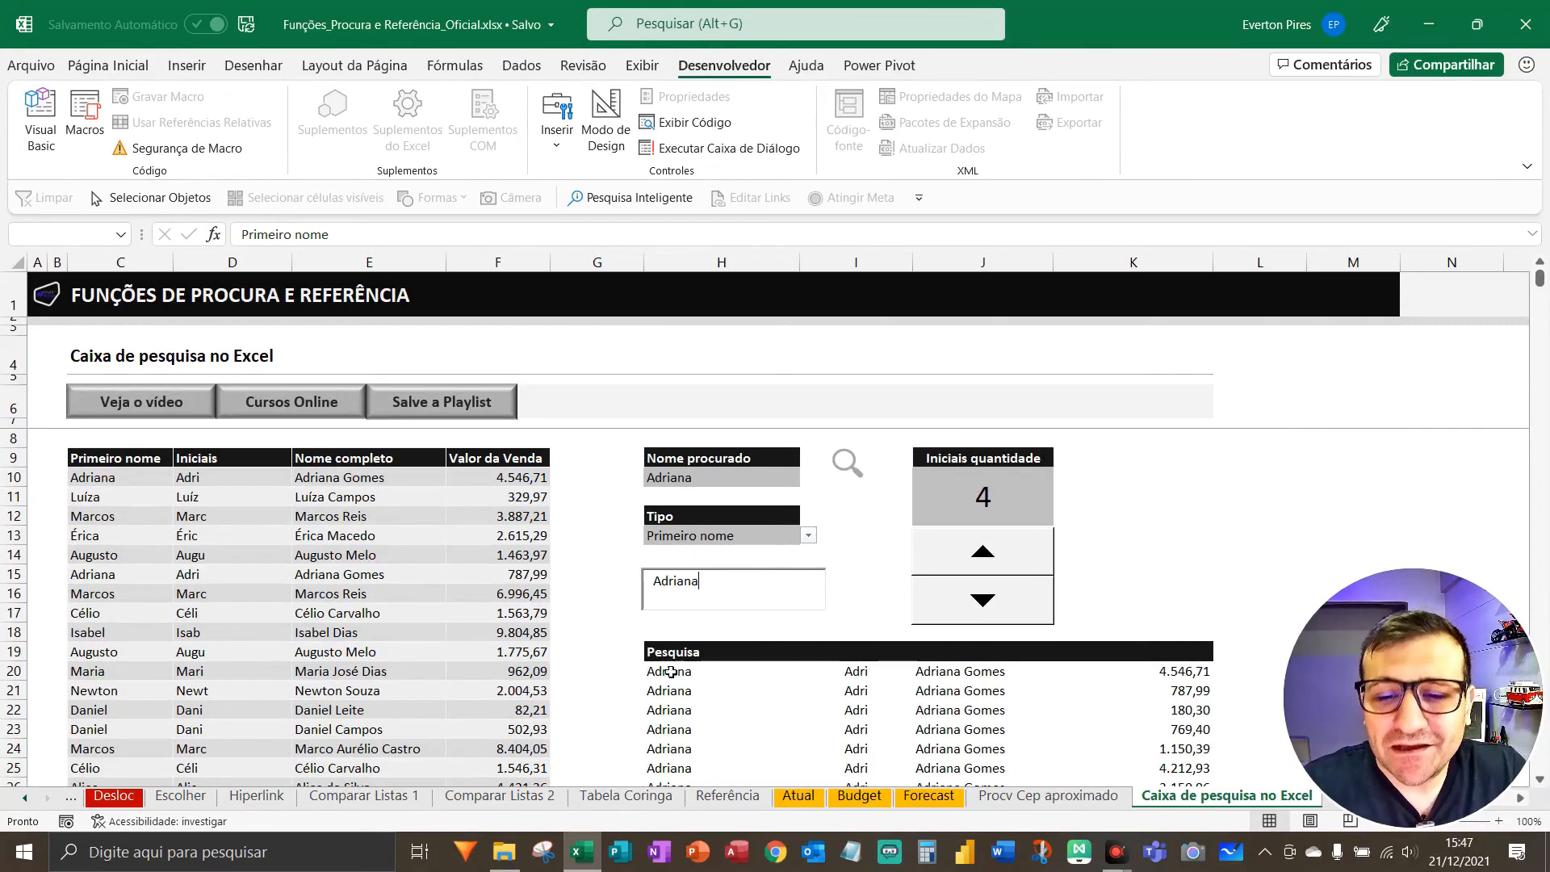
key("F5")
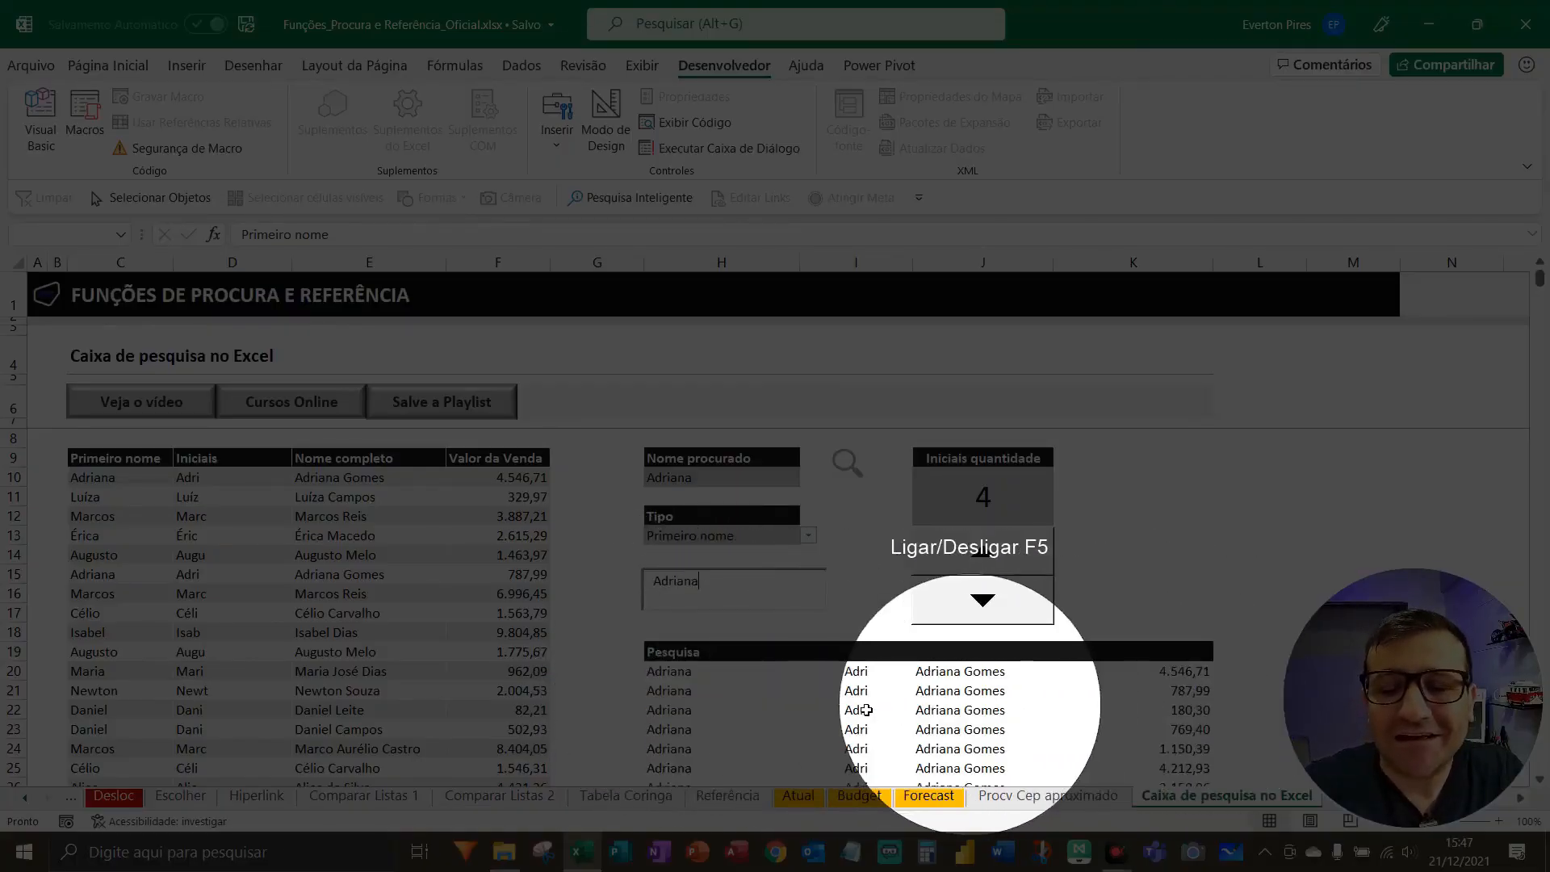
key("F5")
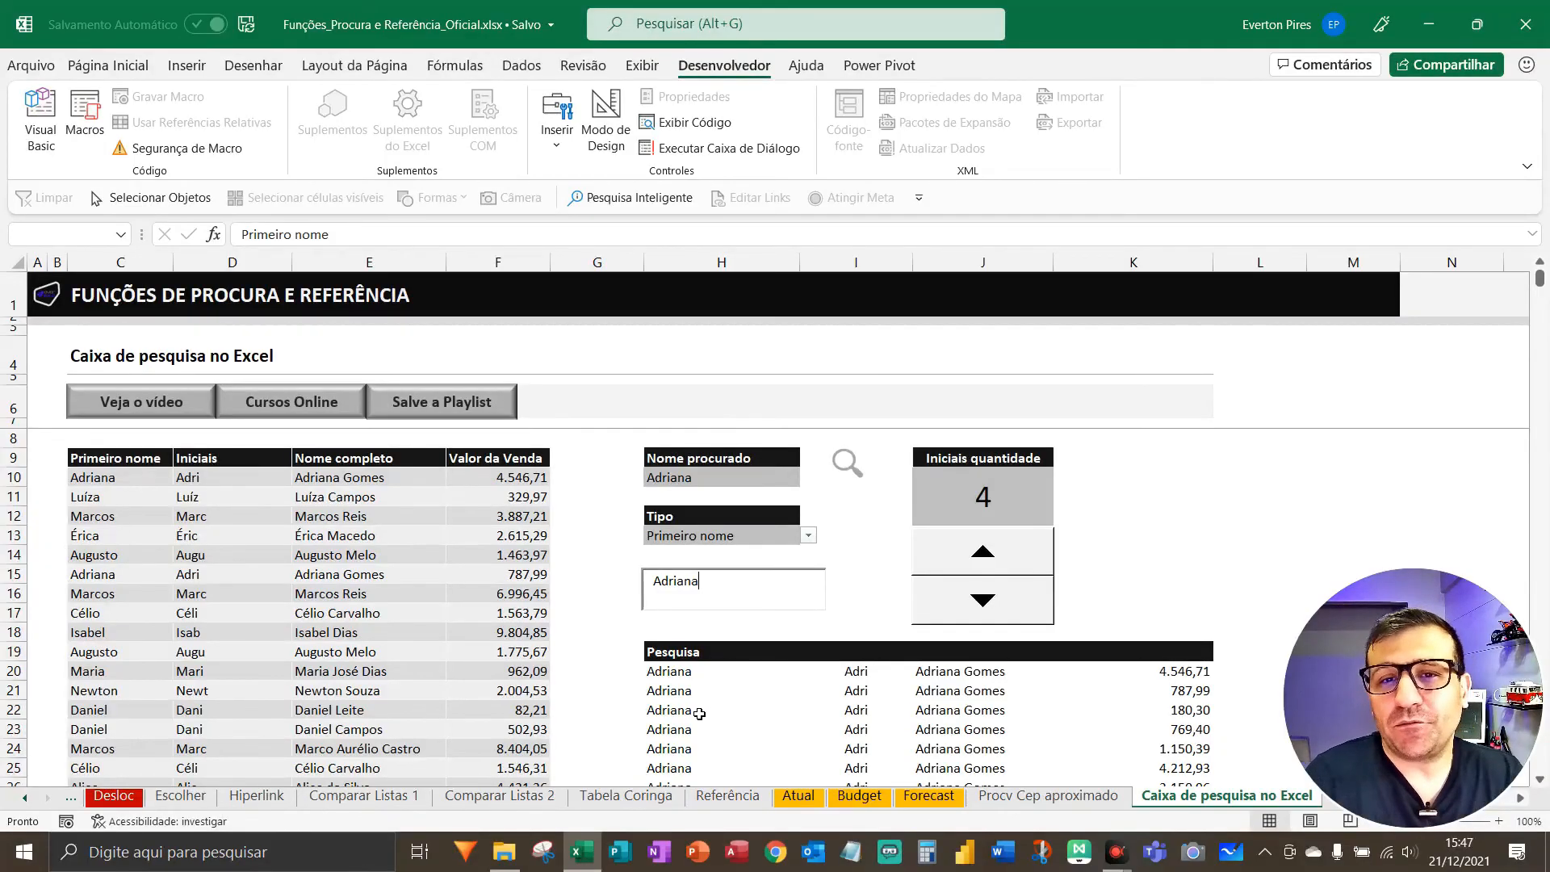
- Replace the text box entry with "Adri" to test a partial first name under the Primeiro nome type
left_click_drag(699, 589, 645, 585)
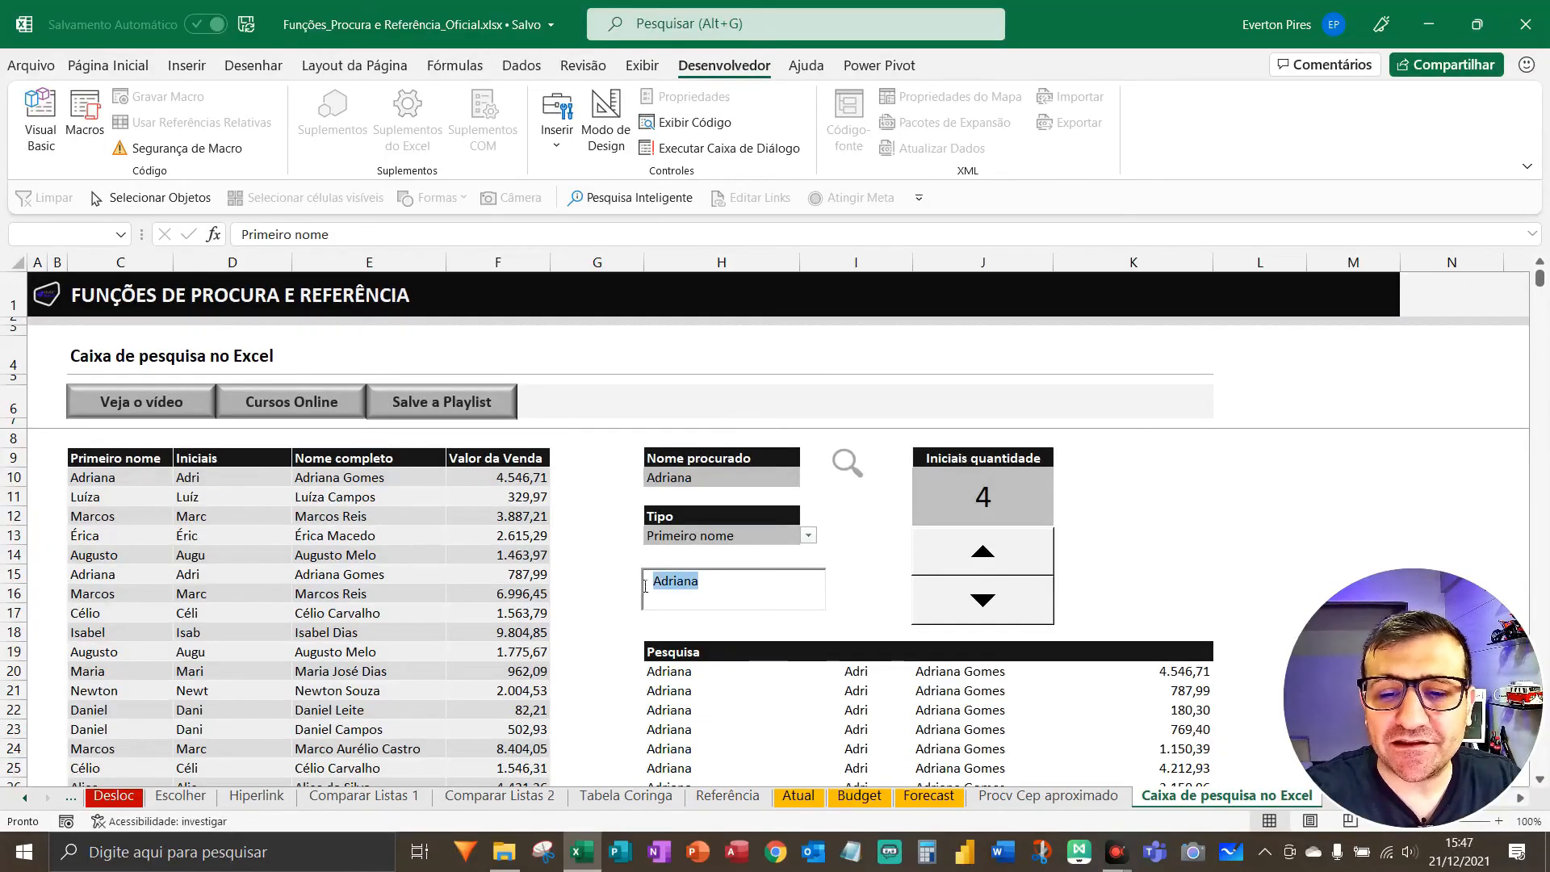
type("Adr")
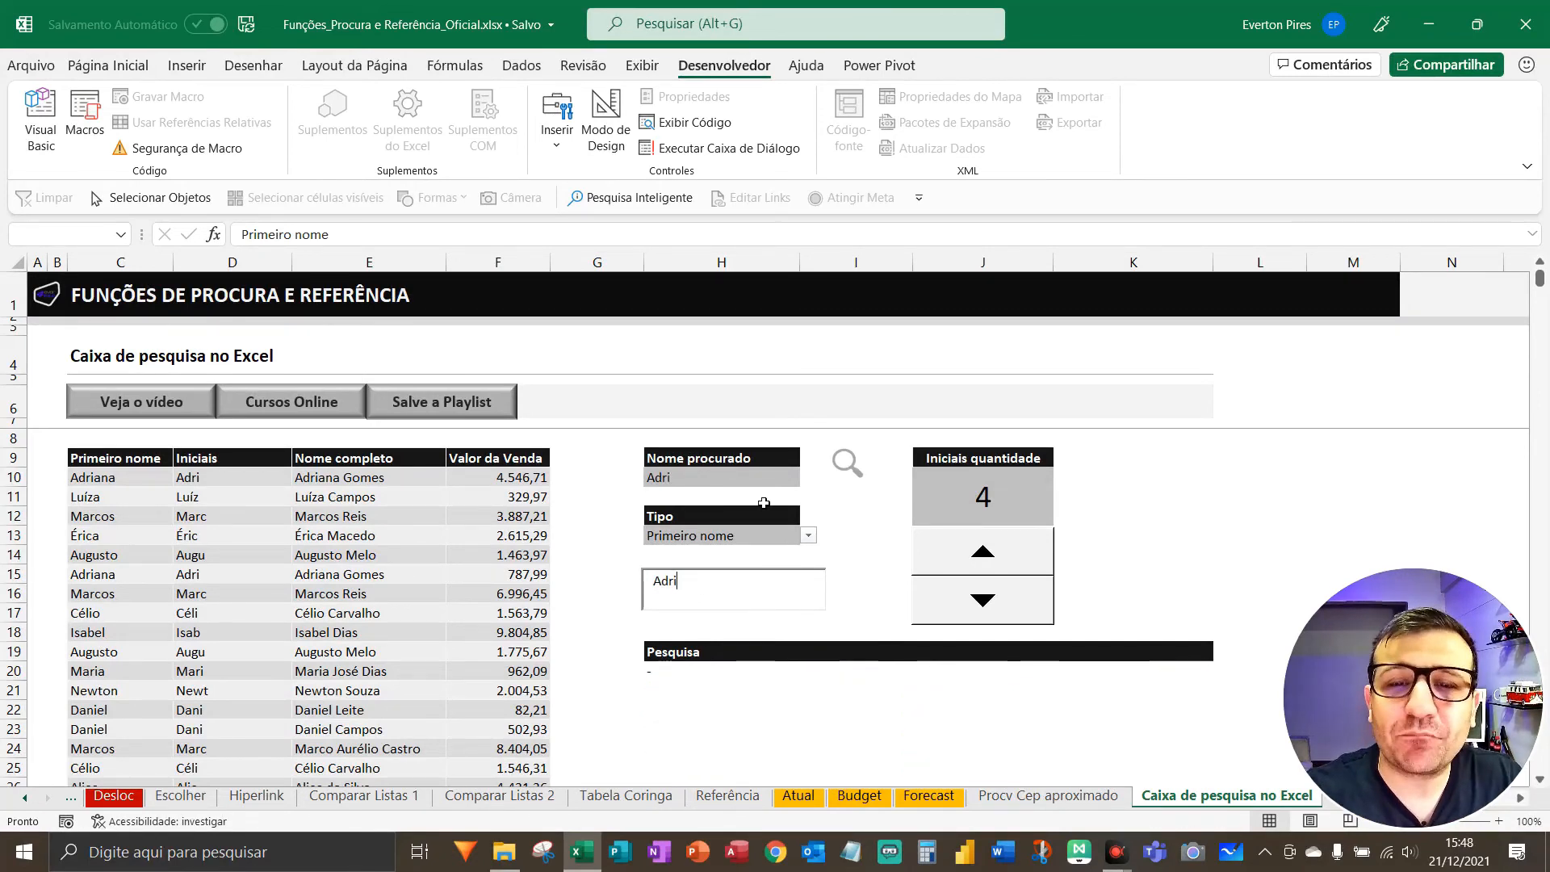
key("F5")
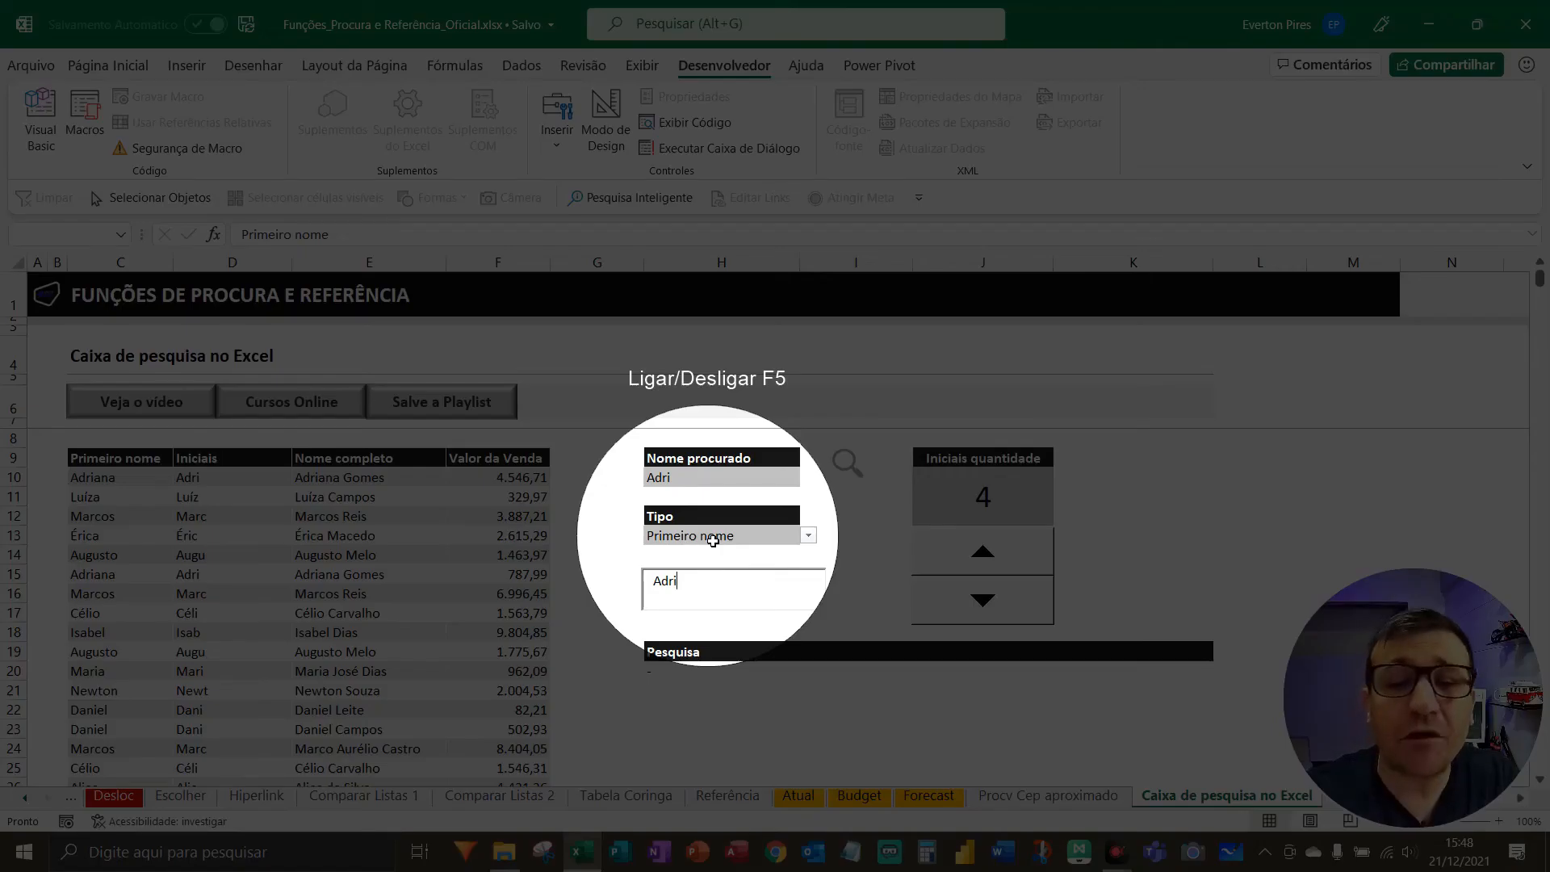
key("F5")
- Clear the text box, set Tipo to Nome completo and search for the full name listed in row 10
double_click(692, 593)
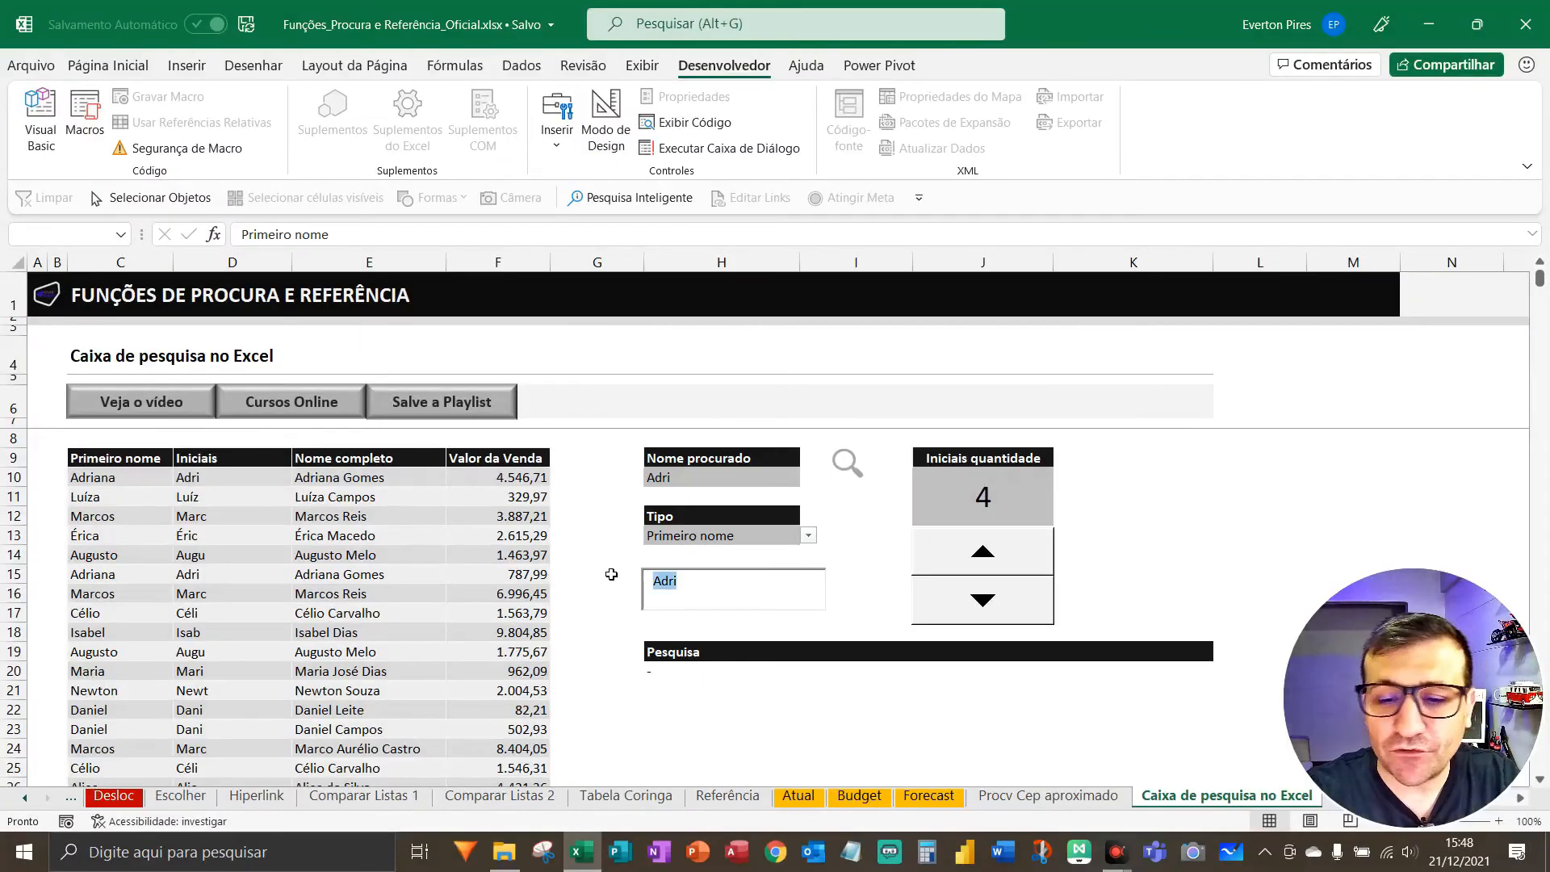
key("BackSpace")
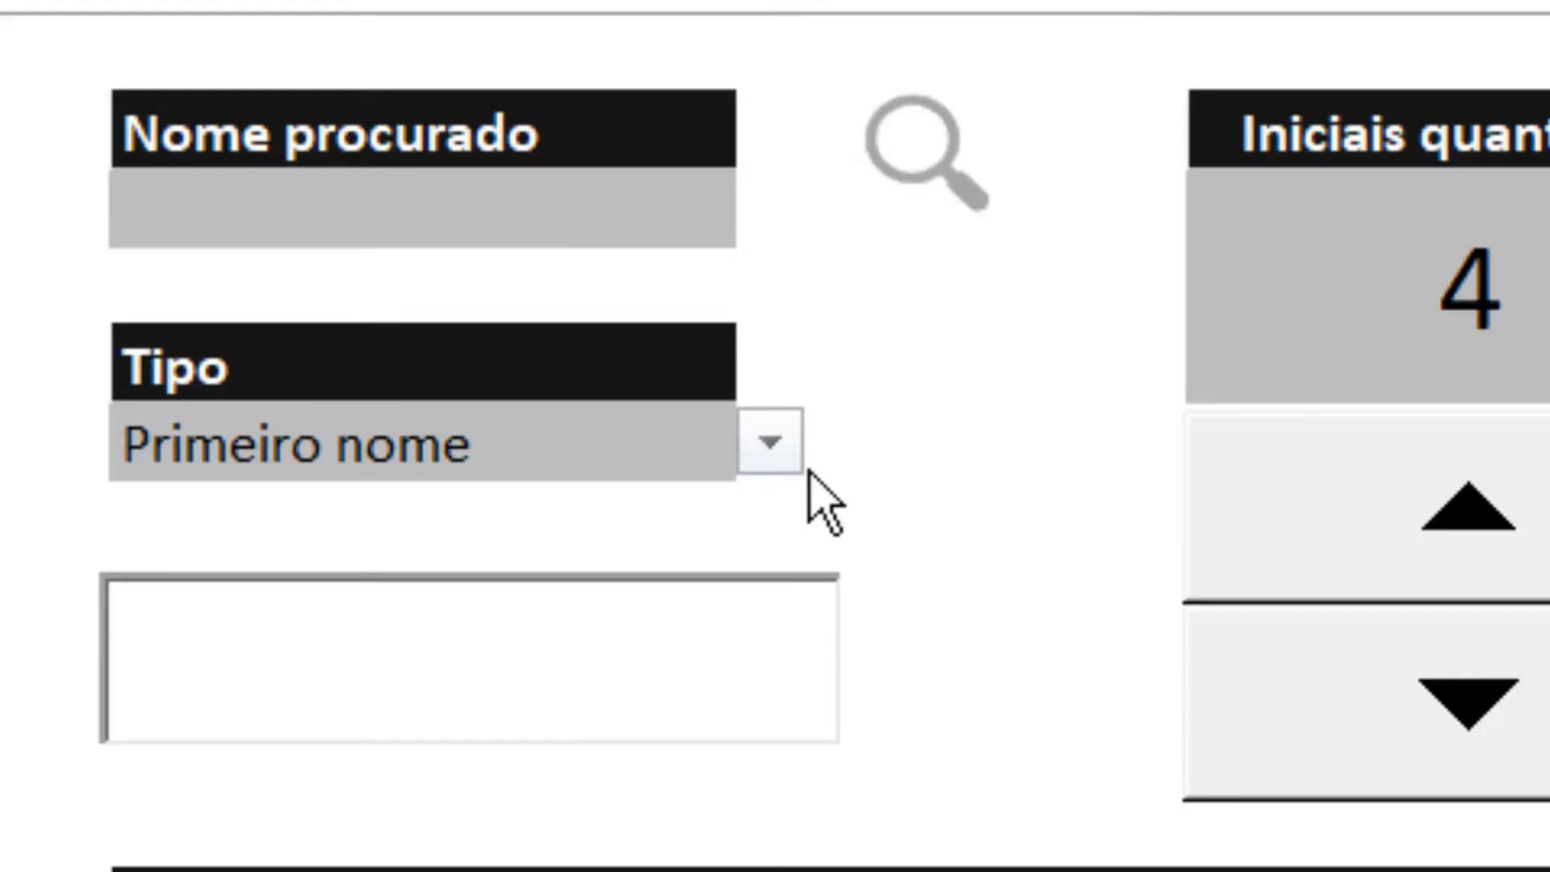
left_click(808, 536)
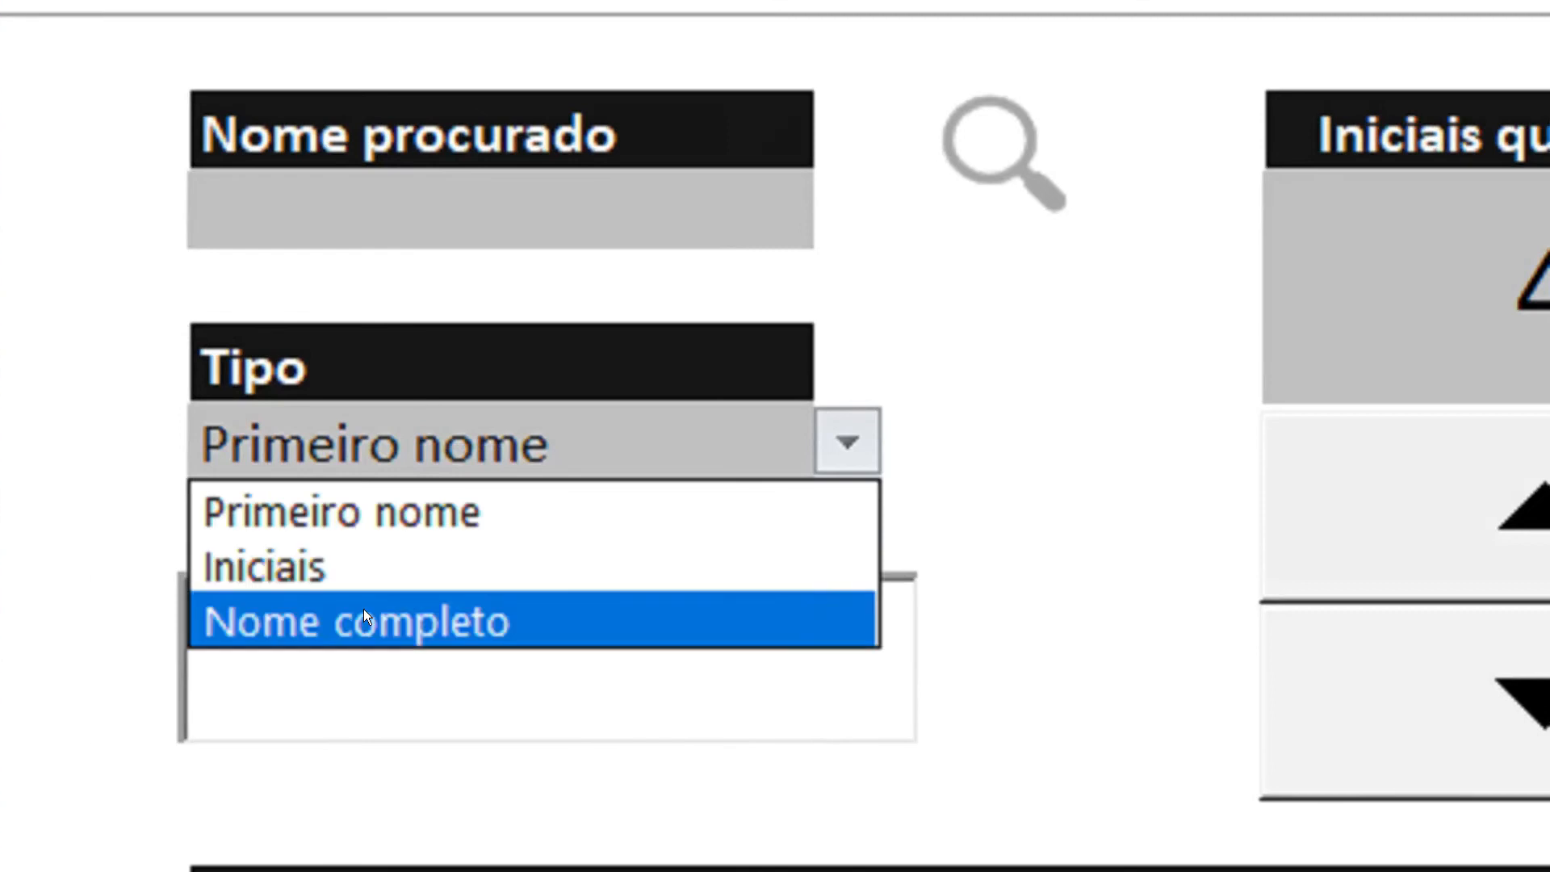
left_click(363, 616)
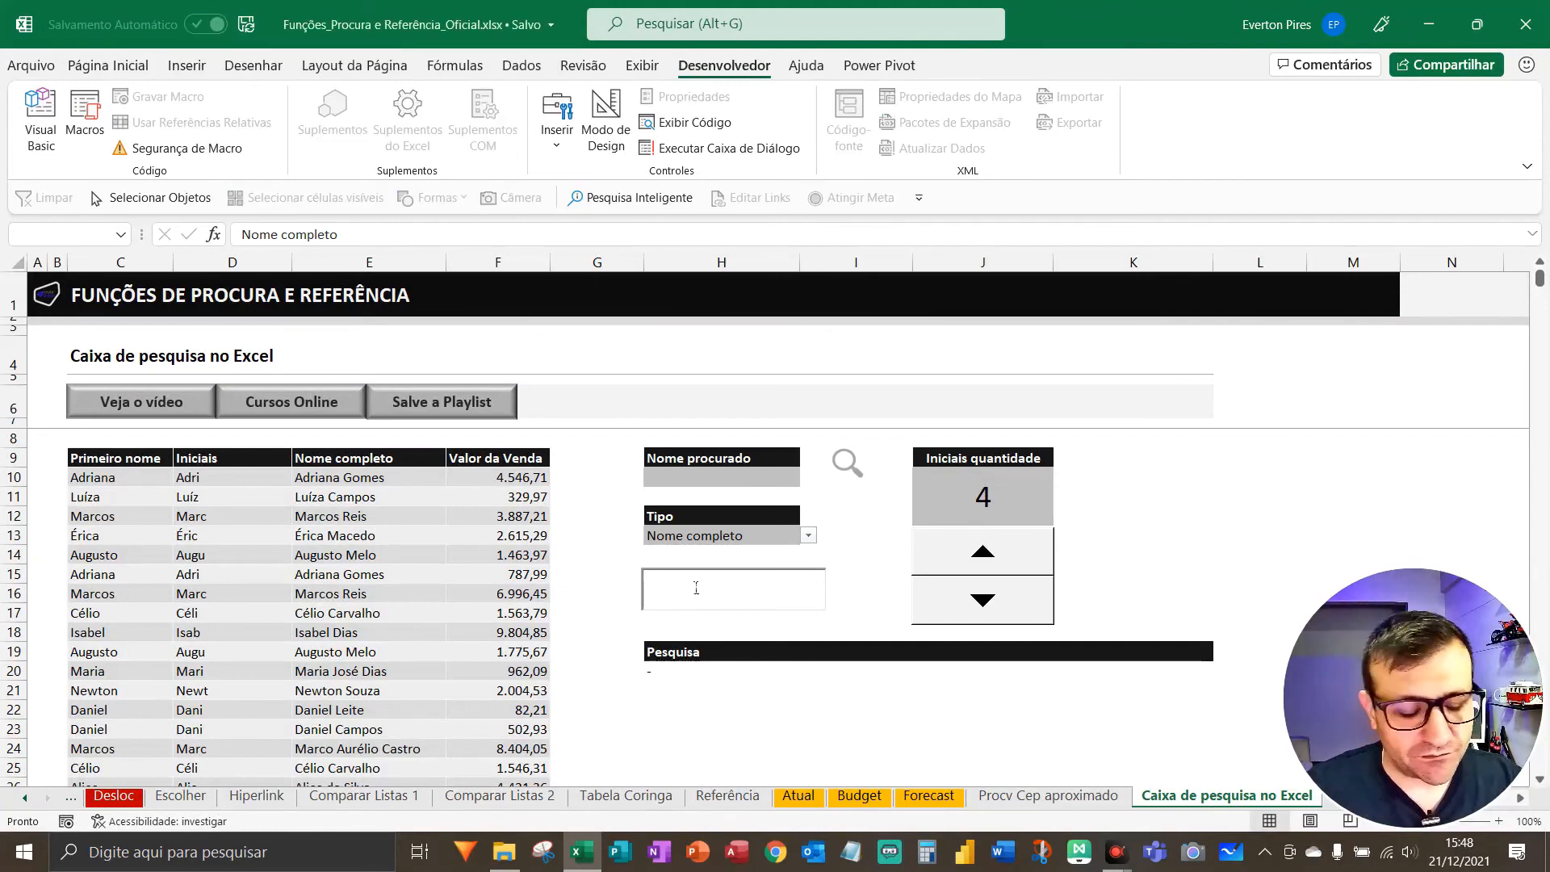
type("Adriana gomes")
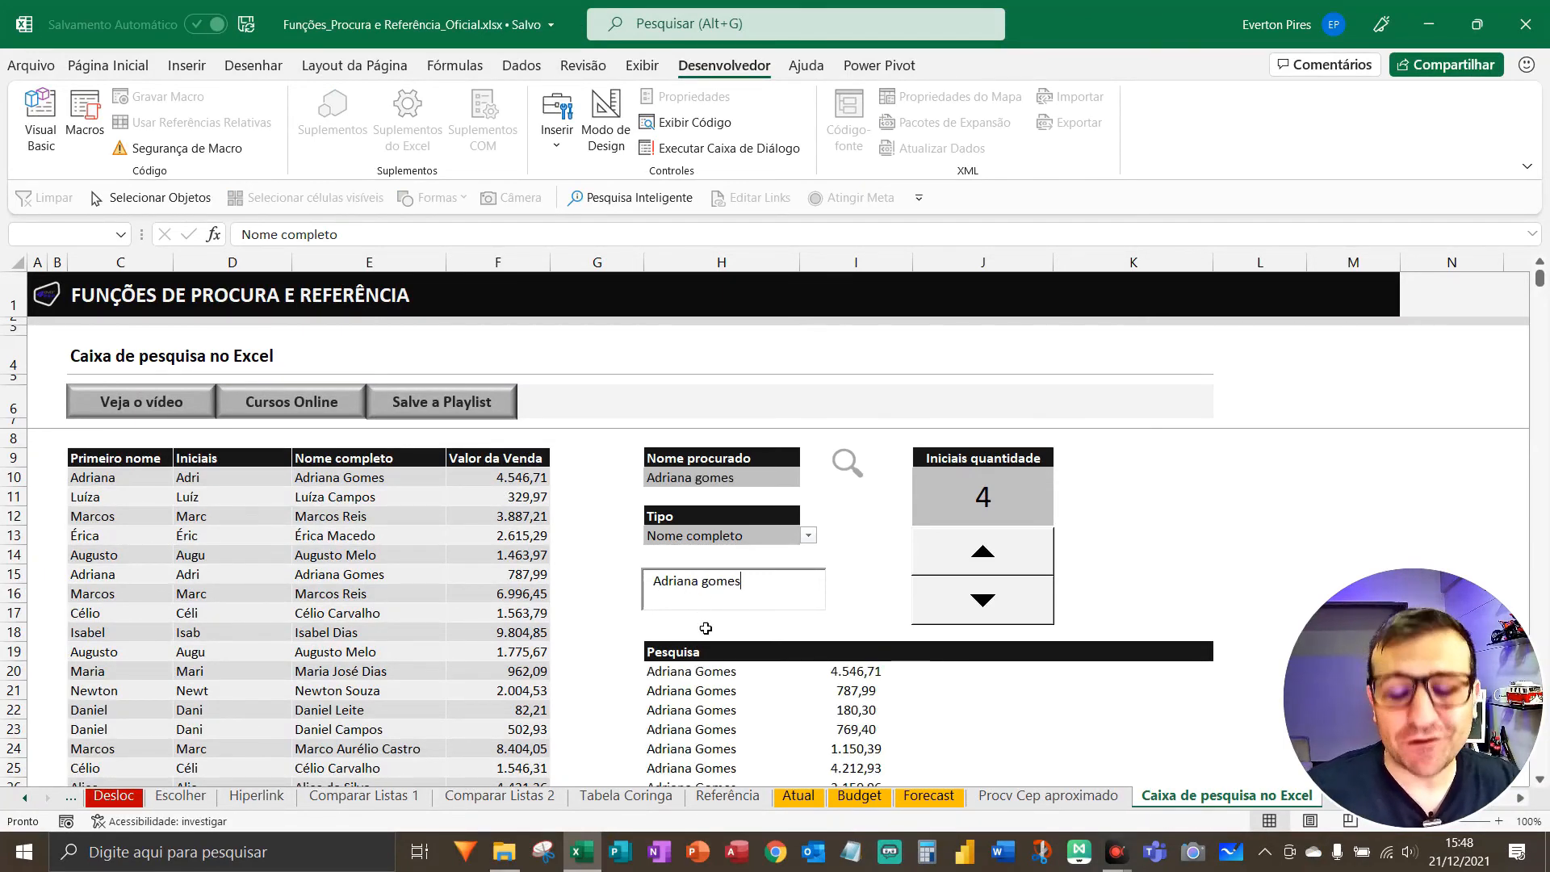
key("F5")
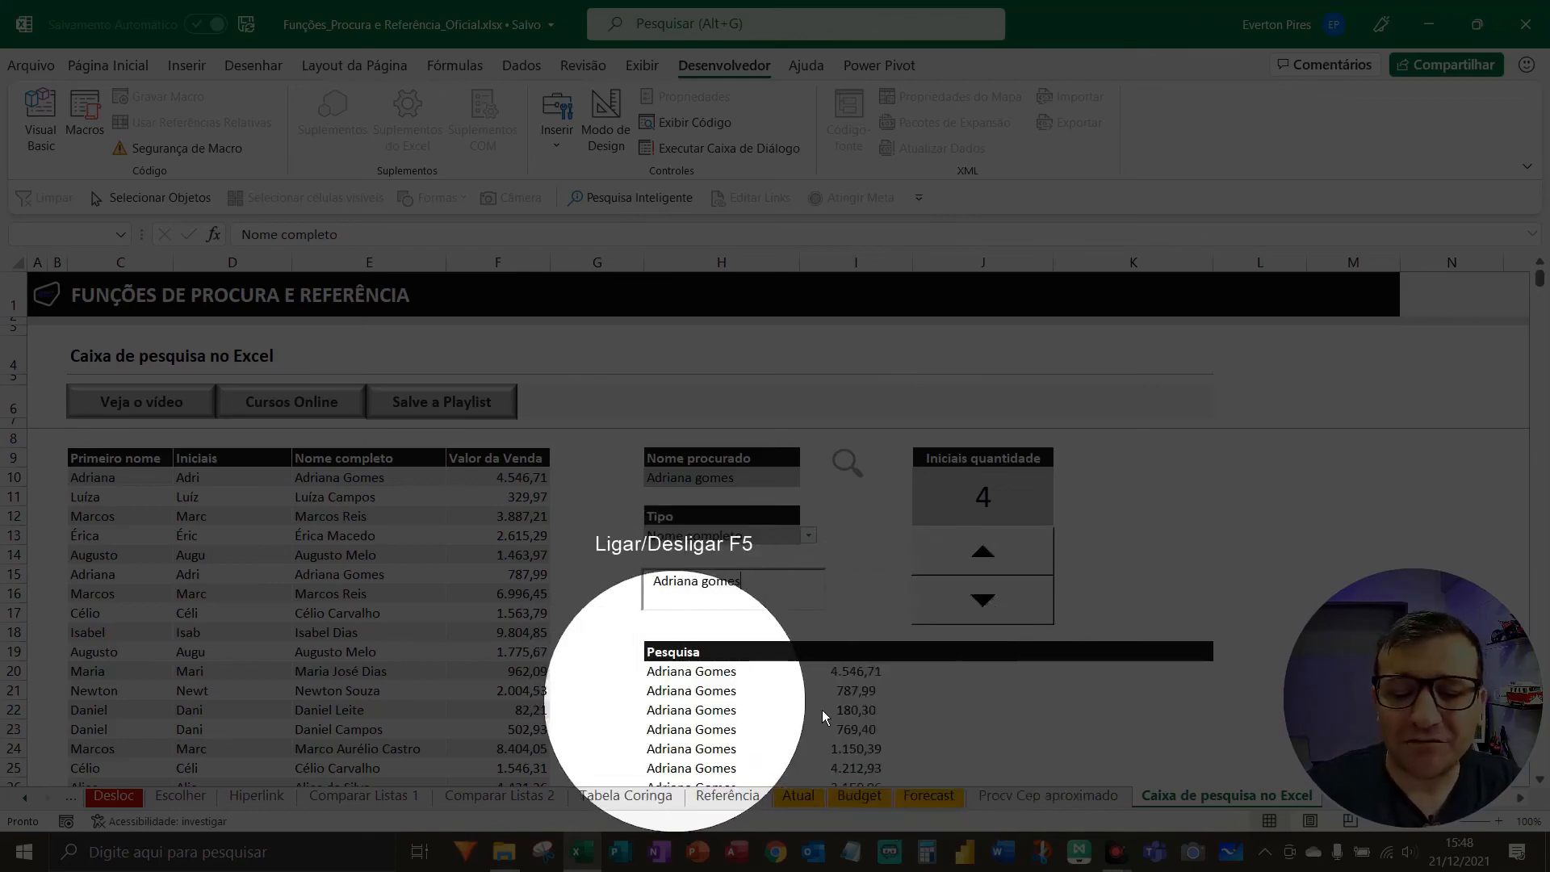
key("F5")
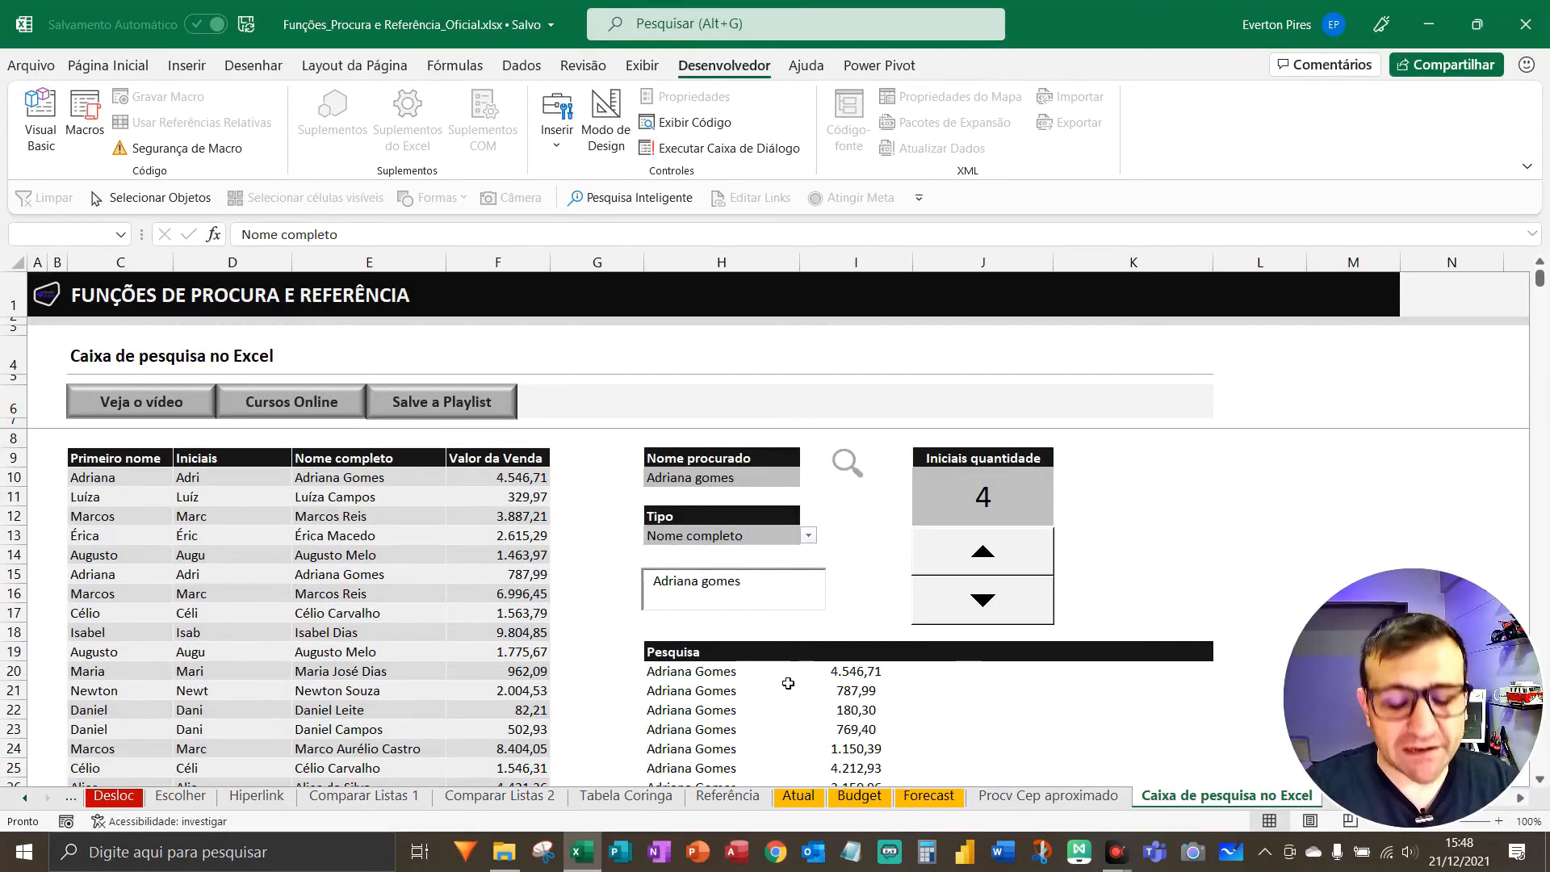
key("F5")
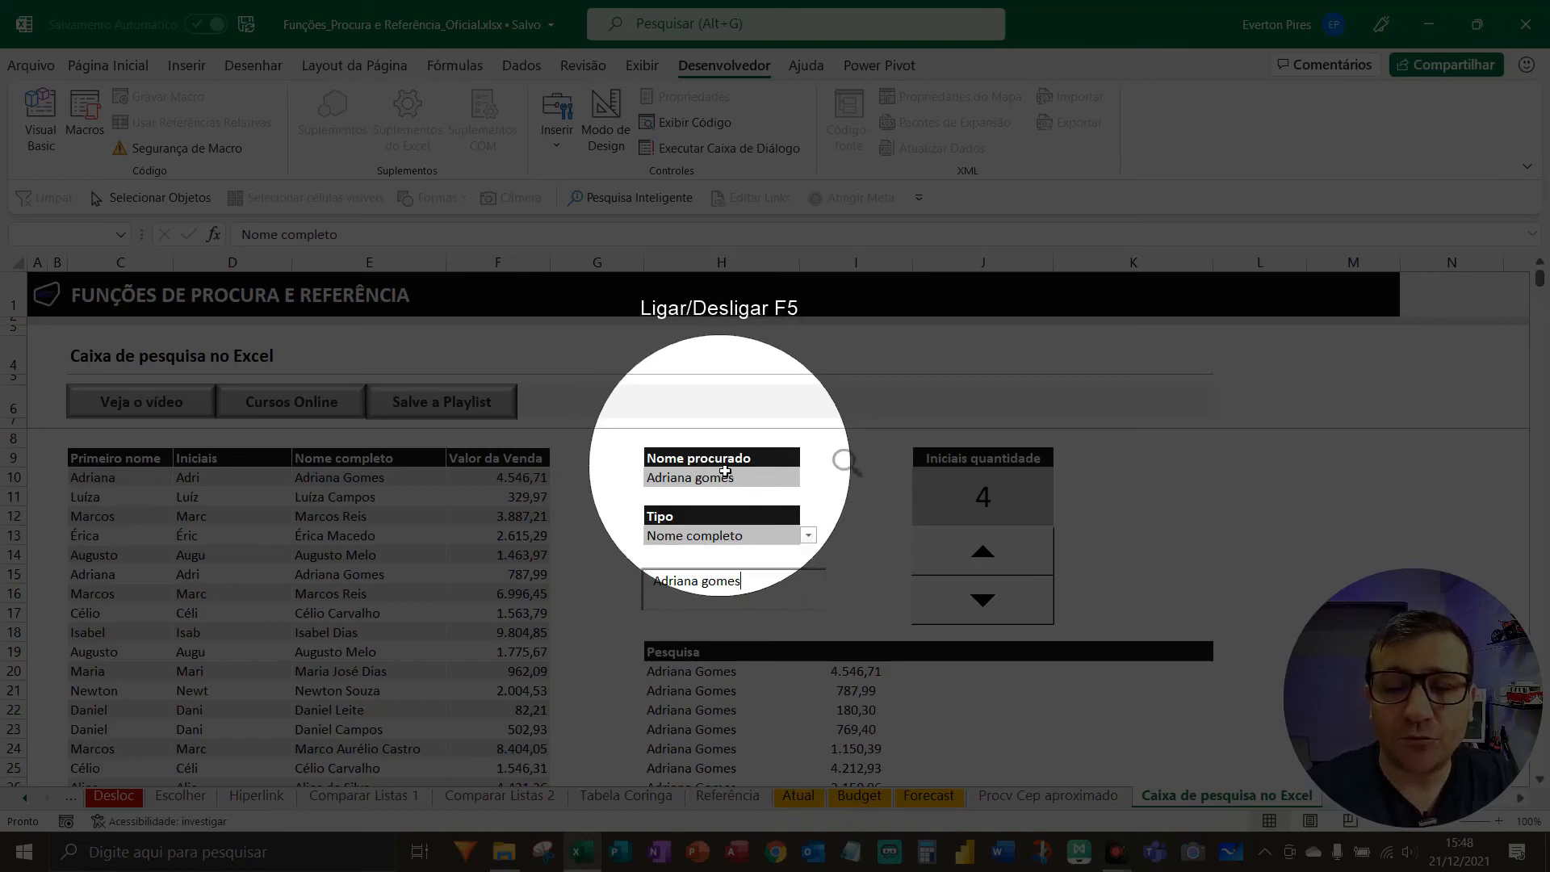
key("F5")
key("F5")
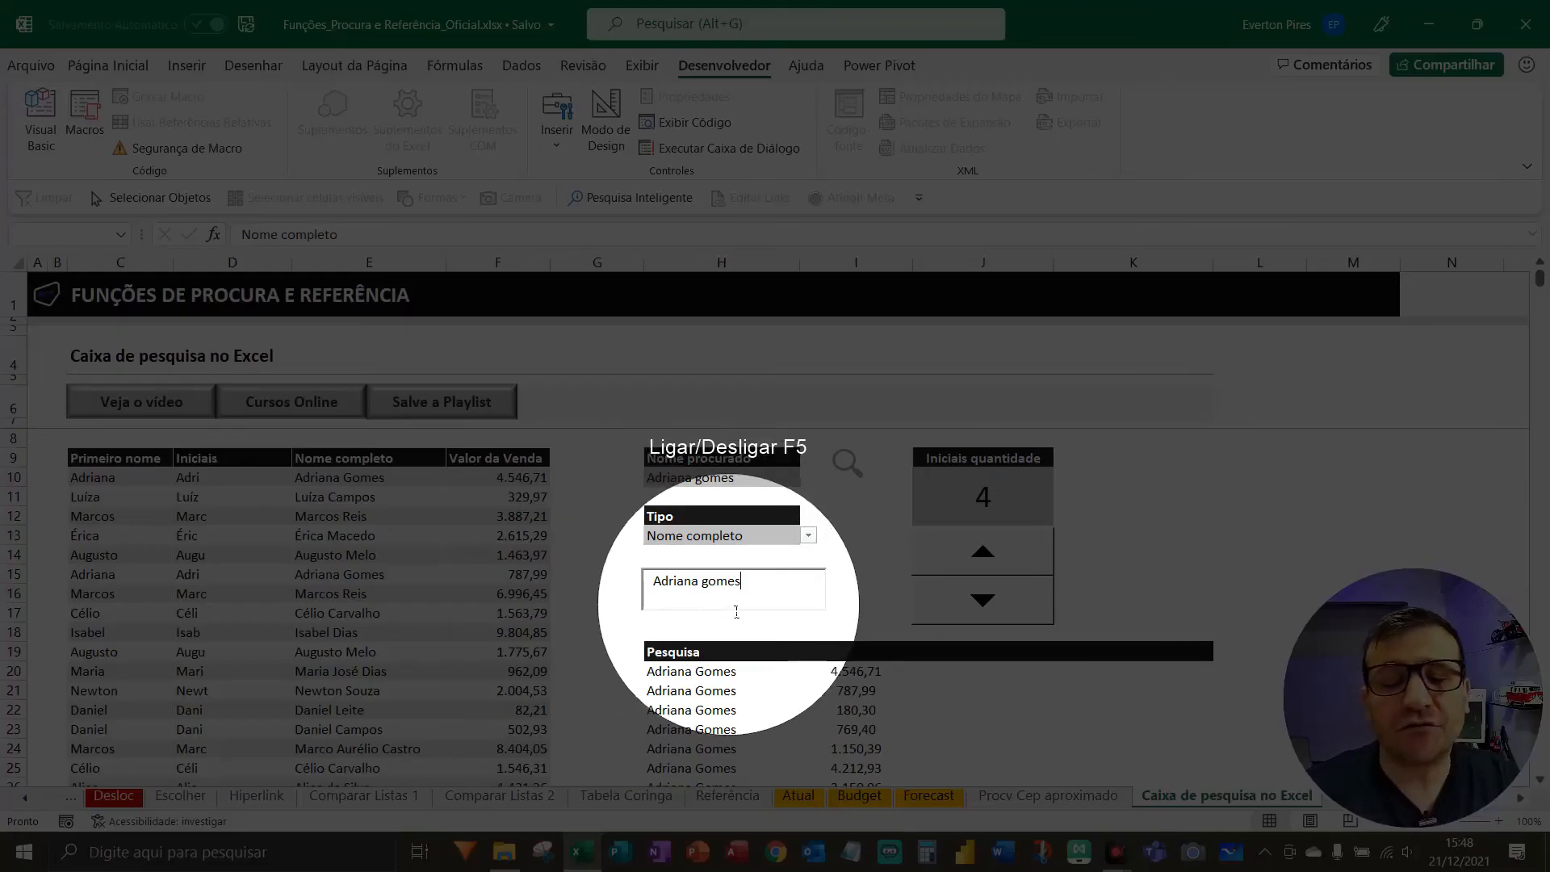
key("F5")
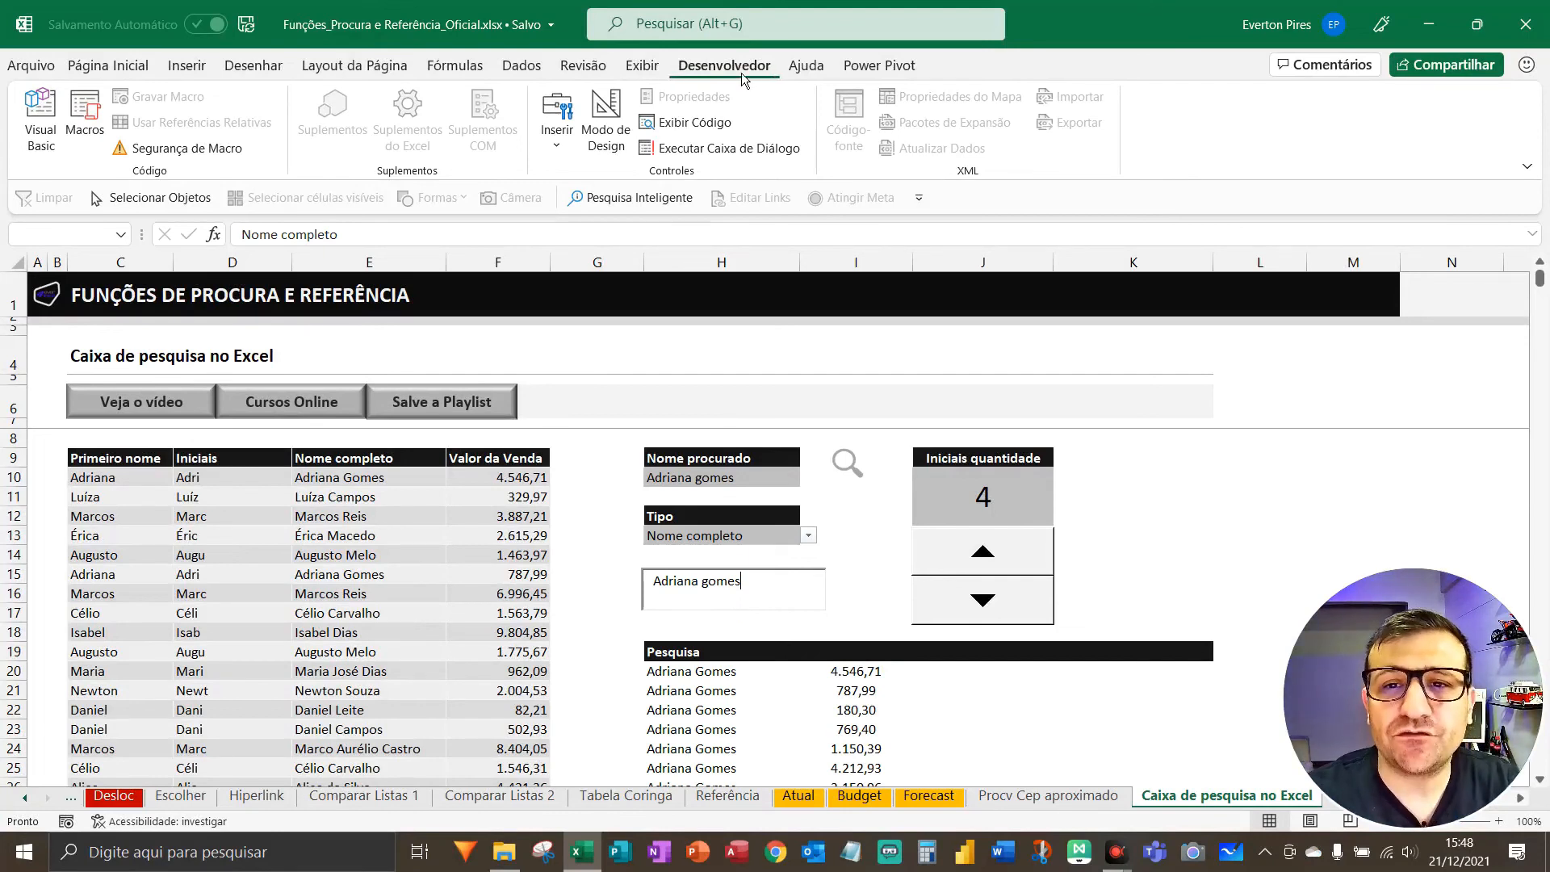
- In design mode, move the linked text box up over the Nome procurado heading and its cell, and switch design mode off
key("F5")
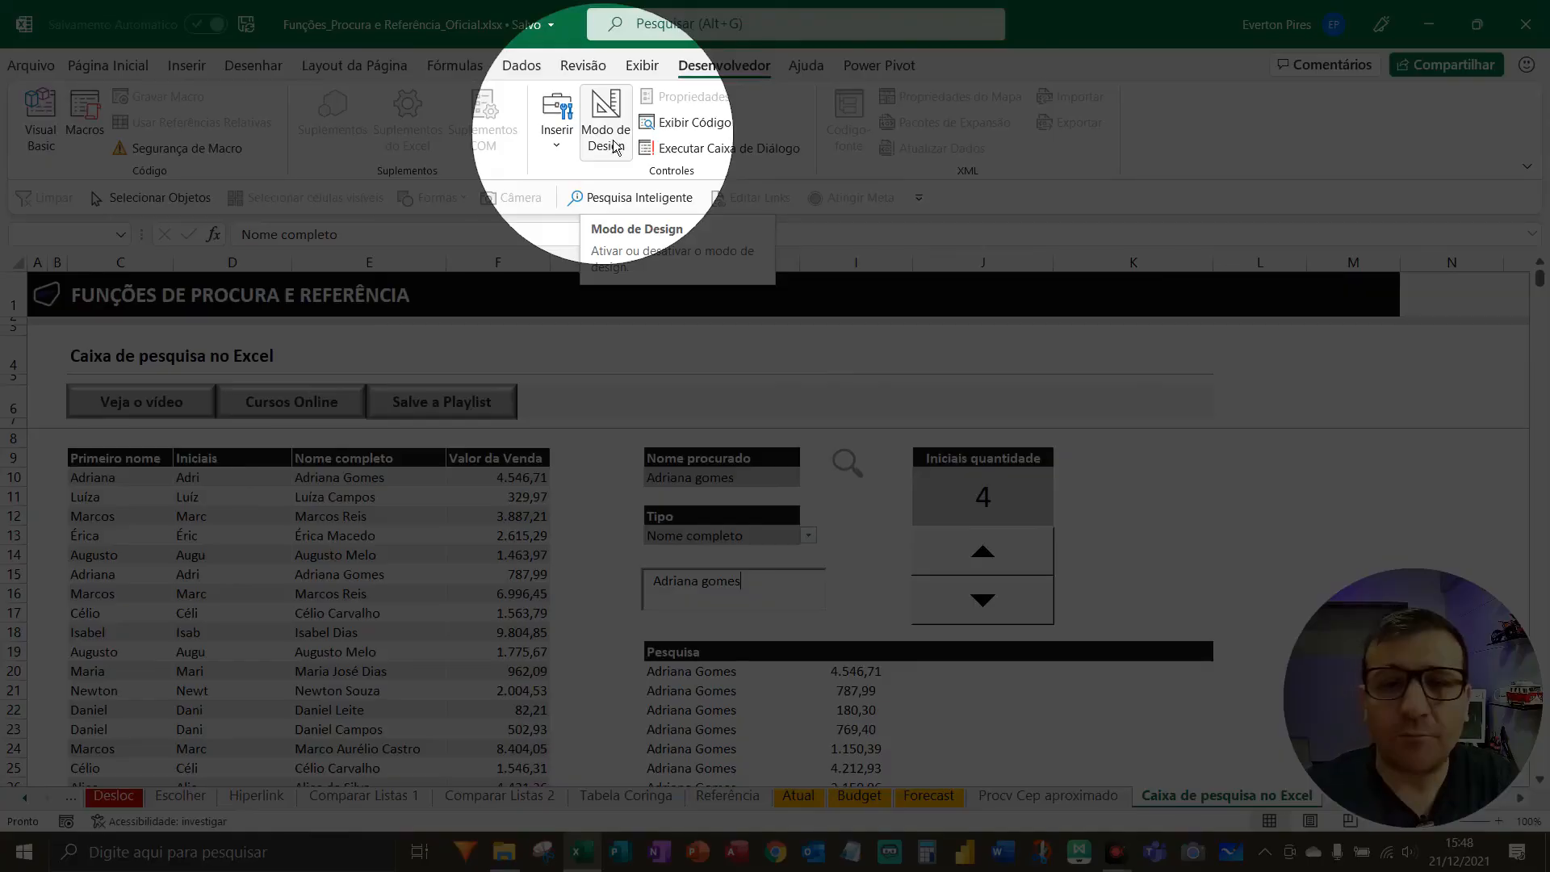
left_click(617, 144)
key("F5")
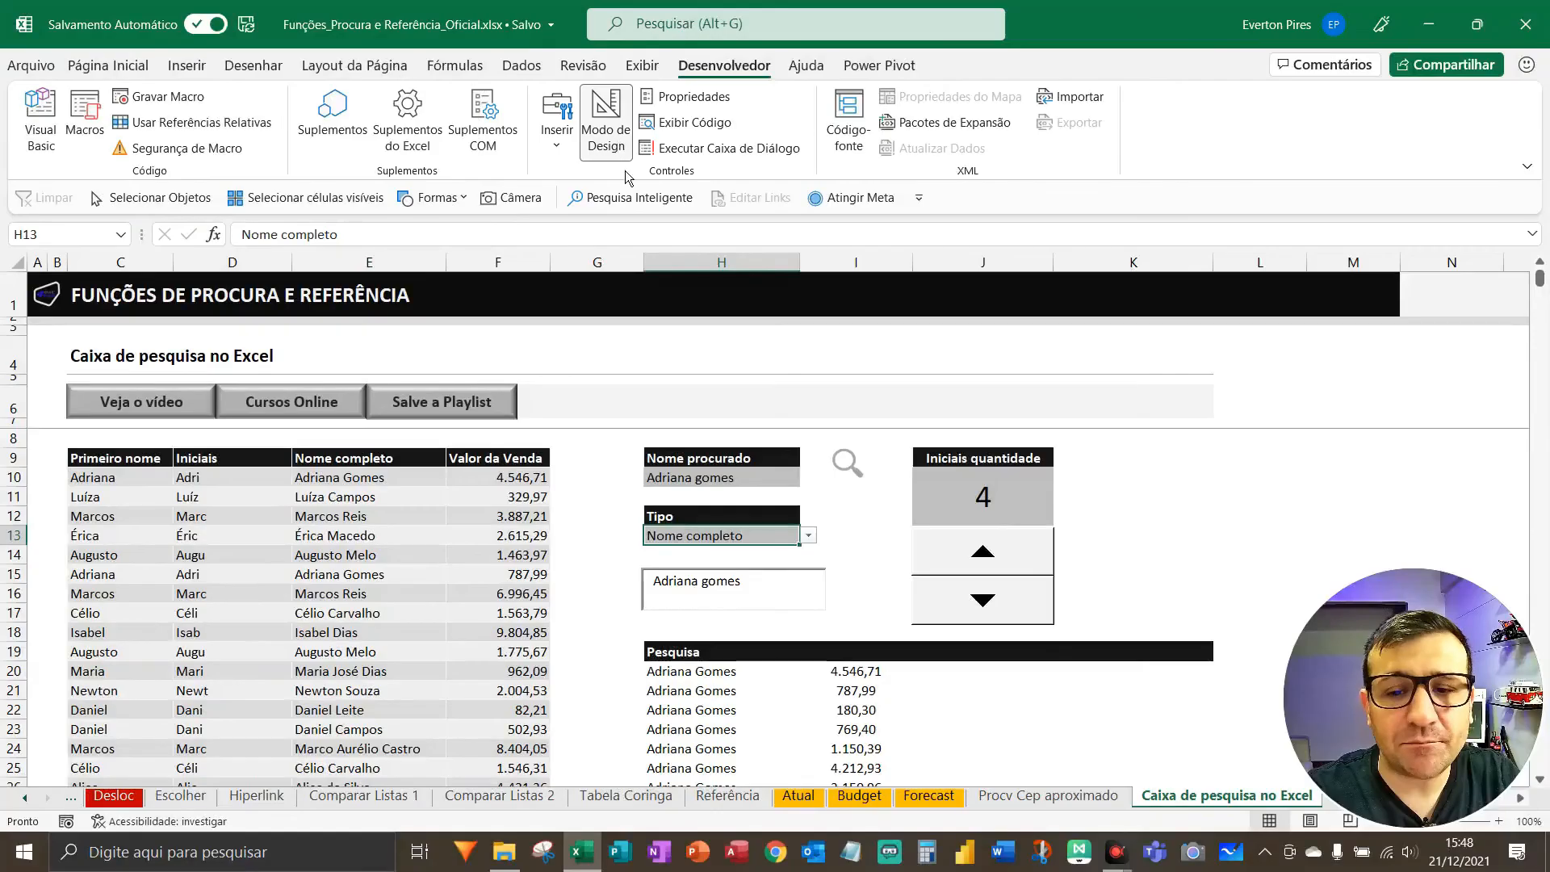
left_click(788, 584)
left_click_drag(787, 579, 788, 461)
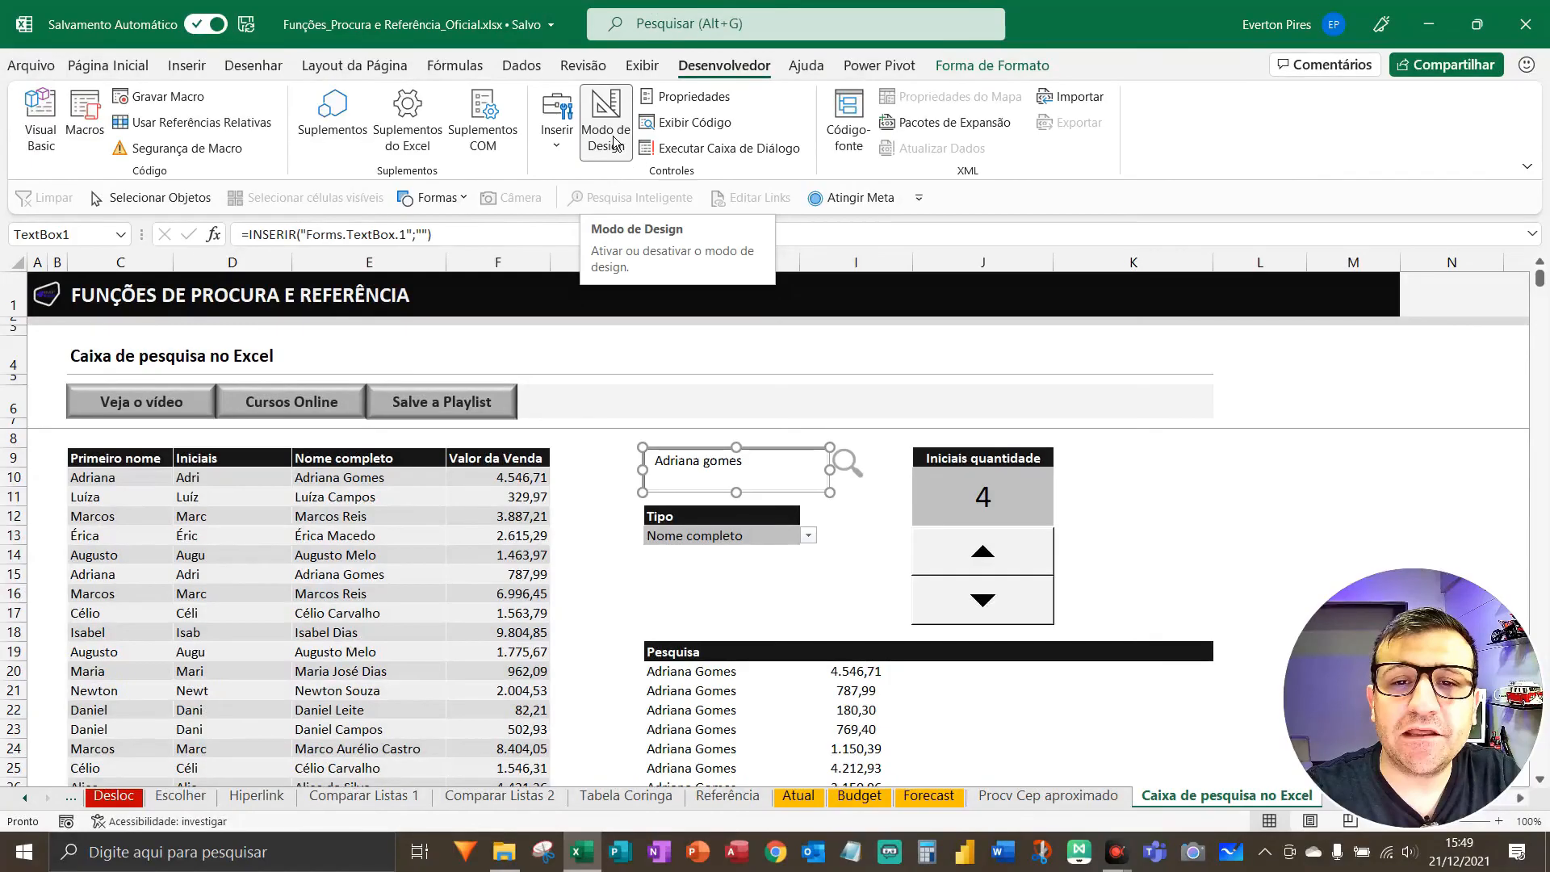
left_click(614, 141)
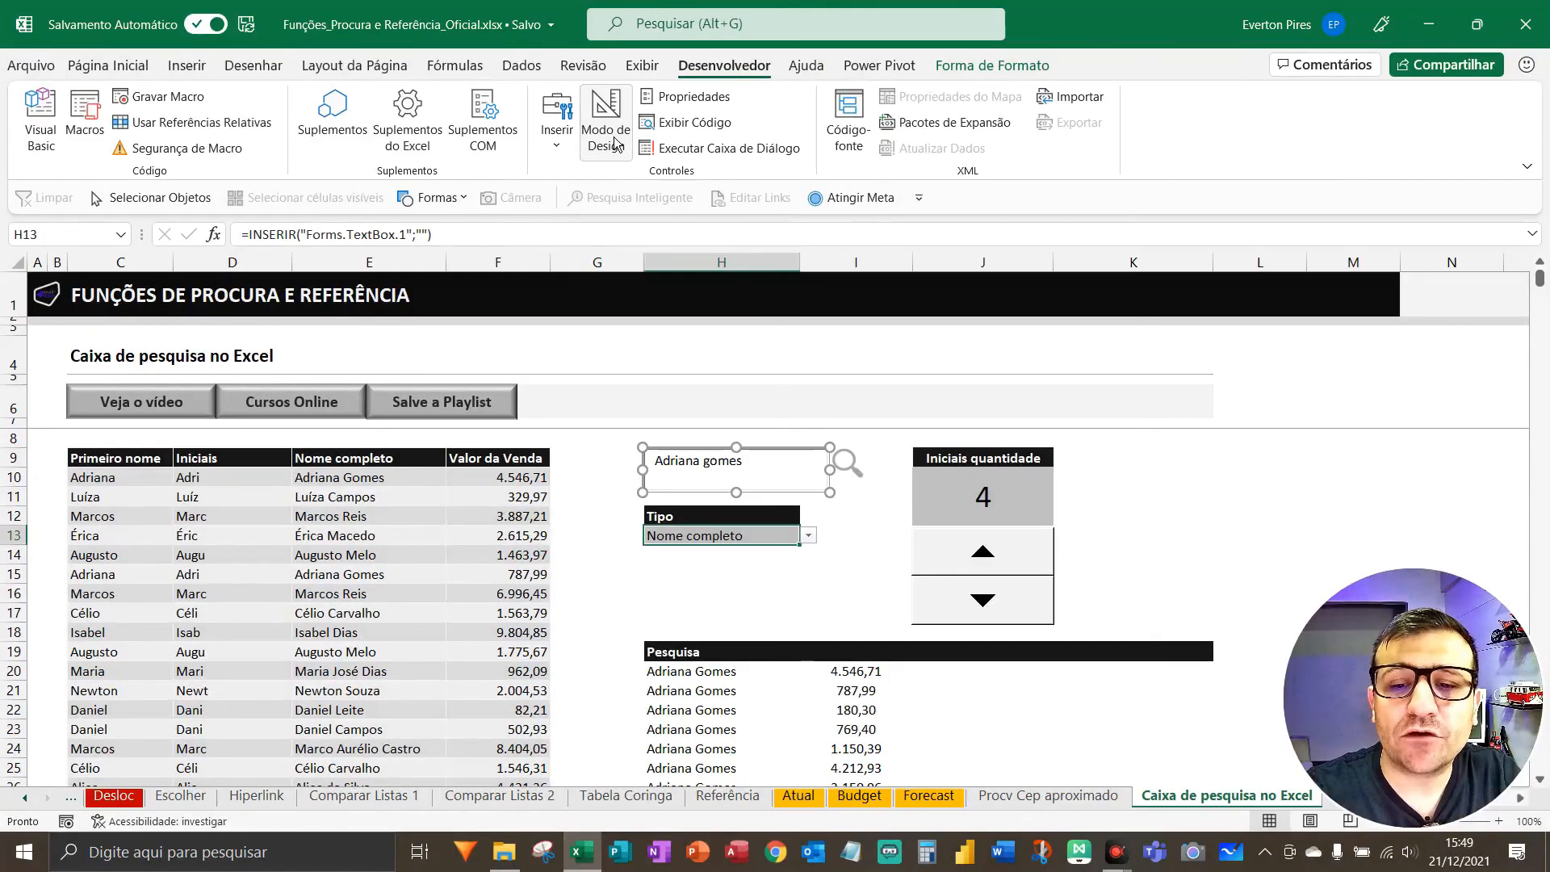
- Set Tipo to Iniciais, lower Iniciais quantidade to 3 and check the initials in the Iniciais column
left_click(784, 473)
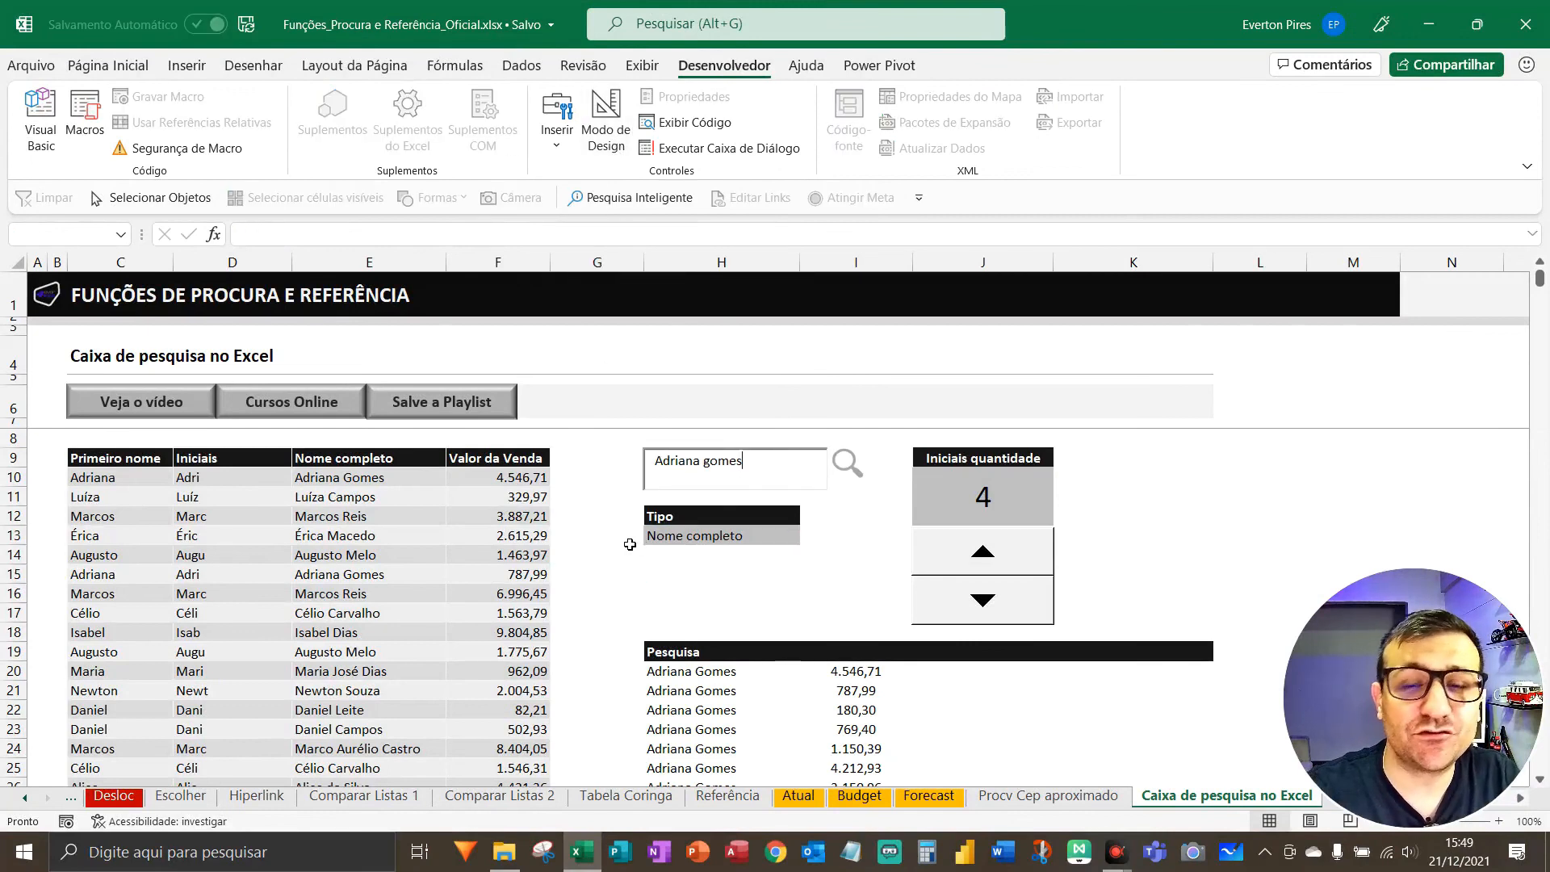
left_click_drag(761, 469, 616, 450)
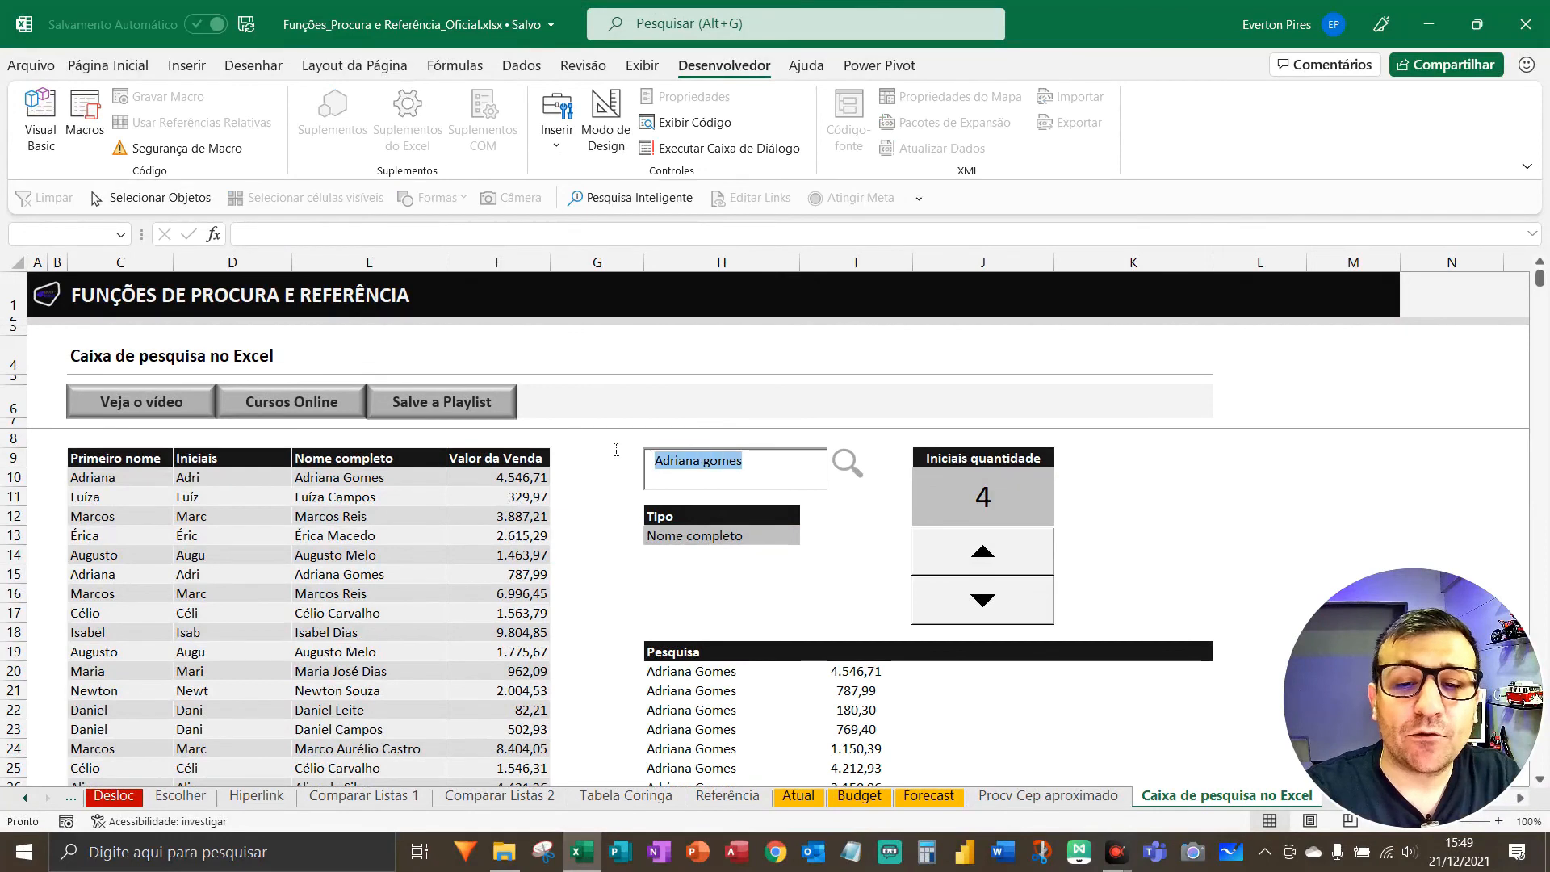
left_click(740, 545)
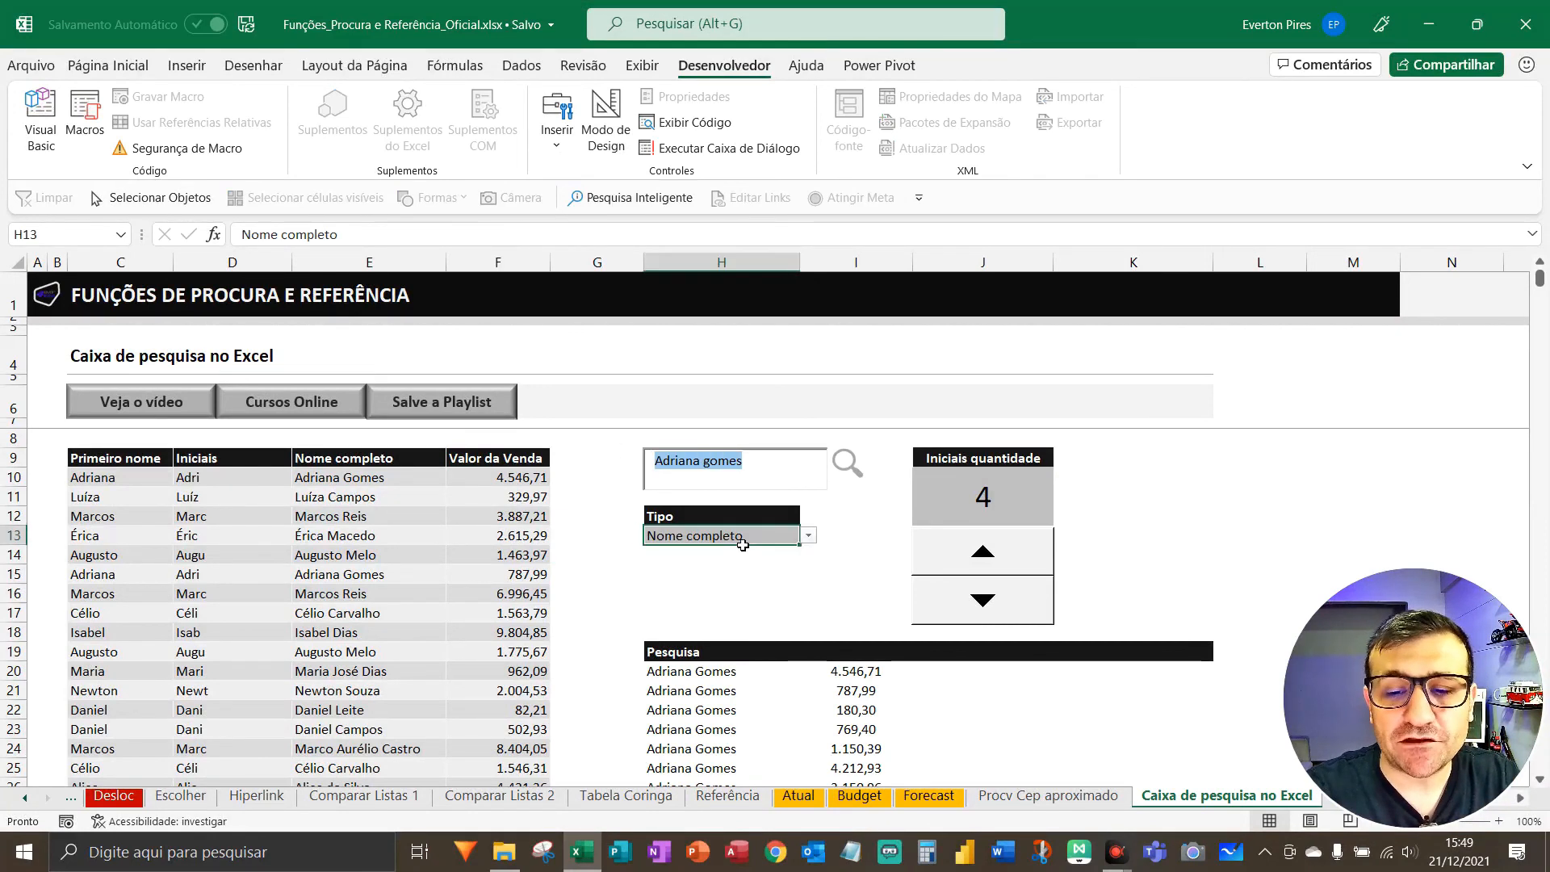
left_click(809, 536)
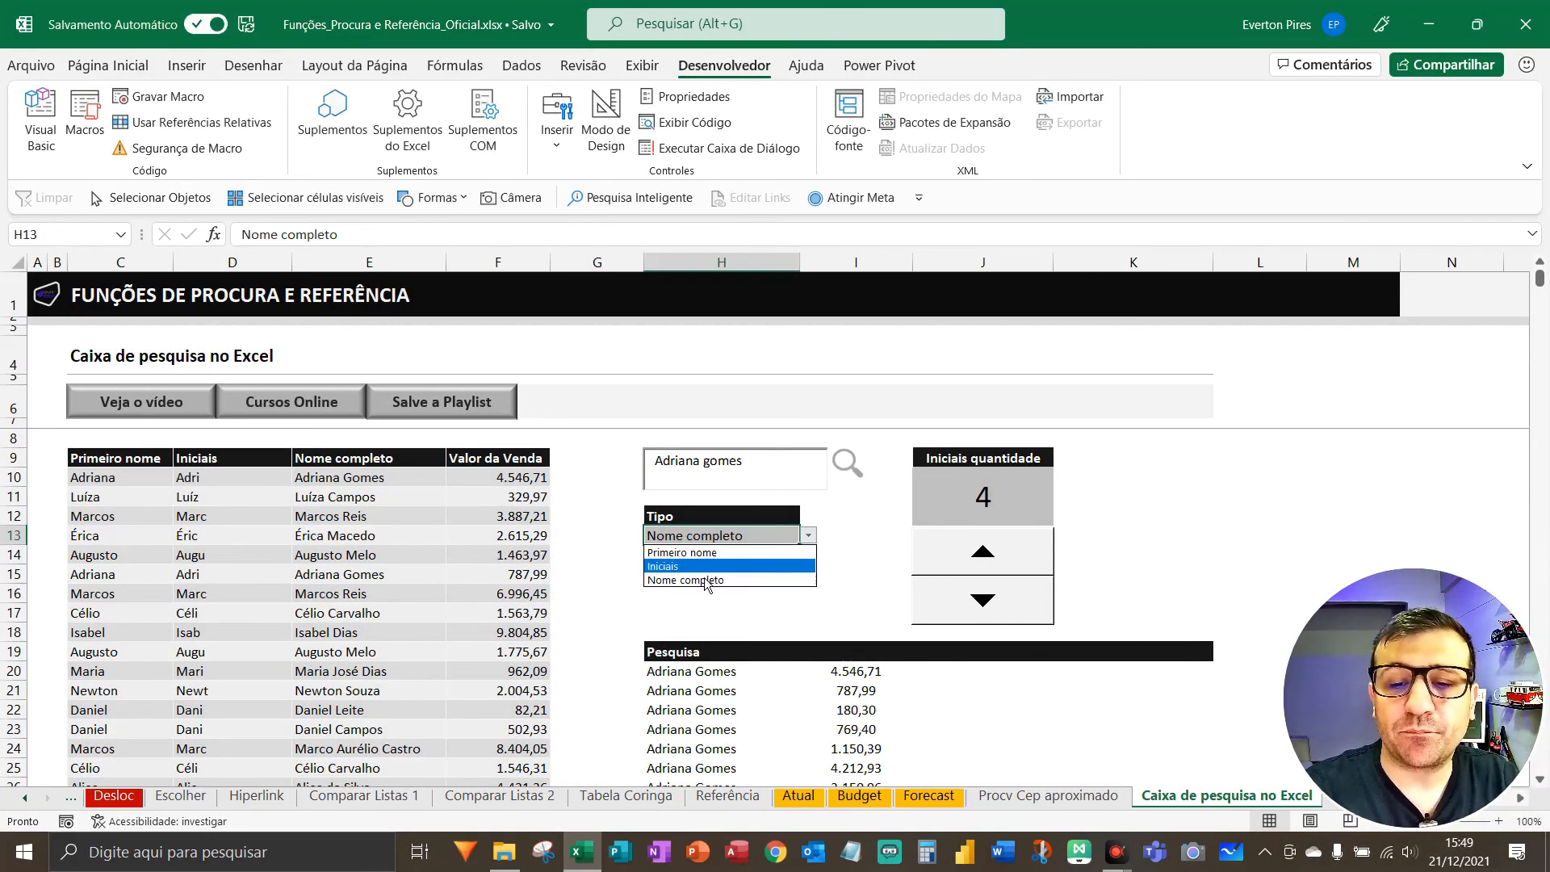
left_click(773, 566)
left_click(1004, 607)
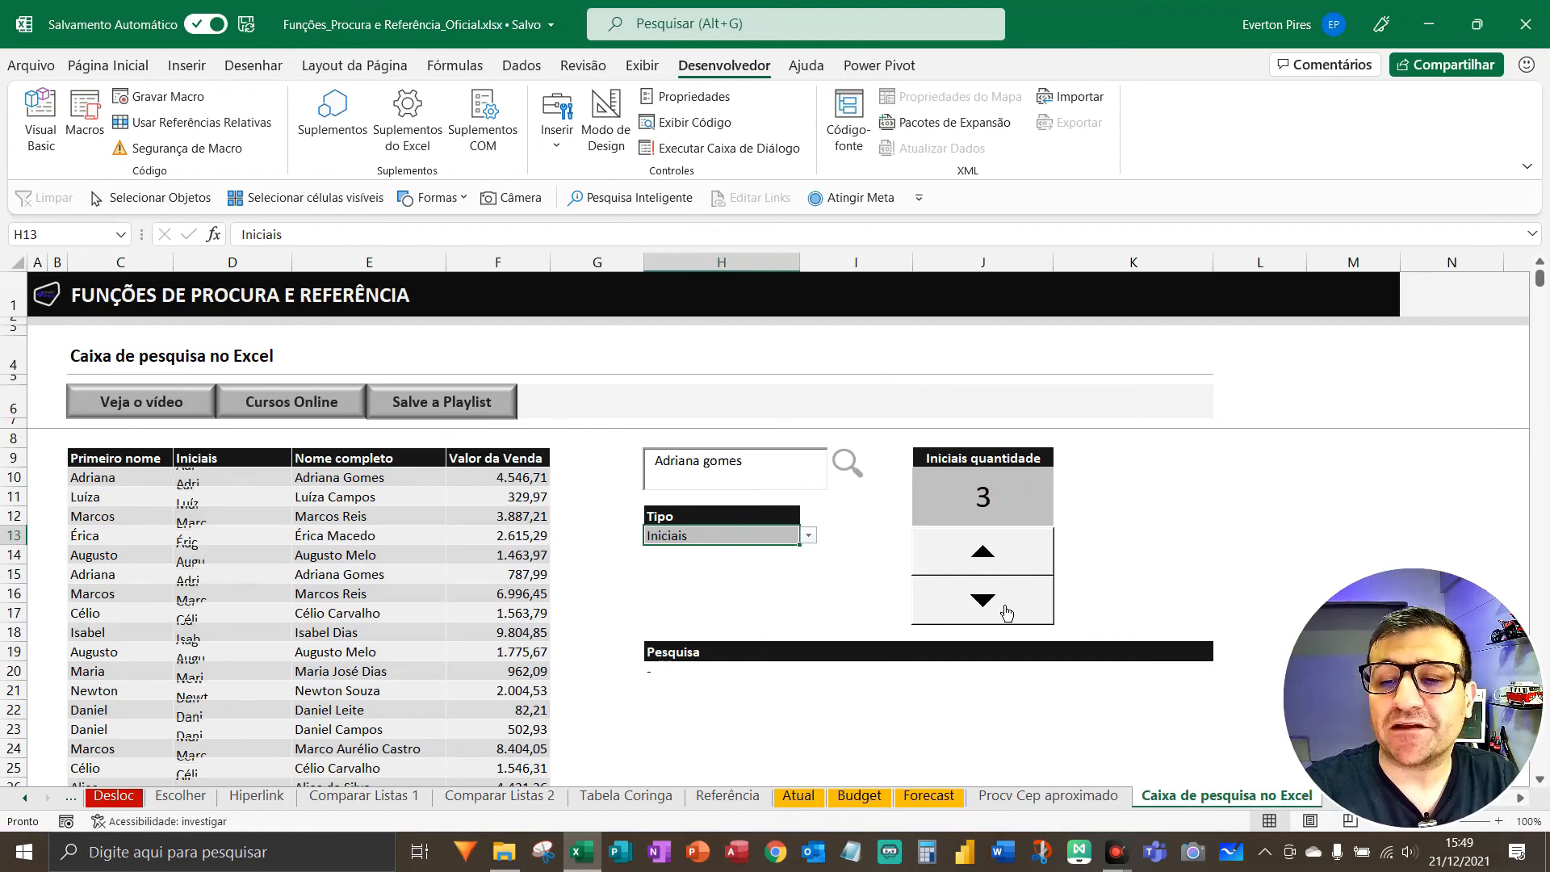
scroll(155, 727, "down", 1)
scroll(154, 726, "down", 3)
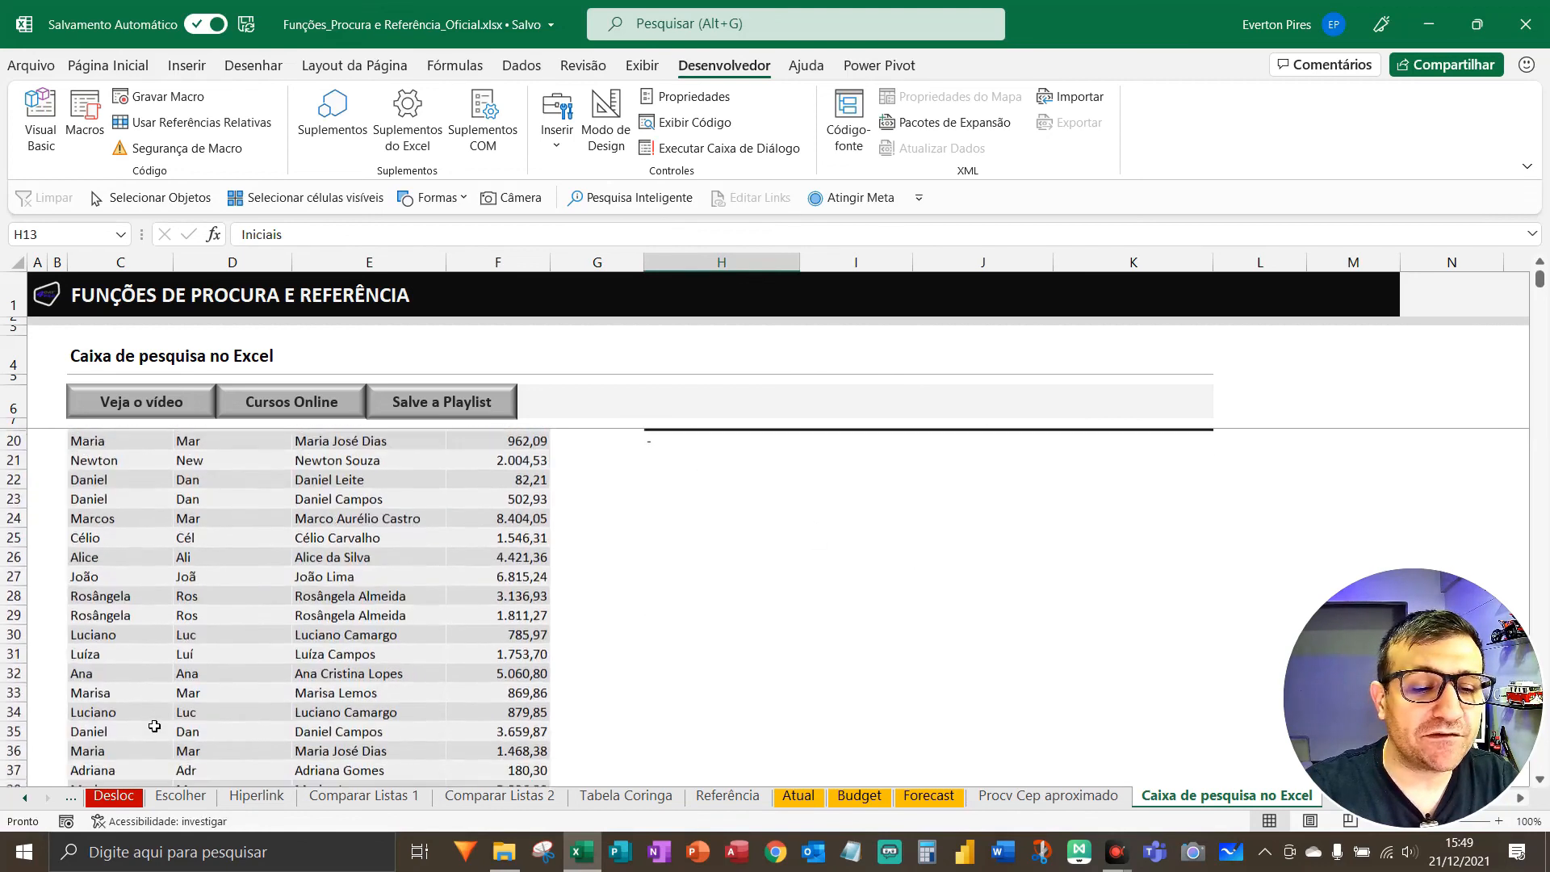
key("F5")
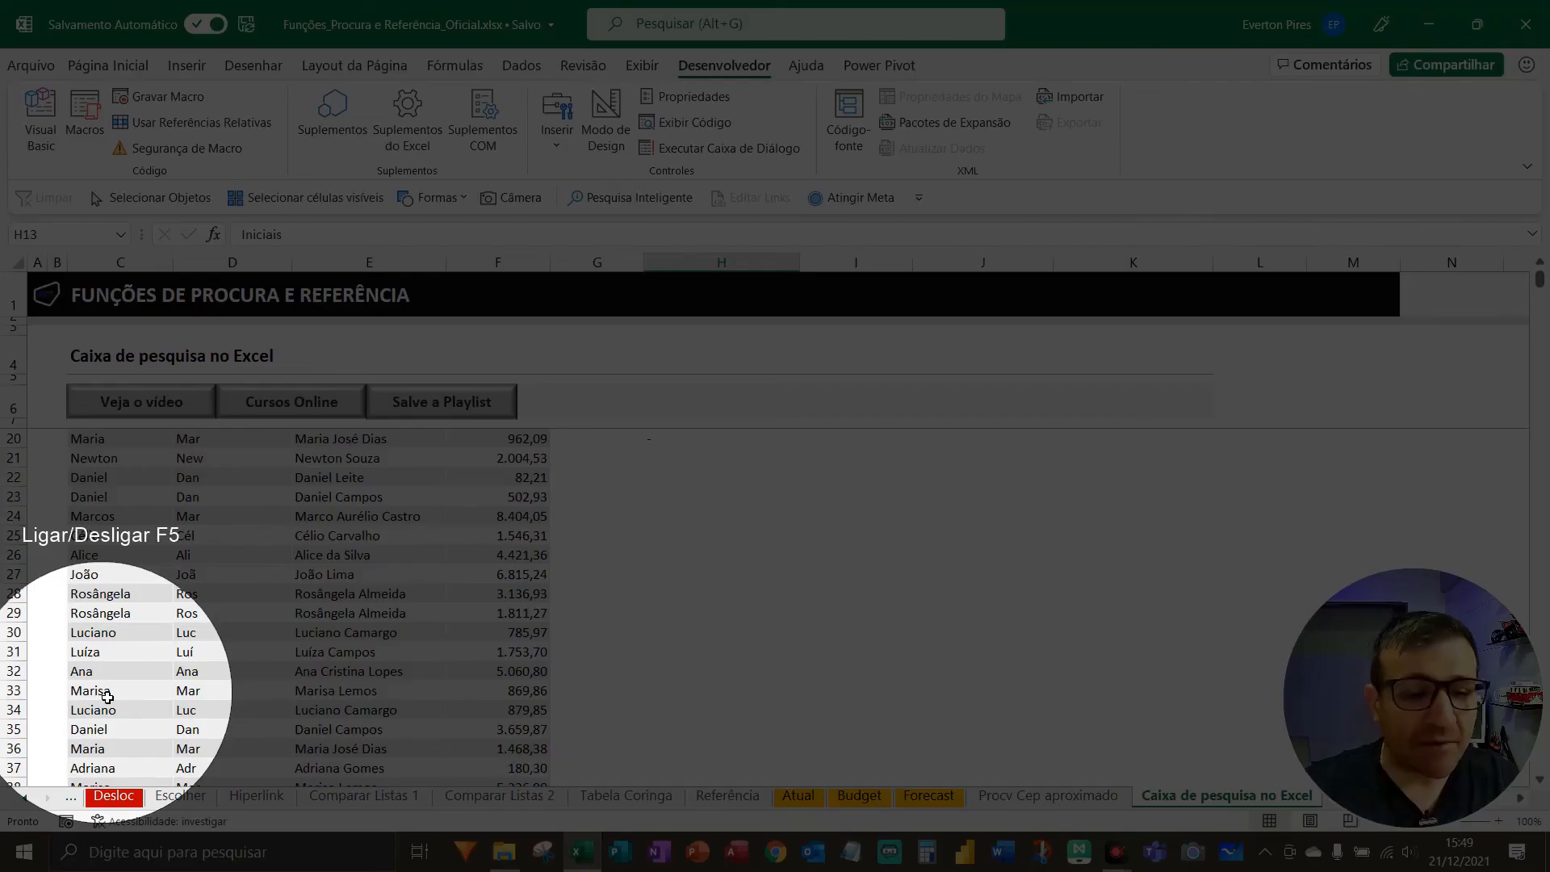
key("F5")
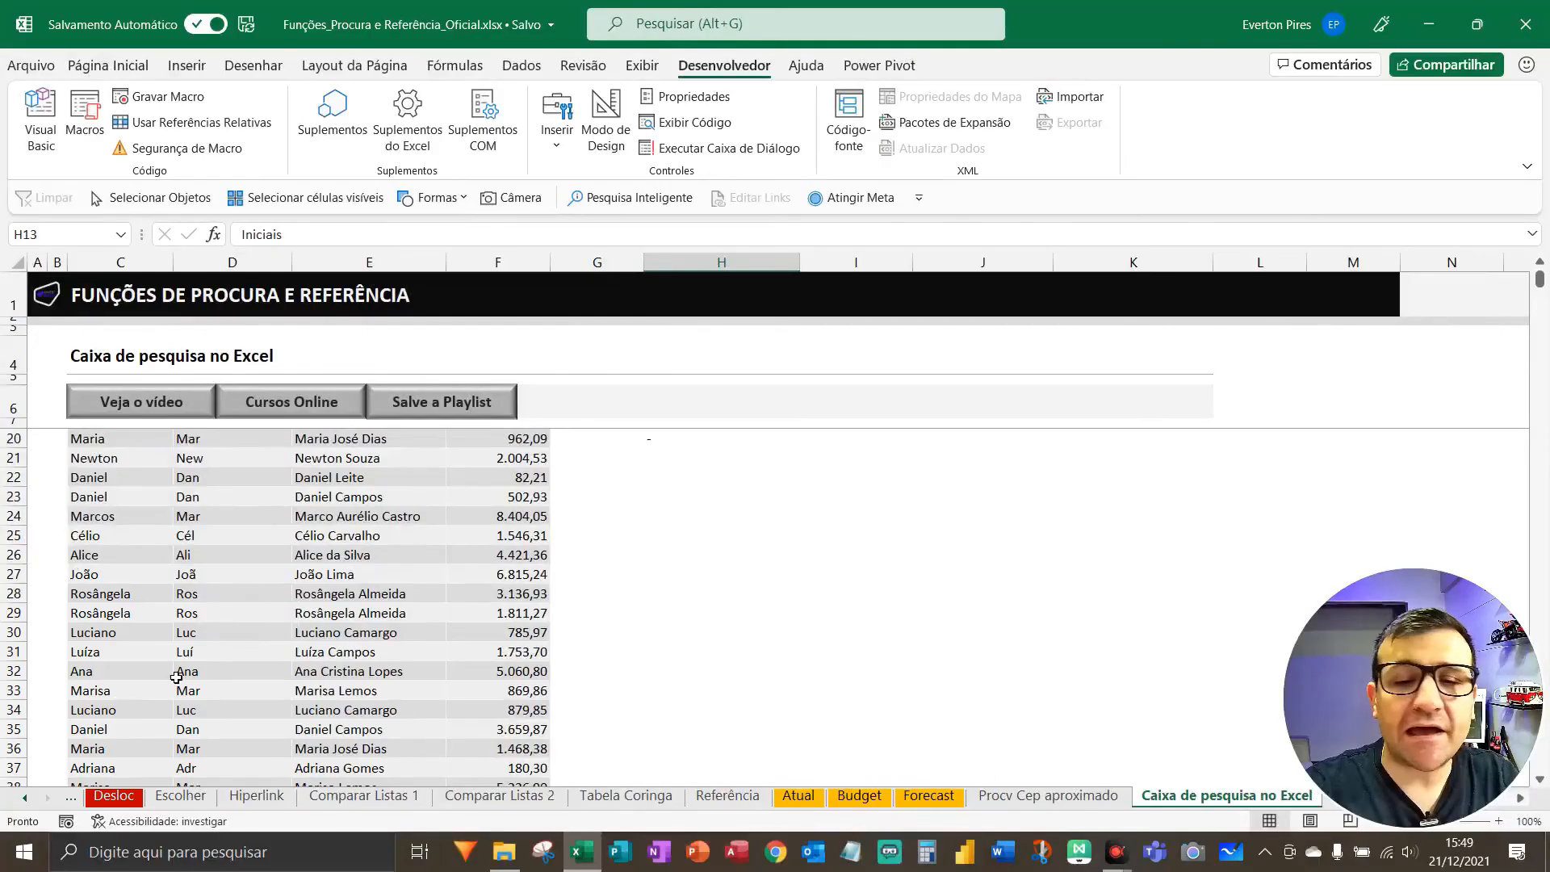
- Replace the search text in the repositioned text box with "mar" and review the rows under Pesquisa
scroll(621, 583, "up", 3)
left_click(758, 469)
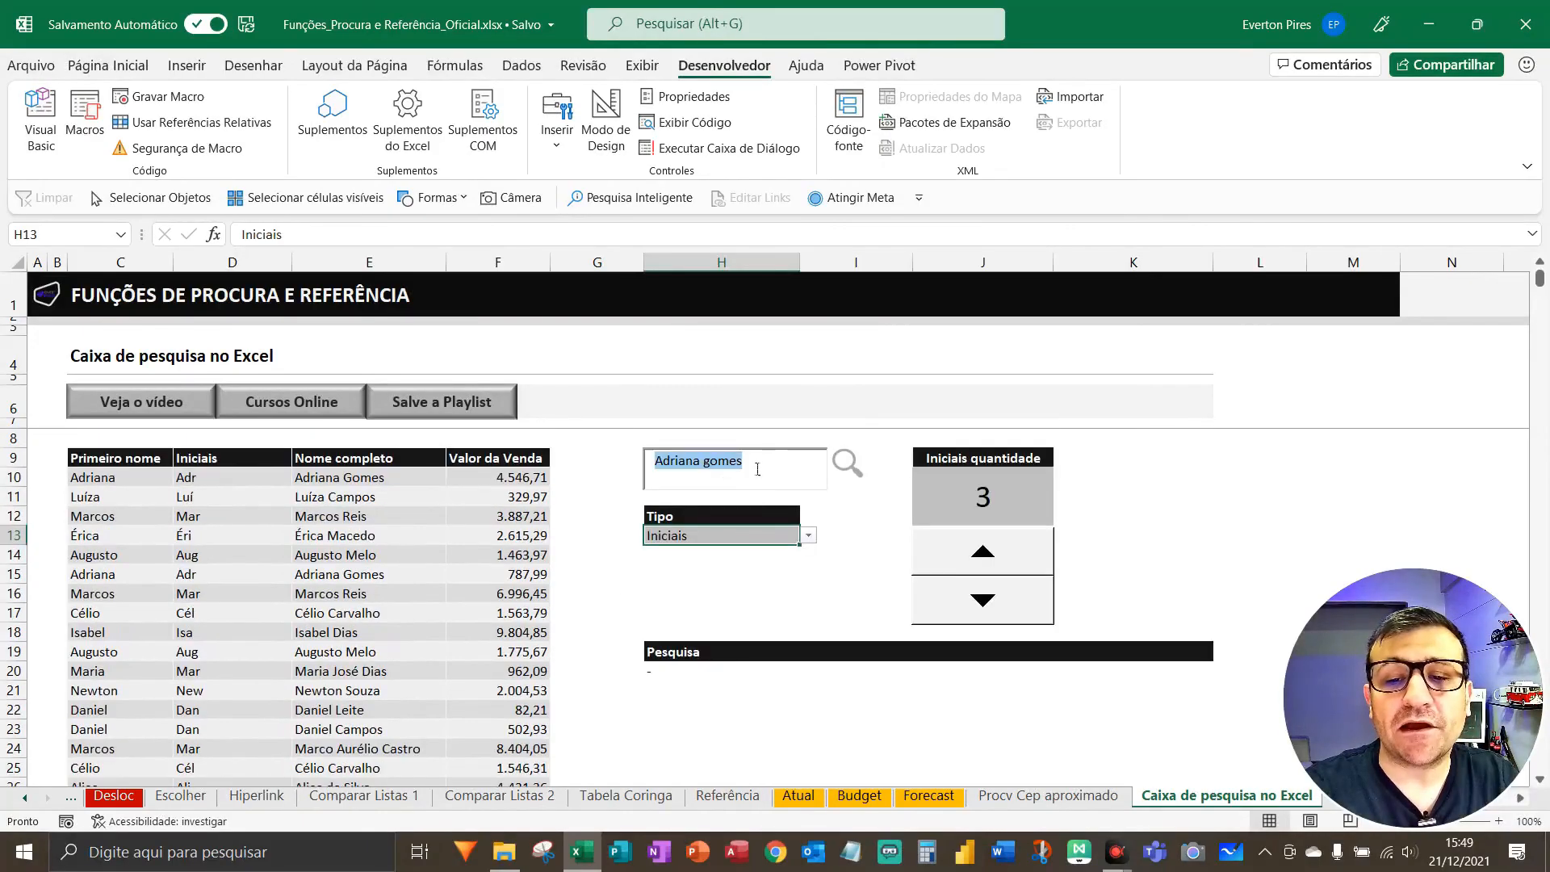
left_click(661, 463)
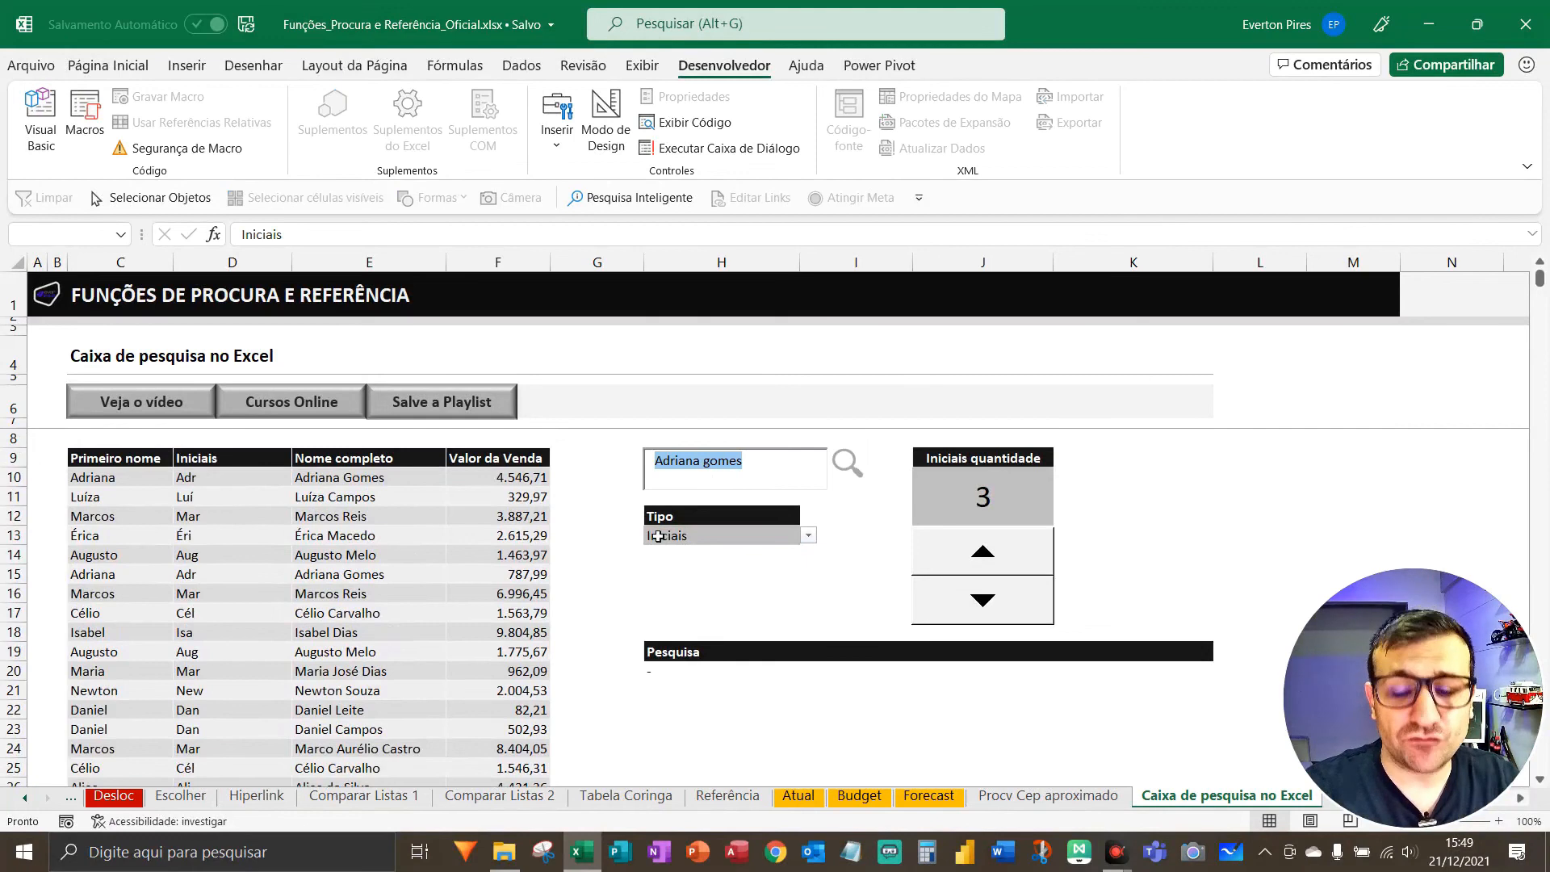
type("mar")
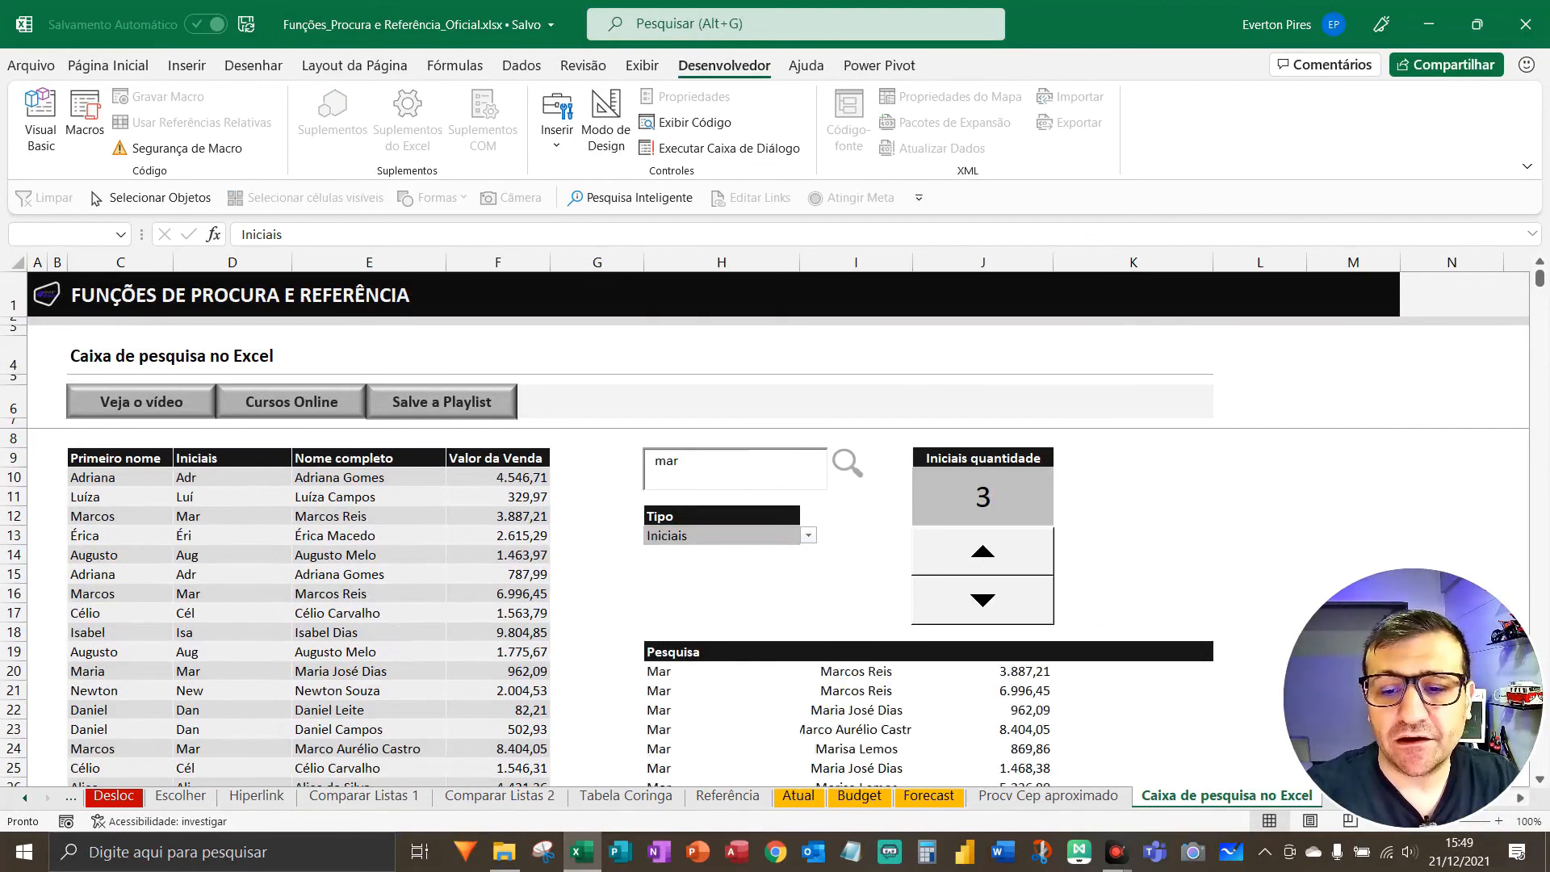
key("F5")
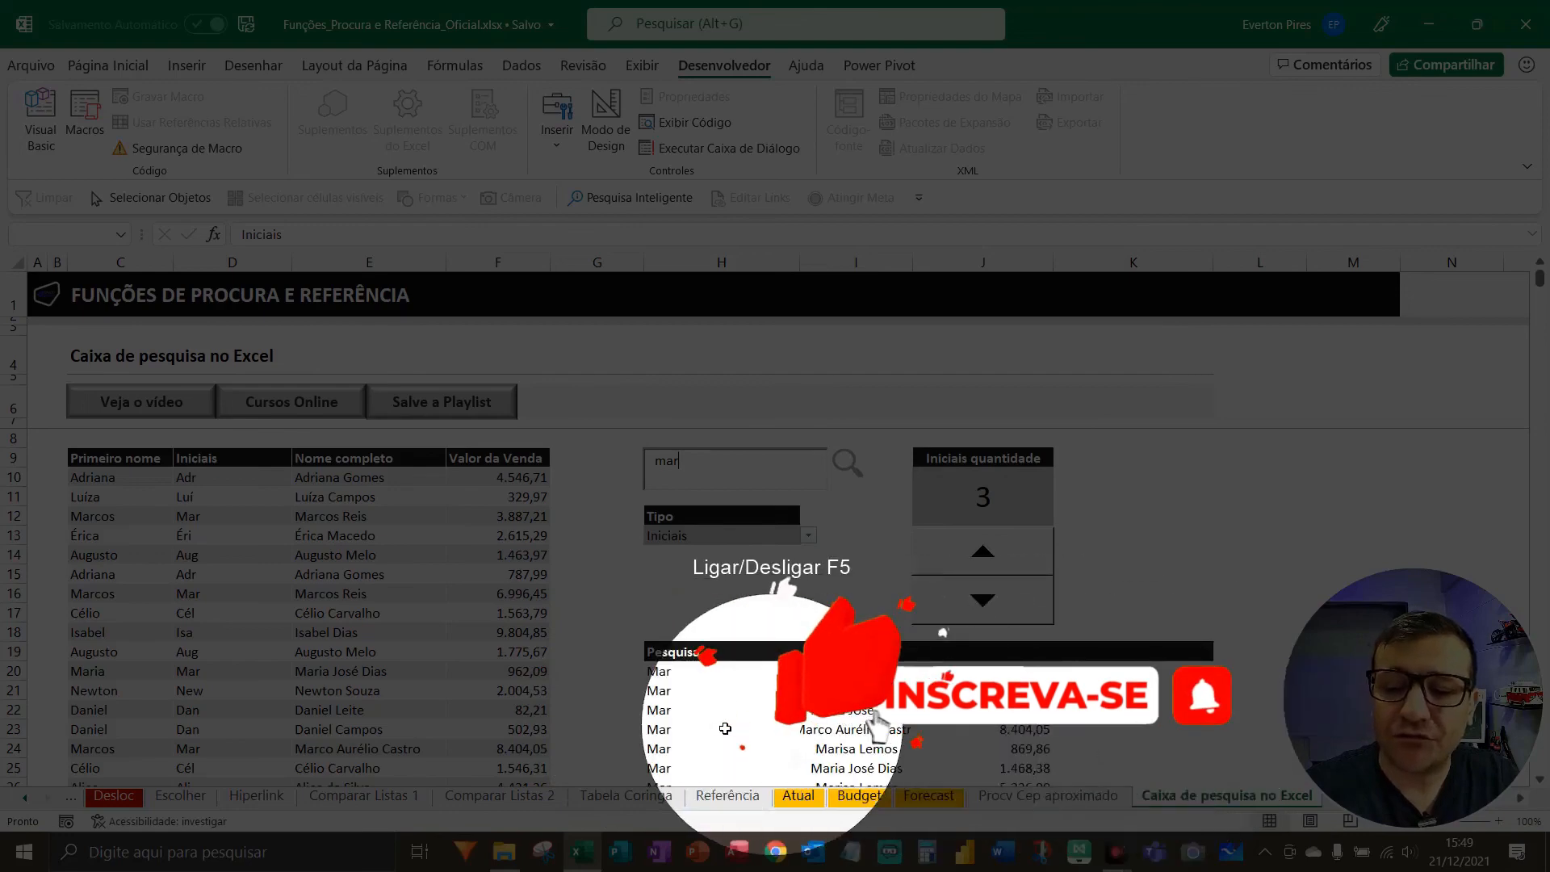
key("F5")
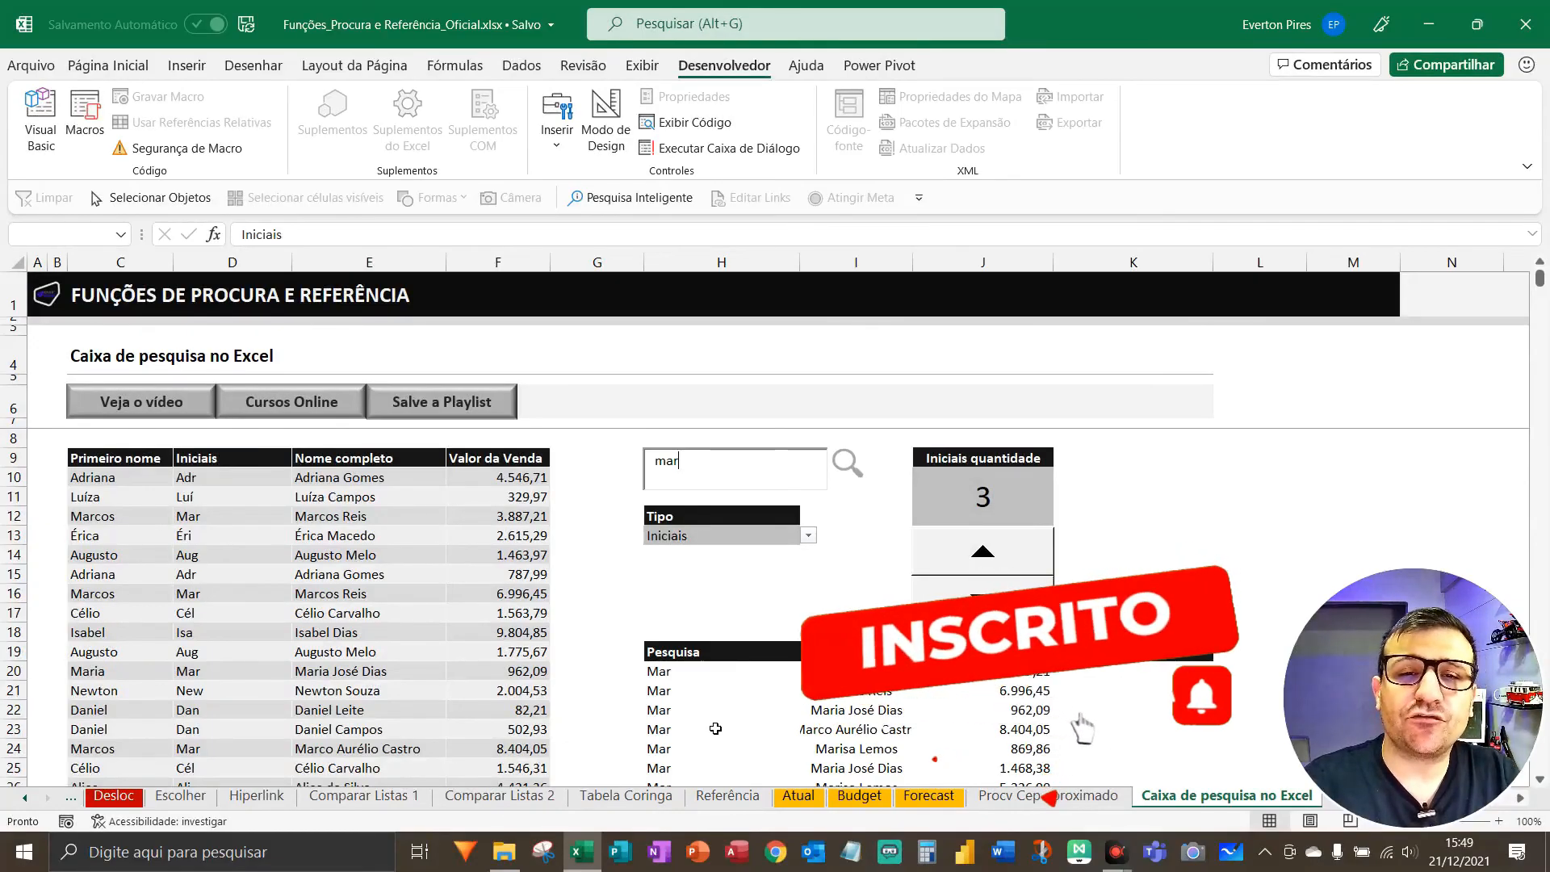